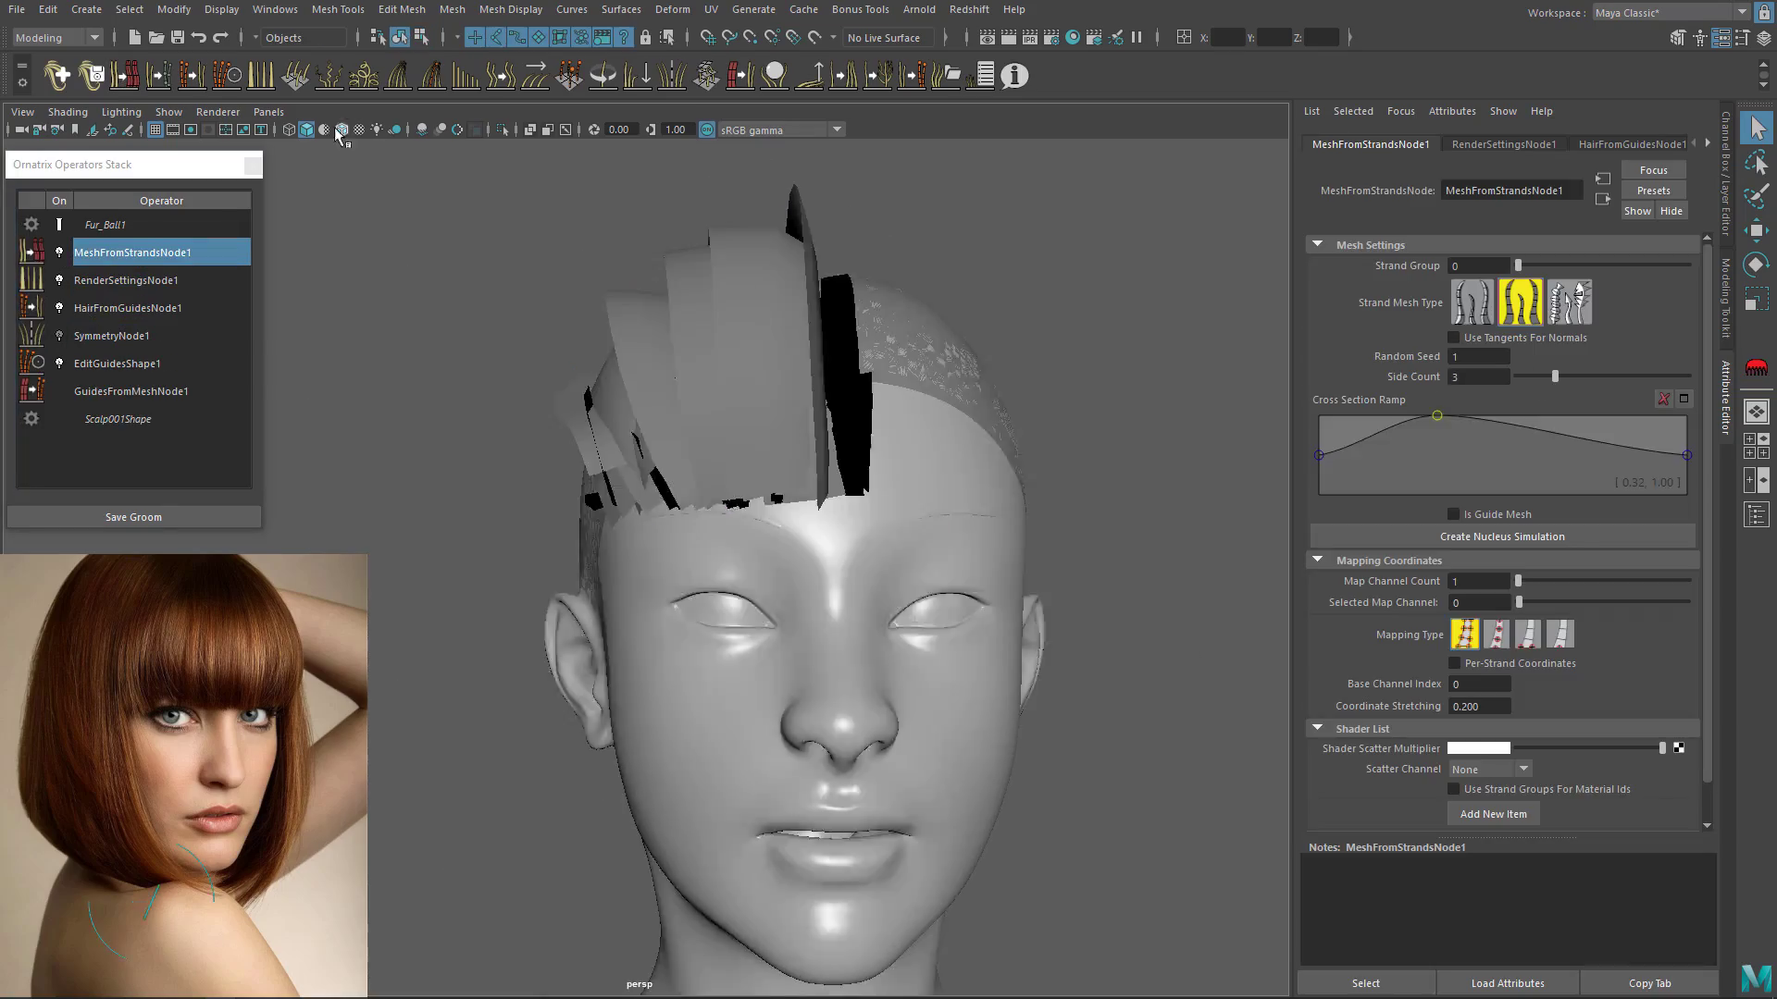
Step: Adjust the tip end of the strand radius ramp in RenderSettingsNode1
{"action": "left_click_drag", "start_coordinate": [1686, 421], "coordinate": [1696, 487]}
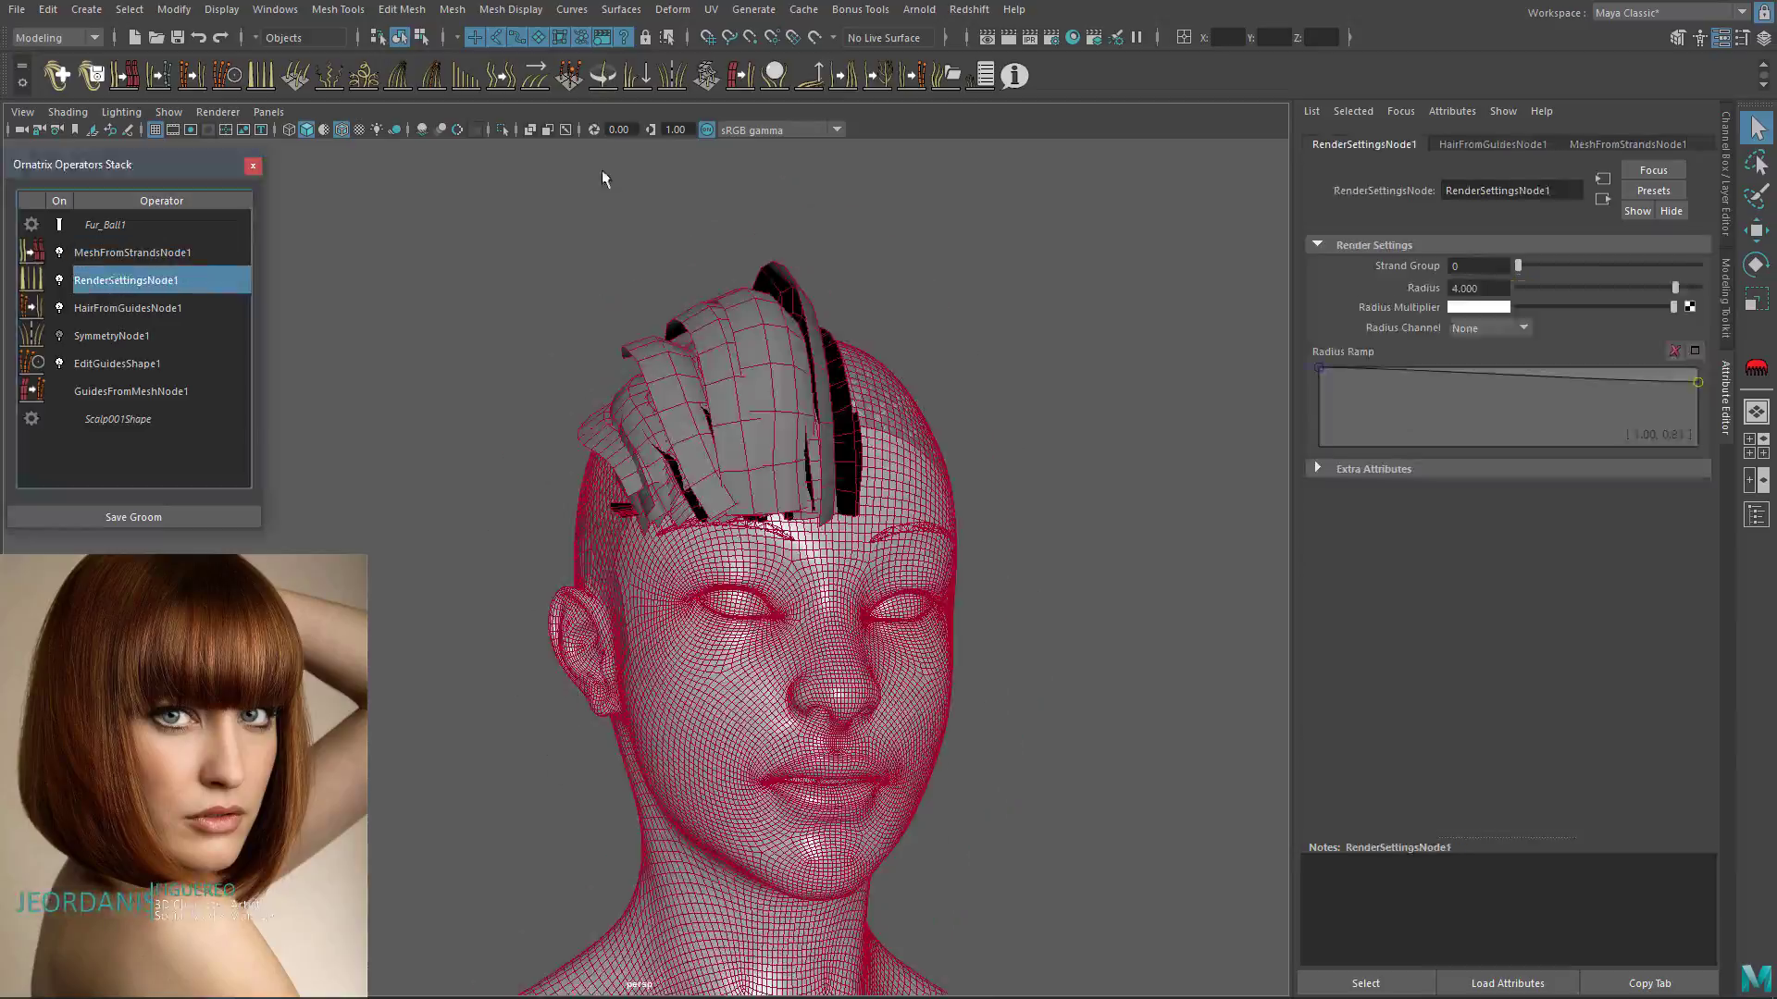
{"action": "left_click_drag", "start_coordinate": [870, 407], "coordinate": [999, 410], "text": "alt"}
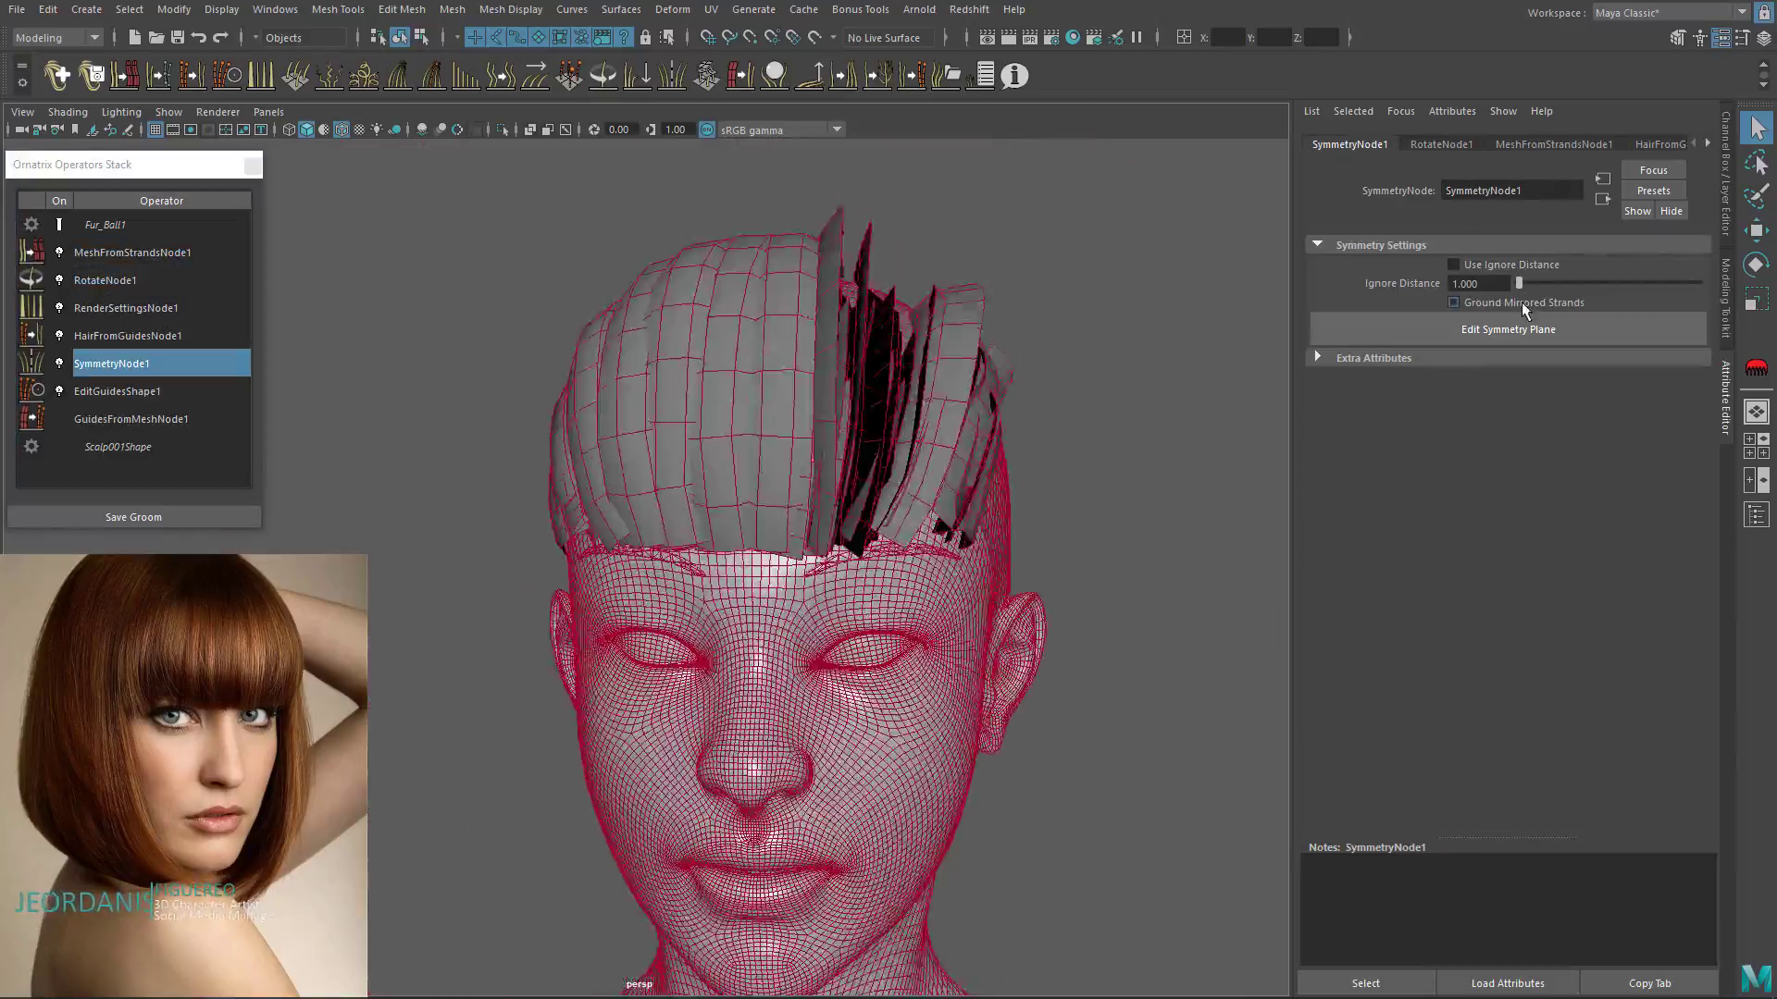
{"action": "left_click_drag", "start_coordinate": [925, 523], "coordinate": [1110, 529], "text": "alt"}
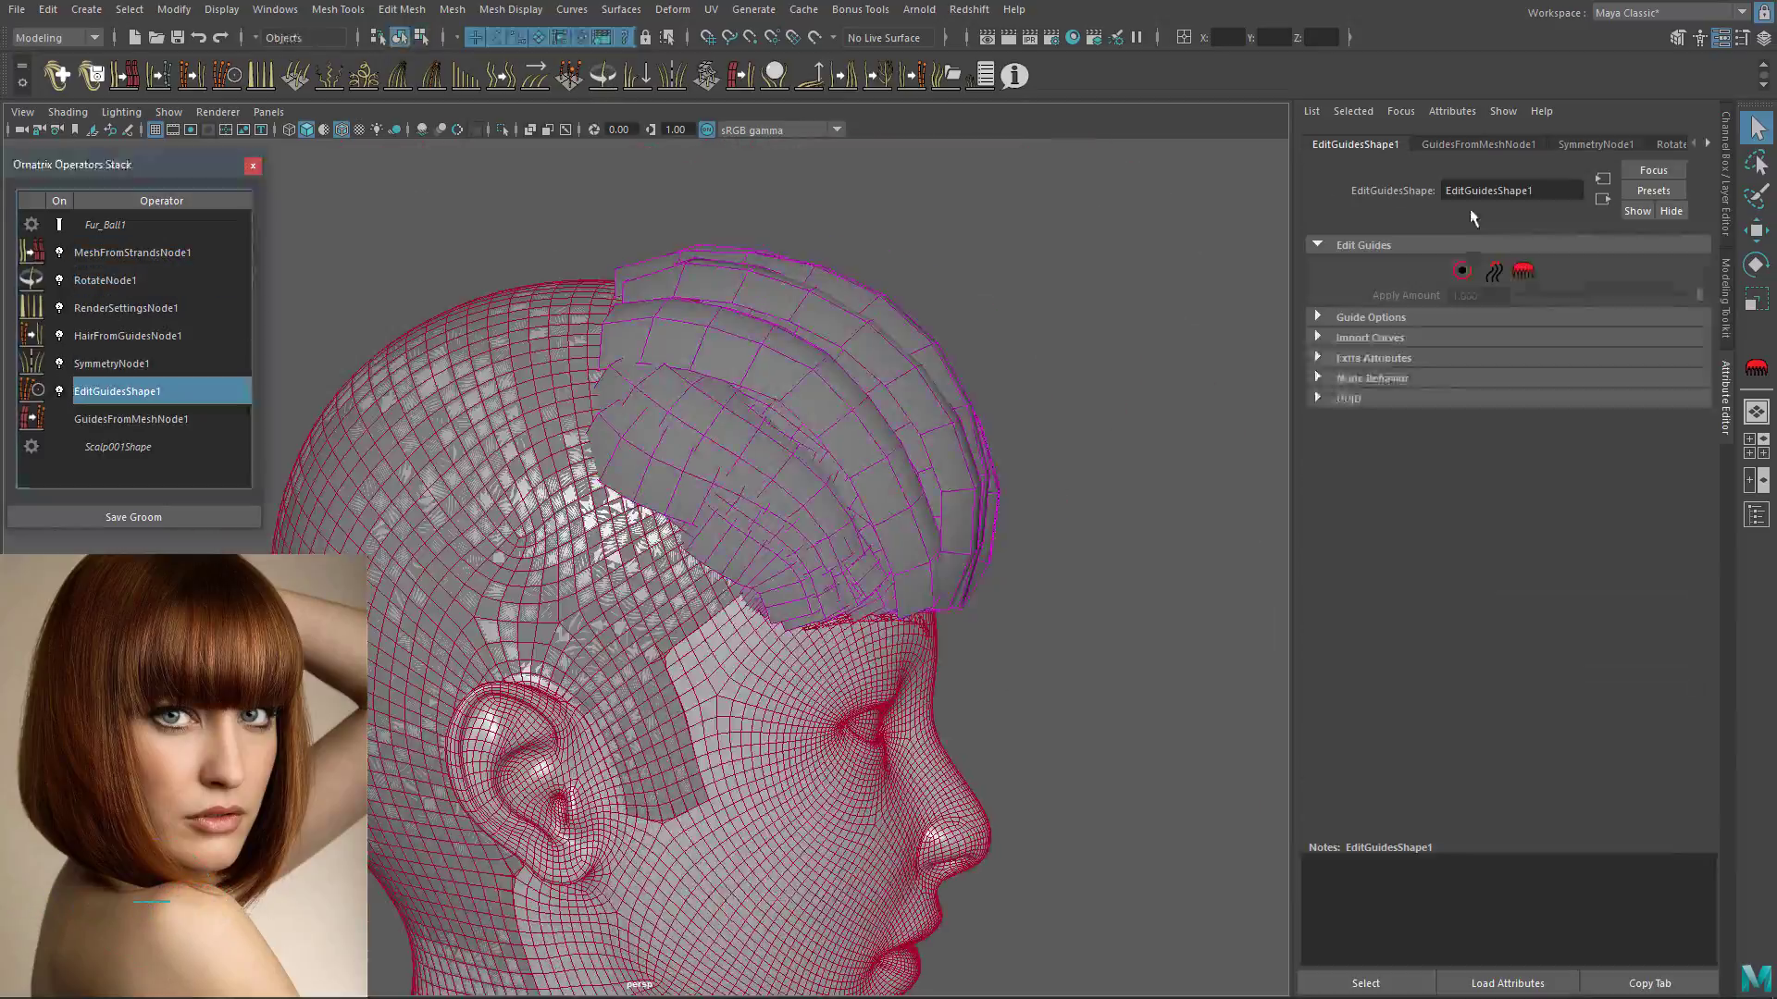
Step: Enable root editing on EditGuidesShape1, adjust the planting guide length for the Plant Guide Tool, and switch to brush mode
{"action": "left_click_drag", "start_coordinate": [820, 500], "coordinate": [703, 472], "text": "alt"}
{"action": "left_click", "coordinate": [1461, 271]}
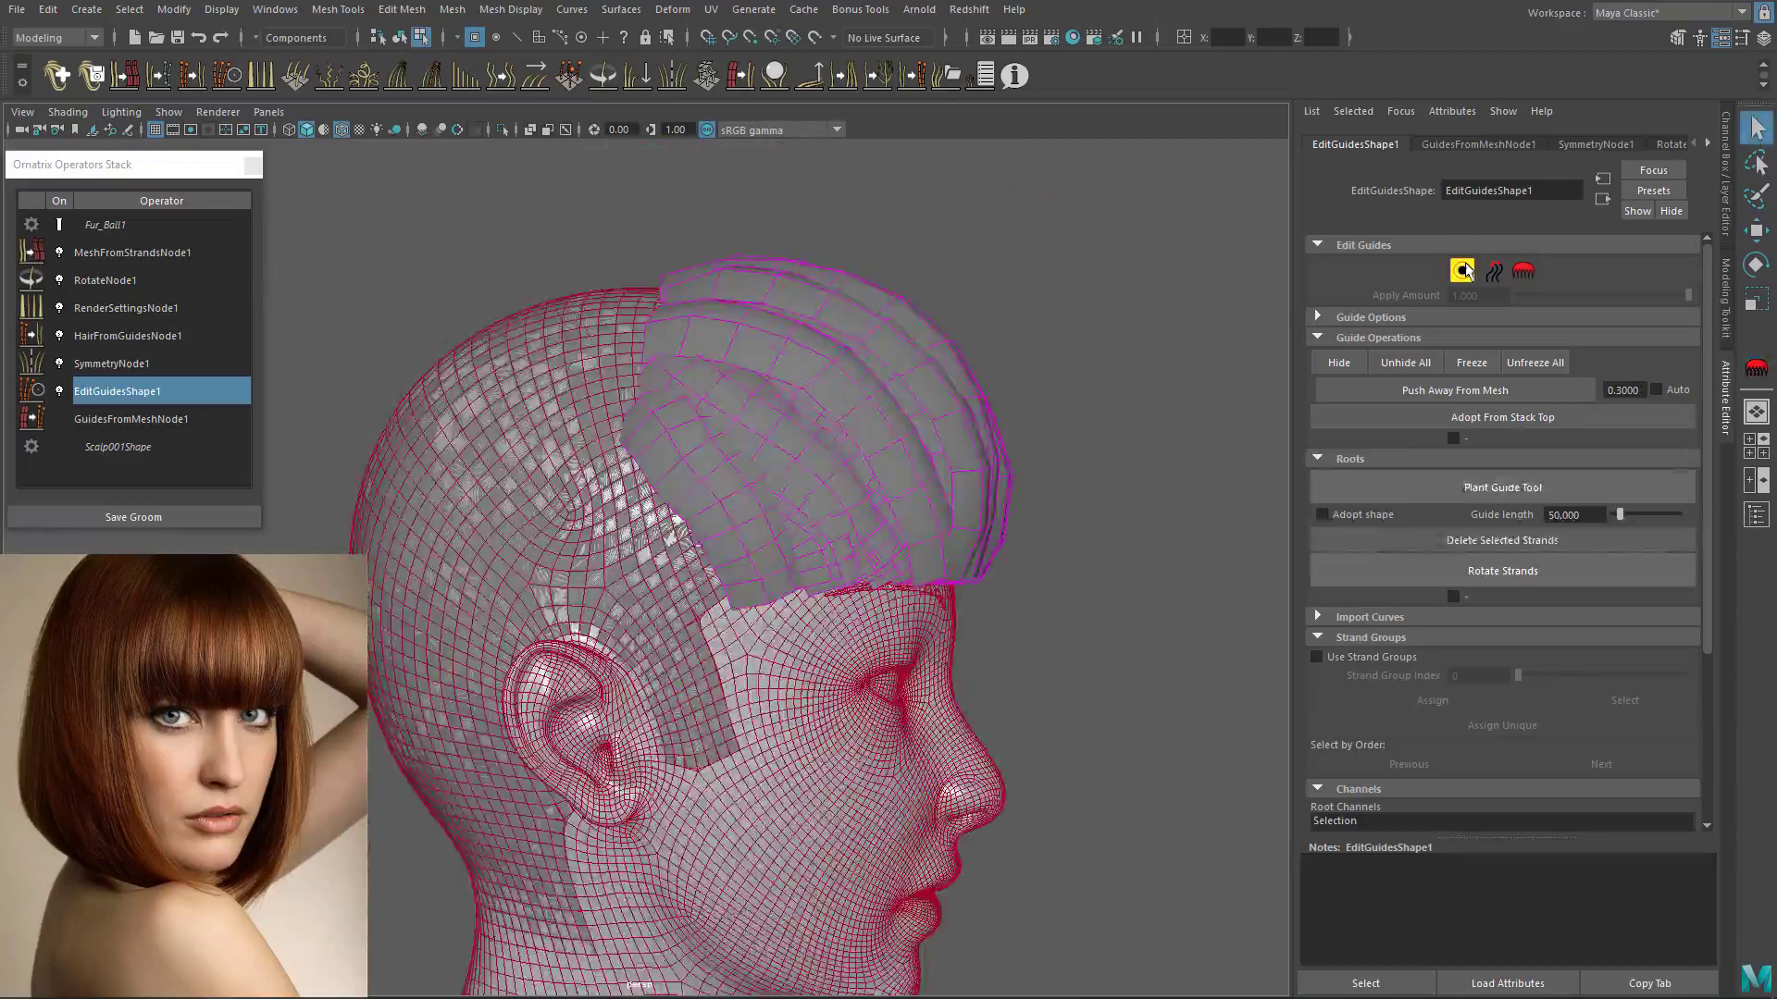
{"action": "left_click_drag", "start_coordinate": [1619, 518], "coordinate": [1615, 515]}
{"action": "left_click_drag", "start_coordinate": [740, 379], "coordinate": [627, 469], "text": "alt"}
{"action": "left_click", "coordinate": [626, 468]}
{"action": "left_click", "coordinate": [1502, 488]}
{"action": "left_click", "coordinate": [1523, 272]}
{"action": "mouse_move", "coordinate": [666, 389]}
{"action": "left_mouse_down", "text": "alt"}
{"action": "mouse_move", "coordinate": [750, 392]}
{"action": "mouse_move", "coordinate": [587, 528]}
{"action": "mouse_move", "coordinate": [706, 543]}
{"action": "mouse_move", "coordinate": [835, 392]}
{"action": "mouse_move", "coordinate": [647, 546]}
{"action": "mouse_move", "coordinate": [587, 555]}
{"action": "mouse_move", "coordinate": [586, 278]}
{"action": "mouse_move", "coordinate": [743, 277]}
{"action": "mouse_move", "coordinate": [936, 596]}
{"action": "mouse_move", "coordinate": [564, 522]}
{"action": "mouse_move", "coordinate": [759, 514]}
{"action": "left_mouse_up", "text": "alt"}
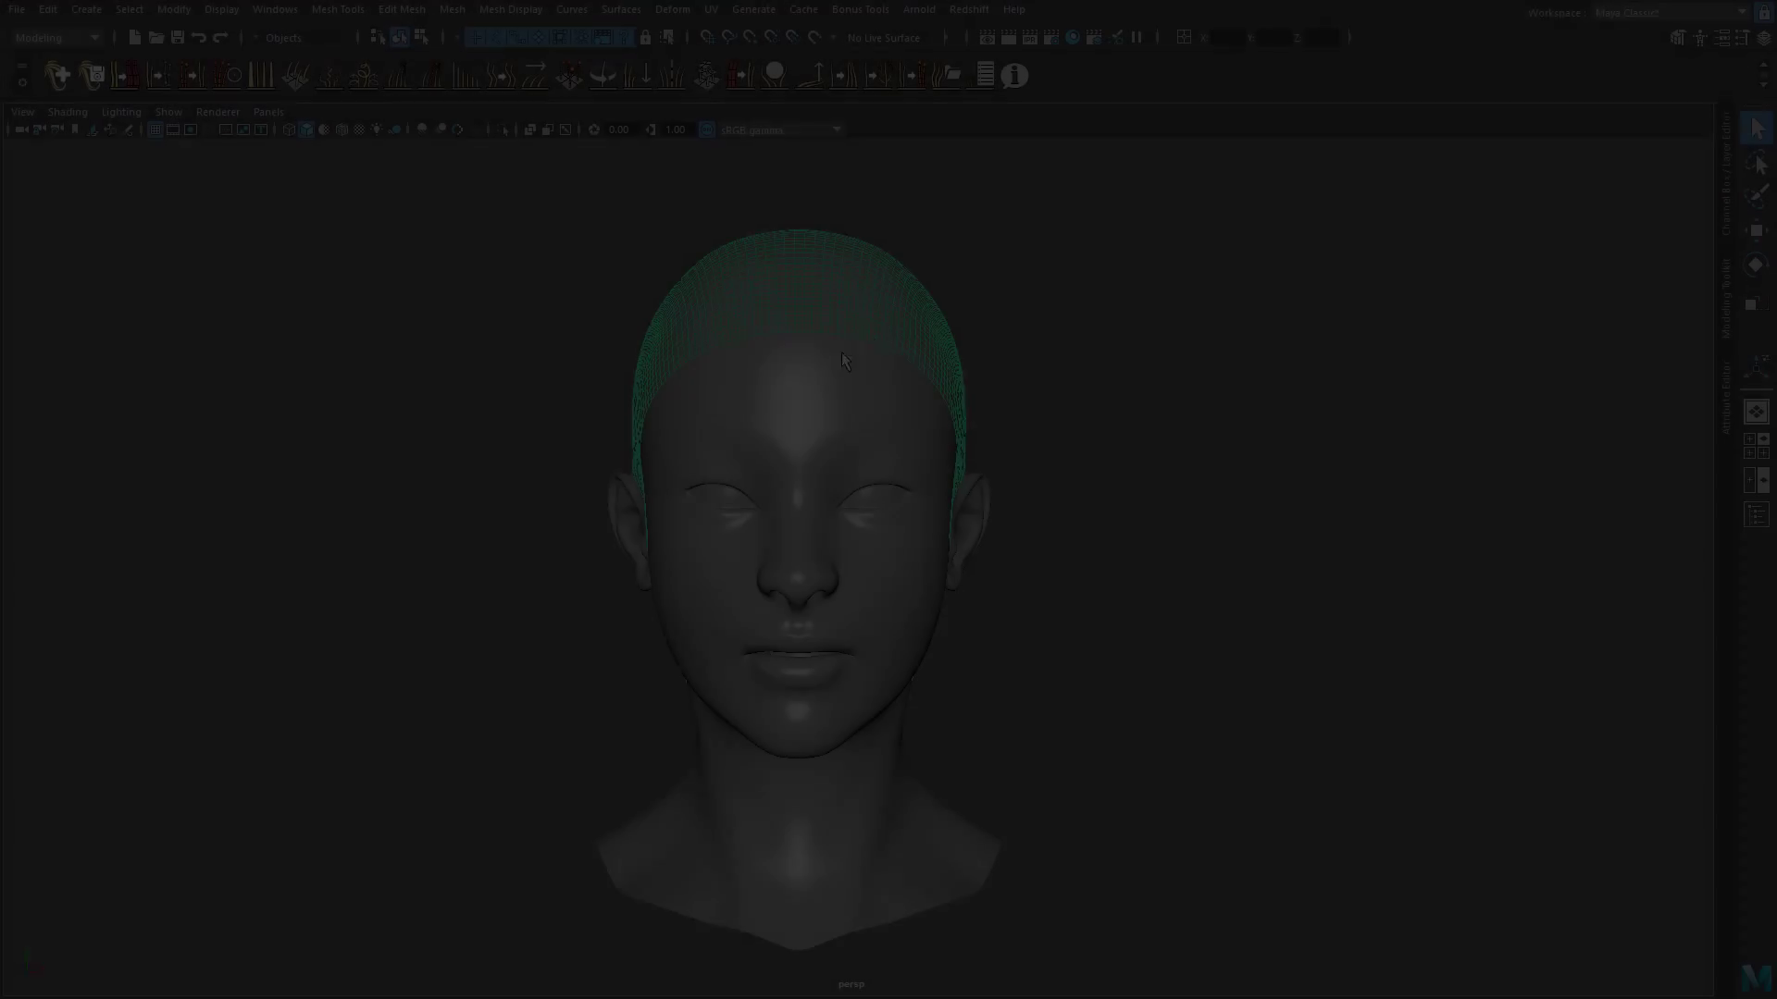
Step: Open the Ornatrix Operators Stack panel and keep it as a floating window over the viewport
{"action": "left_click_drag", "start_coordinate": [844, 359], "coordinate": [882, 416], "text": "alt"}
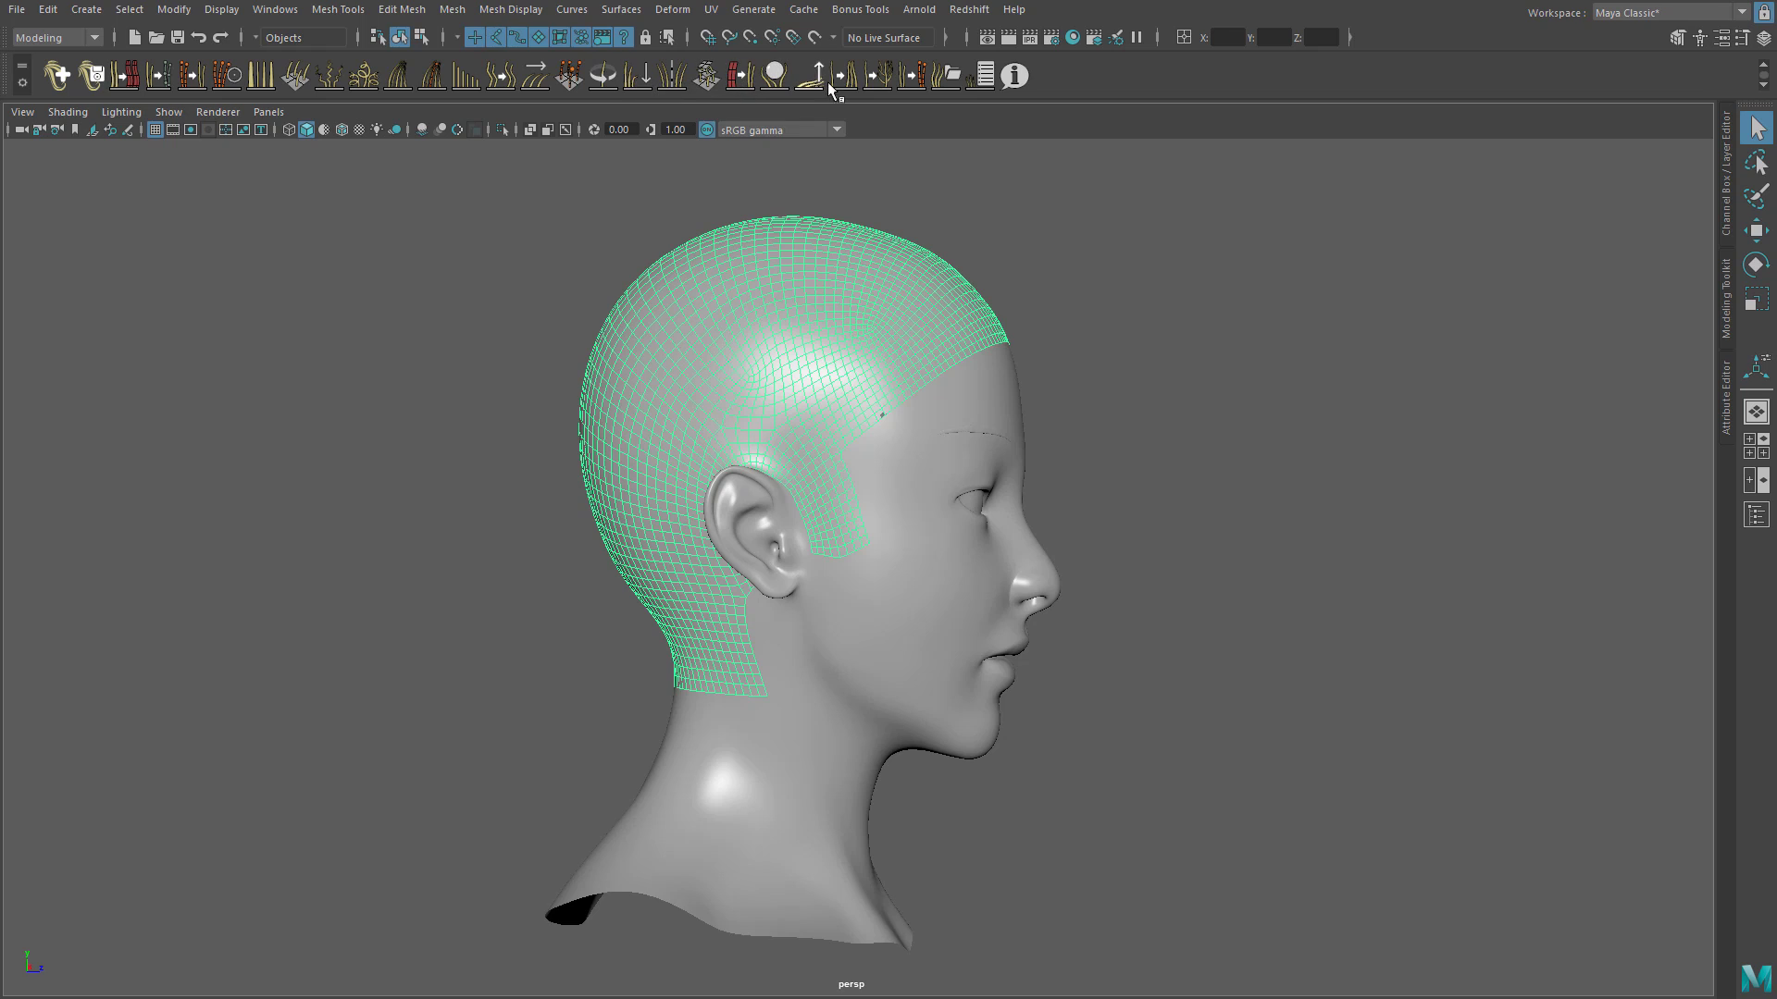
{"action": "left_click", "coordinate": [983, 78]}
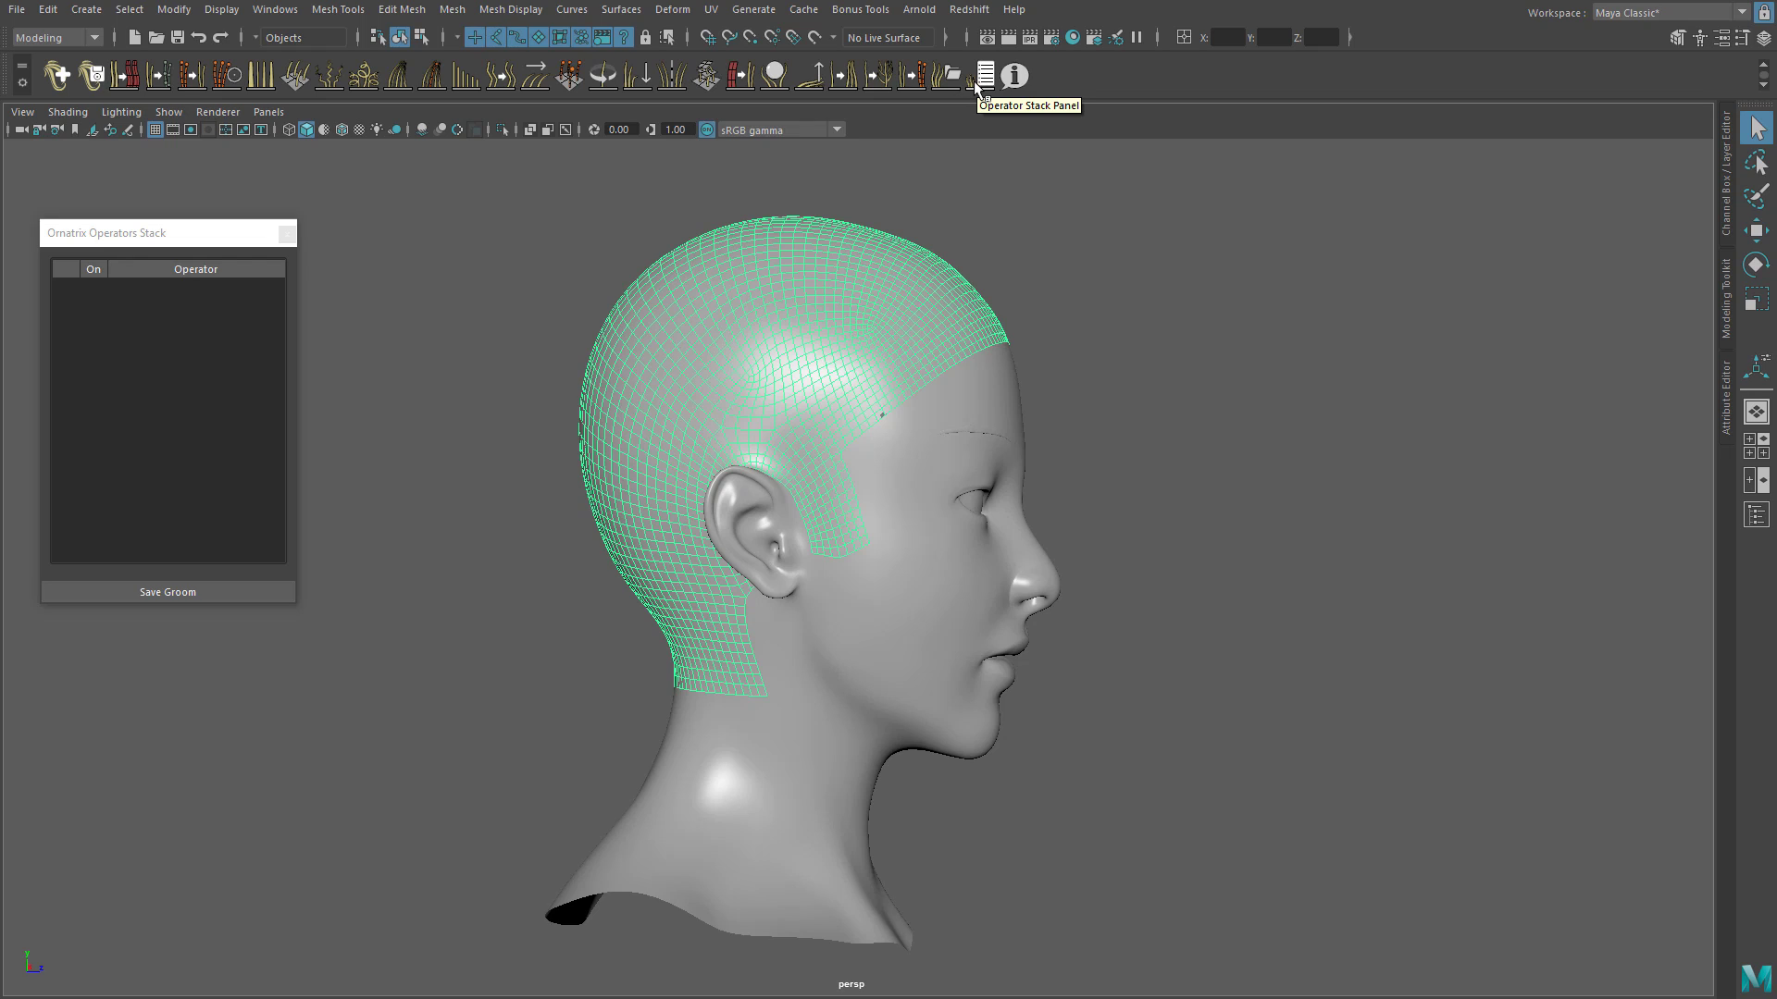
{"action": "left_click_drag", "start_coordinate": [151, 239], "coordinate": [43, 198]}
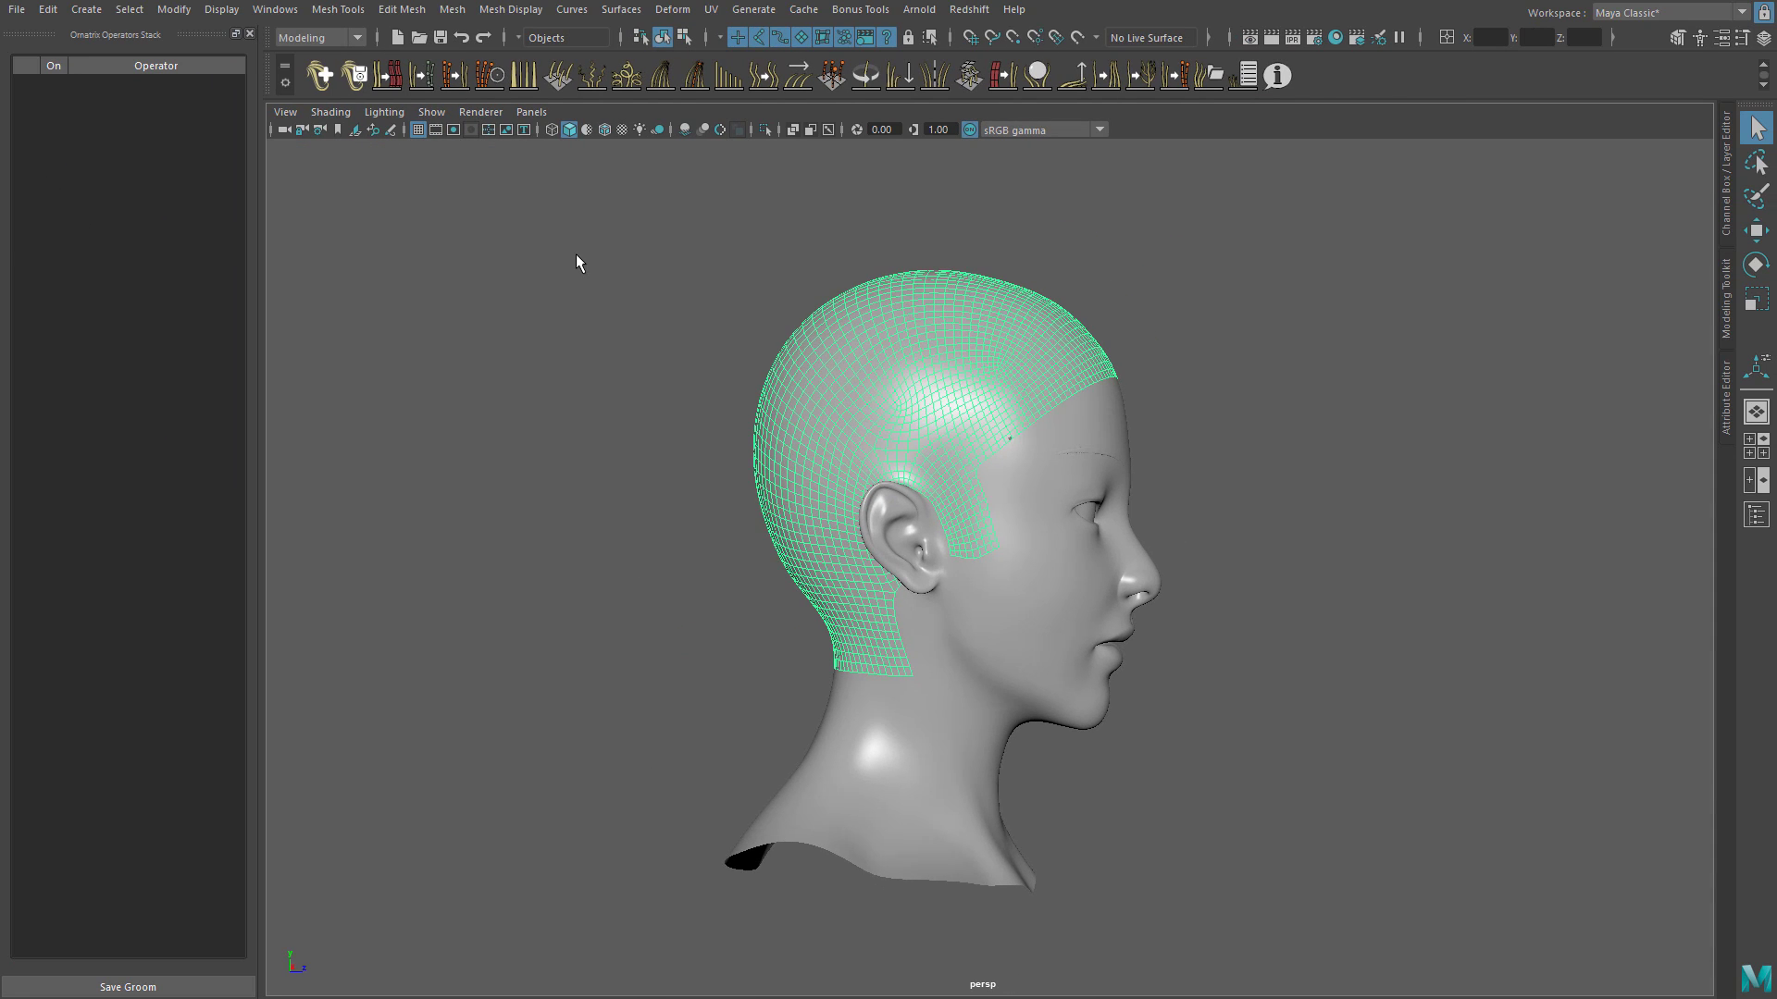
{"action": "left_click_drag", "start_coordinate": [196, 47], "coordinate": [161, 168]}
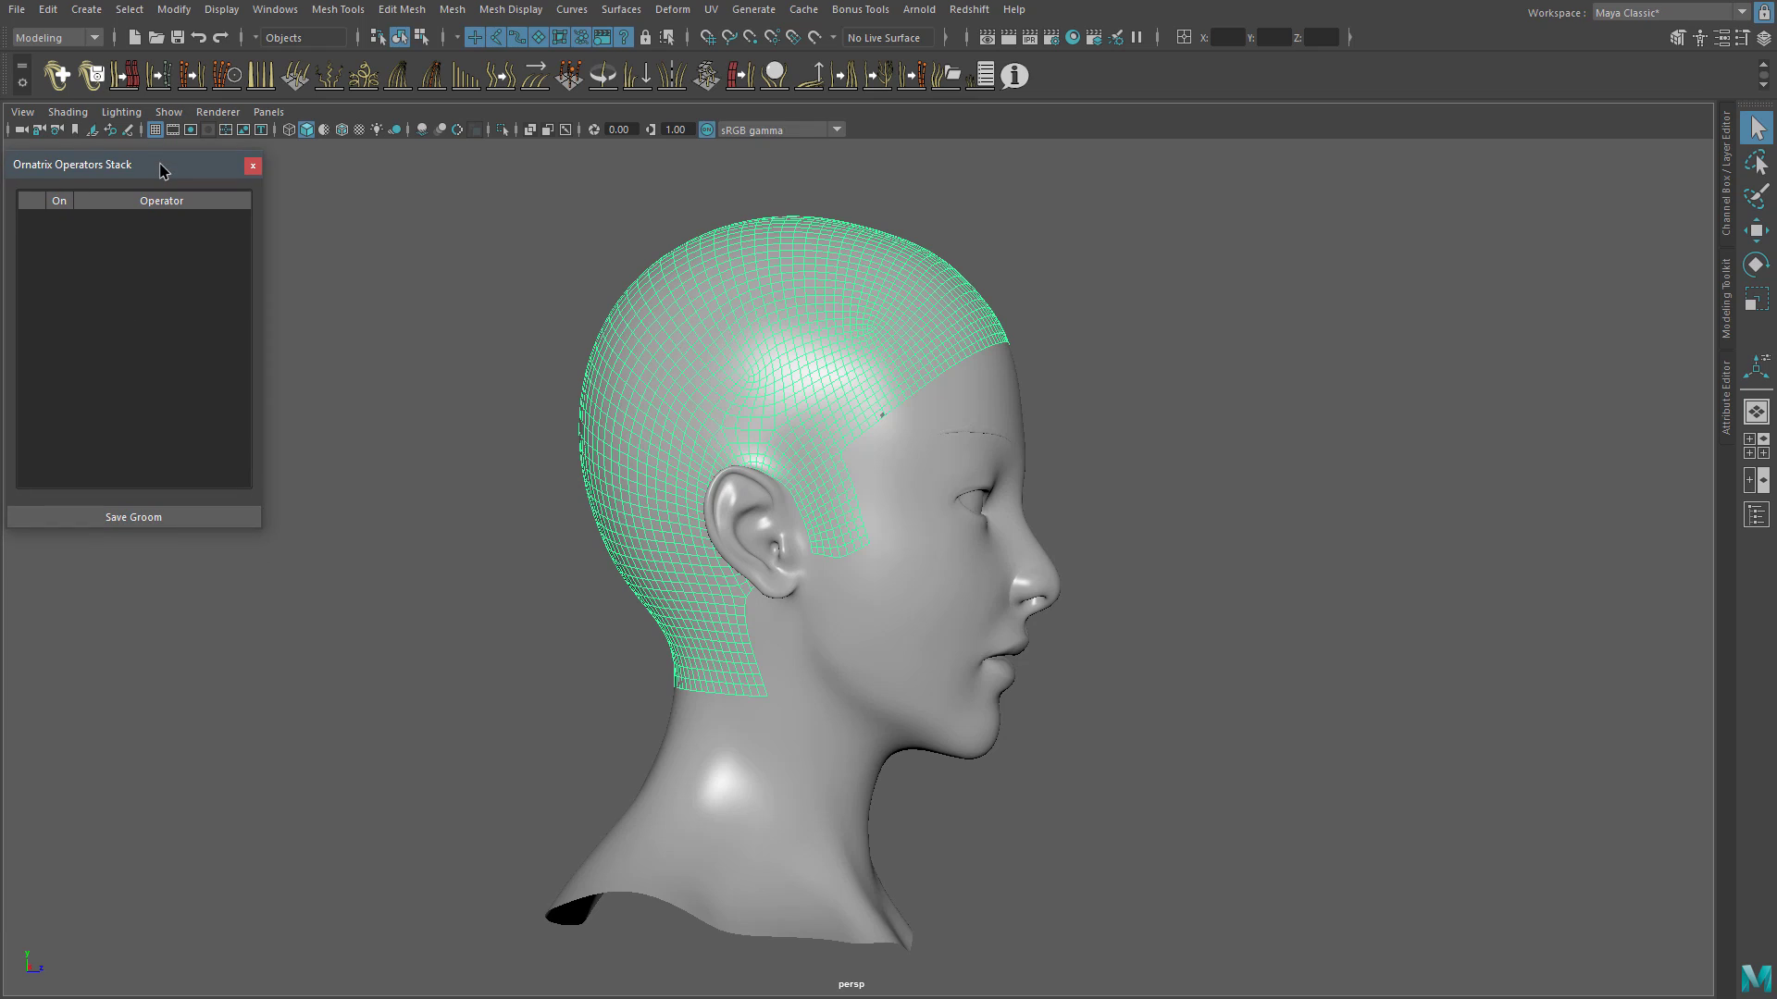
Step: Create hair on the selected scalp mesh from the Fur Ball groom and show the Attribute Editor
{"action": "left_click", "coordinate": [61, 80]}
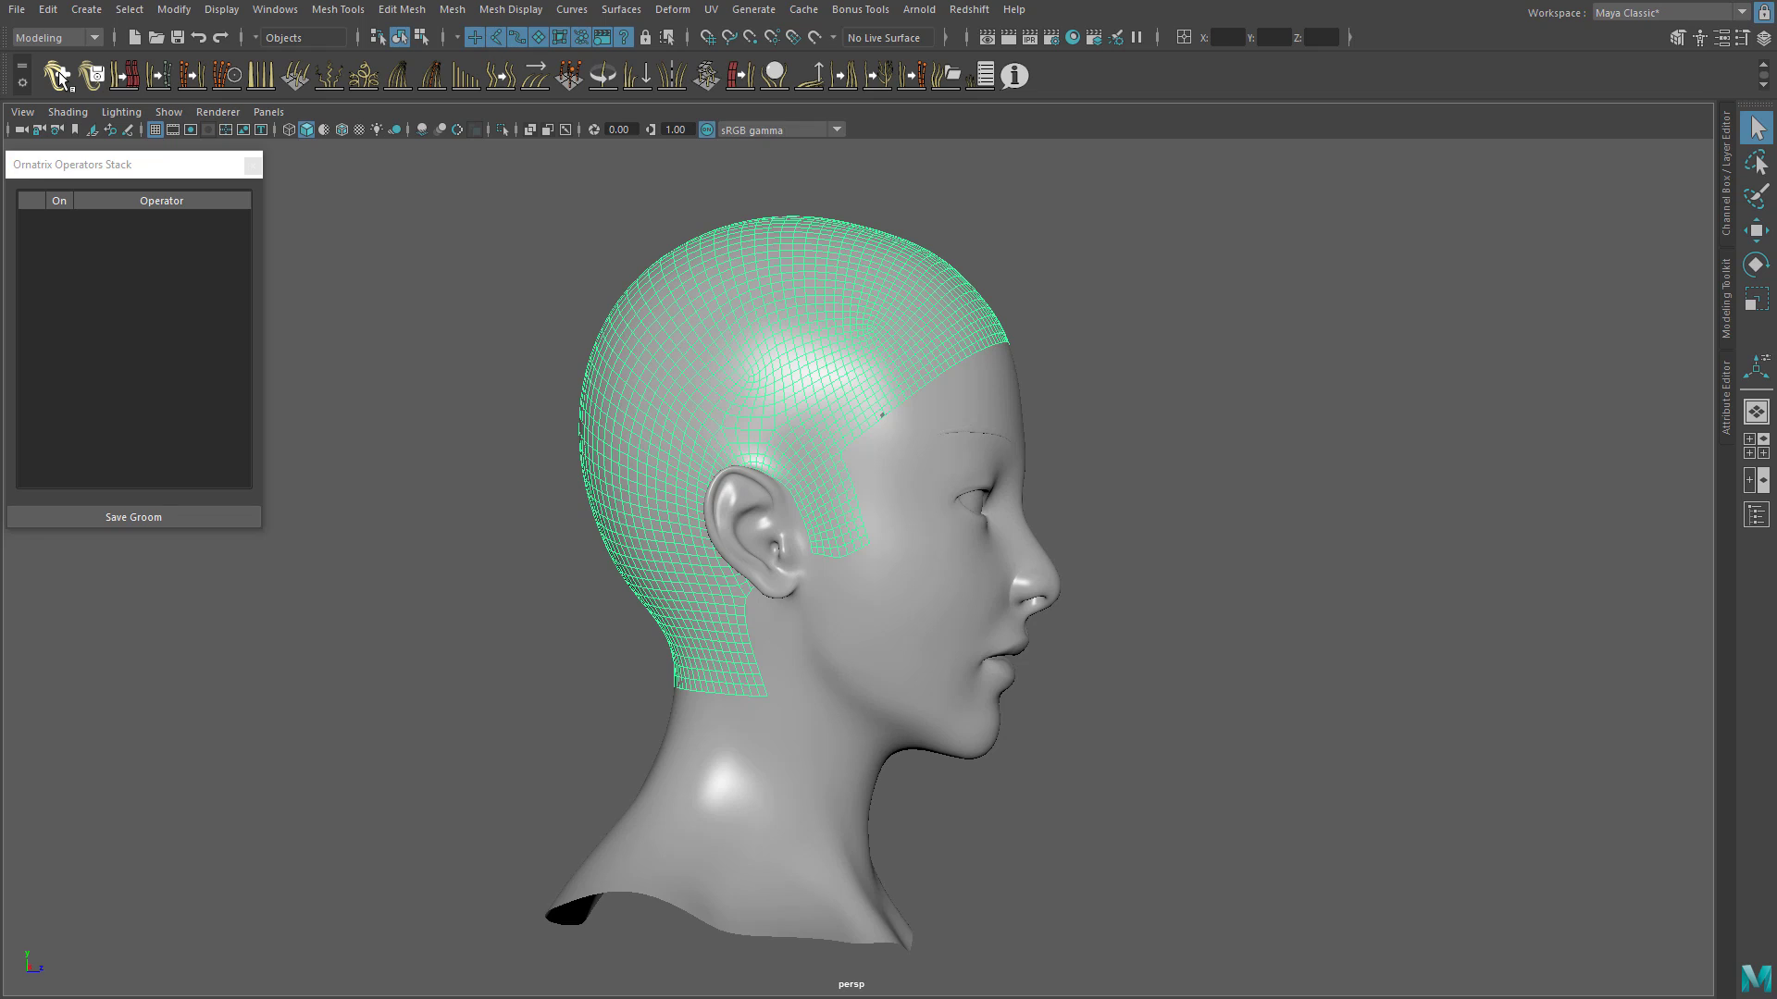
{"action": "left_click", "coordinate": [57, 77]}
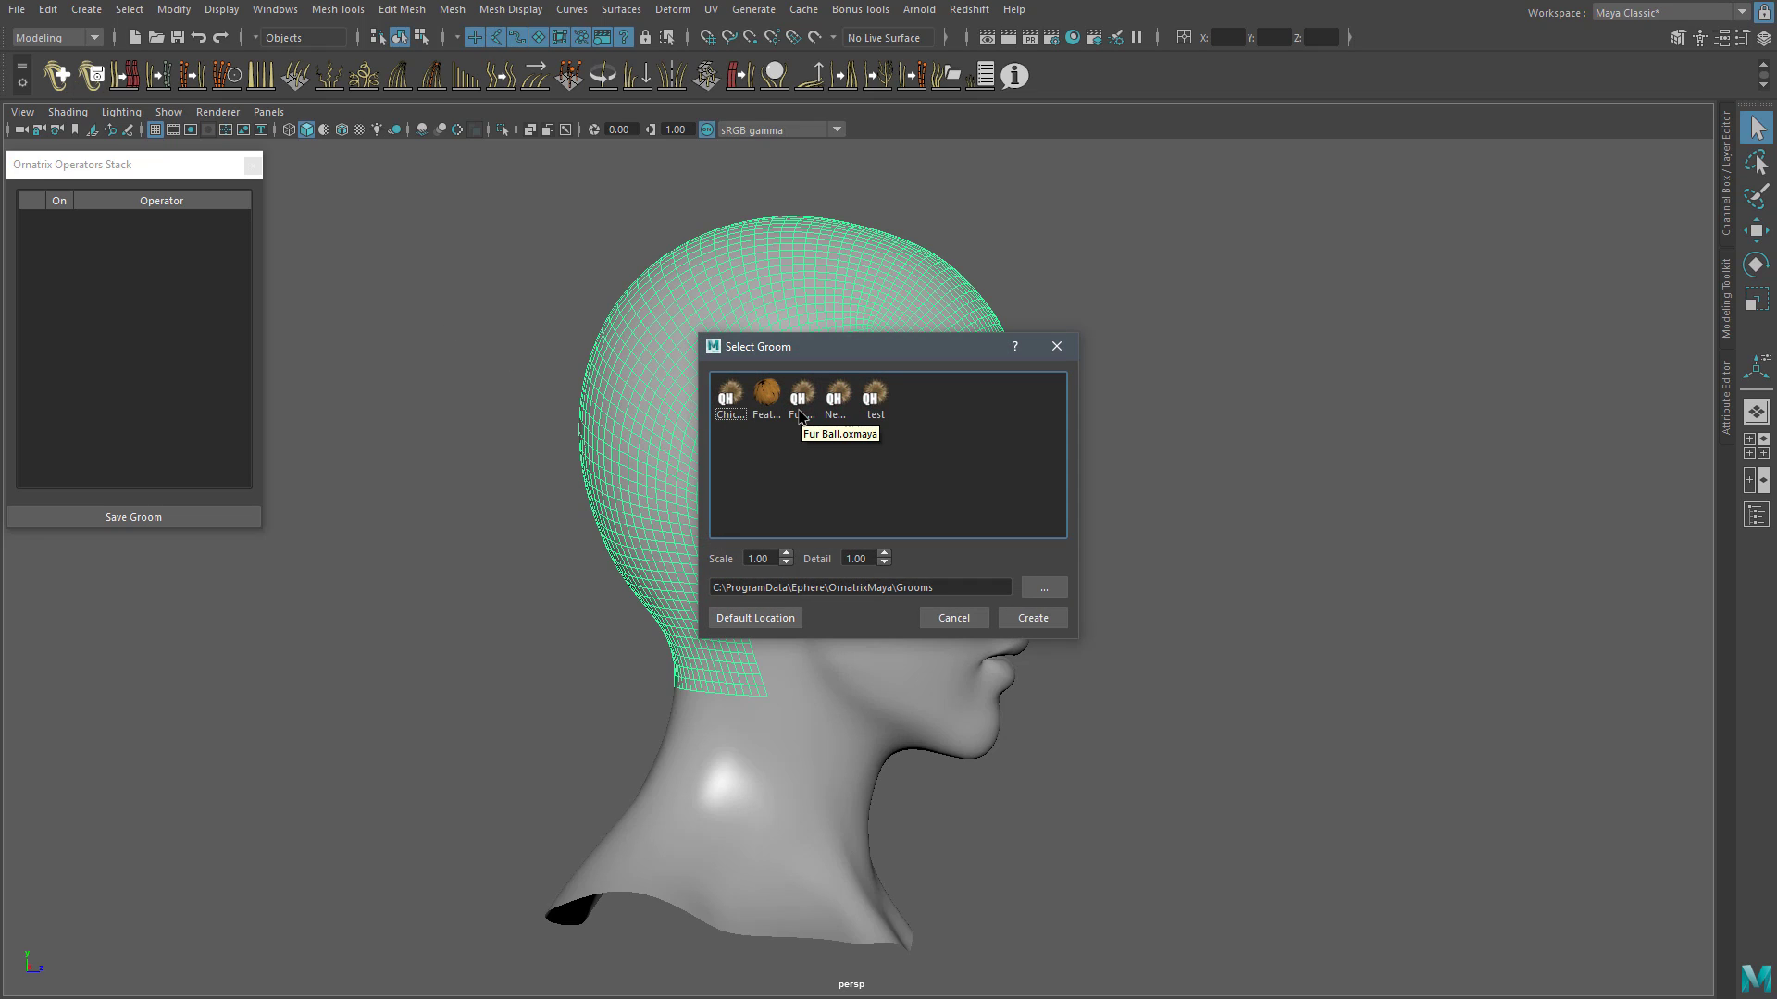
{"action": "left_click", "coordinate": [801, 407]}
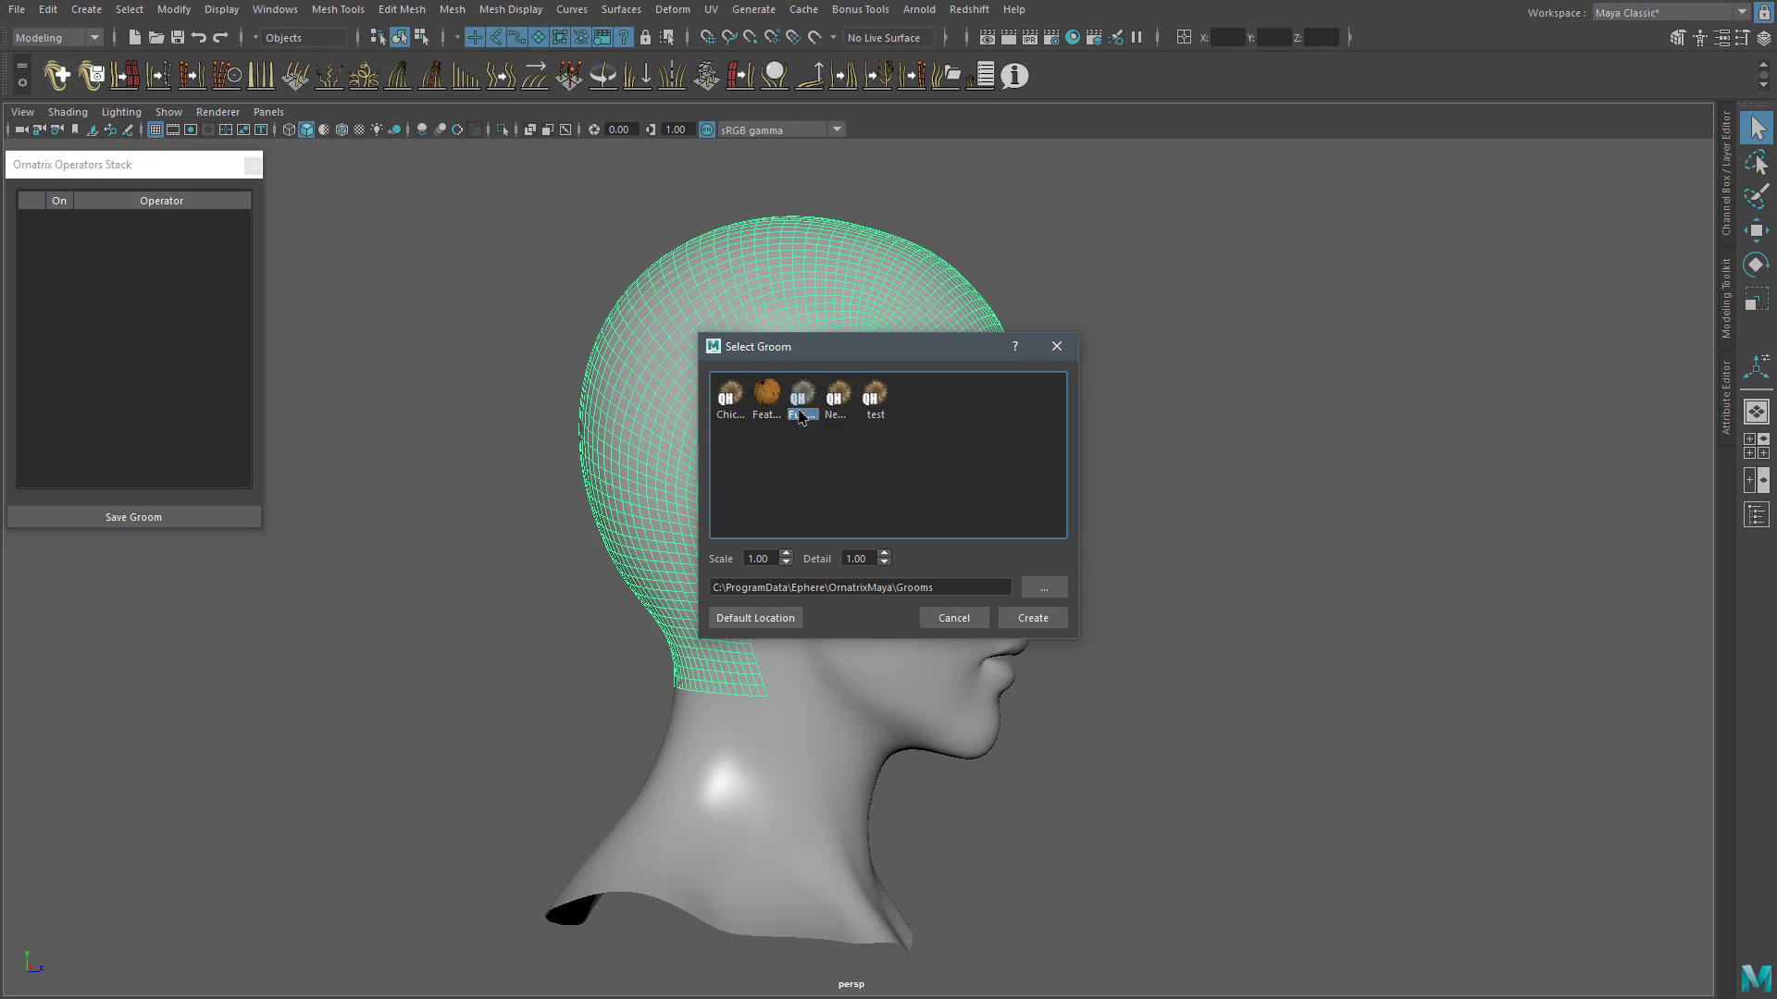
{"action": "left_click", "coordinate": [1031, 621]}
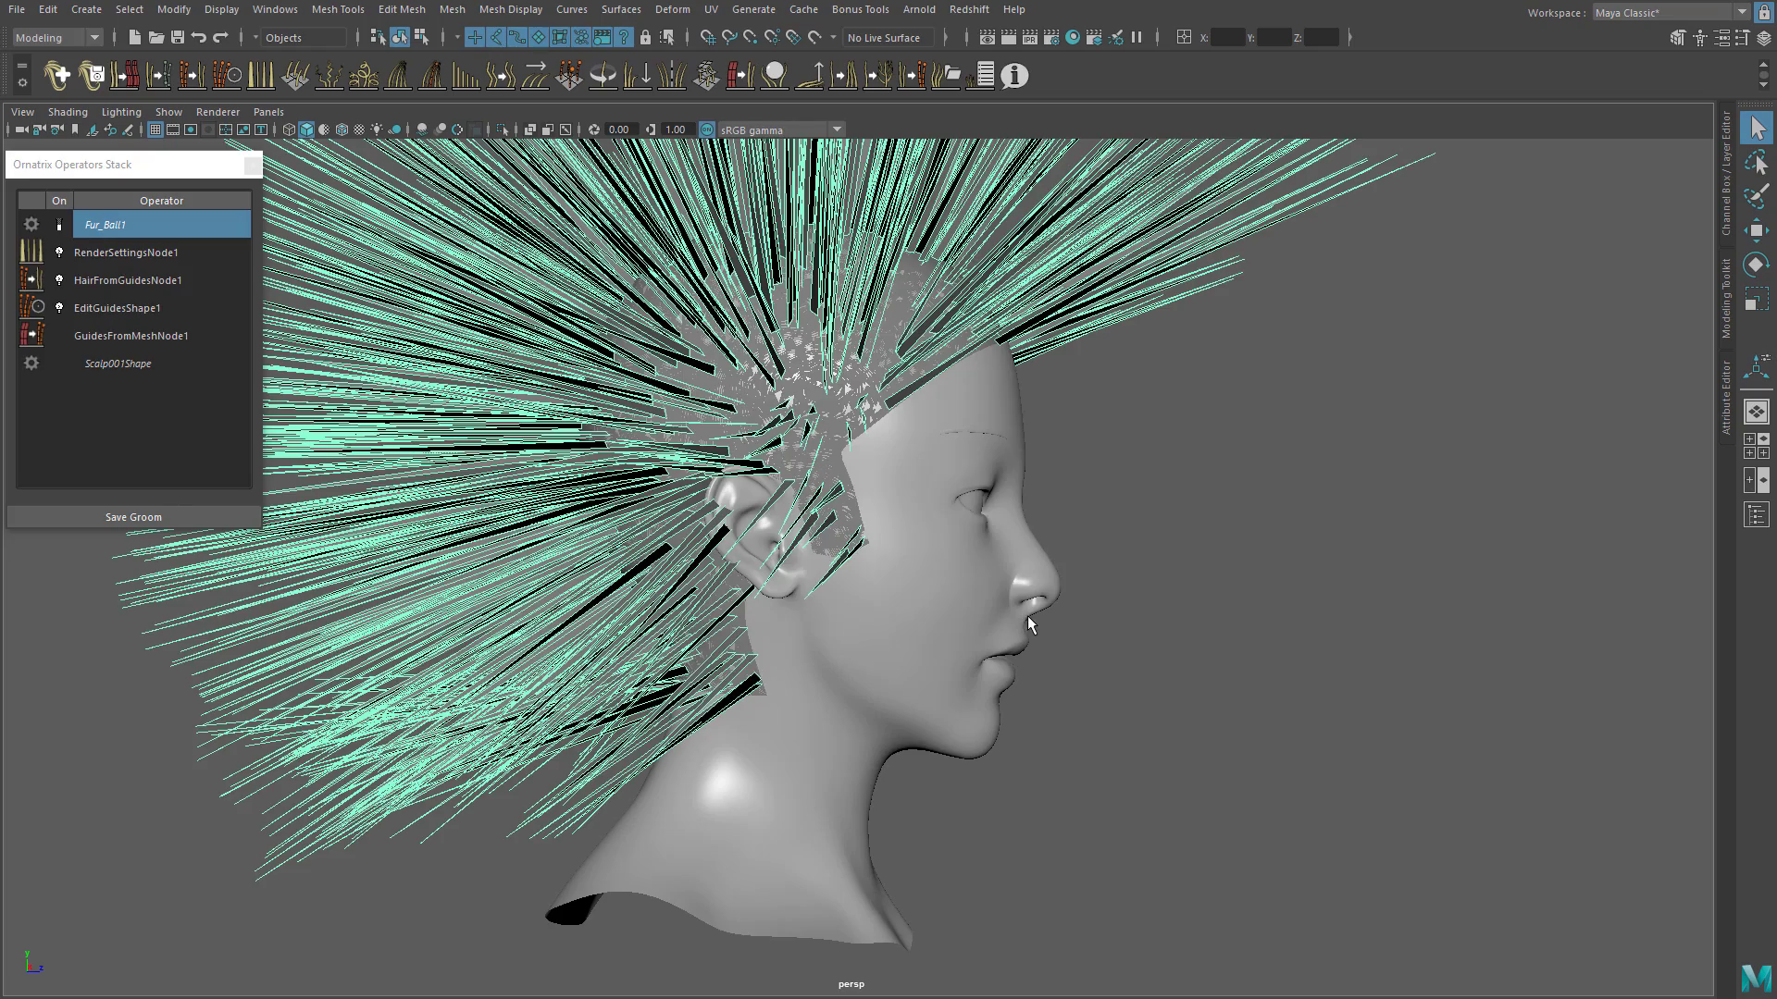
{"action": "right_click_drag", "start_coordinate": [1016, 625], "coordinate": [972, 361], "text": "alt"}
{"action": "middle_click_drag", "start_coordinate": [972, 360], "coordinate": [1043, 522], "text": "alt"}
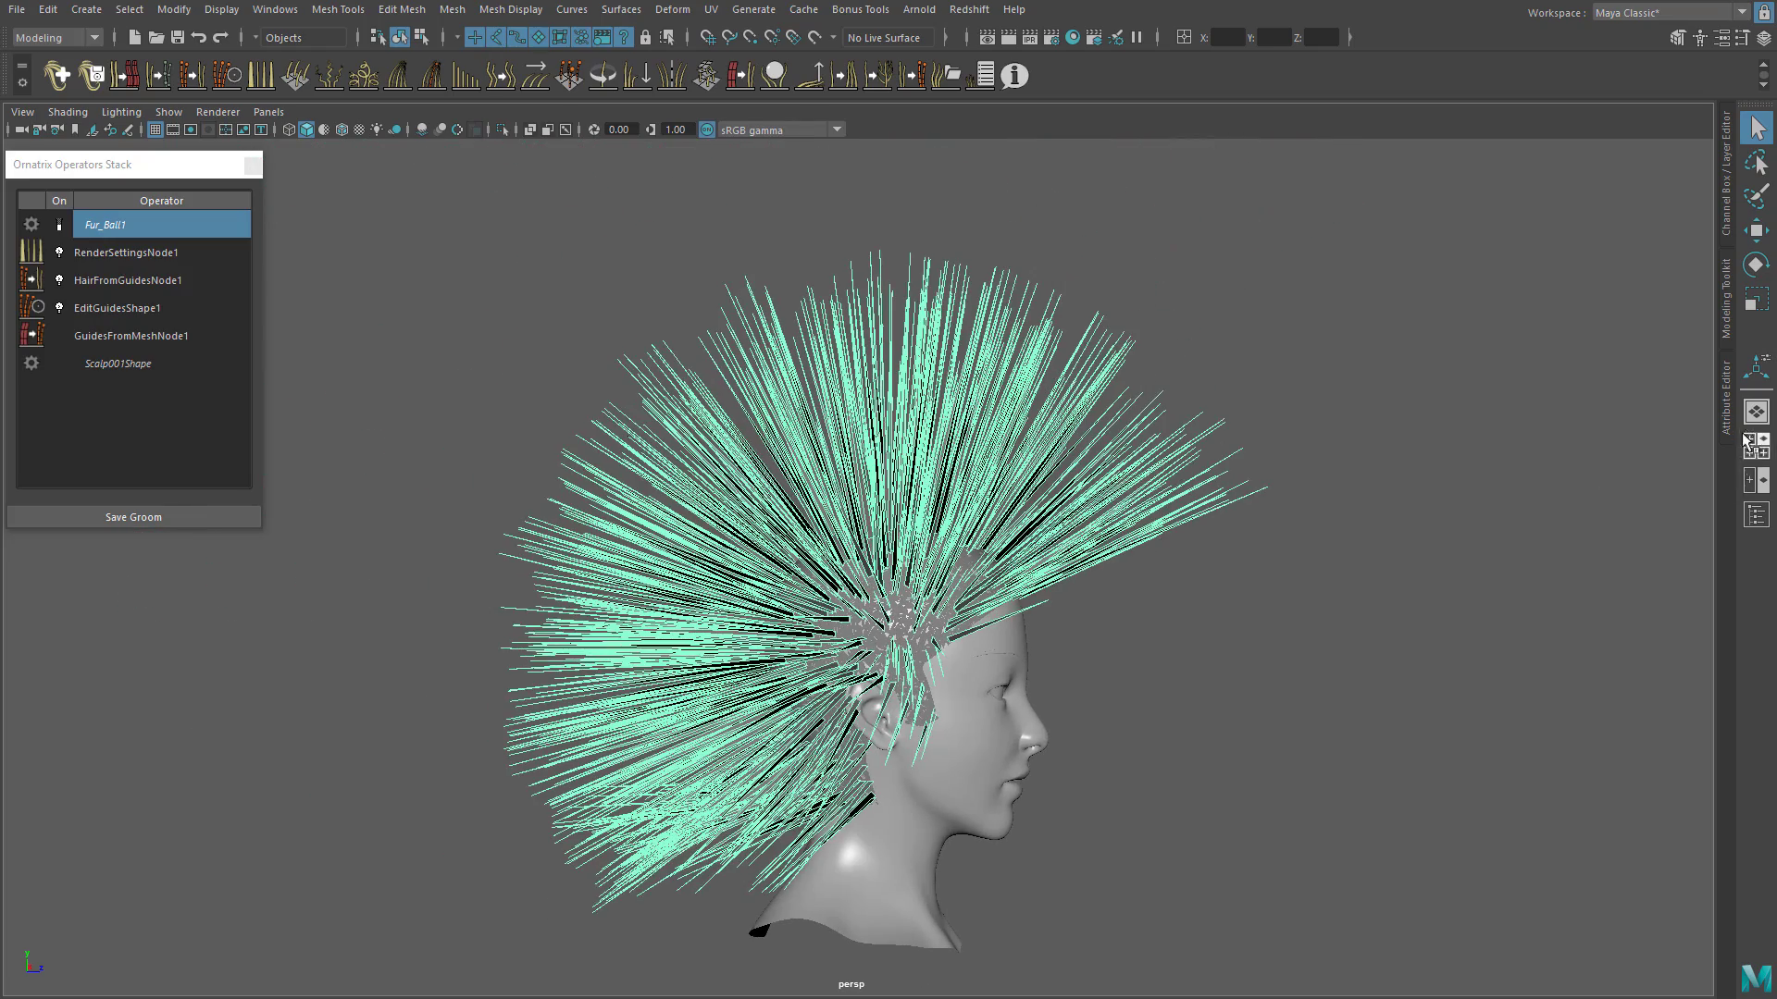
{"action": "left_click", "coordinate": [1726, 403]}
{"action": "scroll", "coordinate": [769, 478], "scroll_direction": "down", "scroll_amount": 2}
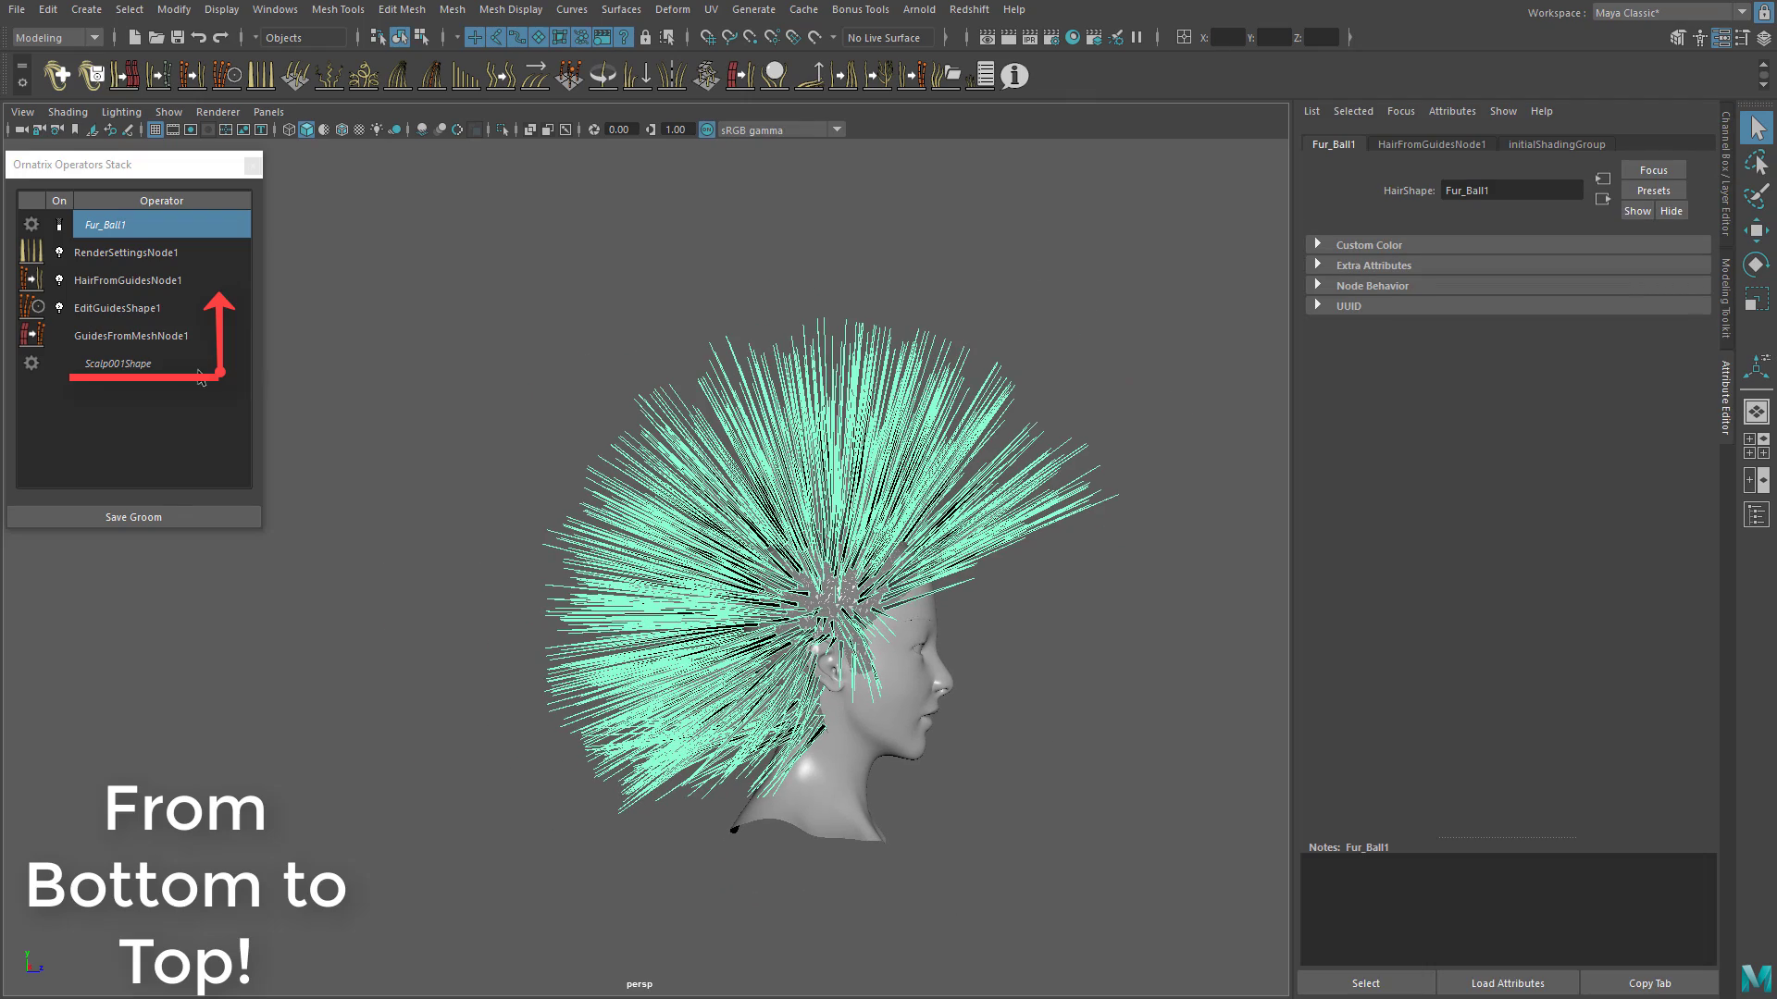
Step: Examine each operator in the stack from GuidesFromMeshNode1 up to Fur_Ball1, plus the Scalp001Shape base mesh
{"action": "left_click", "coordinate": [134, 337]}
{"action": "left_click", "coordinate": [134, 308]}
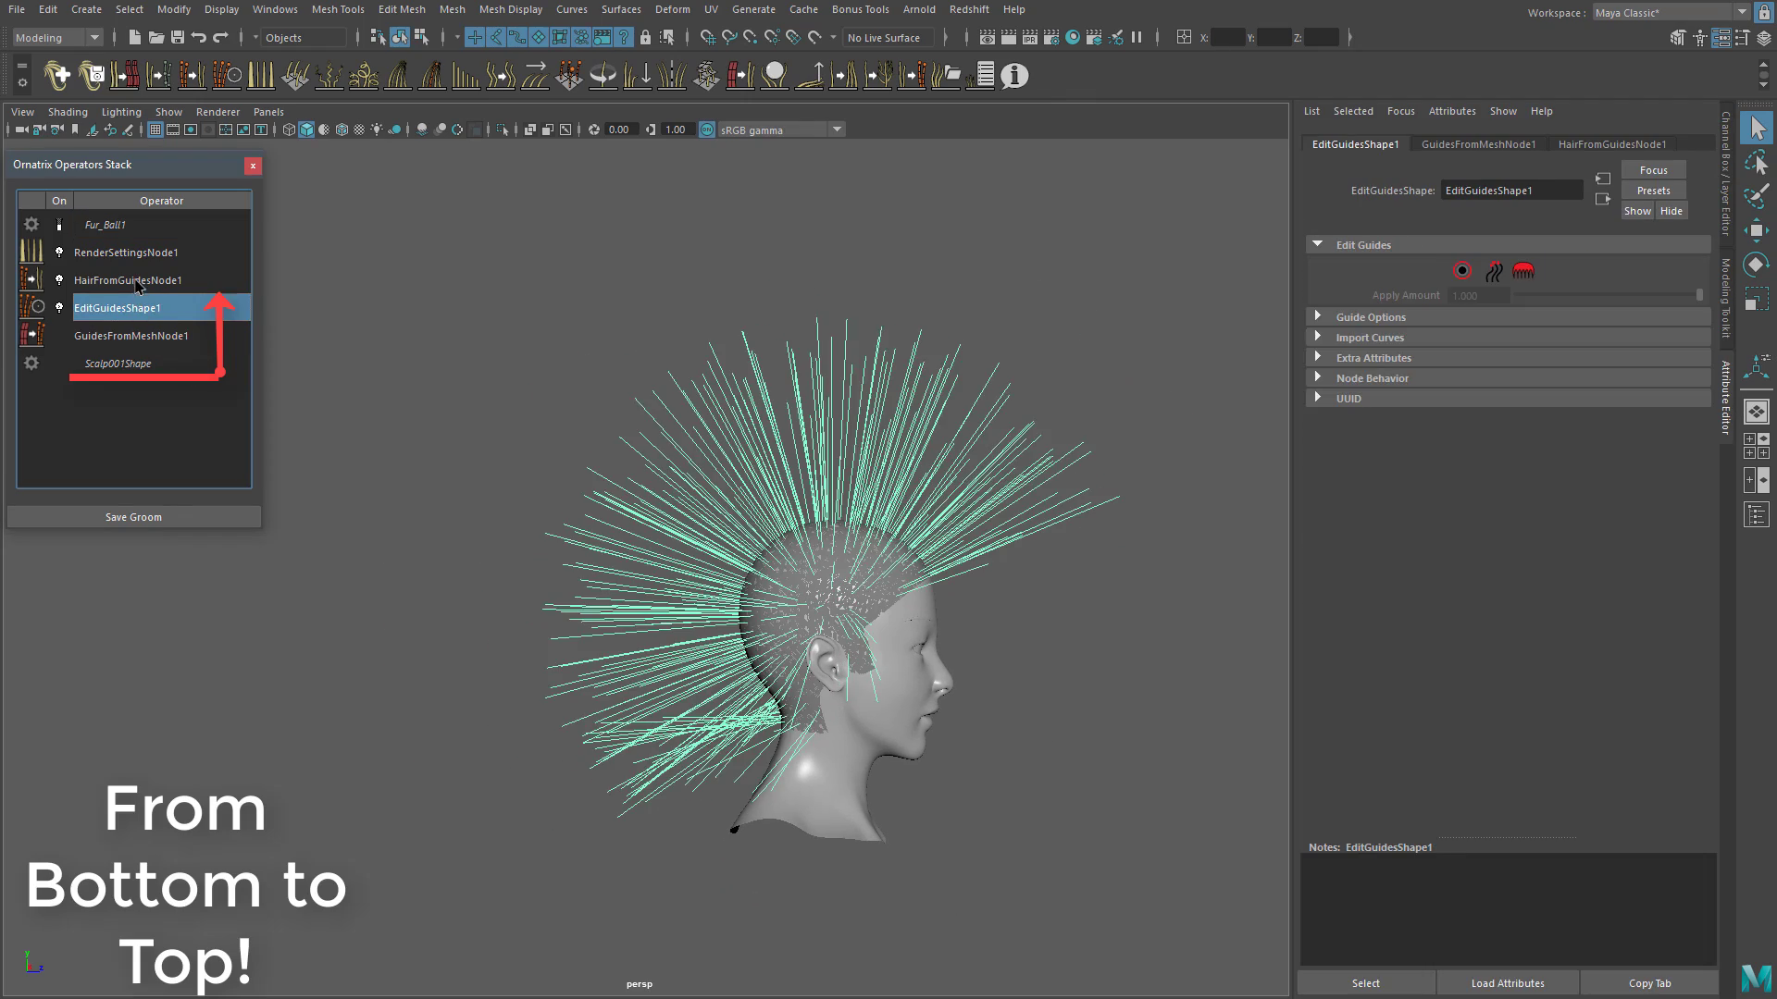
{"action": "left_click", "coordinate": [137, 280]}
{"action": "left_click", "coordinate": [139, 253]}
{"action": "left_click", "coordinate": [141, 228]}
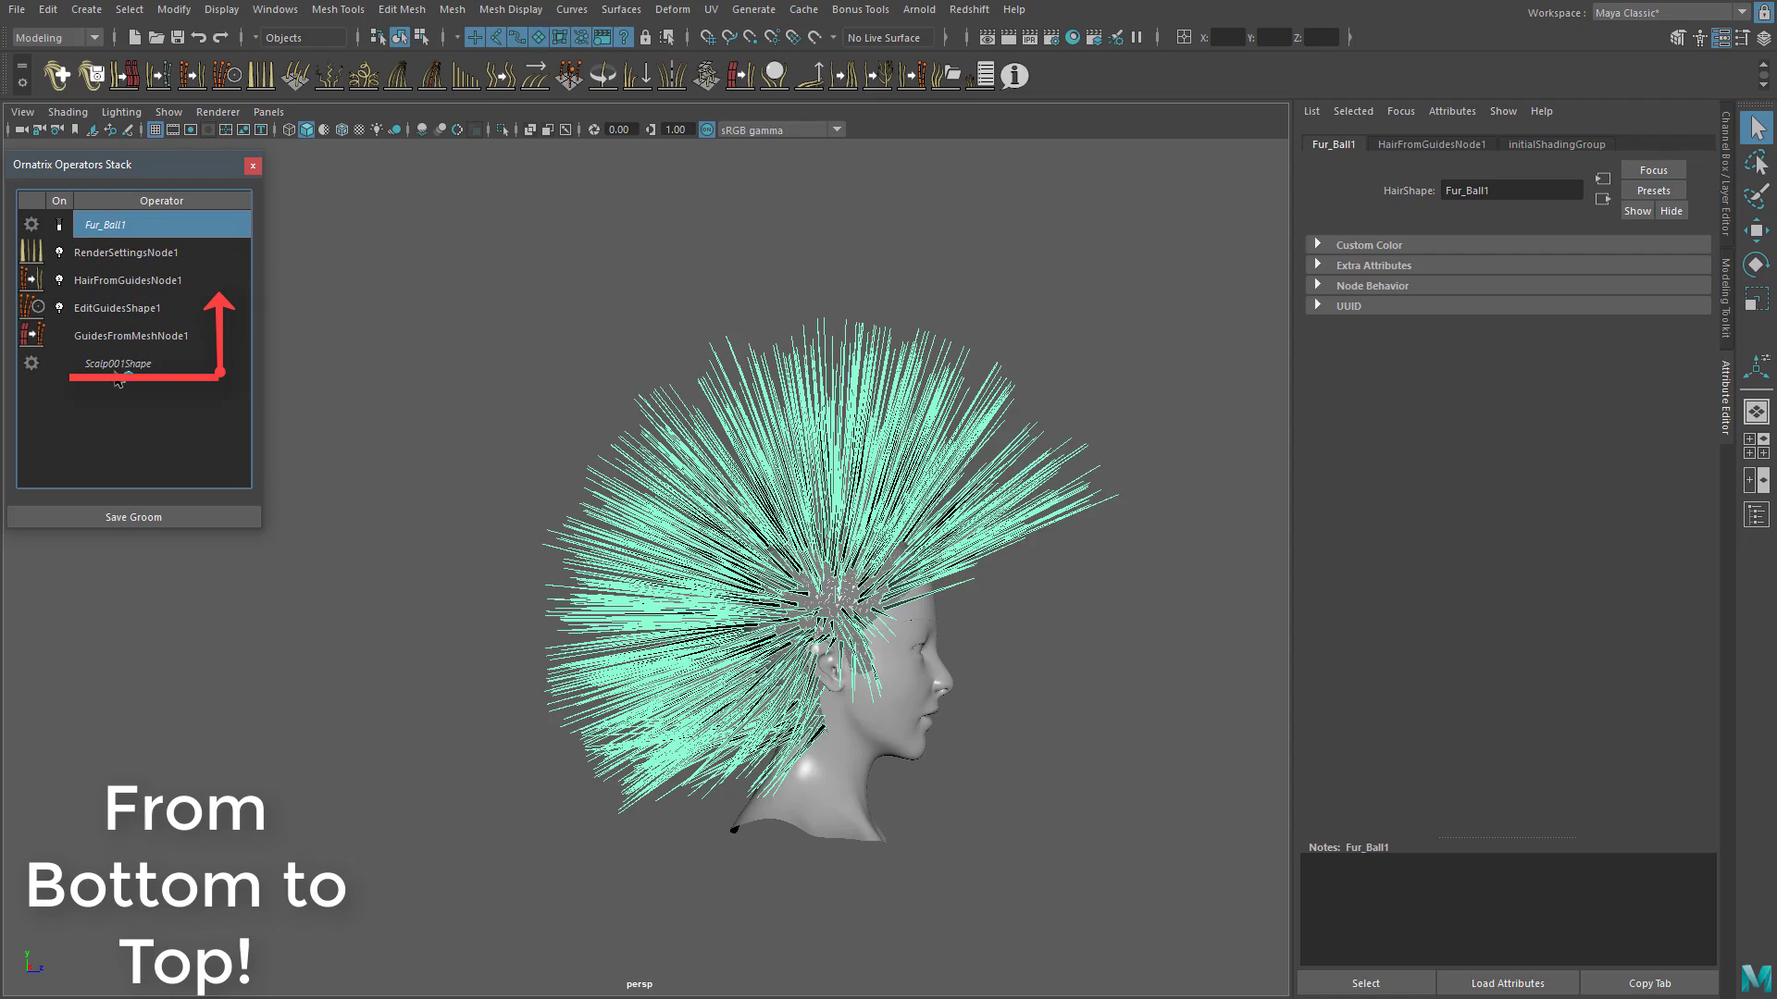
{"action": "left_click", "coordinate": [118, 375]}
{"action": "scroll", "coordinate": [802, 656], "scroll_direction": "up", "scroll_amount": 5}
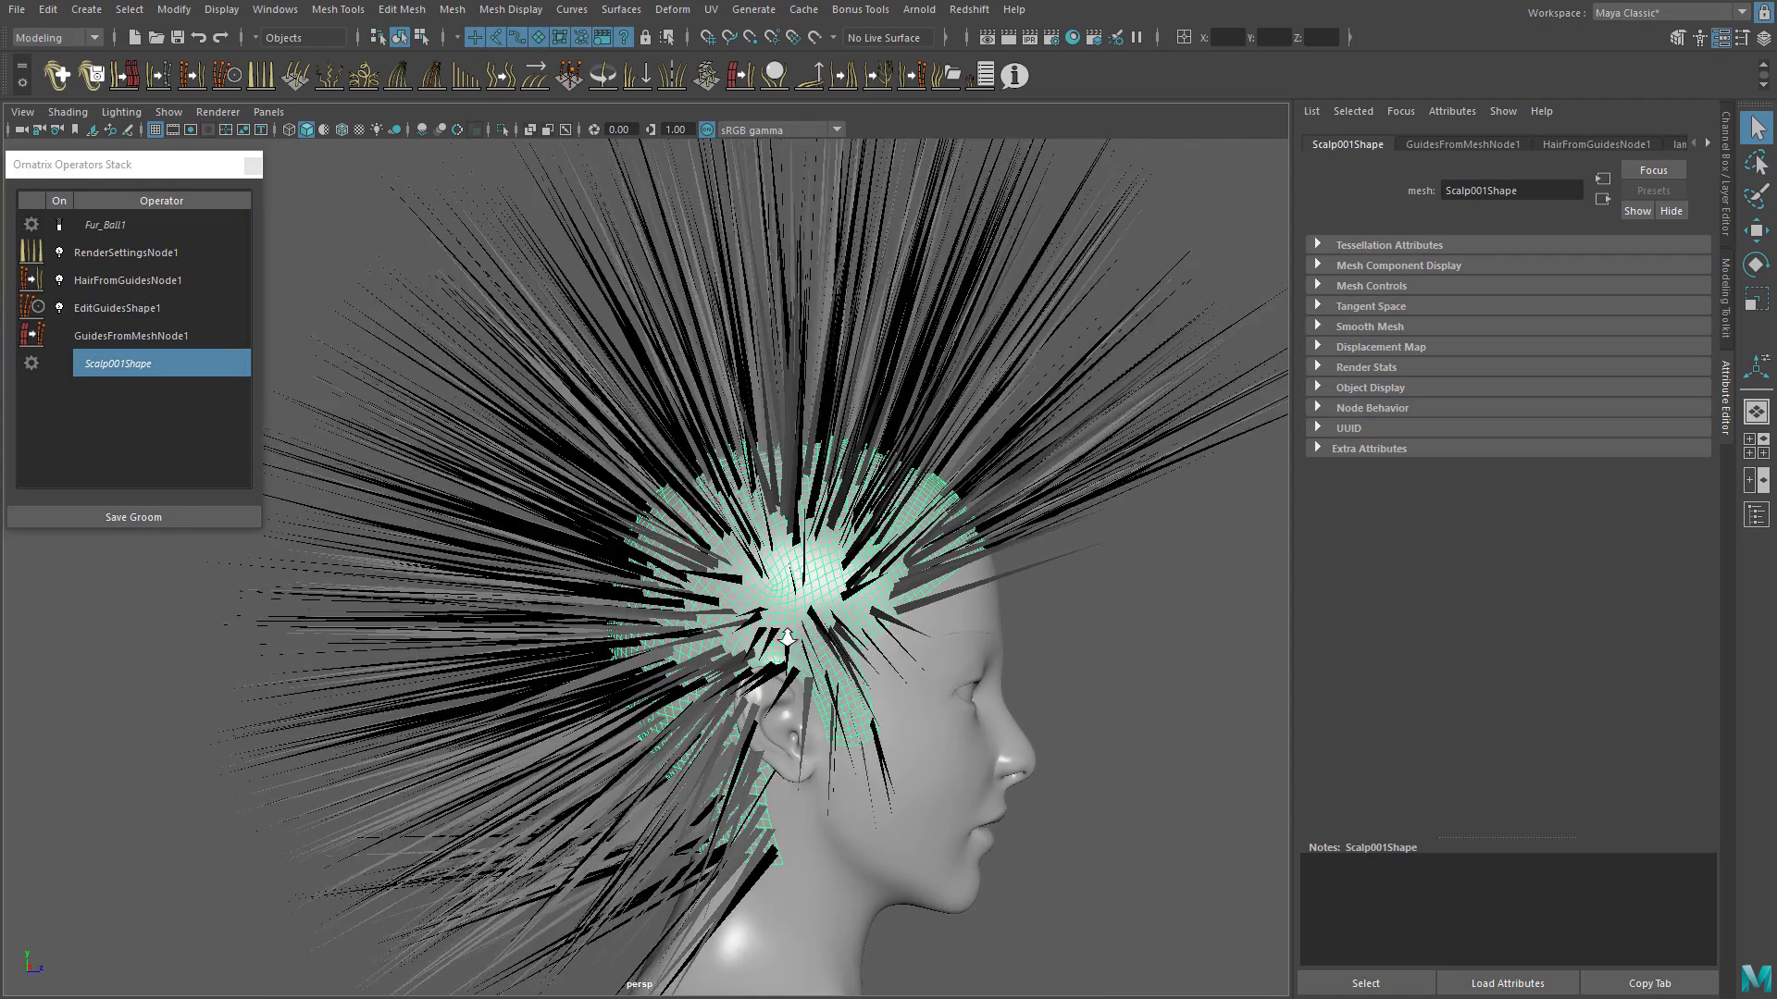
{"action": "scroll", "coordinate": [802, 655], "scroll_direction": "down", "scroll_amount": 3}
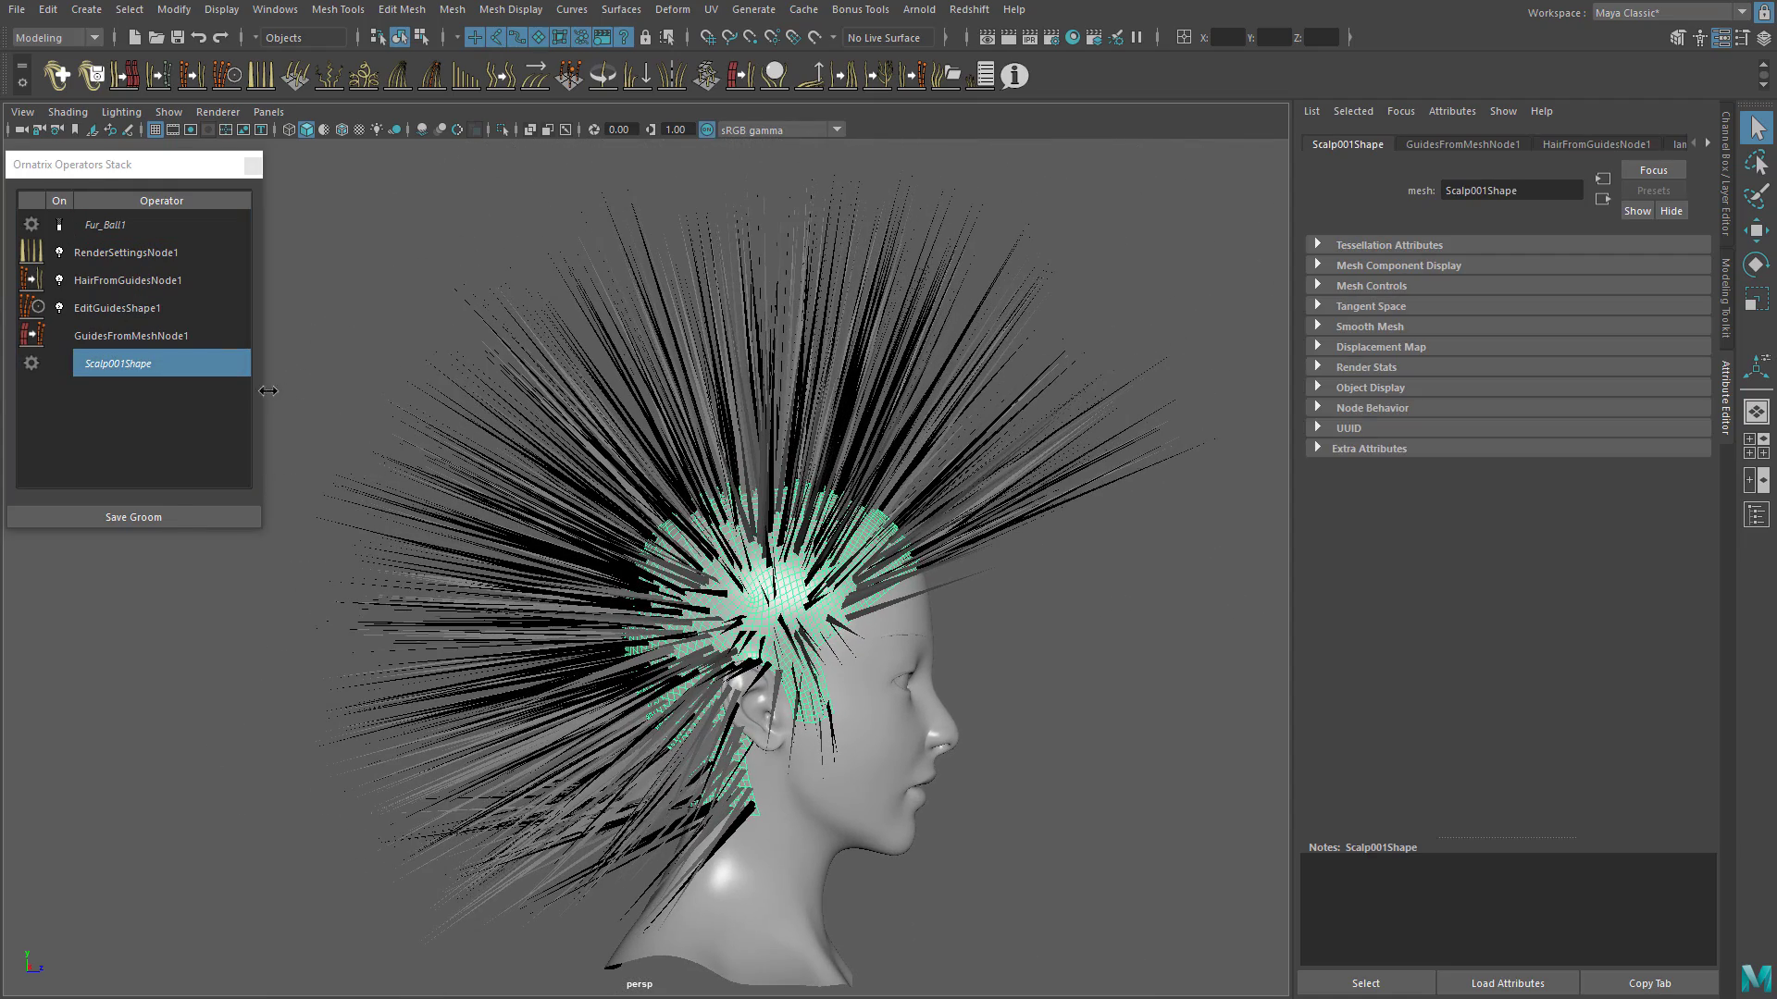
Step: Compare the root distribution types of GuidesFromMeshNode1 and settle on the first one, the regular dot grid
{"action": "left_click", "coordinate": [154, 341]}
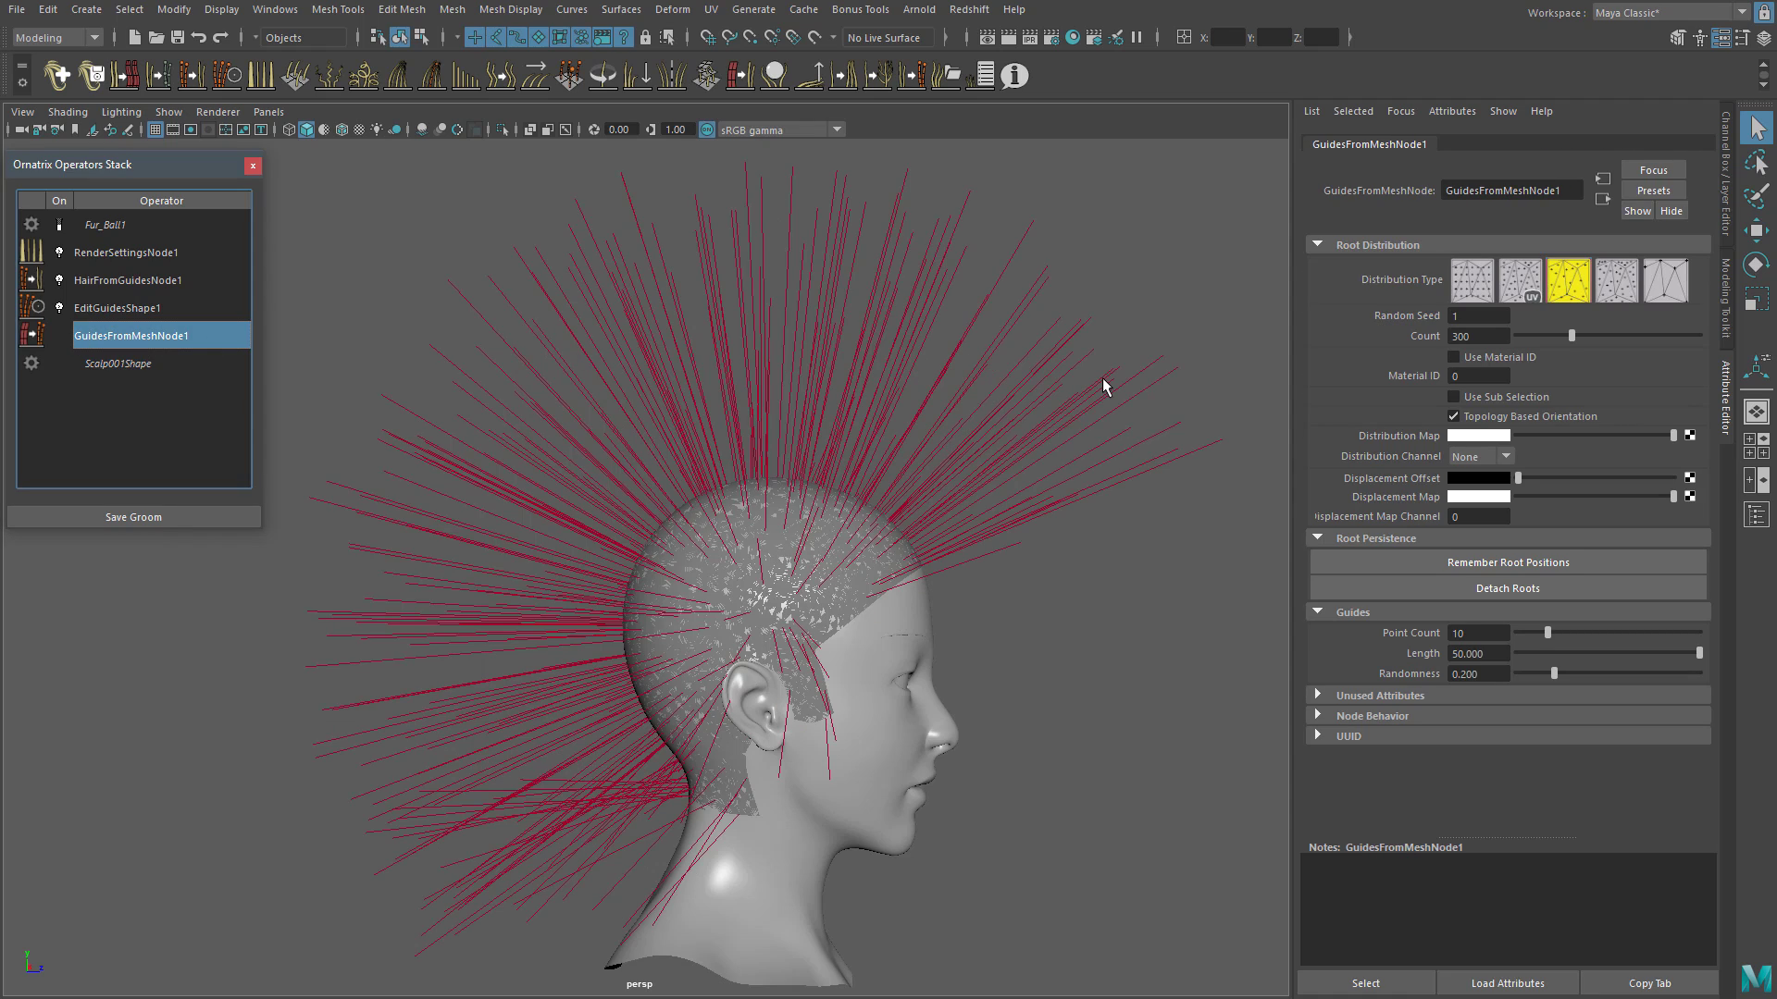
{"action": "left_click_drag", "start_coordinate": [1104, 387], "coordinate": [953, 390], "text": "alt"}
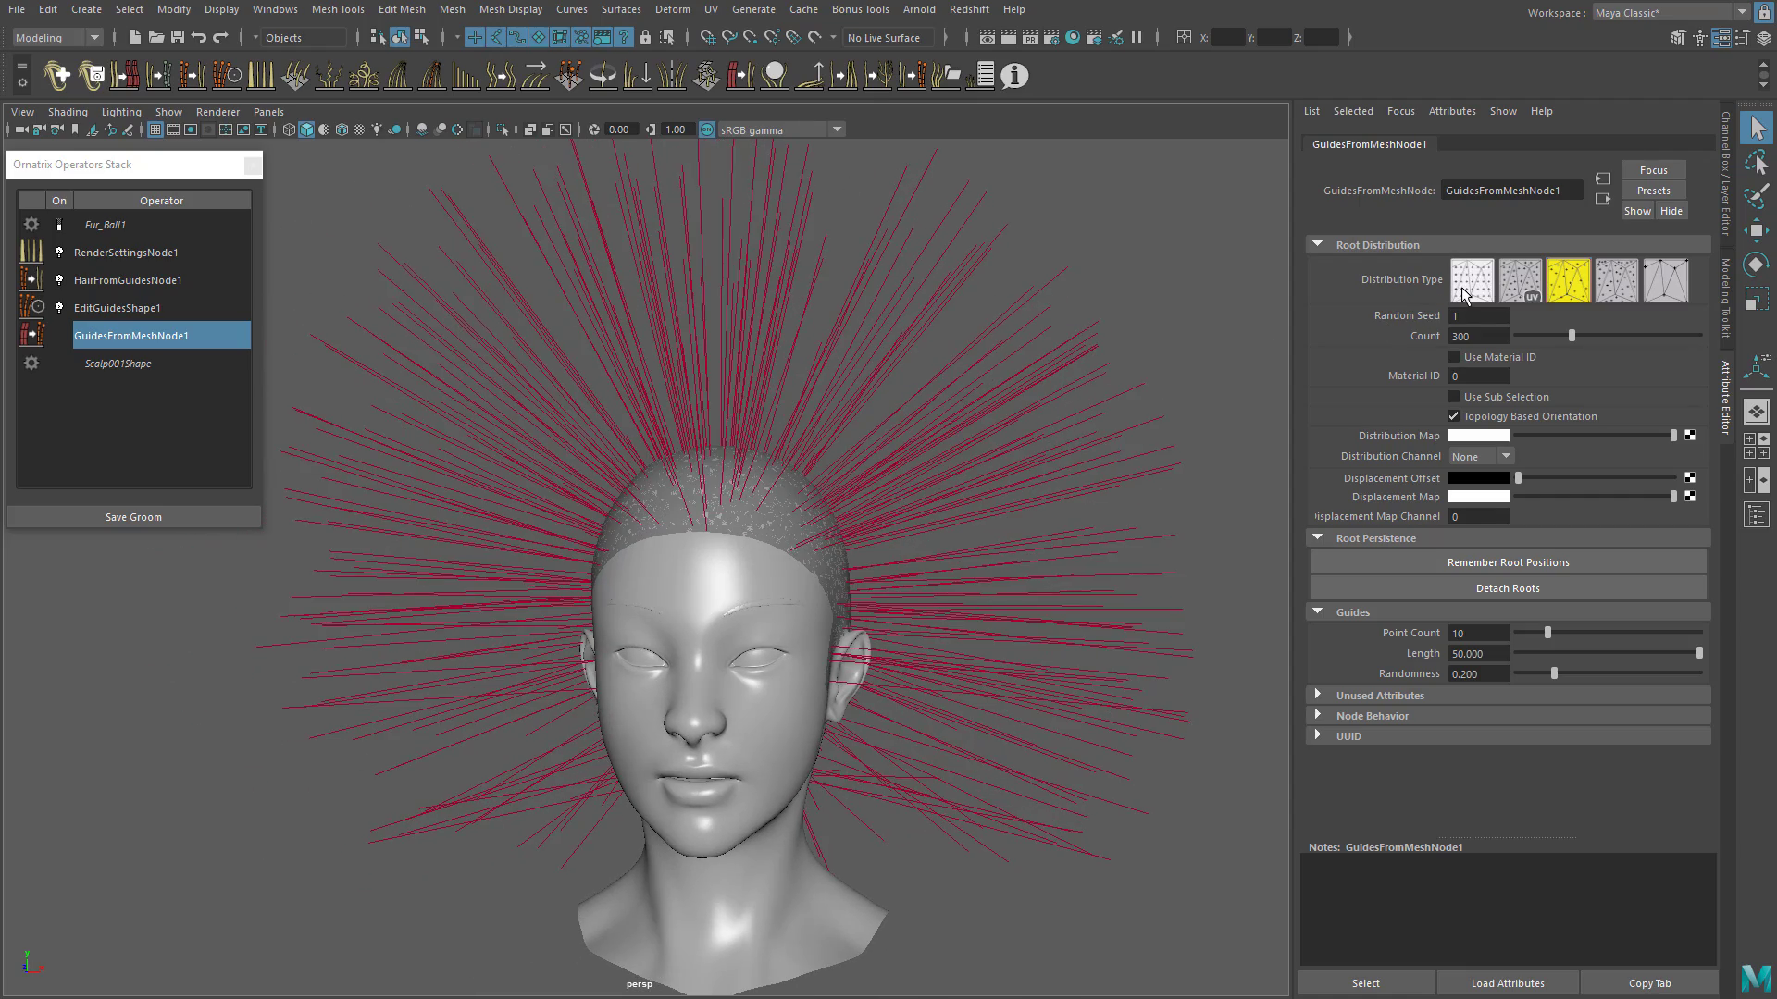
{"action": "left_click", "coordinate": [1464, 285]}
{"action": "left_click", "coordinate": [1530, 290]}
{"action": "left_click", "coordinate": [1609, 286]}
{"action": "left_click", "coordinate": [1664, 286]}
{"action": "left_click_drag", "start_coordinate": [1090, 349], "coordinate": [1241, 338], "text": "alt"}
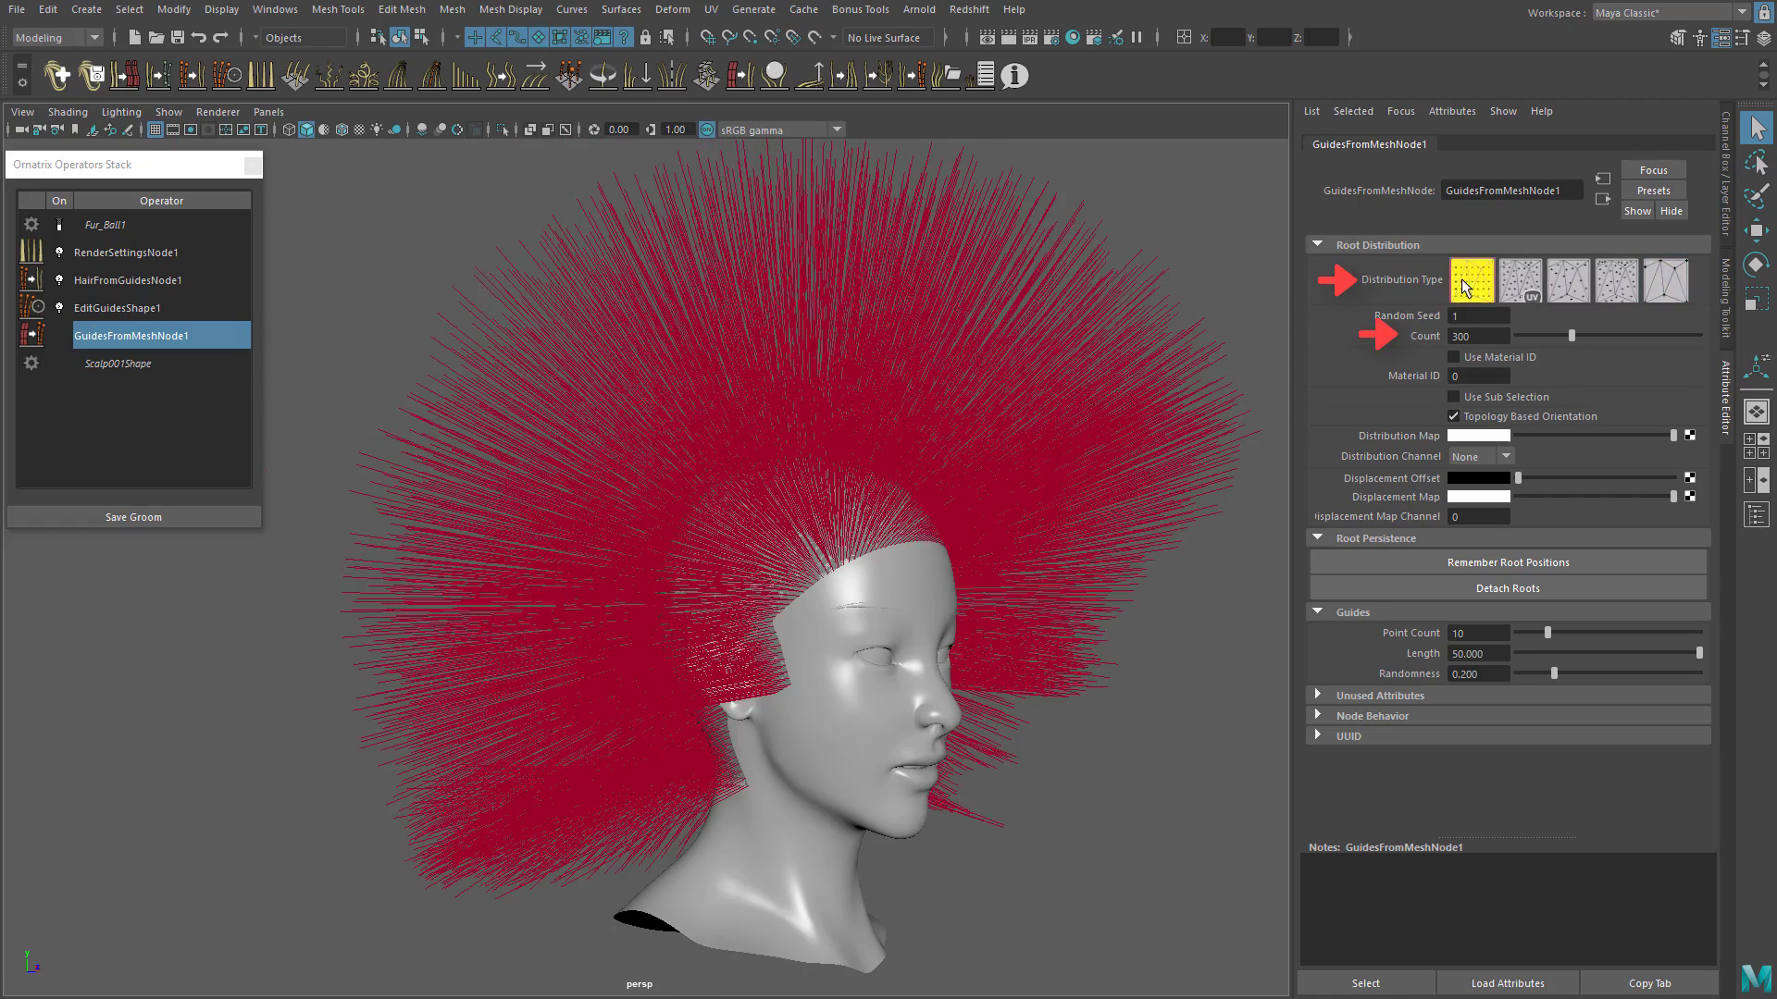
{"action": "left_click", "coordinate": [1465, 287]}
Step: Switch to the front view and set the guide Count of GuidesFromMeshNode1 to 300
{"action": "left_click_drag", "start_coordinate": [983, 448], "coordinate": [774, 472], "text": "alt"}
{"action": "middle_click_drag", "start_coordinate": [759, 485], "coordinate": [760, 396], "text": "alt"}
{"action": "key", "text": "space"}
{"action": "key", "text": "space"}
{"action": "middle_click_drag", "start_coordinate": [585, 438], "coordinate": [716, 501], "text": "alt"}
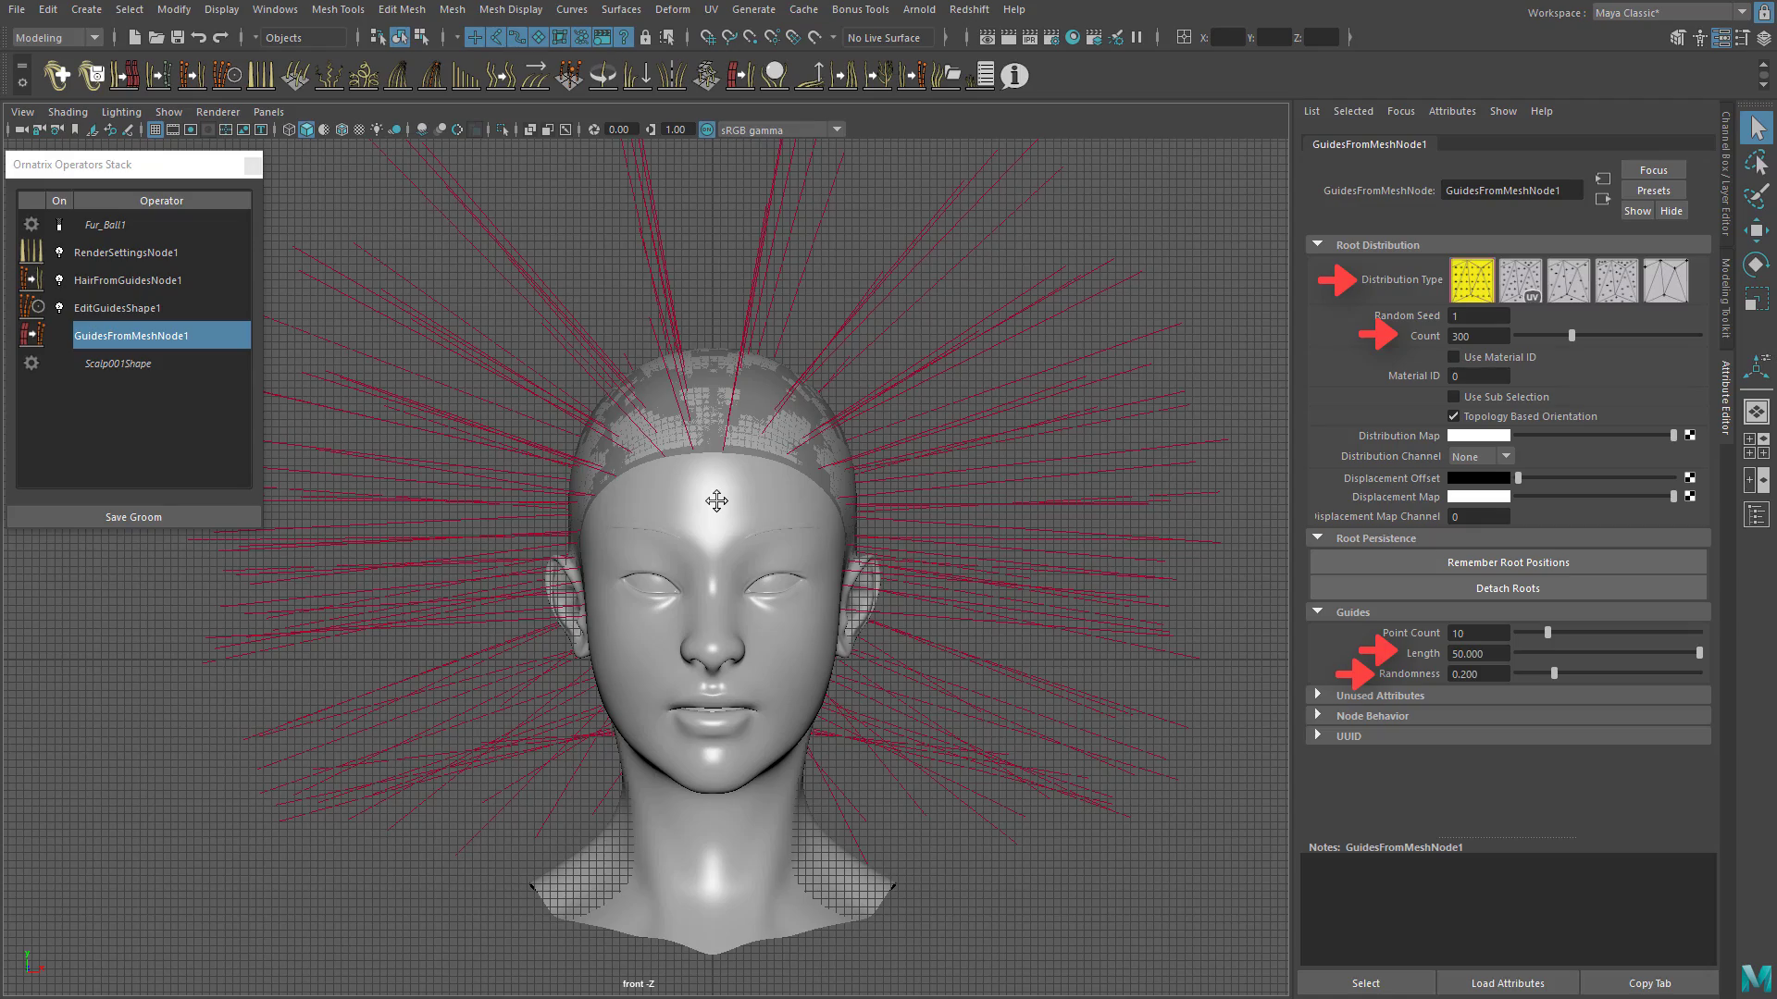
{"action": "left_click_drag", "start_coordinate": [1570, 338], "coordinate": [1624, 336]}
{"action": "left_click_drag", "start_coordinate": [1477, 337], "coordinate": [1421, 347]}
{"action": "type", "text": "300"}
{"action": "key", "text": "Return"}
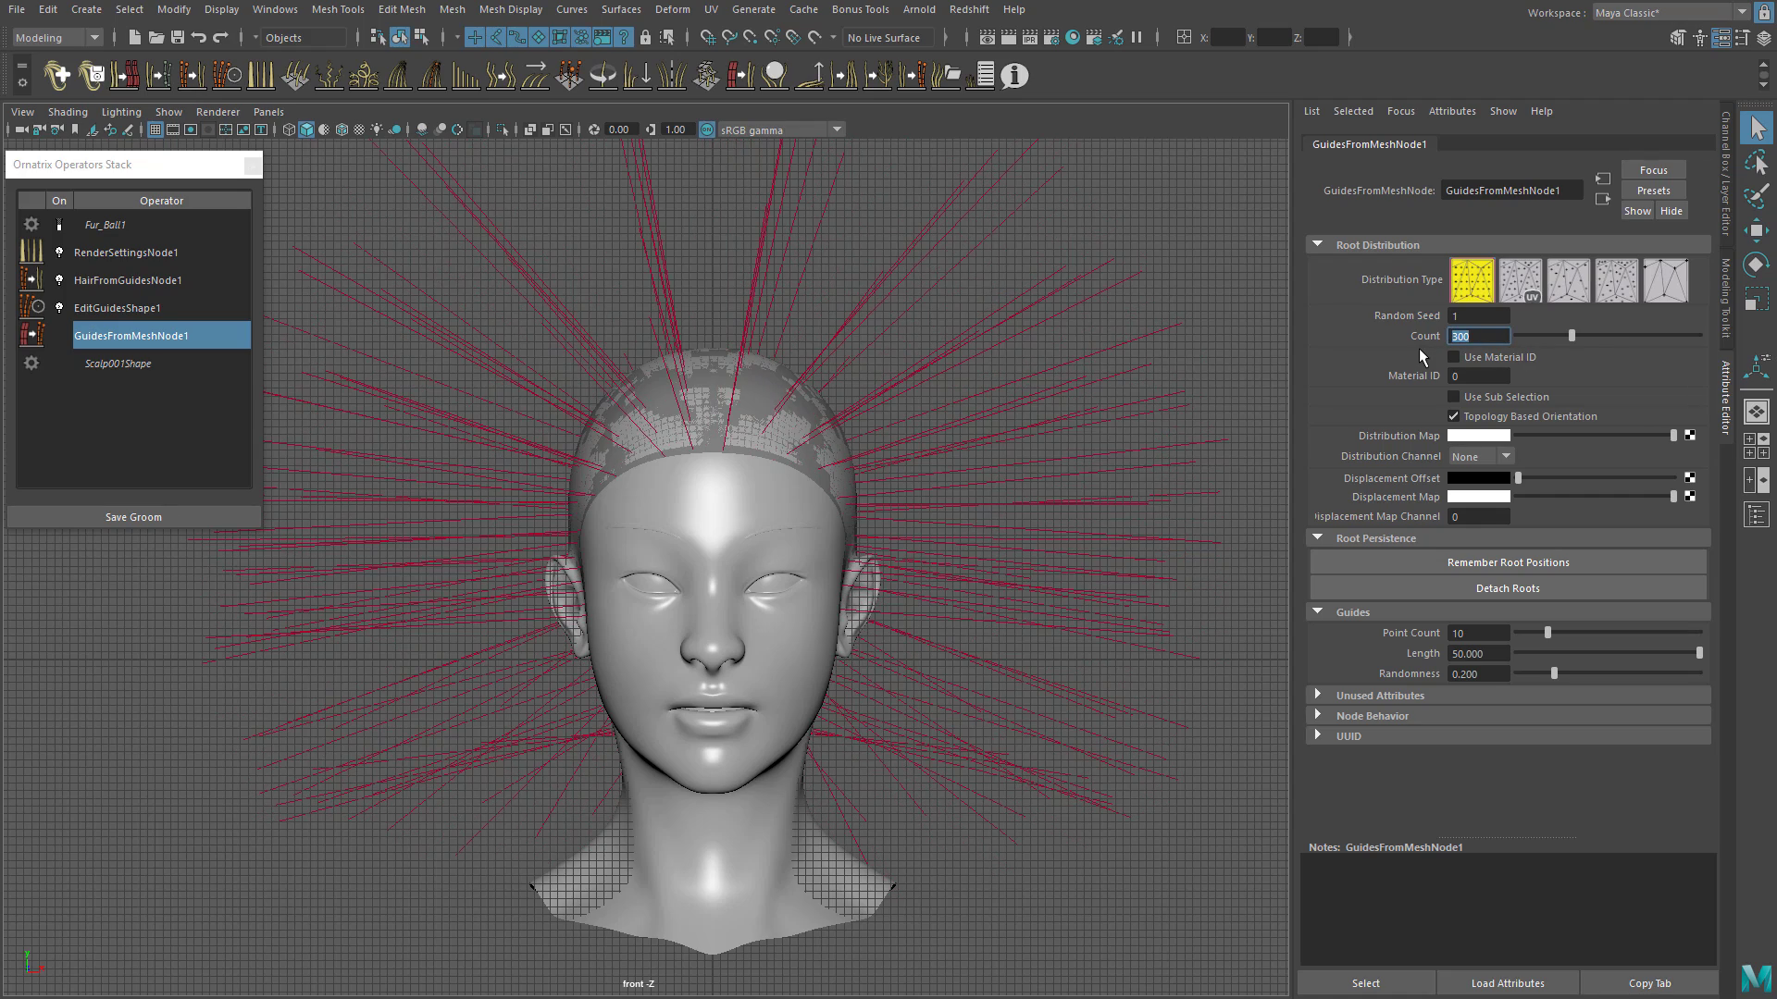
Step: Shorten the guides by reducing the Length of GuidesFromMeshNode1
{"action": "middle_click_drag", "start_coordinate": [755, 424], "coordinate": [784, 437], "text": "alt"}
{"action": "right_click_drag", "start_coordinate": [784, 437], "coordinate": [762, 405], "text": "alt"}
{"action": "left_click_drag", "start_coordinate": [1680, 652], "coordinate": [1431, 676]}
Step: Enable root editing on EditGuidesShape1, select guides on one side of the head, and delete the selected strands
{"action": "left_click", "coordinate": [151, 311]}
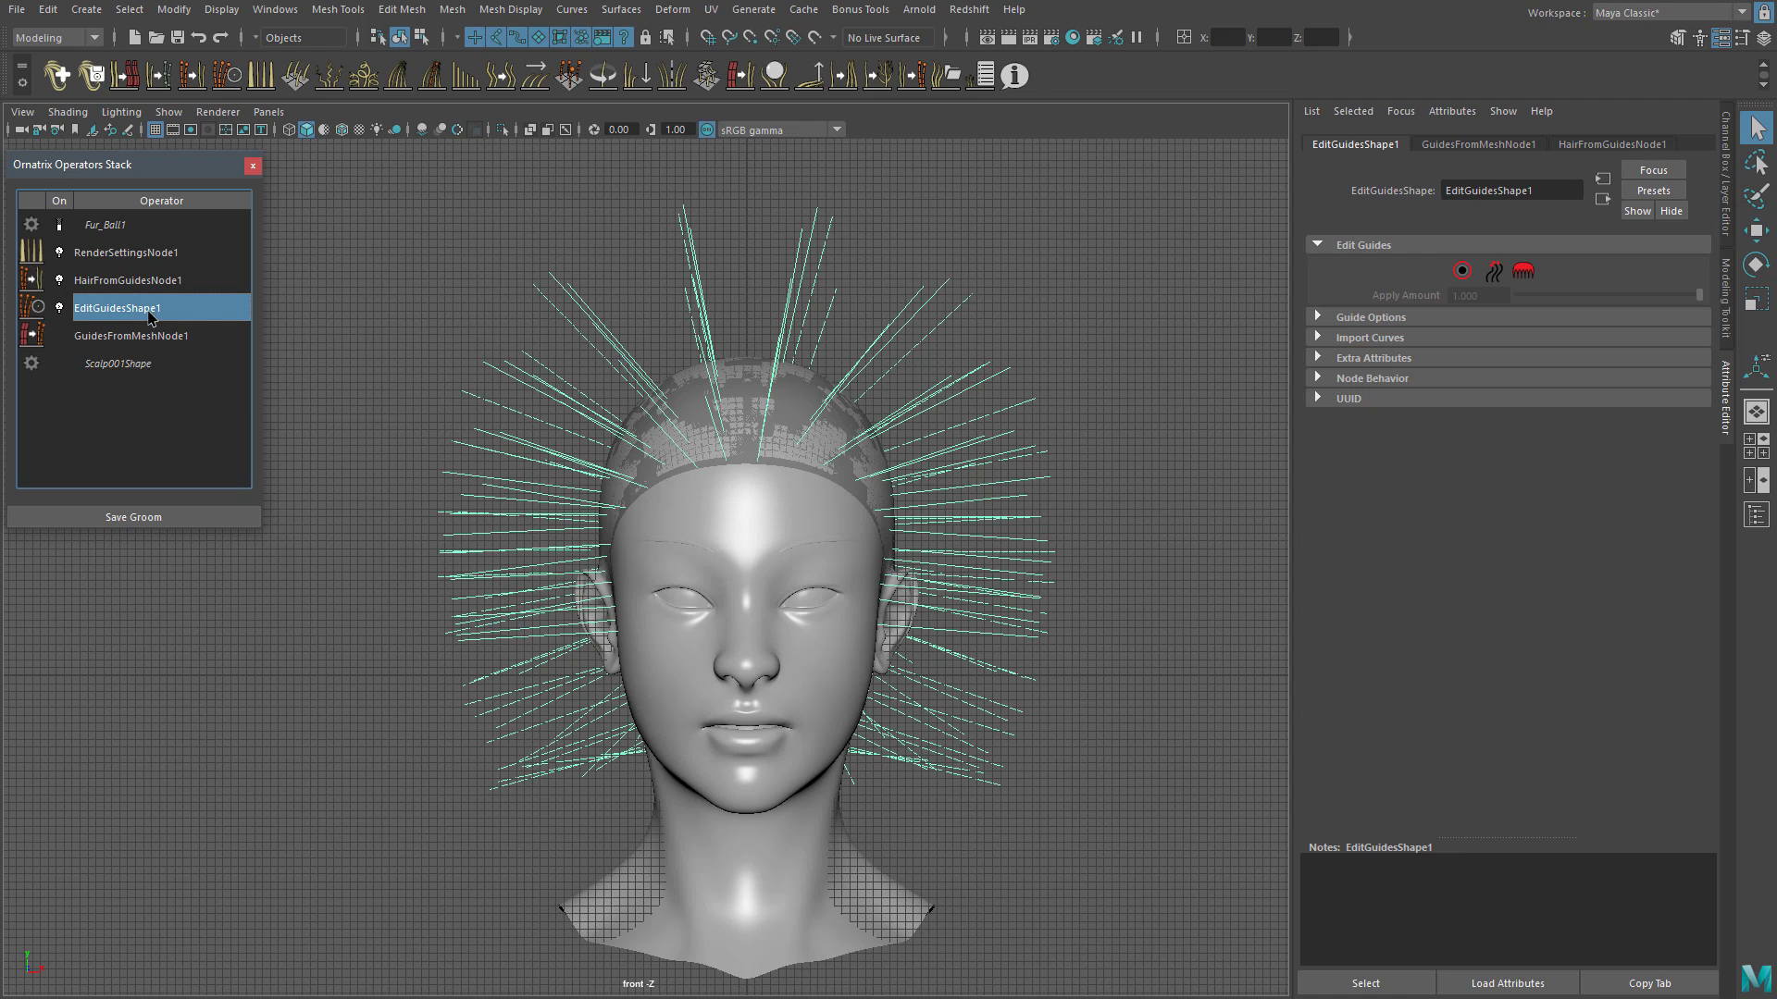
{"action": "left_click", "coordinate": [1392, 262]}
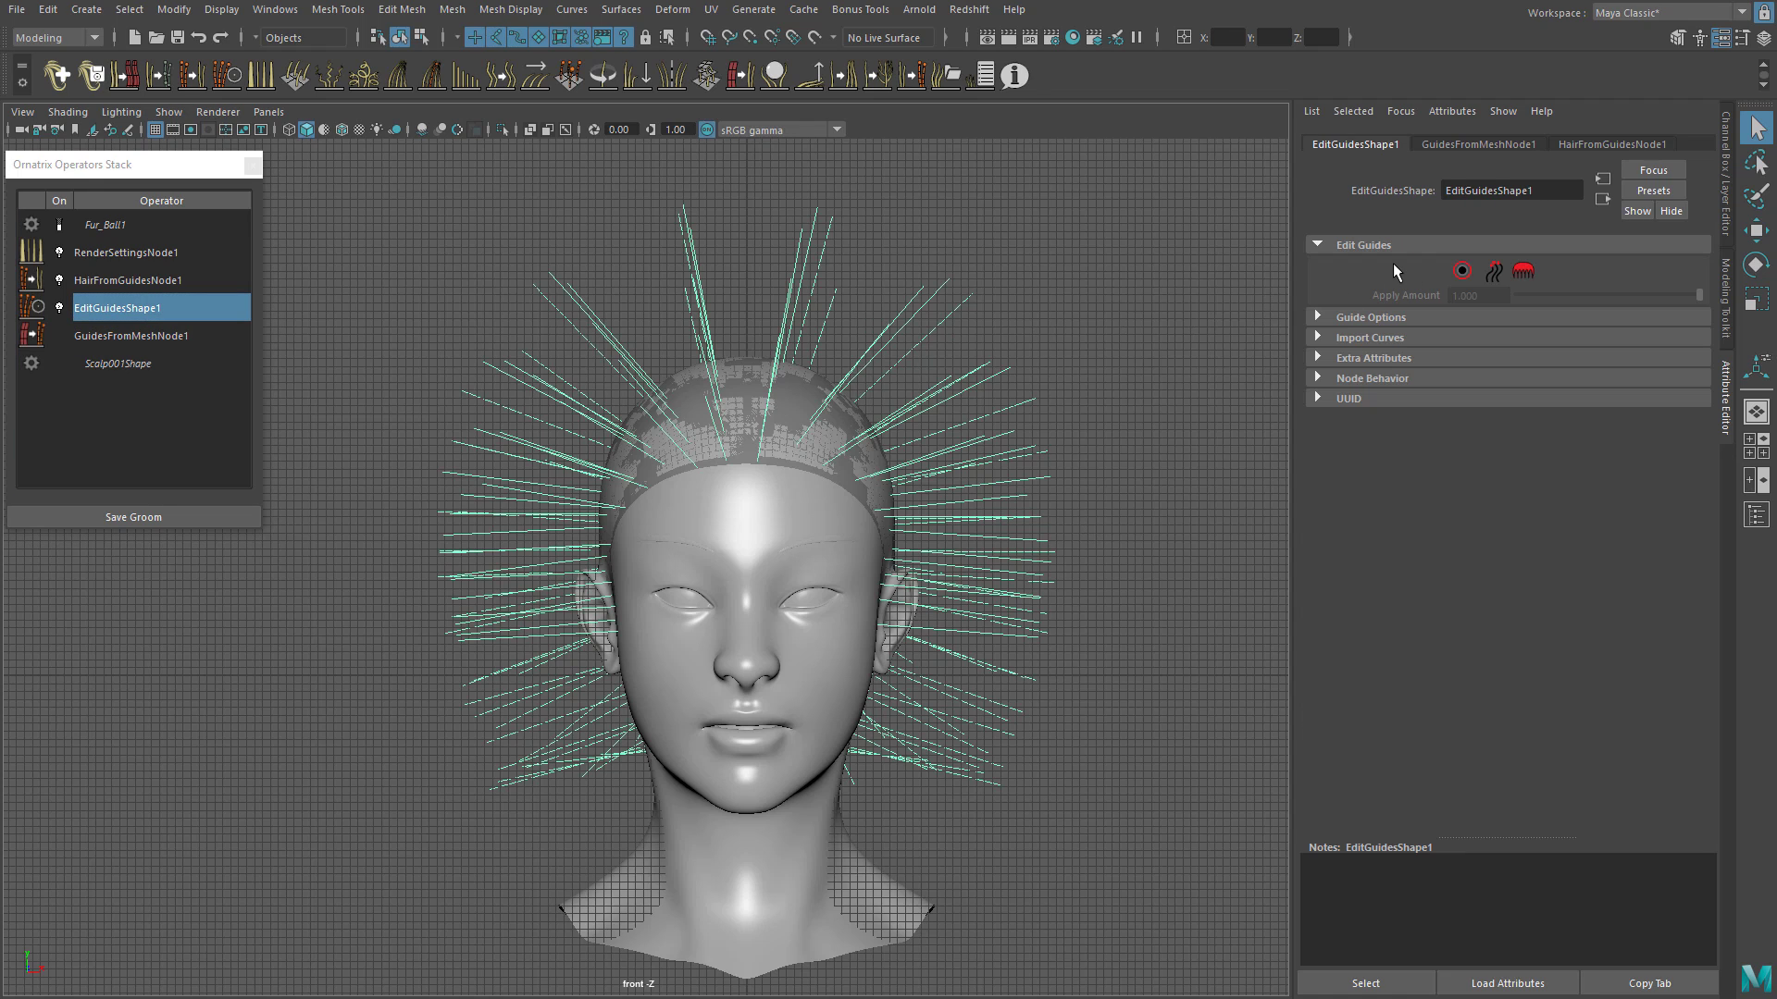
{"action": "left_click", "coordinate": [1460, 271]}
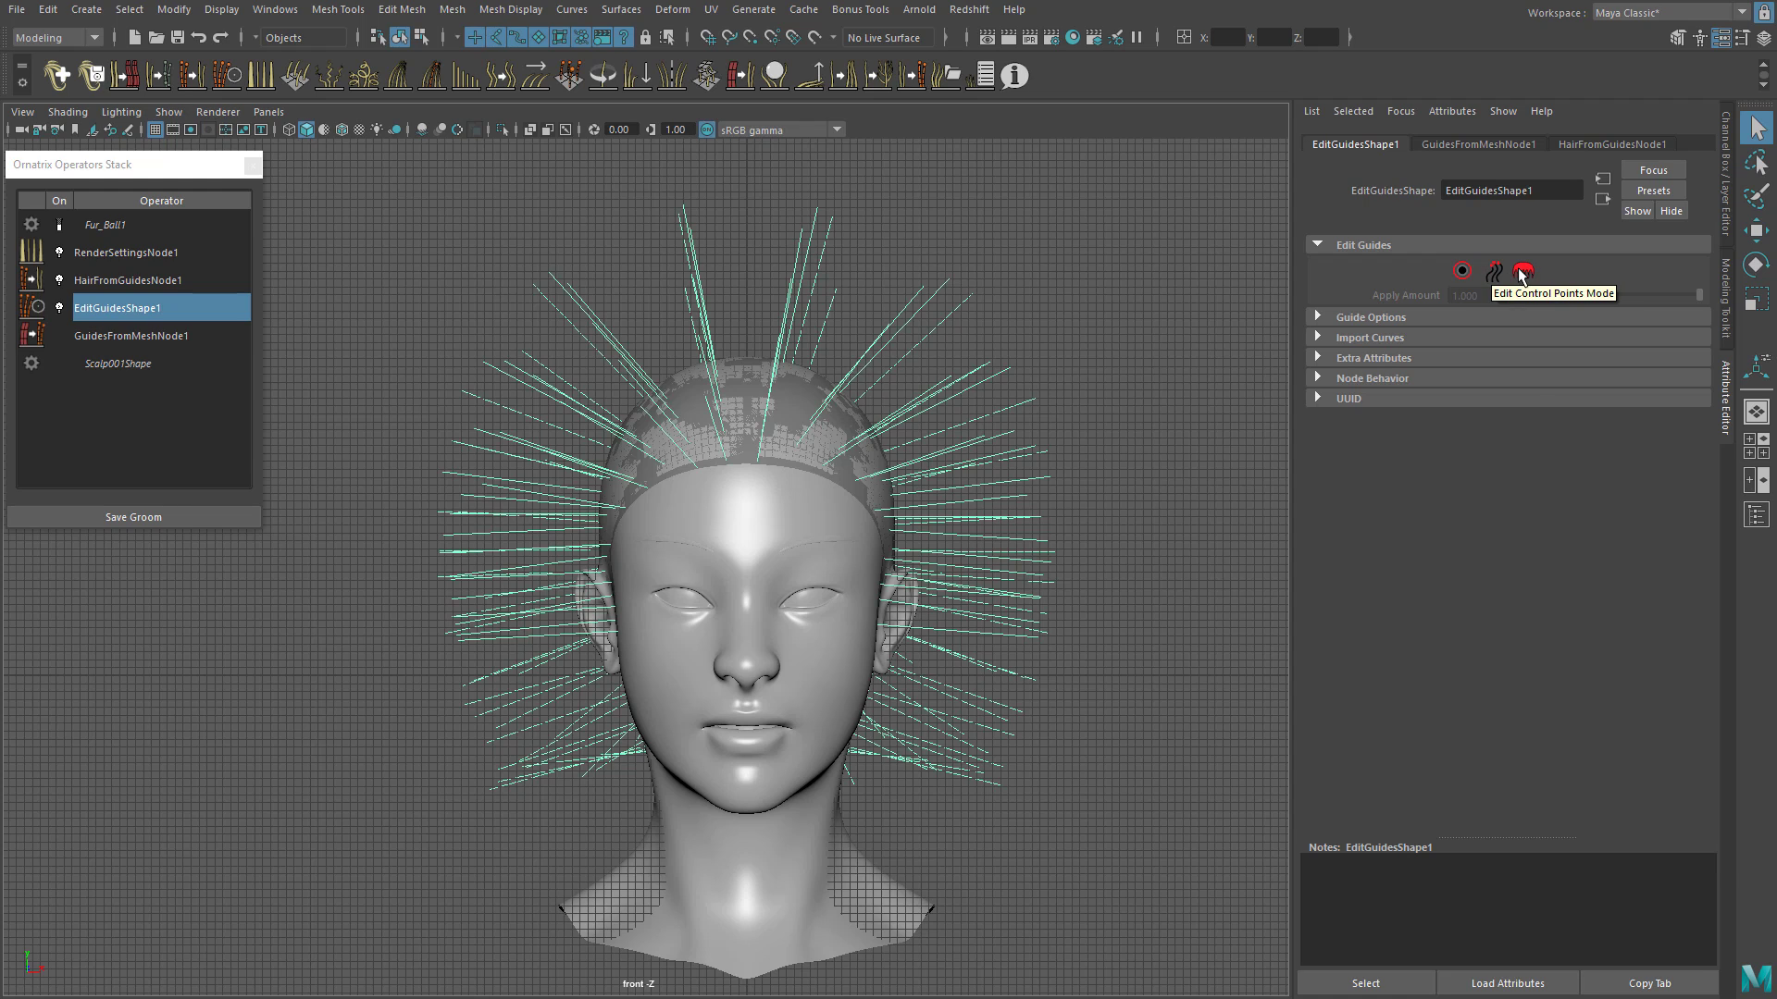
{"action": "left_click", "coordinate": [1462, 272]}
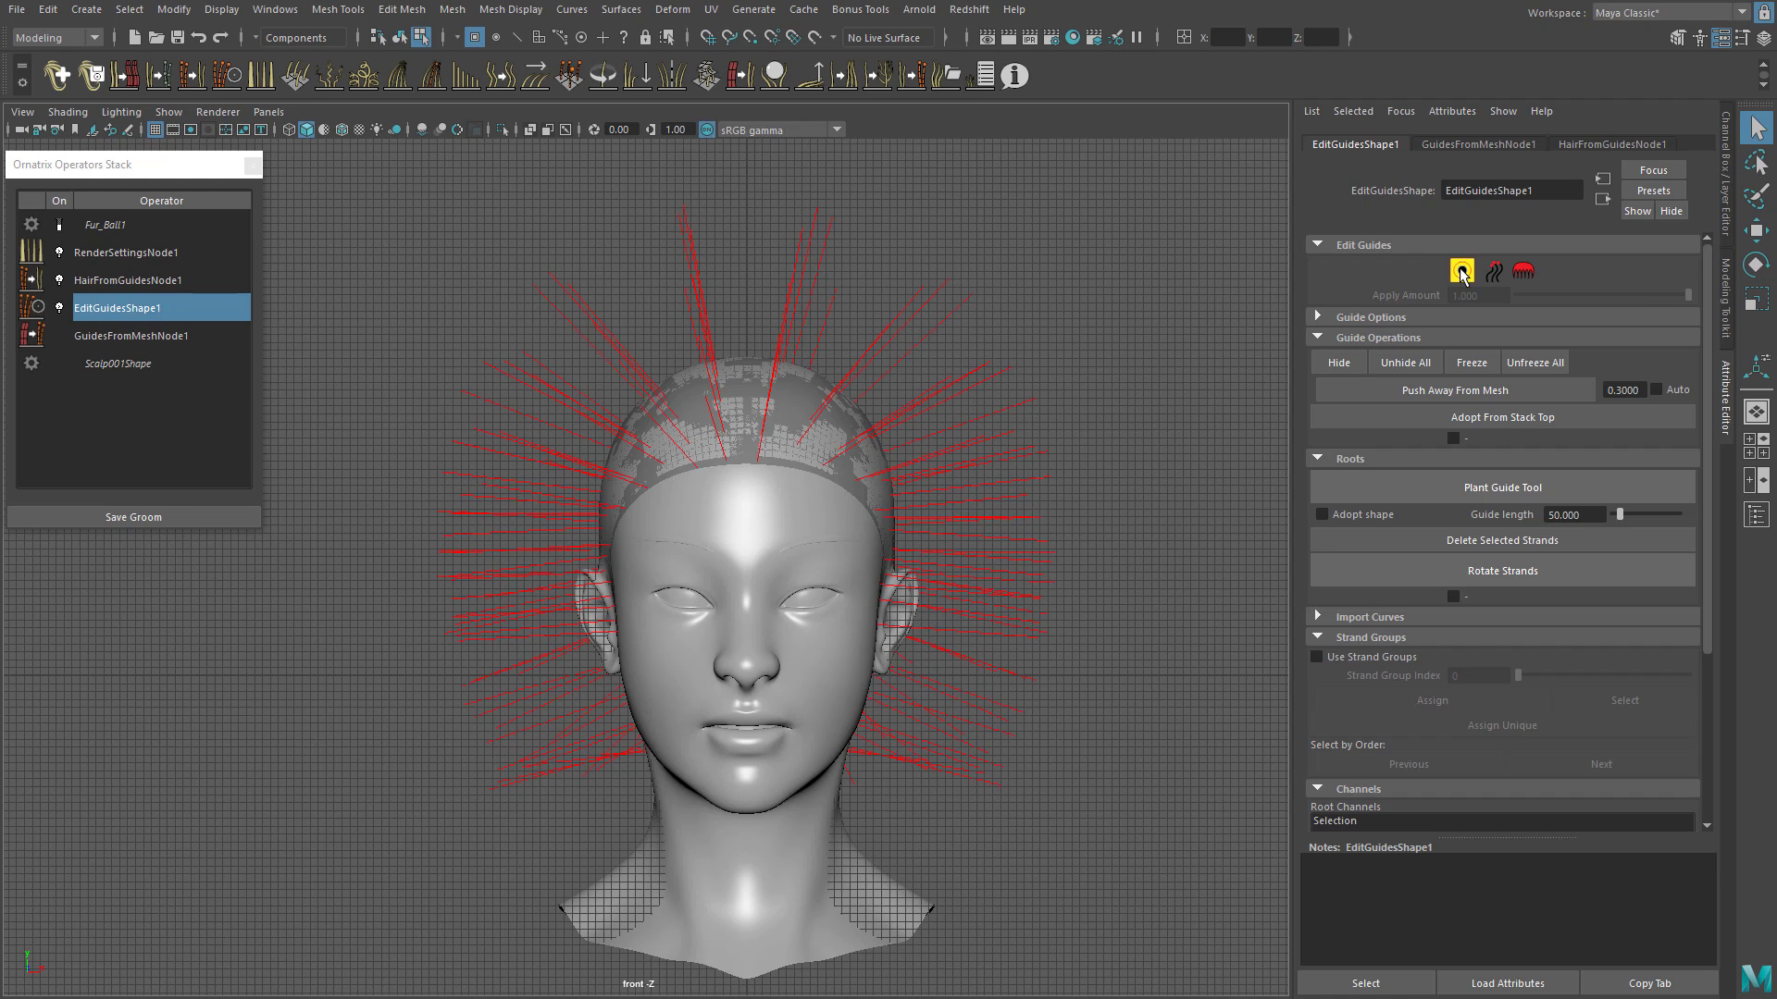
{"action": "left_click_drag", "start_coordinate": [1077, 823], "coordinate": [905, 356]}
{"action": "left_click_drag", "start_coordinate": [752, 260], "coordinate": [947, 349]}
{"action": "left_click_drag", "start_coordinate": [1094, 881], "coordinate": [935, 555]}
{"action": "left_click", "coordinate": [1406, 540]}
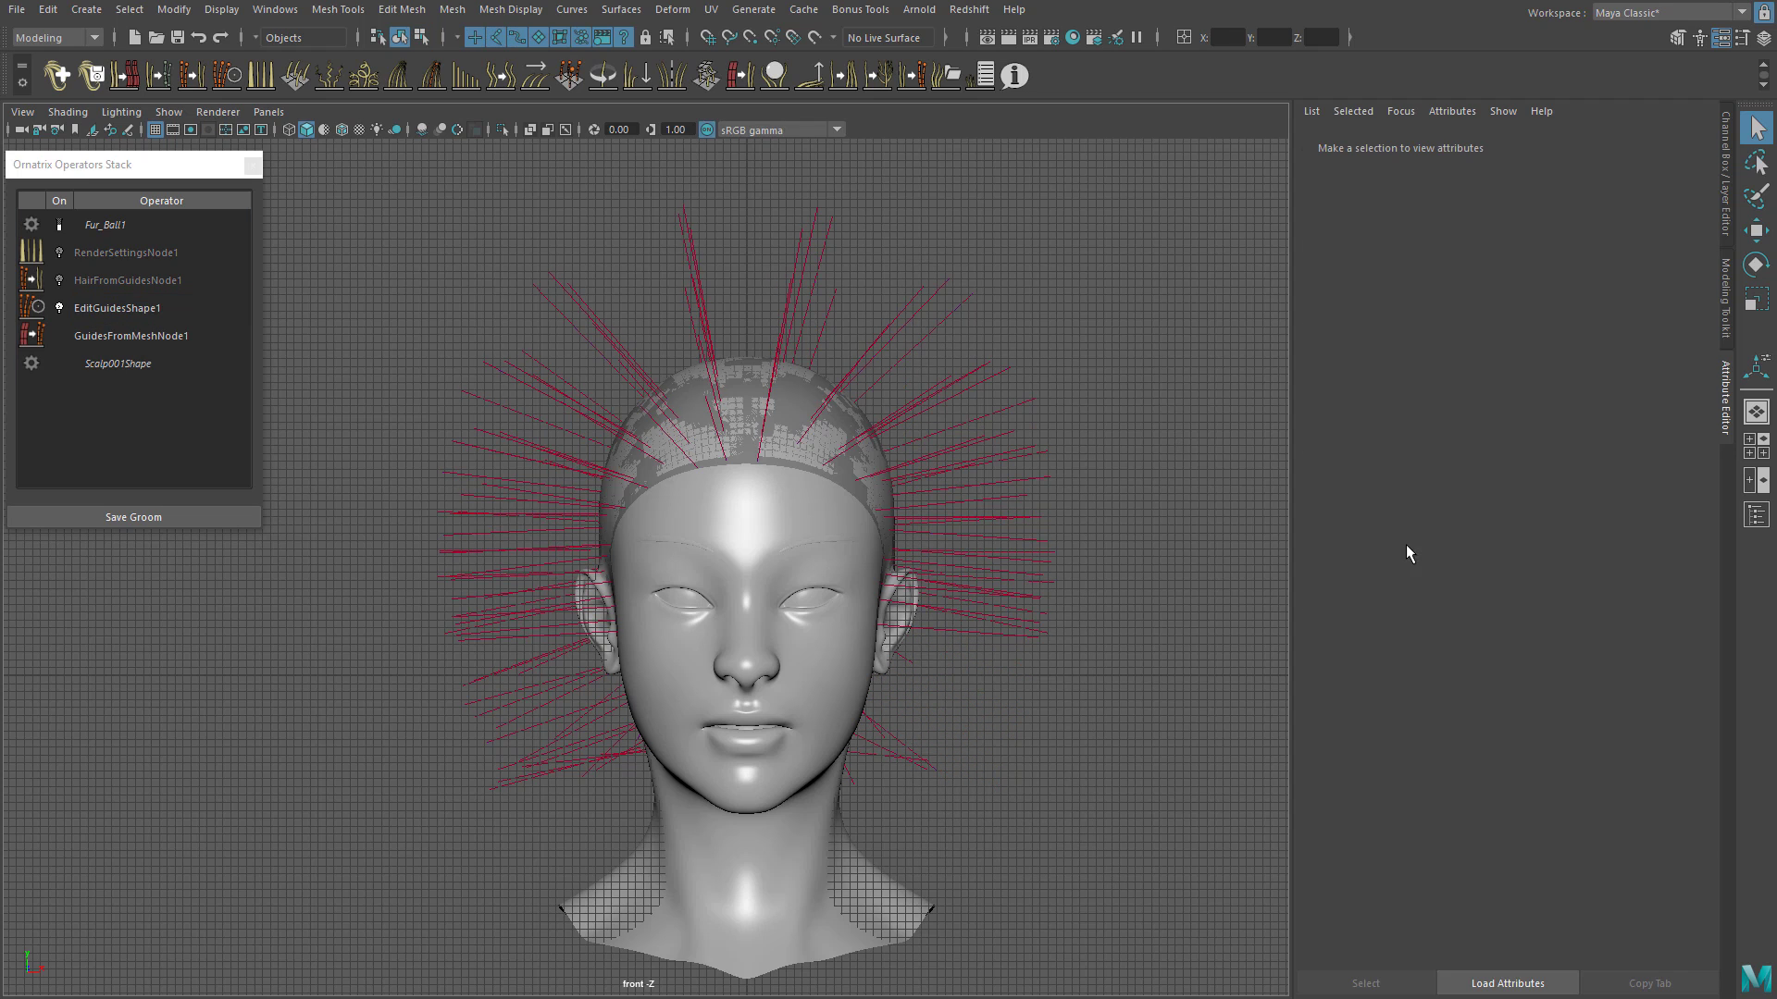
Step: Return to root editing on EditGuidesShape1 and plant additional guides on the scalp with the Plant Guide Tool
{"action": "left_click", "coordinate": [132, 309]}
{"action": "left_click", "coordinate": [1462, 270]}
{"action": "left_click", "coordinate": [1480, 487]}
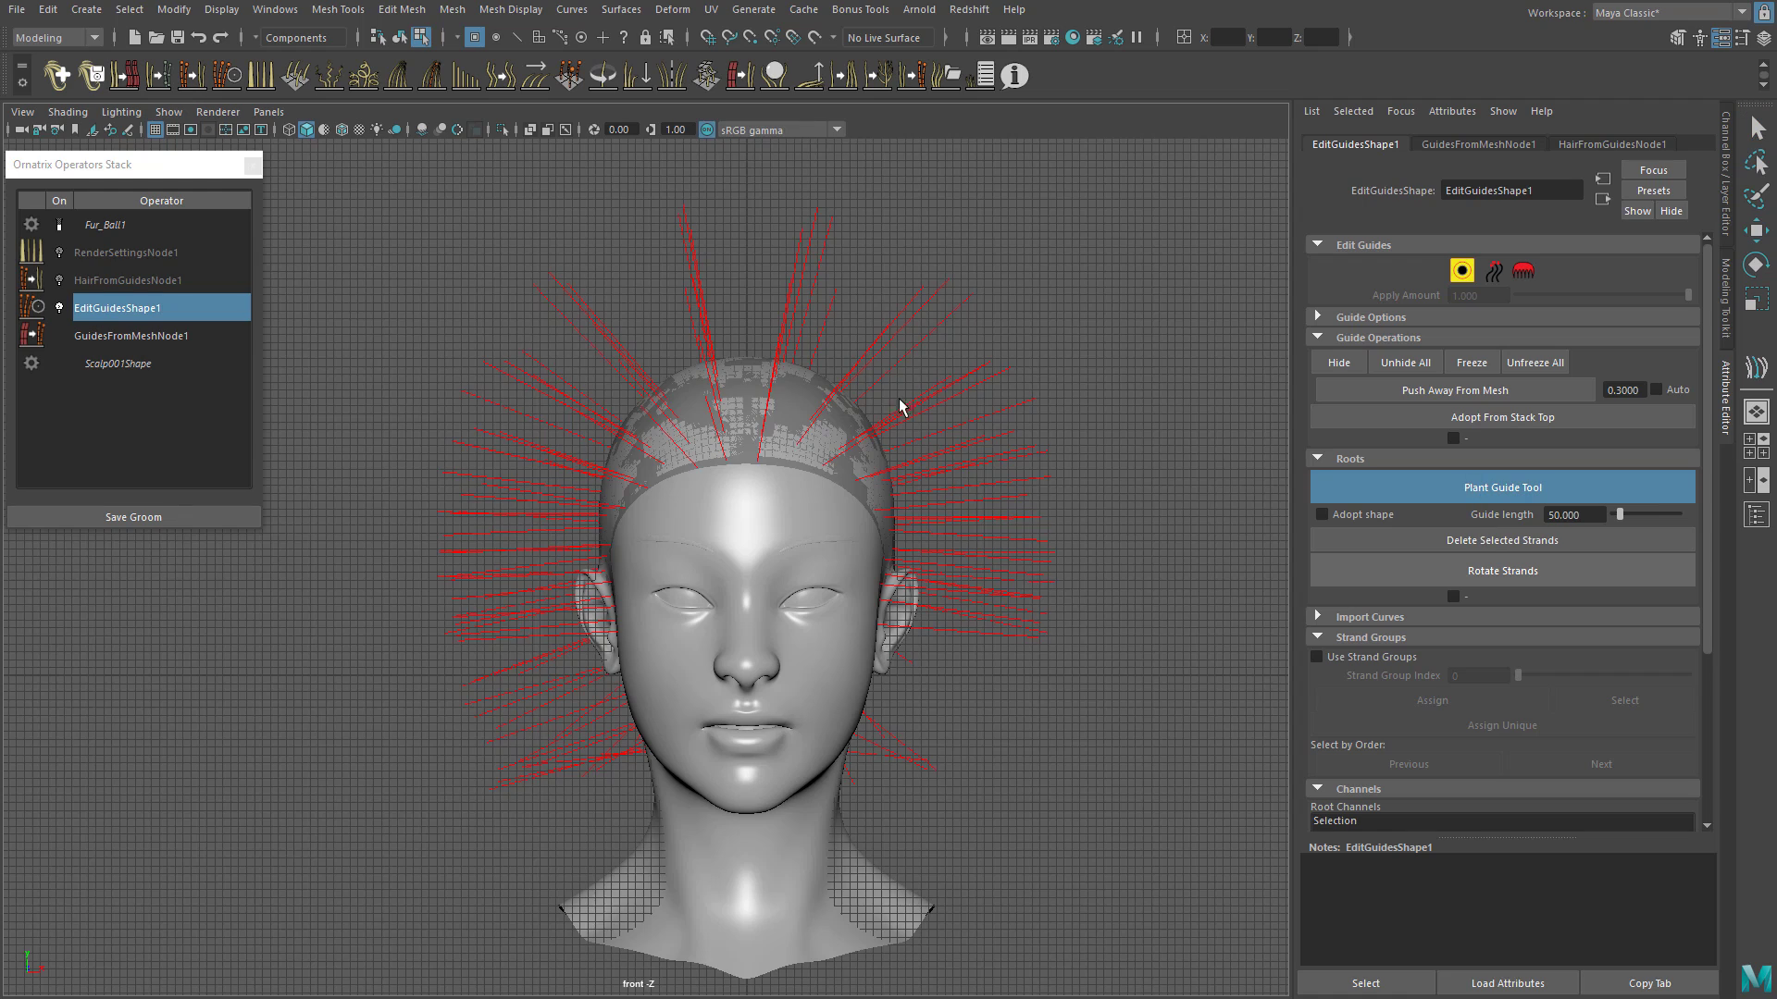
{"action": "scroll", "coordinate": [851, 356], "scroll_direction": "up", "scroll_amount": 2}
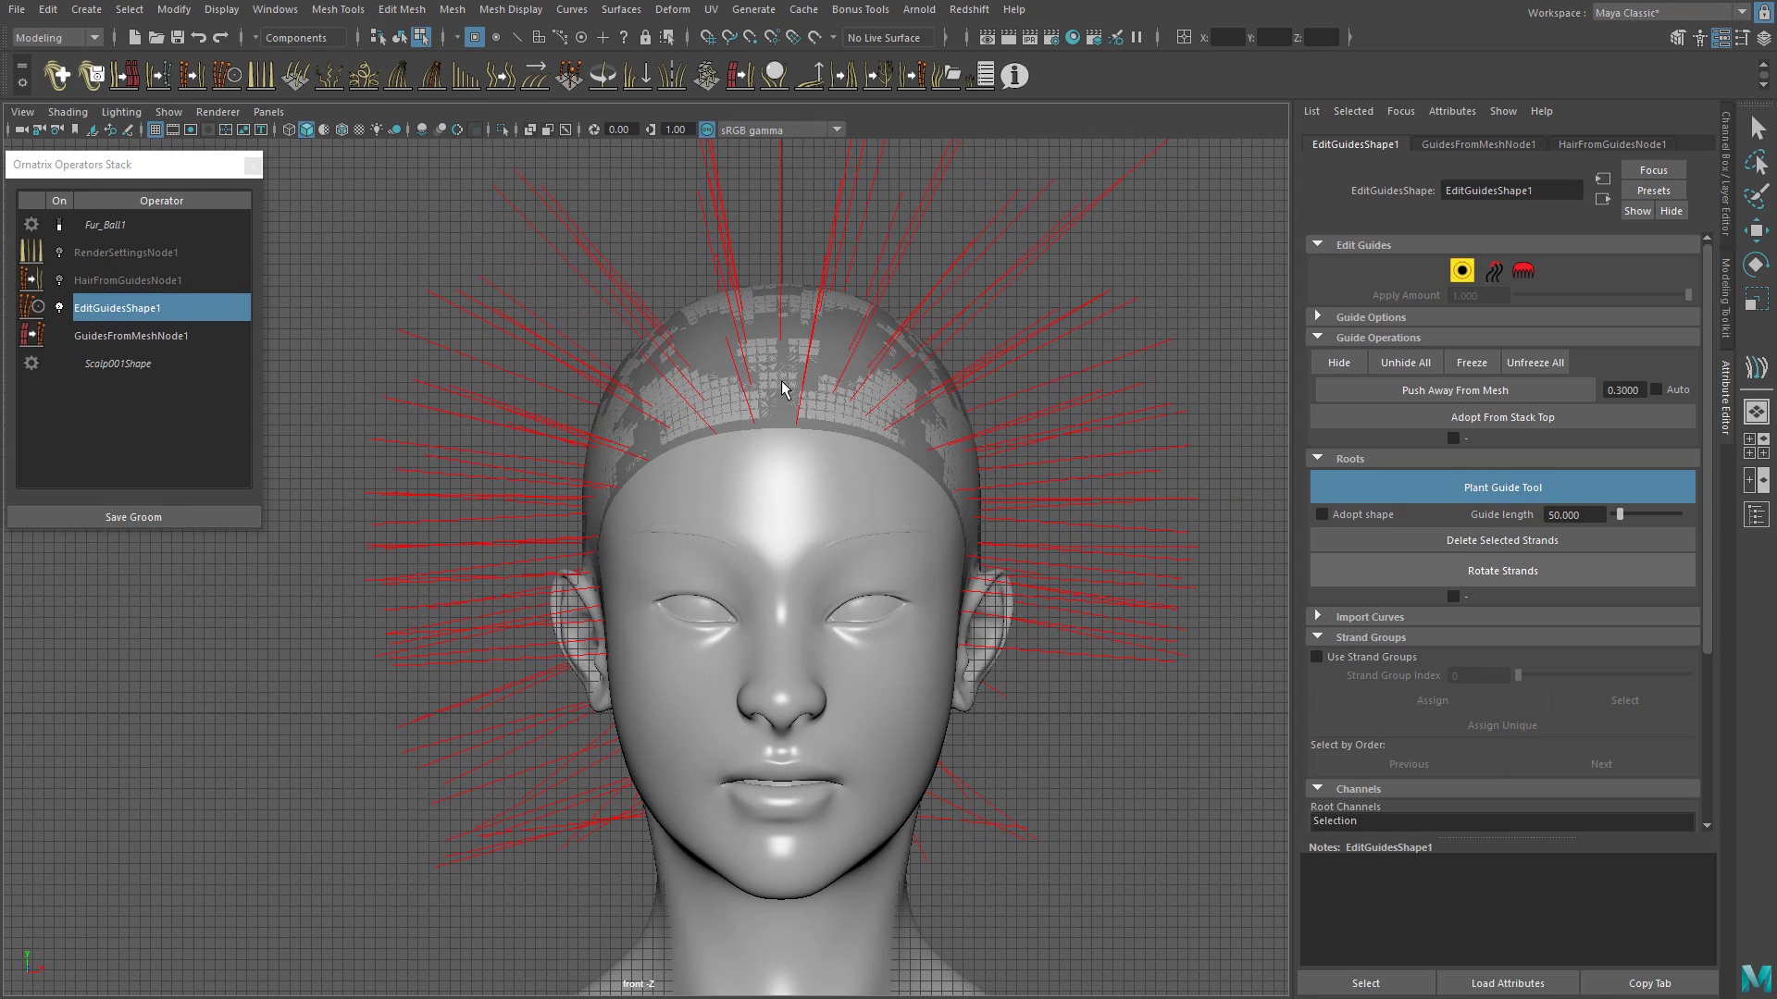
{"action": "scroll", "coordinate": [852, 432], "scroll_direction": "down", "scroll_amount": 1}
{"action": "middle_click_drag", "start_coordinate": [853, 432], "coordinate": [797, 404], "text": "alt"}
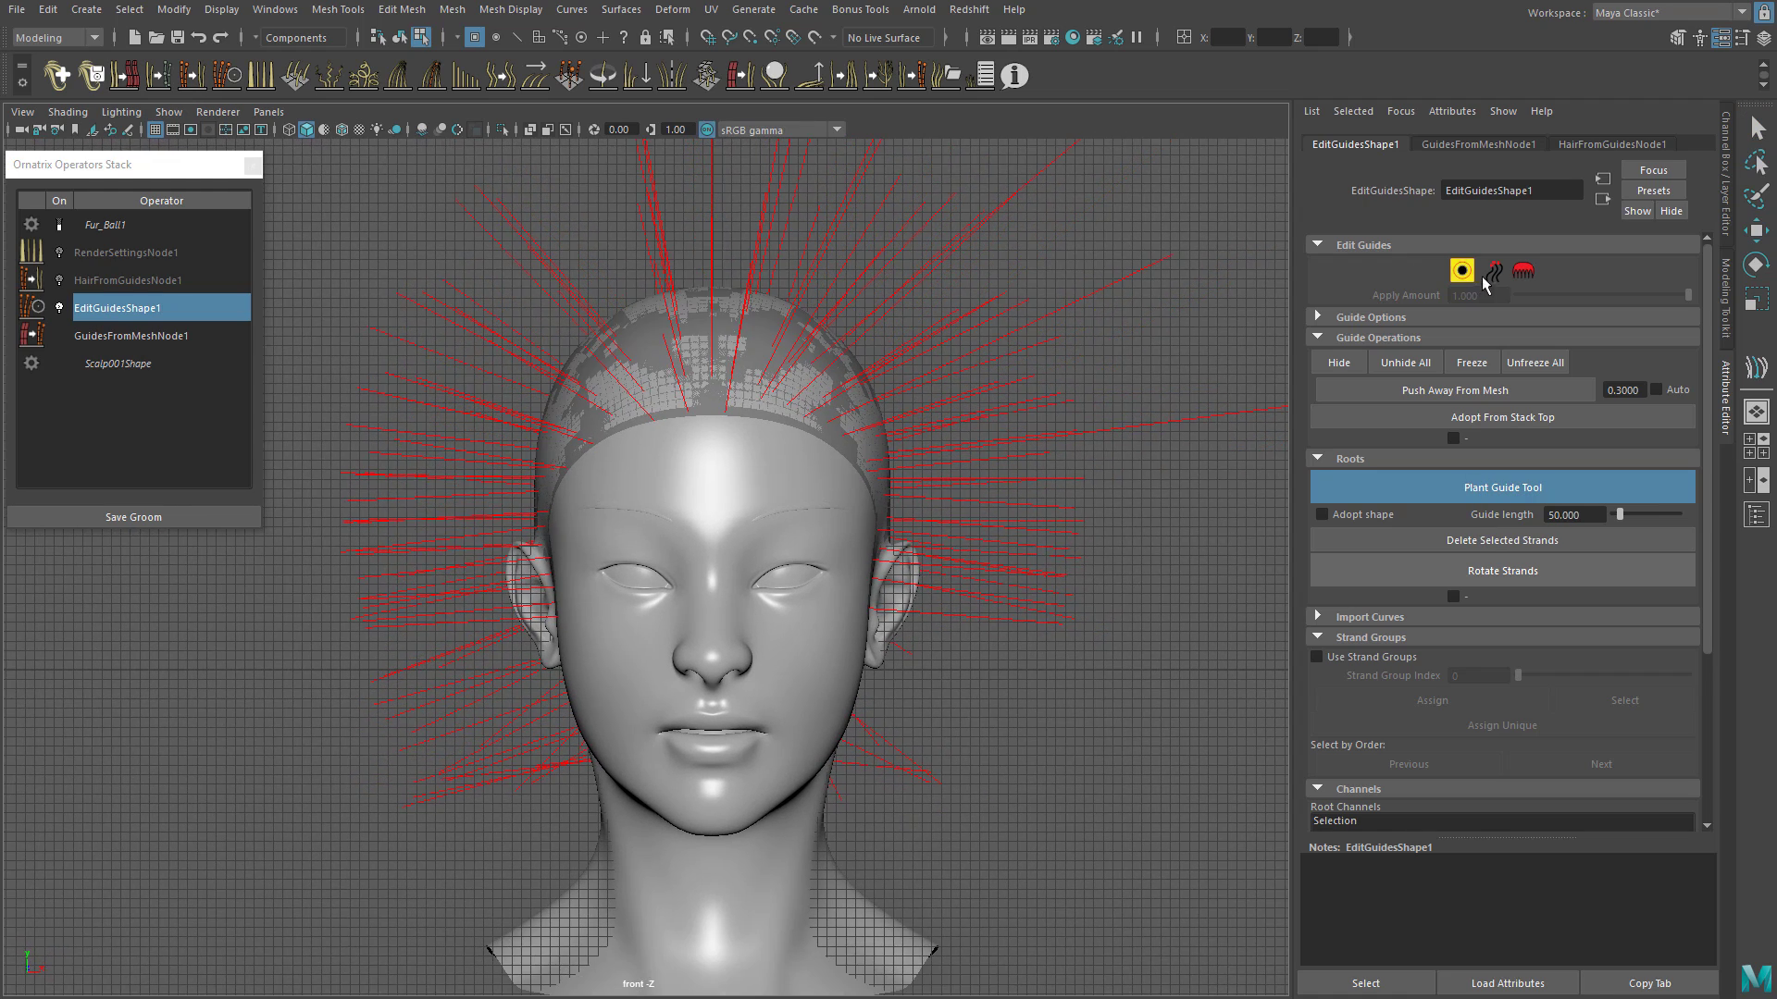
{"action": "left_click", "coordinate": [1492, 272]}
{"action": "scroll", "coordinate": [1146, 652], "scroll_direction": "down", "scroll_amount": 1}
{"action": "middle_click_drag", "start_coordinate": [1100, 449], "coordinate": [1066, 465], "text": "alt"}
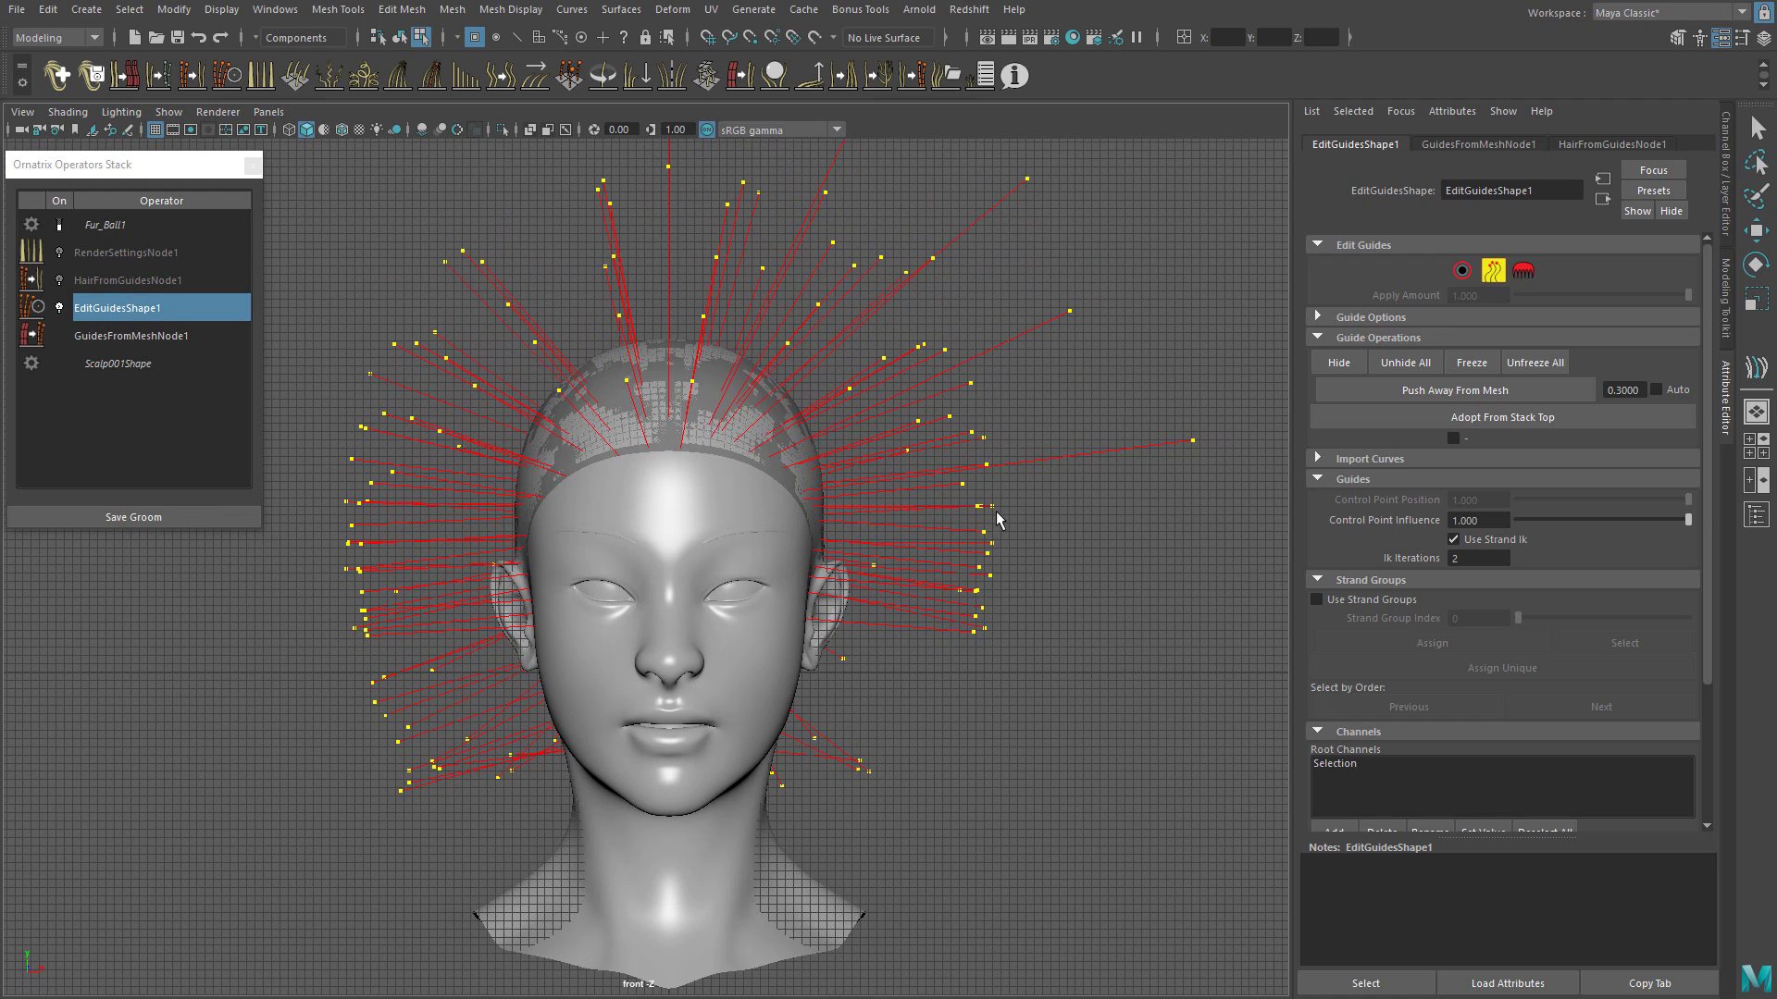
{"action": "key", "text": "F8"}
{"action": "left_click_drag", "start_coordinate": [1158, 649], "coordinate": [918, 321]}
Step: Select the guide tips on one side of the head in EditGuidesShape1's control point mode and move them to bend the guides
{"action": "left_click", "coordinate": [153, 309]}
{"action": "left_click", "coordinate": [1497, 271]}
{"action": "left_click_drag", "start_coordinate": [1097, 715], "coordinate": [905, 309]}
{"action": "key", "text": "w"}
{"action": "left_click_drag", "start_coordinate": [1020, 442], "coordinate": [1011, 386]}
{"action": "left_click", "coordinate": [1485, 542]}
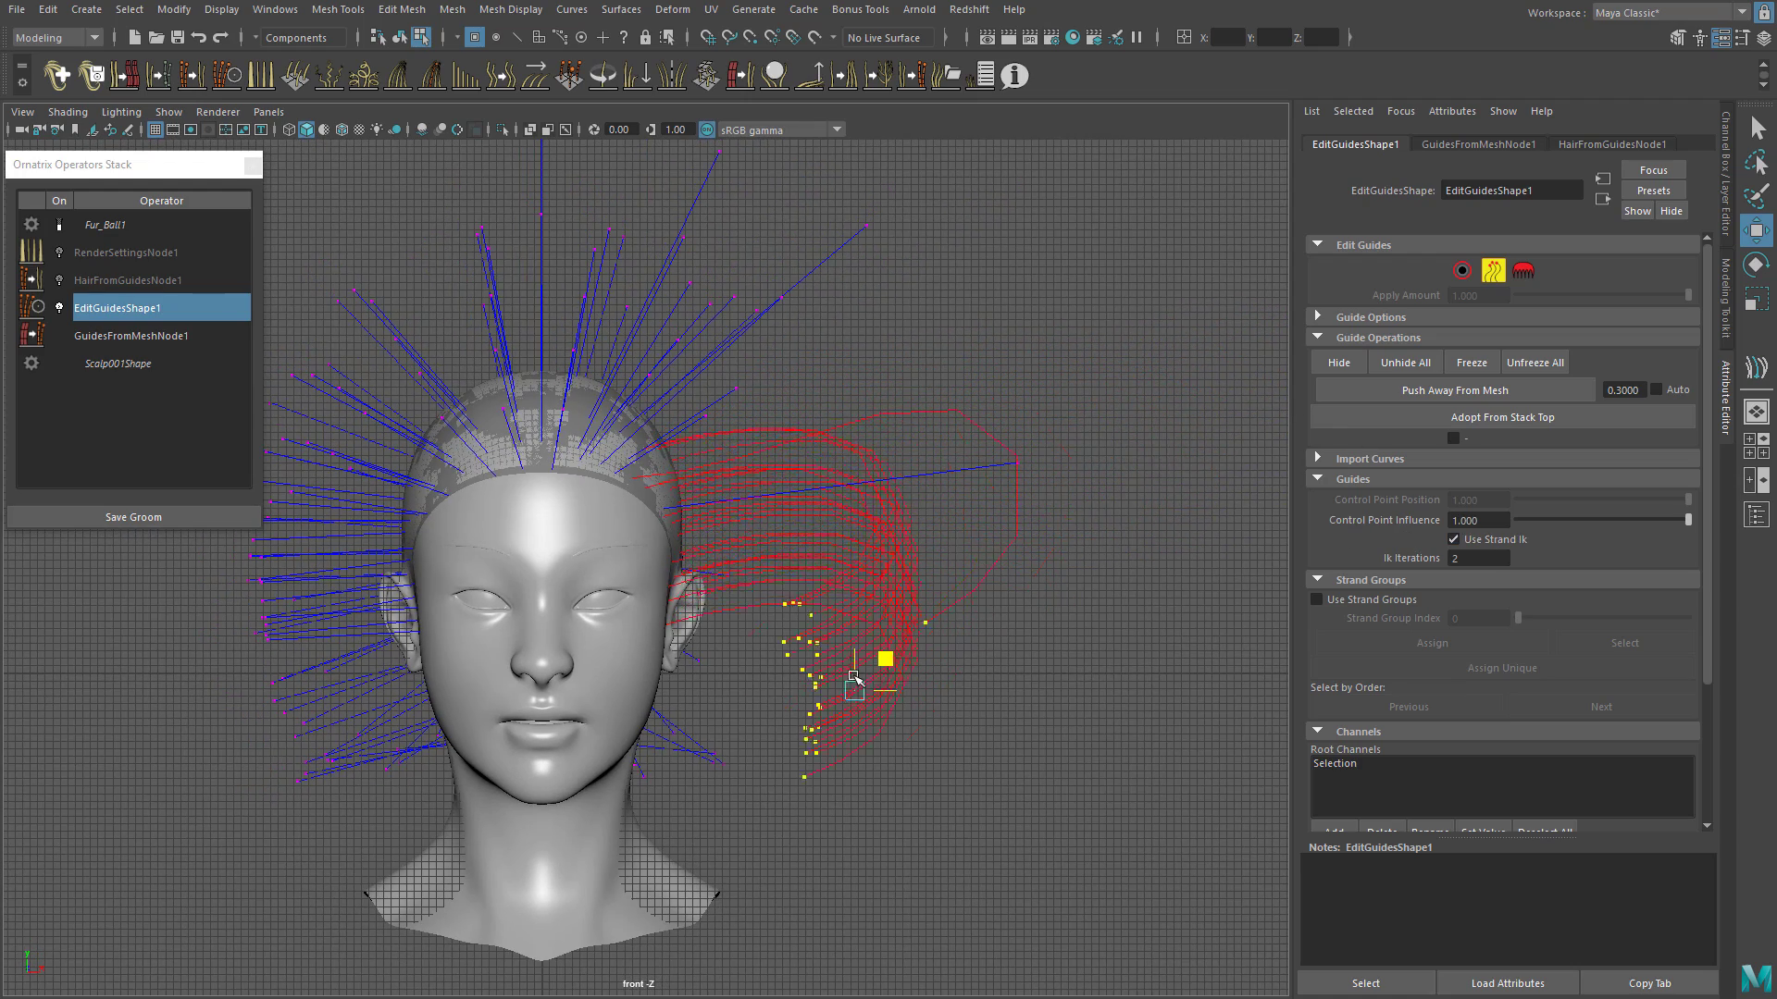
{"action": "mouse_move", "coordinate": [852, 676]}
{"action": "left_mouse_down"}
{"action": "mouse_move", "coordinate": [888, 370]}
{"action": "mouse_move", "coordinate": [1014, 574]}
{"action": "left_mouse_up"}
Step: Switch EditGuidesShape1 to brush mode and pull the side guides outward with the Move brush
{"action": "left_click", "coordinate": [1523, 271]}
{"action": "middle_click_drag", "start_coordinate": [894, 469], "coordinate": [936, 435], "text": "alt"}
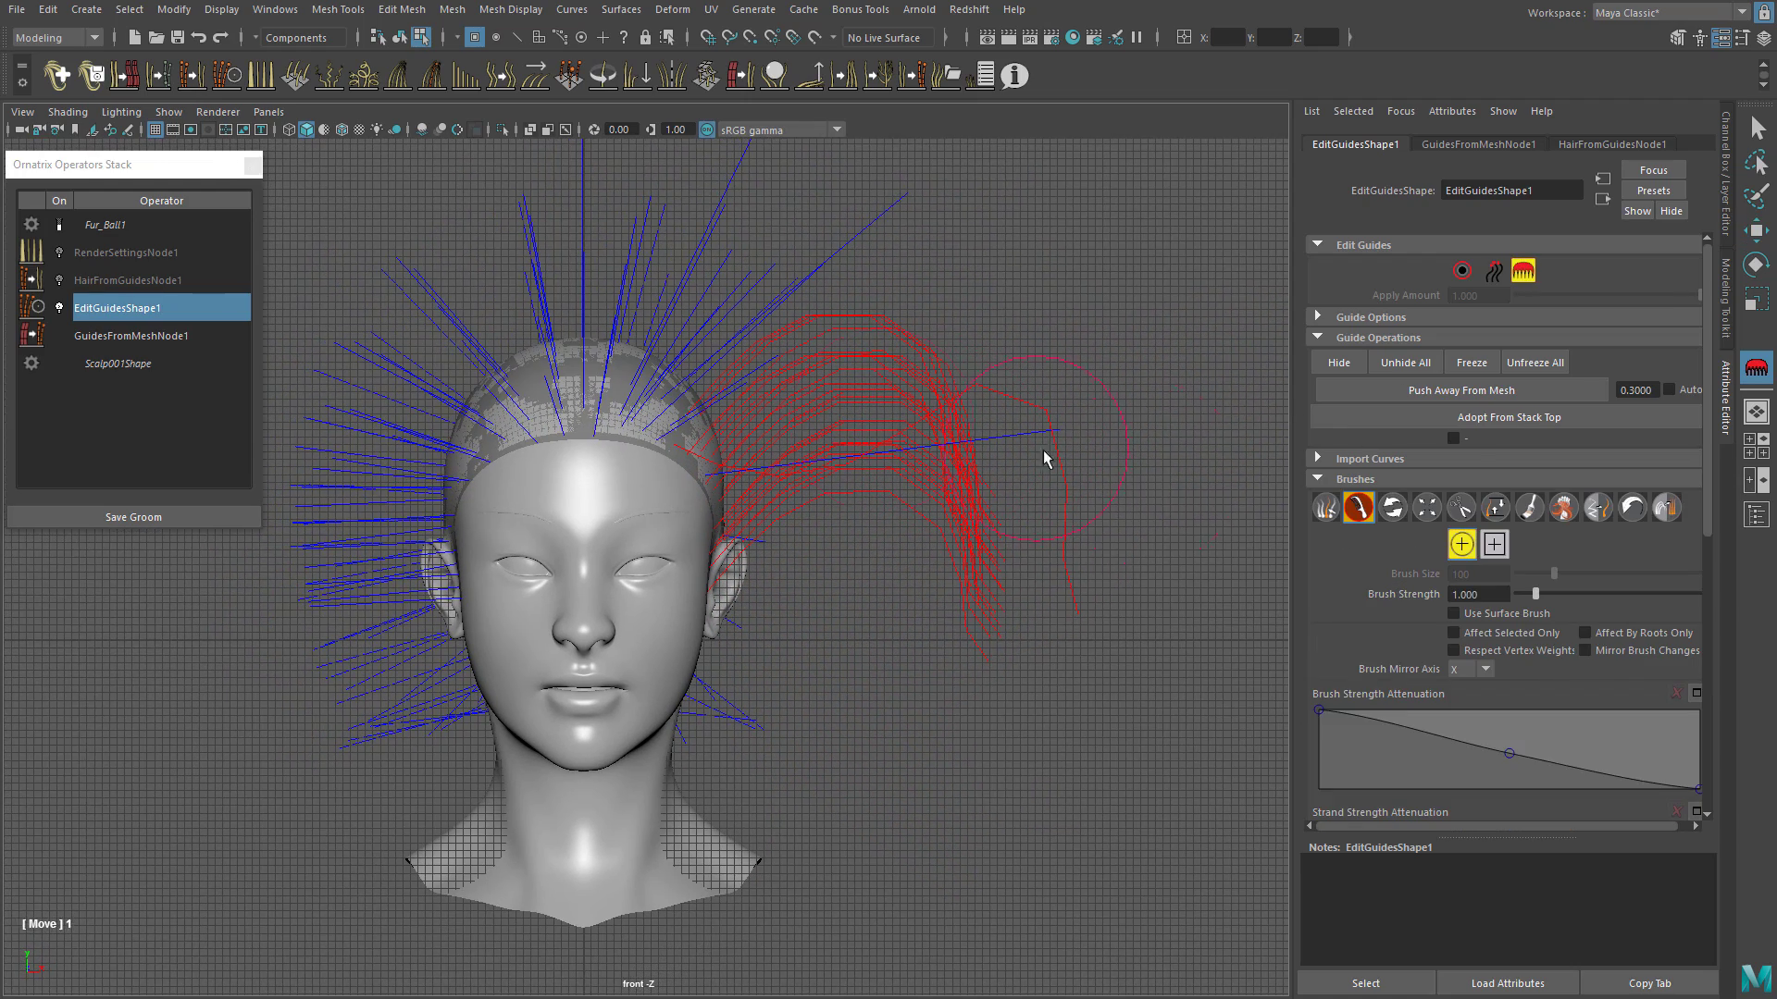
{"action": "left_click", "coordinate": [1325, 508]}
{"action": "left_click", "coordinate": [1358, 507]}
{"action": "mouse_move", "coordinate": [833, 398]}
{"action": "left_mouse_down"}
{"action": "mouse_move", "coordinate": [920, 628]}
{"action": "mouse_move", "coordinate": [891, 666]}
{"action": "mouse_move", "coordinate": [912, 746]}
{"action": "mouse_move", "coordinate": [1069, 434]}
{"action": "left_mouse_up"}
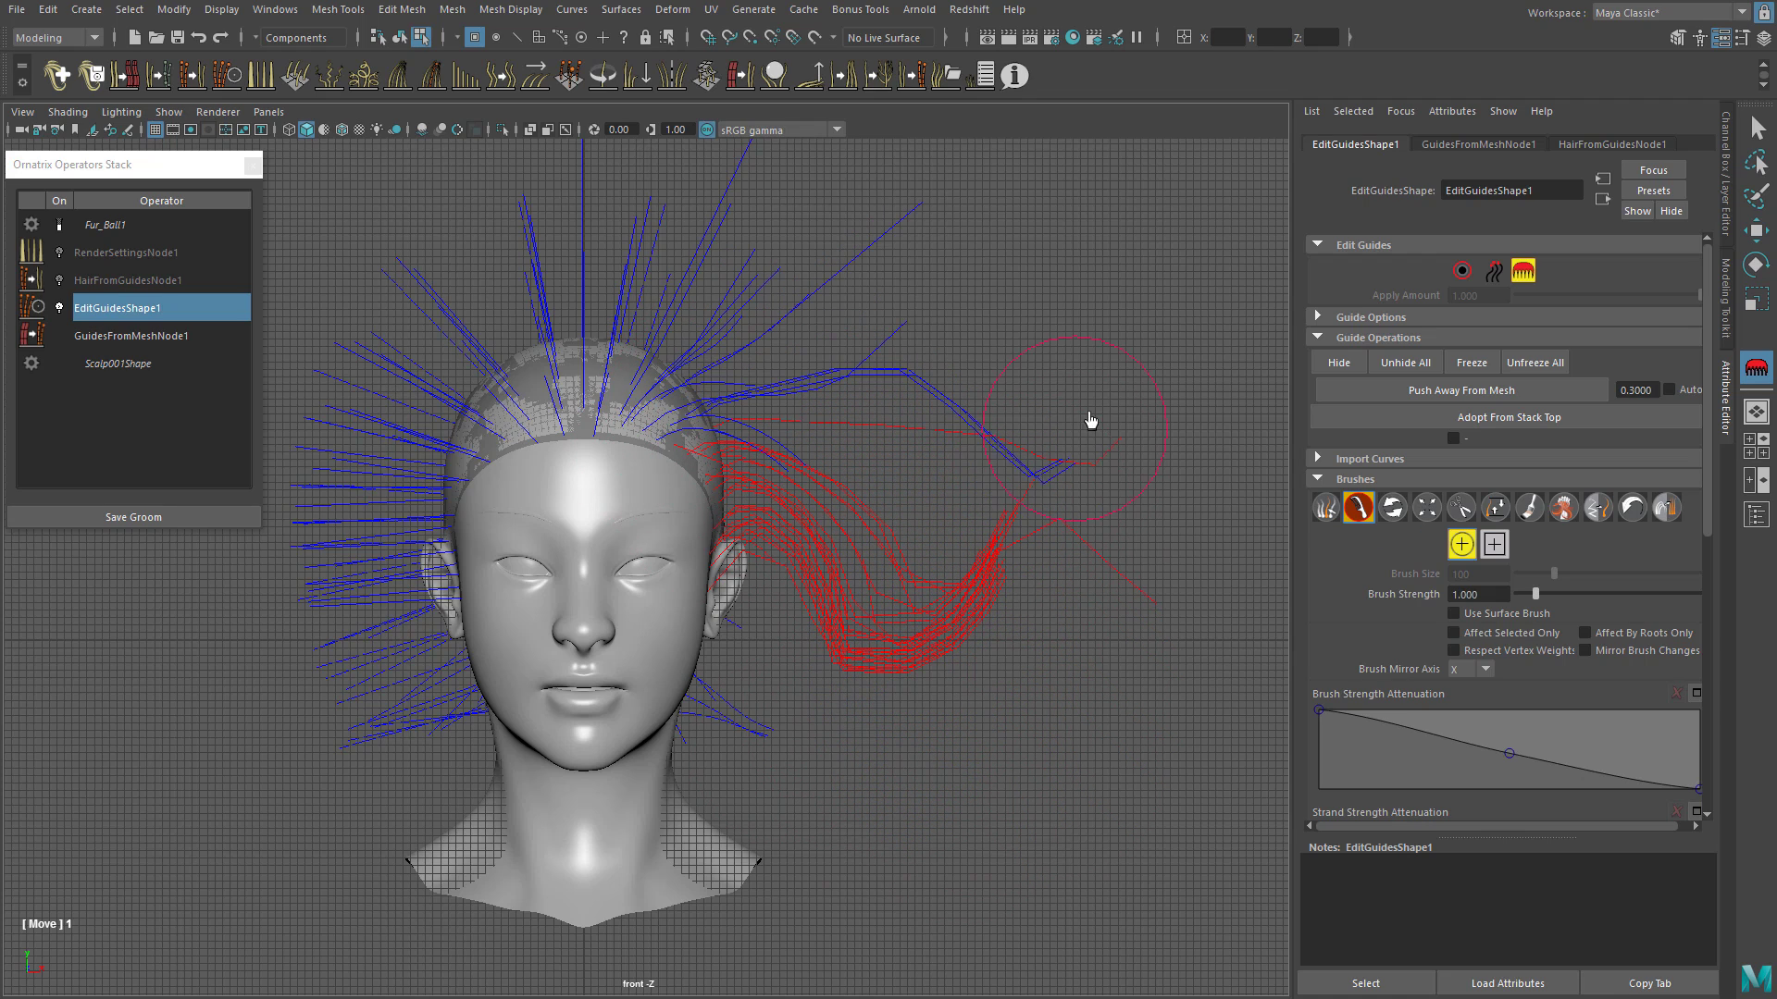
{"action": "middle_click_drag", "start_coordinate": [821, 531], "coordinate": [849, 514], "text": "alt"}
Step: Trim the side guides' tips with the Cut brush and mark the lower guides with the Select brush
{"action": "left_click", "coordinate": [1460, 507]}
{"action": "left_click_drag", "start_coordinate": [1124, 591], "coordinate": [1057, 643]}
{"action": "left_click", "coordinate": [1499, 507]}
{"action": "left_click_drag", "start_coordinate": [919, 594], "coordinate": [1031, 586]}
{"action": "left_click", "coordinate": [1460, 507]}
Step: Restrict brushing to the selected guides with Affect Selected Only and try the Move and Cut brushes on them
{"action": "left_click", "coordinate": [1325, 507]}
{"action": "left_click_drag", "start_coordinate": [1120, 655], "coordinate": [1074, 666]}
{"action": "left_click", "coordinate": [1357, 507]}
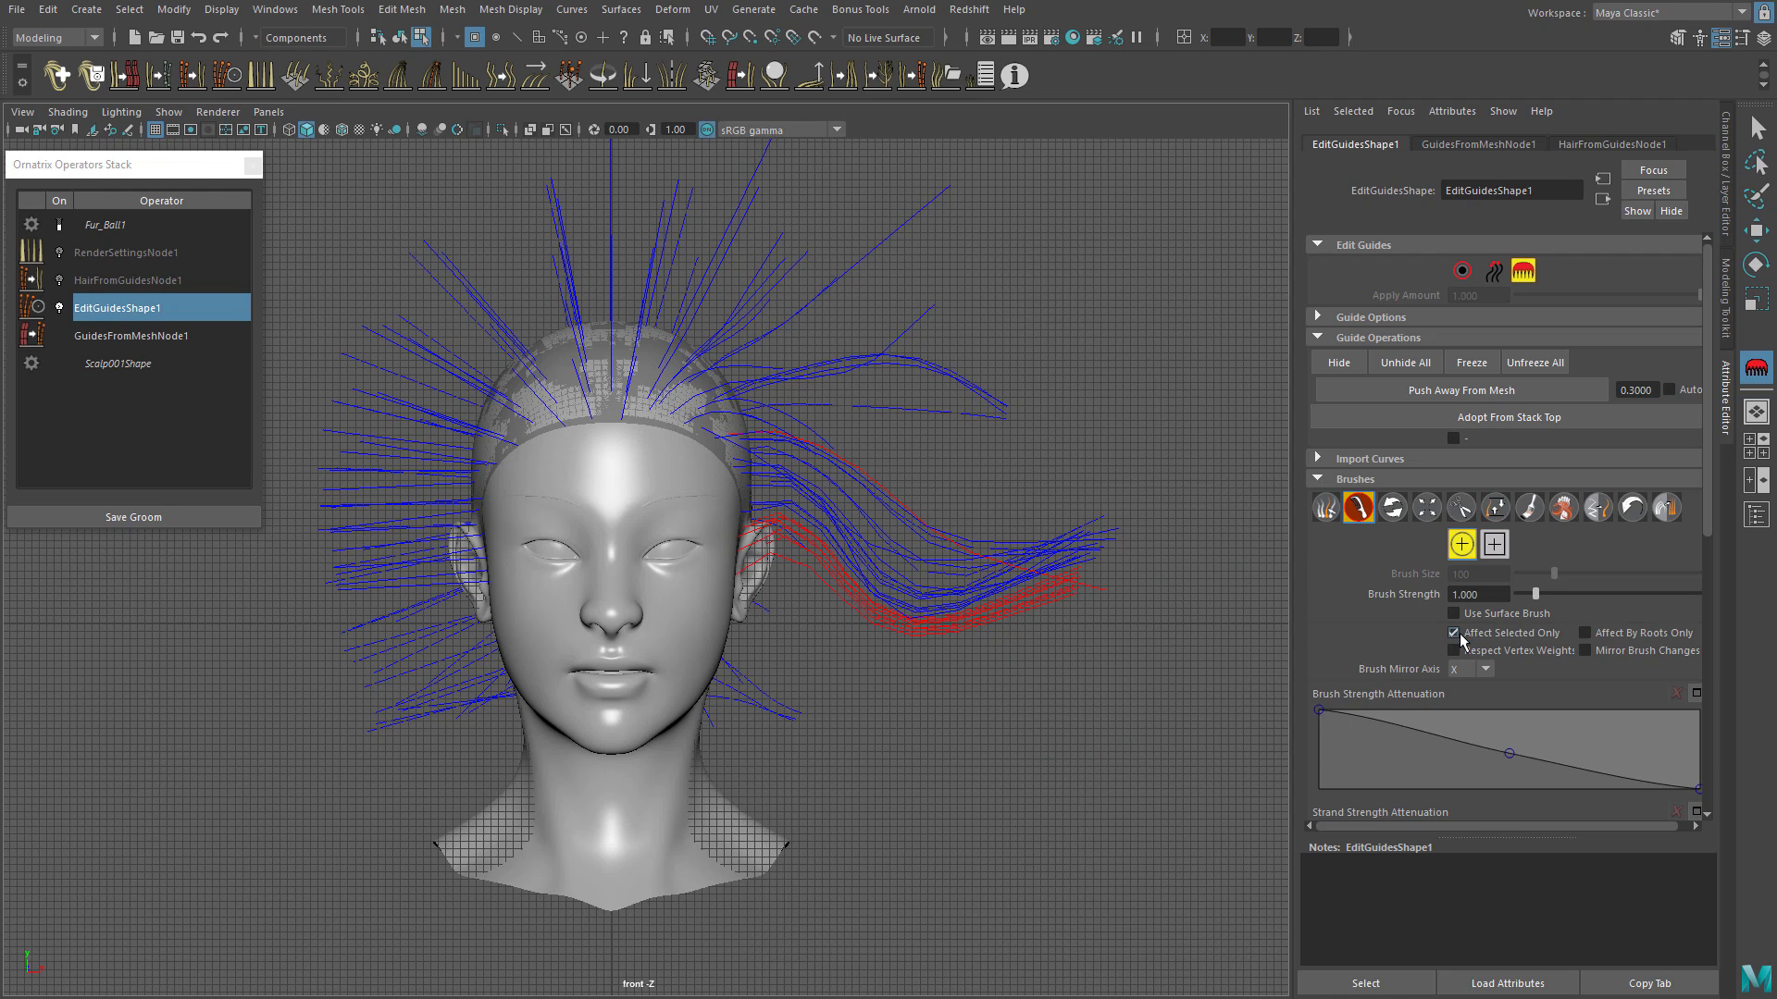
{"action": "mouse_move", "coordinate": [959, 641]}
{"action": "left_mouse_down"}
{"action": "mouse_move", "coordinate": [891, 735]}
{"action": "mouse_move", "coordinate": [998, 630]}
{"action": "mouse_move", "coordinate": [952, 641]}
{"action": "left_mouse_up"}
{"action": "left_click", "coordinate": [1460, 508]}
{"action": "middle_click_drag", "start_coordinate": [905, 576], "coordinate": [961, 576], "text": "alt"}
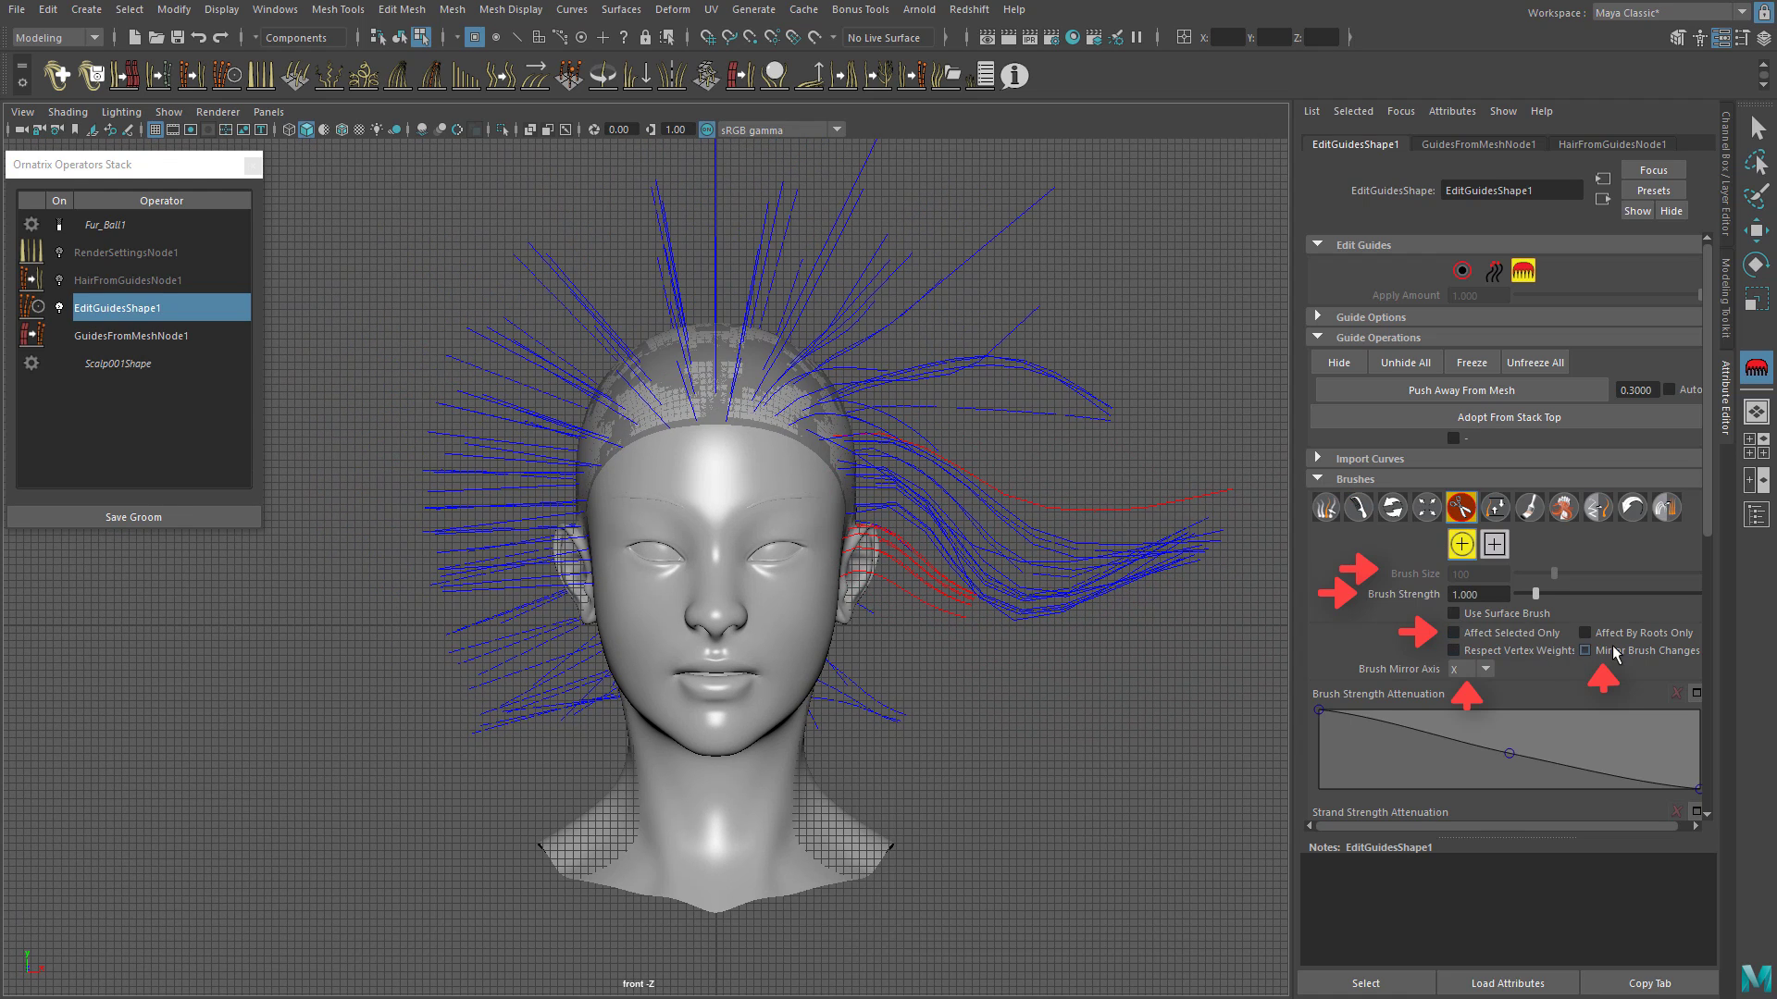
Step: Enable Mirror Brush Changes on the X axis, then bend and shorten the guides around the head with the Move and Cut brushes
{"action": "left_click", "coordinate": [1586, 651]}
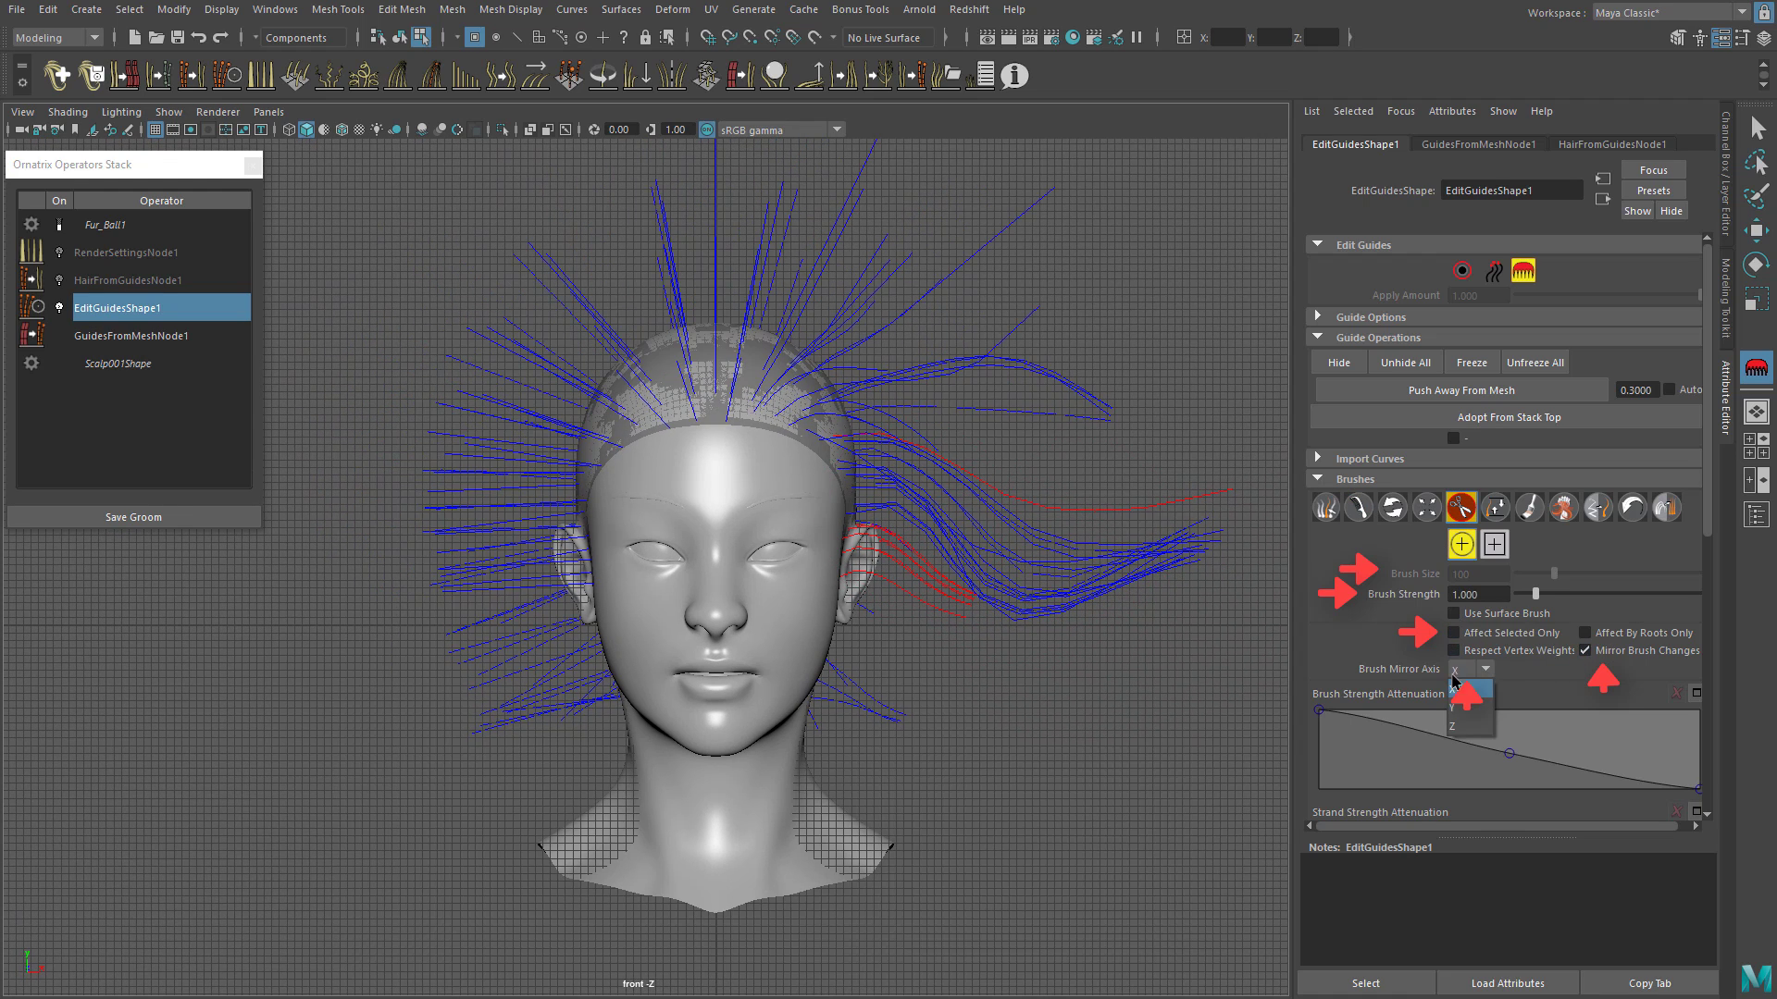
{"action": "left_click", "coordinate": [1357, 507]}
{"action": "mouse_move", "coordinate": [1046, 588]}
{"action": "left_mouse_down"}
{"action": "mouse_move", "coordinate": [1035, 500]}
{"action": "mouse_move", "coordinate": [835, 261]}
{"action": "mouse_move", "coordinate": [879, 735]}
{"action": "mouse_move", "coordinate": [895, 697]}
{"action": "mouse_move", "coordinate": [893, 404]}
{"action": "mouse_move", "coordinate": [929, 328]}
{"action": "left_mouse_up"}
{"action": "middle_click_drag", "start_coordinate": [929, 328], "coordinate": [936, 391], "text": "alt"}
{"action": "left_click", "coordinate": [1461, 507]}
{"action": "mouse_move", "coordinate": [1046, 435]}
{"action": "left_mouse_down"}
{"action": "mouse_move", "coordinate": [786, 182]}
{"action": "mouse_move", "coordinate": [1048, 456]}
{"action": "mouse_move", "coordinate": [941, 713]}
{"action": "mouse_move", "coordinate": [805, 786]}
{"action": "left_mouse_up"}
{"action": "left_click_drag", "start_coordinate": [930, 294], "coordinate": [793, 198]}
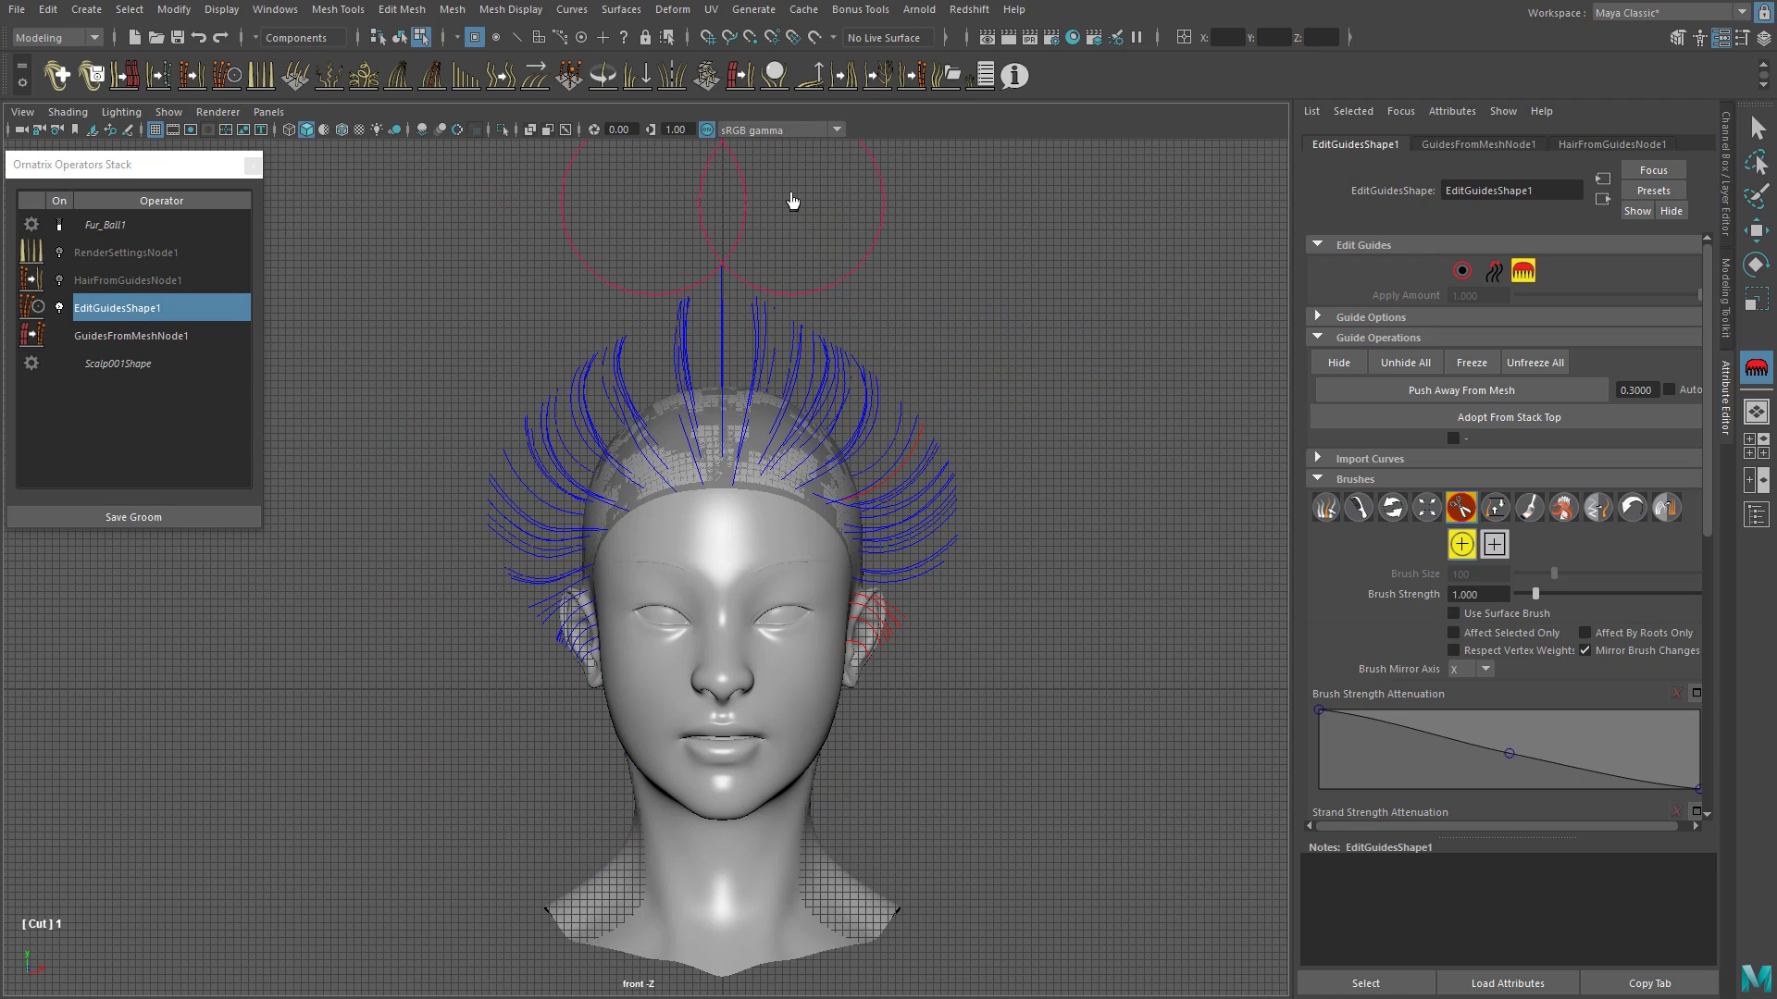
Step: Select the guides around both ears with the mirrored Select brush and comb them with the Comb brush
{"action": "scroll", "coordinate": [912, 468], "scroll_direction": "up", "scroll_amount": 1}
{"action": "middle_click_drag", "start_coordinate": [913, 469], "coordinate": [907, 427], "text": "alt"}
{"action": "left_click", "coordinate": [1495, 507]}
{"action": "mouse_move", "coordinate": [904, 651]}
{"action": "left_mouse_down"}
{"action": "mouse_move", "coordinate": [964, 726]}
{"action": "mouse_move", "coordinate": [934, 672]}
{"action": "mouse_move", "coordinate": [917, 684]}
{"action": "left_mouse_up"}
{"action": "left_click", "coordinate": [1326, 507]}
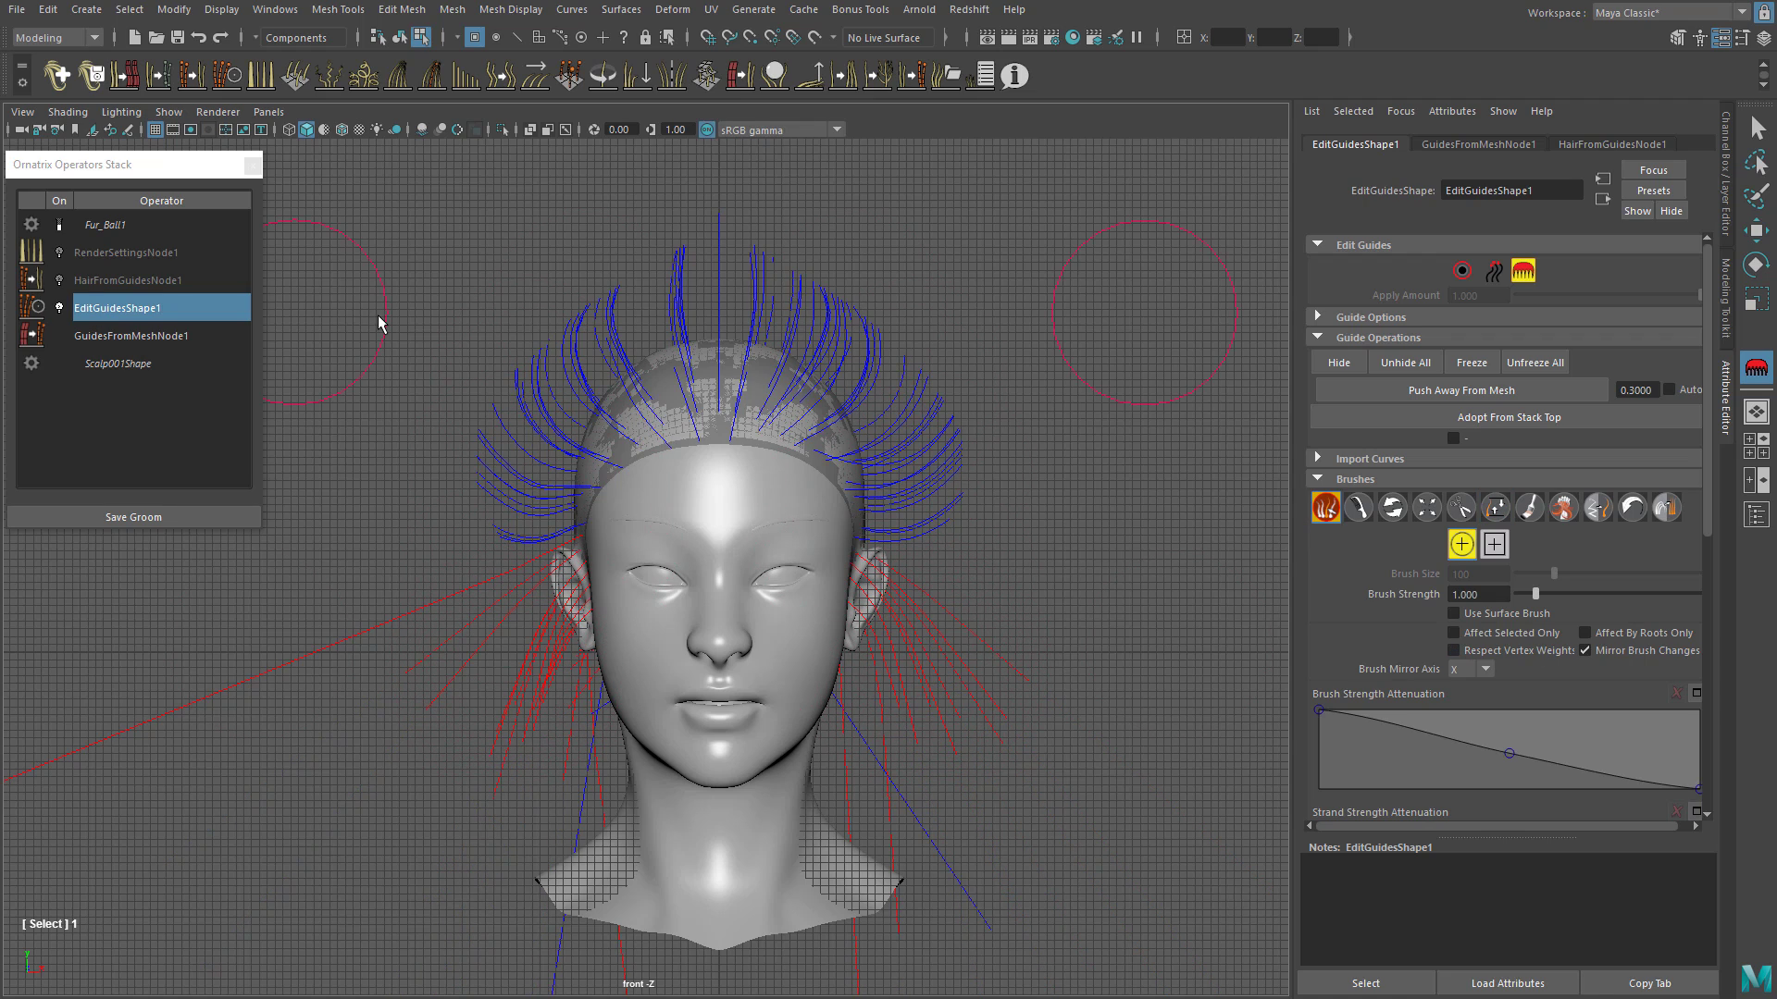
Step: Delete the EditGuidesShape1 operator from the groom's stack
{"action": "left_click", "coordinate": [58, 307]}
{"action": "right_click", "coordinate": [99, 320]}
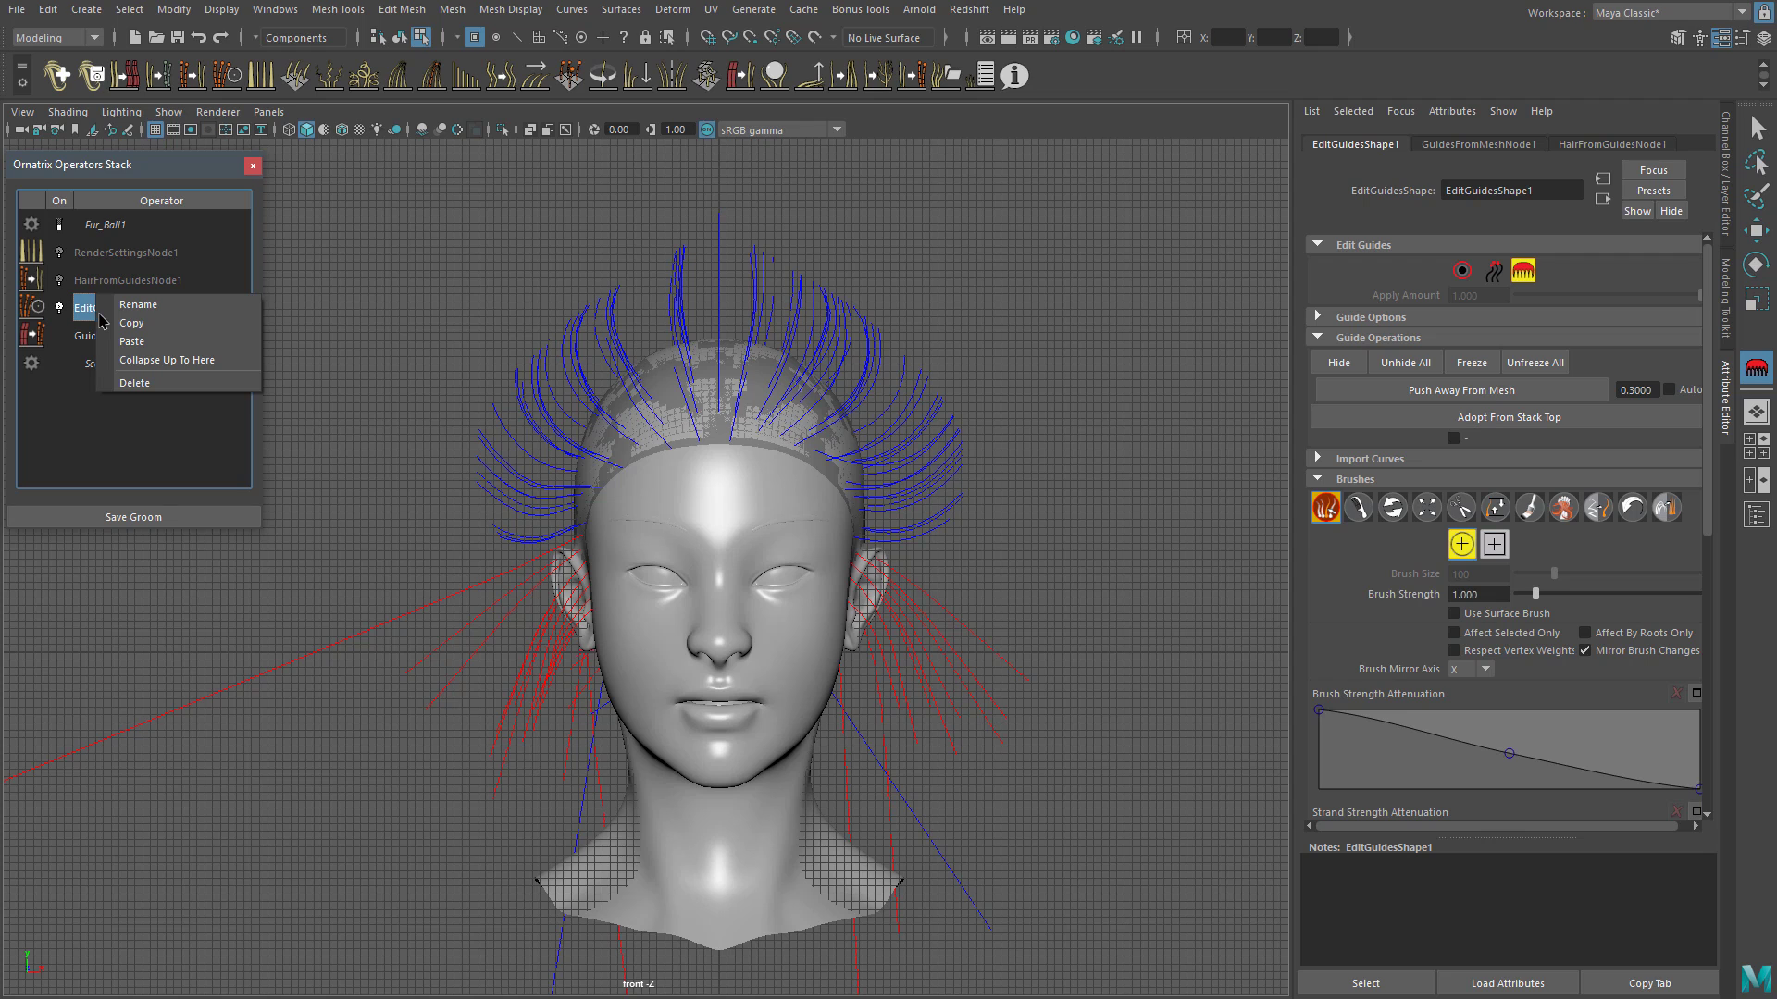
{"action": "left_click", "coordinate": [135, 382]}
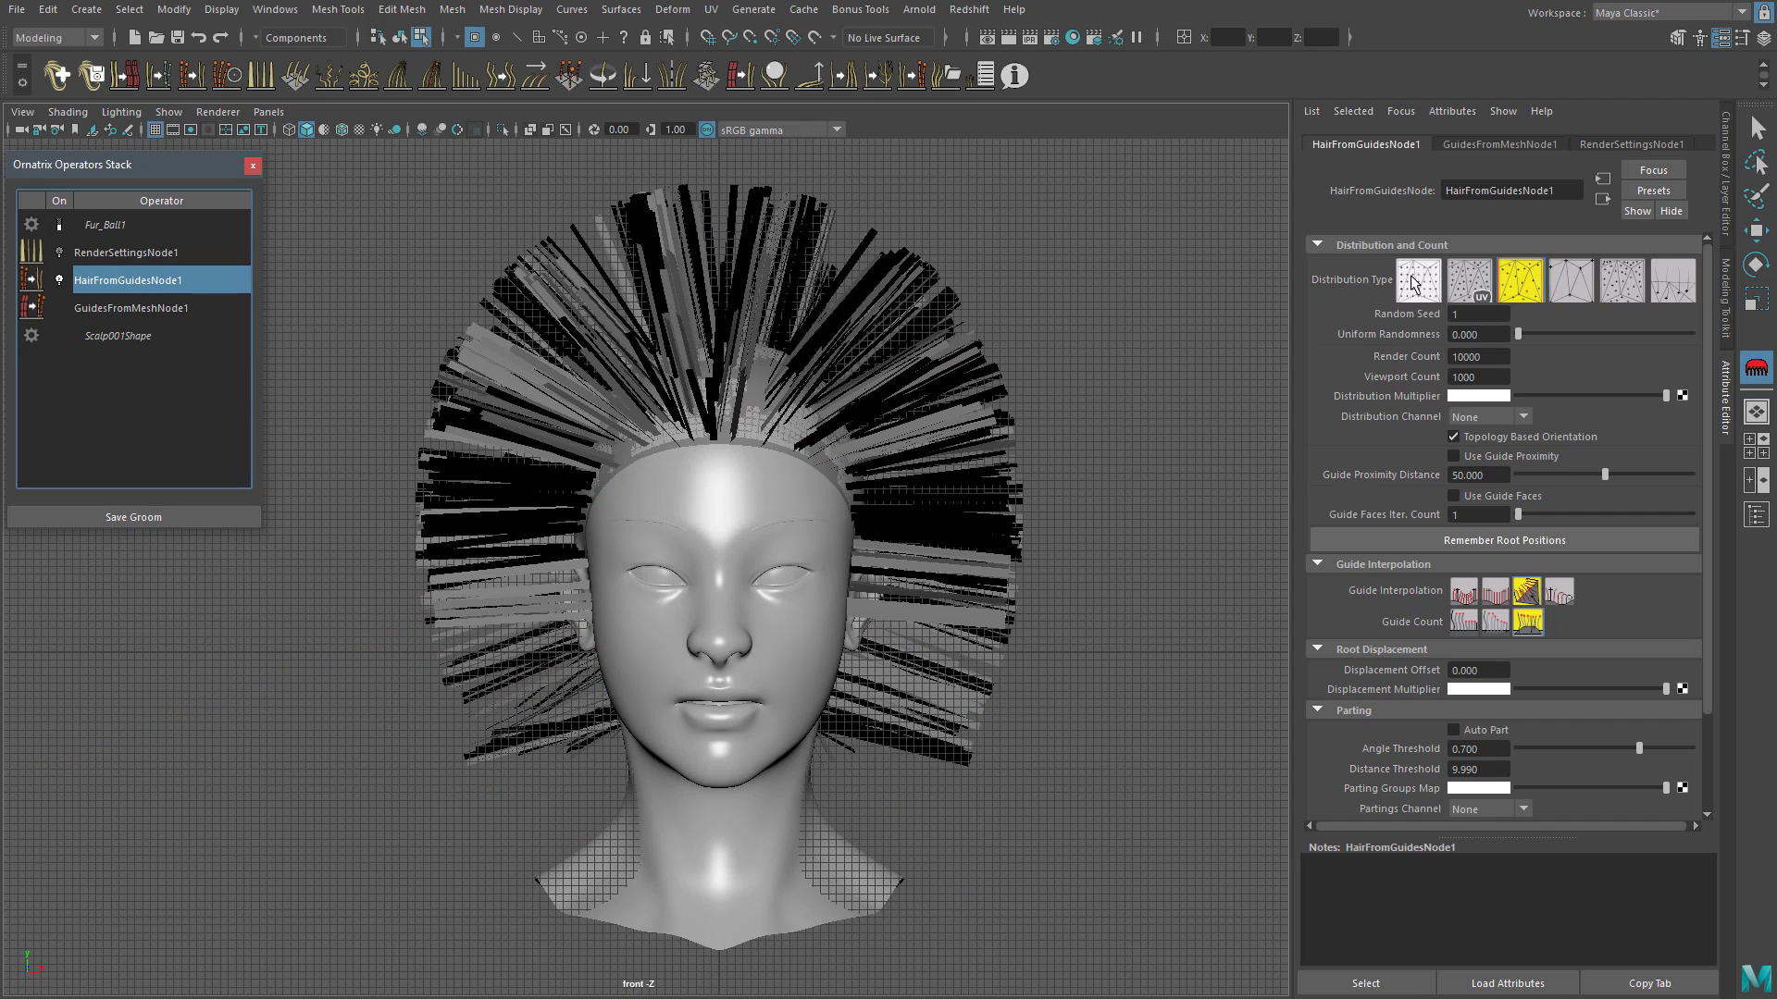
Step: Try out the different Distribution Type options of HairFromGuidesNode1
{"action": "left_click", "coordinate": [1760, 128]}
{"action": "left_click", "coordinate": [1470, 281]}
{"action": "left_click", "coordinate": [1520, 281]}
{"action": "left_click", "coordinate": [1571, 282]}
{"action": "left_click", "coordinate": [1622, 281]}
{"action": "left_click", "coordinate": [1673, 282]}
{"action": "left_click", "coordinate": [1417, 285]}
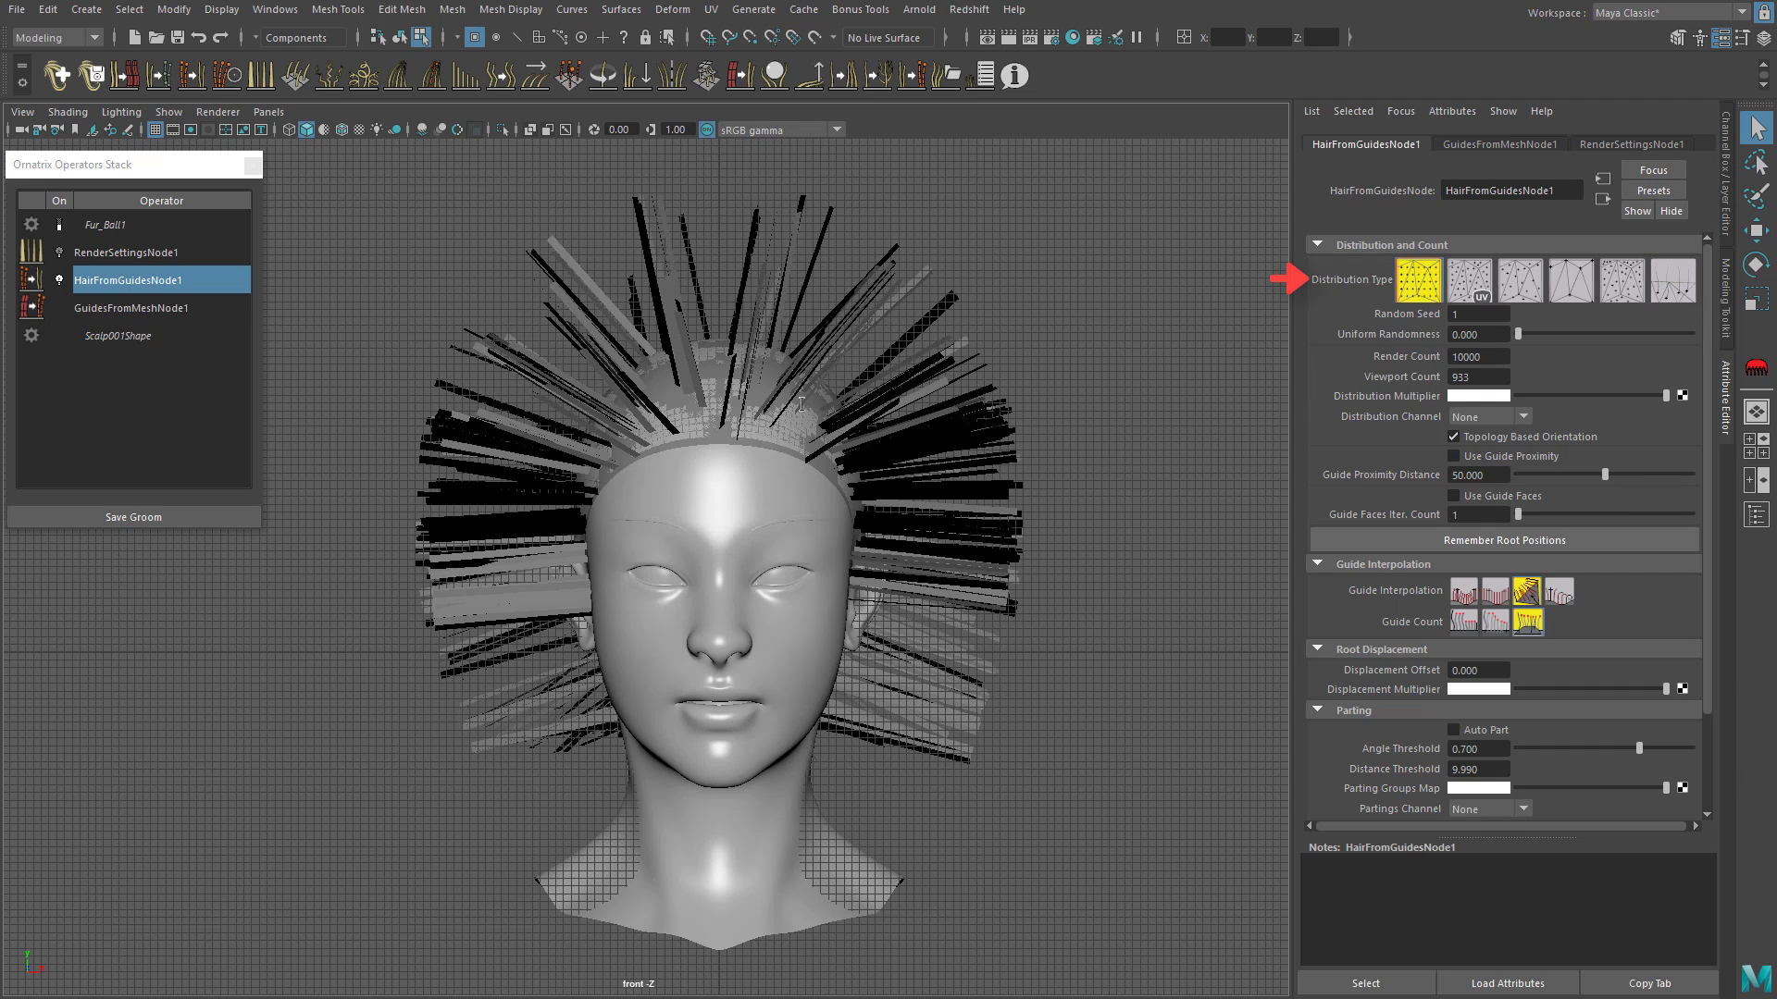
Step: Choose the final Distribution Type option in HairFromGuidesNode1 and set its Viewport Count to 50
{"action": "left_click", "coordinate": [1673, 283]}
{"action": "left_click", "coordinate": [102, 310]}
{"action": "left_click", "coordinate": [138, 280]}
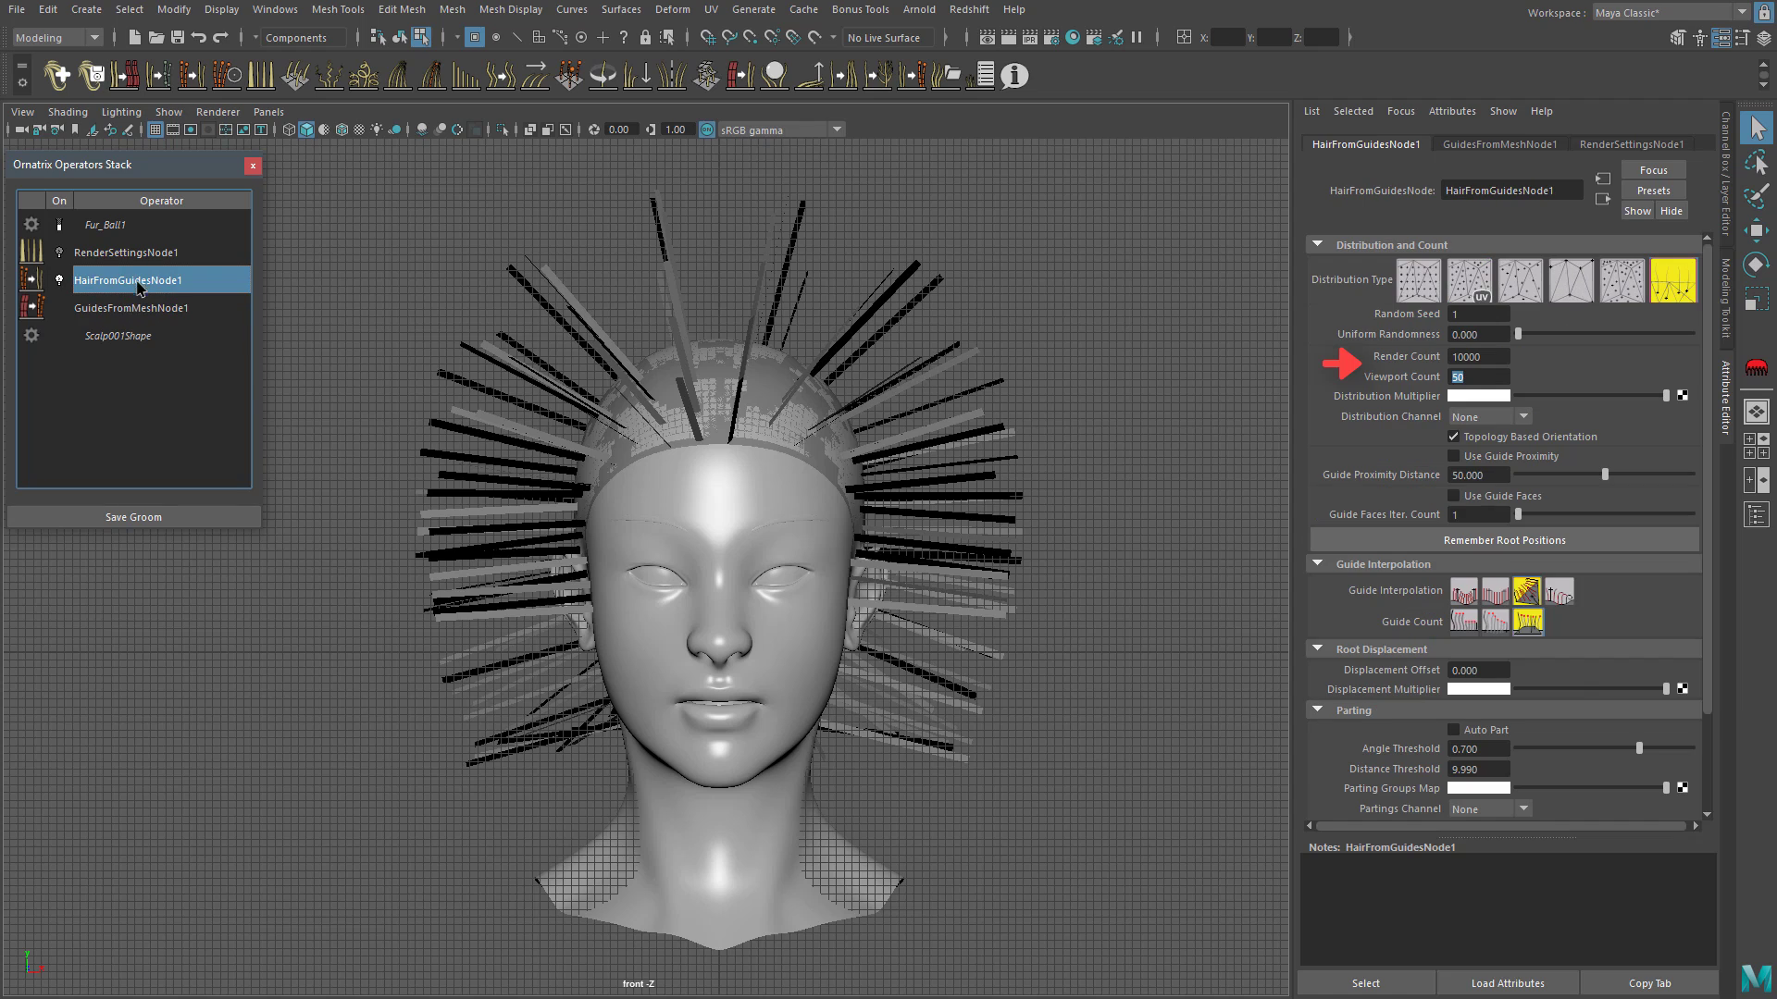
{"action": "left_click_drag", "start_coordinate": [1708, 418], "coordinate": [1711, 405]}
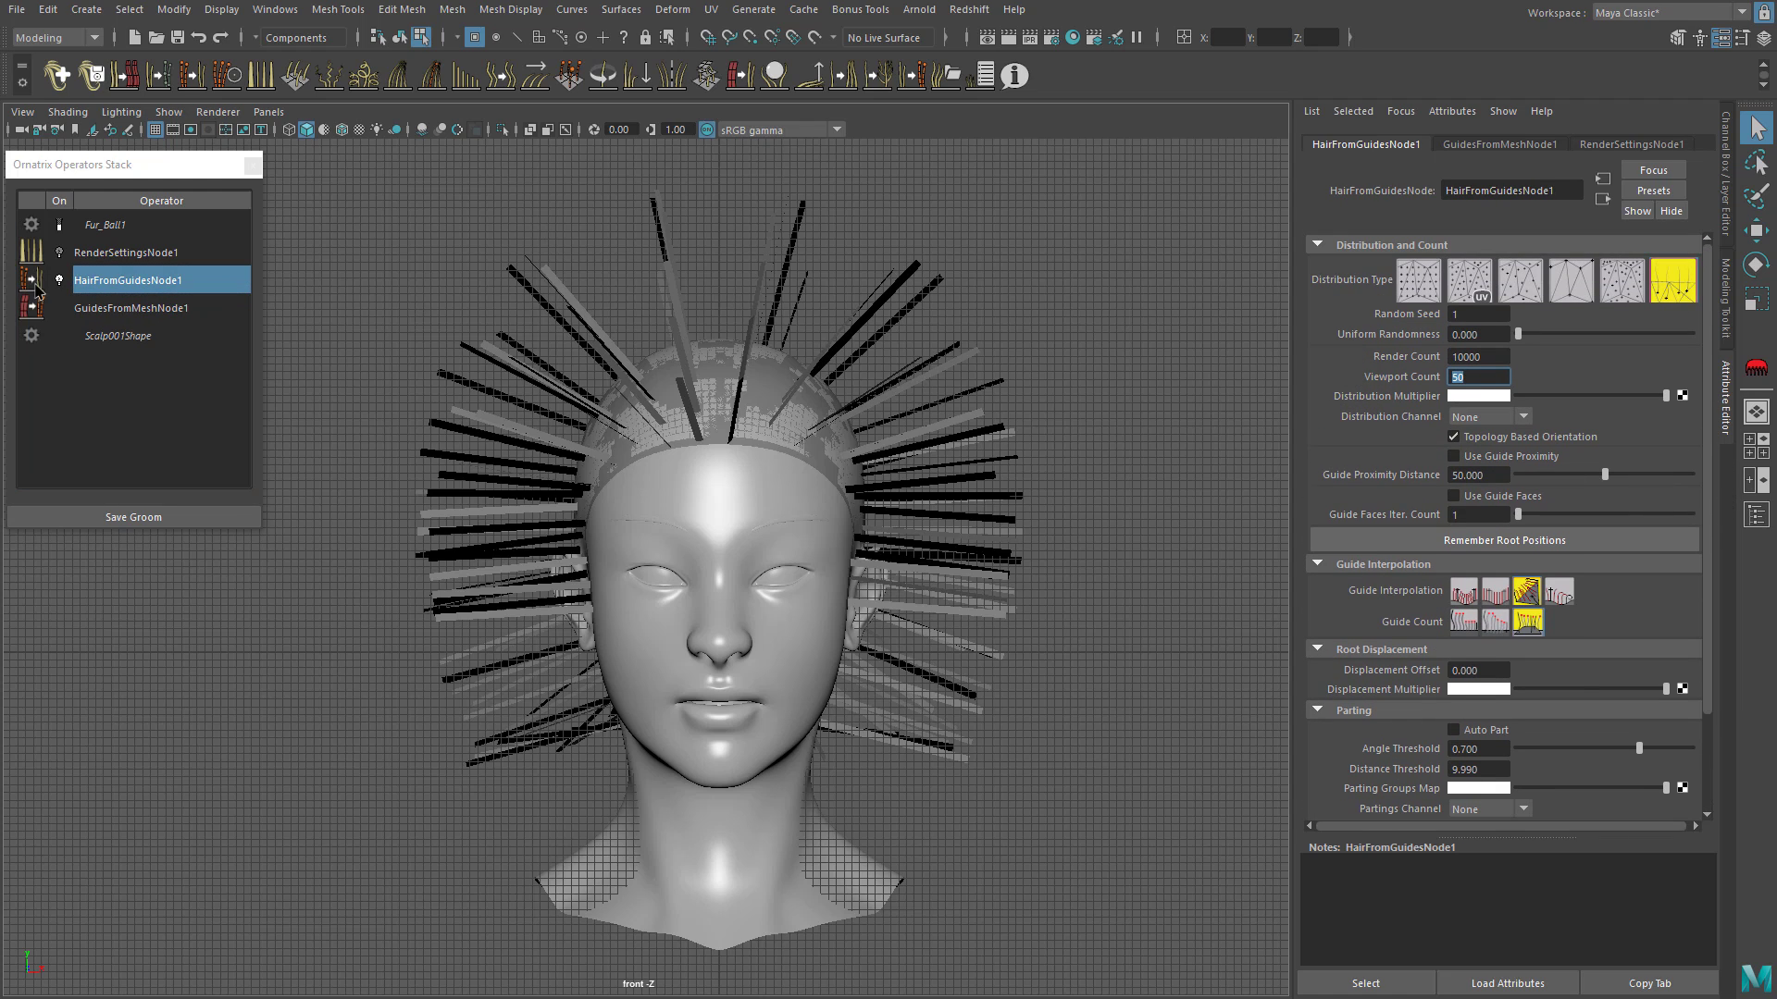
Step: Widen the strands in RenderSettingsNode1 by raising the tip end of the Radius Ramp to 0.86 and setting Radius to 2.900
{"action": "left_click", "coordinate": [213, 252]}
{"action": "left_click", "coordinate": [1317, 369], "text": "ctrl"}
{"action": "left_click", "coordinate": [1507, 413], "text": "ctrl"}
{"action": "left_click_drag", "start_coordinate": [1697, 448], "coordinate": [1697, 378]}
{"action": "left_click_drag", "start_coordinate": [1586, 286], "coordinate": [1700, 287]}
{"action": "left_click_drag", "start_coordinate": [1478, 288], "coordinate": [1496, 288], "text": "ctrl"}
{"action": "right_click_drag", "start_coordinate": [775, 374], "coordinate": [787, 387], "text": "alt"}
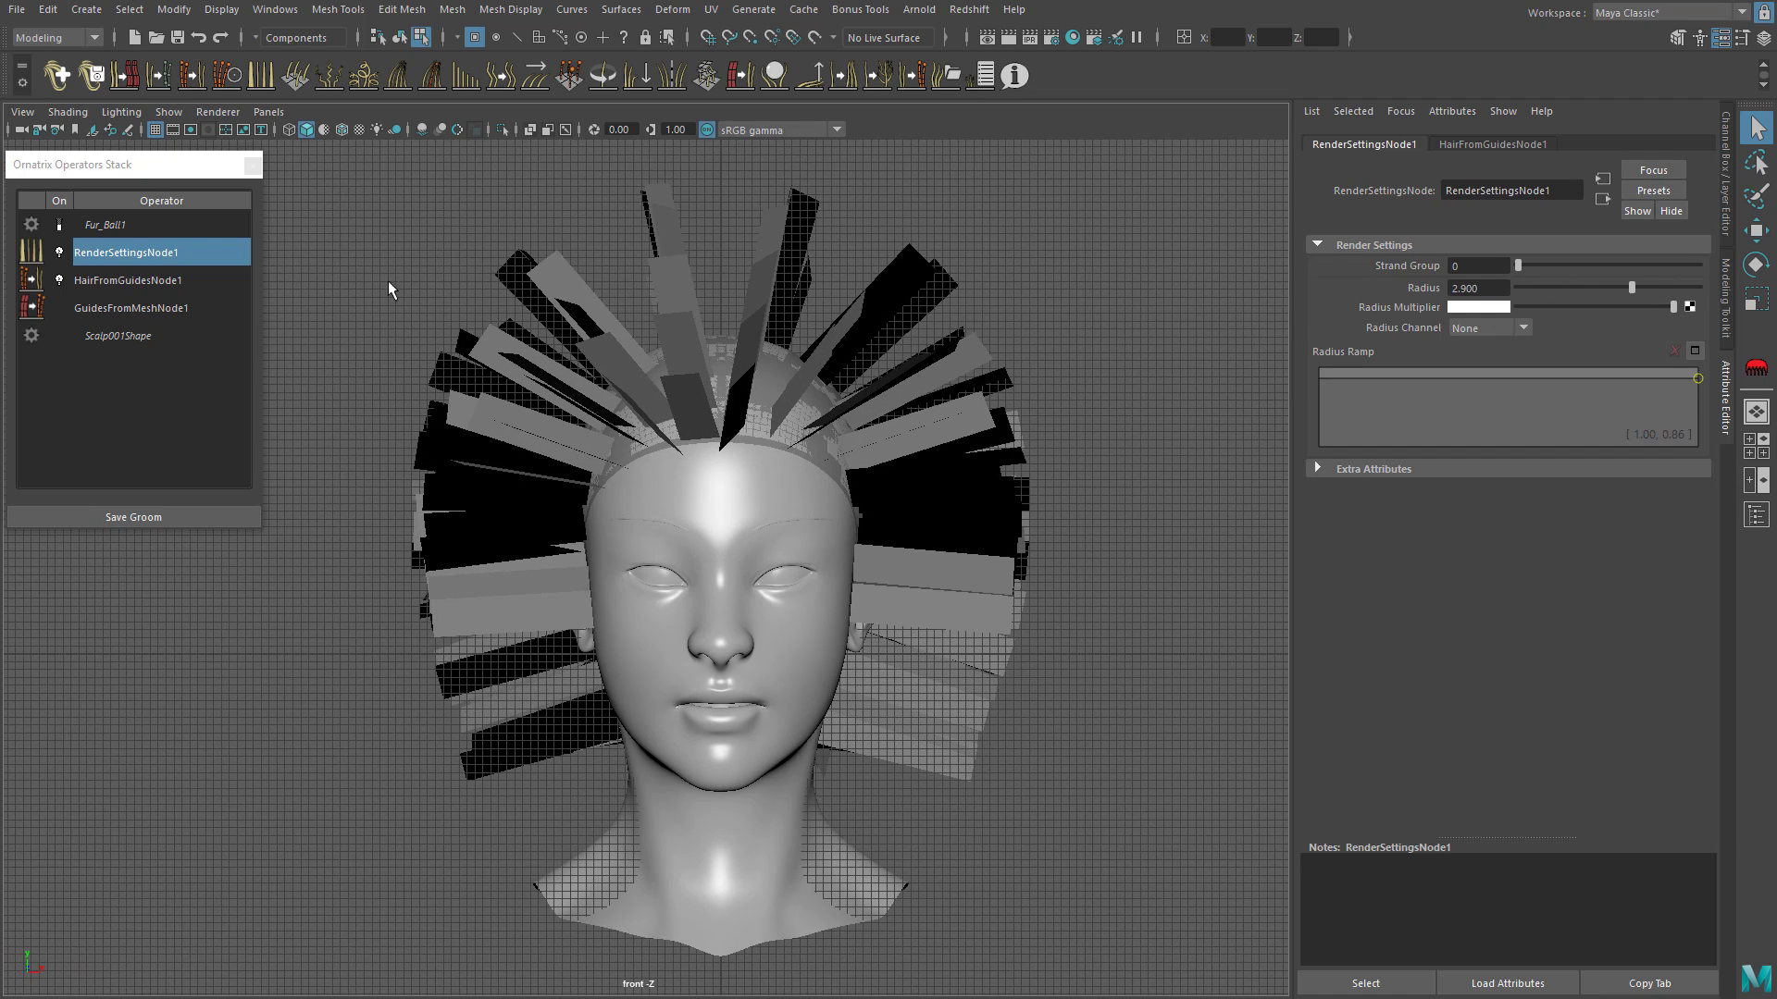
Step: Add a Mesh From Strands operator on top of the render settings and display wireframe on the shaded models
{"action": "left_click", "coordinate": [129, 82]}
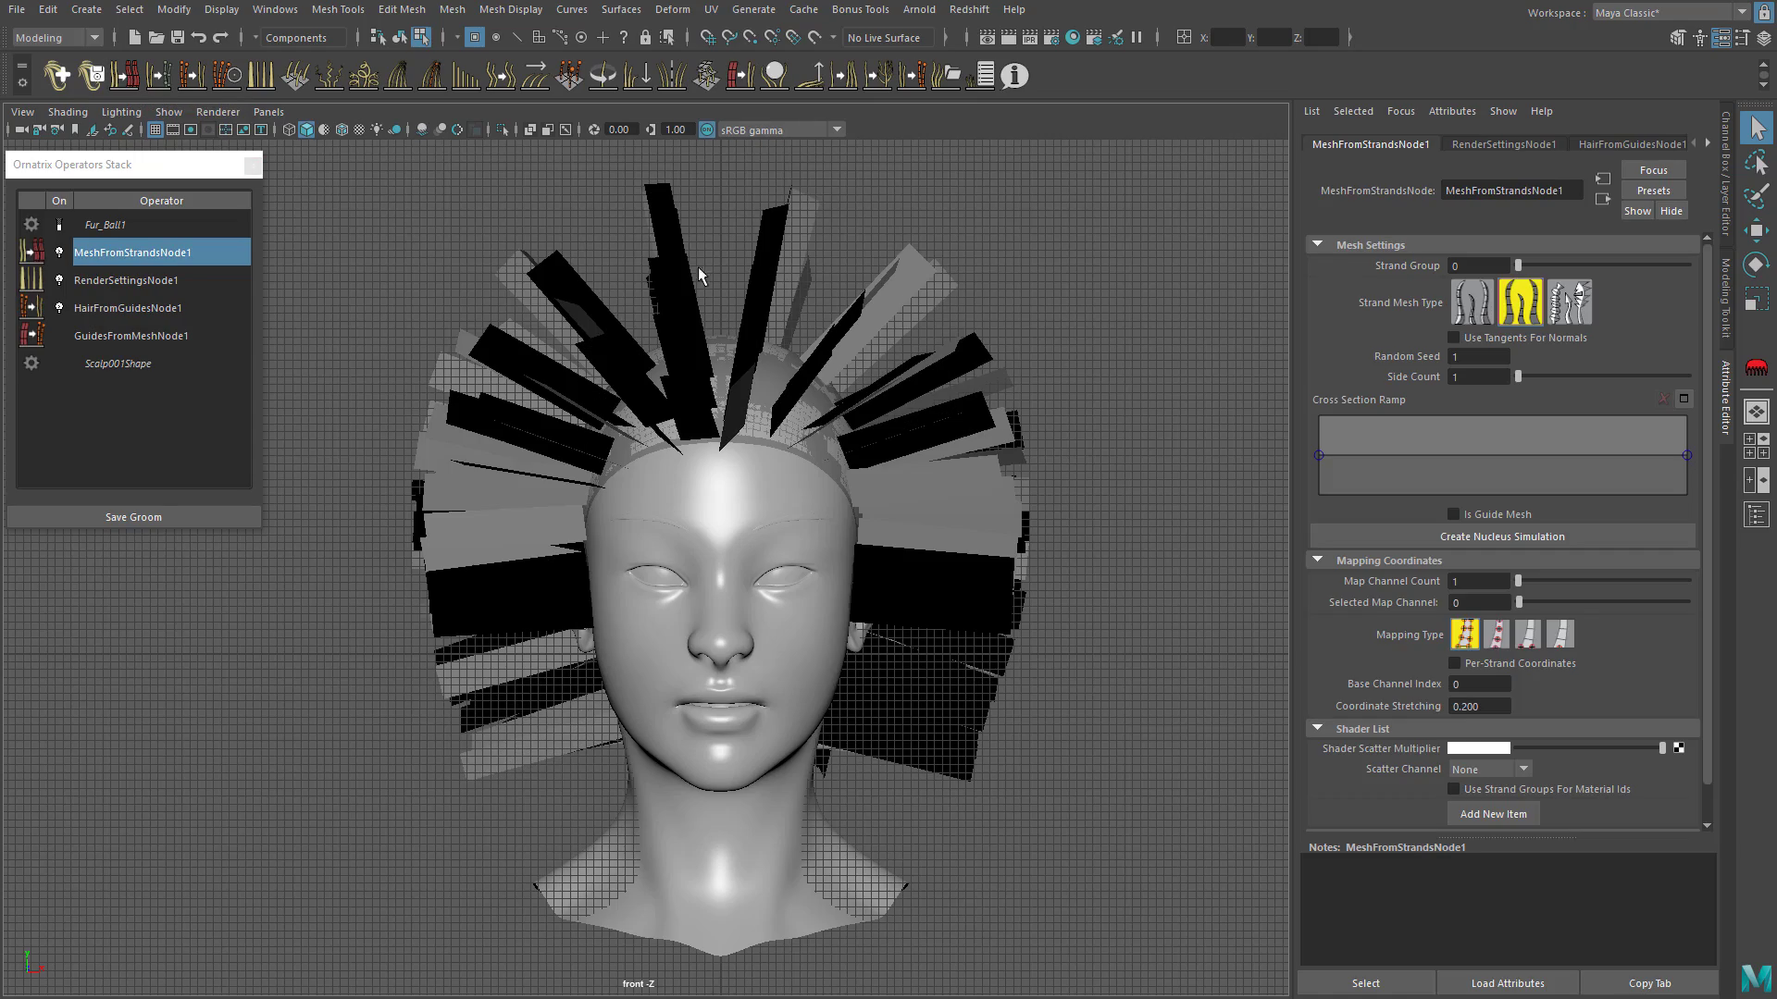
{"action": "mouse_move", "coordinate": [657, 269]}
{"action": "right_mouse_down", "text": "alt"}
{"action": "mouse_move", "coordinate": [1052, 465]}
{"action": "mouse_move", "coordinate": [1078, 442]}
{"action": "right_mouse_up", "text": "alt"}
{"action": "left_click", "coordinate": [341, 130]}
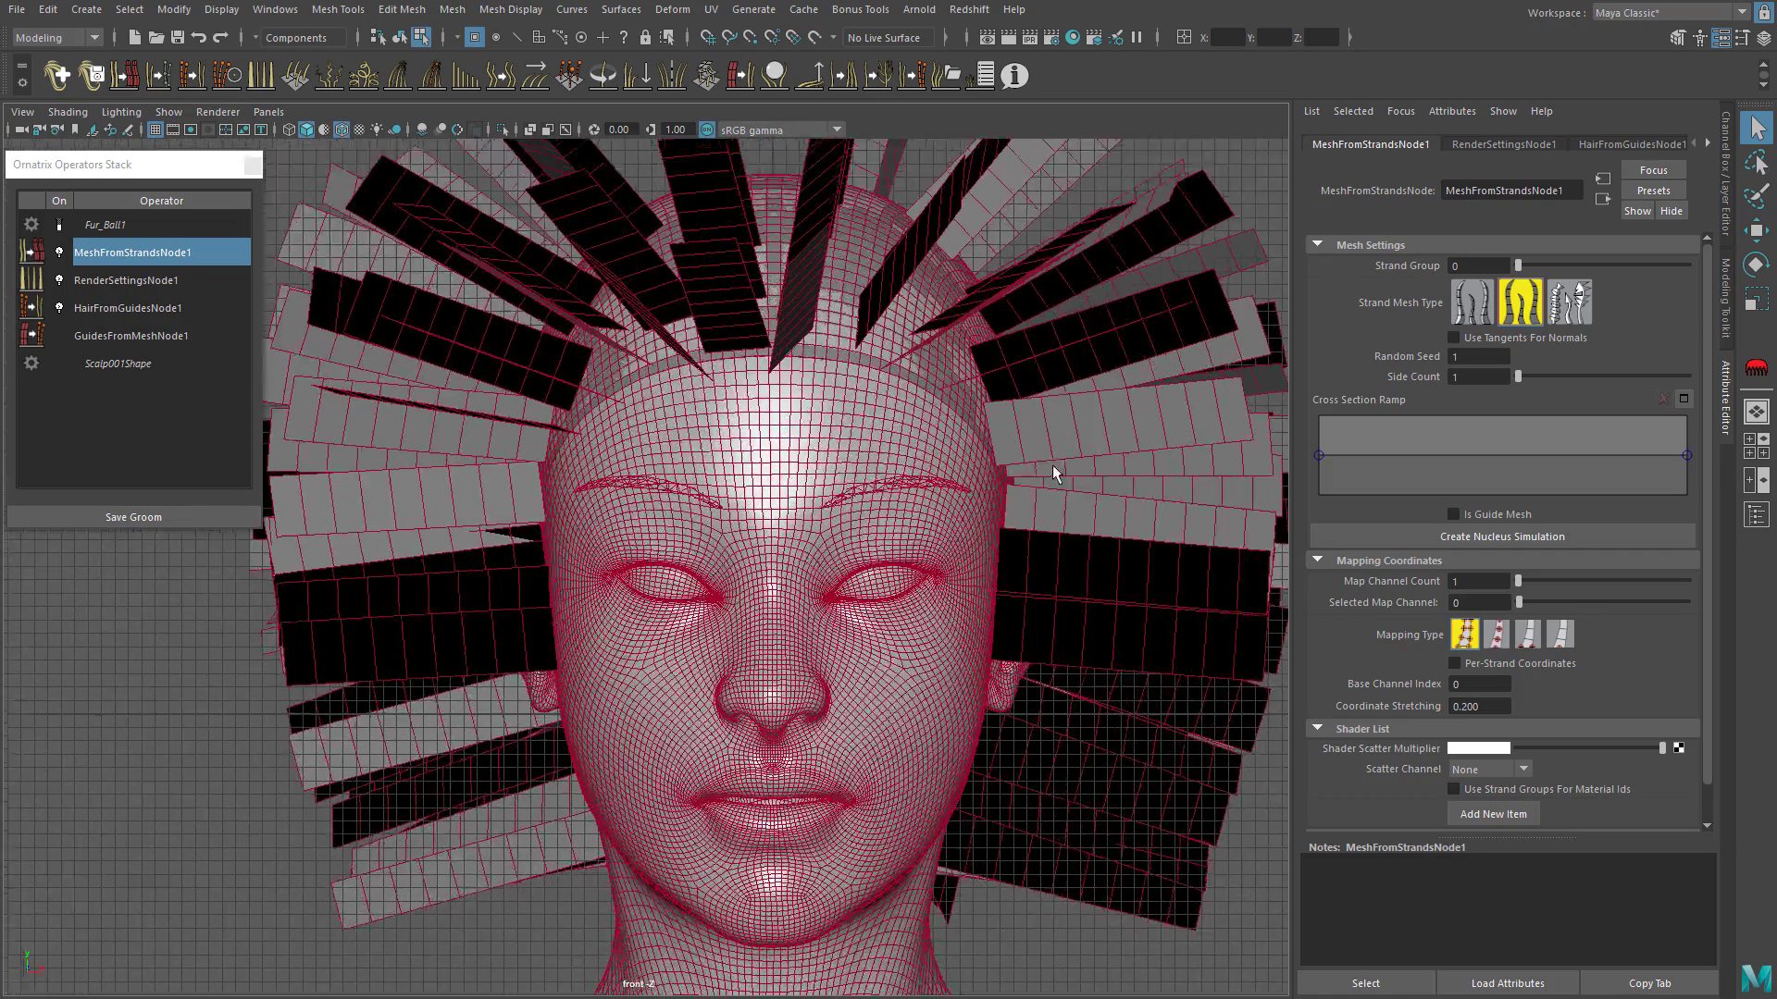
{"action": "middle_click_drag", "start_coordinate": [1078, 441], "coordinate": [972, 471], "text": "alt"}
Step: Set the Point Count of GuidesFromMeshNode1 to 6
{"action": "left_click", "coordinate": [149, 337]}
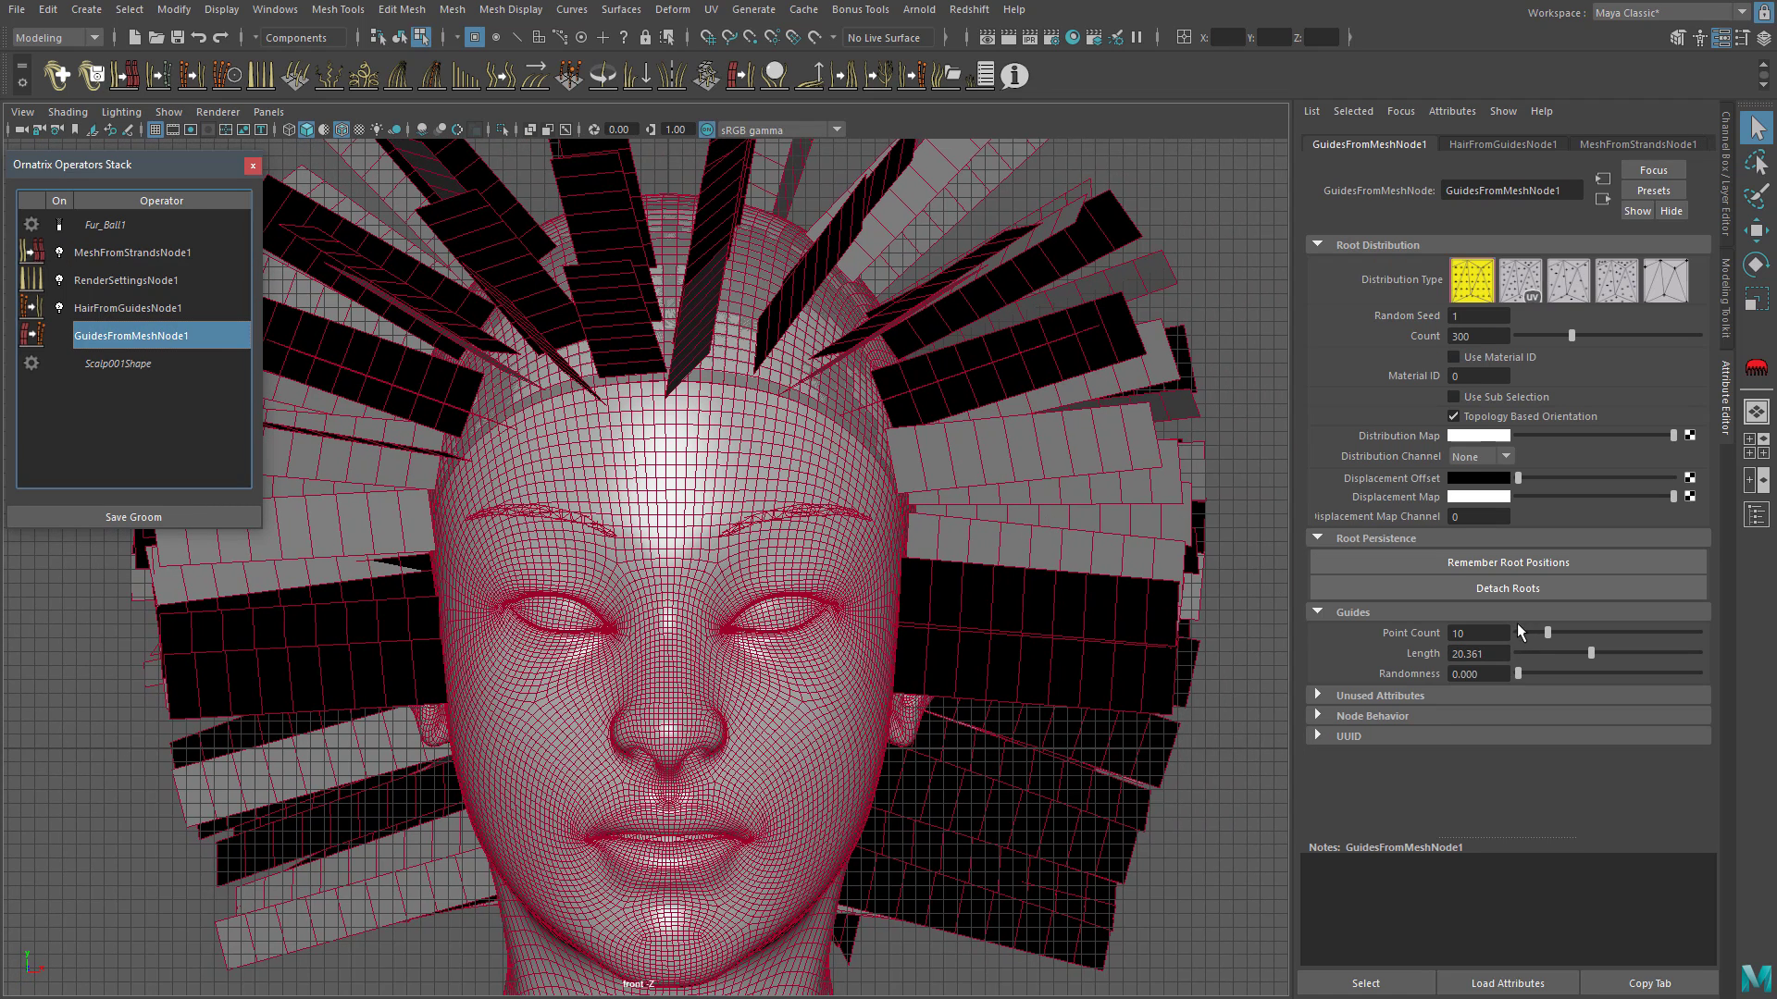
{"action": "left_click_drag", "start_coordinate": [1545, 635], "coordinate": [1532, 628]}
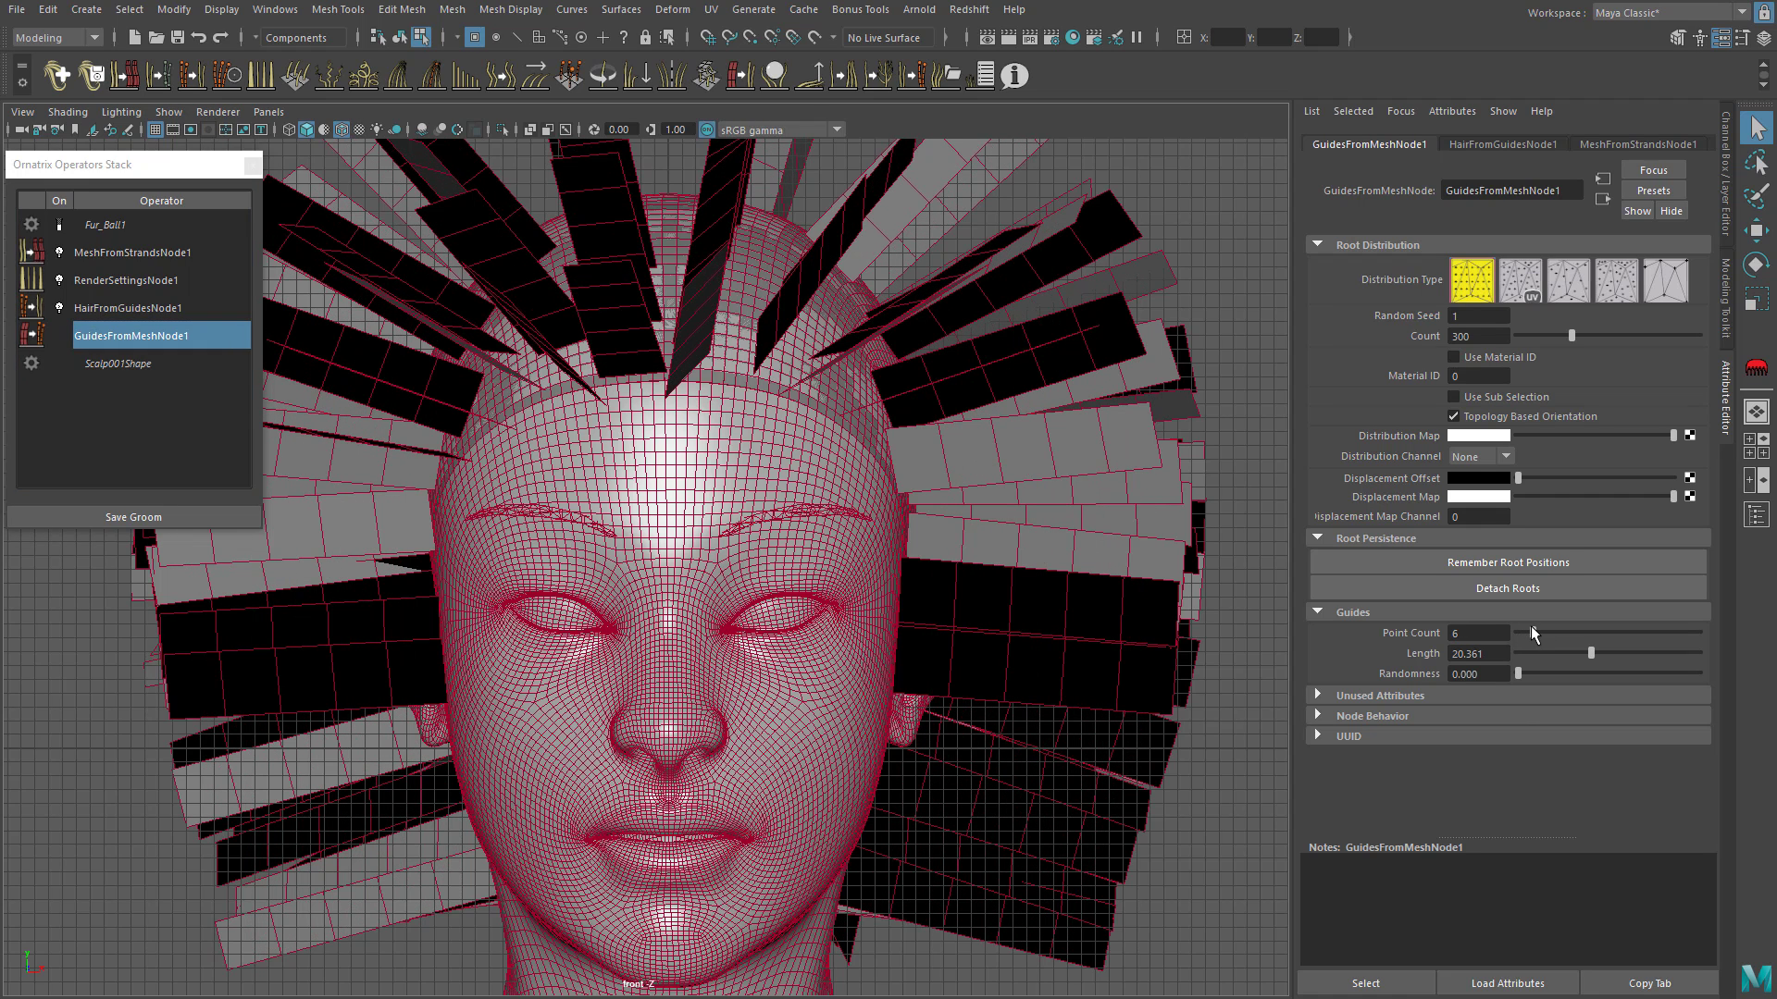
{"action": "right_click_drag", "start_coordinate": [1113, 525], "coordinate": [995, 495], "text": "alt"}
{"action": "middle_click_drag", "start_coordinate": [1022, 482], "coordinate": [1072, 484], "text": "alt"}
{"action": "left_click", "coordinate": [137, 324]}
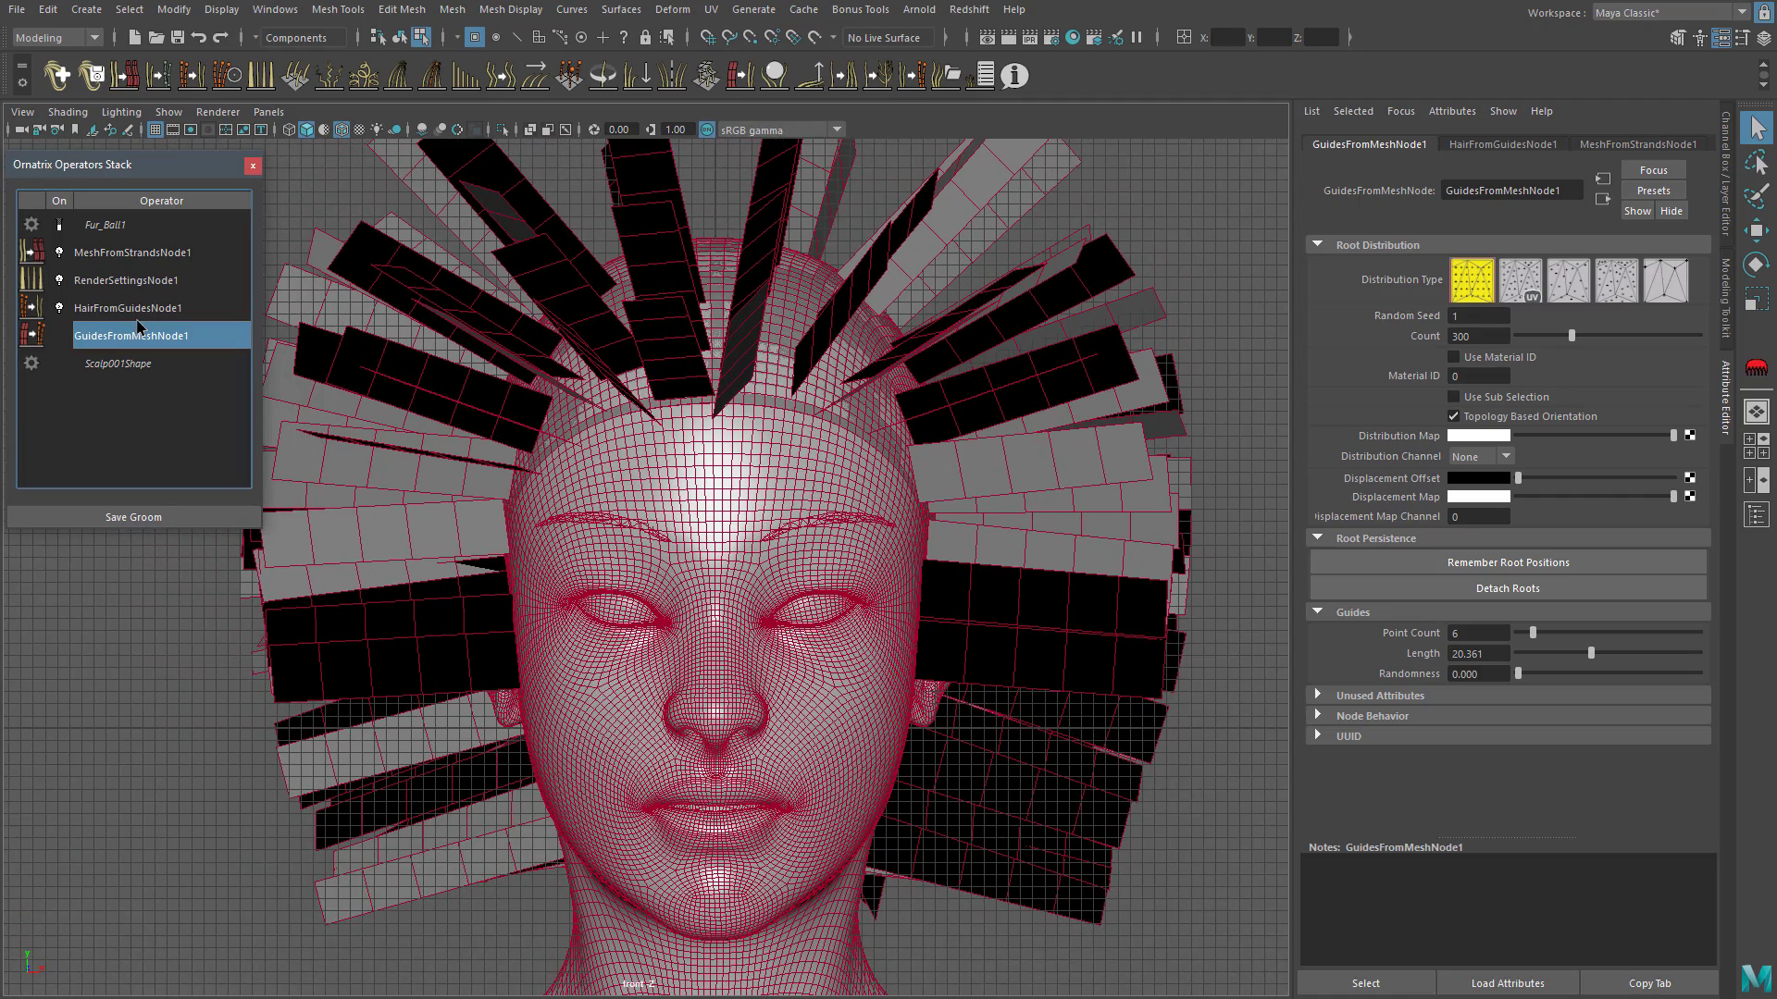
Step: Set the Side Count of MeshFromStrandsNode1 to 3
{"action": "left_click", "coordinate": [139, 254]}
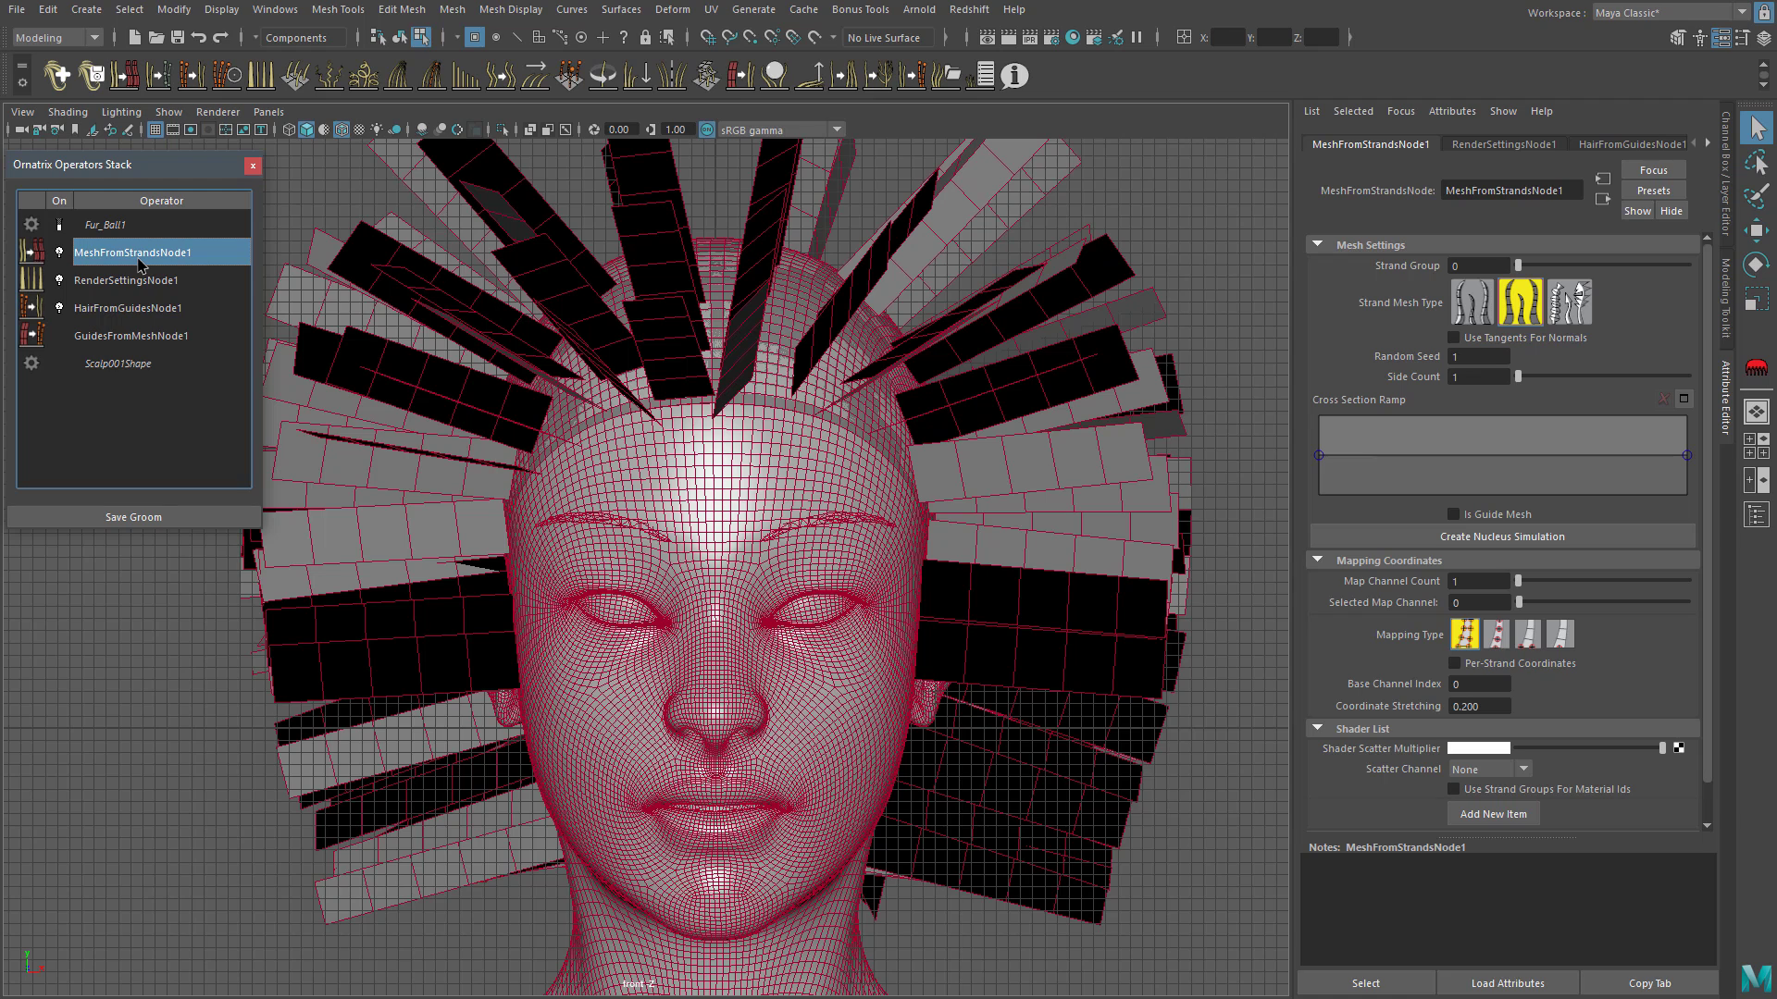
{"action": "left_click", "coordinate": [1520, 371]}
{"action": "left_click_drag", "start_coordinate": [1527, 374], "coordinate": [1553, 380]}
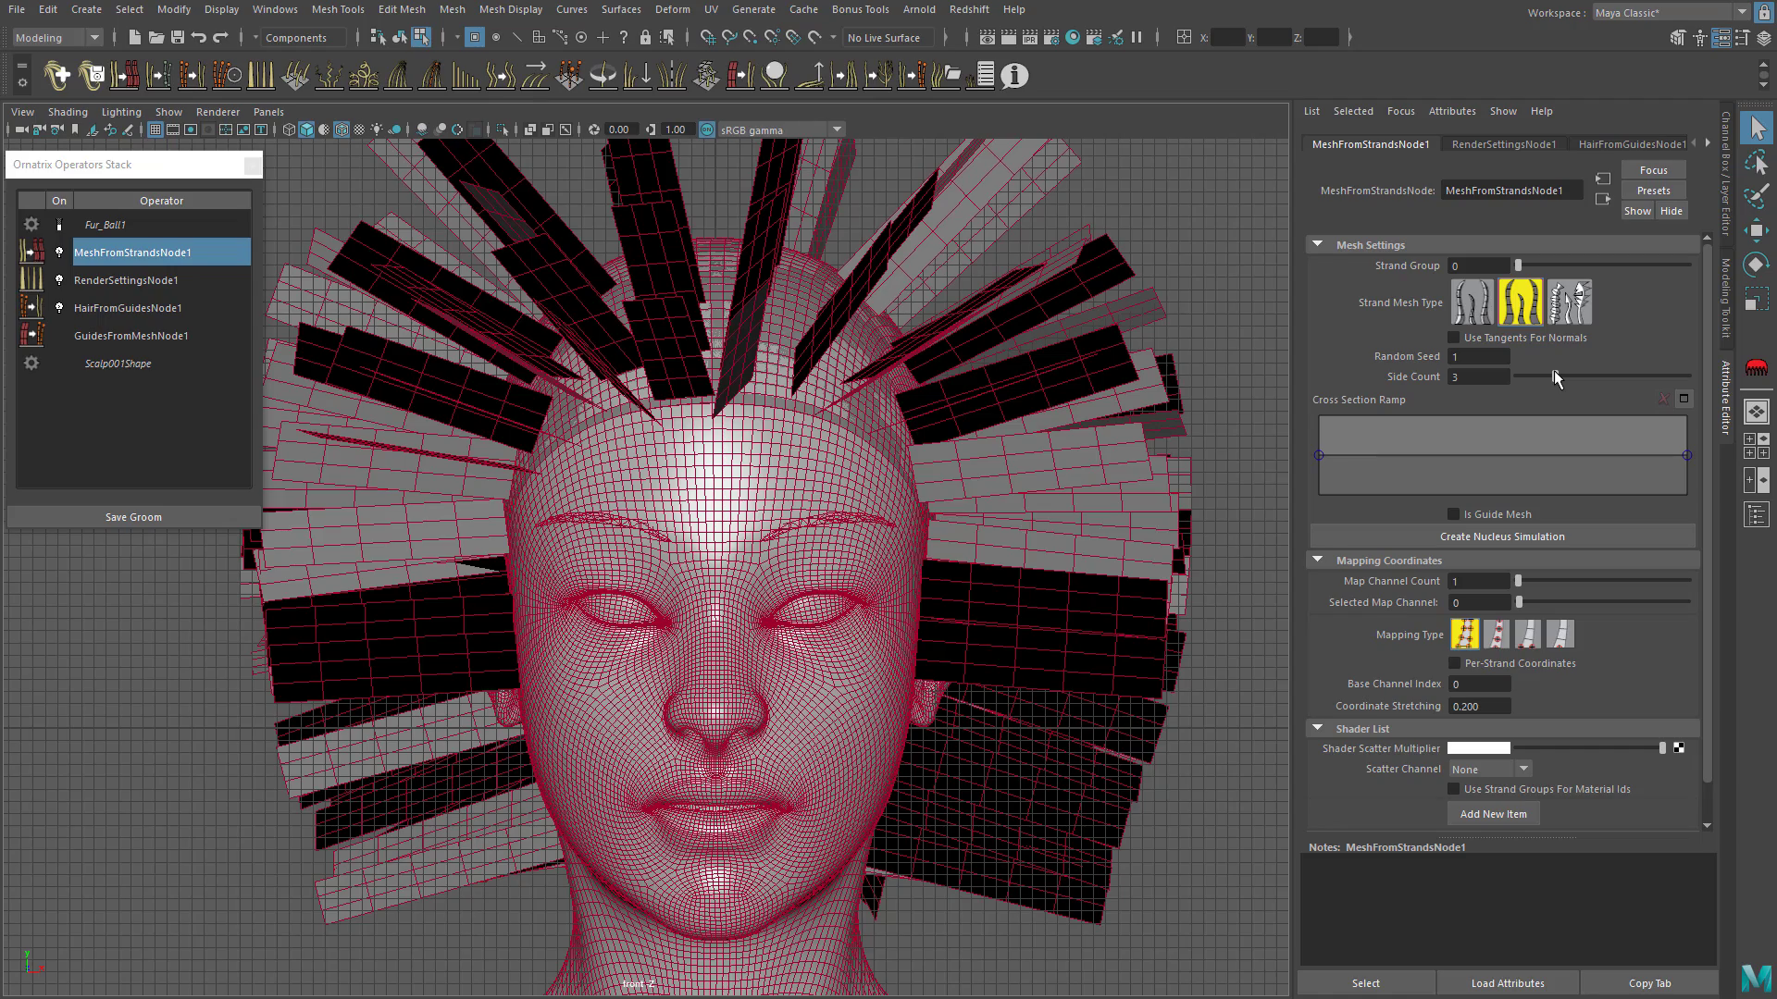
{"action": "right_click_drag", "start_coordinate": [954, 448], "coordinate": [883, 436], "text": "alt"}
Step: Switch to the perspective view and display wireframe on the shaded head and hair strips
{"action": "key", "text": "space"}
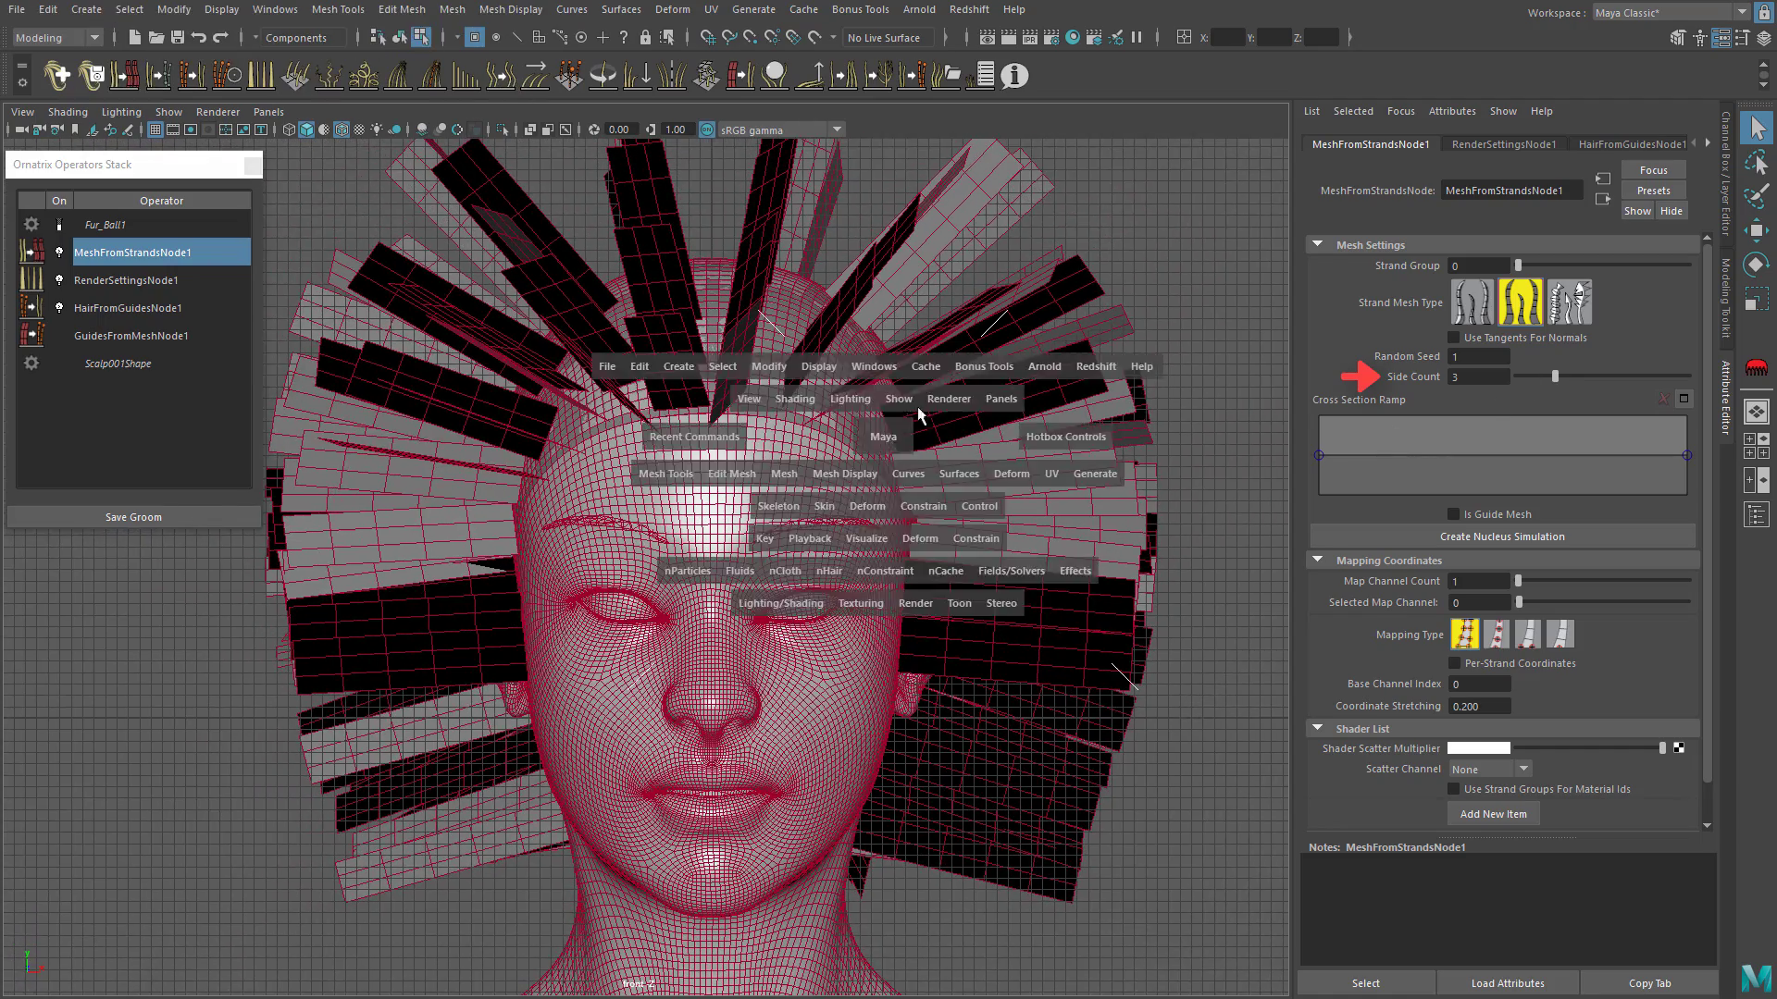
{"action": "key", "text": "space"}
{"action": "left_click_drag", "start_coordinate": [904, 396], "coordinate": [799, 489], "text": "alt"}
{"action": "middle_click_drag", "start_coordinate": [799, 489], "coordinate": [850, 507], "text": "alt"}
{"action": "left_click", "coordinate": [342, 132]}
{"action": "right_click_drag", "start_coordinate": [698, 381], "coordinate": [822, 430], "text": "alt"}
{"action": "middle_click_drag", "start_coordinate": [823, 430], "coordinate": [852, 413], "text": "alt"}
{"action": "left_click_drag", "start_coordinate": [855, 406], "coordinate": [840, 427], "text": "alt"}
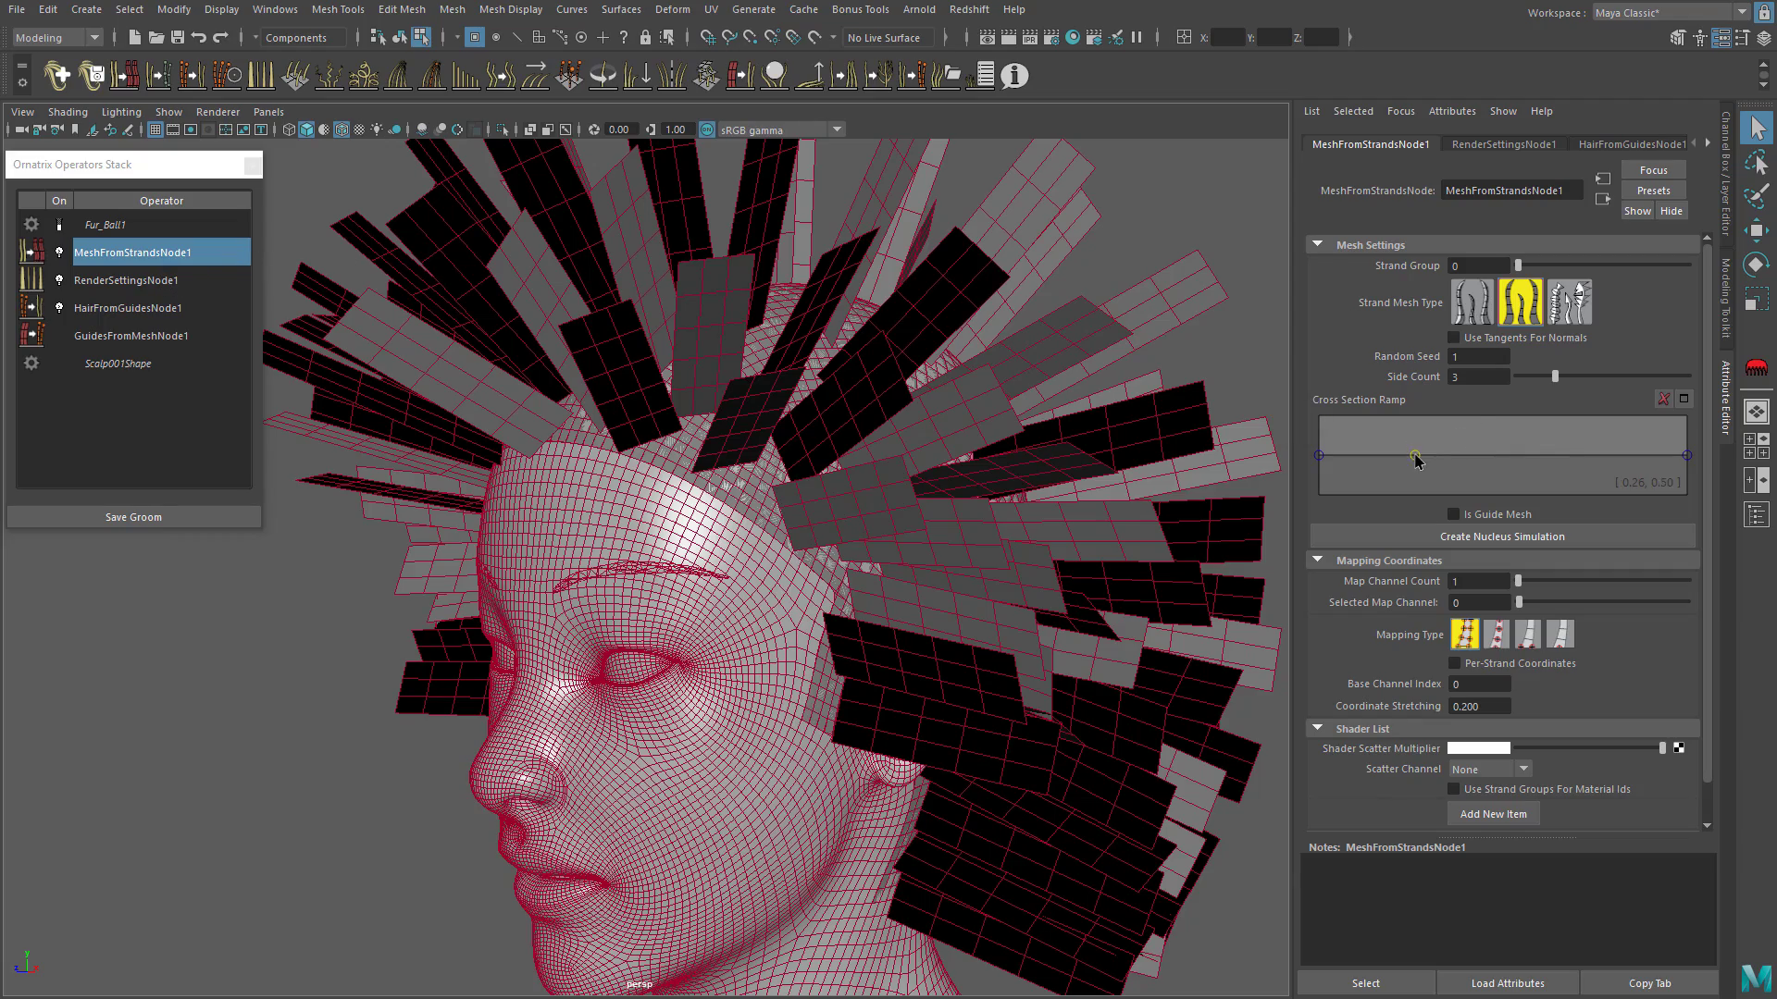
Step: Arch the Cross Section Ramp of MeshFromStrandsNode1 with two inner points at 1.00, lowering both ends, the second to 0.22
{"action": "left_click_drag", "start_coordinate": [1416, 458], "coordinate": [1415, 415]}
{"action": "left_click", "coordinate": [1612, 415]}
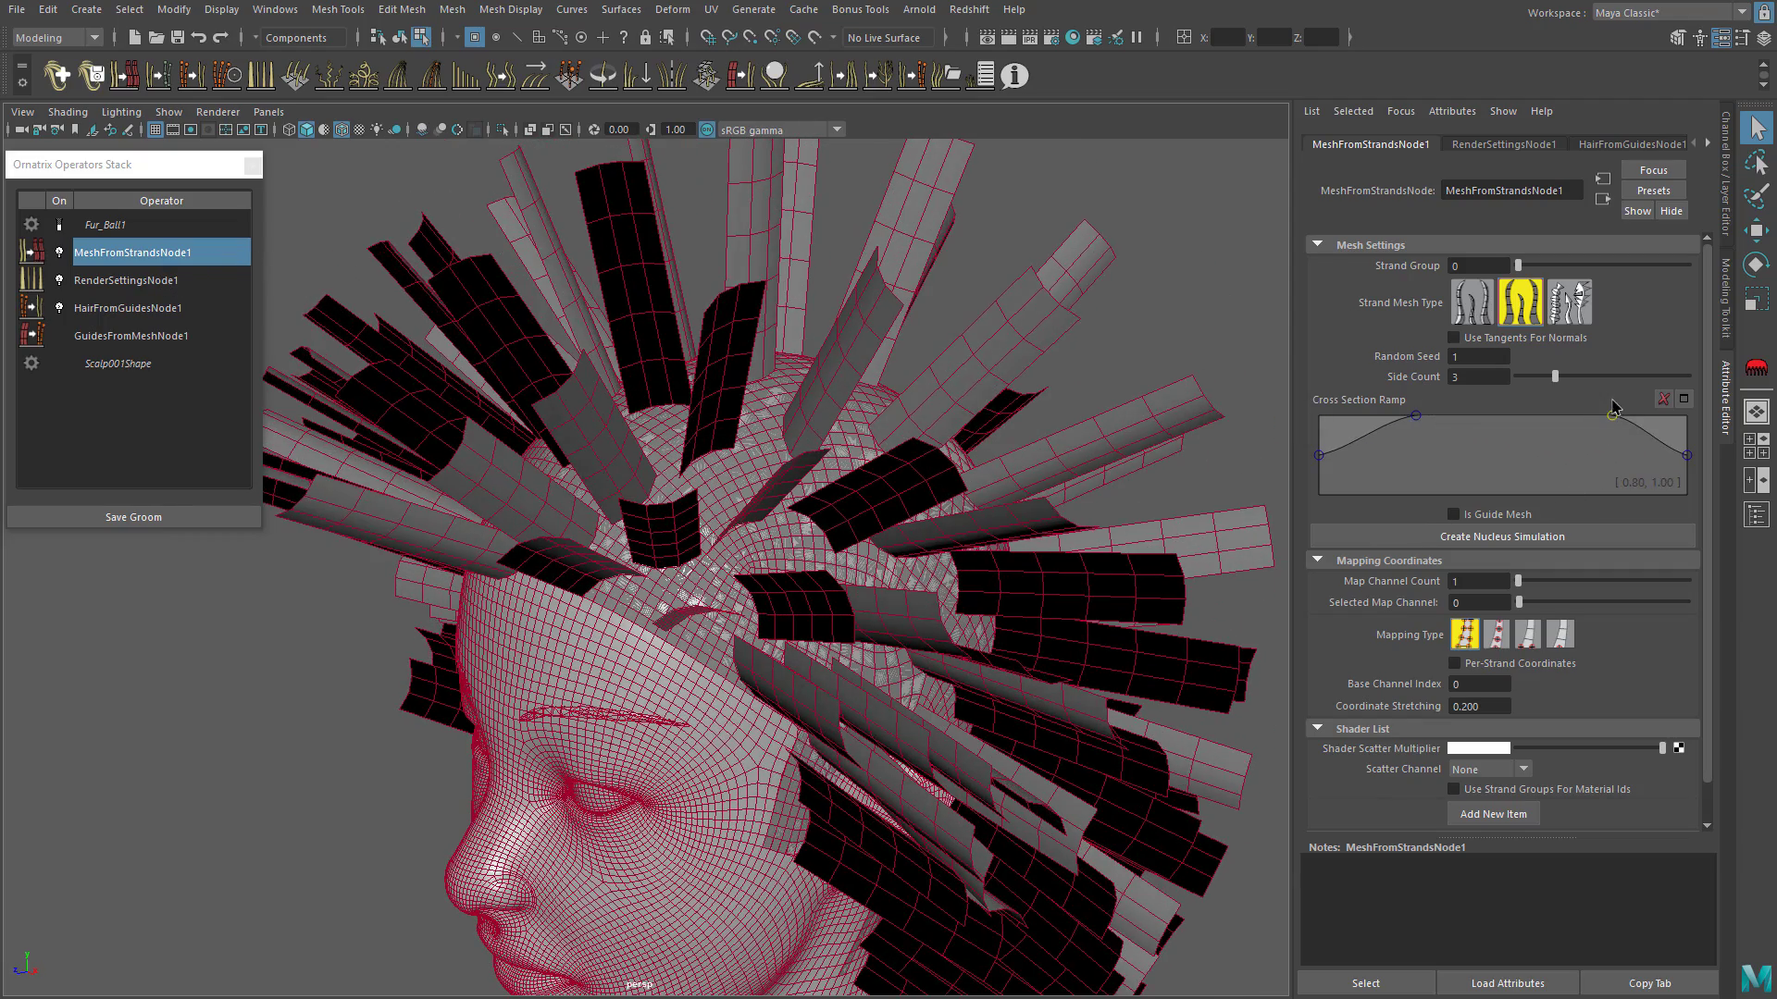
{"action": "left_click_drag", "start_coordinate": [1319, 456], "coordinate": [1319, 487]}
{"action": "left_click_drag", "start_coordinate": [1687, 455], "coordinate": [1687, 477]}
{"action": "mouse_move", "coordinate": [903, 432]}
{"action": "left_mouse_down", "text": "alt"}
{"action": "mouse_move", "coordinate": [821, 403]}
{"action": "mouse_move", "coordinate": [904, 424]}
{"action": "left_mouse_up", "text": "alt"}
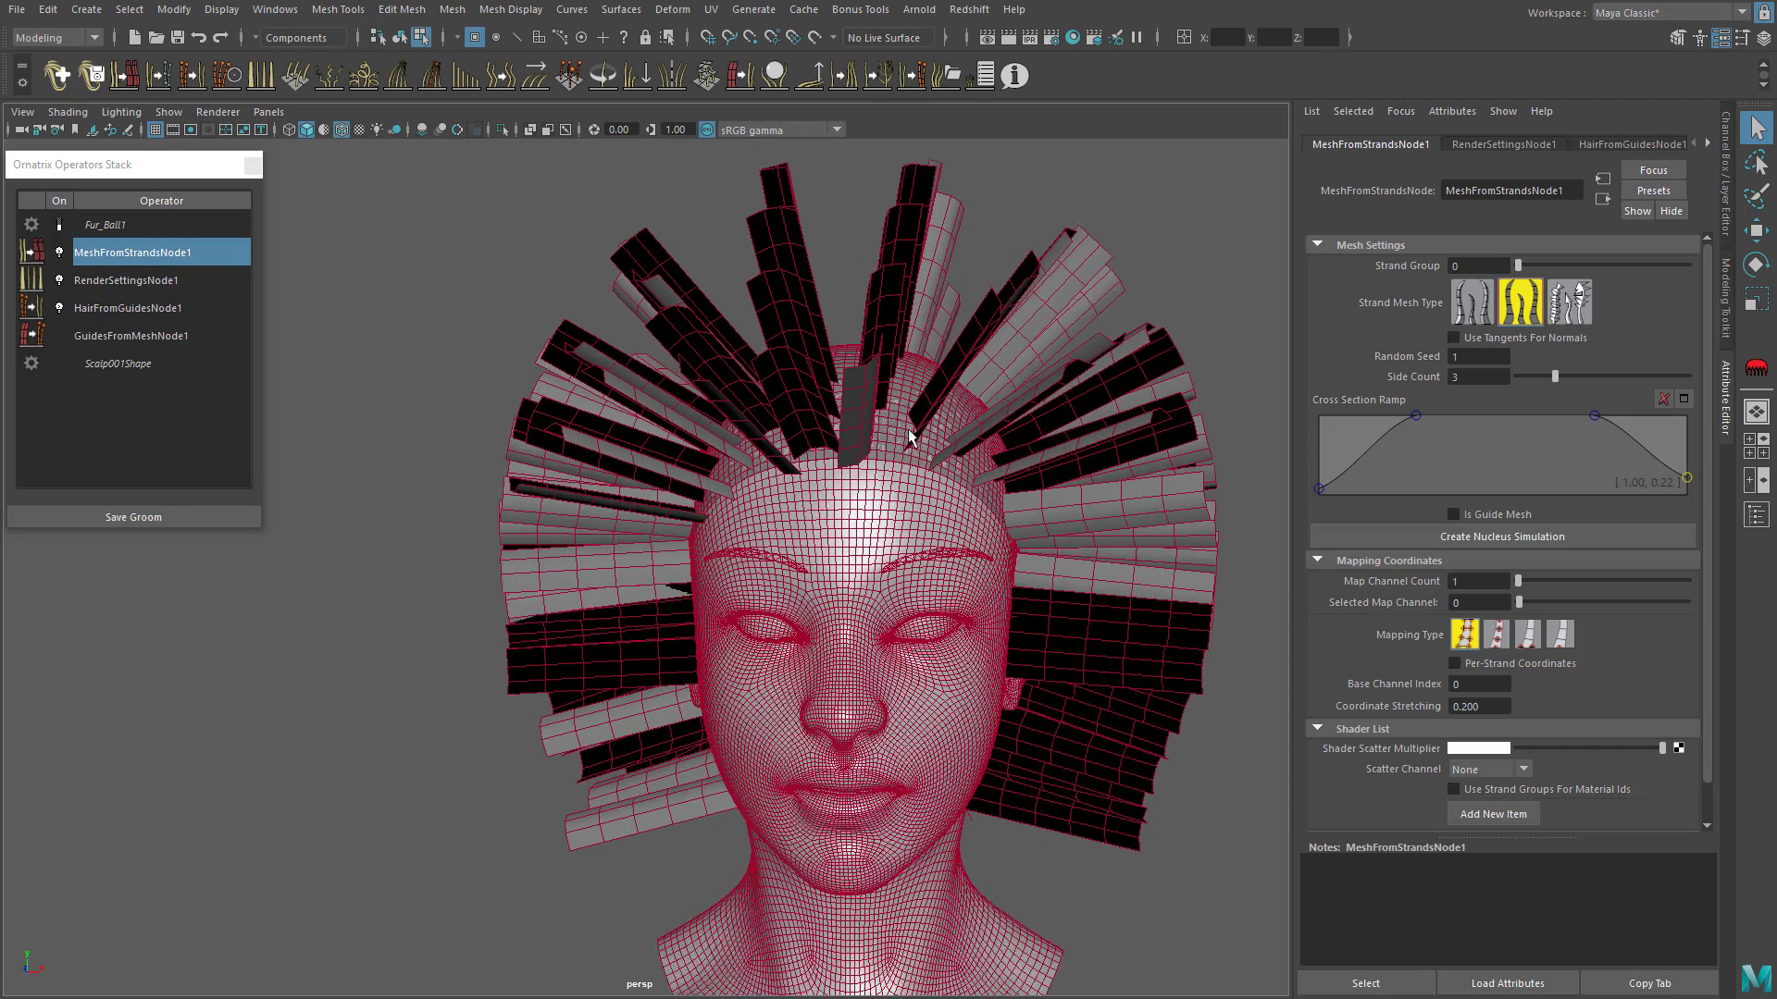
{"action": "scroll", "coordinate": [904, 424], "scroll_direction": "up", "scroll_amount": 3}
Step: Add an Edit Guides operator above GuidesFromMeshNode1 and activate its brush mode
{"action": "left_click", "coordinate": [153, 336]}
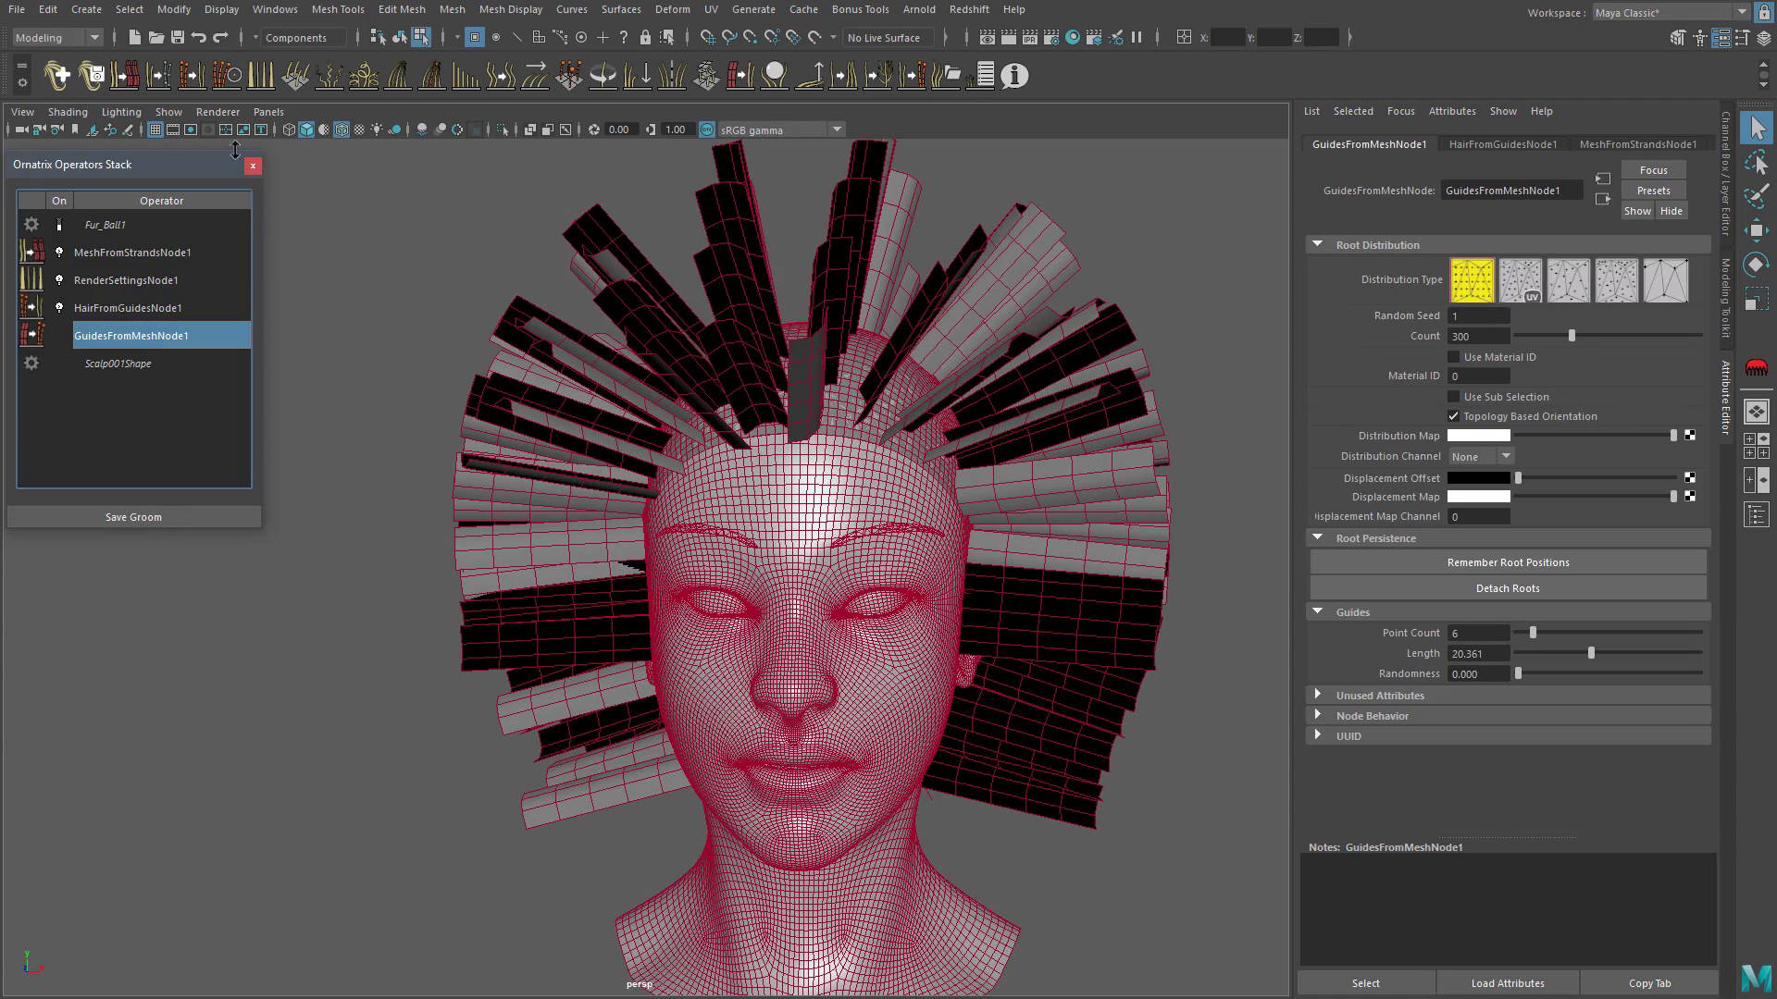
{"action": "left_click", "coordinate": [229, 84]}
{"action": "left_click", "coordinate": [1522, 270]}
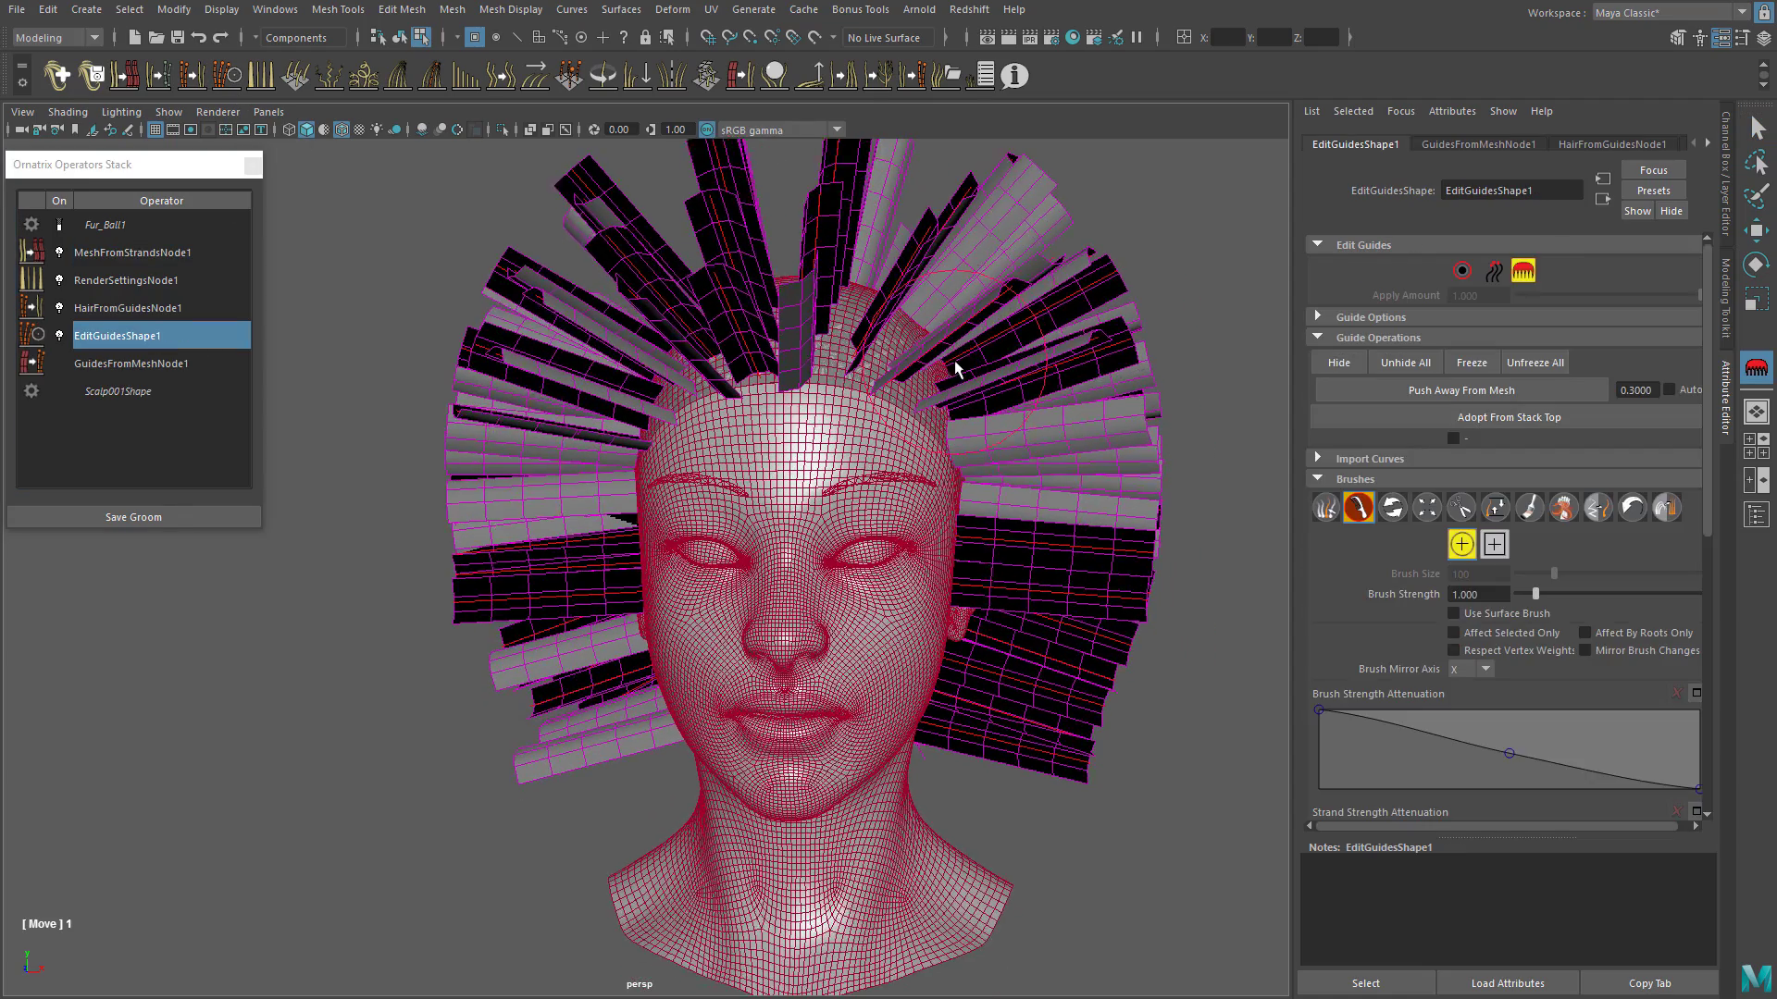
Step: With Mirror Brush Changes enabled, sweep the hair strips down around the head using the Move brush
{"action": "mouse_move", "coordinate": [911, 227]}
{"action": "left_mouse_down"}
{"action": "mouse_move", "coordinate": [1040, 682]}
{"action": "mouse_move", "coordinate": [1004, 824]}
{"action": "left_mouse_up"}
{"action": "left_click_drag", "start_coordinate": [951, 286], "coordinate": [990, 370]}
{"action": "middle_click_drag", "start_coordinate": [847, 184], "coordinate": [870, 289], "text": "alt"}
{"action": "left_click_drag", "start_coordinate": [870, 289], "coordinate": [983, 468]}
{"action": "left_click_drag", "start_coordinate": [983, 467], "coordinate": [805, 417], "text": "alt"}
{"action": "mouse_move", "coordinate": [805, 416]}
{"action": "left_mouse_down"}
{"action": "mouse_move", "coordinate": [900, 434]}
{"action": "mouse_move", "coordinate": [666, 365]}
{"action": "mouse_move", "coordinate": [805, 658]}
{"action": "mouse_move", "coordinate": [1011, 516]}
{"action": "mouse_move", "coordinate": [838, 412]}
{"action": "left_mouse_up"}
{"action": "middle_click_drag", "start_coordinate": [838, 412], "coordinate": [823, 486], "text": "alt"}
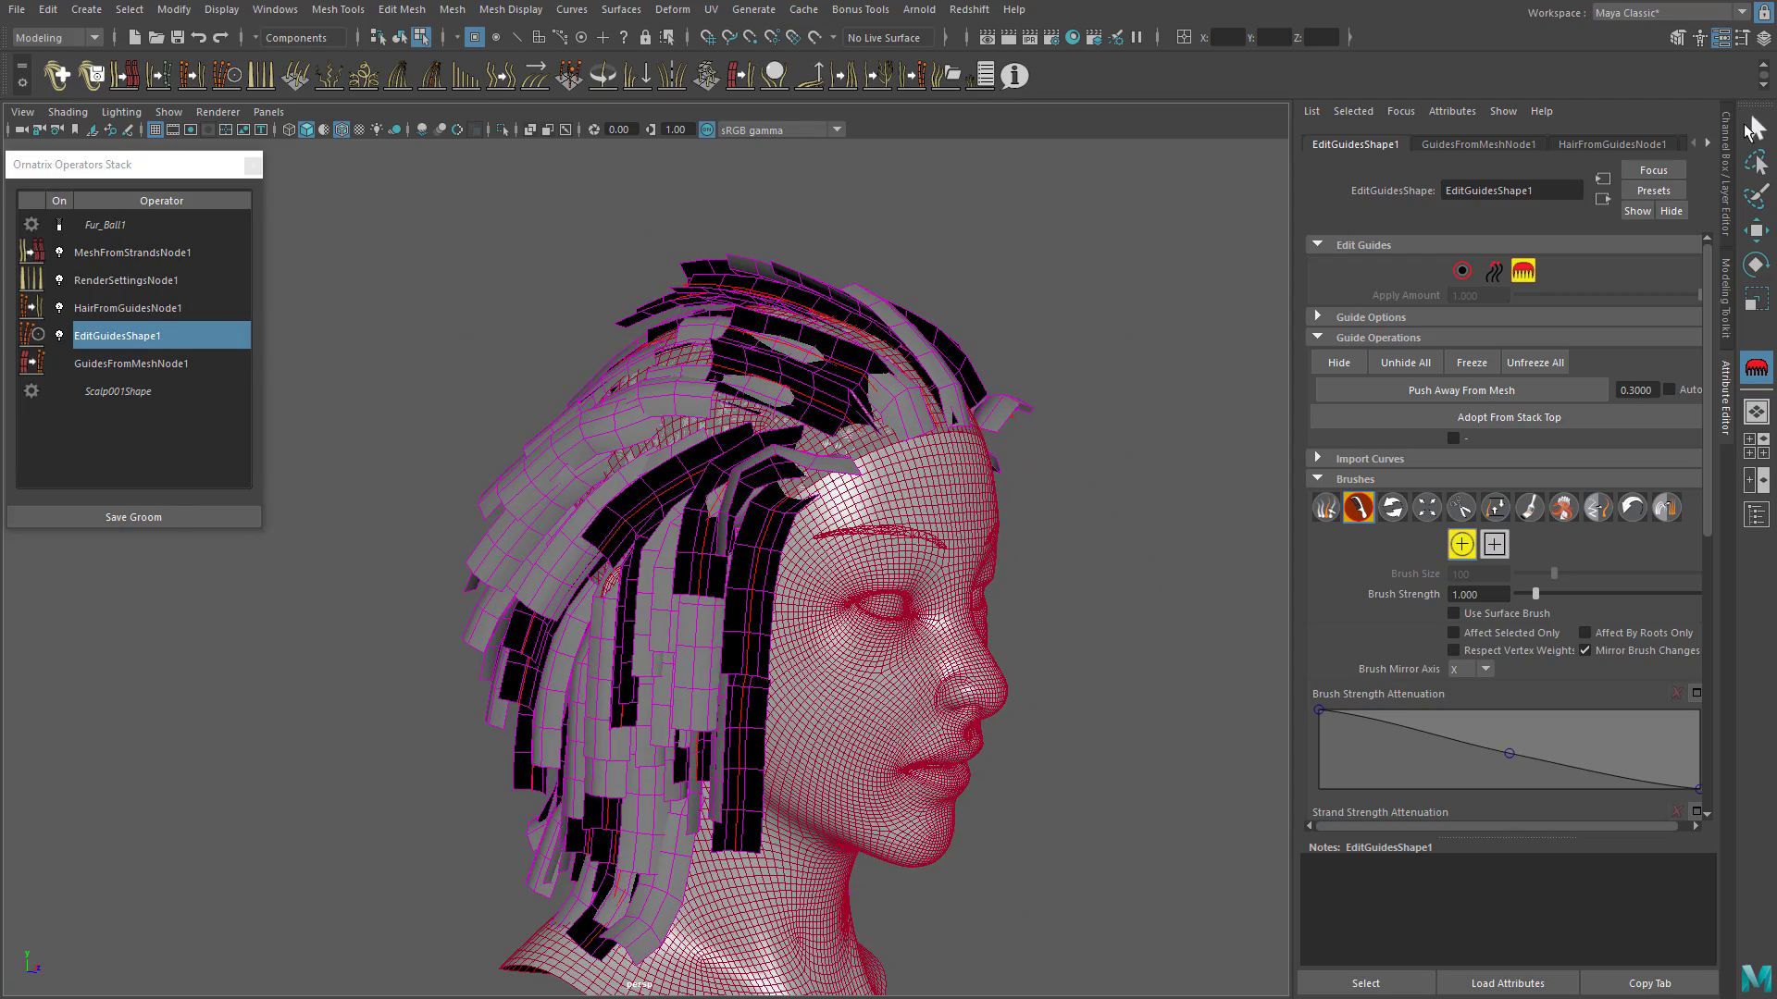
Step: Add a Rotate operator directly above RenderSettingsNode1 in the stack
{"action": "left_click", "coordinate": [153, 285]}
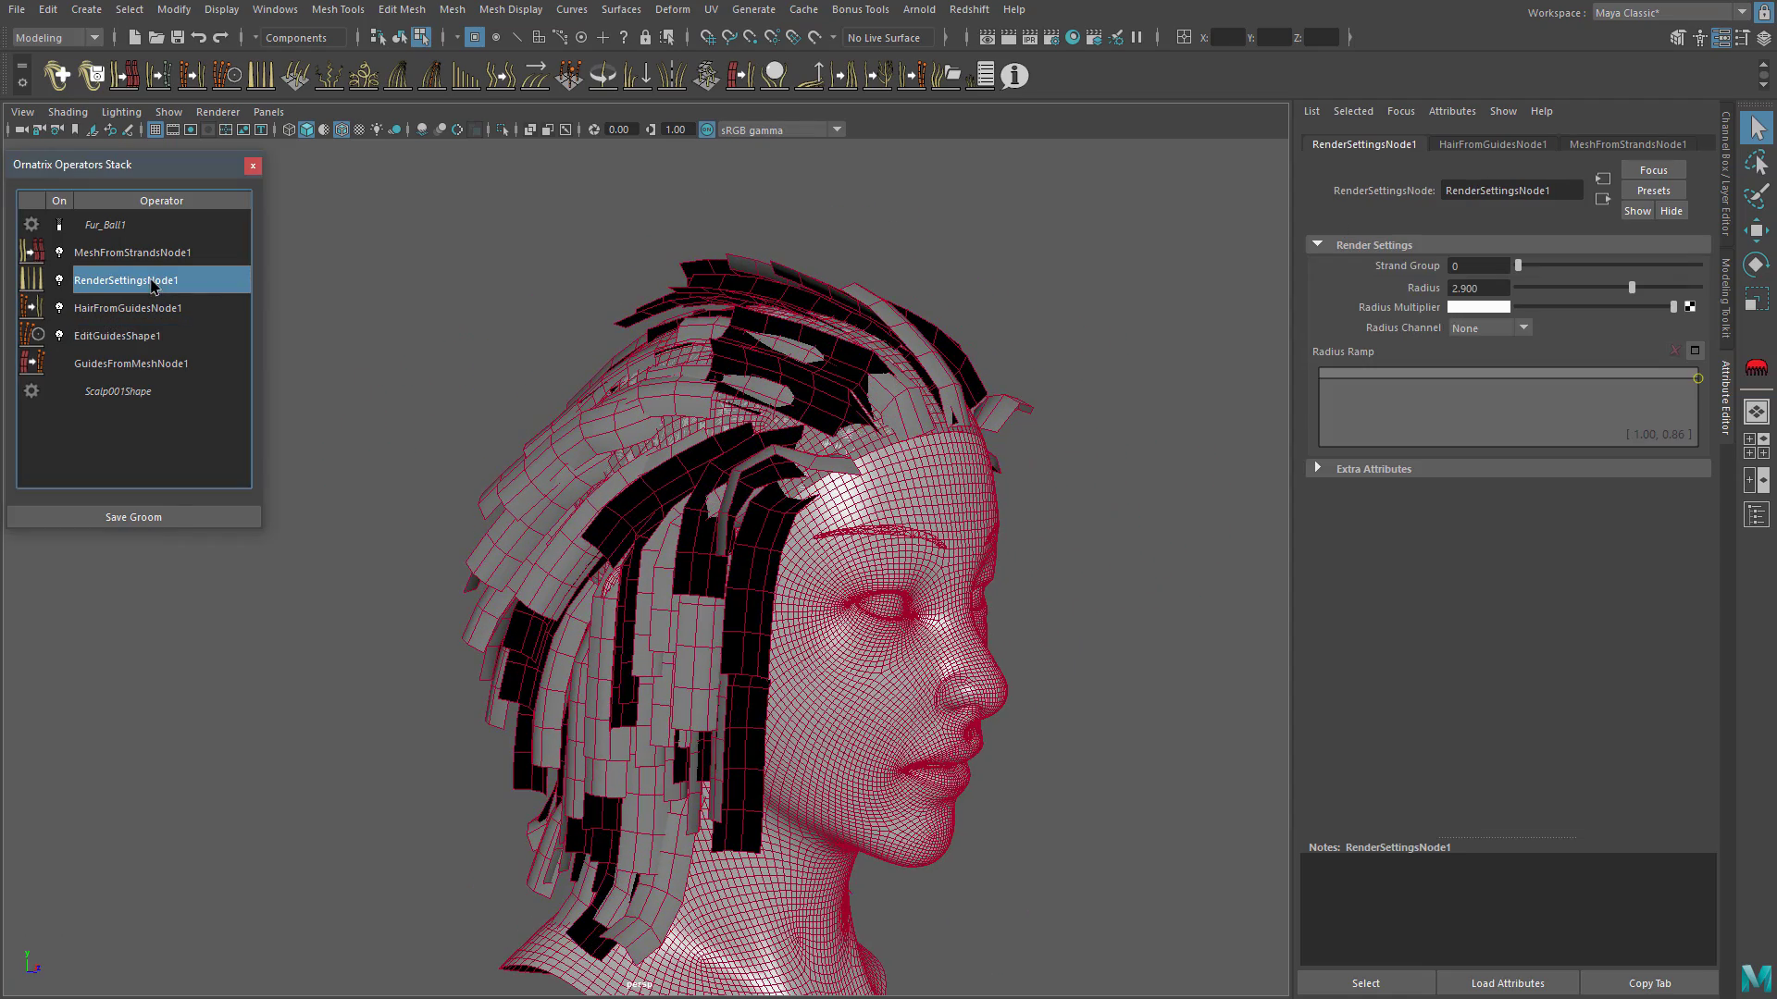
{"action": "left_click", "coordinate": [603, 85]}
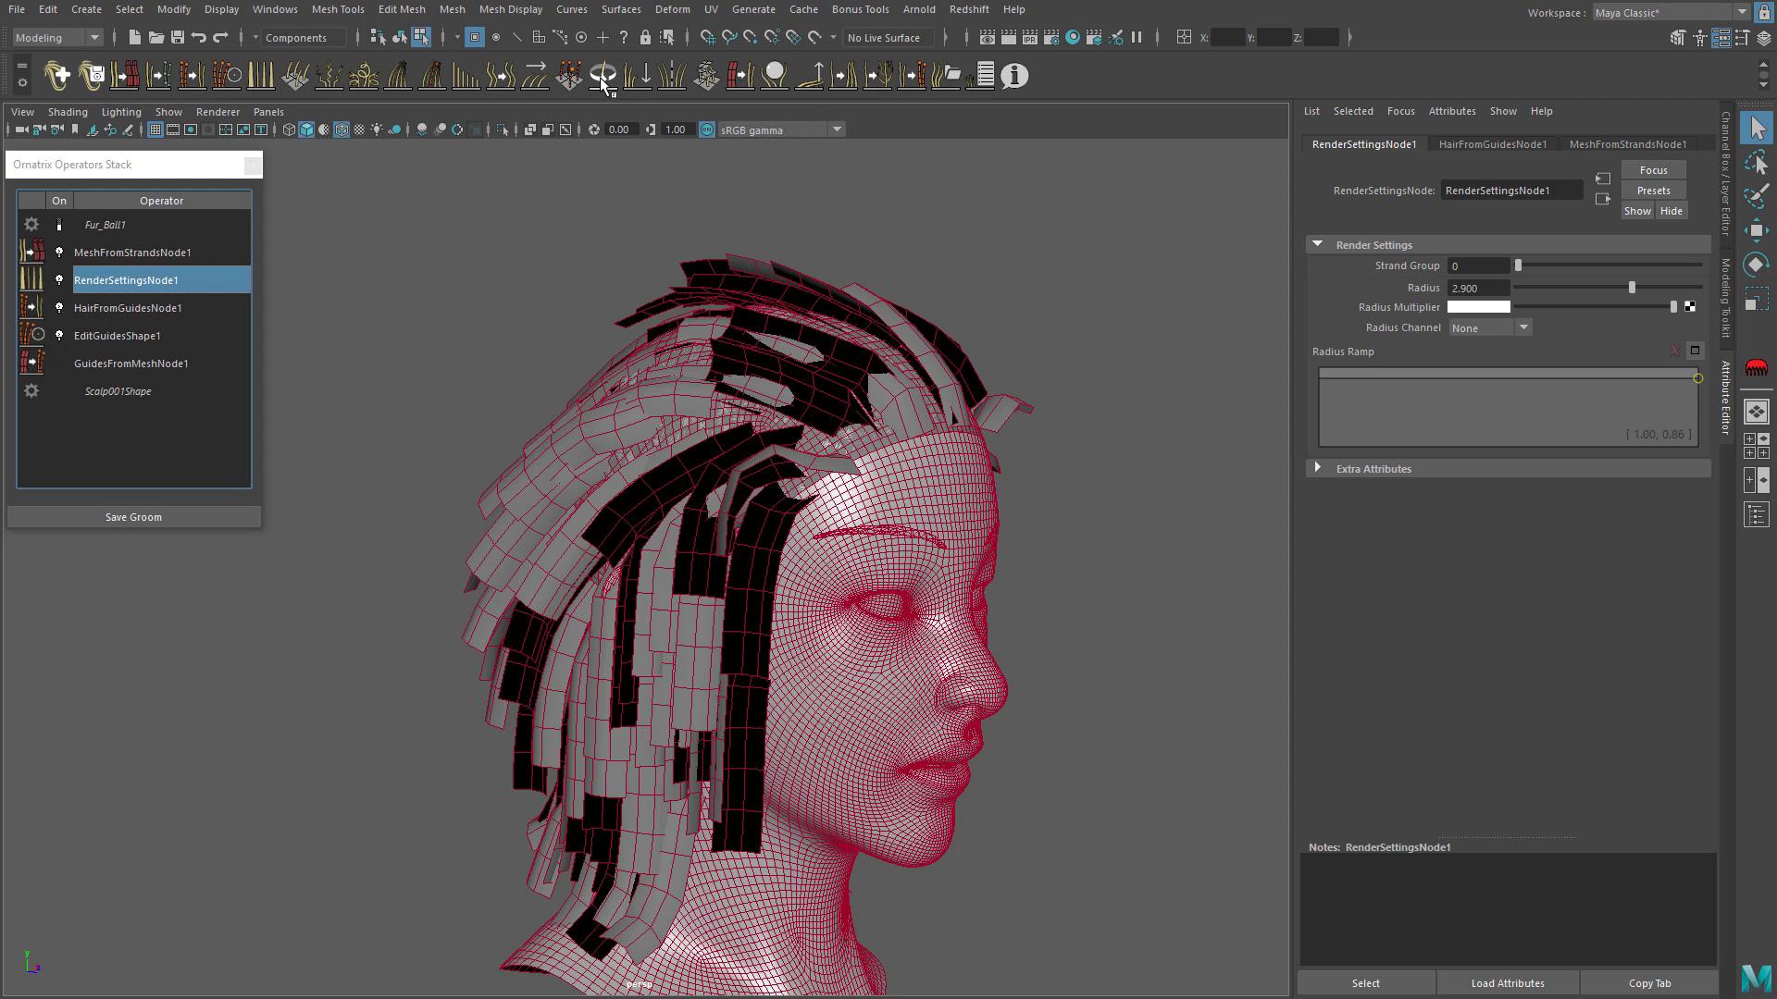
{"action": "left_click", "coordinate": [602, 79]}
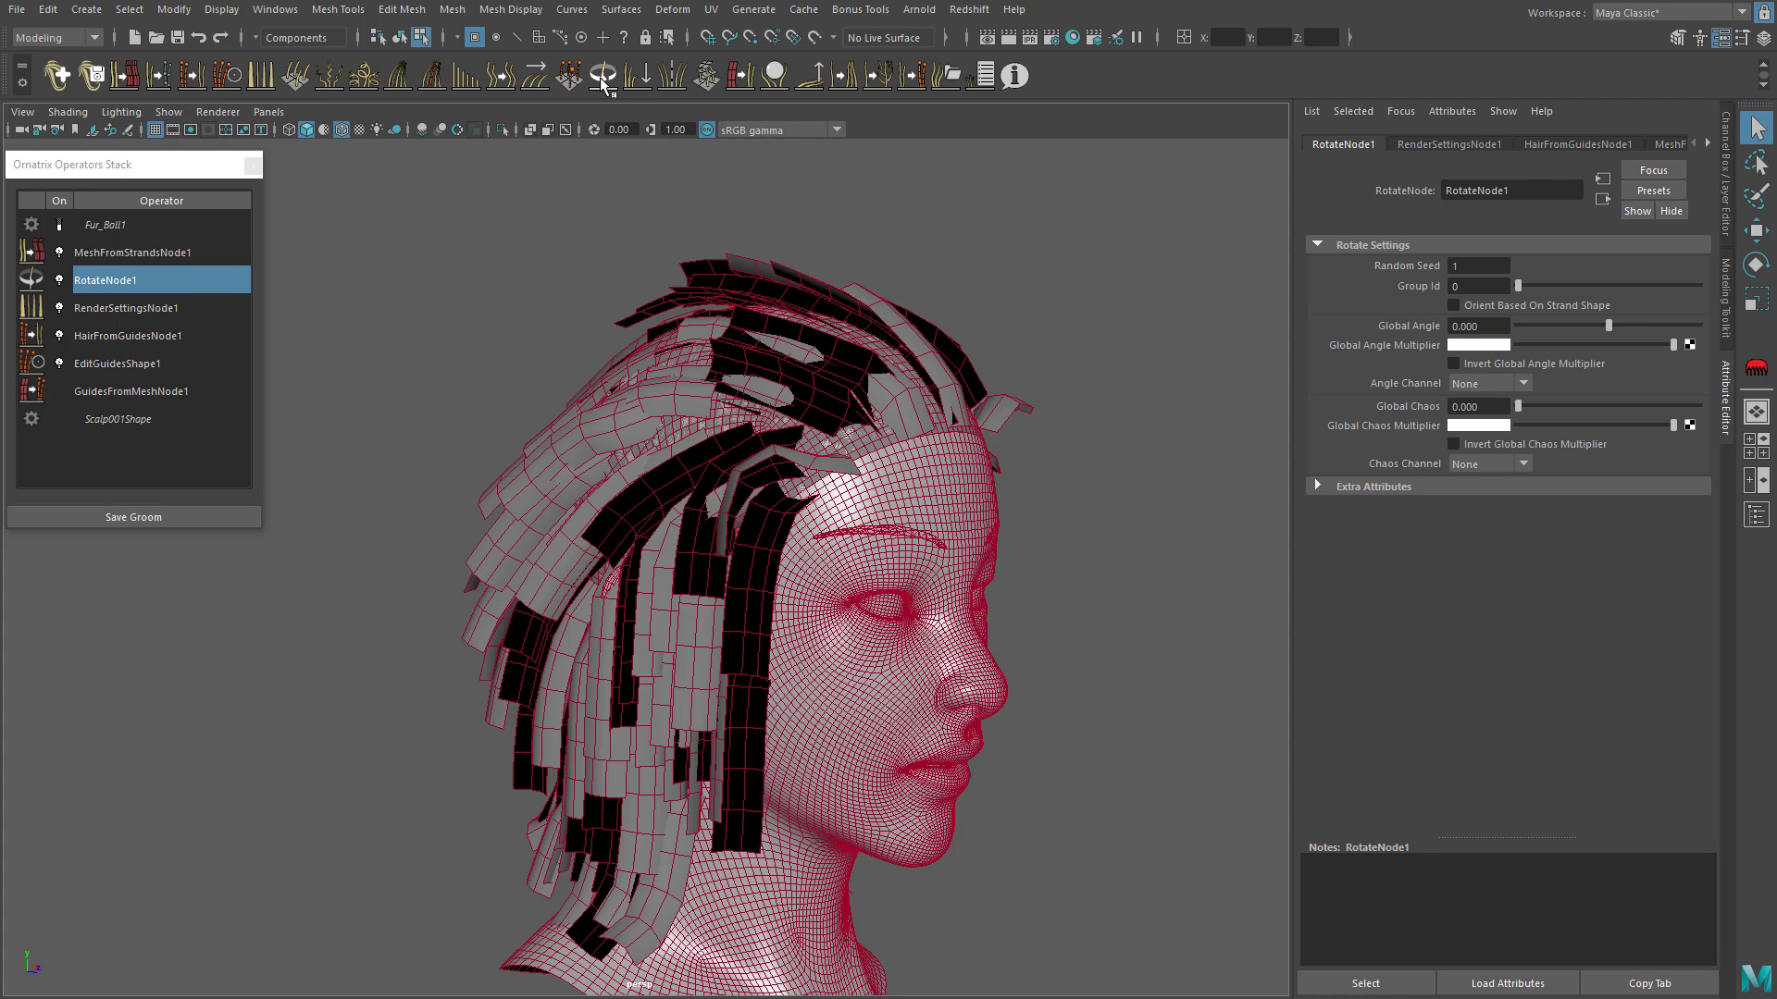
{"action": "left_click_drag", "start_coordinate": [953, 339], "coordinate": [1008, 351], "text": "alt"}
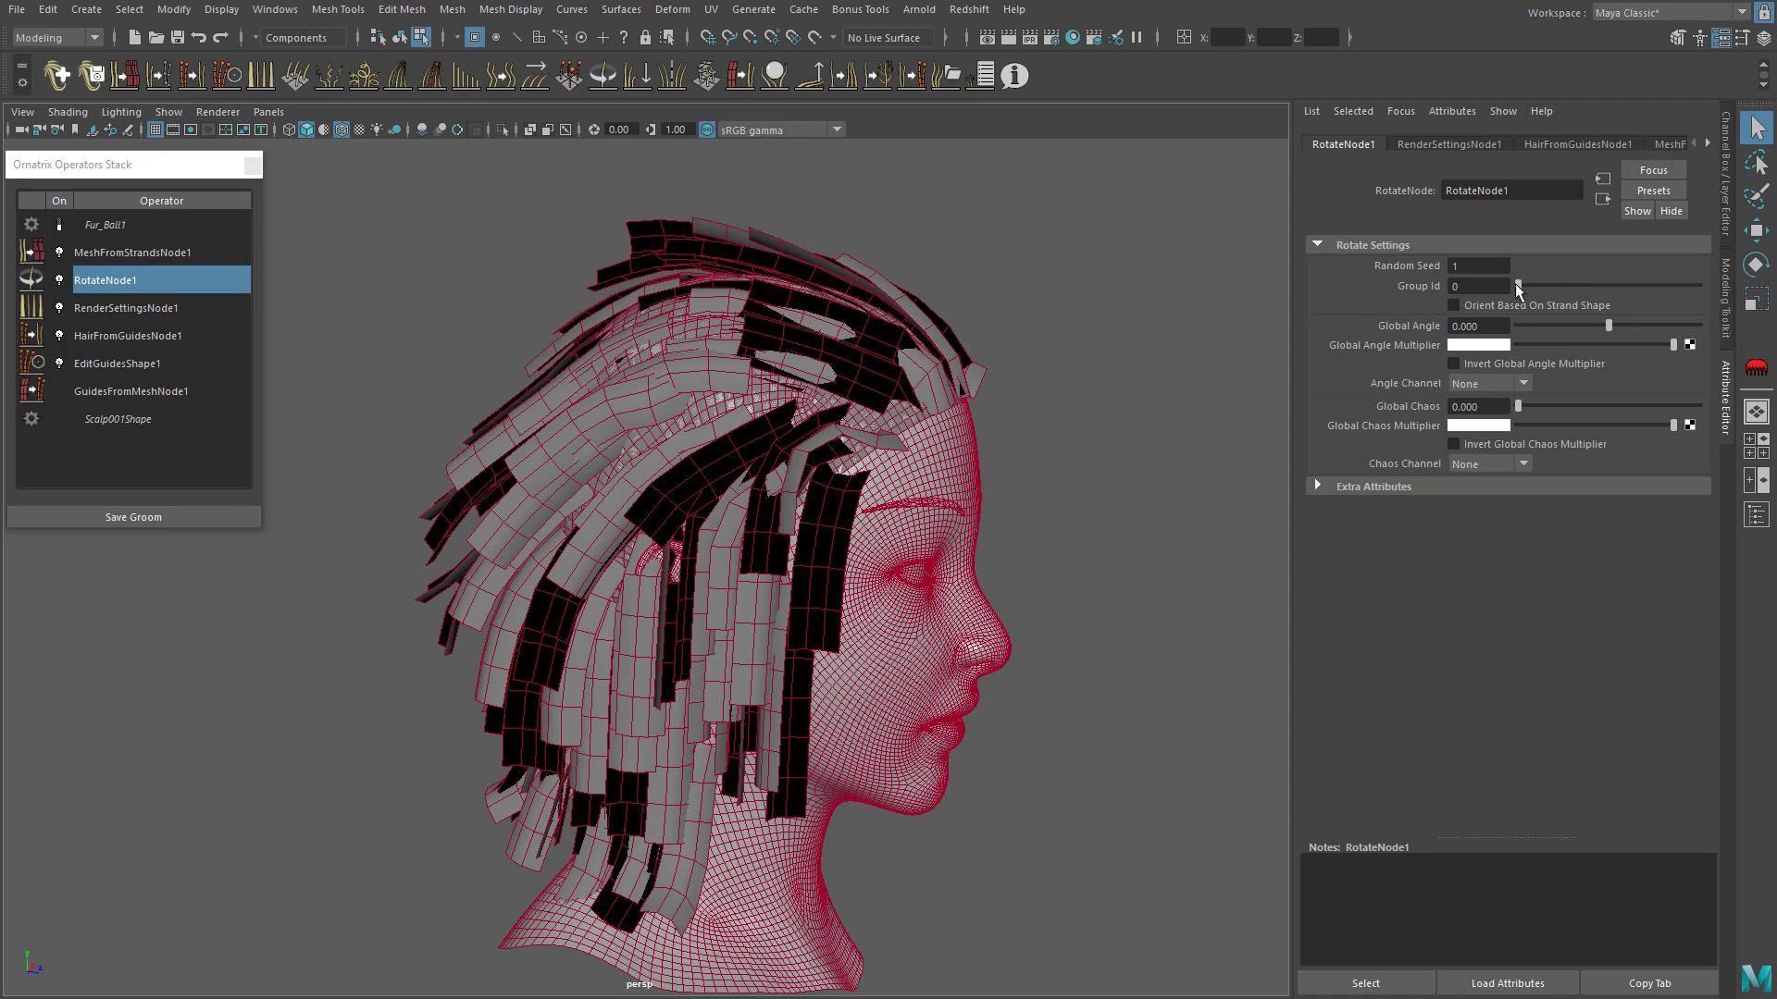
Step: Enable Orient Based On Strand Shape on RotateNode1 and increase its Global Angle to turn the hair strips
{"action": "mouse_move", "coordinate": [1609, 326]}
{"action": "left_mouse_down"}
{"action": "mouse_move", "coordinate": [1505, 331]}
{"action": "mouse_move", "coordinate": [1690, 331]}
{"action": "mouse_move", "coordinate": [1594, 325]}
{"action": "mouse_move", "coordinate": [1610, 325]}
{"action": "left_mouse_up"}
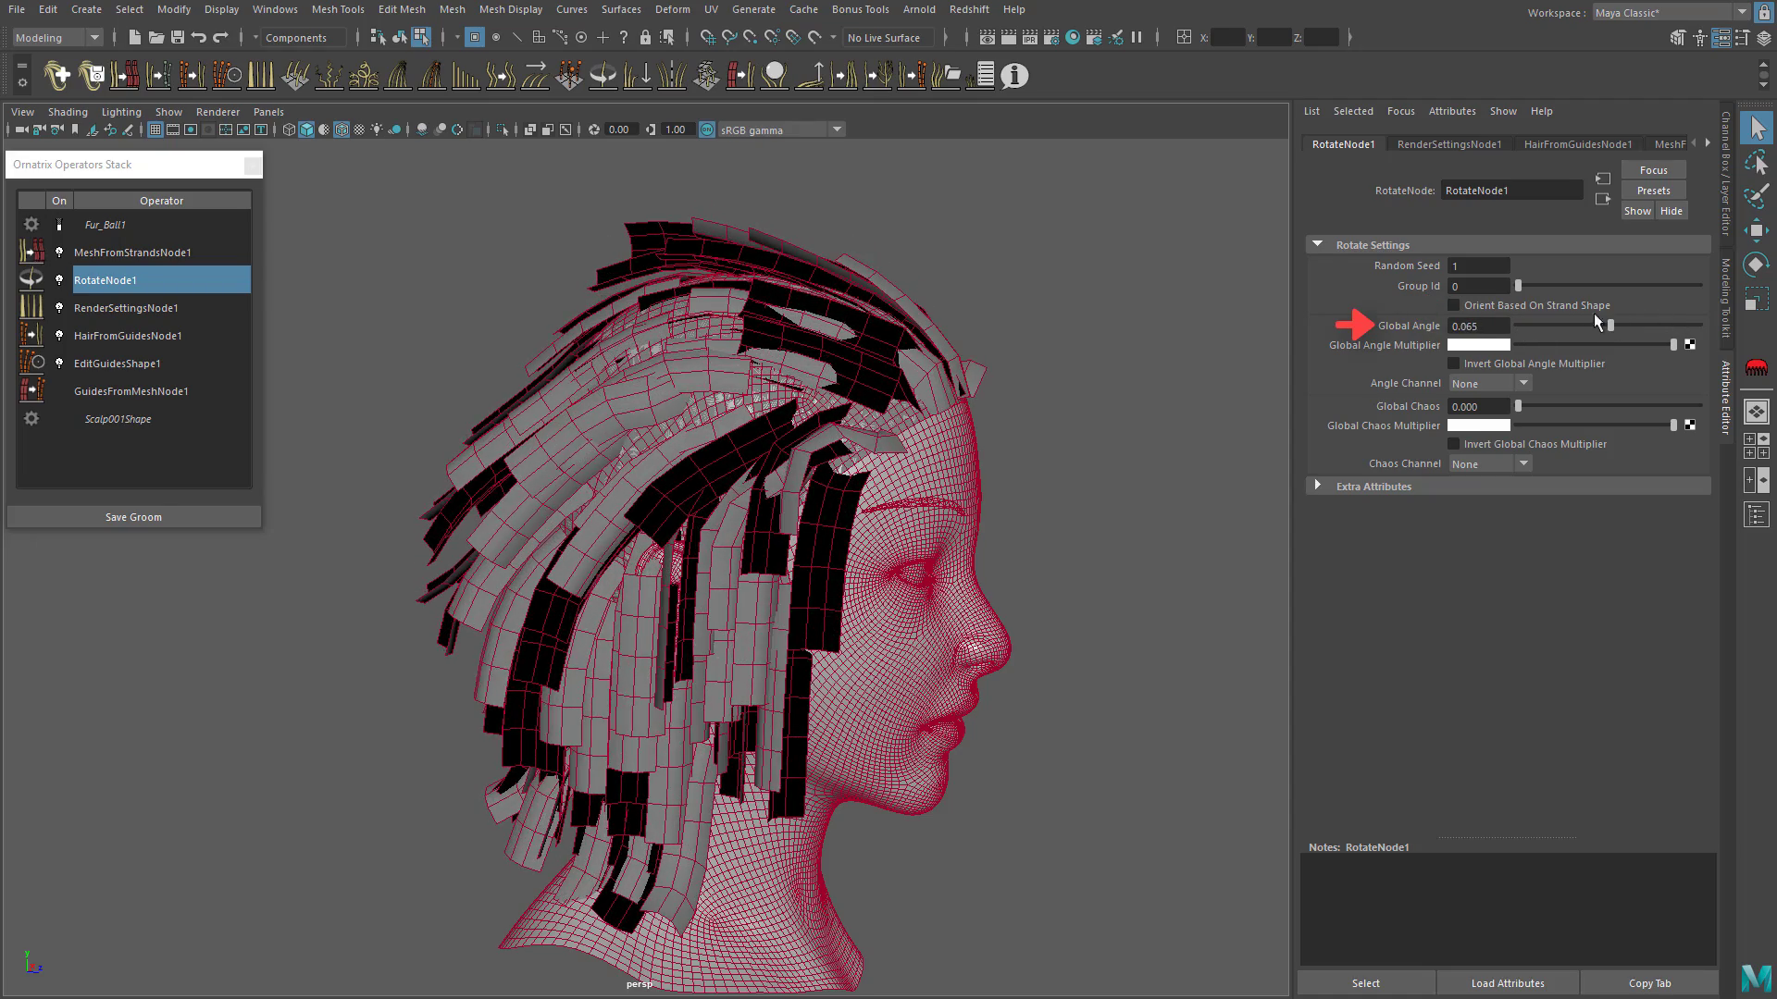
{"action": "left_click", "coordinate": [1496, 306]}
{"action": "left_click_drag", "start_coordinate": [1235, 363], "coordinate": [1043, 381], "text": "alt"}
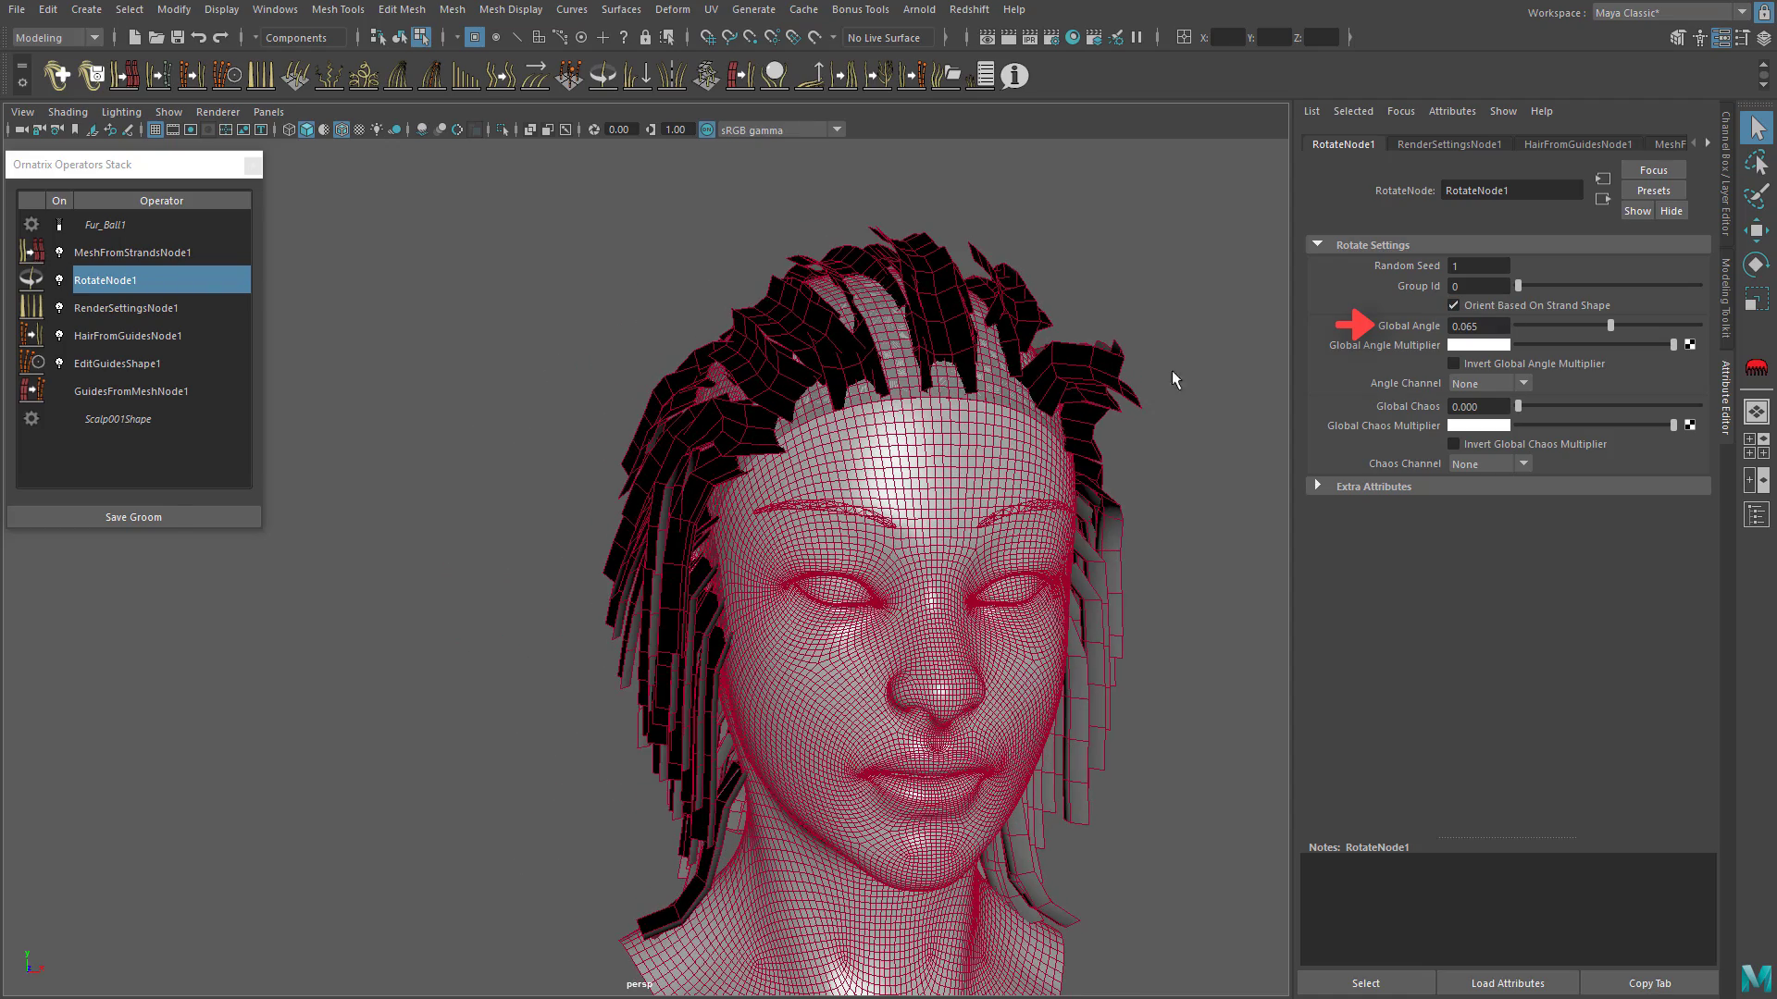
{"action": "left_click_drag", "start_coordinate": [1610, 335], "coordinate": [1737, 337]}
Step: Rotate the hair strip at the temple down along the side of the face with the Rotate Strands tool of EditGuidesShape1
{"action": "left_click_drag", "start_coordinate": [1042, 422], "coordinate": [987, 468], "text": "alt"}
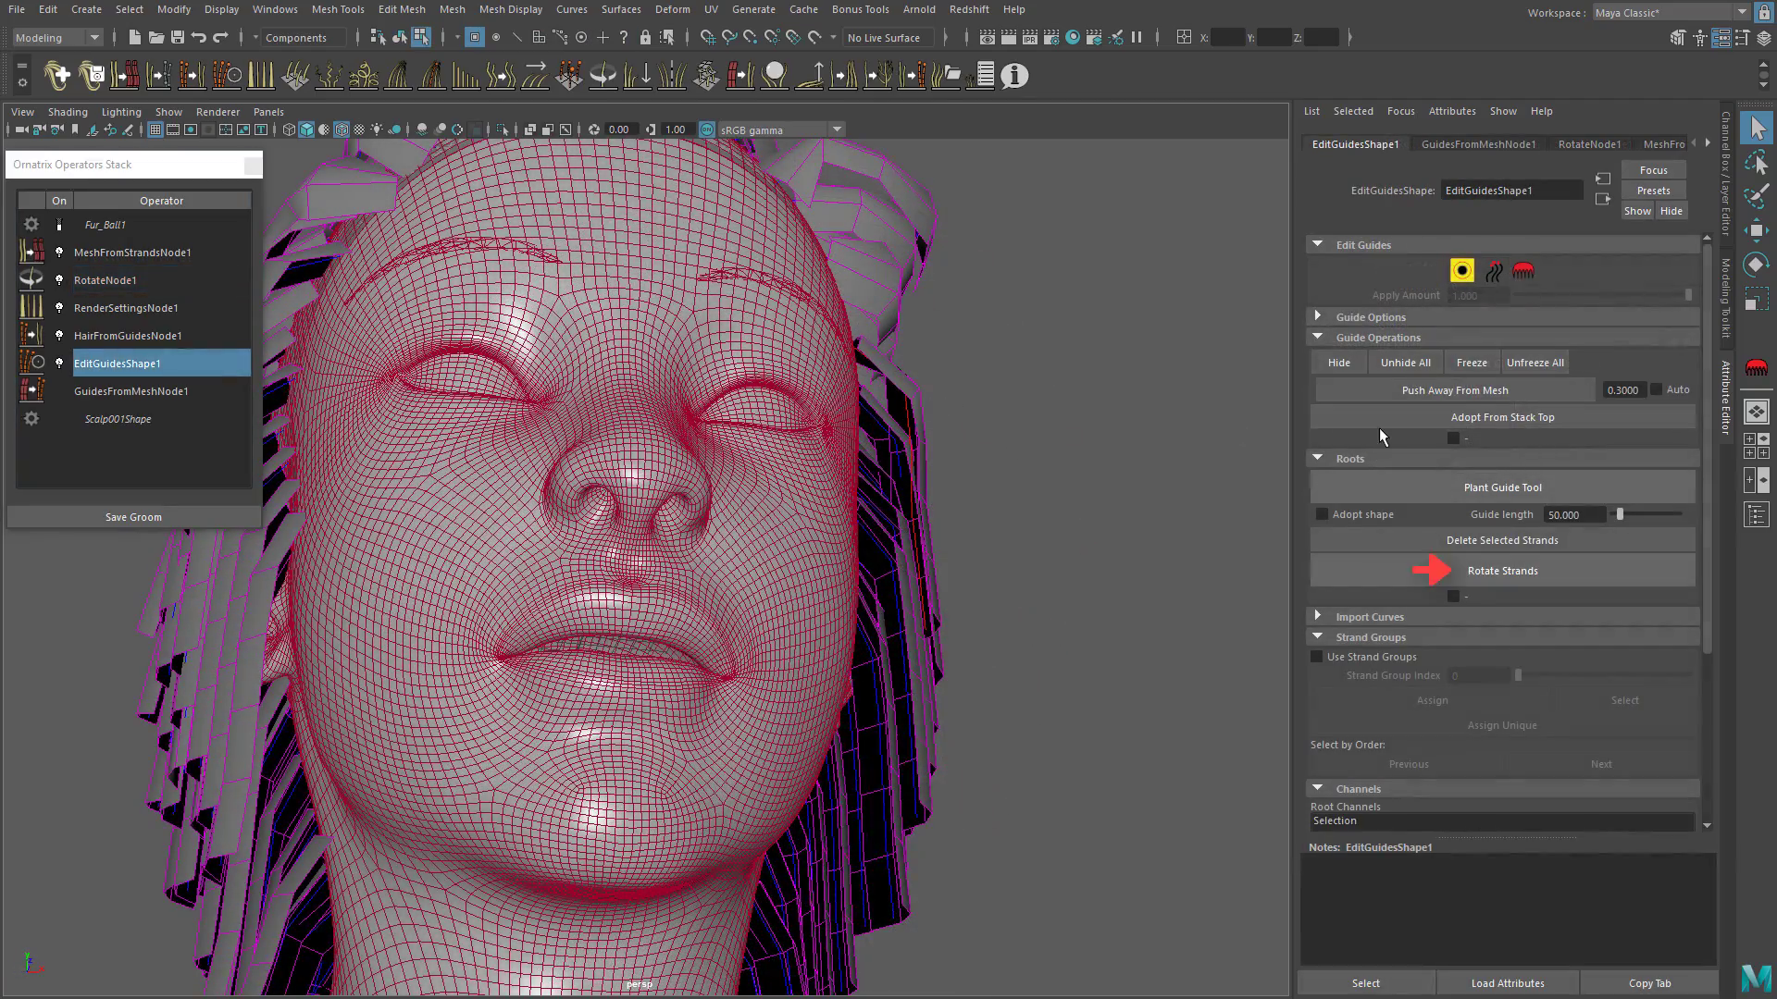
{"action": "left_click", "coordinate": [1490, 570]}
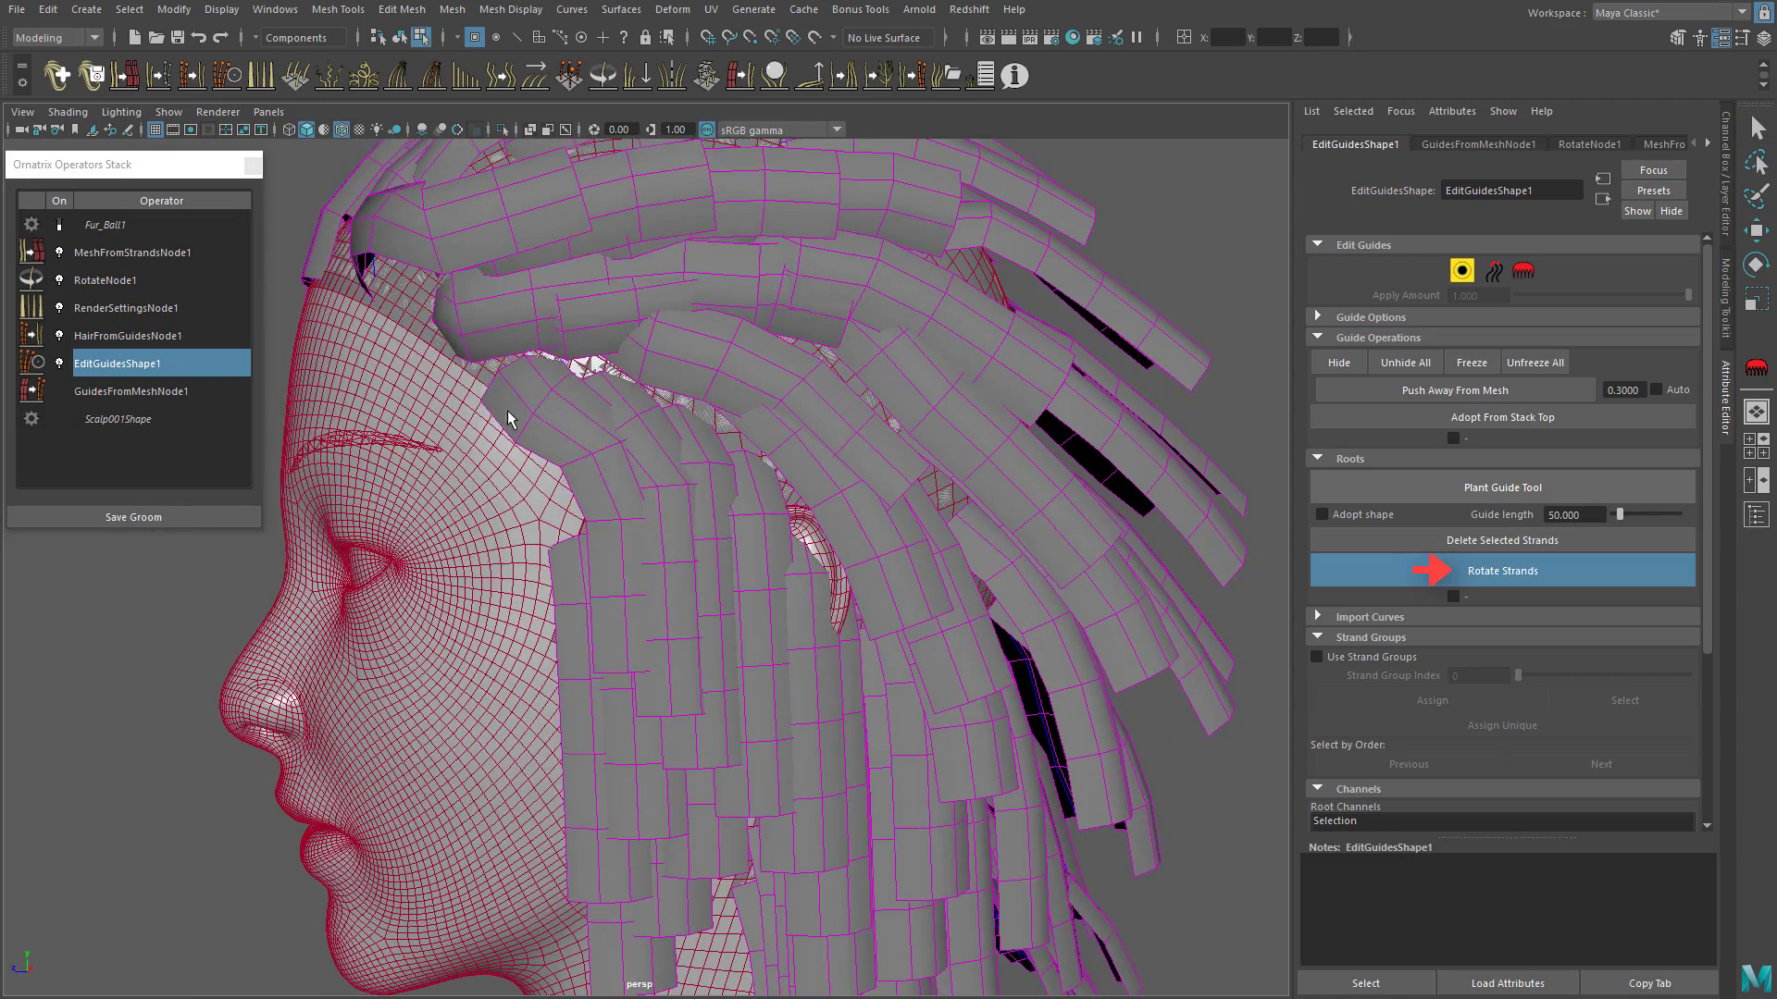
{"action": "left_click_drag", "start_coordinate": [507, 420], "coordinate": [786, 468]}
{"action": "left_click_drag", "start_coordinate": [787, 467], "coordinate": [822, 478], "text": "alt"}
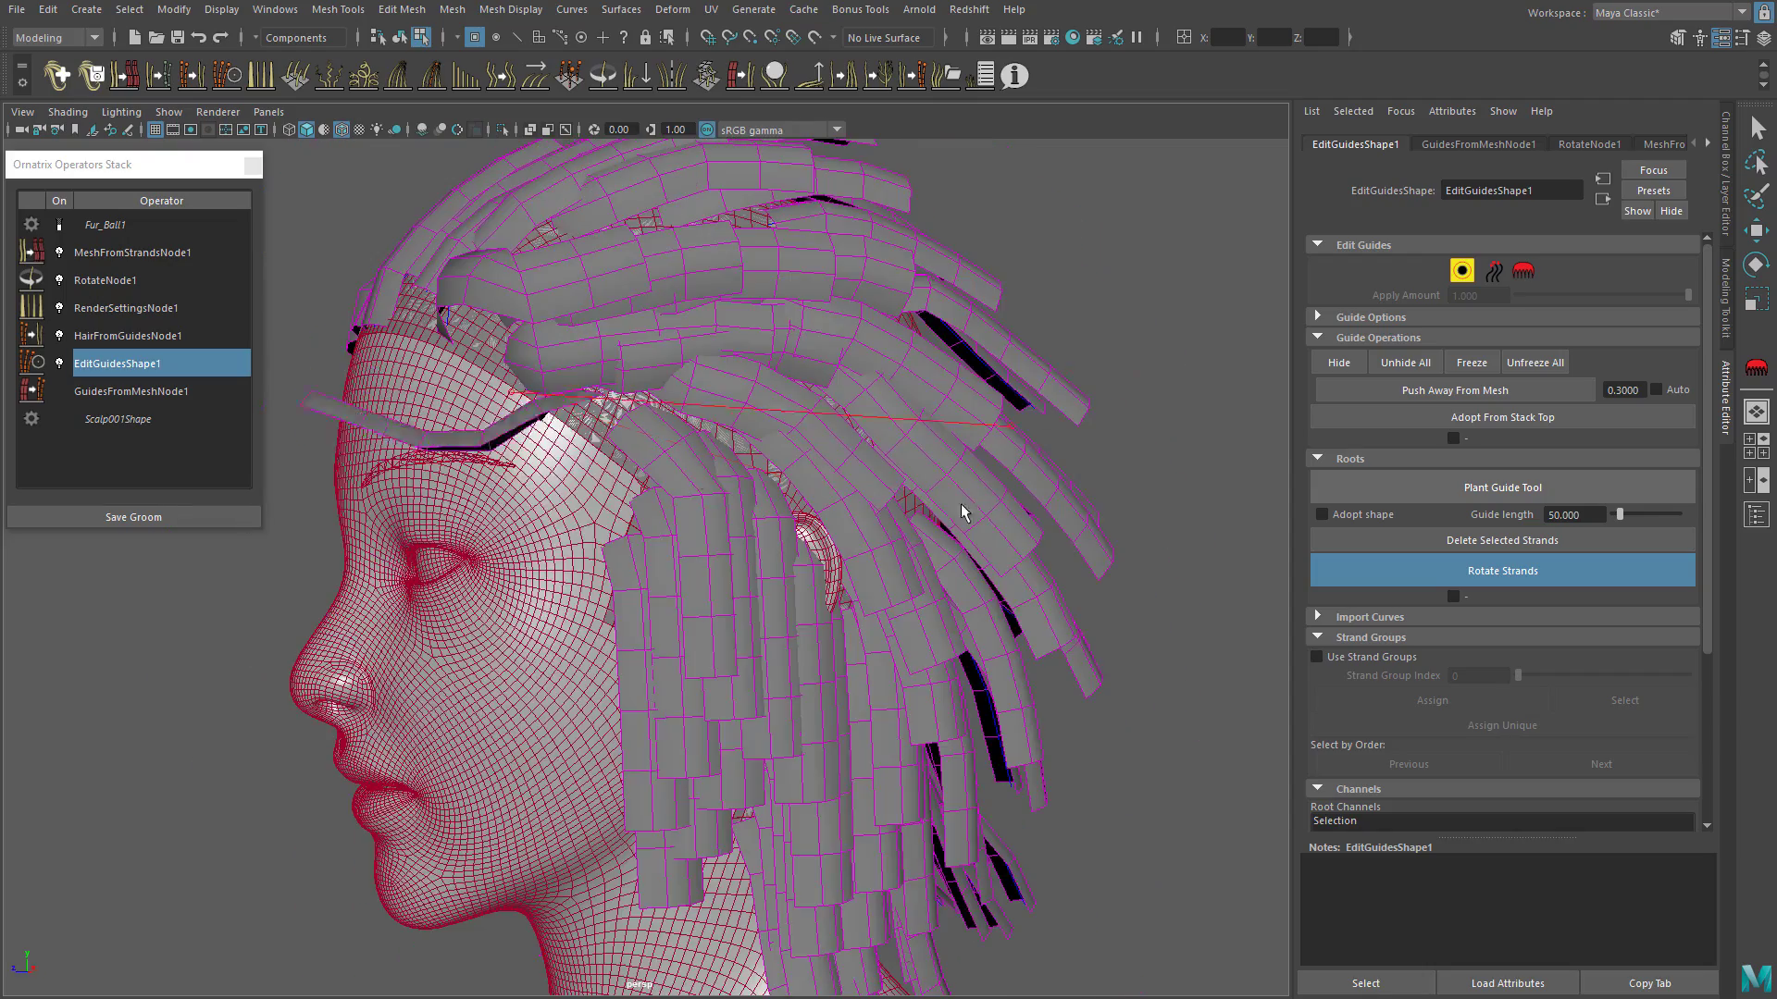
{"action": "left_click_drag", "start_coordinate": [821, 476], "coordinate": [831, 483]}
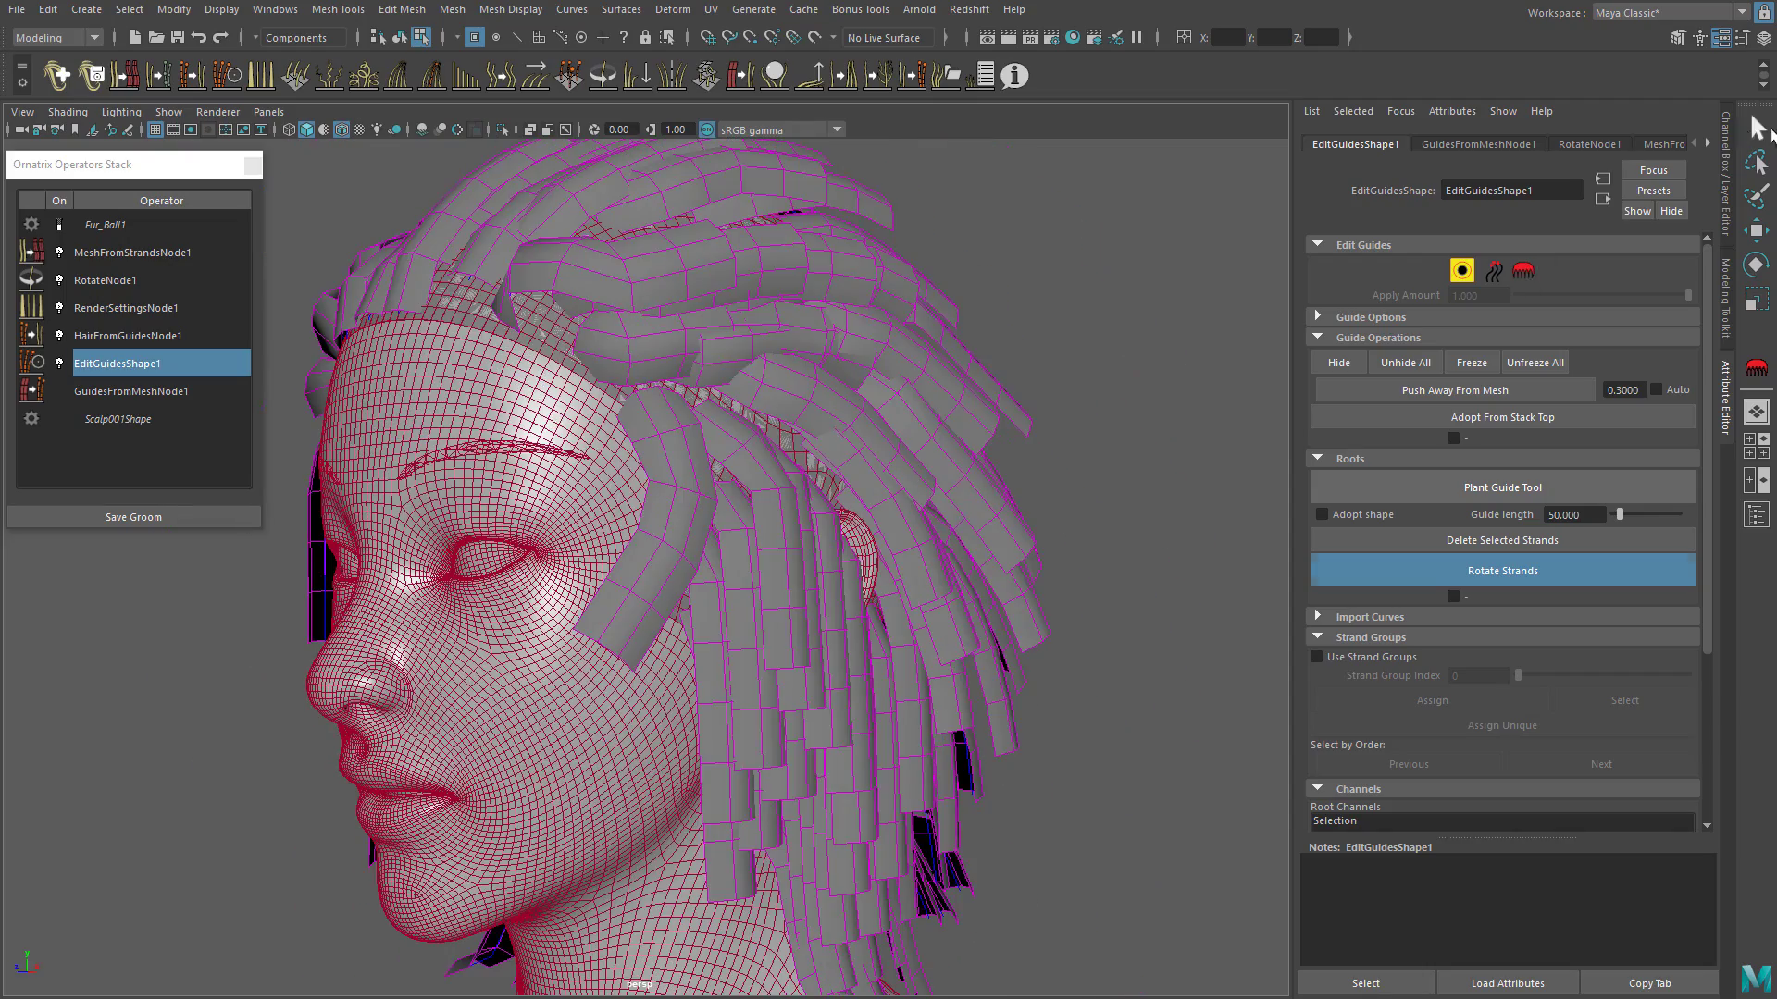
Step: Comb the hair strips down around the sides and back of the head with the Move brush
{"action": "left_click", "coordinate": [1763, 132]}
{"action": "left_click", "coordinate": [1524, 271]}
{"action": "left_click_drag", "start_coordinate": [880, 412], "coordinate": [722, 434], "text": "alt"}
{"action": "mouse_move", "coordinate": [593, 555]}
{"action": "left_mouse_down", "text": "alt"}
{"action": "mouse_move", "coordinate": [864, 519]}
{"action": "mouse_move", "coordinate": [990, 527]}
{"action": "left_mouse_up", "text": "alt"}
{"action": "left_click_drag", "start_coordinate": [553, 660], "coordinate": [685, 638], "text": "alt"}
{"action": "mouse_move", "coordinate": [471, 490]}
{"action": "left_mouse_down"}
{"action": "mouse_move", "coordinate": [536, 516]}
{"action": "mouse_move", "coordinate": [472, 534]}
{"action": "mouse_move", "coordinate": [750, 689]}
{"action": "left_mouse_up"}
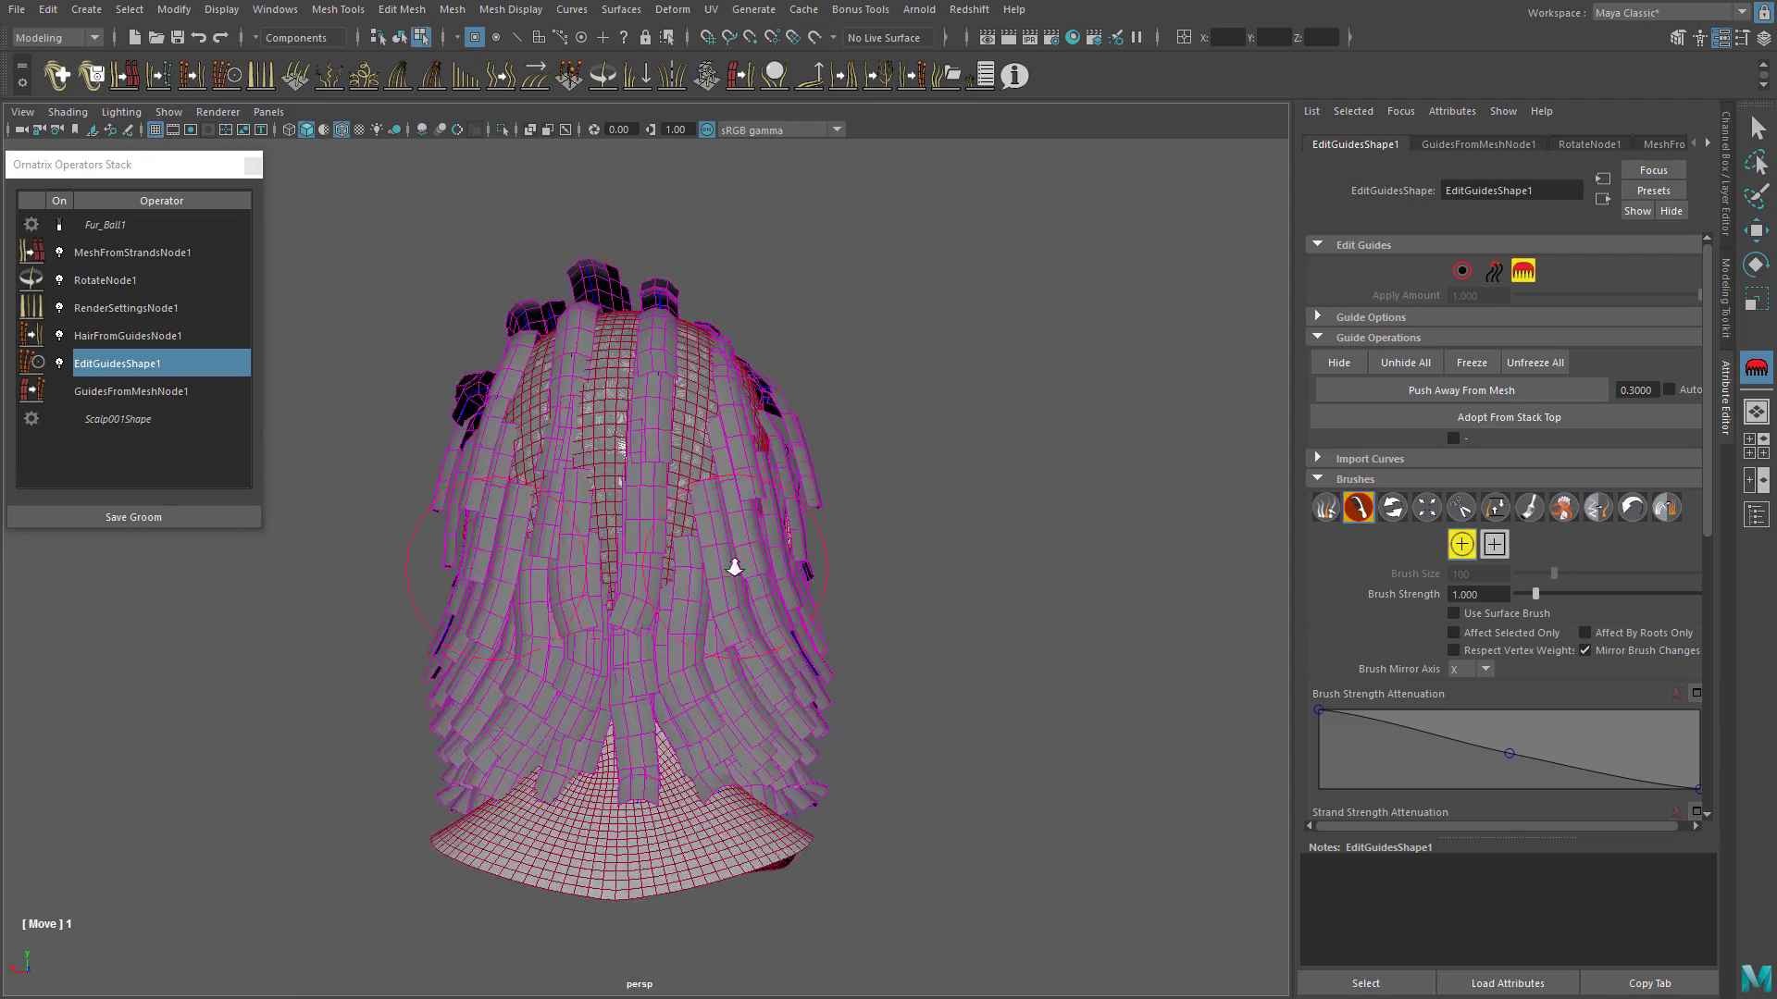
Step: Leave brush mode and delete the whole Fur_Ball1 groom from the head
{"action": "left_click", "coordinate": [1756, 128]}
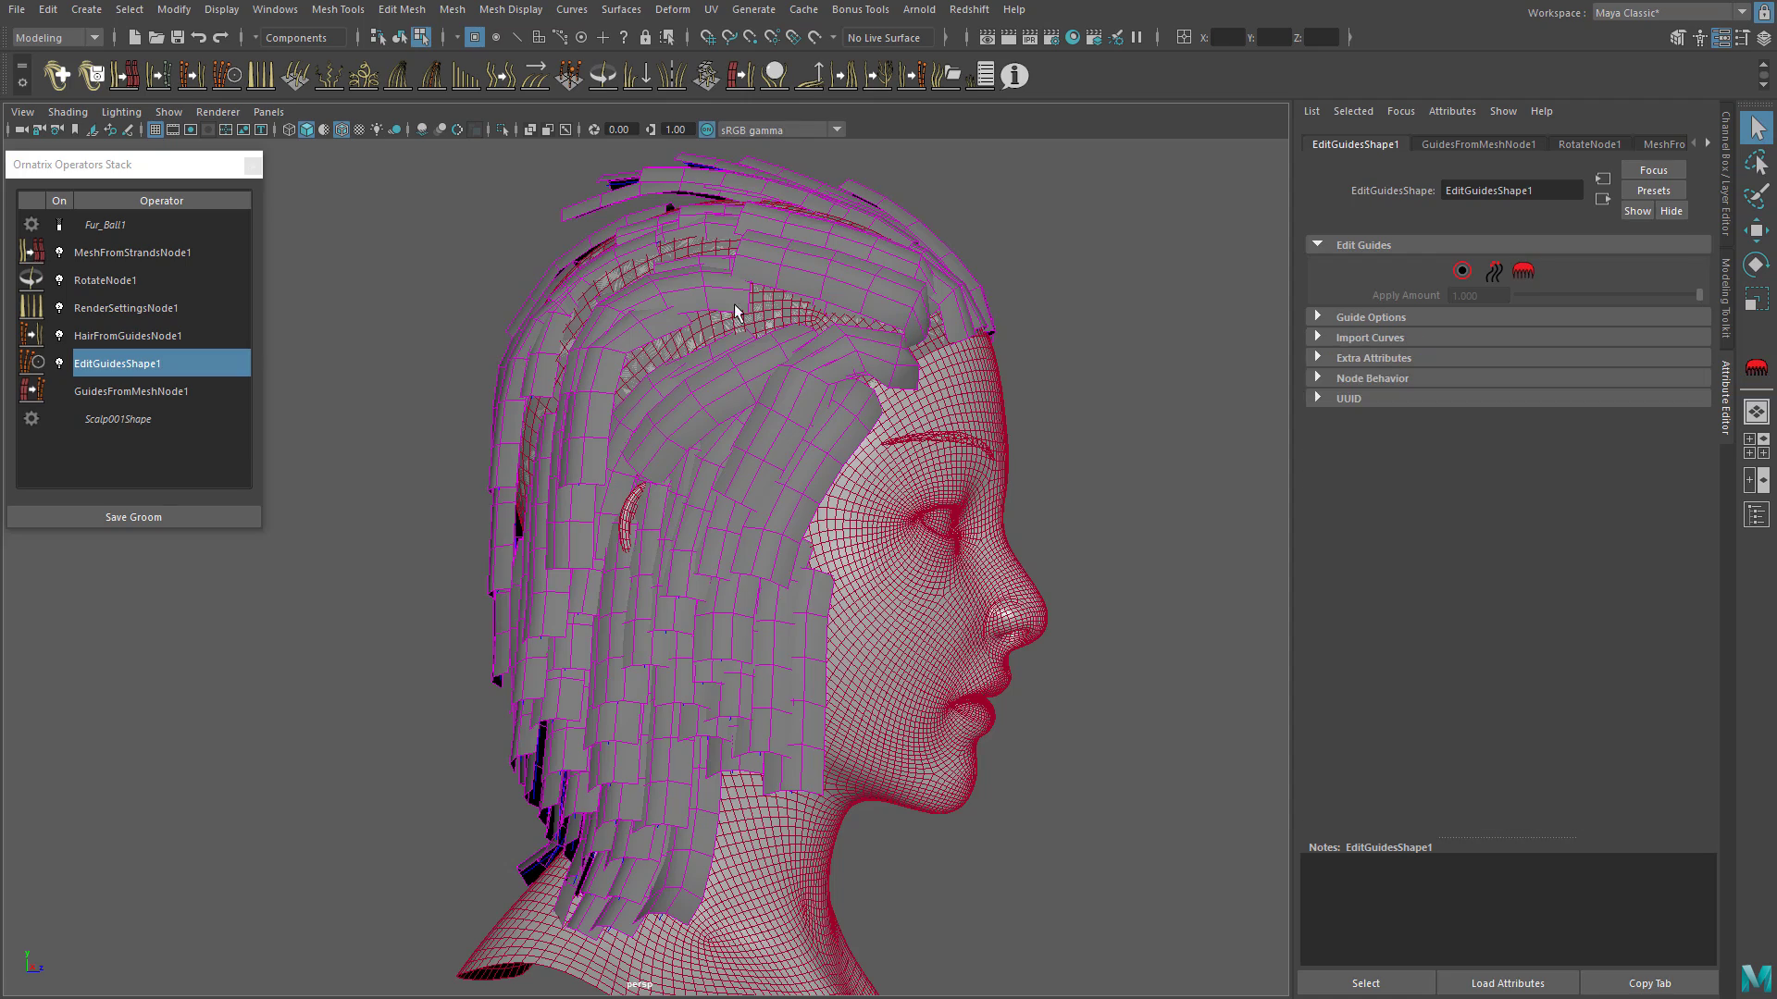
{"action": "left_click", "coordinate": [139, 227]}
{"action": "key", "text": "Delete"}
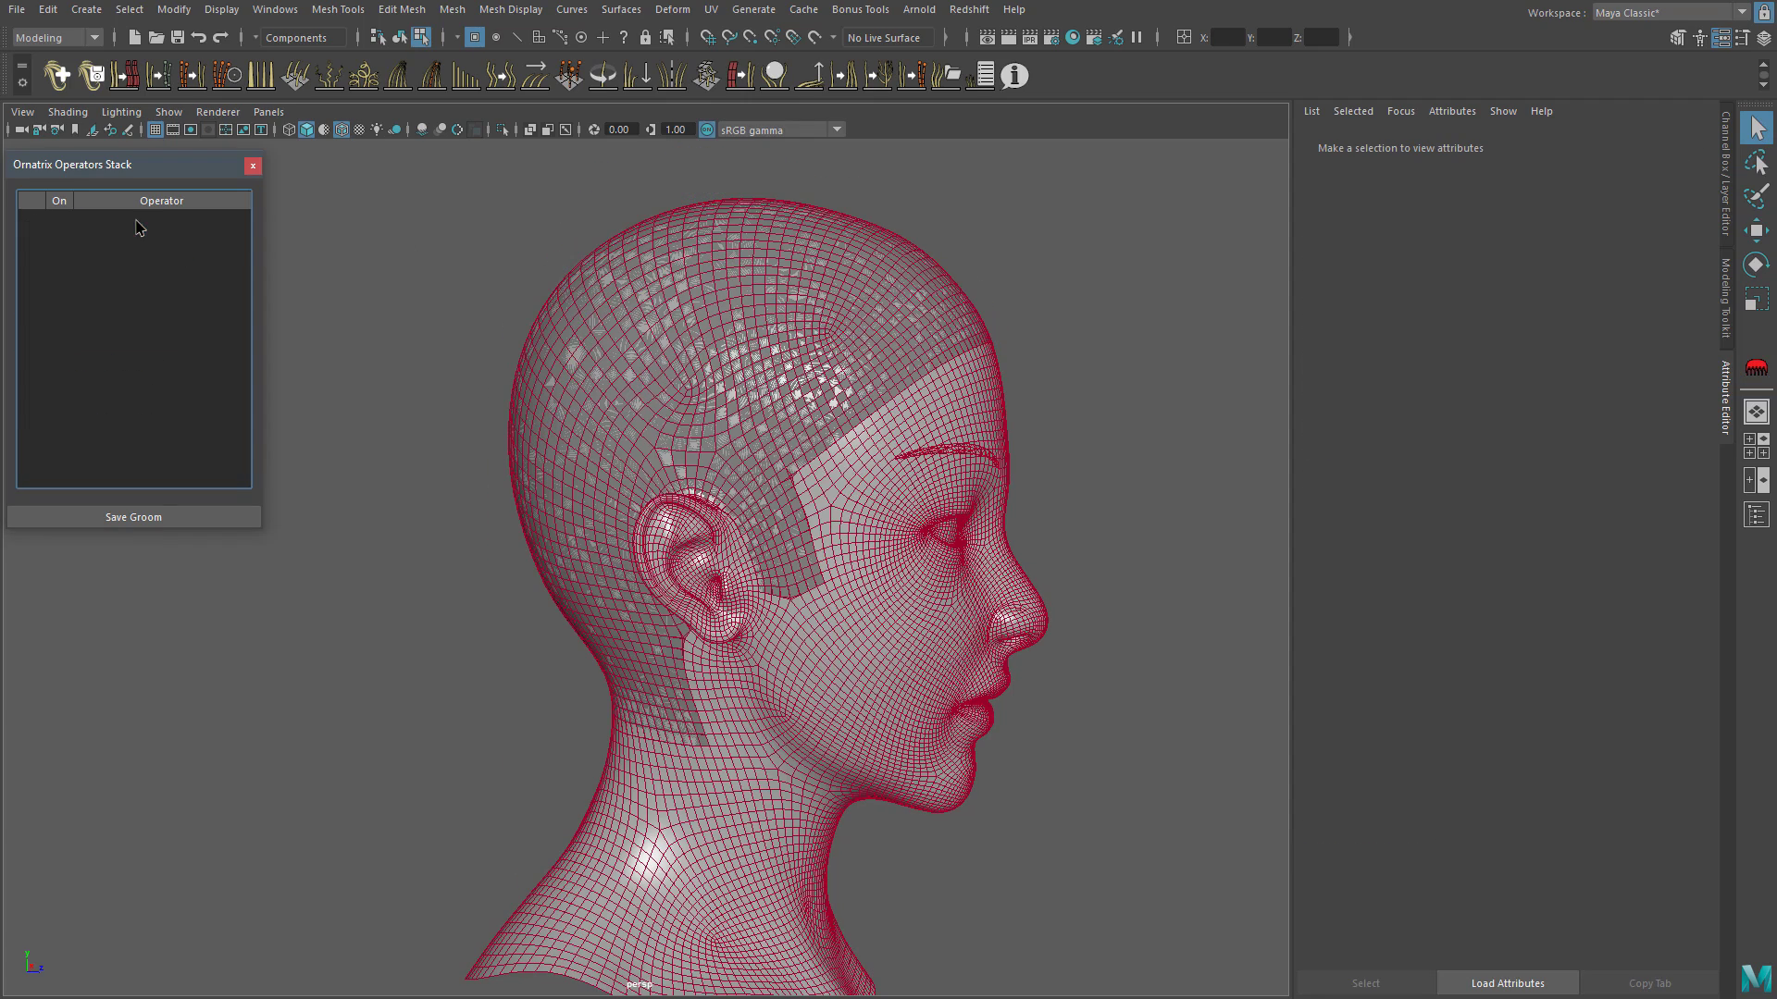
Step: Select the Scalp001 mesh and add a new Fur_Ball hair groom to it
{"action": "key", "text": "F8"}
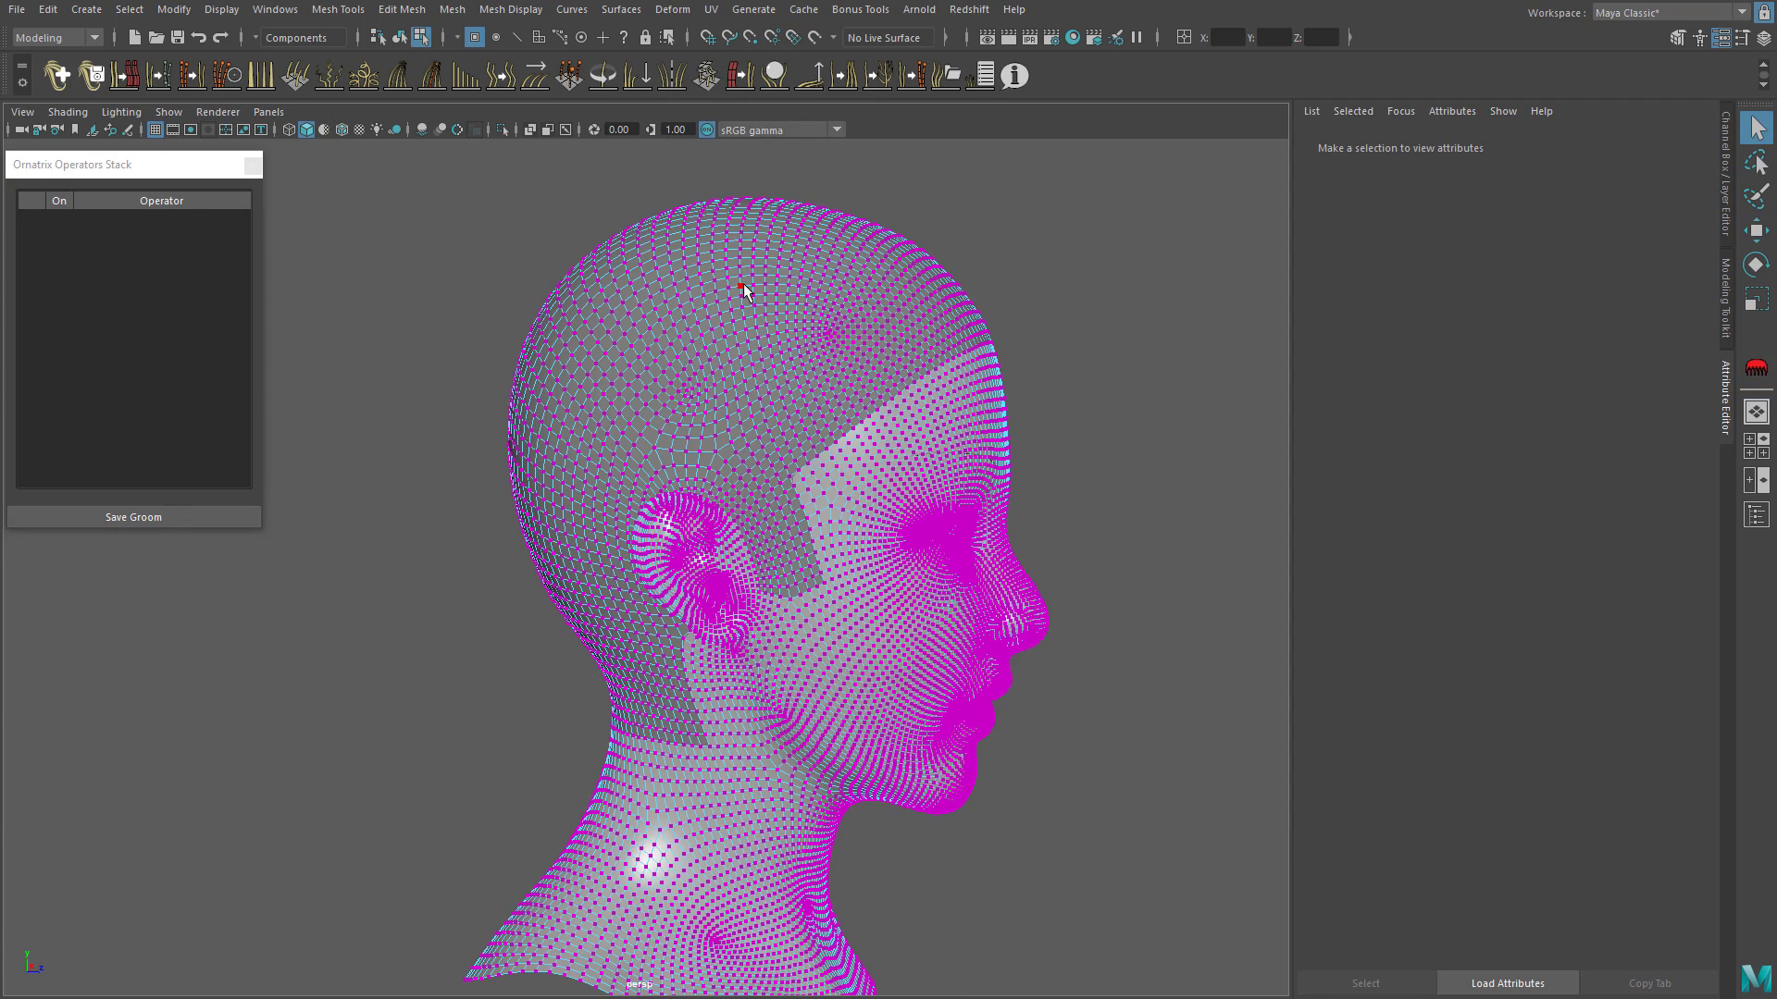
{"action": "left_click", "coordinate": [743, 286]}
{"action": "left_click", "coordinate": [896, 284]}
{"action": "left_click_drag", "start_coordinate": [865, 290], "coordinate": [488, 313], "text": "alt"}
{"action": "left_click", "coordinate": [57, 76]}
{"action": "double_click", "coordinate": [798, 390]}
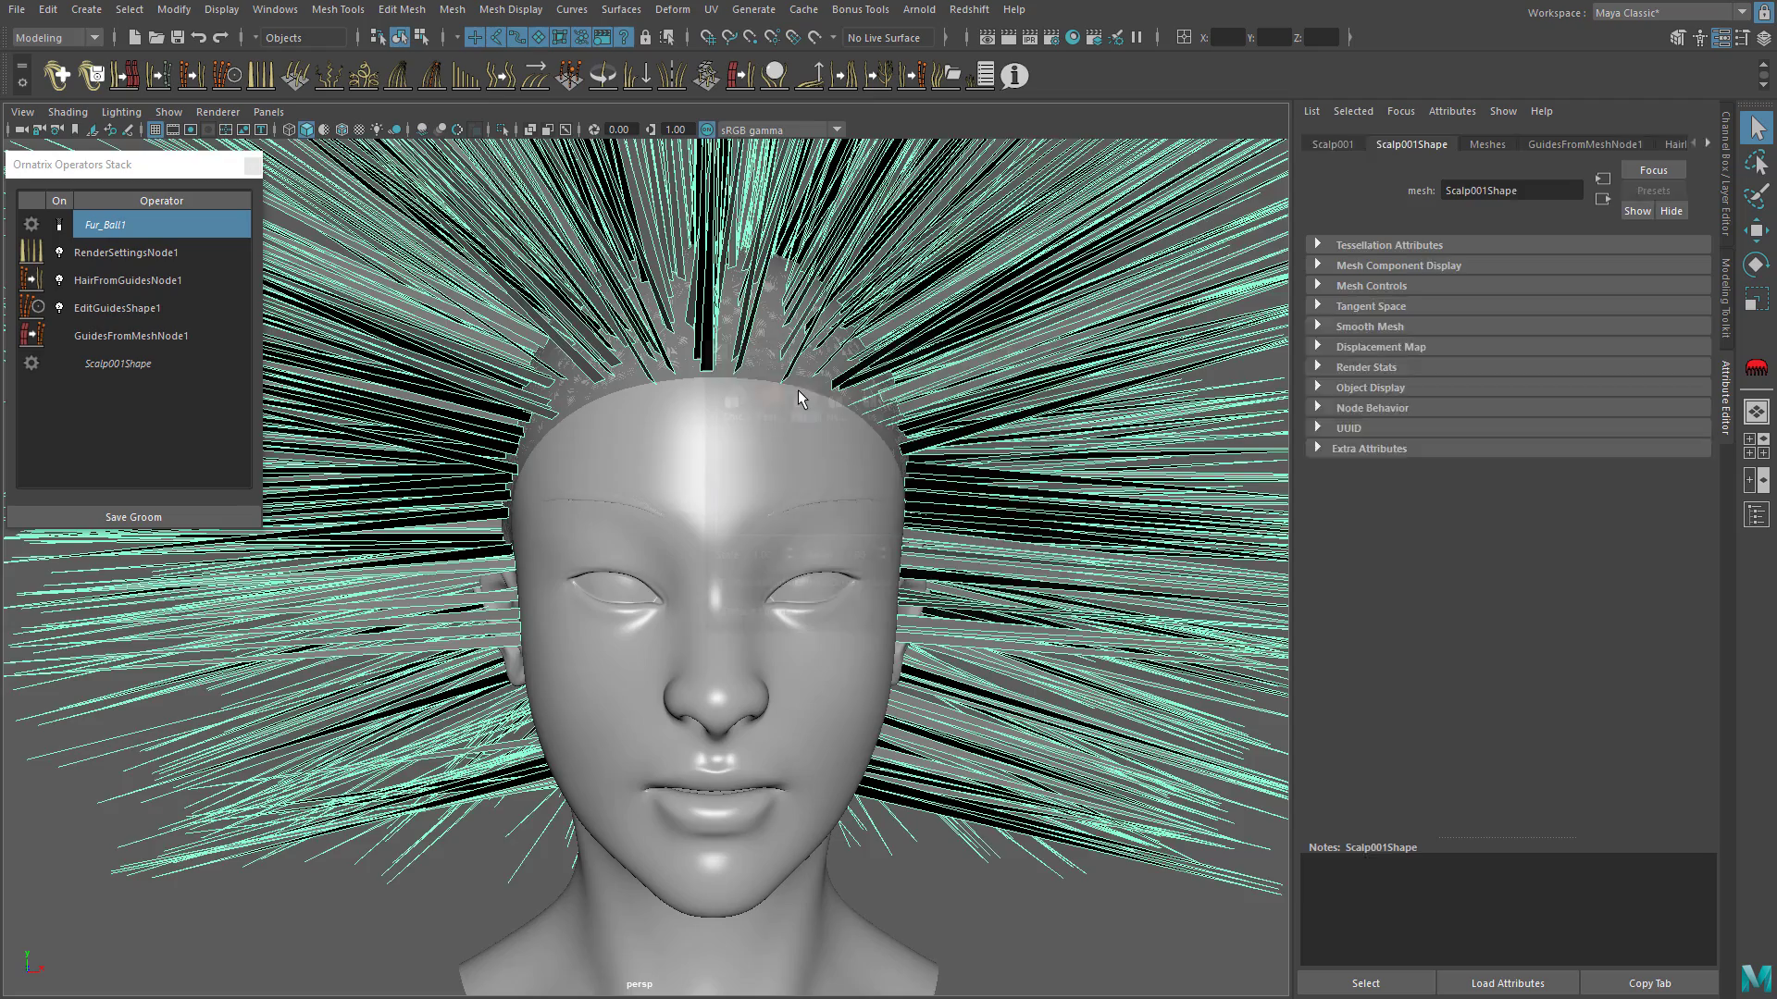
Step: Delete the RenderSettingsNode1 and HairFromGuidesNode1 operators from the stack, leaving only the guides
{"action": "left_click", "coordinate": [126, 253]}
{"action": "left_click", "coordinate": [122, 279], "text": "shift"}
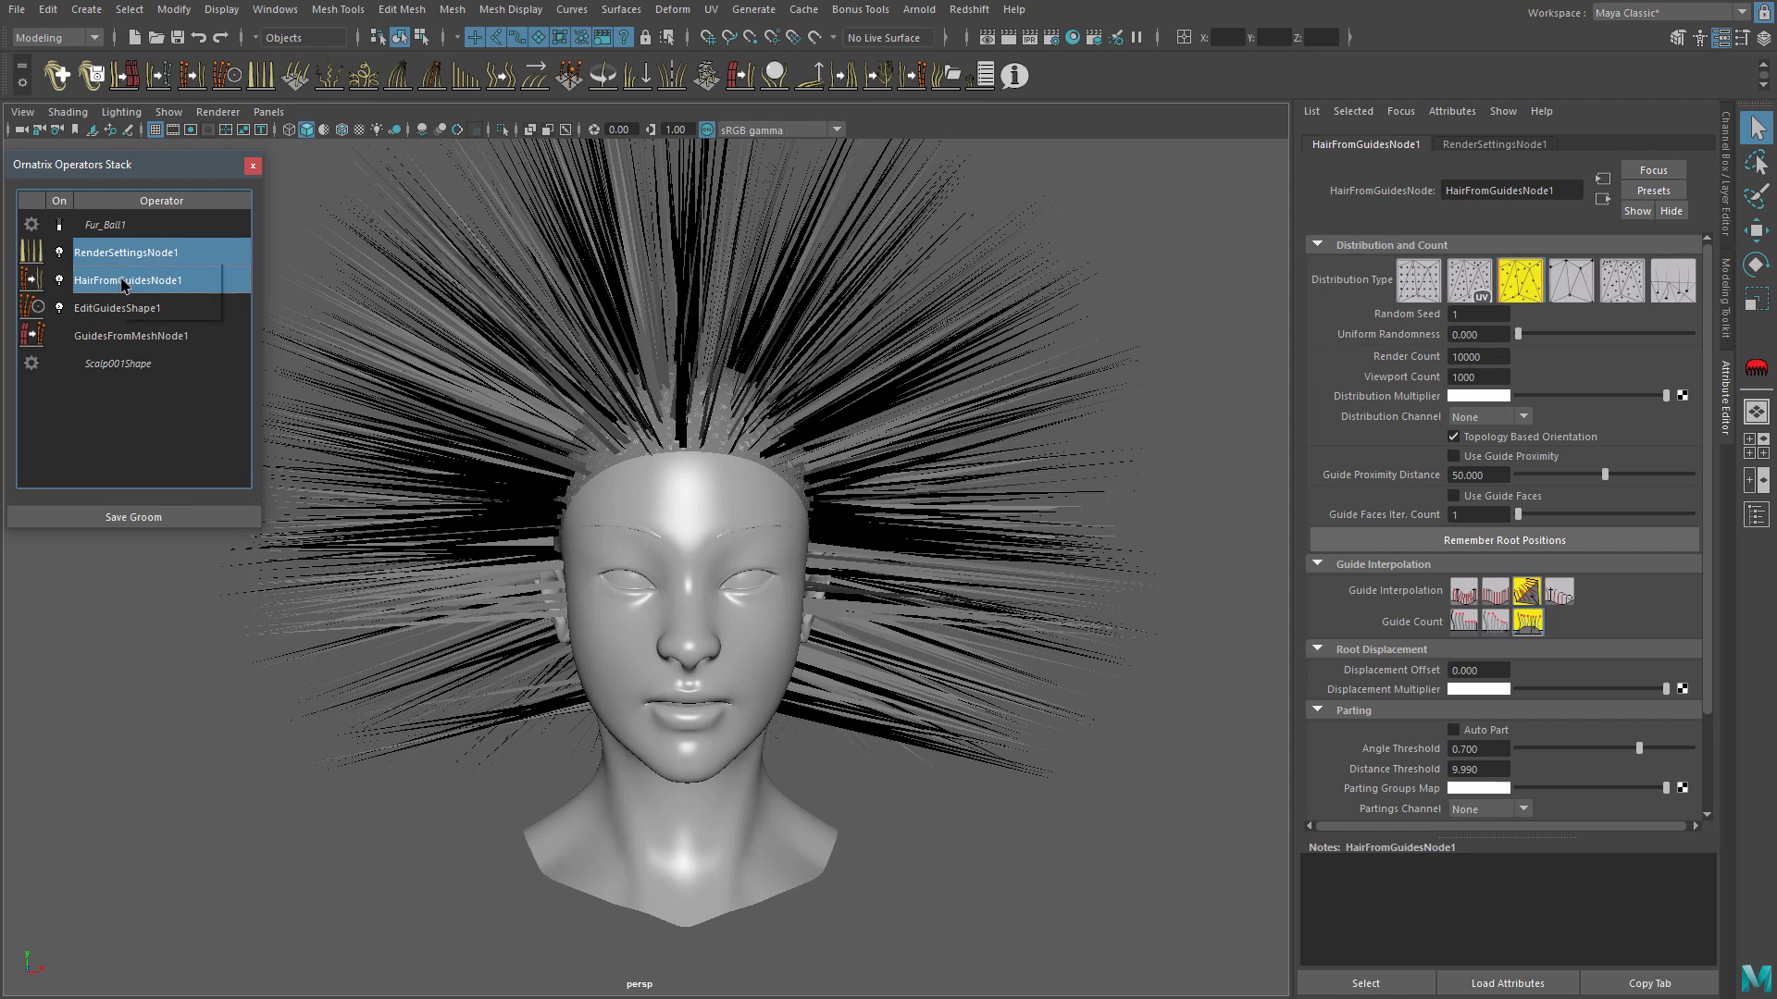
{"action": "right_click", "coordinate": [138, 263]}
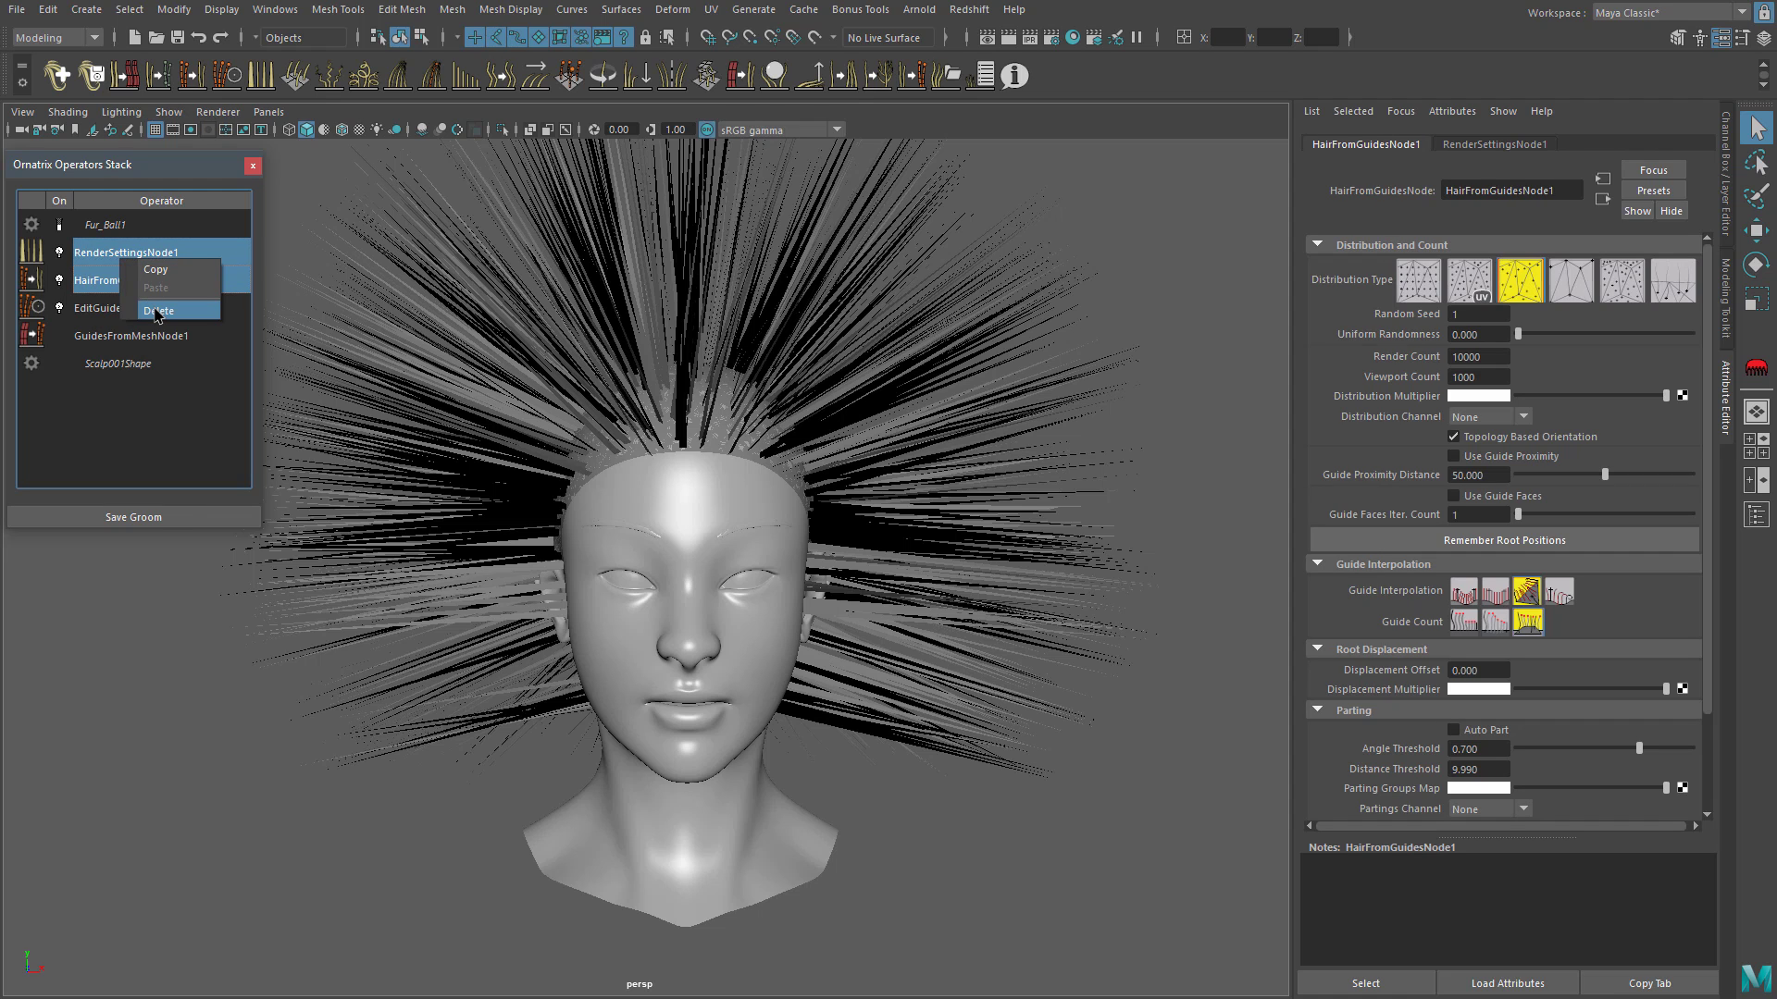
{"action": "left_click", "coordinate": [156, 310]}
Step: Shorten the guides in GuidesFromMeshNode1 to a Length of 12.887
{"action": "left_click", "coordinate": [123, 259]}
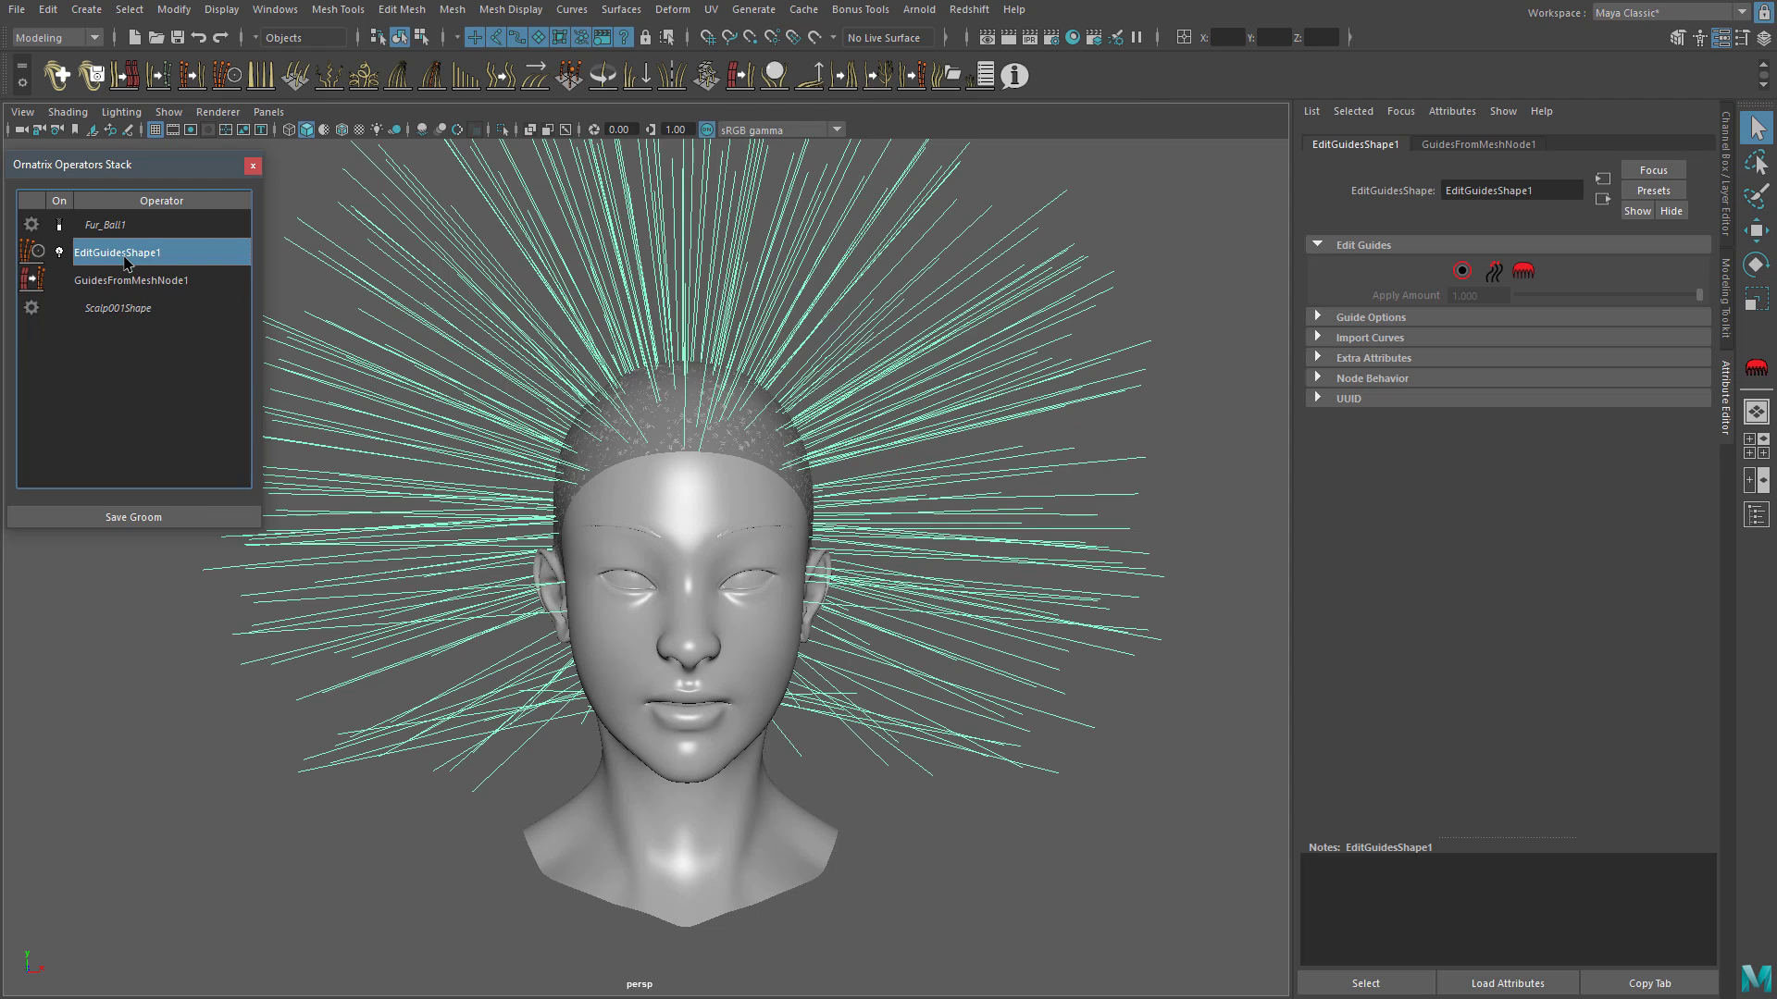
{"action": "middle_click_drag", "start_coordinate": [320, 349], "coordinate": [318, 384], "text": "alt"}
{"action": "left_click", "coordinate": [158, 281]}
{"action": "middle_click_drag", "start_coordinate": [759, 394], "coordinate": [845, 439], "text": "alt"}
{"action": "left_click_drag", "start_coordinate": [1555, 673], "coordinate": [1499, 671]}
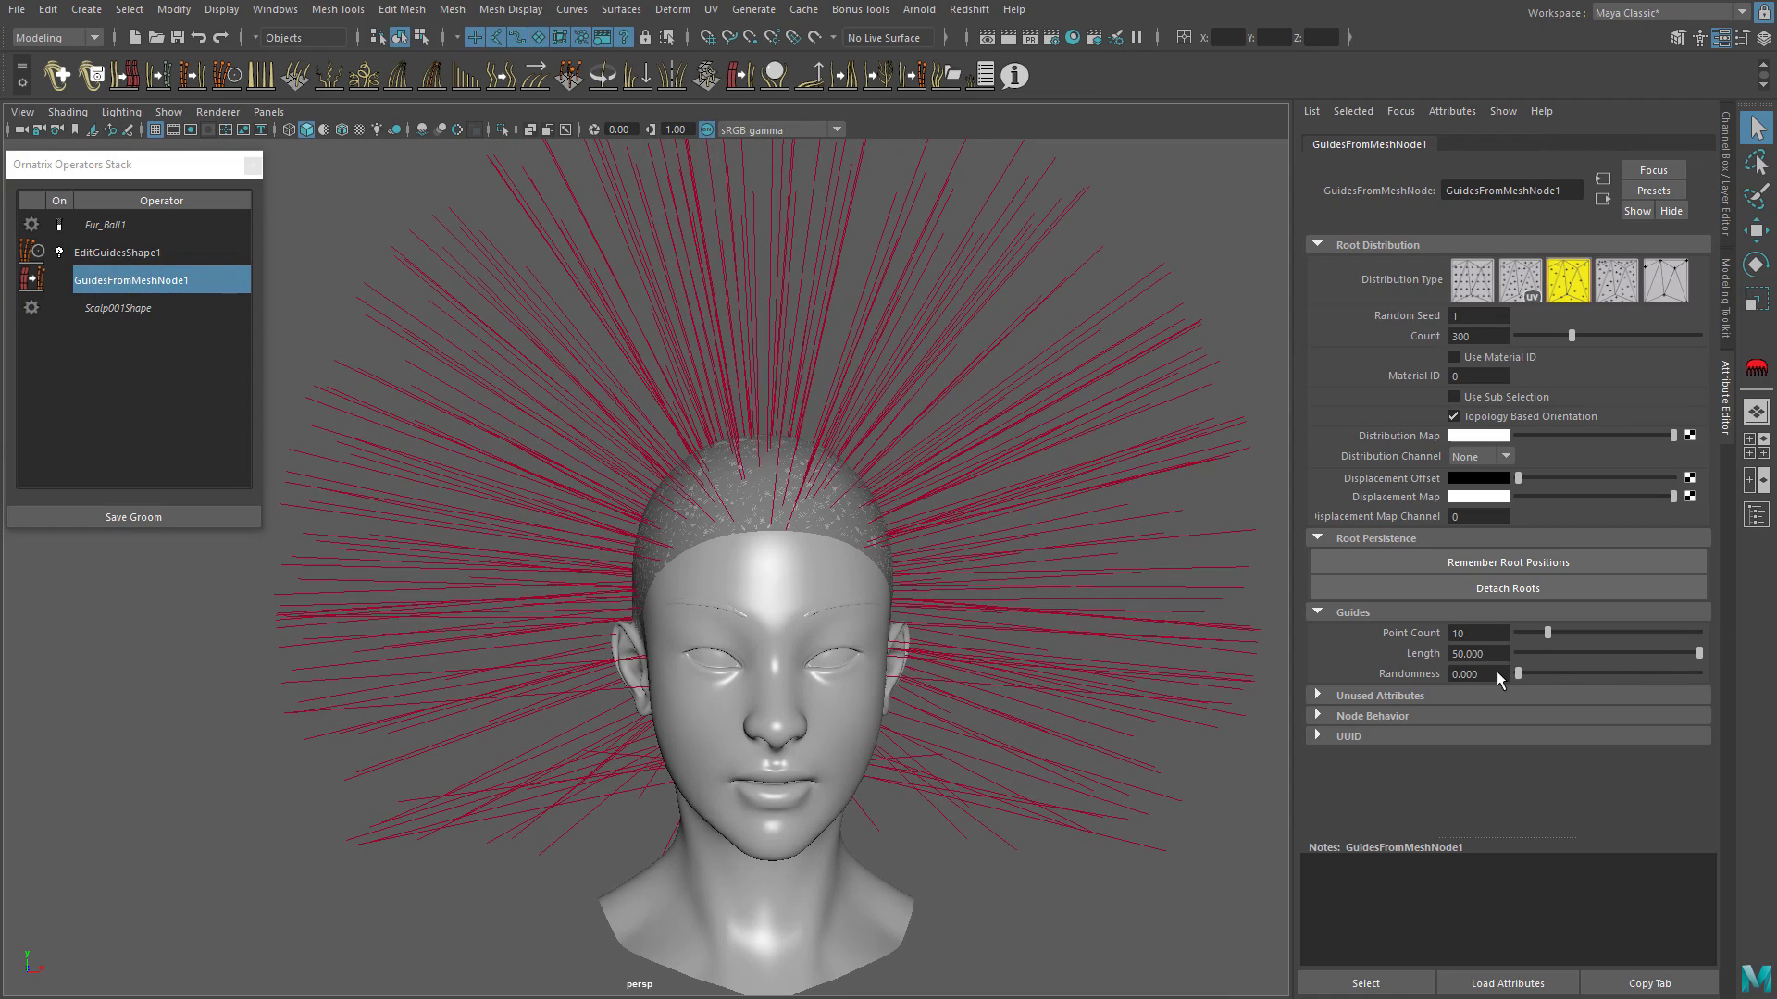
{"action": "left_click_drag", "start_coordinate": [1690, 655], "coordinate": [1564, 659]}
Step: Change the root Distribution Type of GuidesFromMeshNode1 to the evenly spaced grid distribution
{"action": "left_click_drag", "start_coordinate": [925, 573], "coordinate": [865, 571], "text": "alt"}
{"action": "scroll", "coordinate": [794, 500], "scroll_direction": "up", "scroll_amount": 1}
{"action": "left_click_drag", "start_coordinate": [786, 496], "coordinate": [803, 518], "text": "alt"}
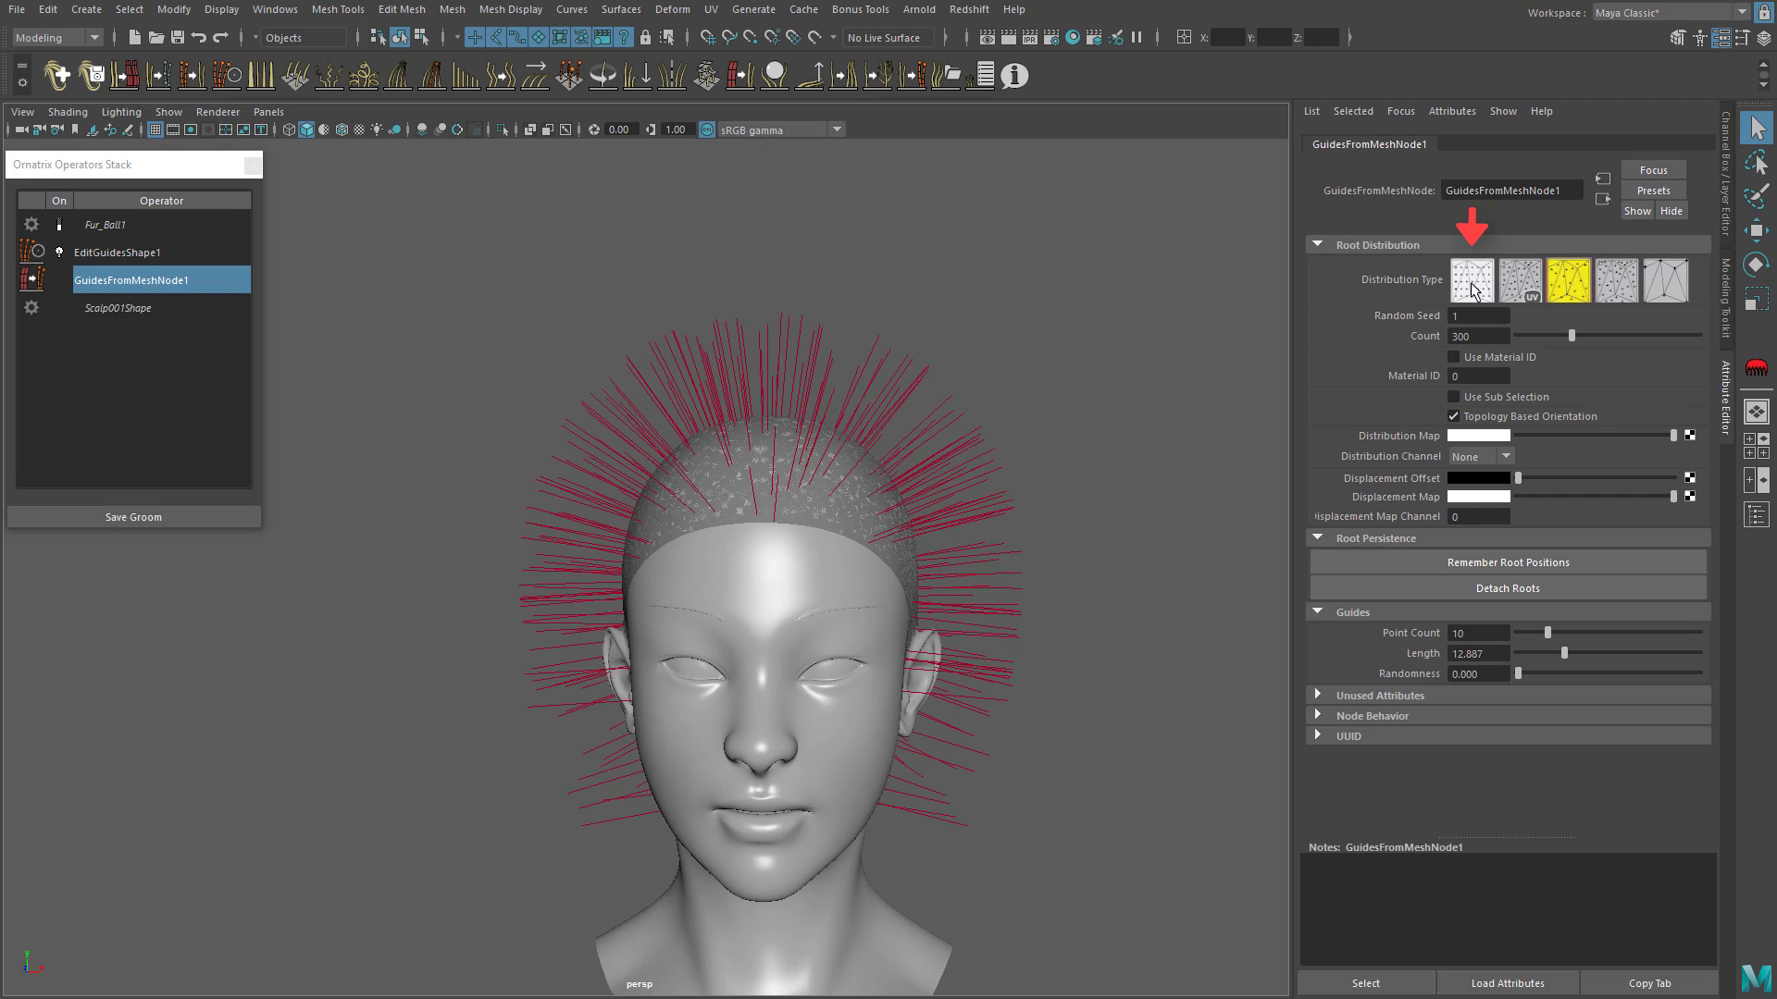
{"action": "left_click", "coordinate": [1471, 287]}
{"action": "scroll", "coordinate": [845, 417], "scroll_direction": "up", "scroll_amount": 3}
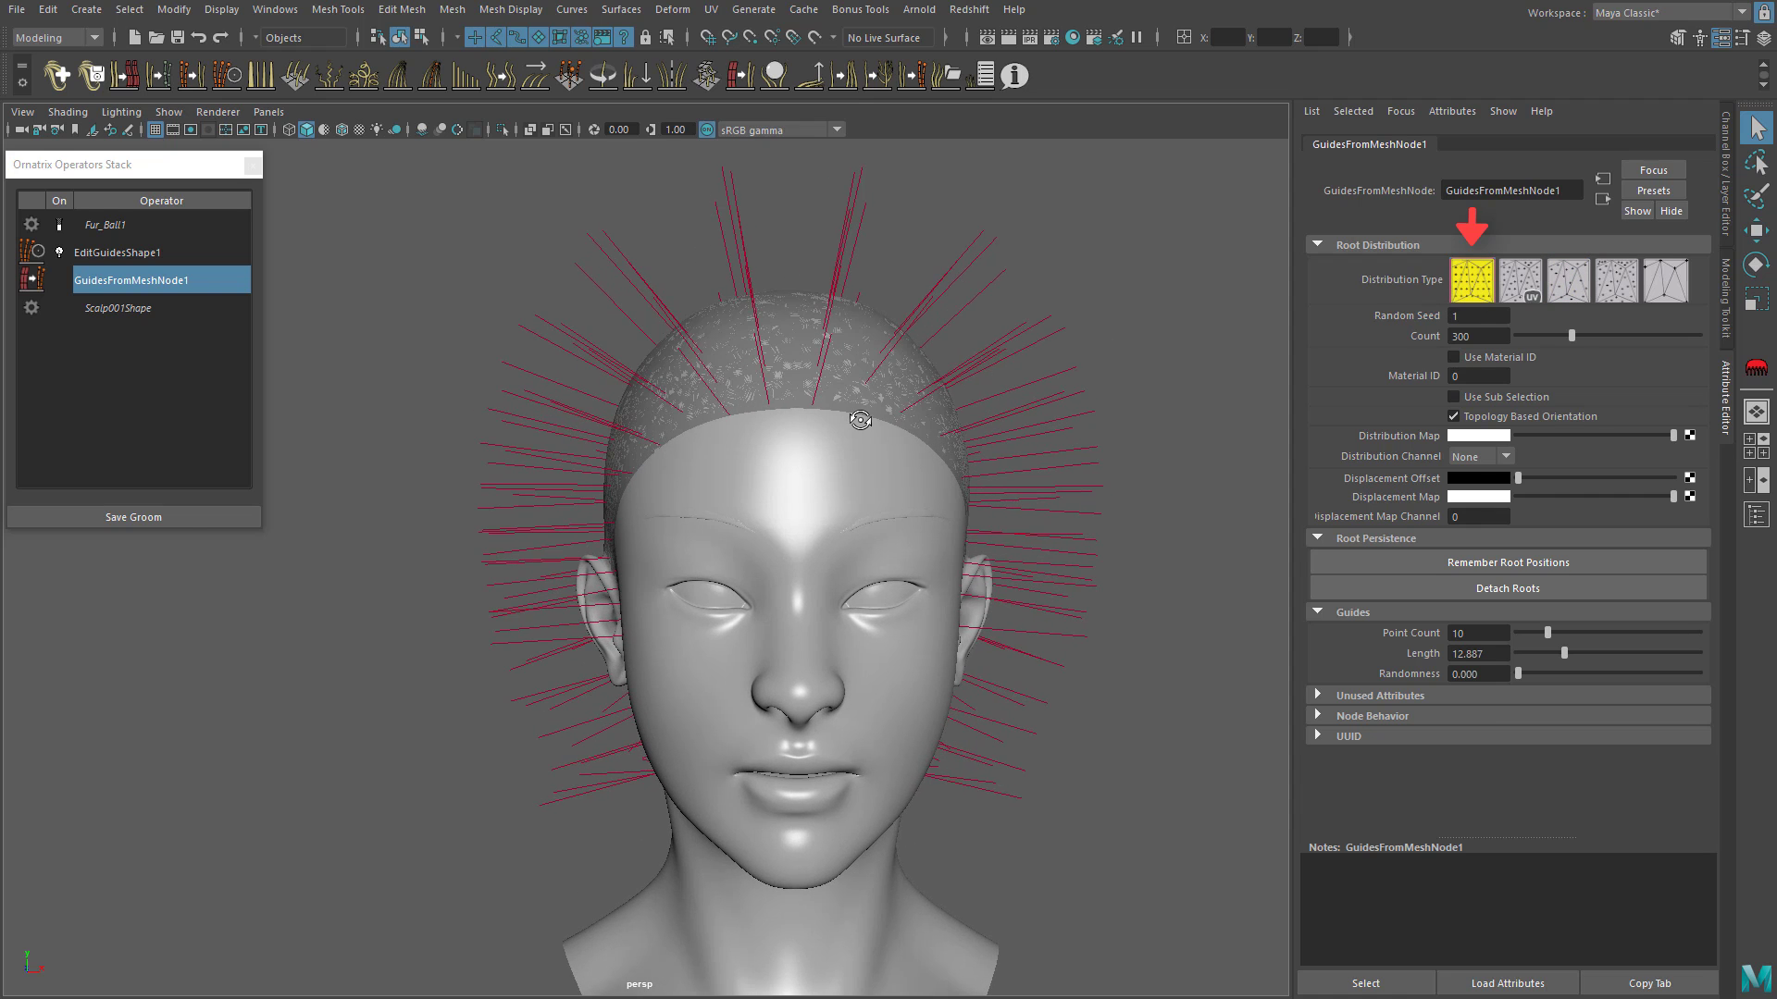
Step: In the front view, select all guides on the head's left half in EditGuidesShape1 and delete those strands
{"action": "key", "text": "space"}
{"action": "key", "text": "space"}
{"action": "middle_click_drag", "start_coordinate": [713, 417], "coordinate": [726, 431], "text": "alt"}
{"action": "left_click", "coordinate": [341, 130]}
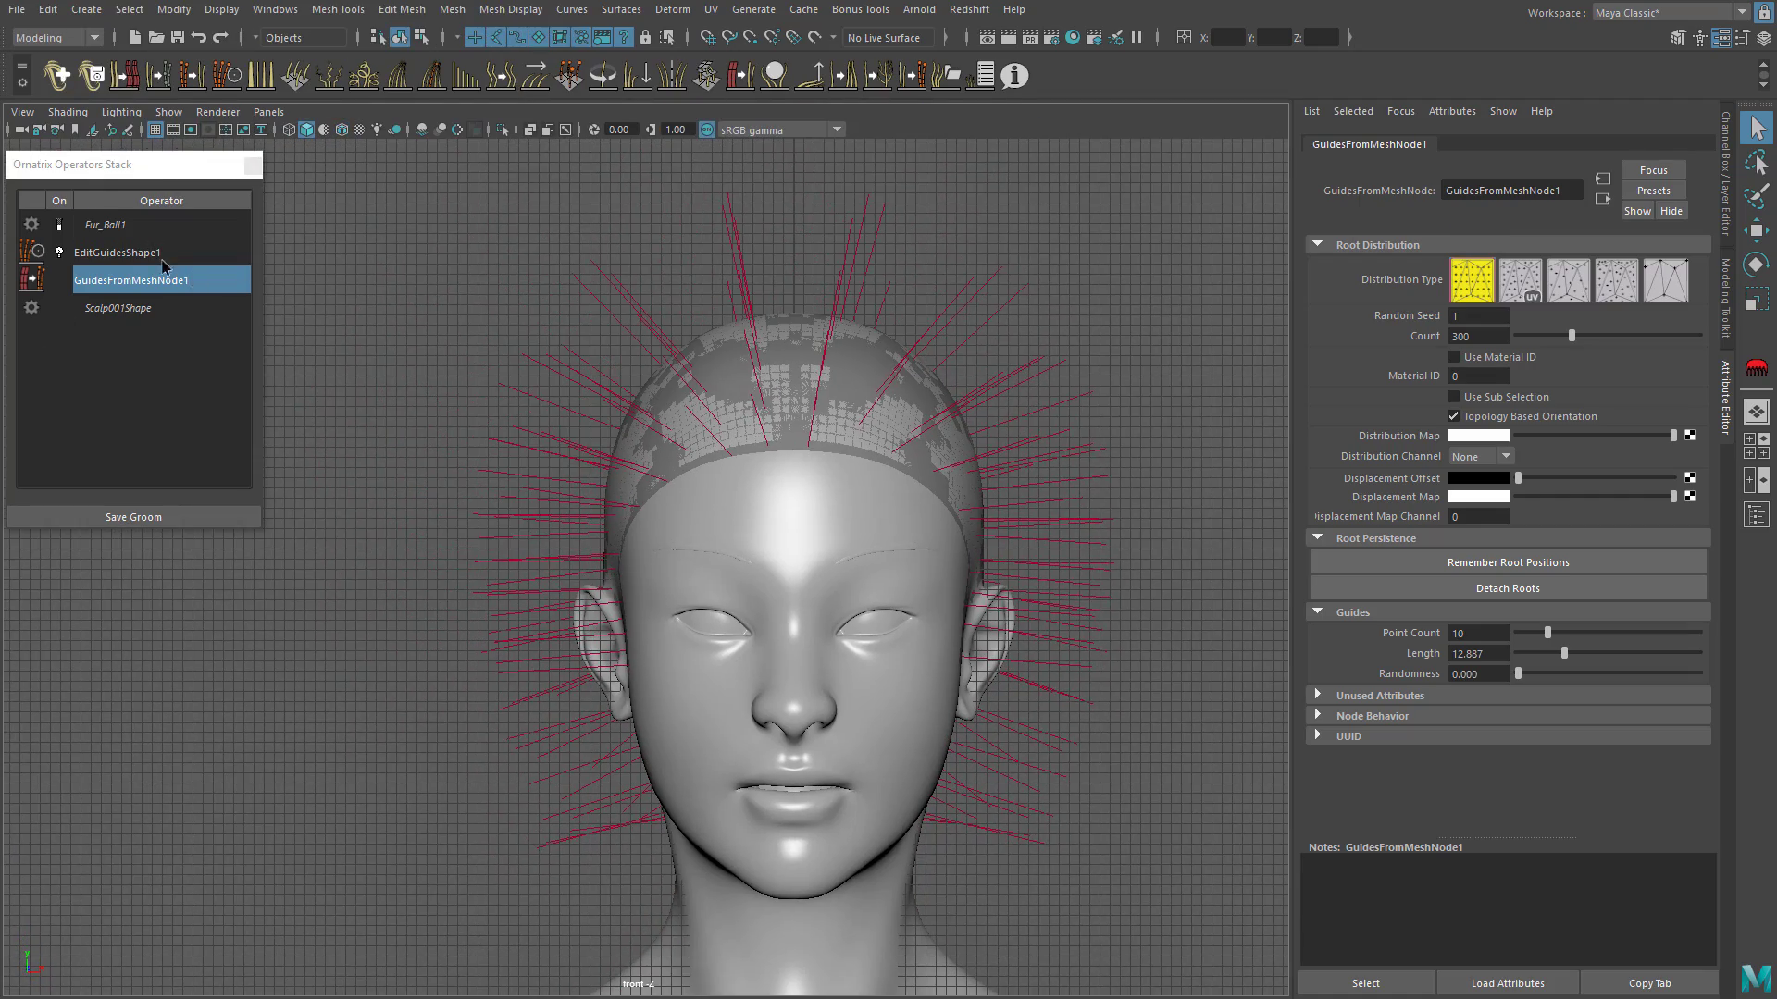
{"action": "left_click", "coordinate": [139, 253]}
{"action": "right_click_drag", "start_coordinate": [786, 365], "coordinate": [698, 373], "text": "alt"}
{"action": "middle_click_drag", "start_coordinate": [868, 472], "coordinate": [888, 438], "text": "alt"}
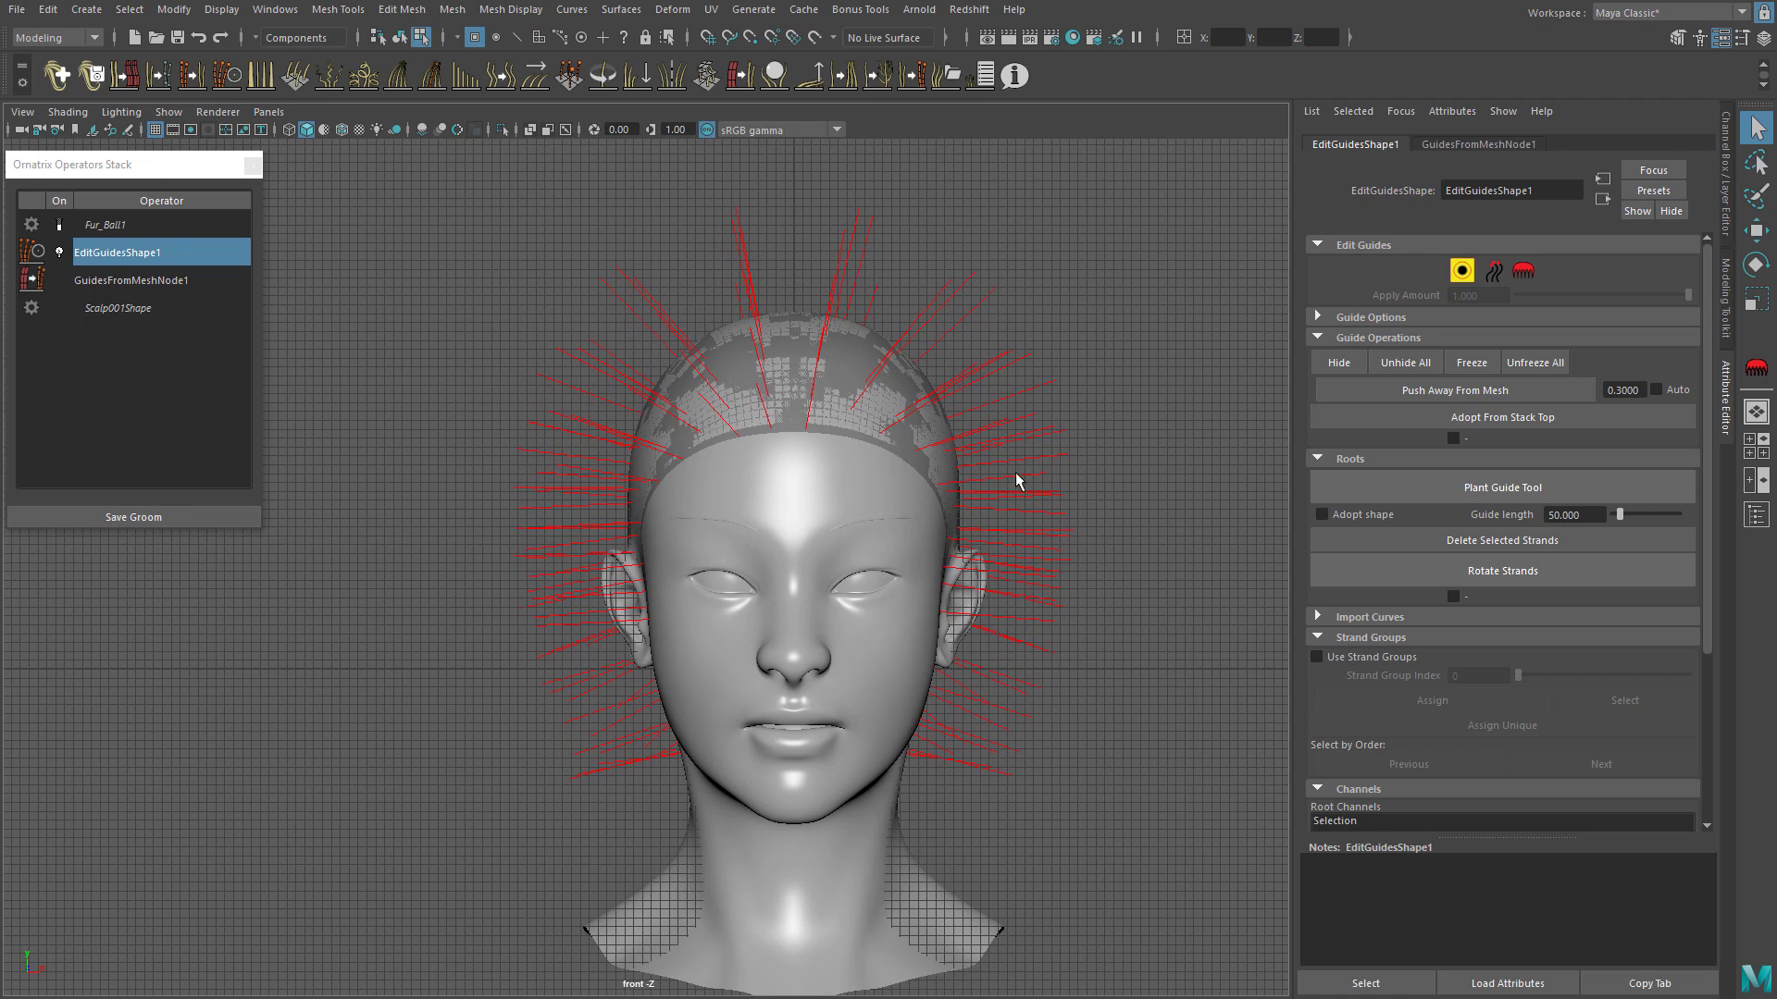
{"action": "left_click_drag", "start_coordinate": [1194, 864], "coordinate": [794, 164]}
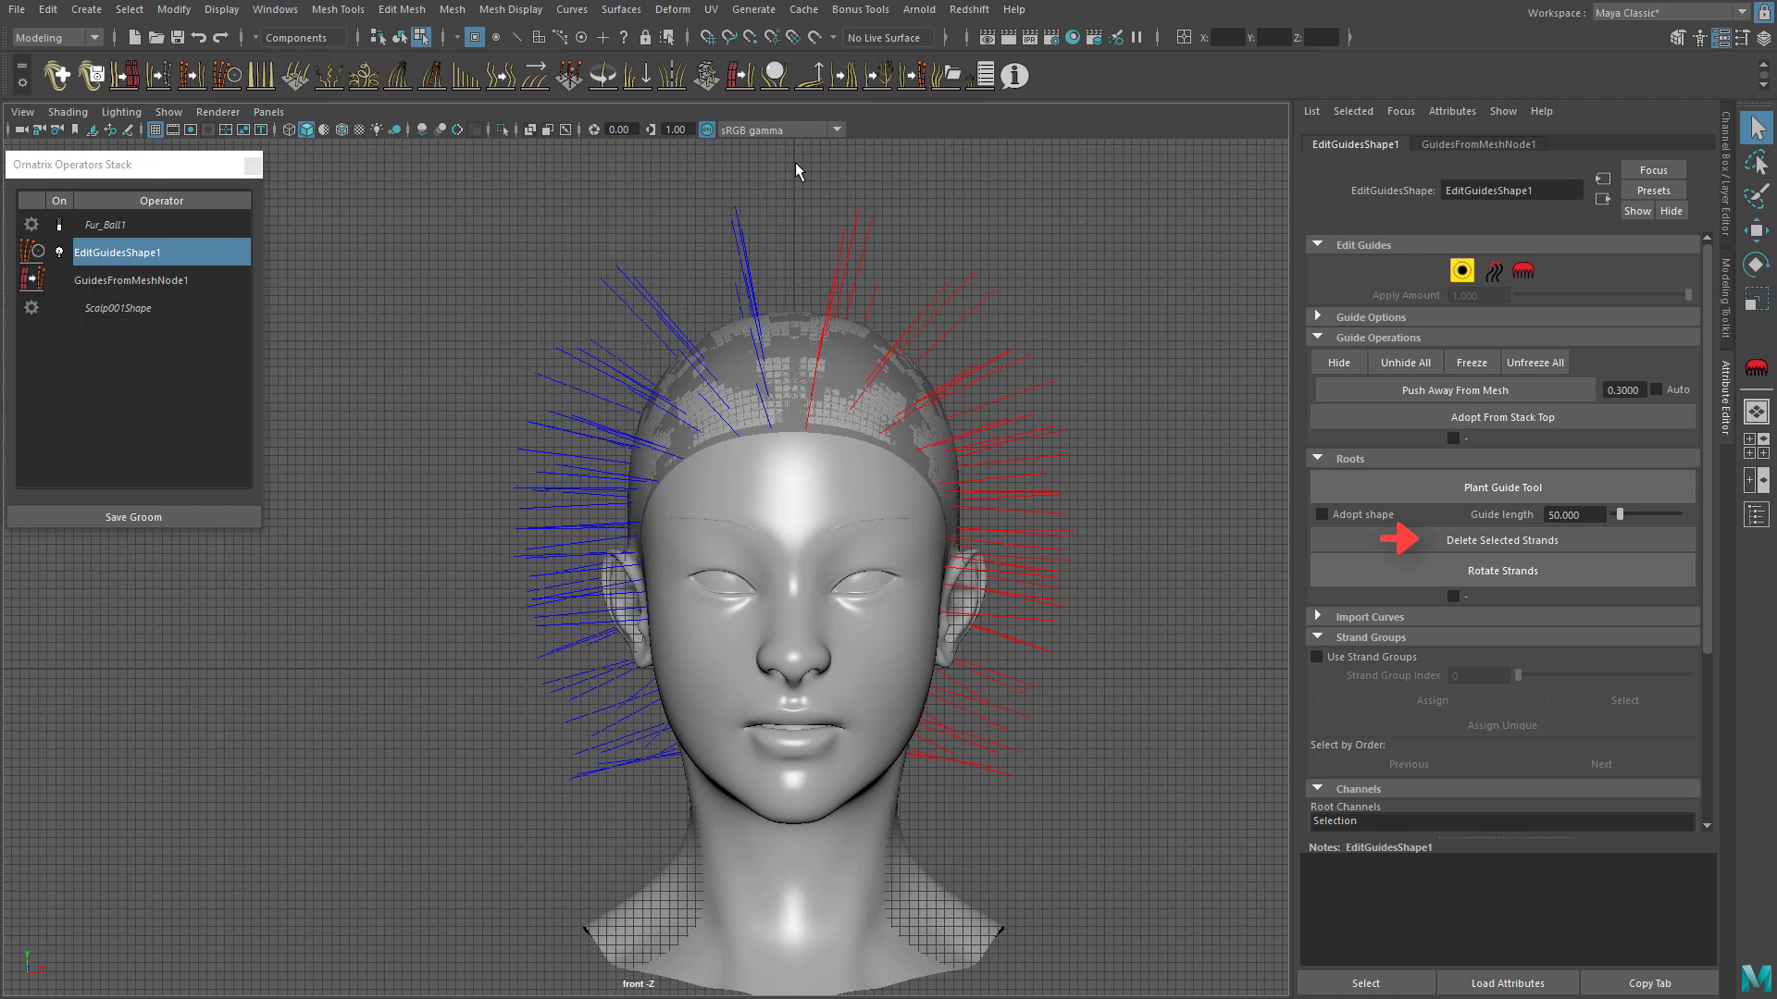
{"action": "scroll", "coordinate": [892, 322], "scroll_direction": "up", "scroll_amount": 1}
{"action": "left_click", "coordinate": [1460, 542]}
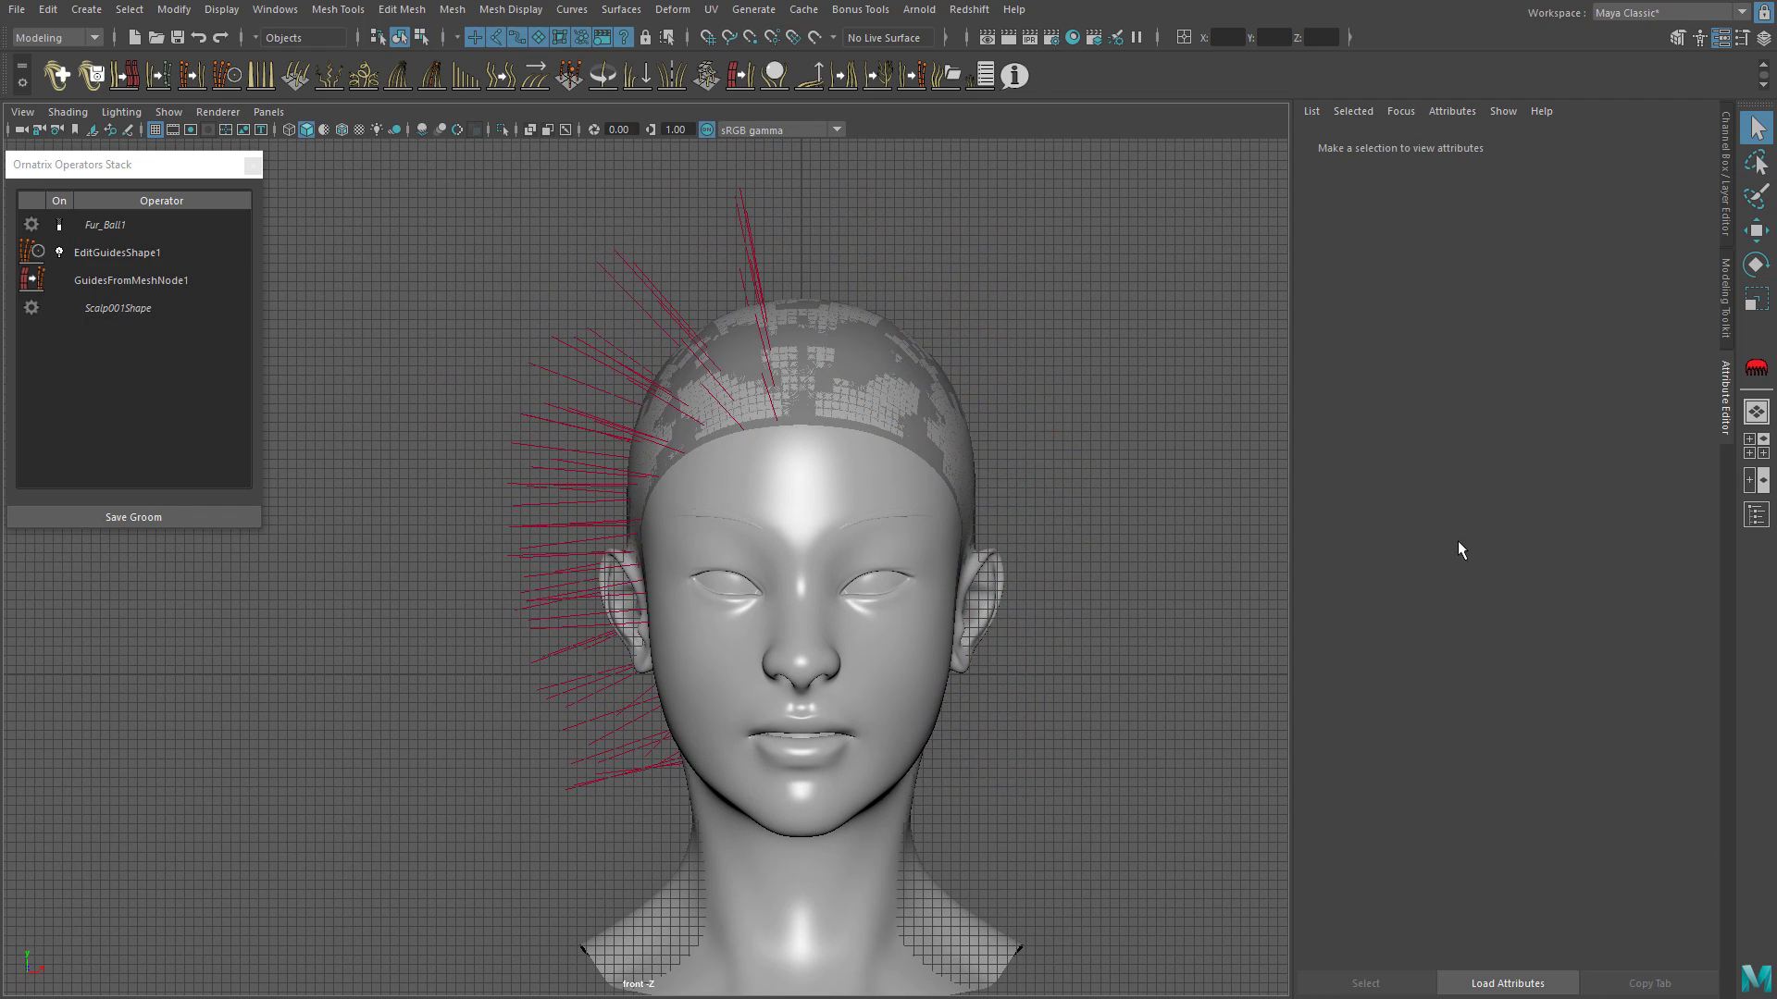
Step: Add a Symmetry operator above EditGuidesShape1 and rotate its symmetry plane so the guides mirror across the head
{"action": "left_click", "coordinate": [118, 263]}
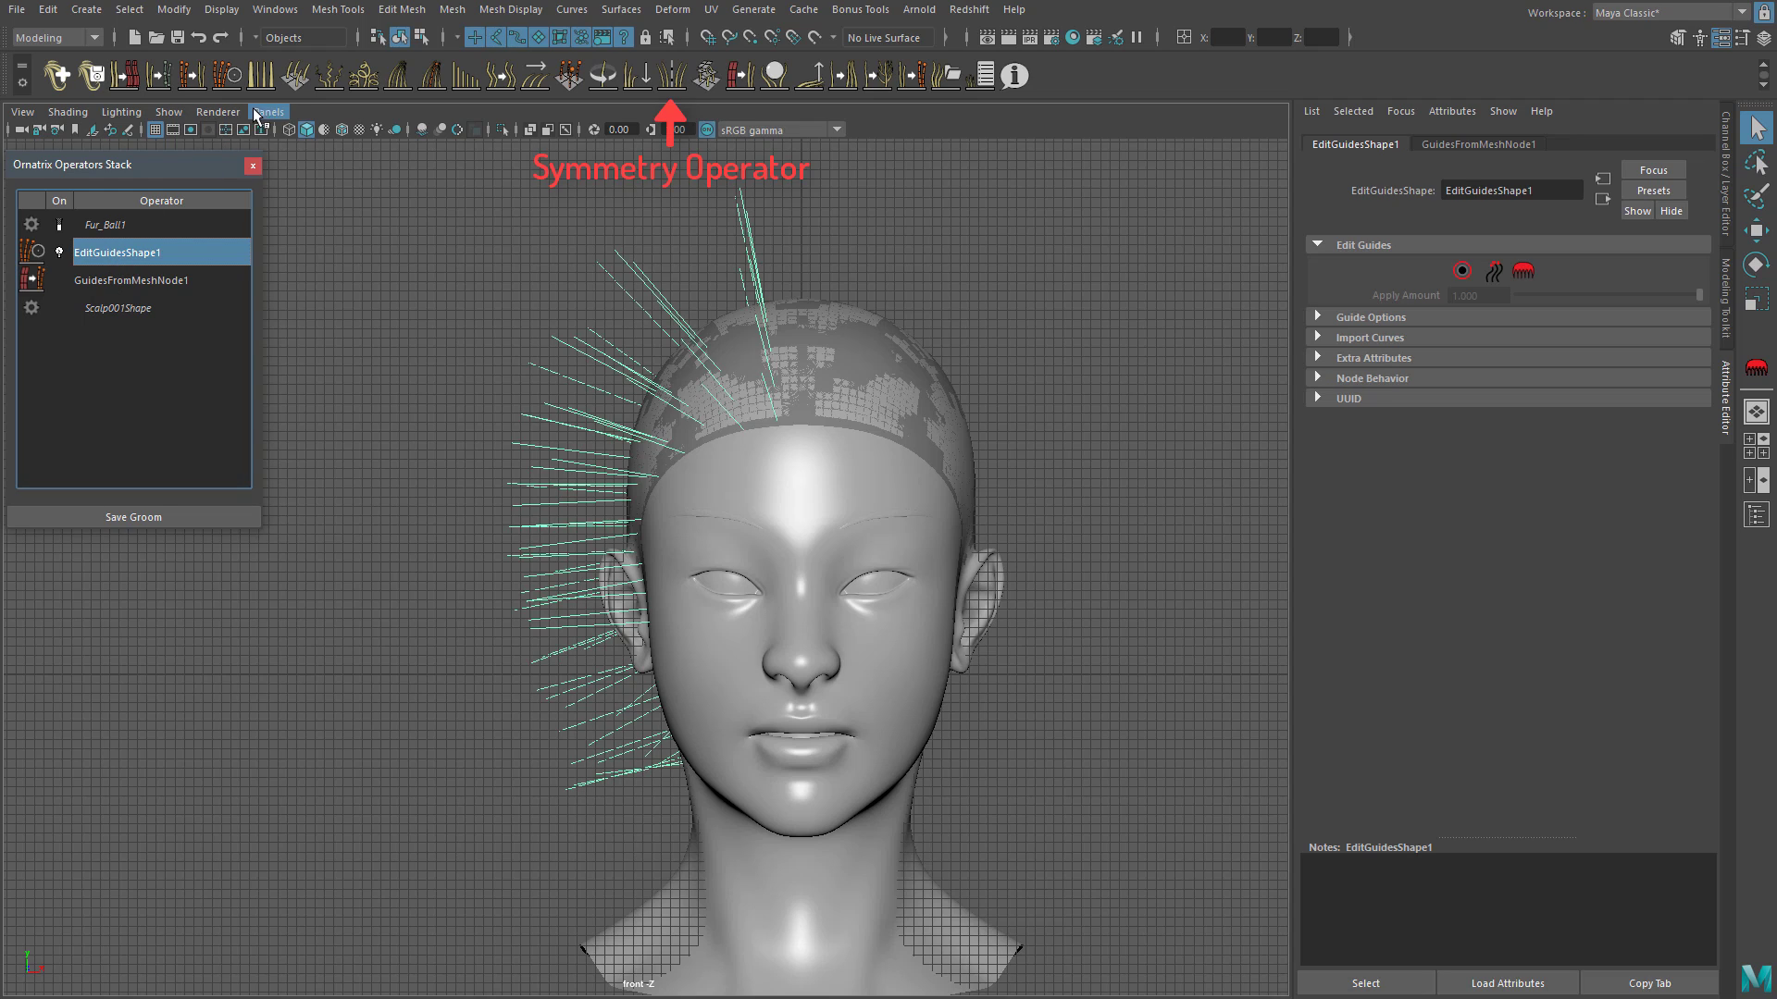
{"action": "left_click", "coordinate": [678, 82]}
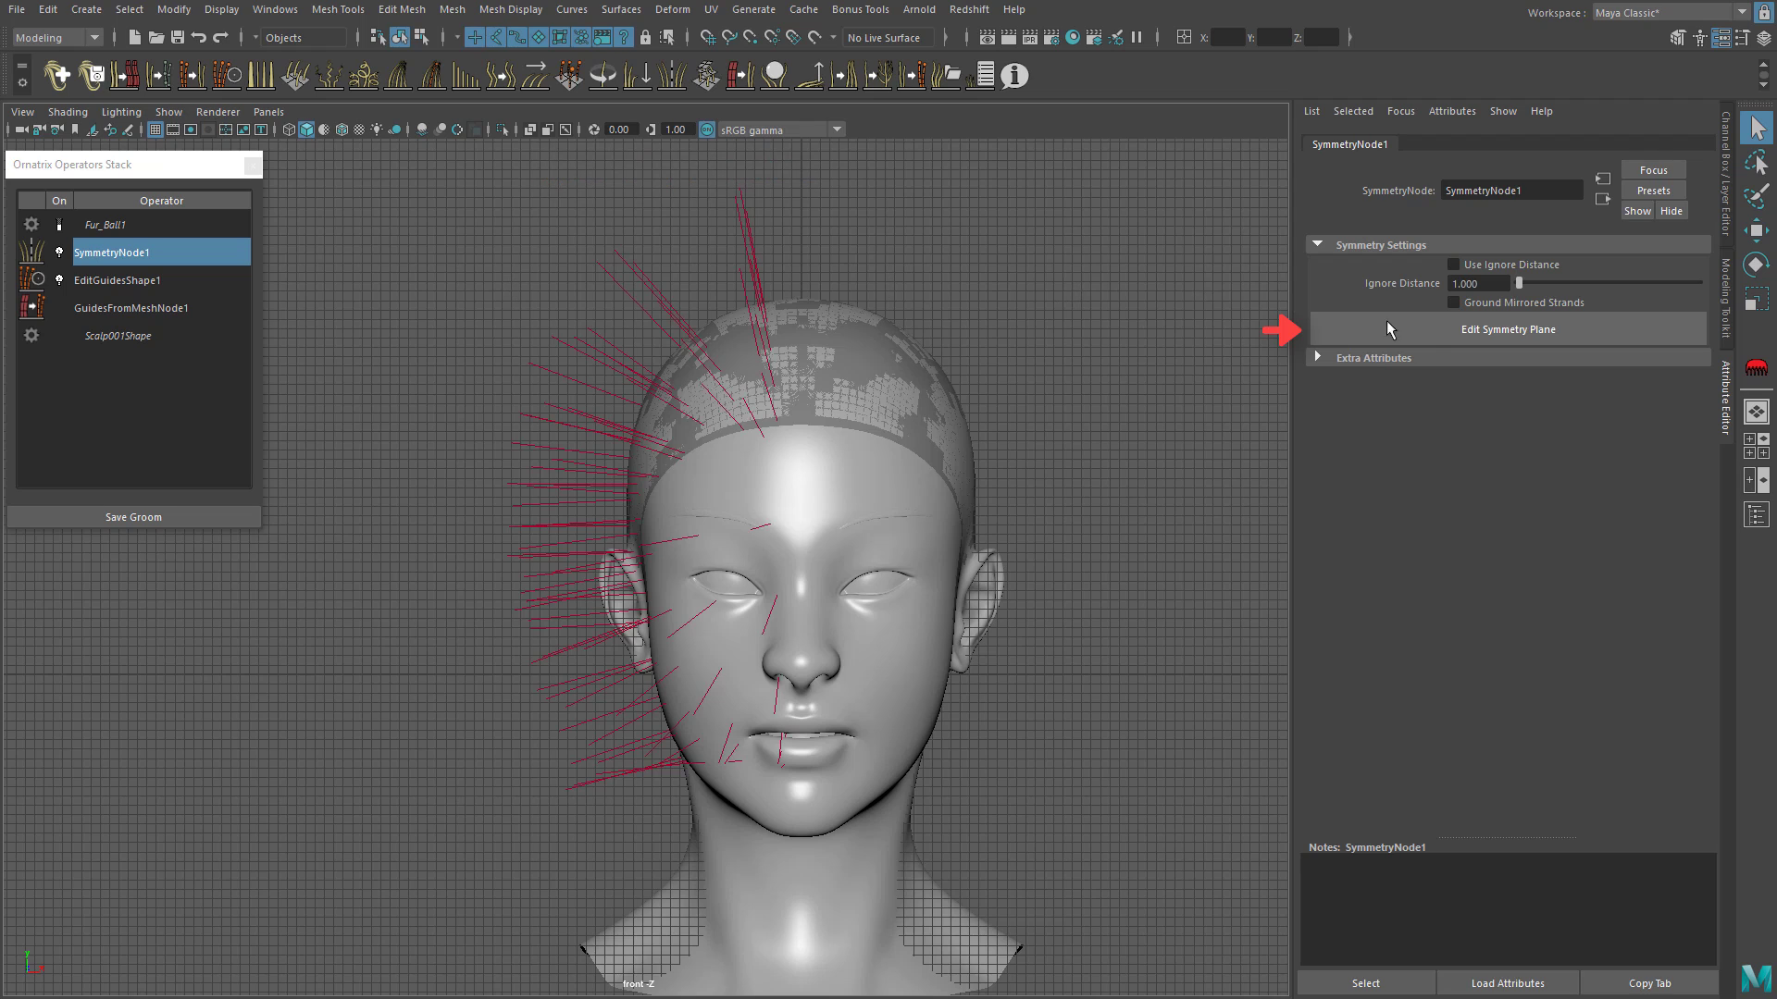
{"action": "left_click", "coordinate": [1425, 332]}
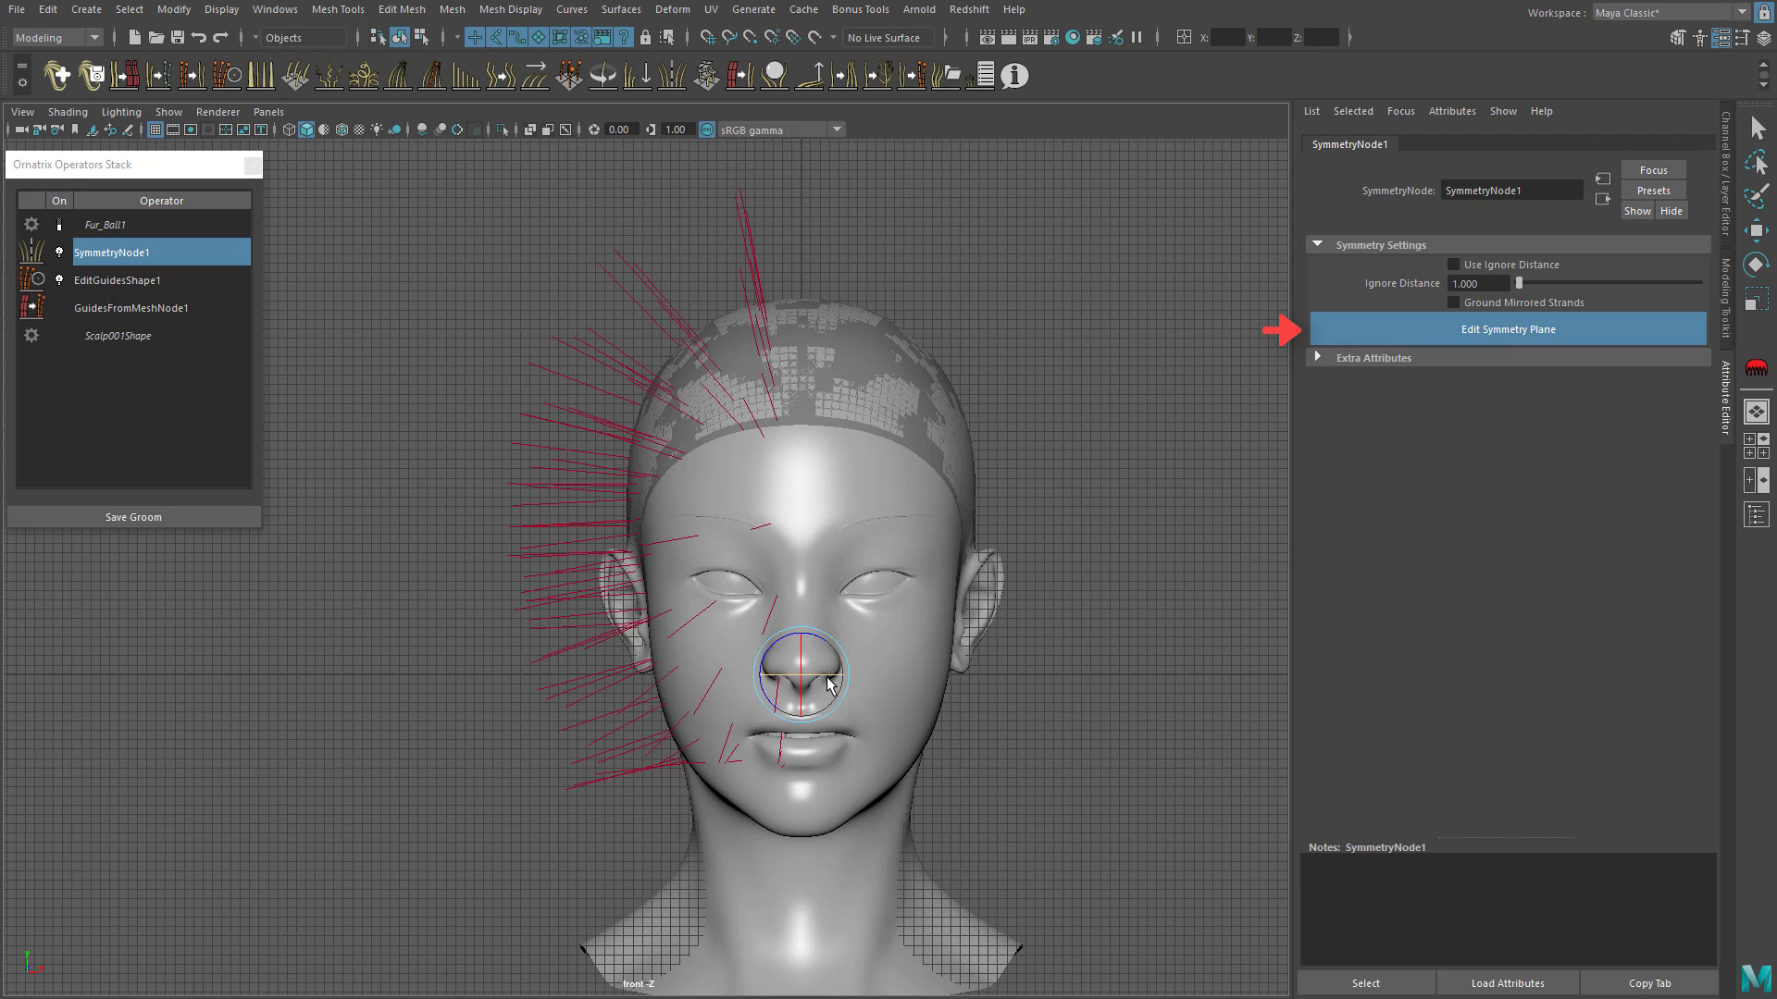
{"action": "left_click_drag", "start_coordinate": [826, 685], "coordinate": [938, 666]}
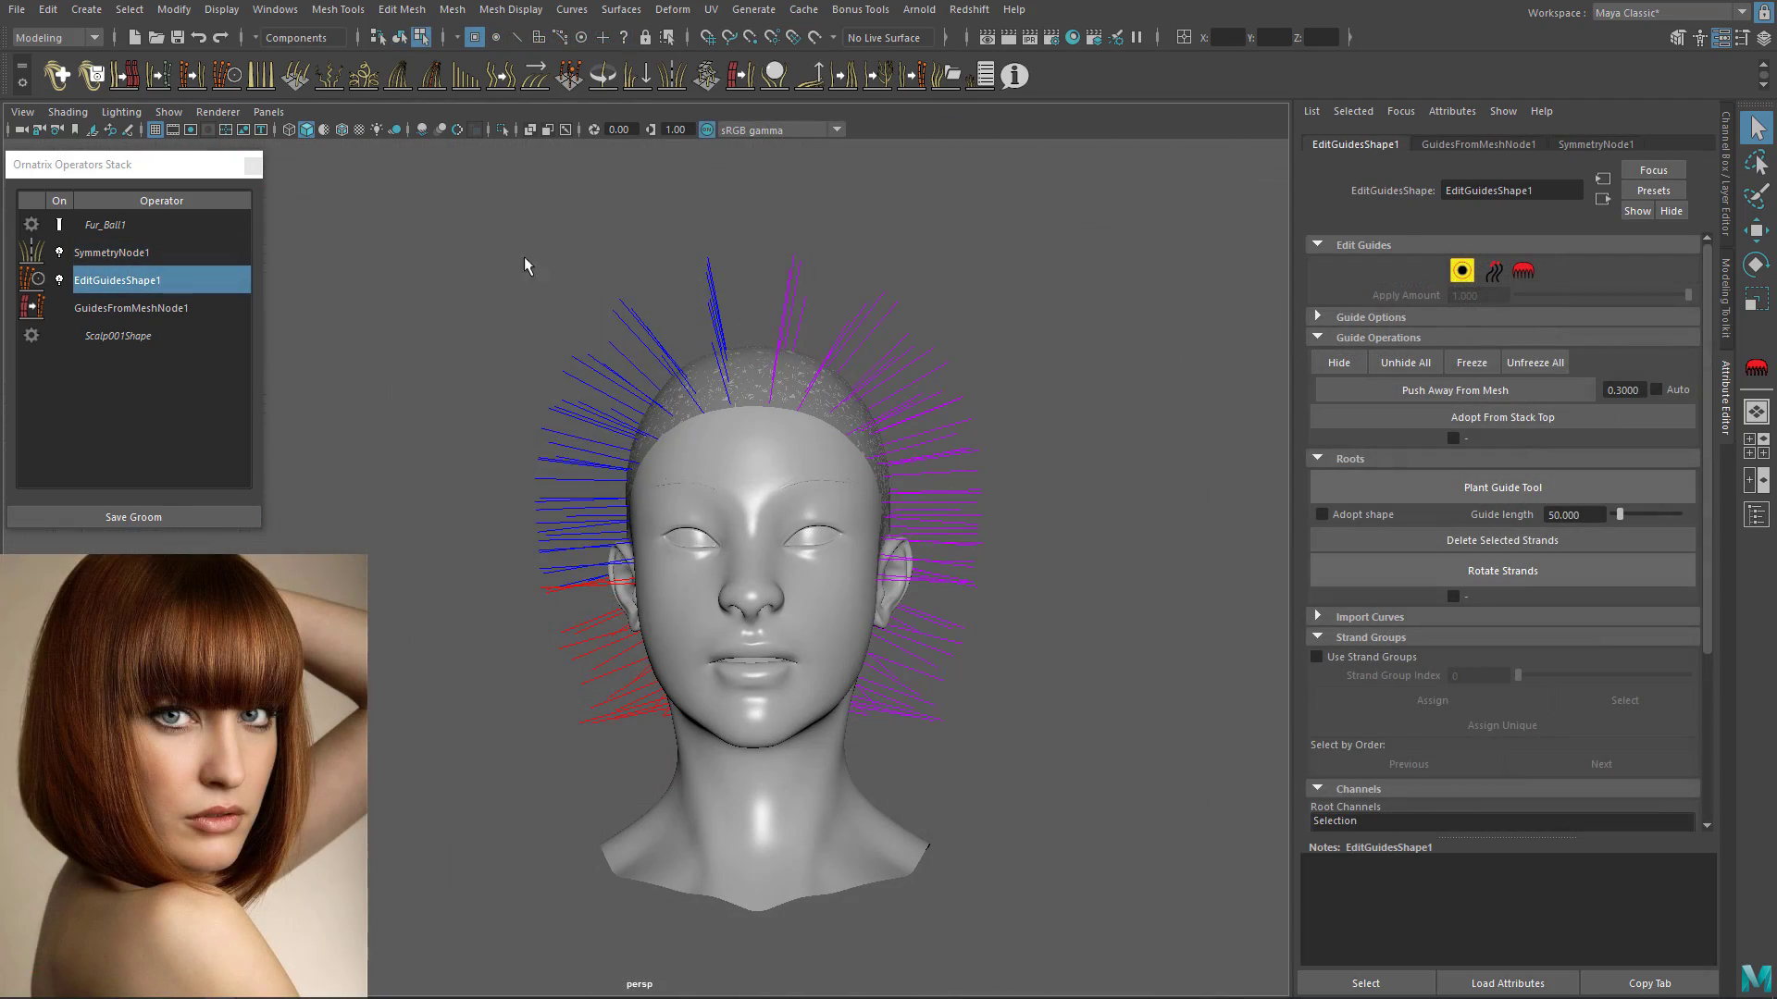
Step: Delete the side, back and crown guides in EditGuidesShape1, keeping only those at the front top for the fringe
{"action": "left_click_drag", "start_coordinate": [474, 247], "coordinate": [874, 477]}
{"action": "left_click_drag", "start_coordinate": [874, 477], "coordinate": [754, 496], "text": "alt"}
{"action": "left_click_drag", "start_coordinate": [675, 424], "coordinate": [889, 561], "text": "alt"}
{"action": "key", "text": "ctrl+shift+i"}
{"action": "left_click", "coordinate": [1512, 541]}
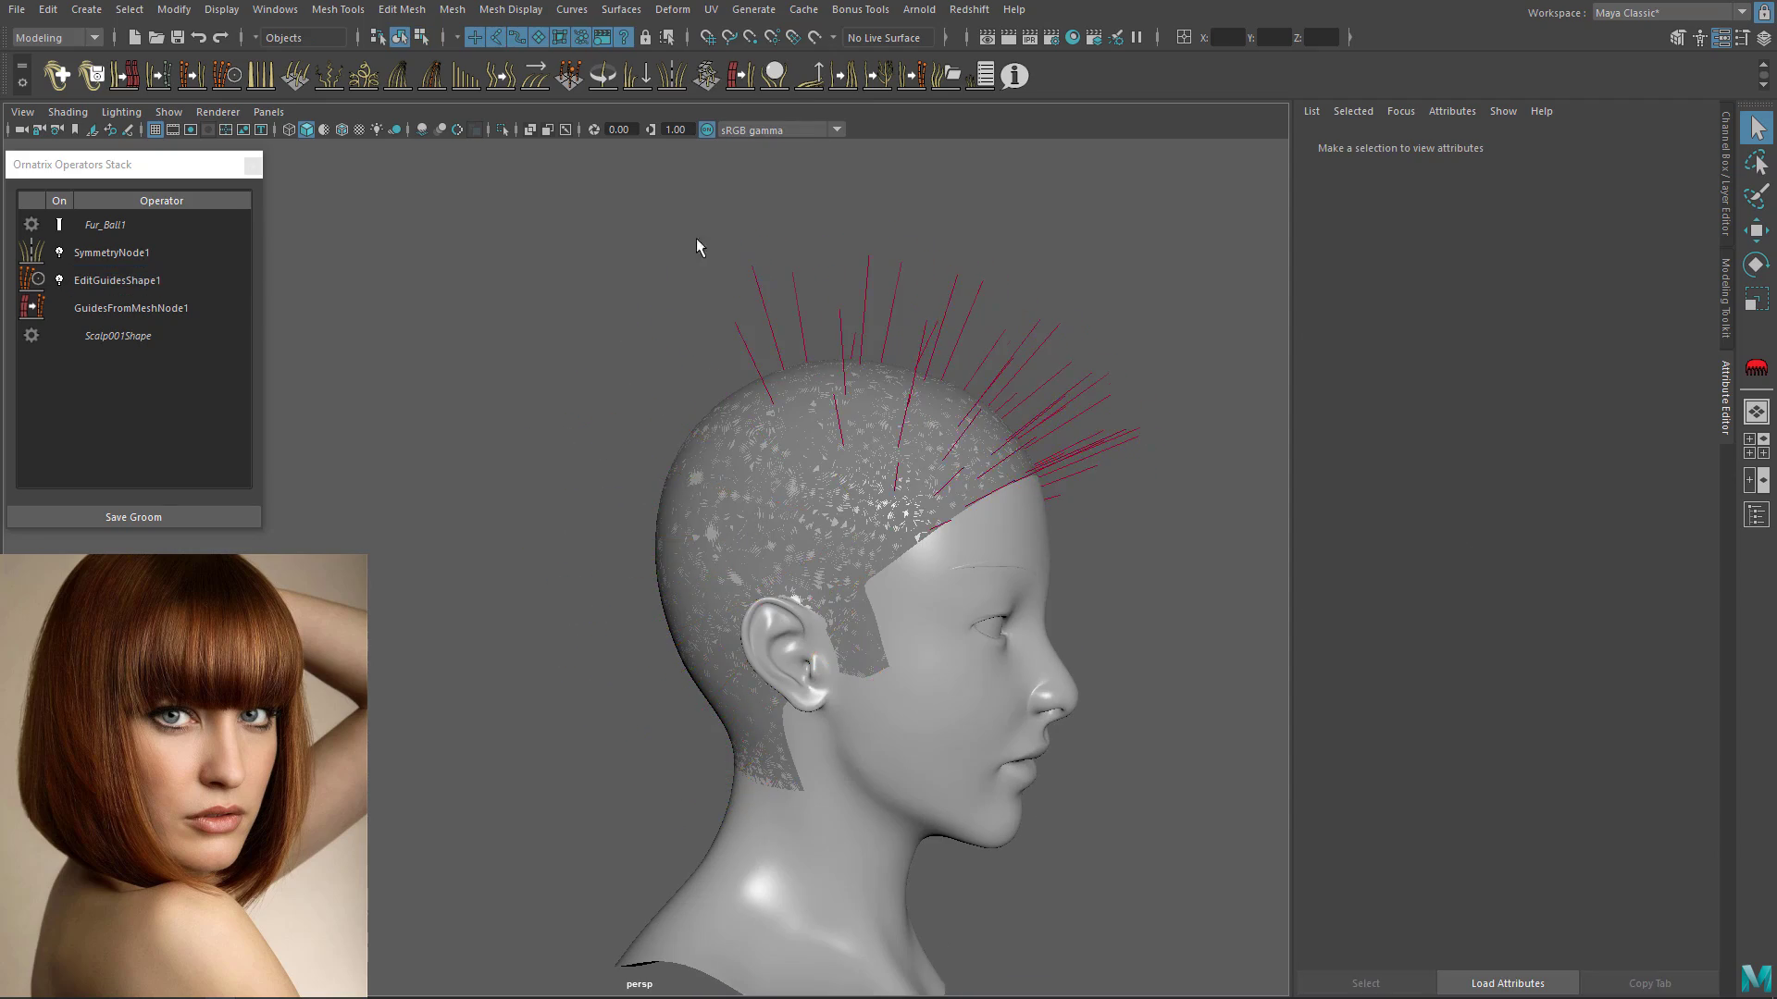
{"action": "mouse_move", "coordinate": [696, 237]}
{"action": "left_mouse_down", "text": "alt"}
{"action": "mouse_move", "coordinate": [731, 228]}
{"action": "mouse_move", "coordinate": [796, 355]}
{"action": "mouse_move", "coordinate": [669, 430]}
{"action": "mouse_move", "coordinate": [740, 389]}
{"action": "mouse_move", "coordinate": [894, 375]}
{"action": "mouse_move", "coordinate": [904, 349]}
{"action": "mouse_move", "coordinate": [1004, 435]}
{"action": "left_mouse_up", "text": "alt"}
{"action": "left_click", "coordinate": [139, 280]}
{"action": "left_click", "coordinate": [1459, 269]}
{"action": "left_click", "coordinate": [1508, 540]}
Step: Comb the front guides forward and down over the forehead with the Move brush, working in the side view
{"action": "left_click", "coordinate": [768, 269]}
{"action": "left_click", "coordinate": [206, 280]}
{"action": "key", "text": "space"}
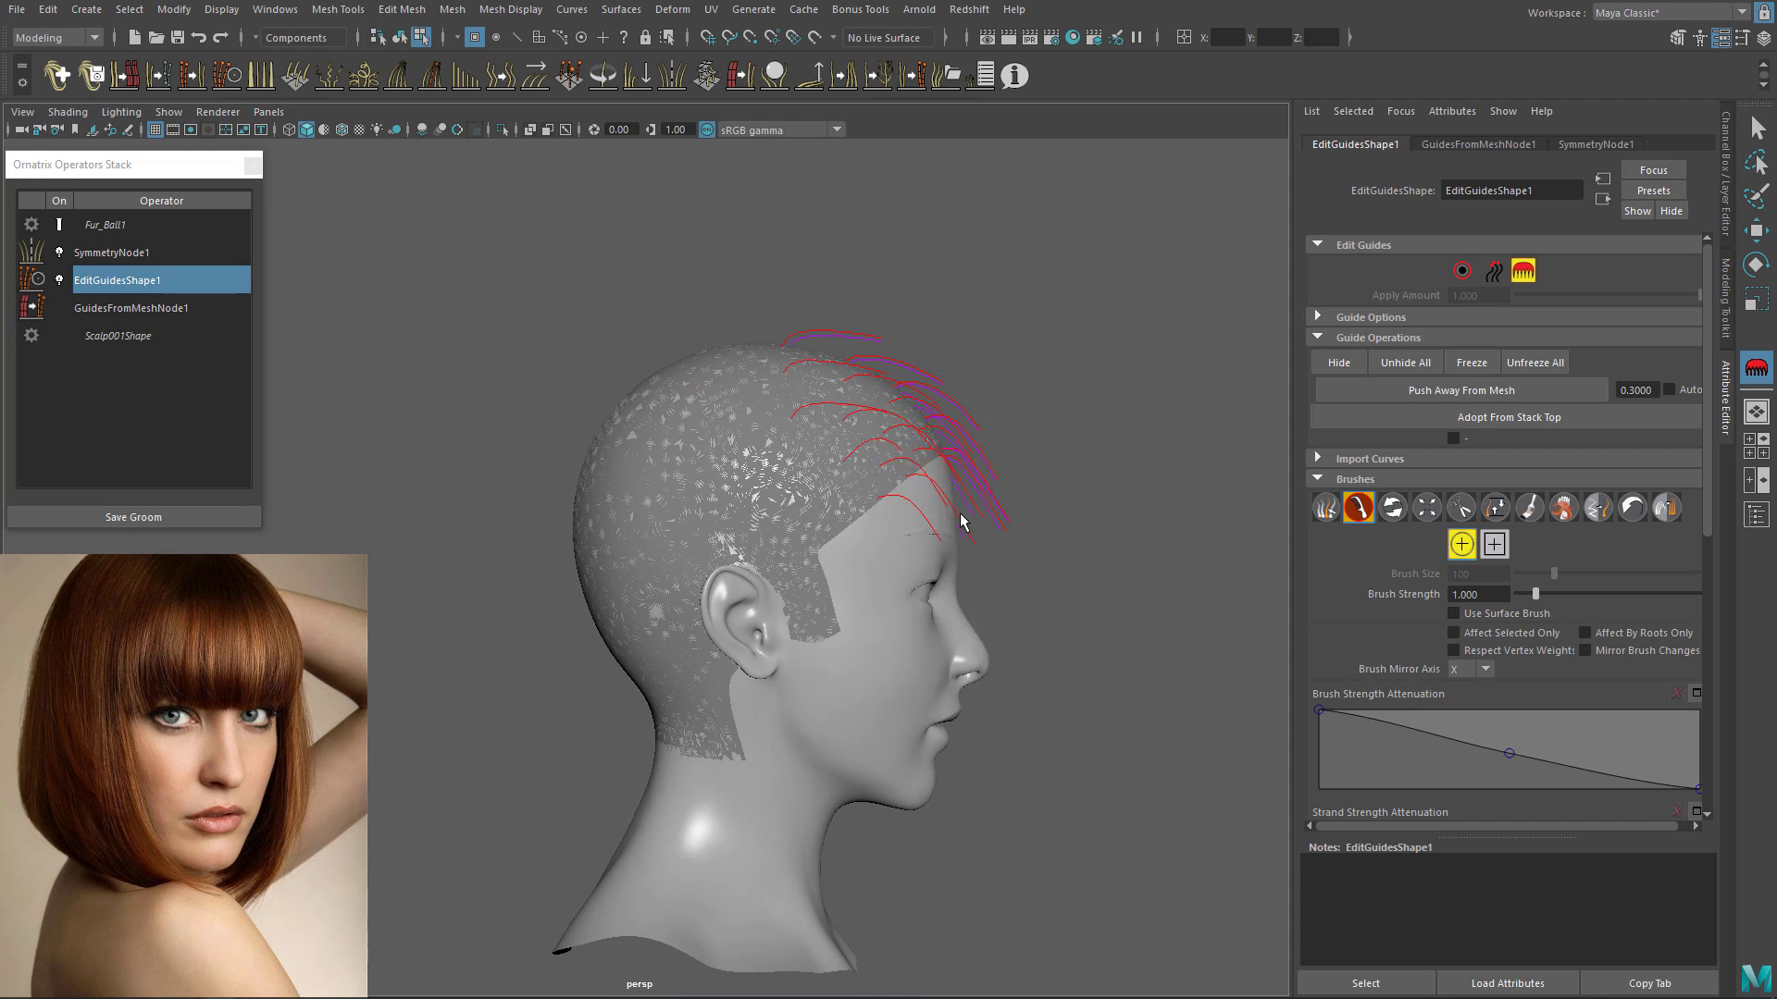
{"action": "left_click_drag", "start_coordinate": [960, 516], "coordinate": [1036, 515]}
{"action": "middle_click_drag", "start_coordinate": [765, 490], "coordinate": [916, 527], "text": "alt"}
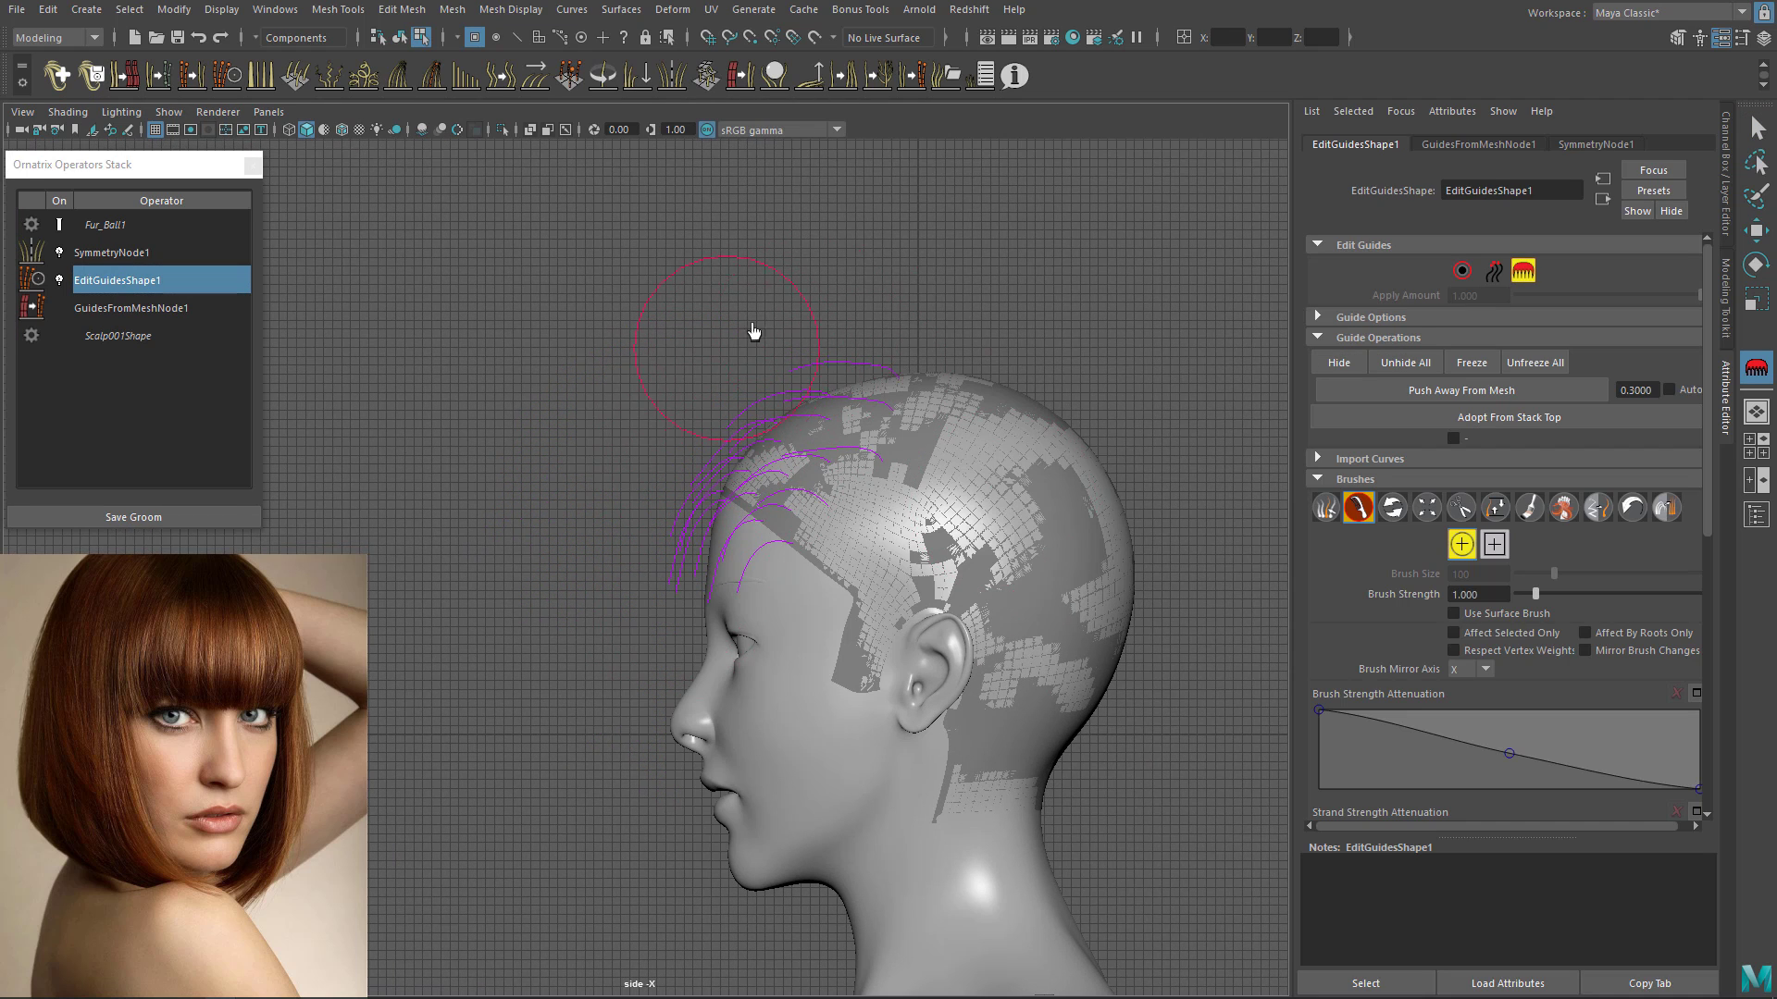
{"action": "right_click_drag", "start_coordinate": [645, 482], "coordinate": [918, 363], "text": "alt"}
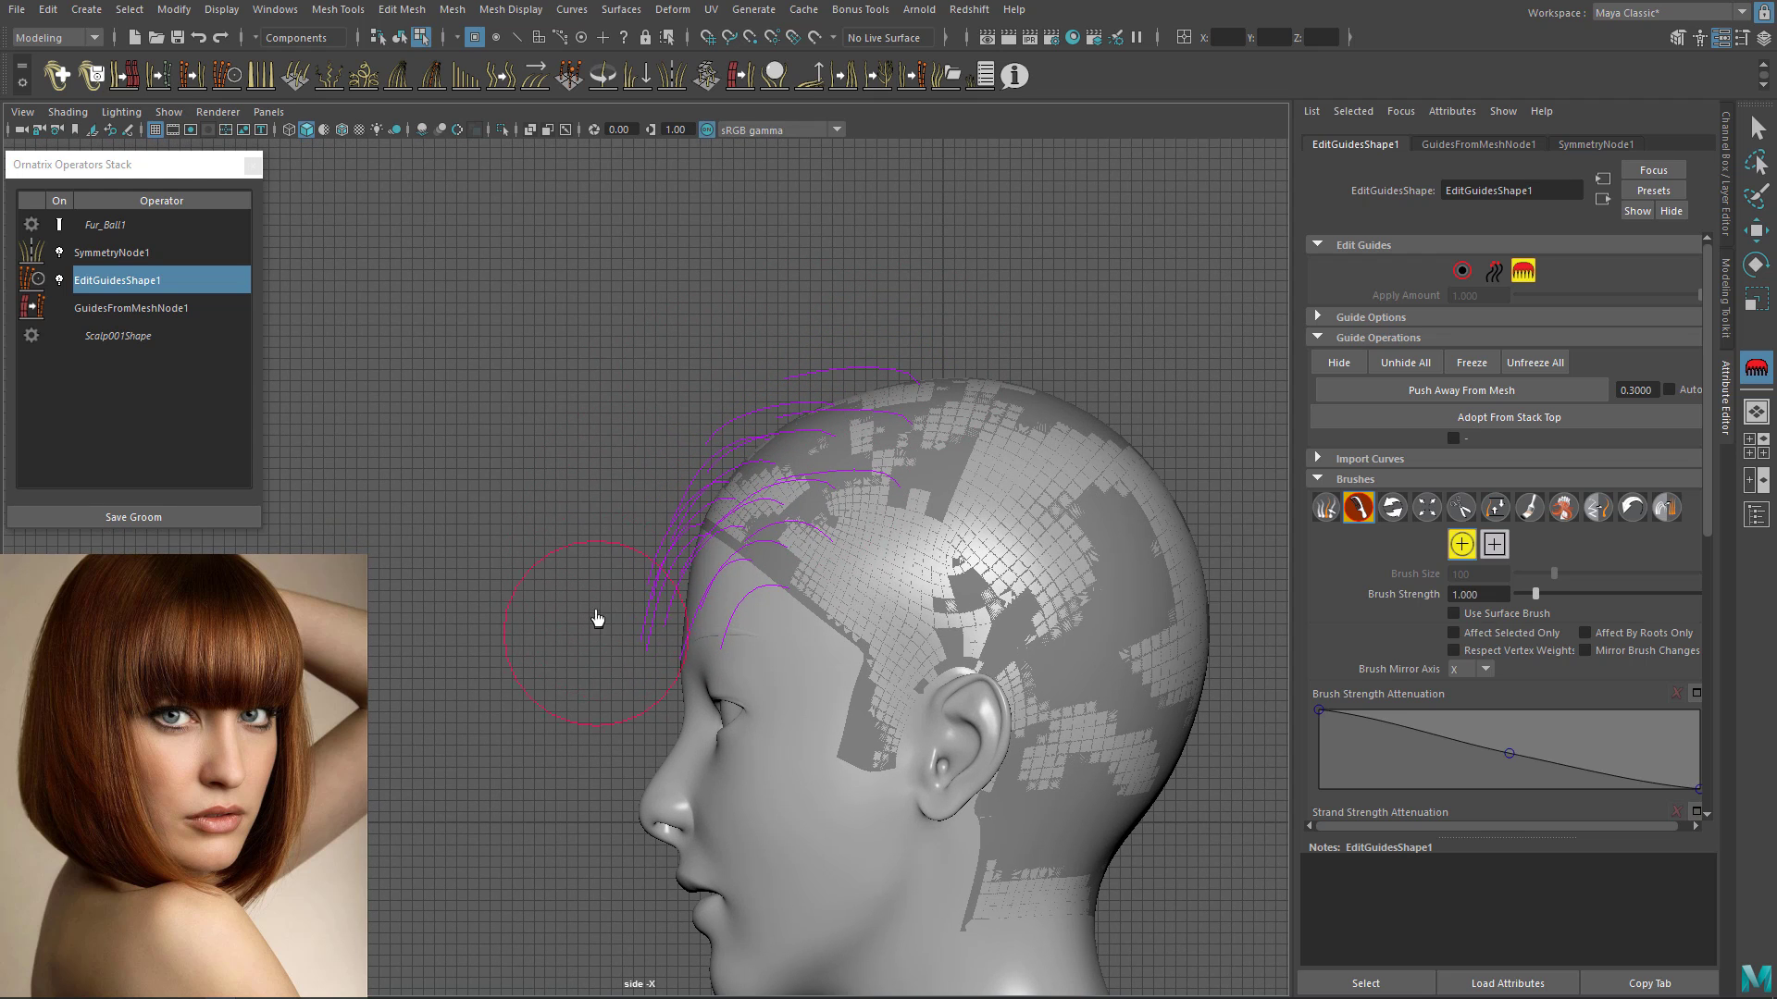
Step: Plant additional guides with a length of 50 along the front hairline and top of the scalp using the Plant Guide Tool
{"action": "scroll", "coordinate": [593, 606], "scroll_direction": "up", "scroll_amount": 1}
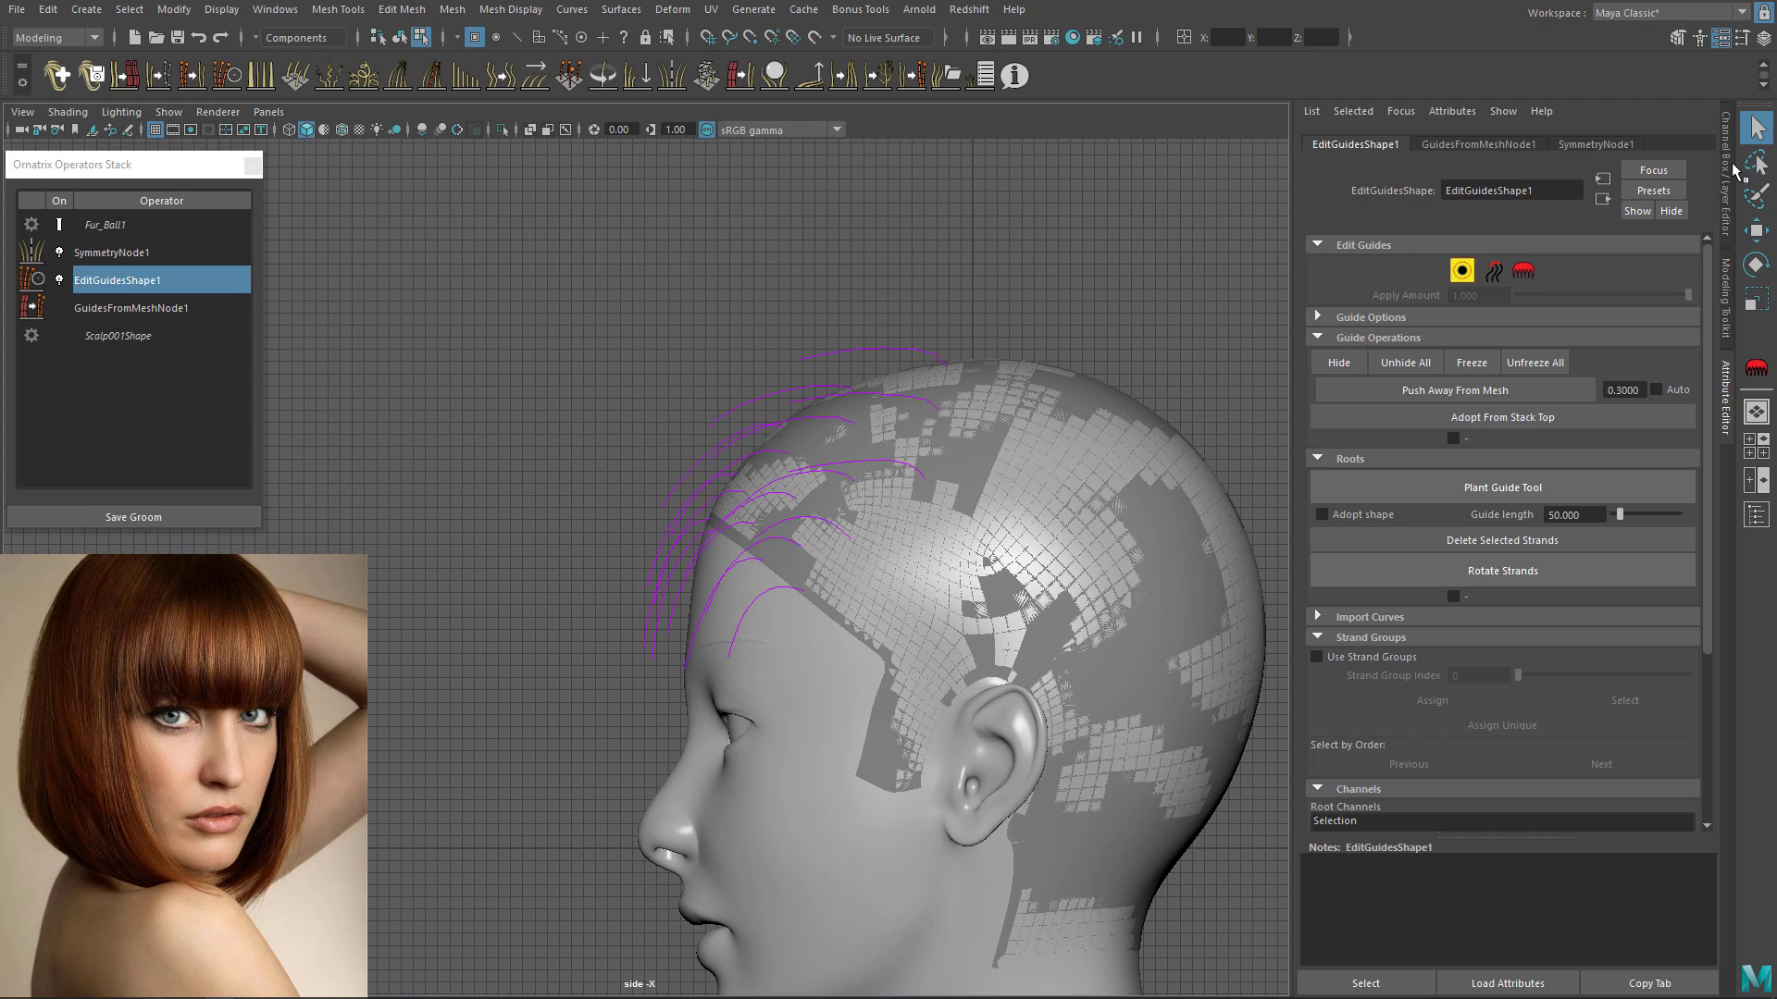
{"action": "left_click", "coordinate": [1458, 491]}
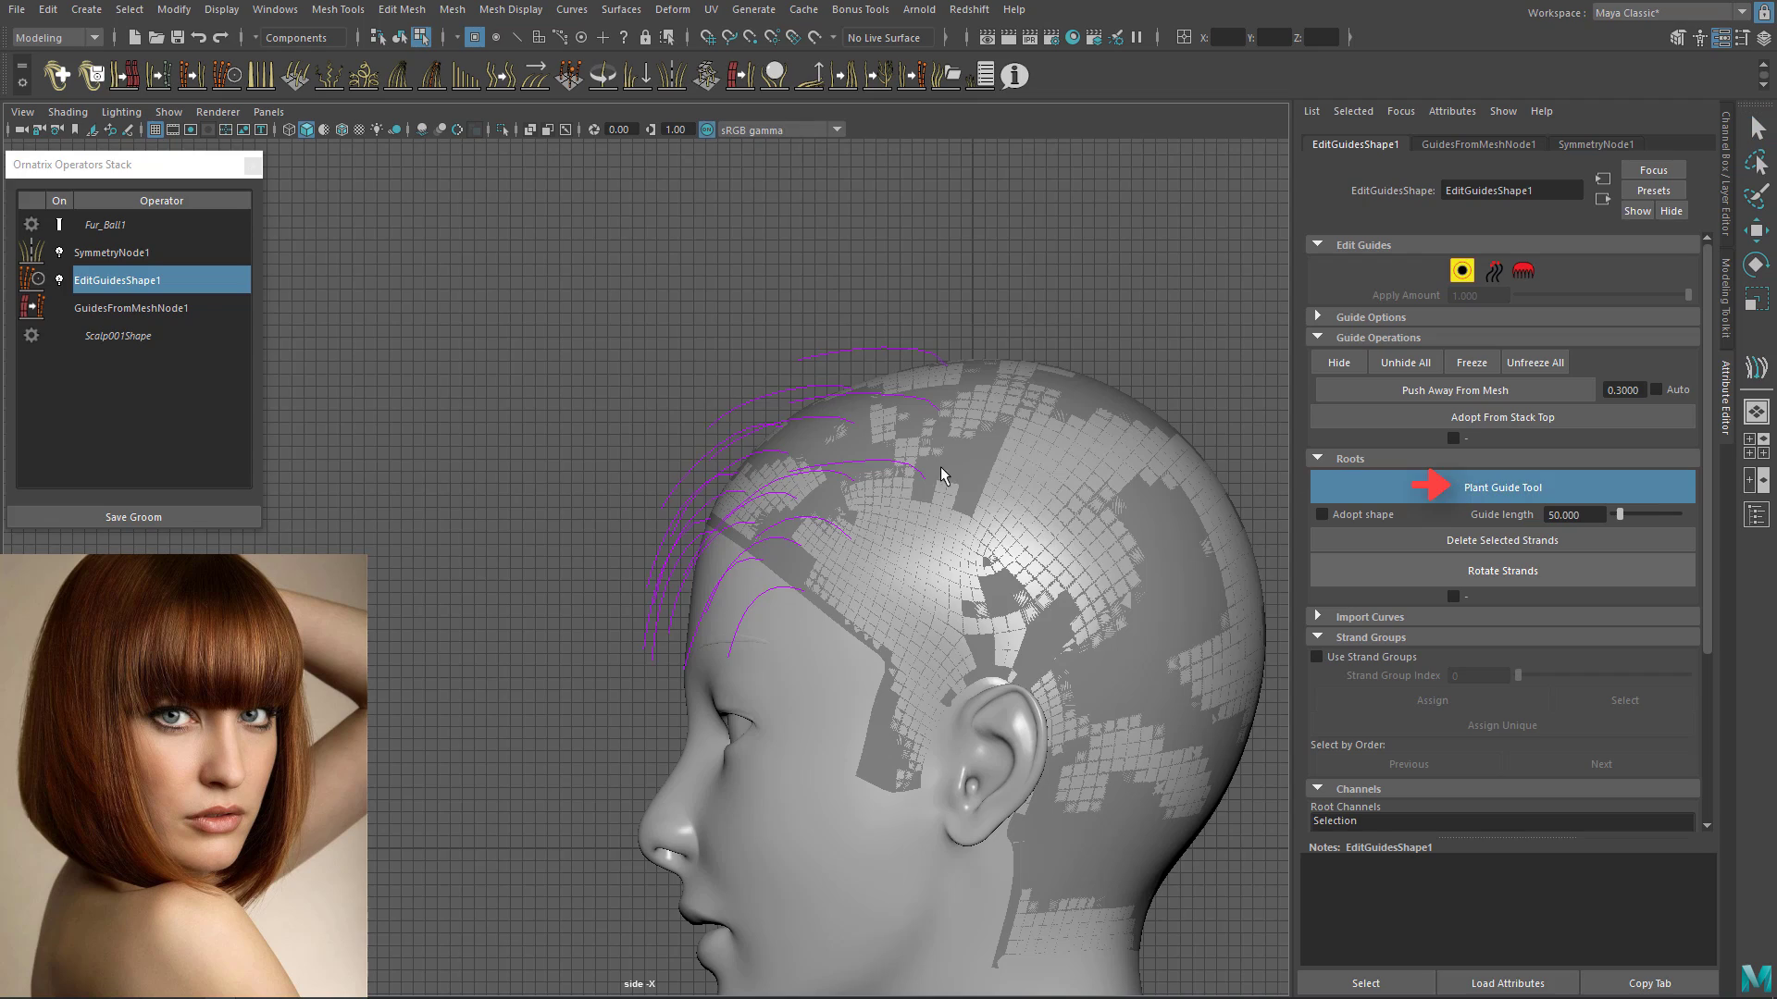
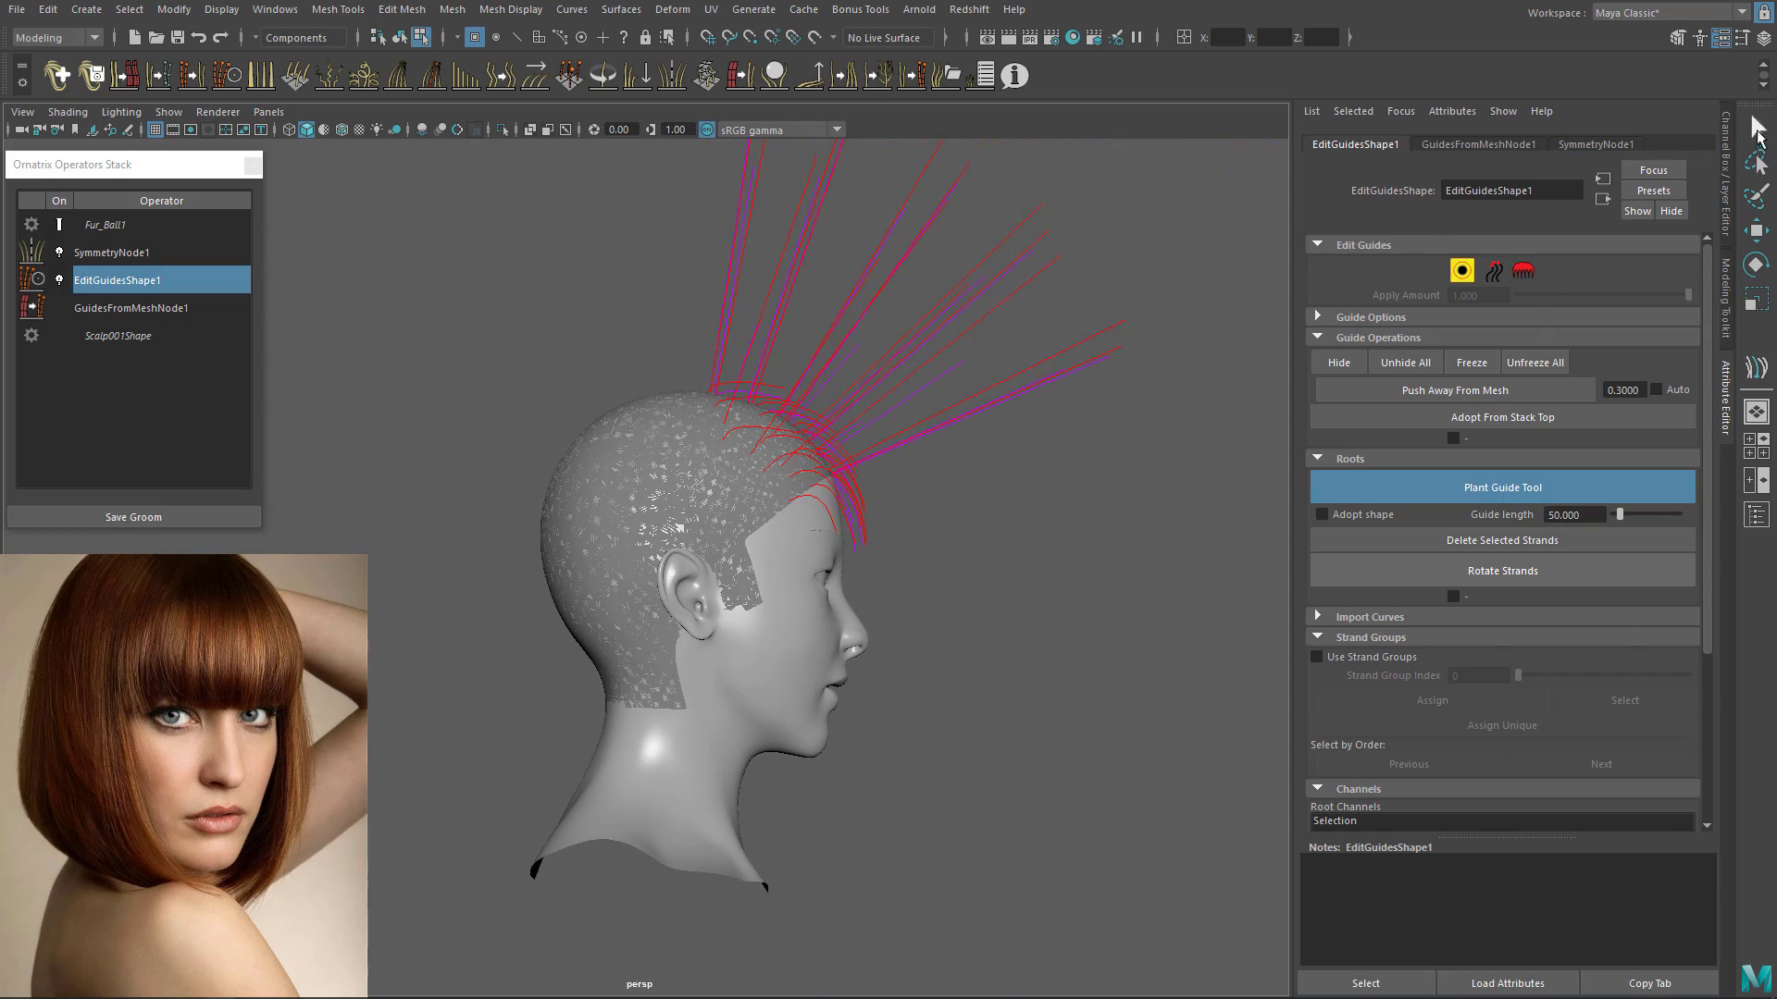
{"action": "left_click", "coordinate": [1758, 132]}
Step: Comb the newly planted guides forward and down in front of the face with the Move brush in the side view
{"action": "left_click", "coordinate": [1523, 271]}
{"action": "middle_click_drag", "start_coordinate": [868, 379], "coordinate": [904, 444], "text": "alt"}
{"action": "key", "text": "space"}
{"action": "key", "text": "space"}
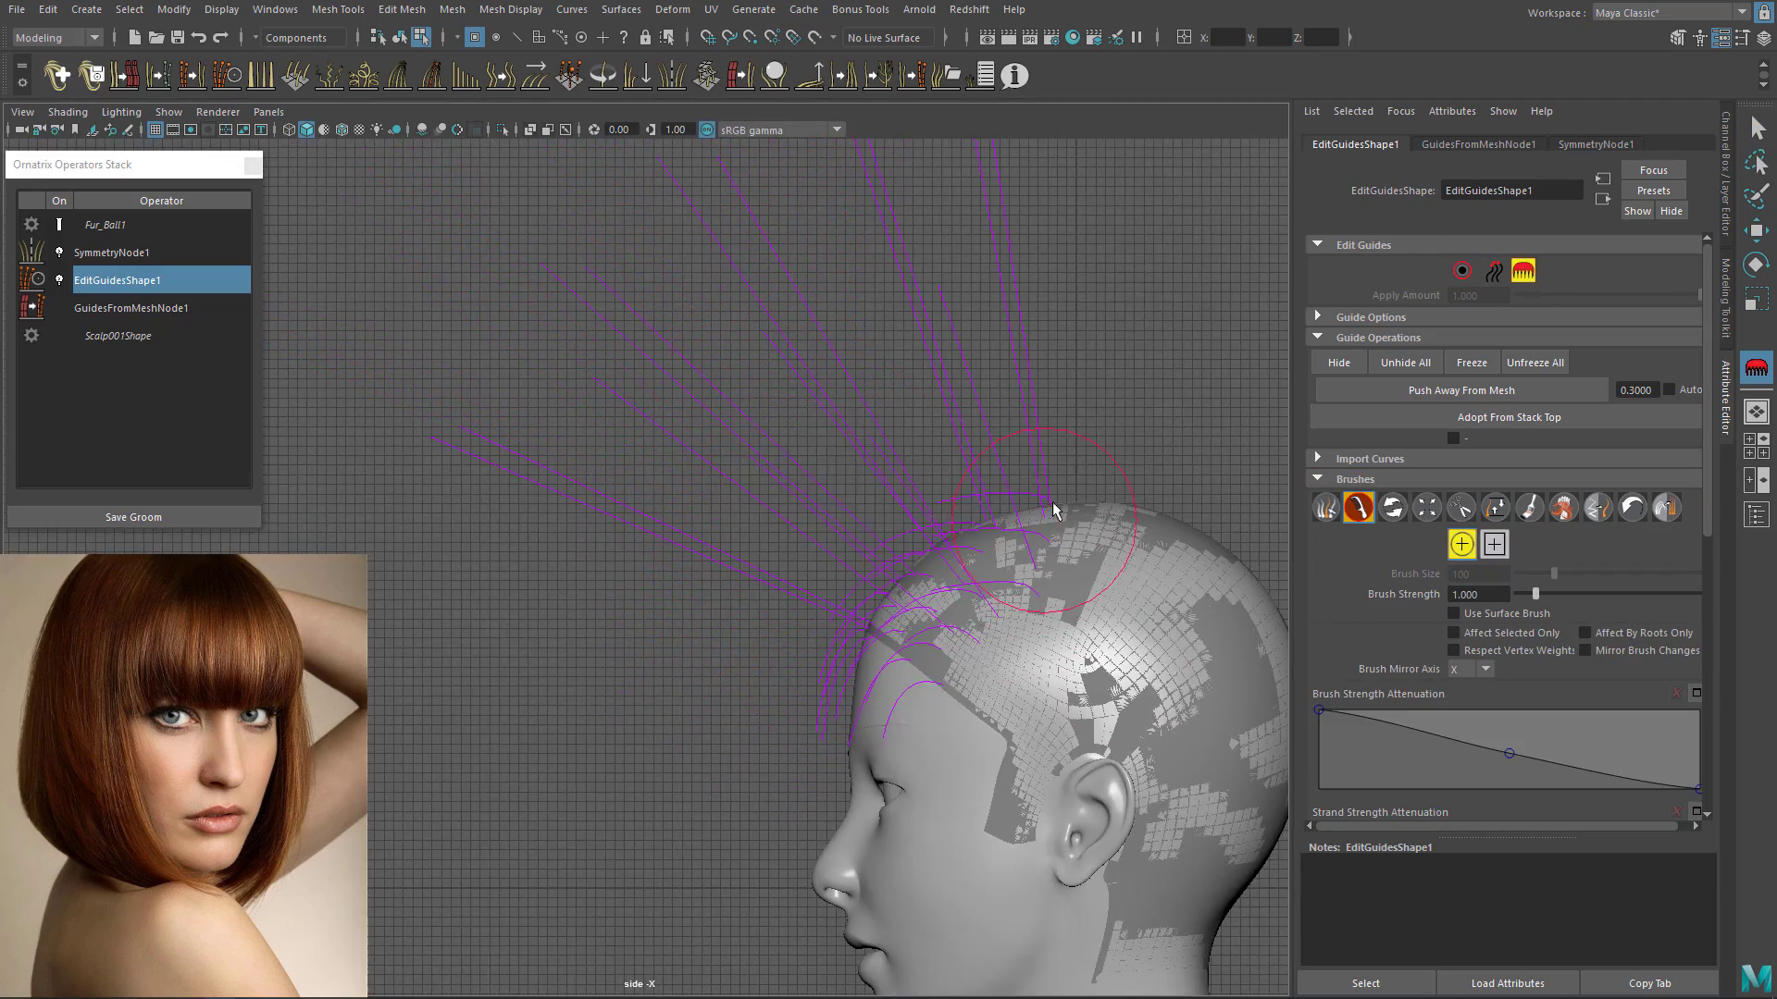
{"action": "scroll", "coordinate": [773, 531], "scroll_direction": "down", "scroll_amount": 2}
{"action": "middle_click_drag", "start_coordinate": [776, 520], "coordinate": [831, 417], "text": "alt"}
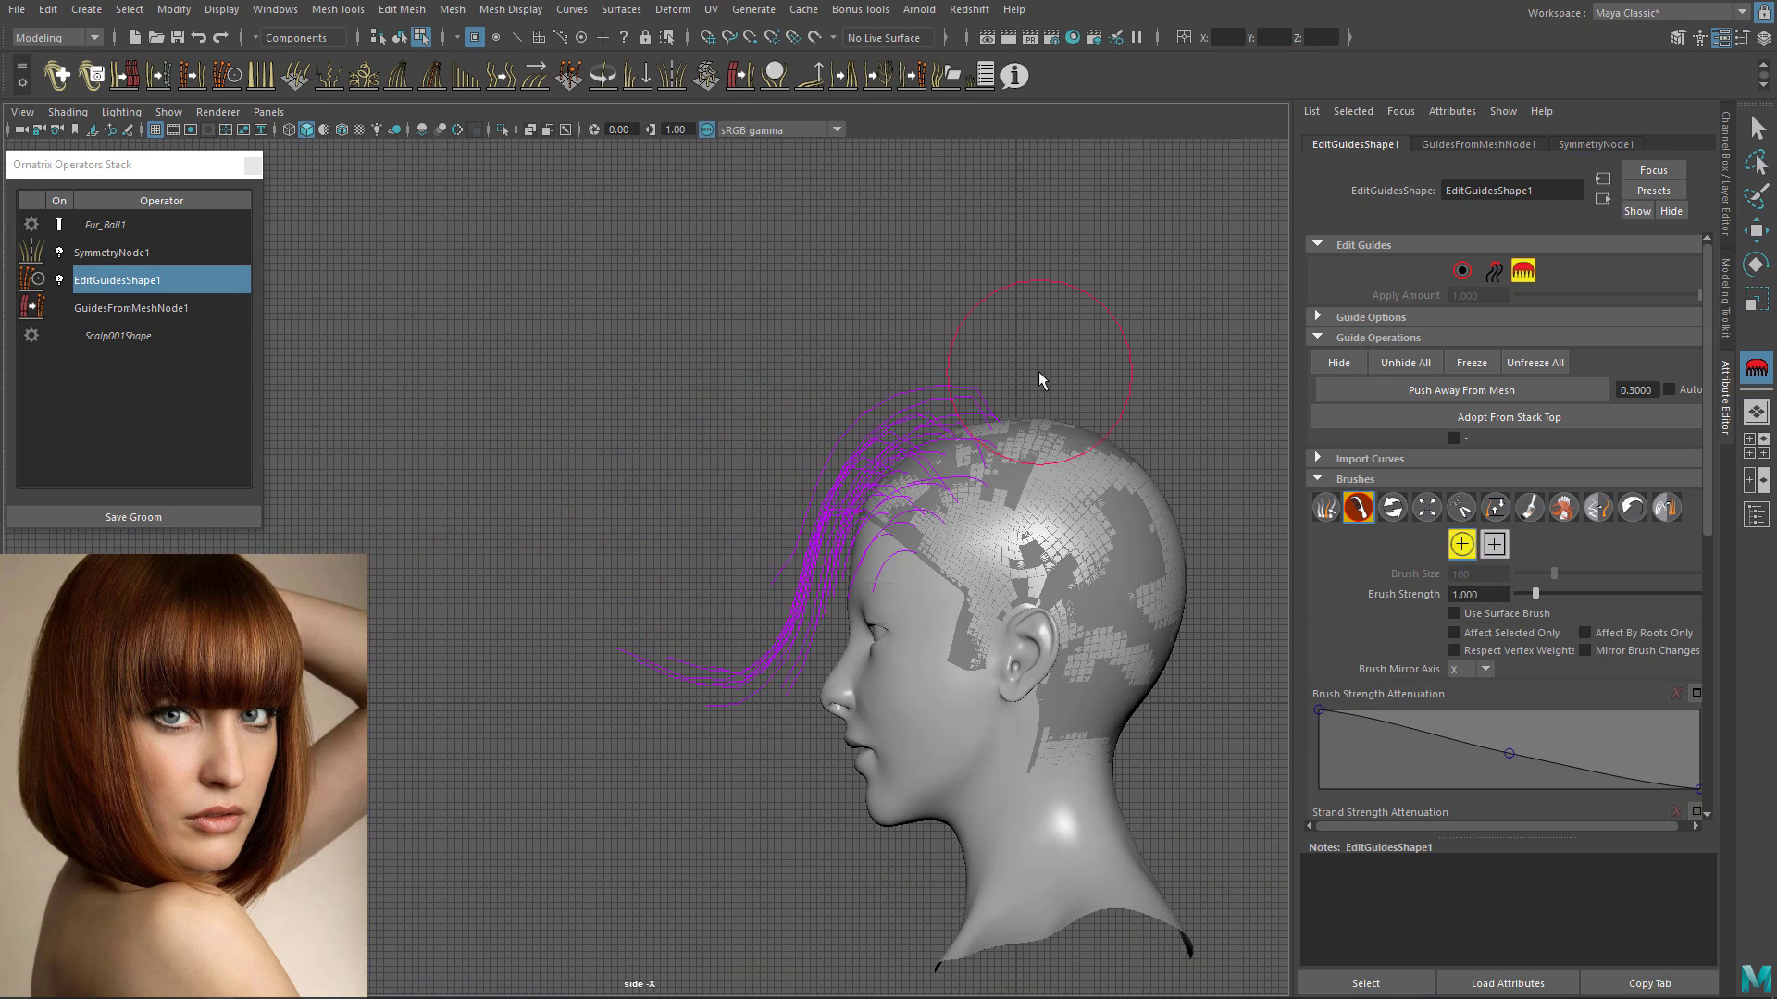
{"action": "mouse_move", "coordinate": [800, 407]}
{"action": "left_mouse_down"}
{"action": "mouse_move", "coordinate": [876, 503]}
{"action": "mouse_move", "coordinate": [804, 527]}
{"action": "mouse_move", "coordinate": [808, 631]}
{"action": "left_mouse_up"}
{"action": "scroll", "coordinate": [869, 536], "scroll_direction": "up", "scroll_amount": 2}
{"action": "middle_click_drag", "start_coordinate": [869, 536], "coordinate": [767, 482], "text": "alt"}
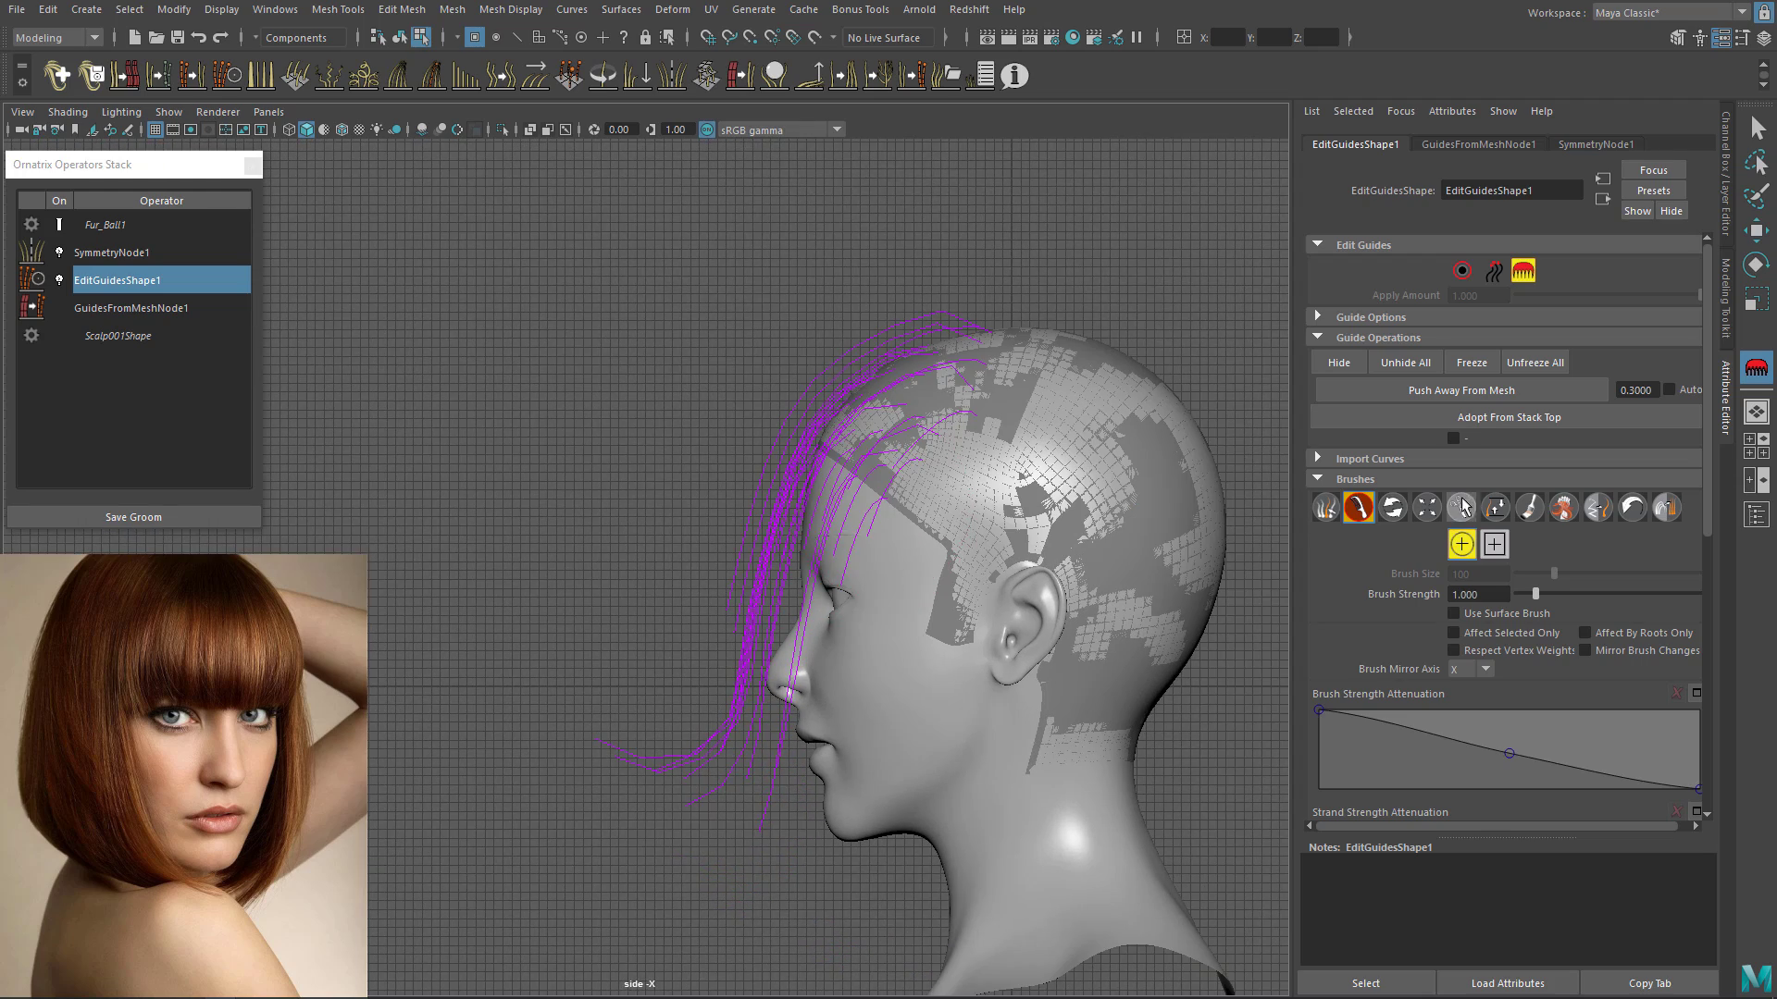
Step: Trim the fringe guides to an even length across the forehead with the Cut brush
{"action": "left_click", "coordinate": [1460, 507]}
{"action": "left_click_drag", "start_coordinate": [758, 620], "coordinate": [917, 632]}
{"action": "key", "text": "space"}
{"action": "key", "text": "space"}
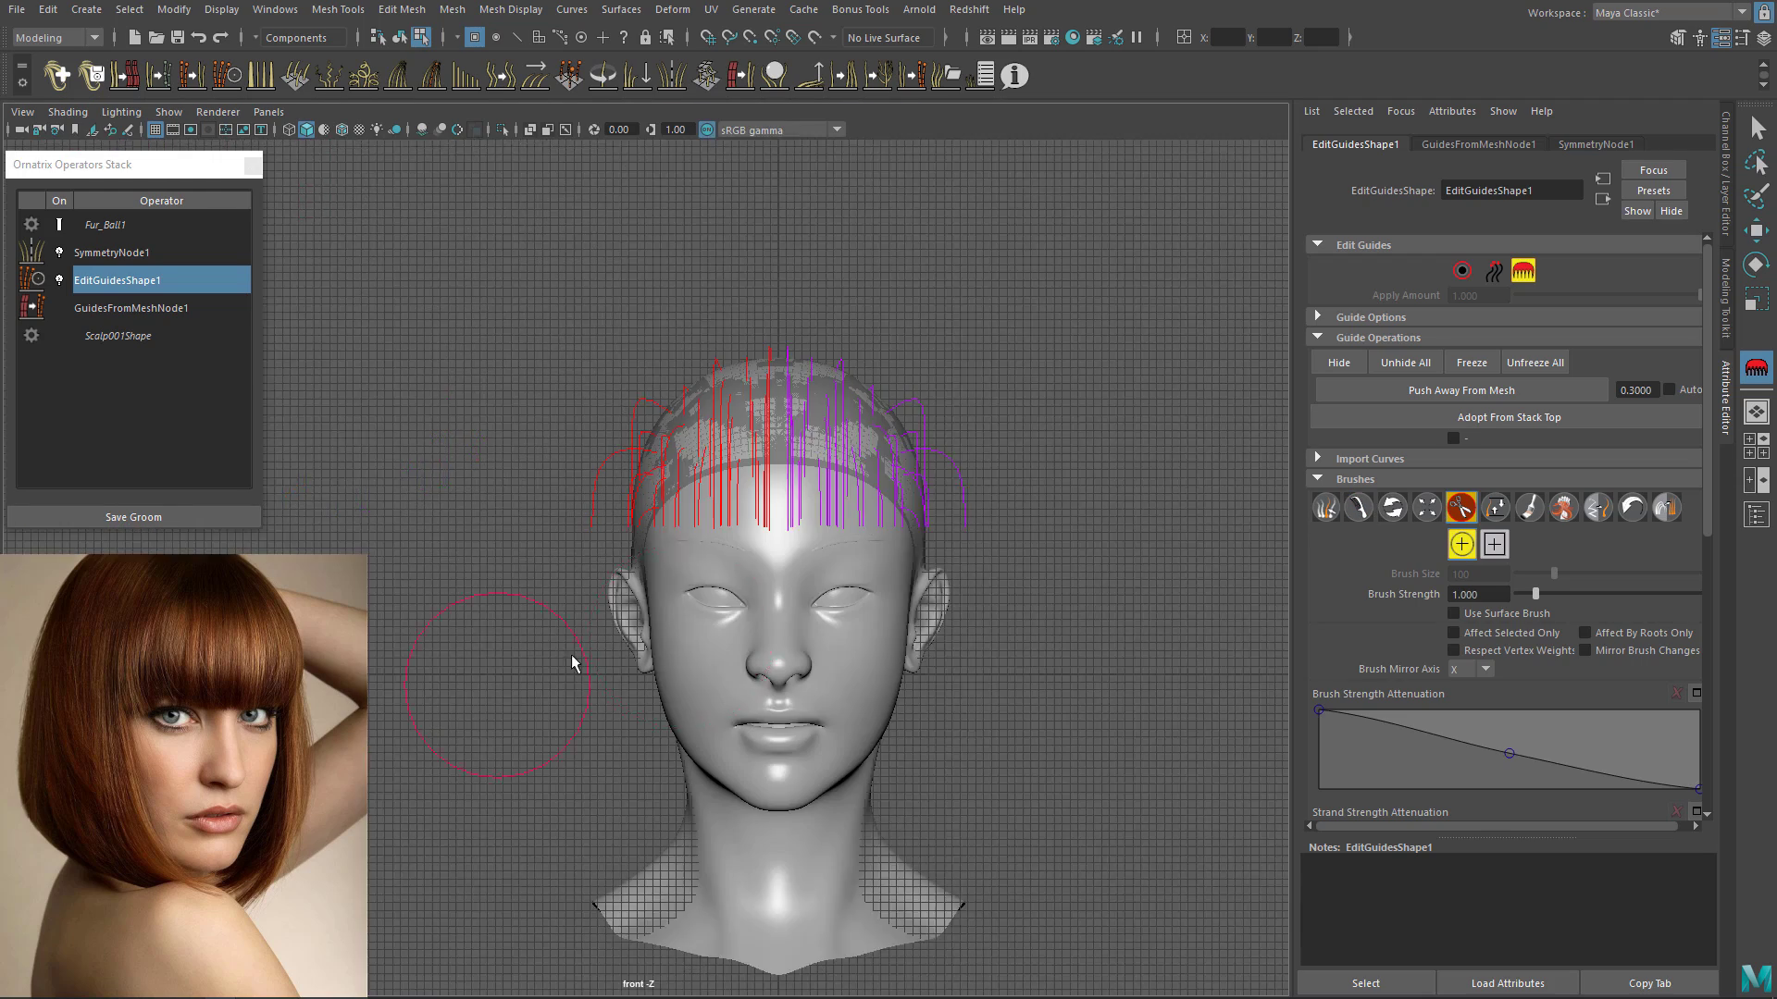
Step: Shape the trimmed fringe guides closer to the forehead and temples with the Move brush in the front view
{"action": "left_click", "coordinate": [1358, 507]}
{"action": "mouse_move", "coordinate": [602, 337]}
{"action": "left_mouse_down"}
{"action": "mouse_move", "coordinate": [651, 451]}
{"action": "mouse_move", "coordinate": [626, 614]}
{"action": "mouse_move", "coordinate": [768, 544]}
{"action": "mouse_move", "coordinate": [837, 661]}
{"action": "left_mouse_up"}
{"action": "key", "text": "space"}
{"action": "key", "text": "space"}
{"action": "left_click_drag", "start_coordinate": [926, 611], "coordinate": [630, 326], "text": "alt"}
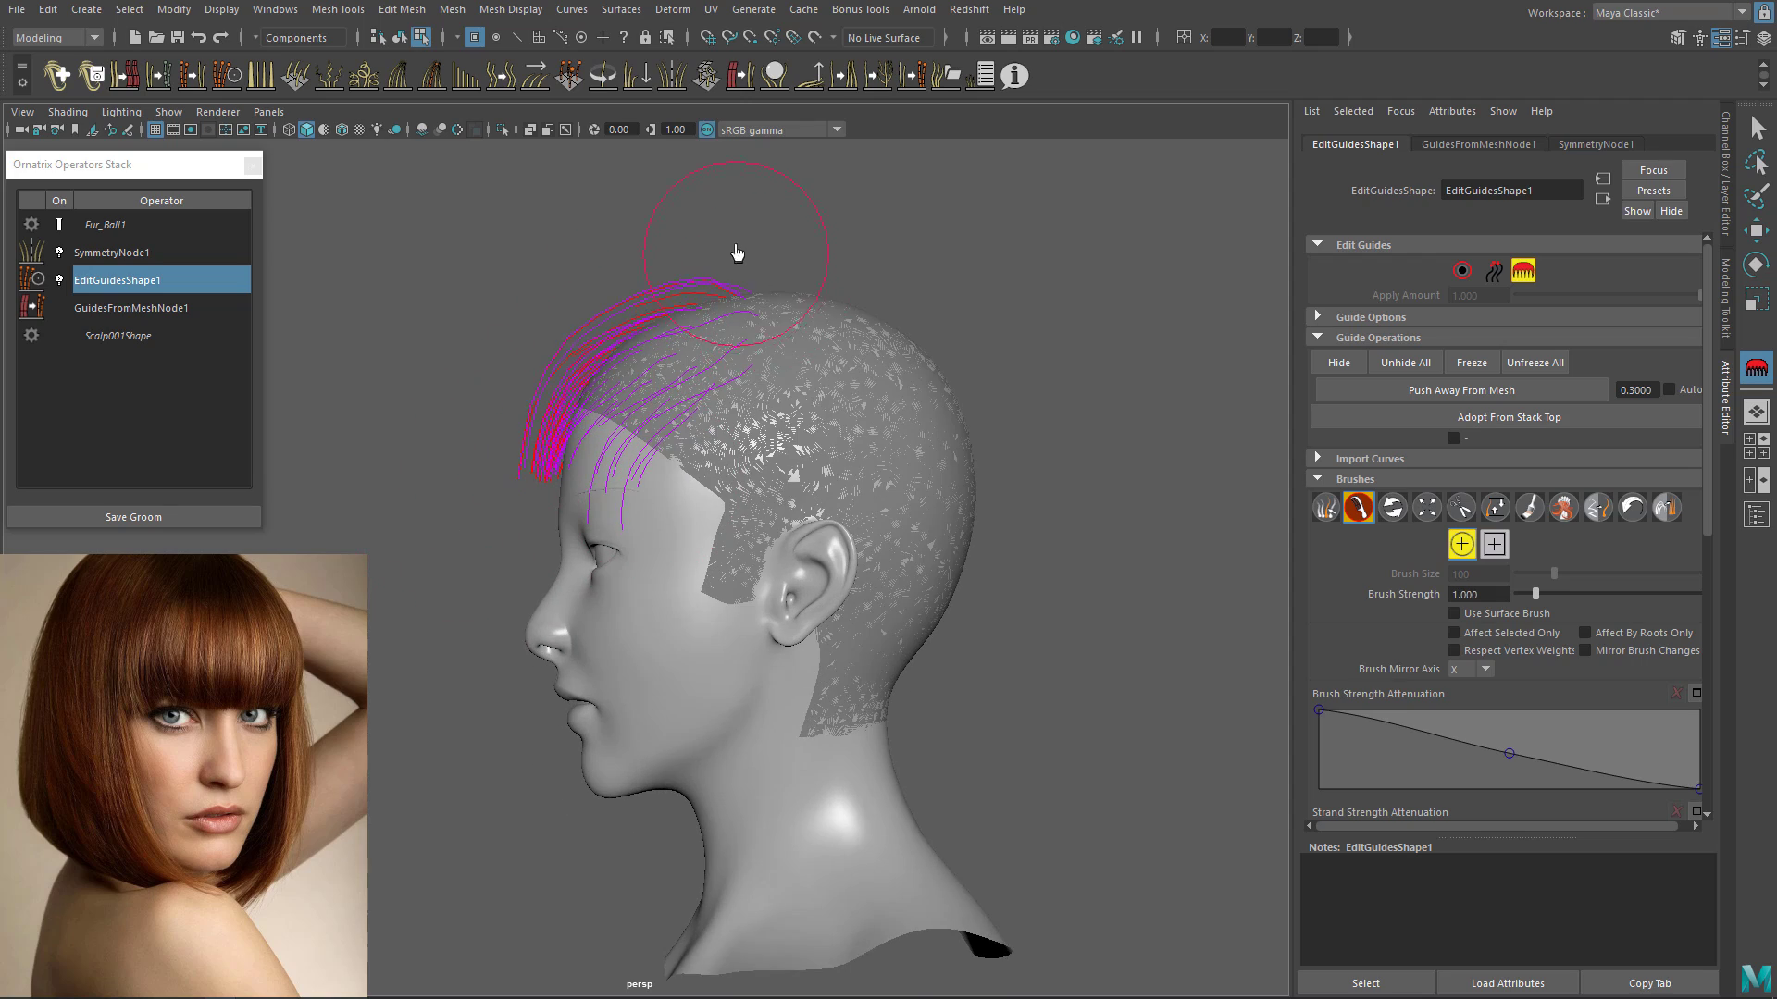
Step: Lengthen the fringe guides over the forehead with the Length brush in the side view
{"action": "left_click_drag", "start_coordinate": [736, 252], "coordinate": [659, 321], "text": "alt"}
{"action": "left_click_drag", "start_coordinate": [541, 387], "coordinate": [546, 597], "text": "alt"}
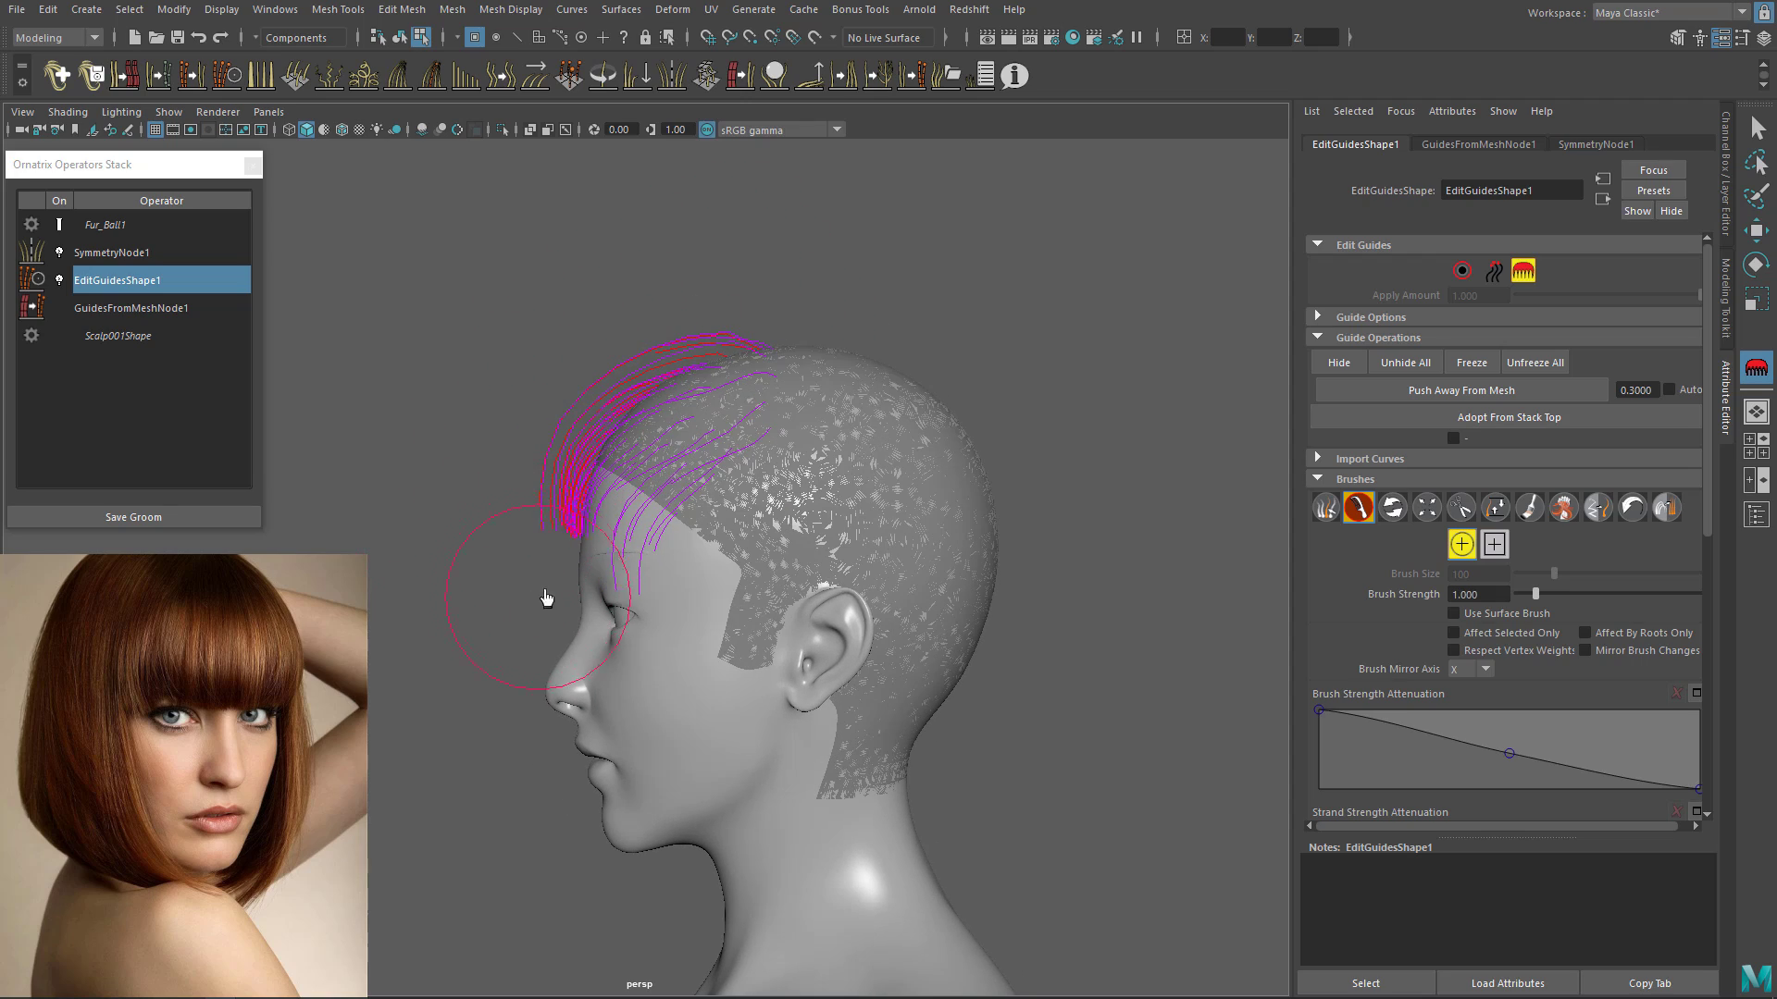
{"action": "key", "text": "space"}
{"action": "key", "text": "space"}
{"action": "left_click", "coordinate": [1460, 507]}
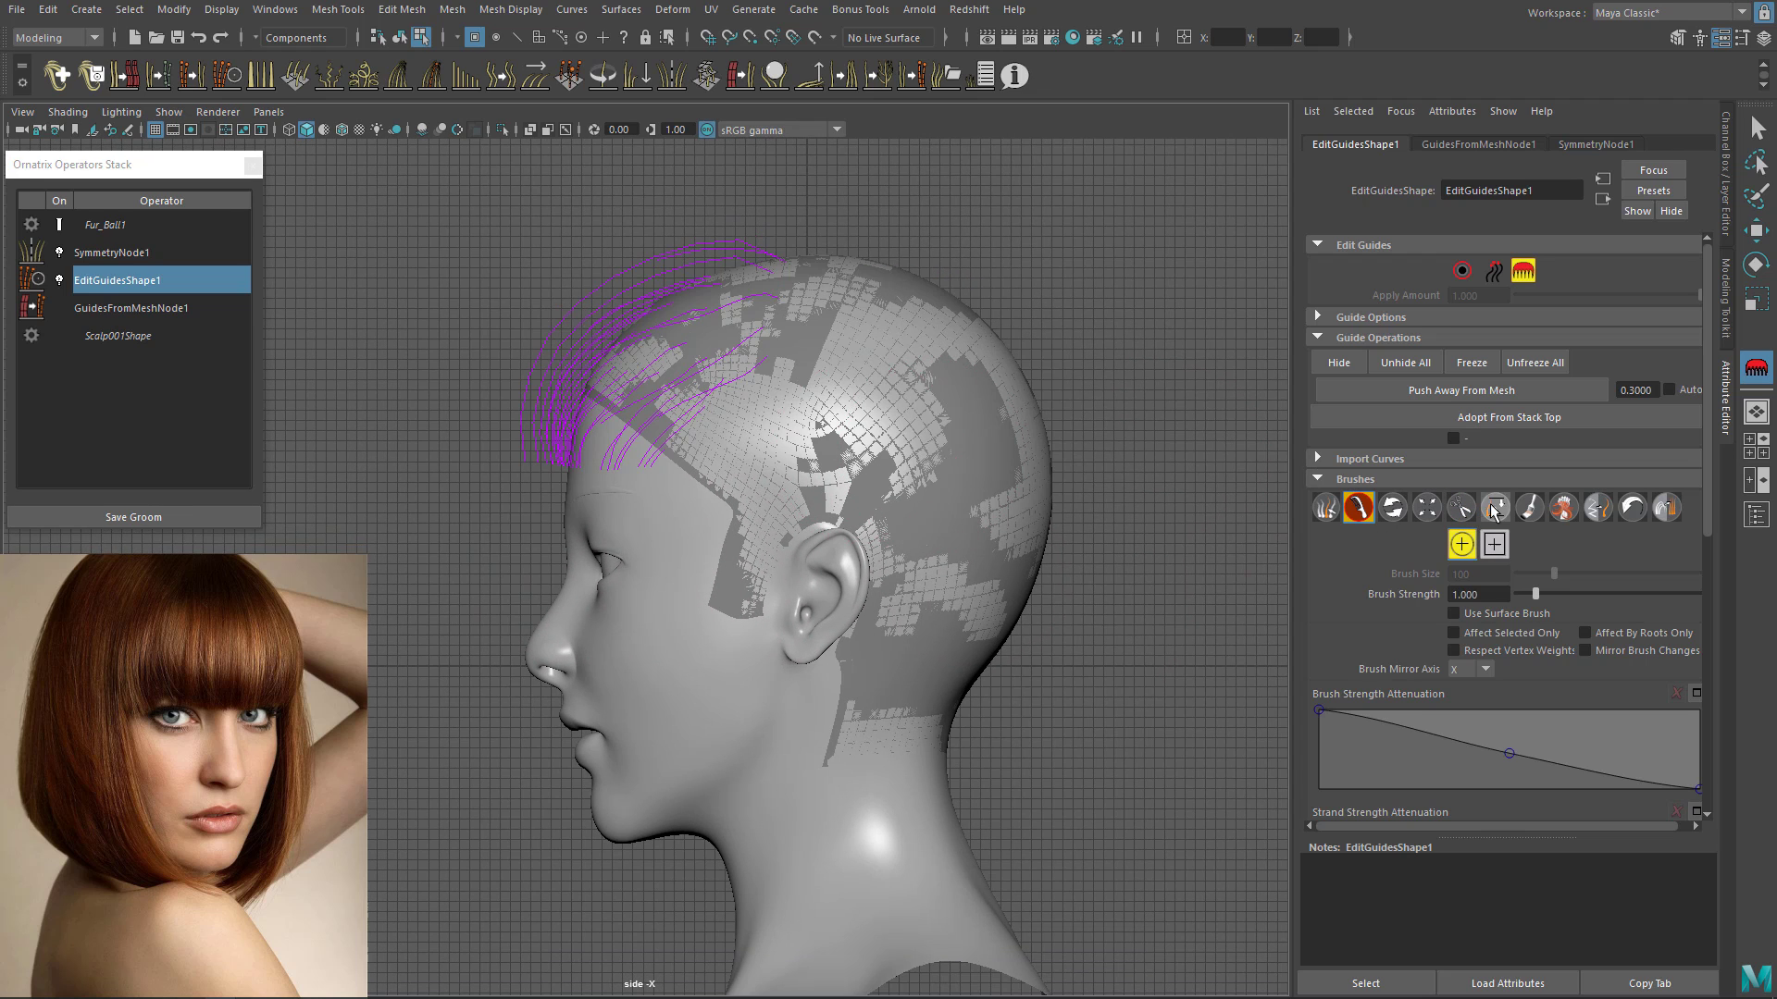
{"action": "left_click", "coordinate": [1494, 507]}
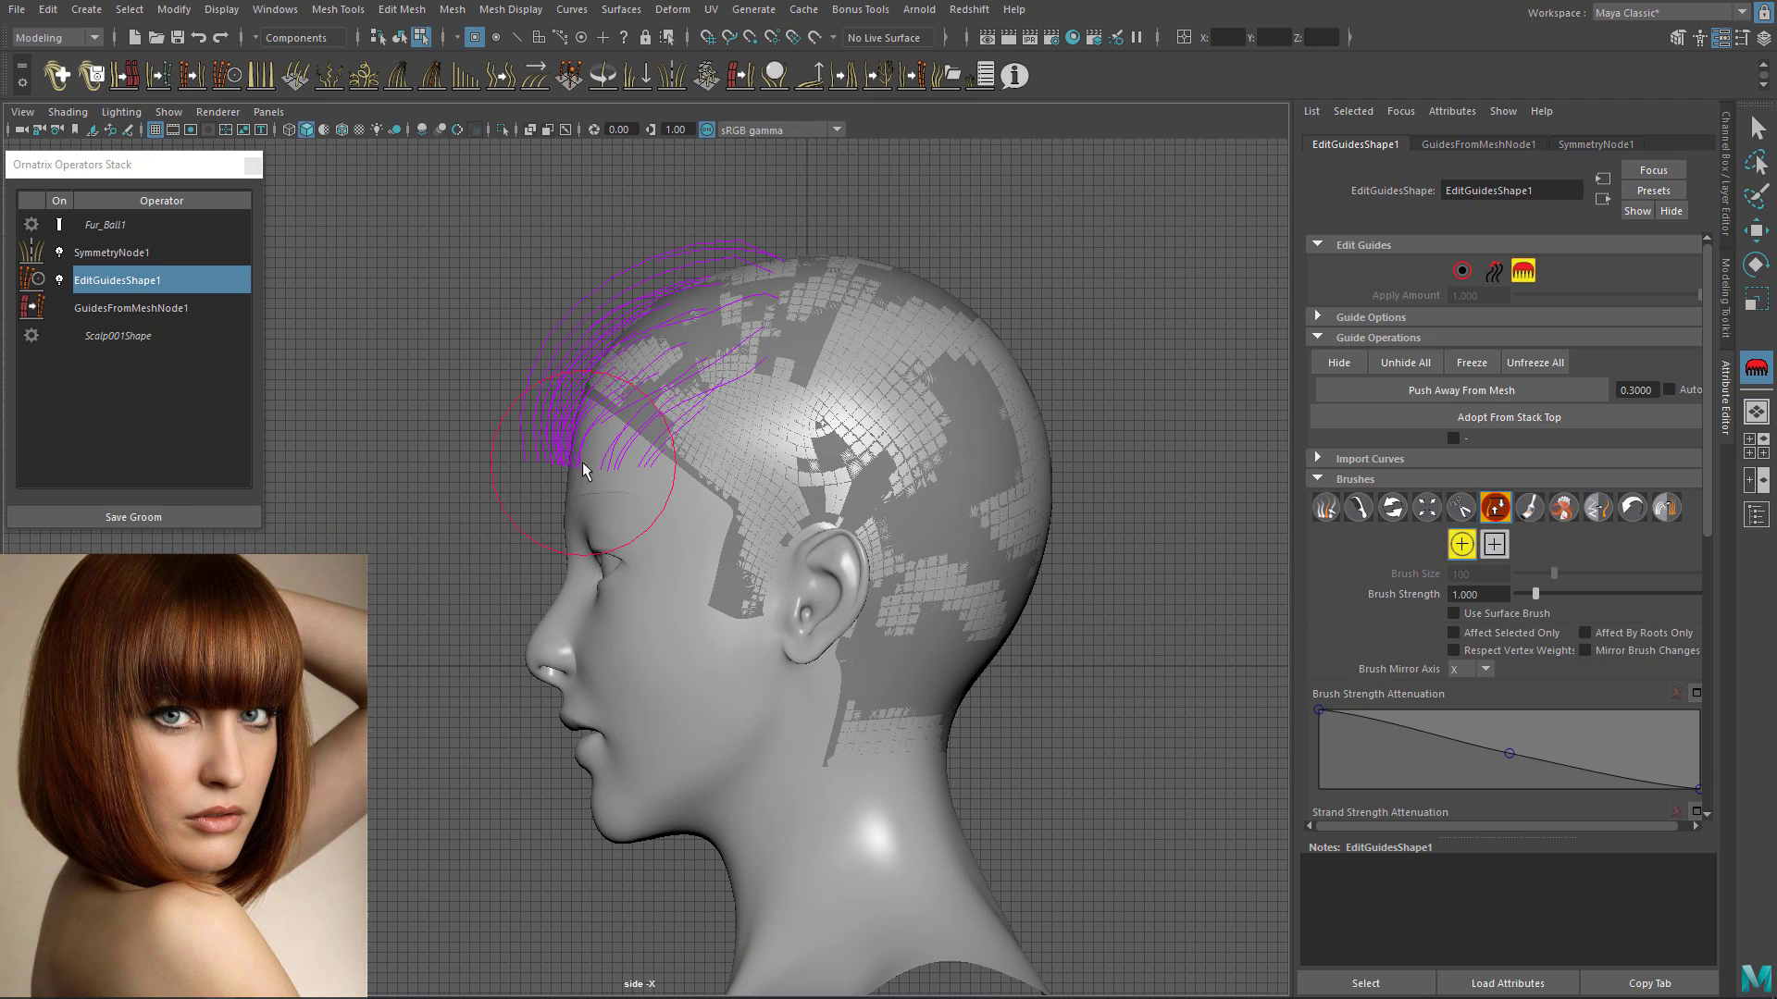
Step: Move the lengthened fringe guides in against the forehead and trim their ends evenly with the Cut brush in the side view
{"action": "left_click", "coordinate": [1365, 508]}
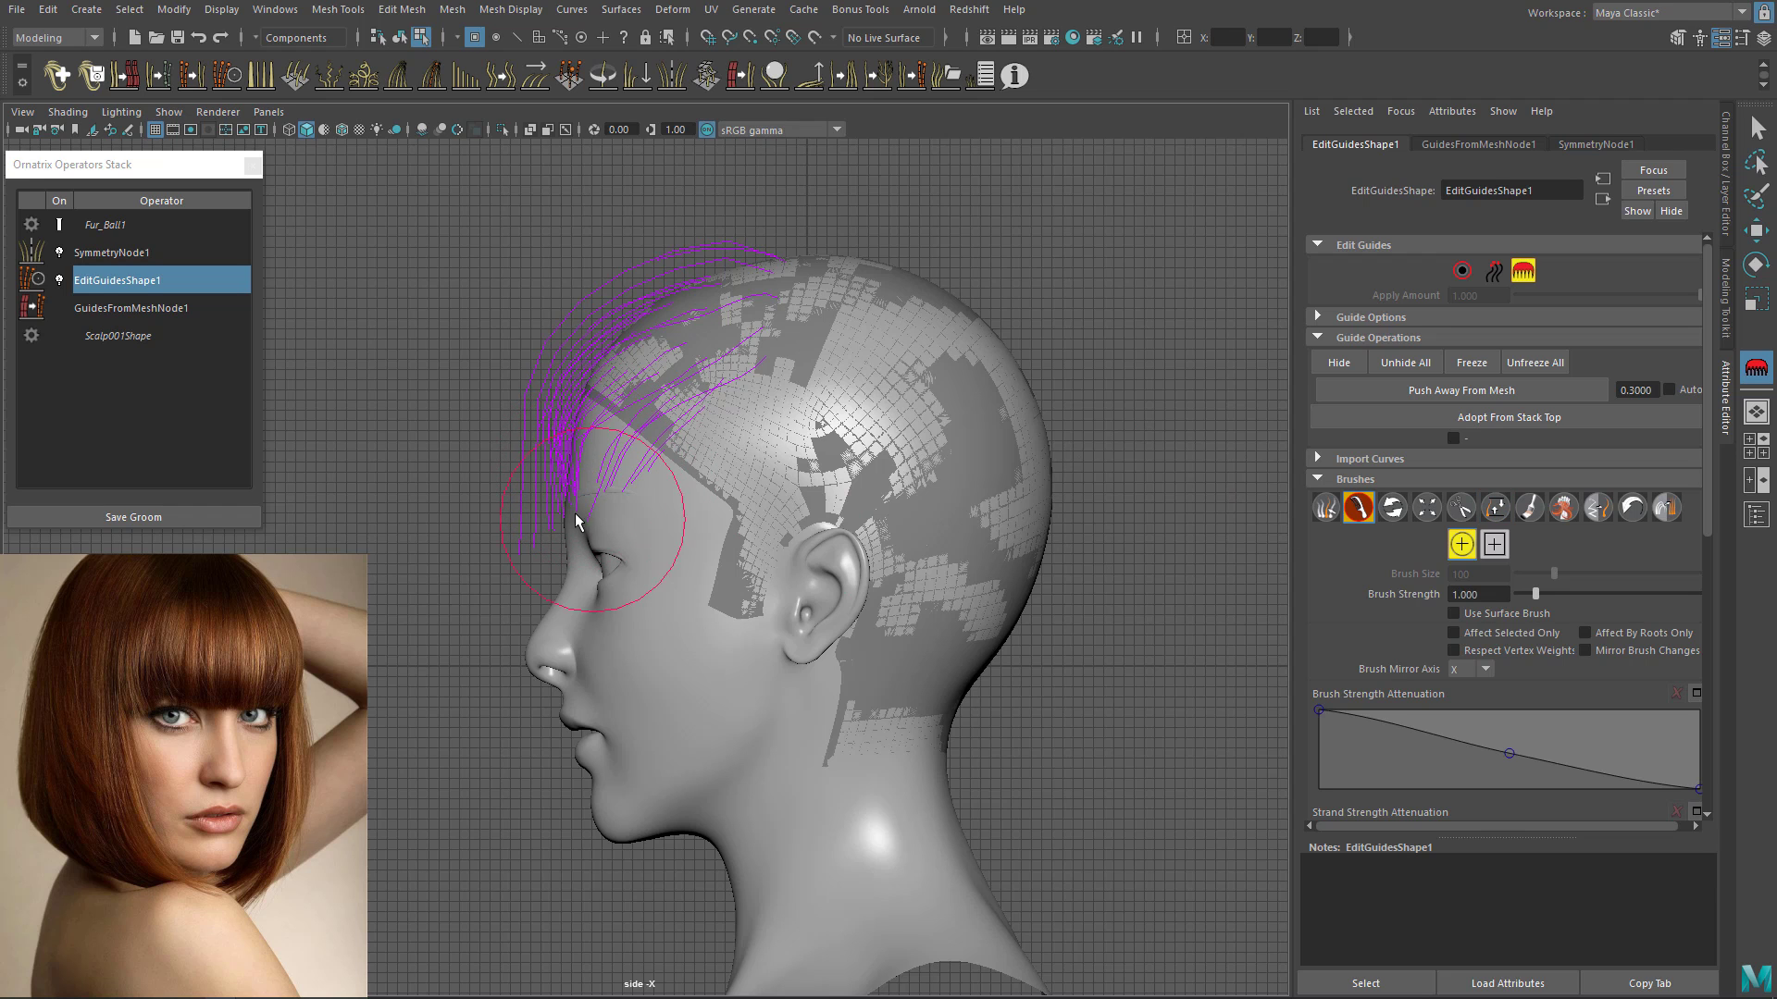
{"action": "mouse_move", "coordinate": [585, 530]}
{"action": "left_mouse_down"}
{"action": "mouse_move", "coordinate": [541, 562]}
{"action": "mouse_move", "coordinate": [567, 537]}
{"action": "left_mouse_up"}
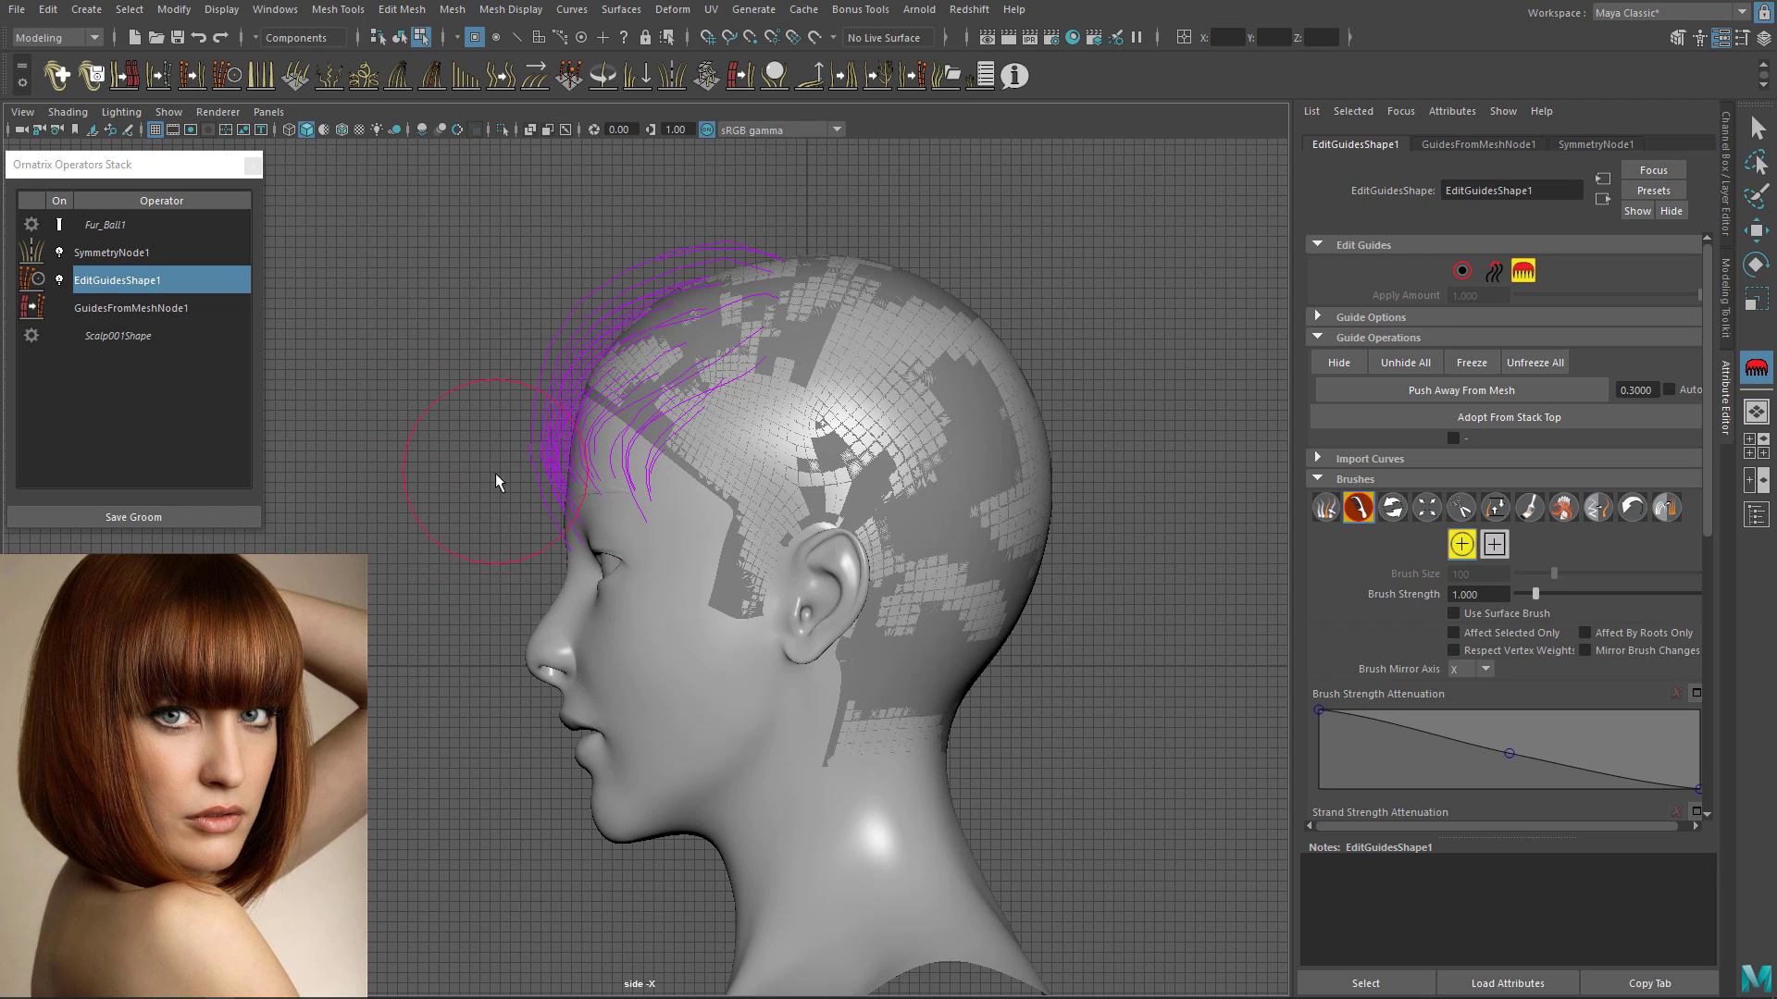
{"action": "left_click", "coordinate": [1467, 506]}
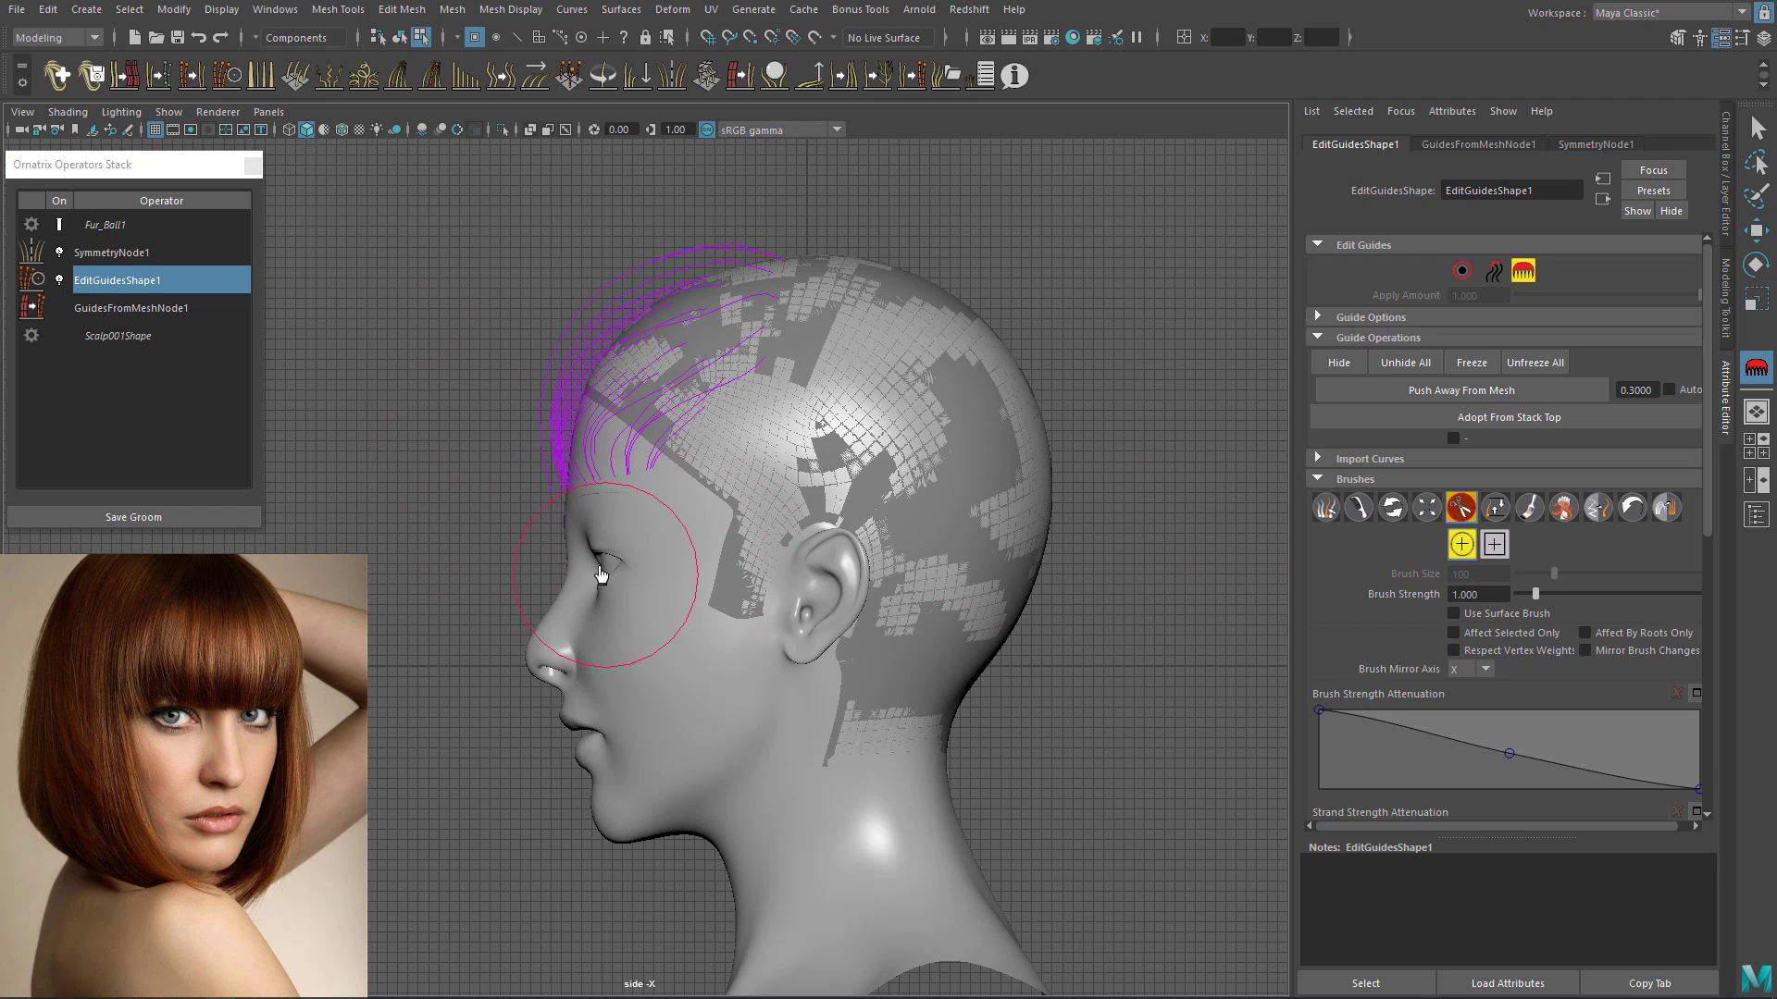
{"action": "mouse_move", "coordinate": [637, 588]}
{"action": "left_mouse_down"}
{"action": "mouse_move", "coordinate": [693, 563]}
{"action": "mouse_move", "coordinate": [615, 581]}
{"action": "mouse_move", "coordinate": [670, 559]}
{"action": "left_mouse_up"}
Step: Shape the fringe guides outward toward the temples with the Move brush in the front view
{"action": "left_click", "coordinate": [1358, 511]}
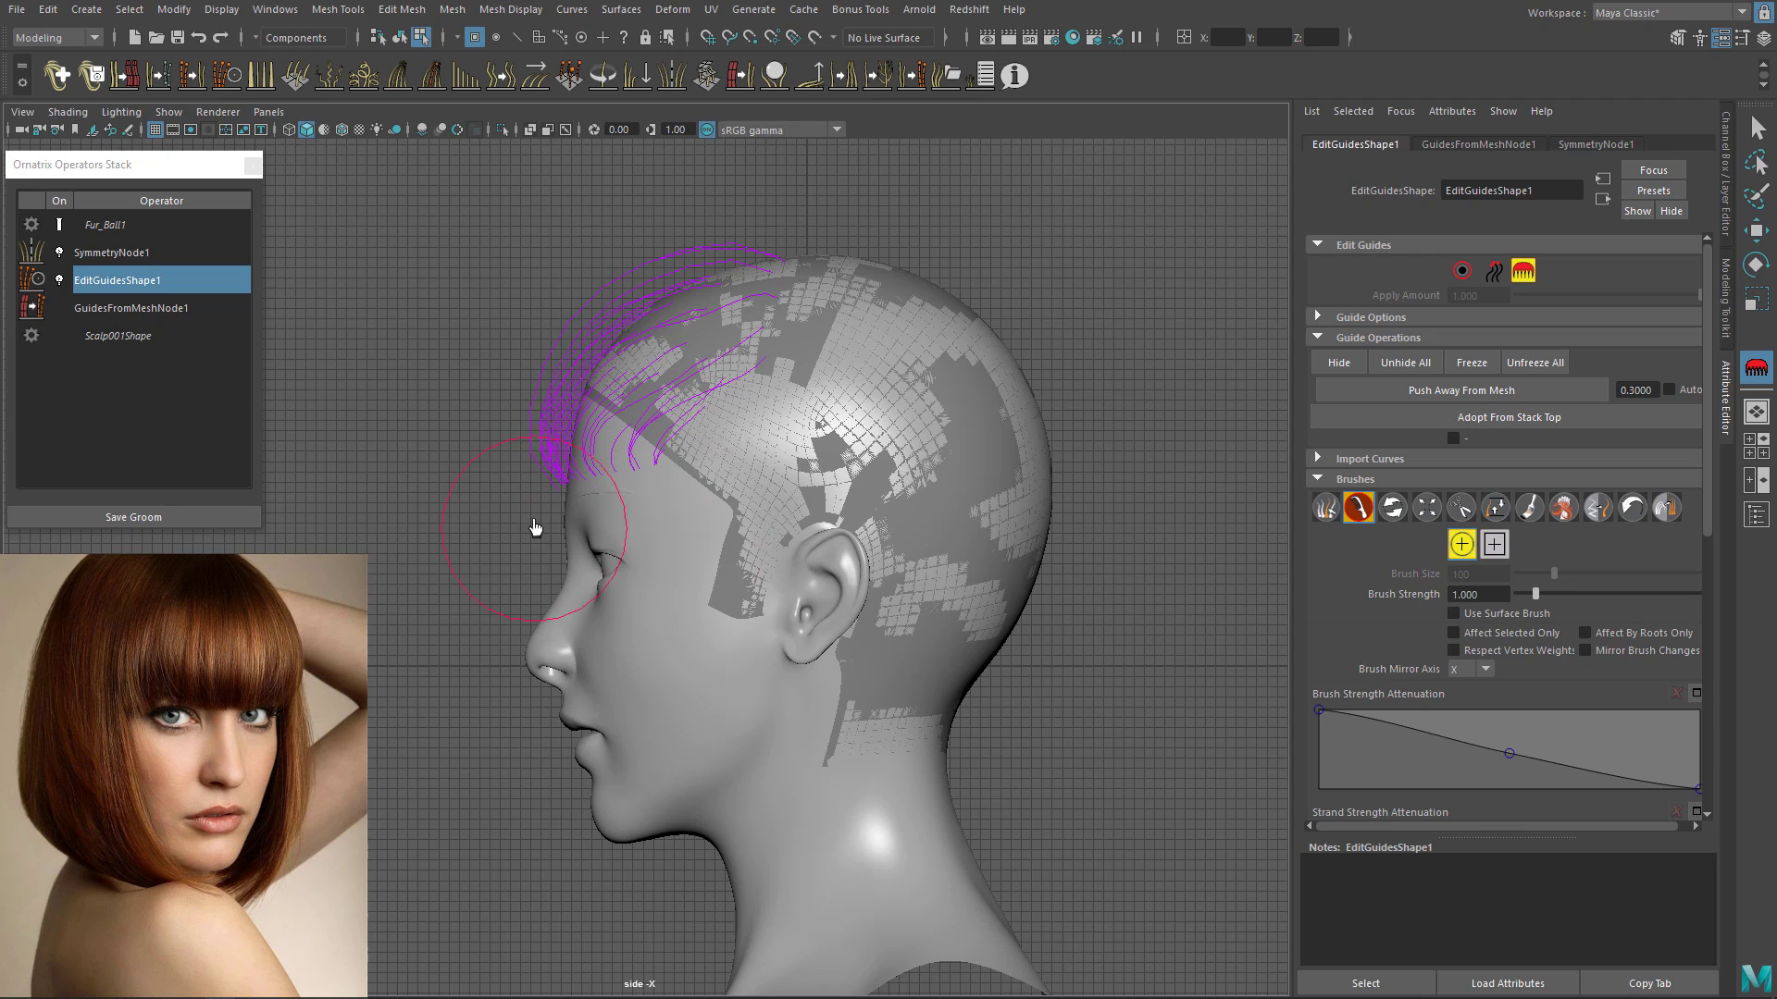
{"action": "key", "text": "space"}
{"action": "key", "text": "space"}
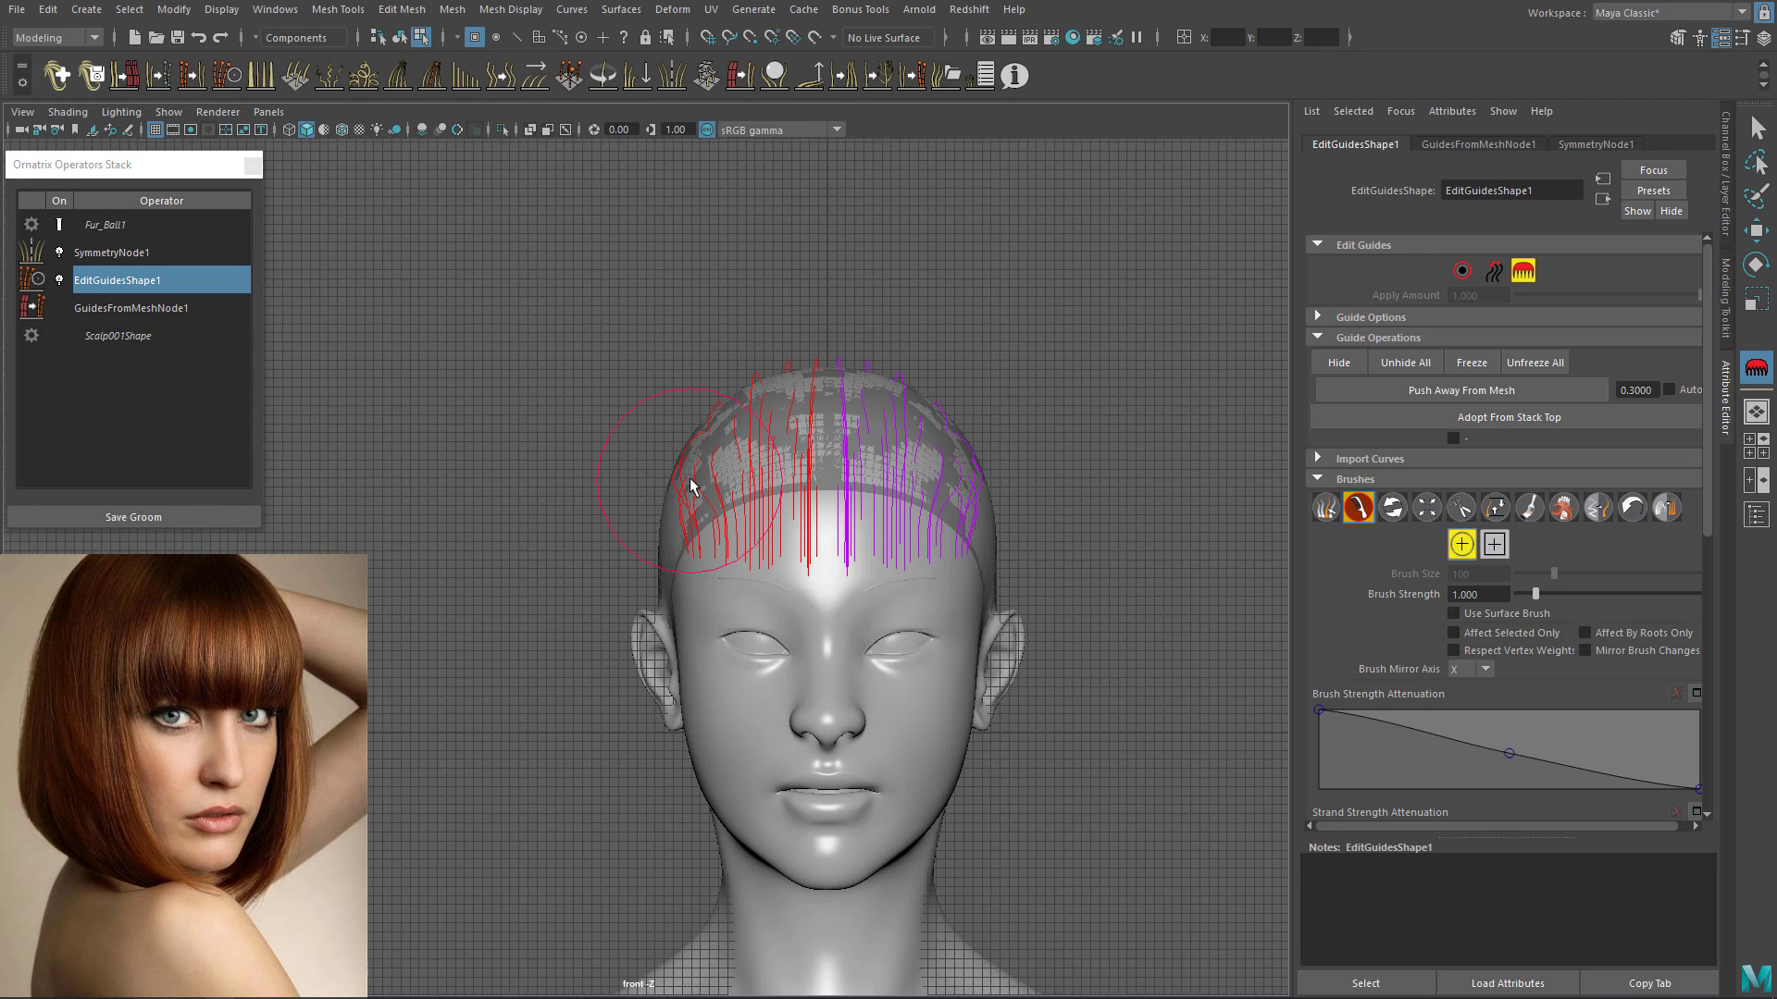
{"action": "mouse_move", "coordinate": [734, 599]}
{"action": "left_mouse_down"}
{"action": "mouse_move", "coordinate": [775, 575]}
{"action": "mouse_move", "coordinate": [696, 554]}
{"action": "left_mouse_up"}
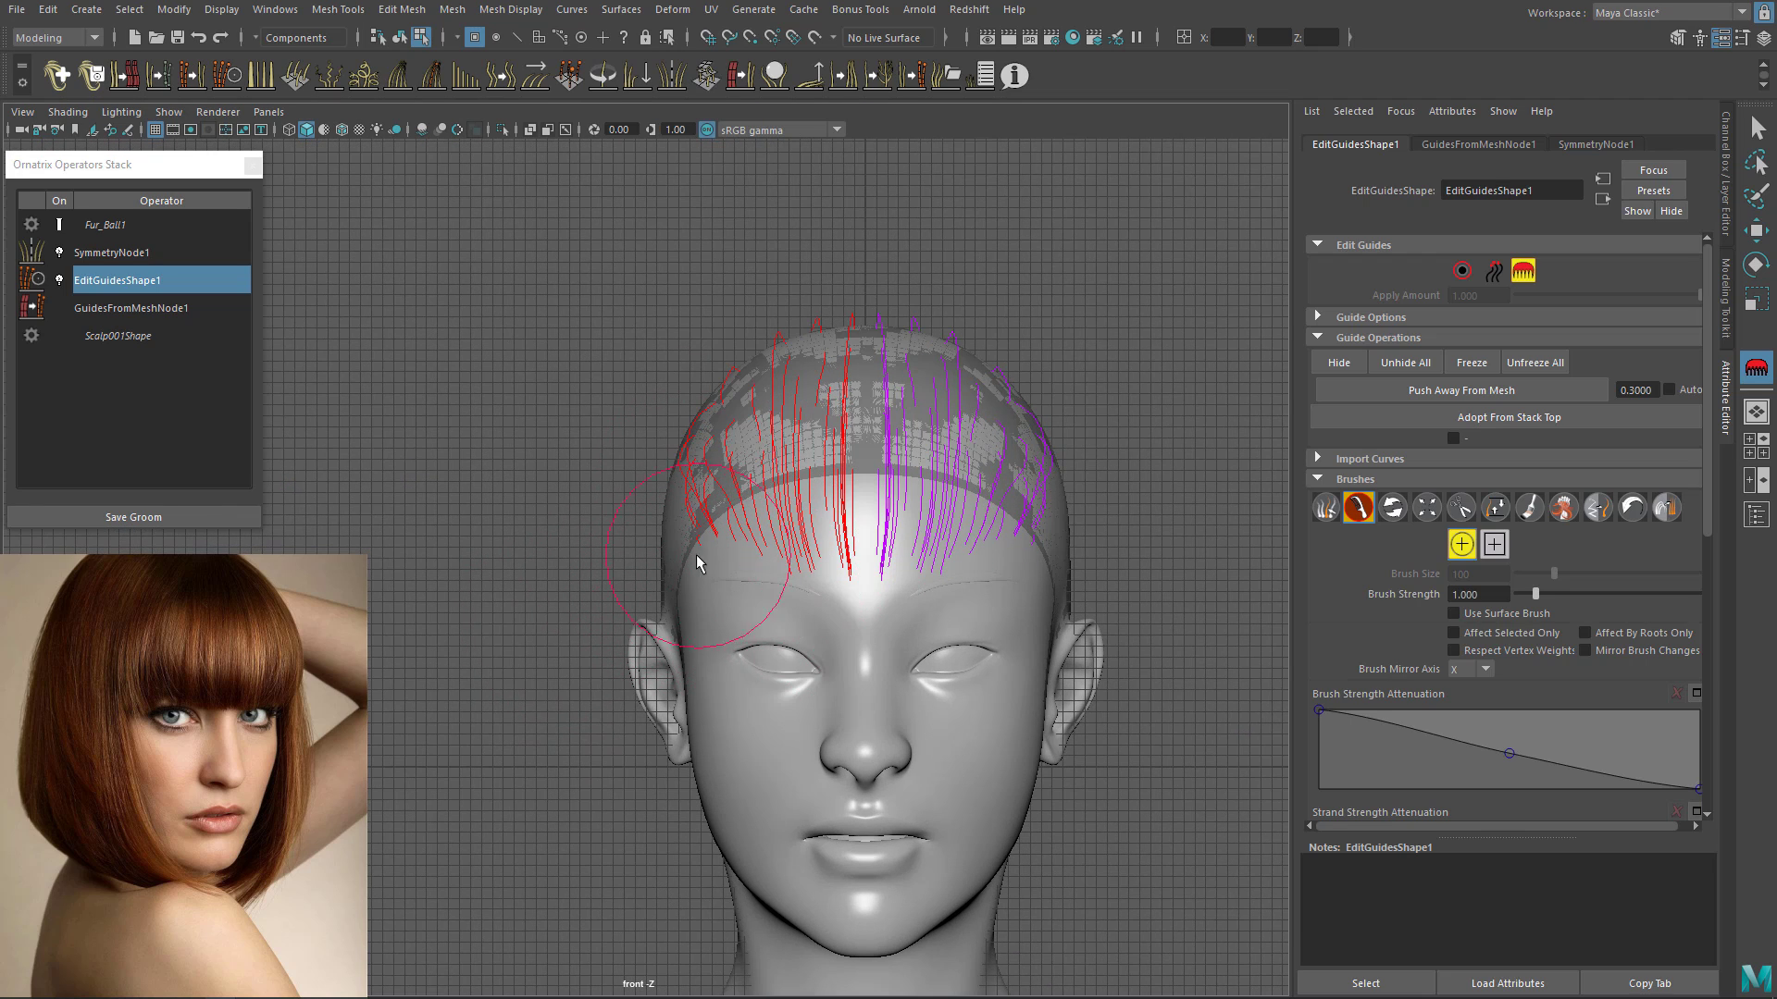
Step: Even out the ends of the fringe guides between forehead and temple with the Cut and Length brushes in the perspective view
{"action": "key", "text": "space"}
{"action": "key", "text": "space"}
{"action": "left_click_drag", "start_coordinate": [860, 416], "coordinate": [607, 504], "text": "alt"}
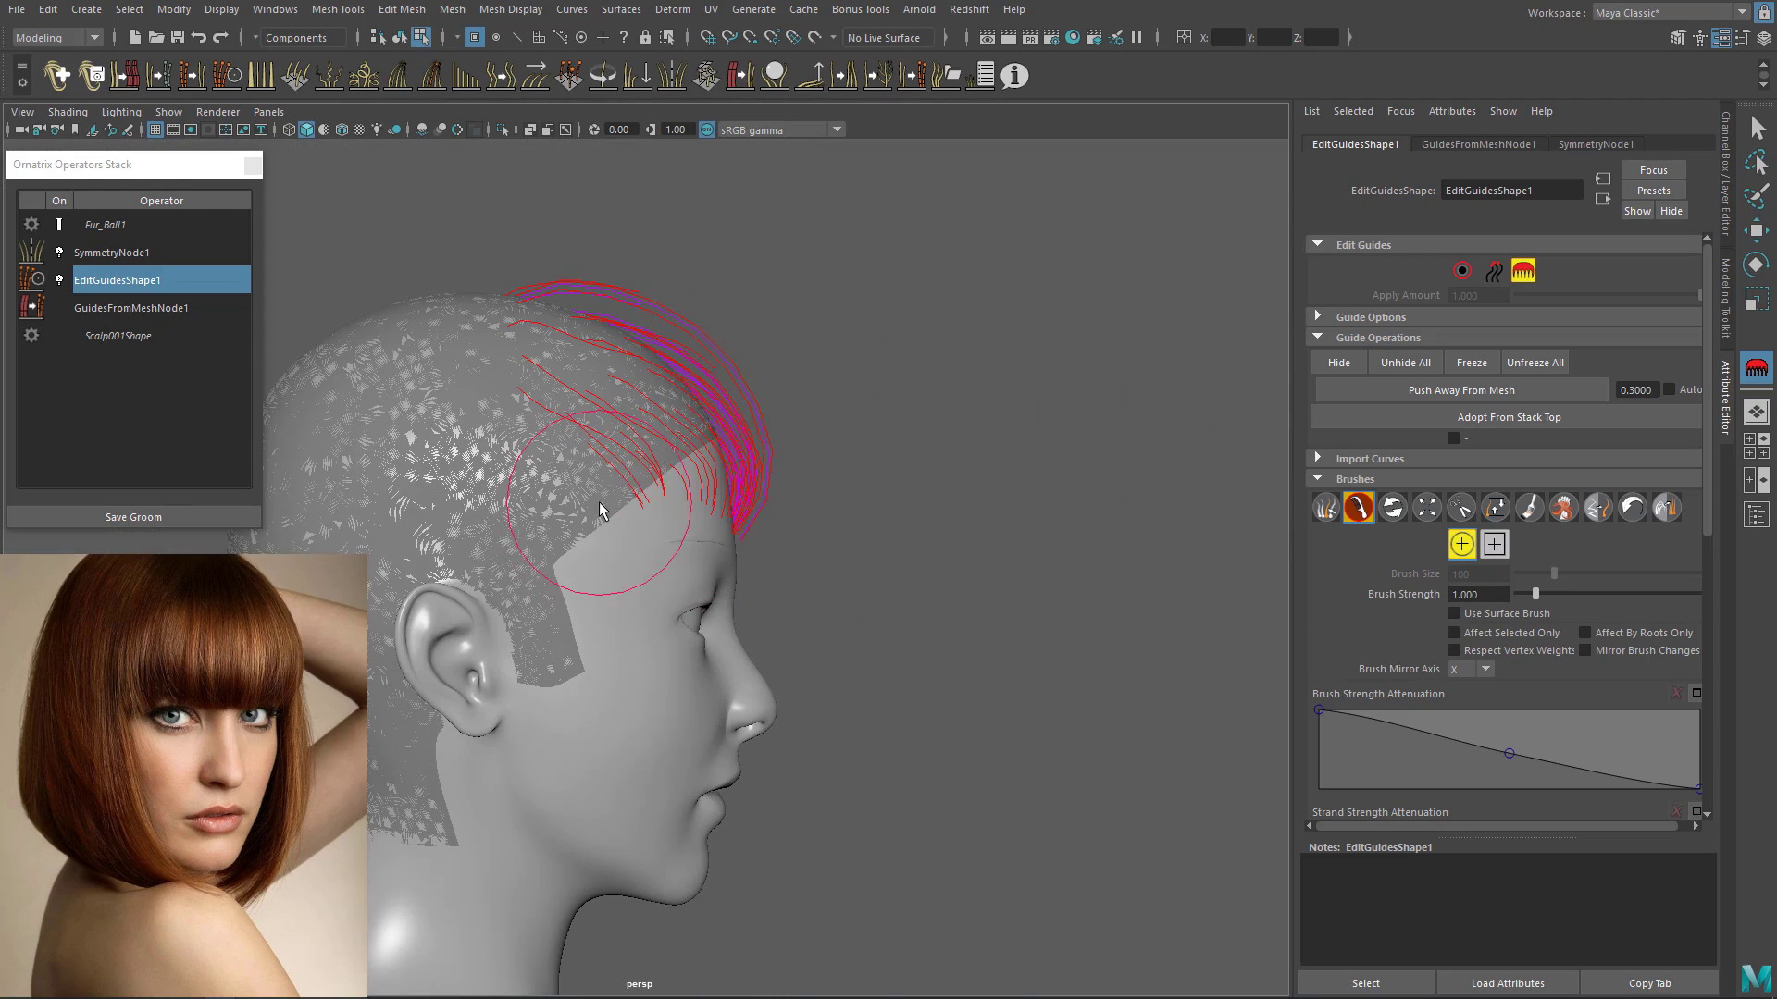
{"action": "middle_click_drag", "start_coordinate": [663, 520], "coordinate": [799, 465], "text": "alt"}
{"action": "left_click_drag", "start_coordinate": [814, 491], "coordinate": [616, 504], "text": "alt"}
{"action": "scroll", "coordinate": [618, 503], "scroll_direction": "down", "scroll_amount": 2}
{"action": "mouse_move", "coordinate": [973, 476]}
{"action": "left_mouse_down", "text": "alt"}
{"action": "mouse_move", "coordinate": [870, 435]}
{"action": "mouse_move", "coordinate": [662, 555]}
{"action": "mouse_move", "coordinate": [726, 509]}
{"action": "mouse_move", "coordinate": [691, 548]}
{"action": "mouse_move", "coordinate": [807, 542]}
{"action": "mouse_move", "coordinate": [720, 530]}
{"action": "mouse_move", "coordinate": [747, 520]}
{"action": "left_mouse_up", "text": "alt"}
{"action": "left_click", "coordinate": [1461, 508]}
{"action": "left_click", "coordinate": [1495, 508]}
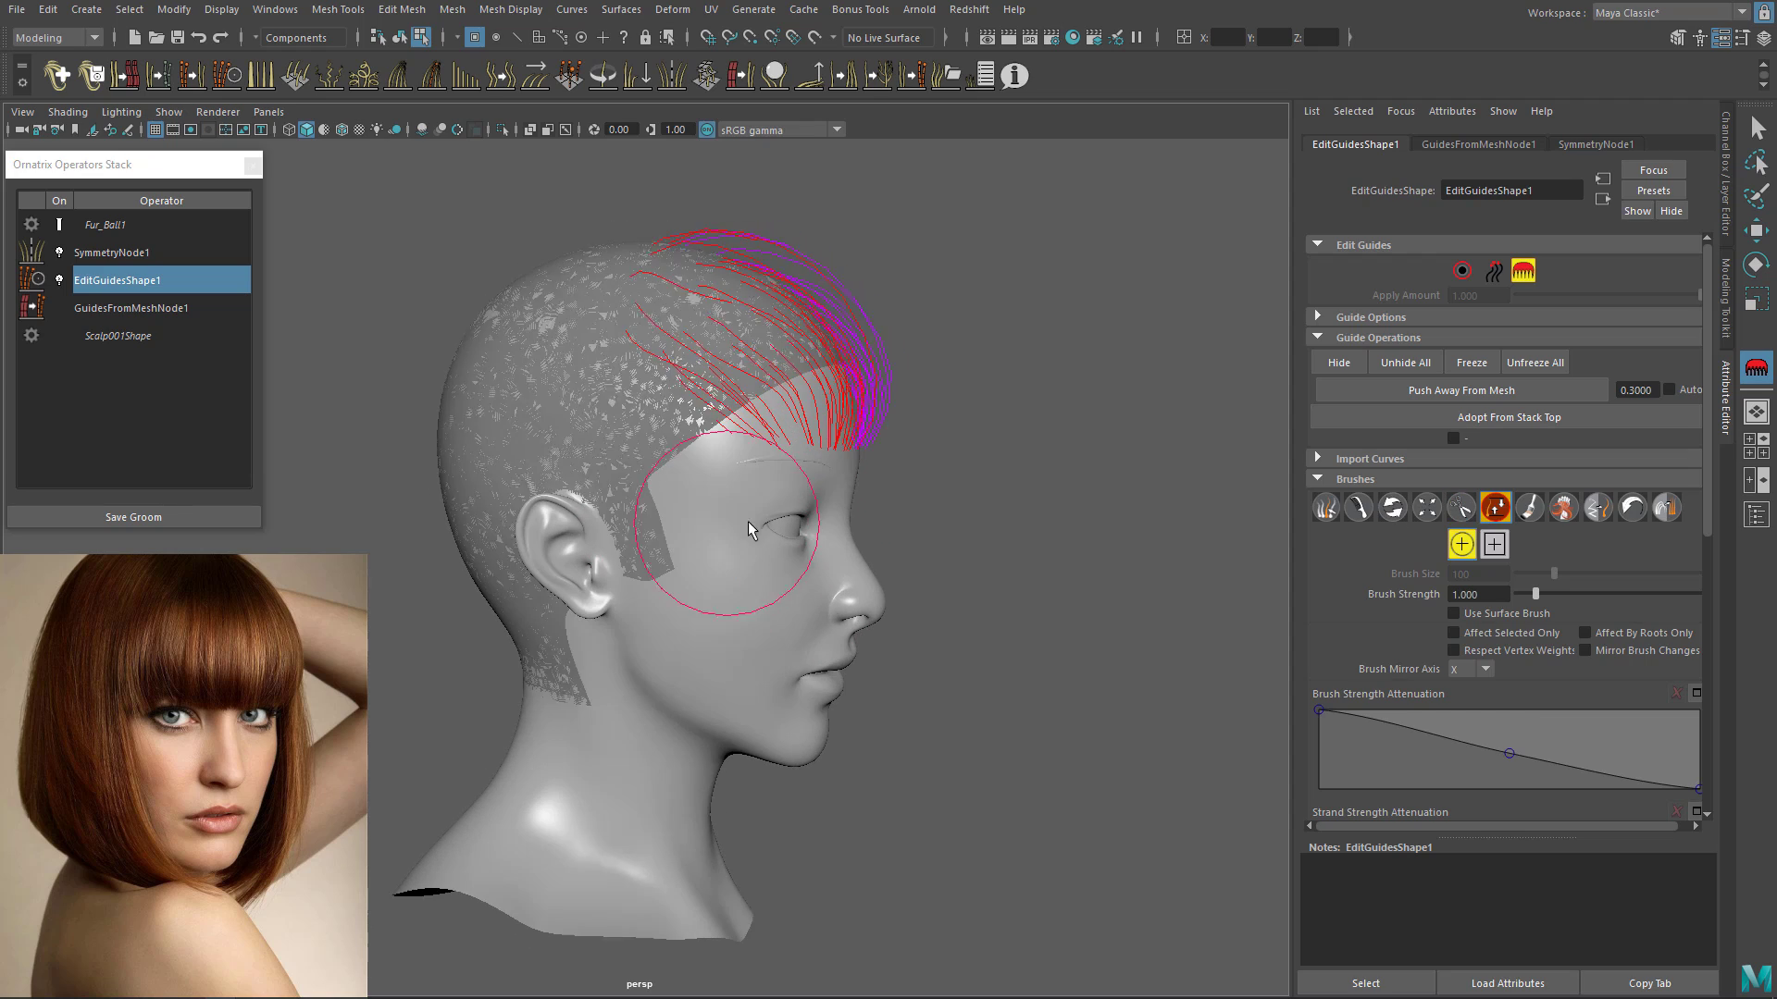
{"action": "left_click", "coordinate": [1460, 507]}
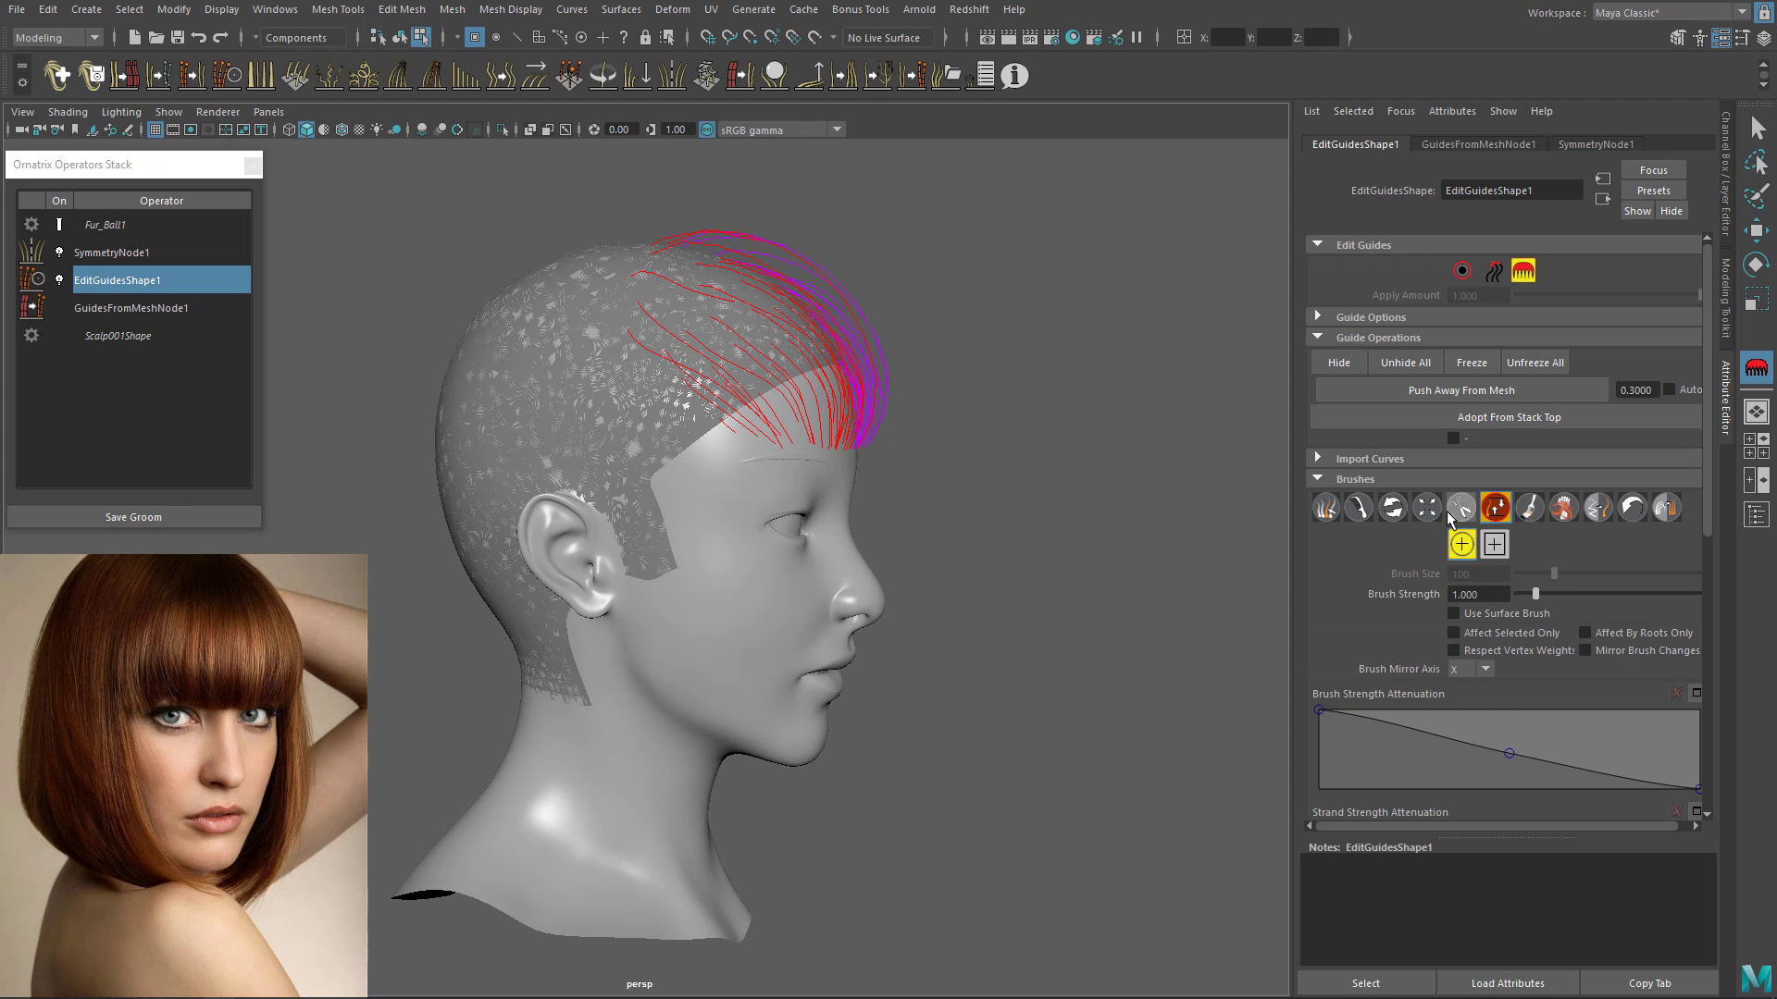
Step: Refine the side fringe guides around the temple with the Move brush, then leave guide brushing and deselect the hair
{"action": "left_click", "coordinate": [1758, 128]}
{"action": "mouse_move", "coordinate": [911, 356]}
{"action": "left_mouse_down", "text": "alt"}
{"action": "mouse_move", "coordinate": [592, 339]}
{"action": "mouse_move", "coordinate": [1014, 359]}
{"action": "mouse_move", "coordinate": [1168, 346]}
{"action": "left_mouse_up", "text": "alt"}
{"action": "left_click", "coordinate": [1523, 271]}
{"action": "mouse_move", "coordinate": [913, 460]}
{"action": "right_mouse_down", "text": "alt"}
{"action": "mouse_move", "coordinate": [947, 472]}
{"action": "mouse_move", "coordinate": [957, 348]}
{"action": "right_mouse_up", "text": "alt"}
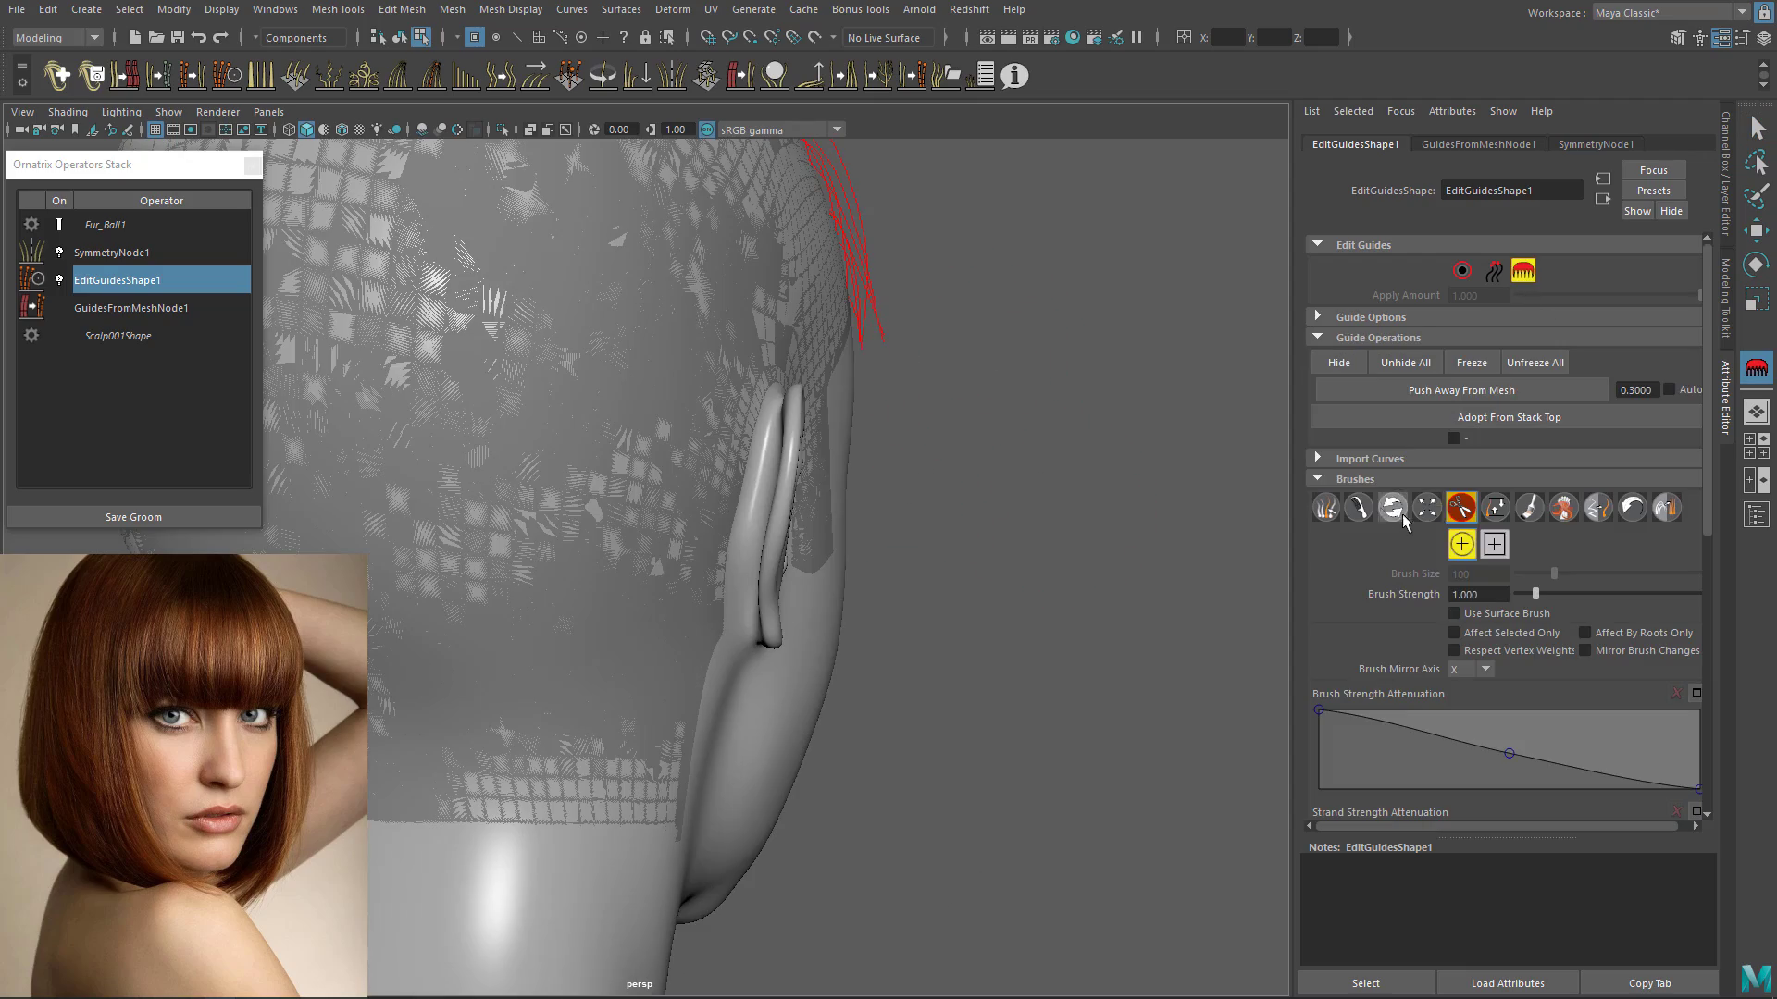
{"action": "left_click", "coordinate": [1357, 507]}
{"action": "mouse_move", "coordinate": [939, 347]}
{"action": "left_mouse_down", "text": "alt"}
{"action": "mouse_move", "coordinate": [731, 422]}
{"action": "mouse_move", "coordinate": [556, 385]}
{"action": "mouse_move", "coordinate": [616, 370]}
{"action": "left_mouse_up", "text": "alt"}
{"action": "left_click", "coordinate": [1757, 127]}
{"action": "right_click_drag", "start_coordinate": [861, 402], "coordinate": [753, 401], "text": "alt"}
{"action": "left_click", "coordinate": [942, 400]}
{"action": "left_click_drag", "start_coordinate": [946, 403], "coordinate": [935, 395], "text": "alt"}
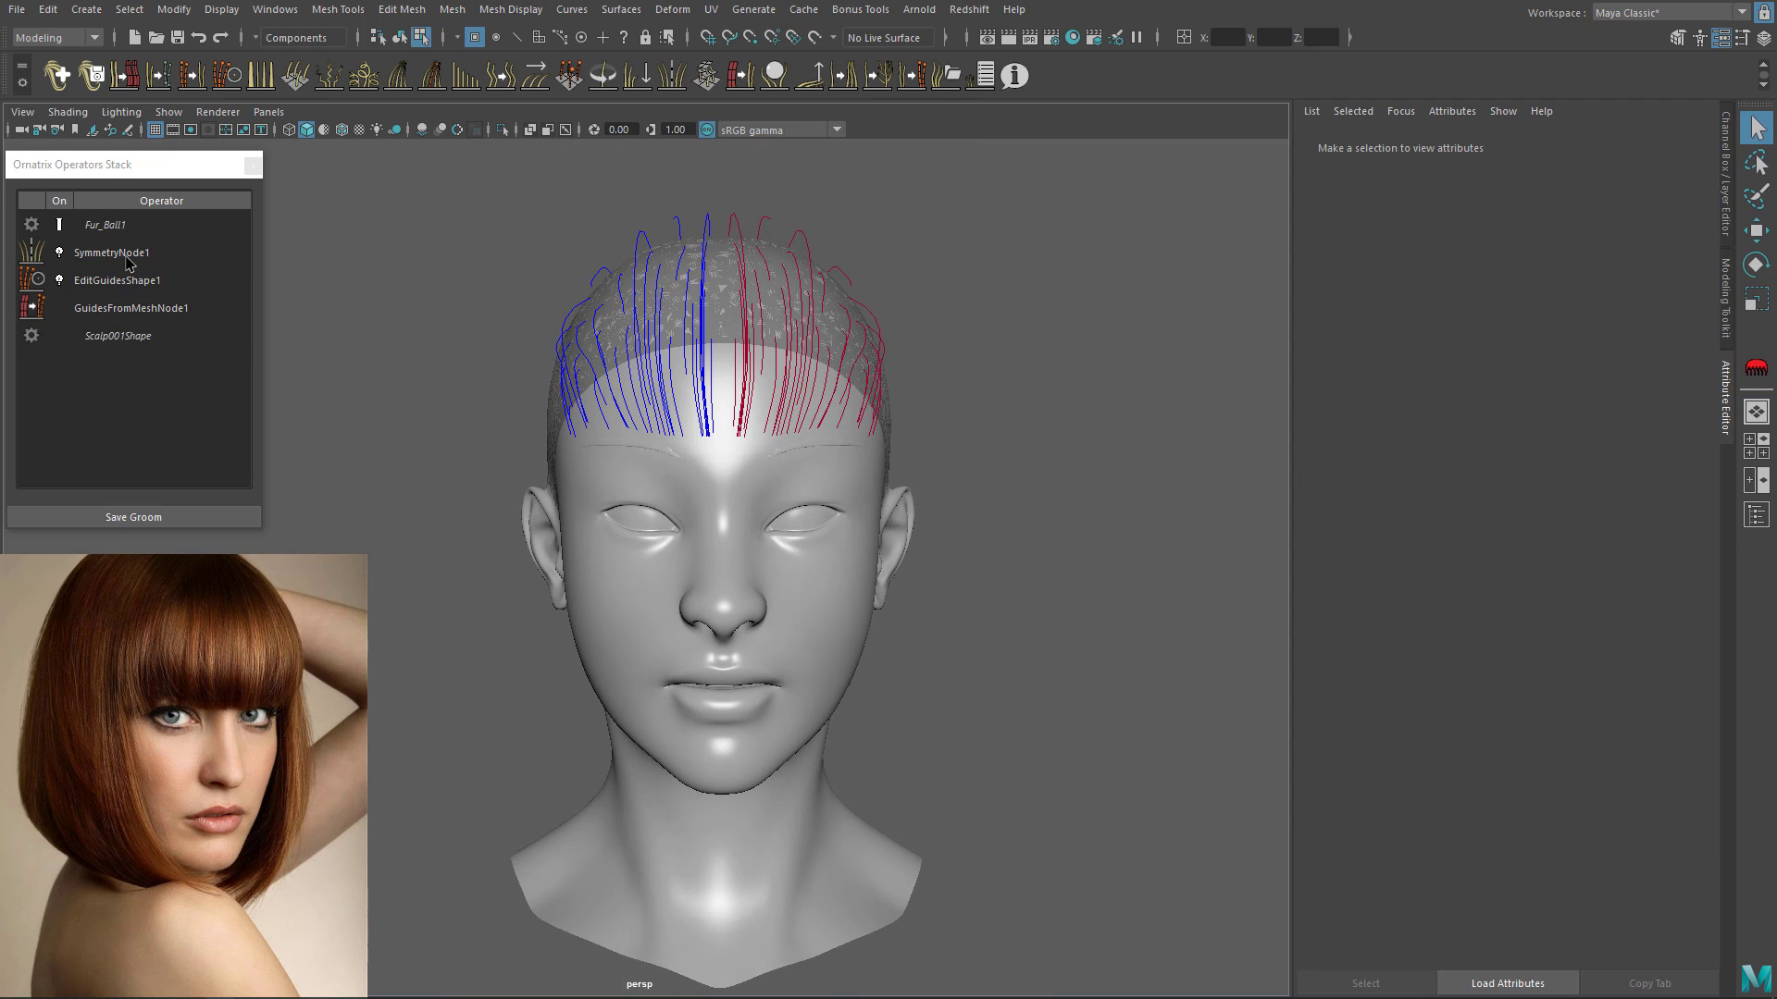
Step: Turn off SymmetryNode1 in the operator stack to show only the original half of the fringe guides
{"action": "left_click", "coordinate": [60, 253]}
{"action": "left_click", "coordinate": [60, 253]}
{"action": "left_click", "coordinate": [60, 254]}
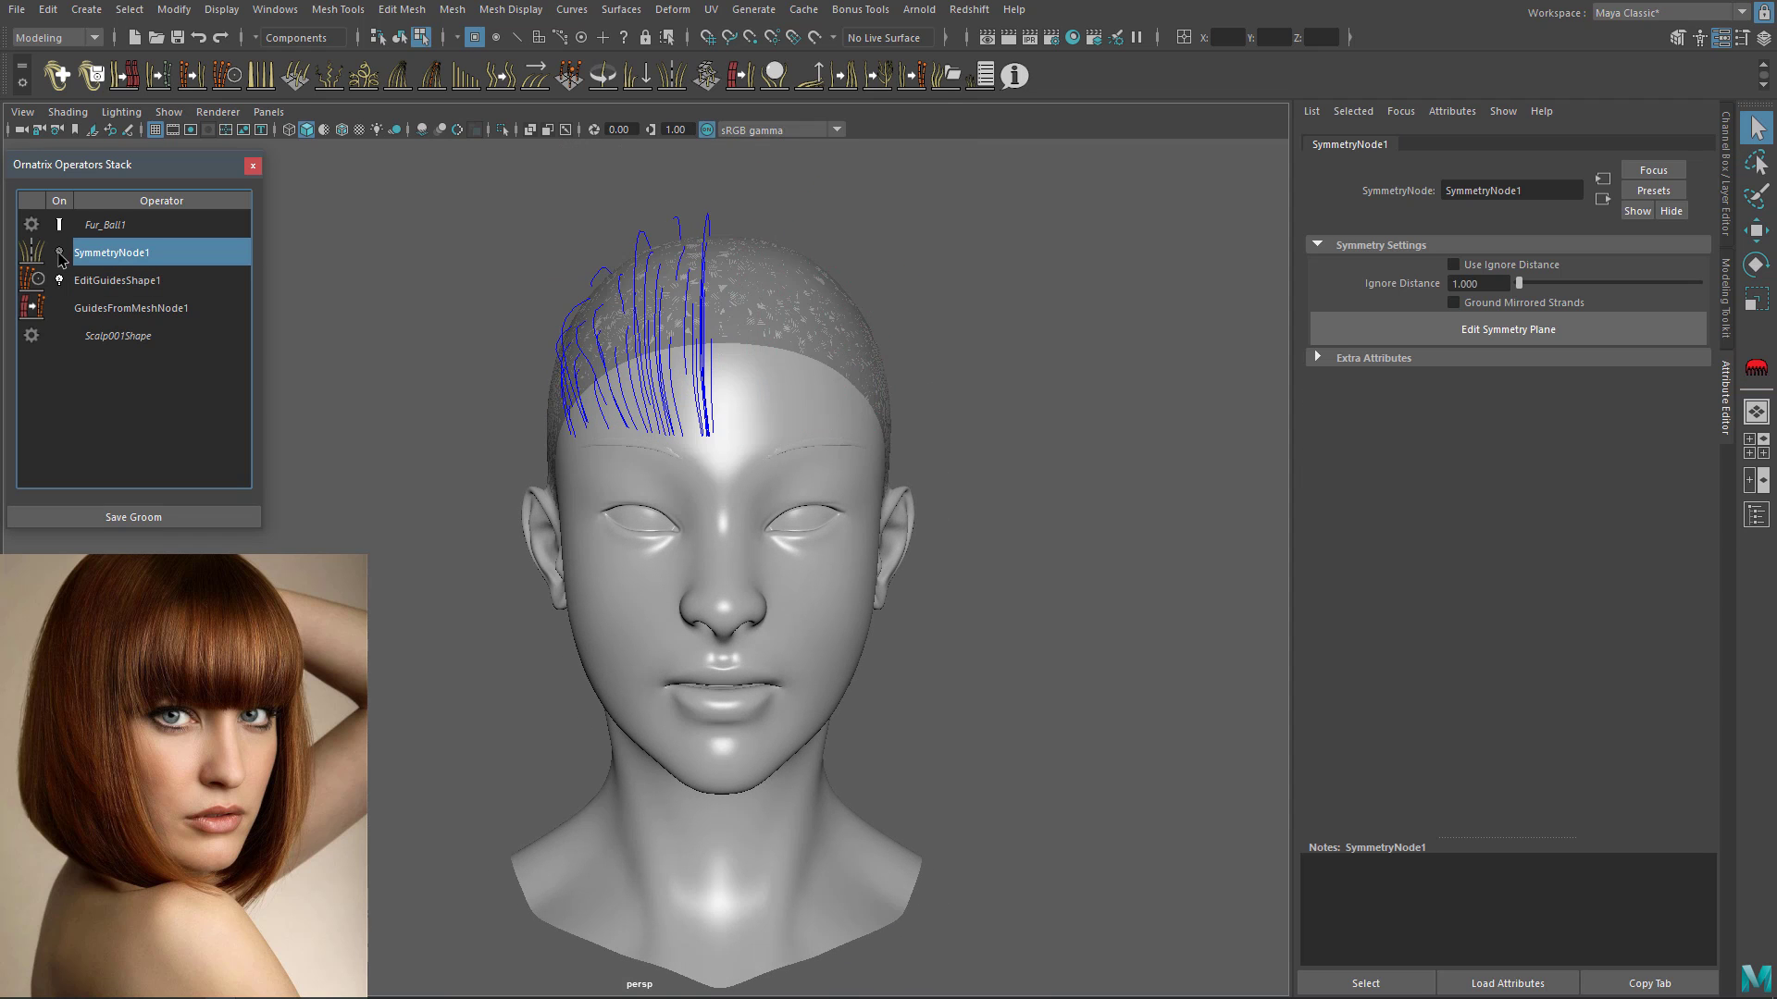
{"action": "left_click_drag", "start_coordinate": [397, 257], "coordinate": [572, 297], "text": "alt"}
{"action": "middle_click_drag", "start_coordinate": [422, 304], "coordinate": [458, 350], "text": "alt"}
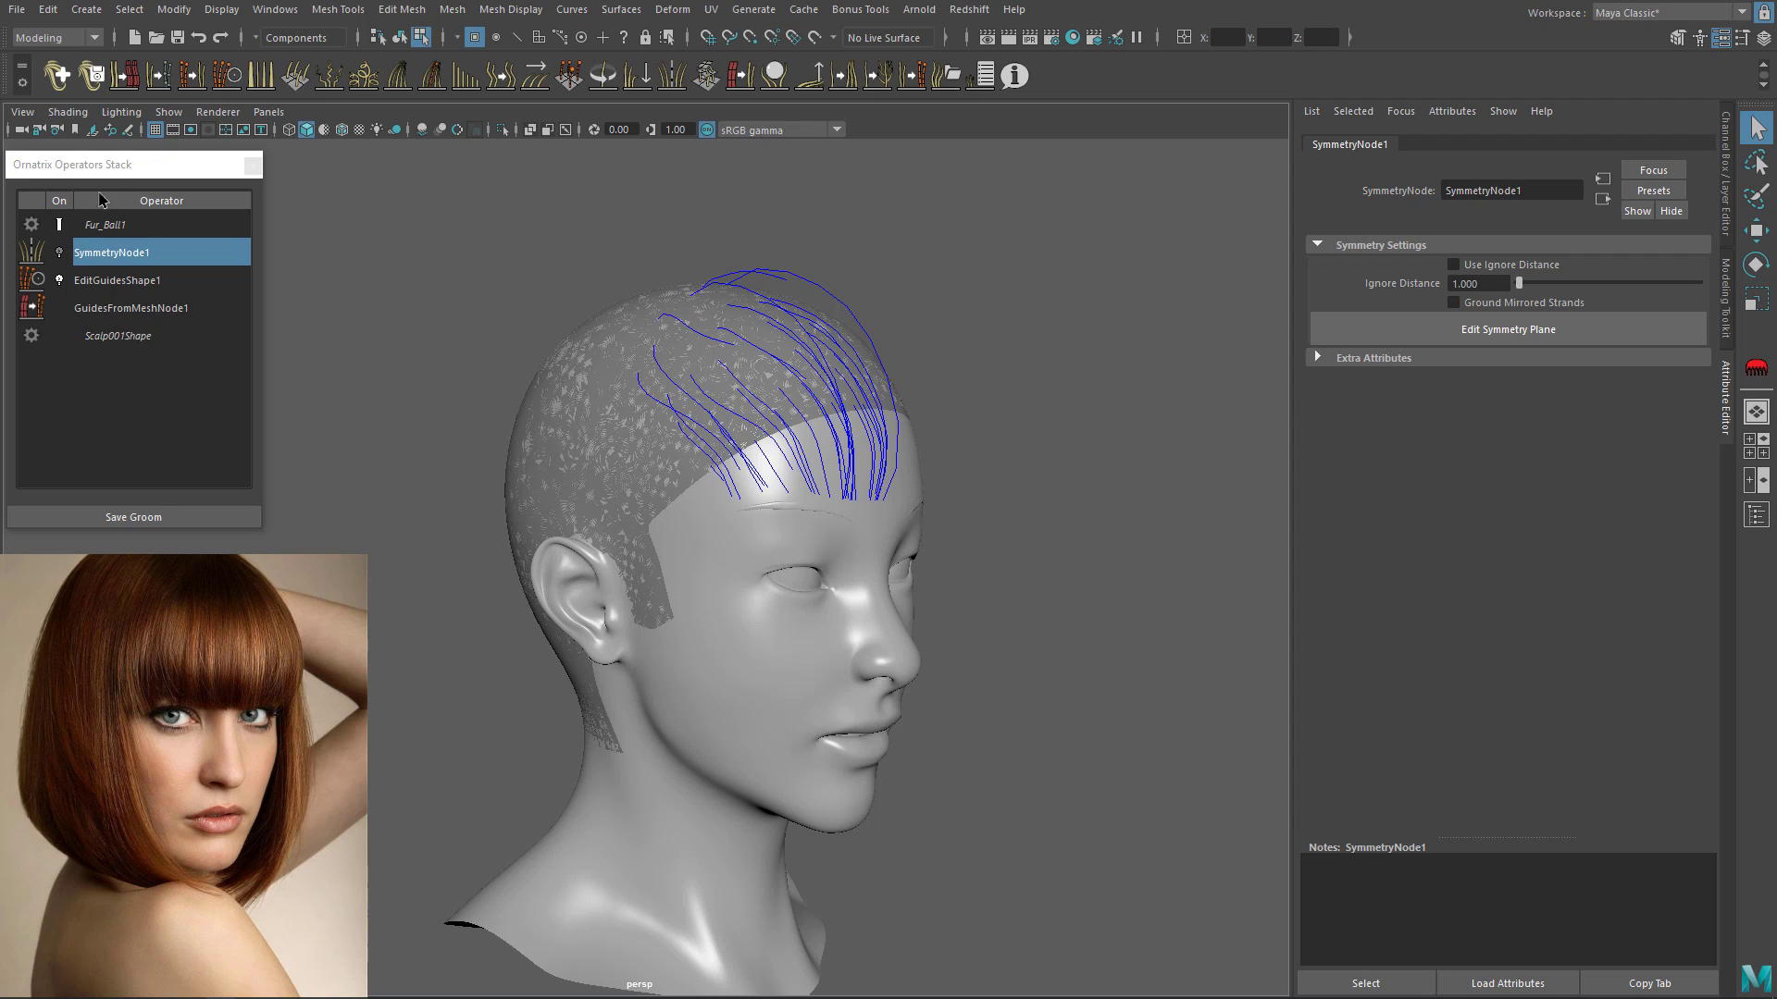
Step: Add a Hair From Guides operator and set its distribution type to grow strands only at the guides
{"action": "left_click", "coordinate": [192, 80]}
{"action": "left_click_drag", "start_coordinate": [819, 468], "coordinate": [1000, 421], "text": "alt"}
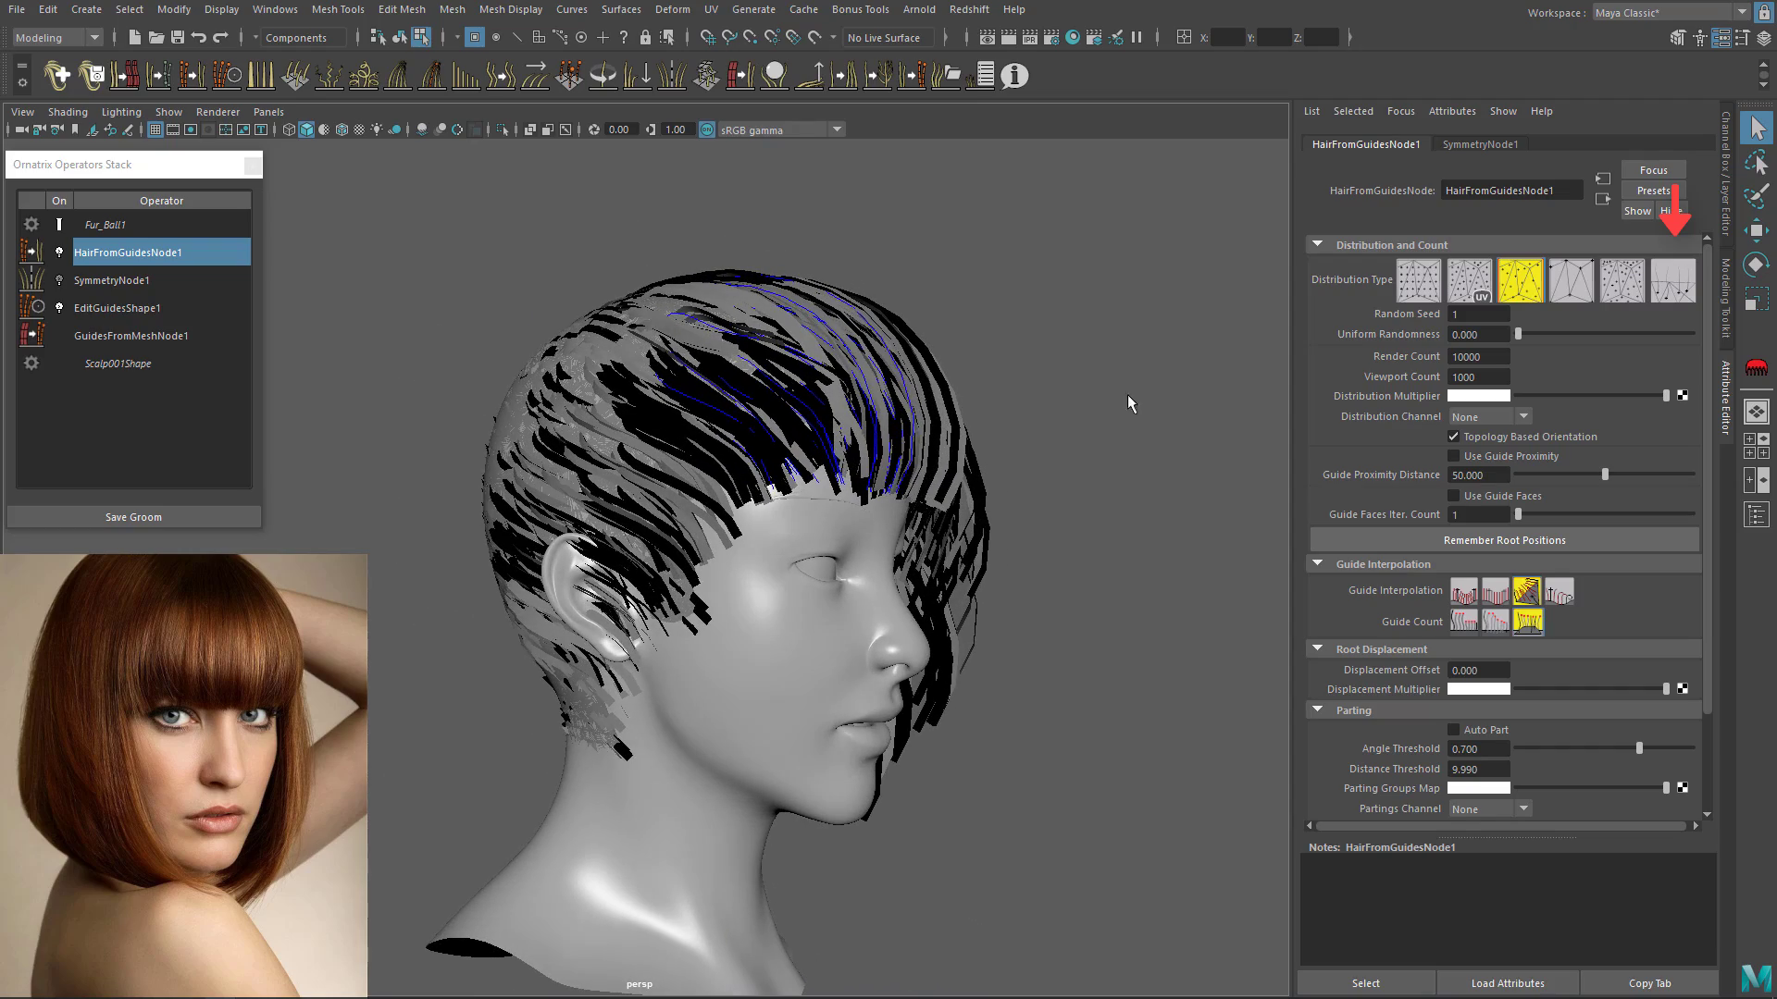
{"action": "left_click", "coordinate": [1664, 293]}
{"action": "left_click_drag", "start_coordinate": [941, 402], "coordinate": [812, 398], "text": "alt"}
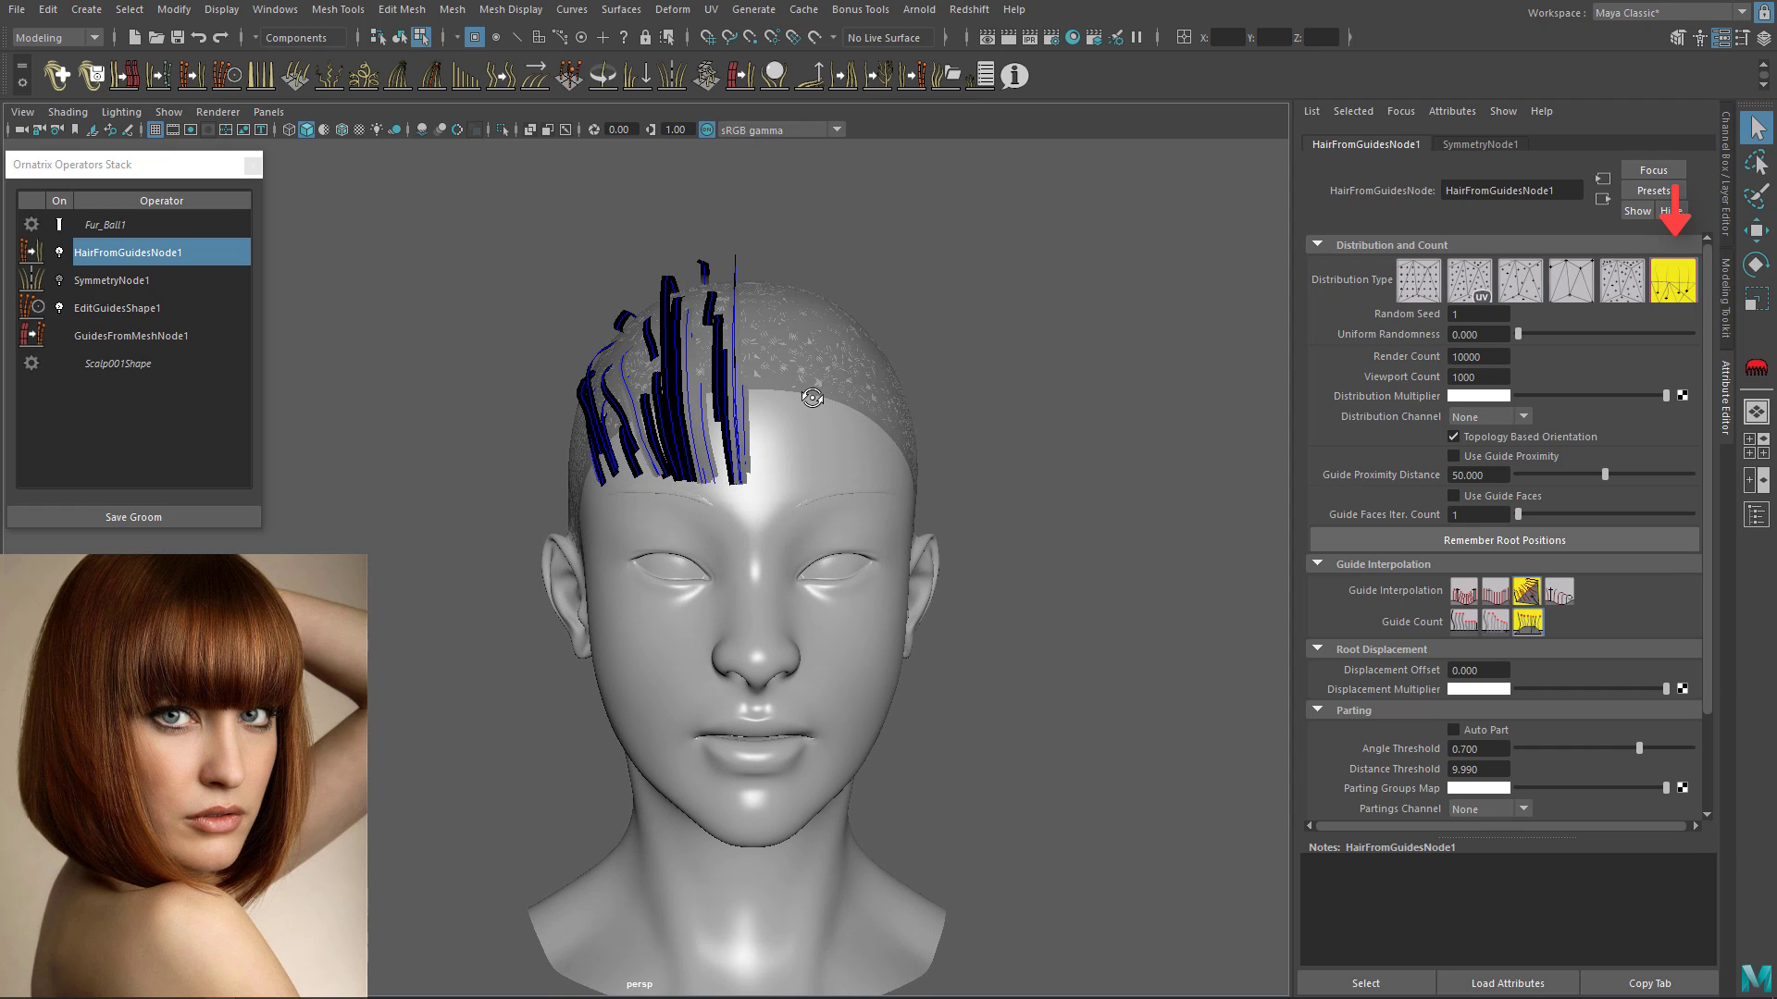
Step: Add a Render Settings operator and raise the tip end of its radius ramp to about 0.81
{"action": "left_click", "coordinate": [261, 78]}
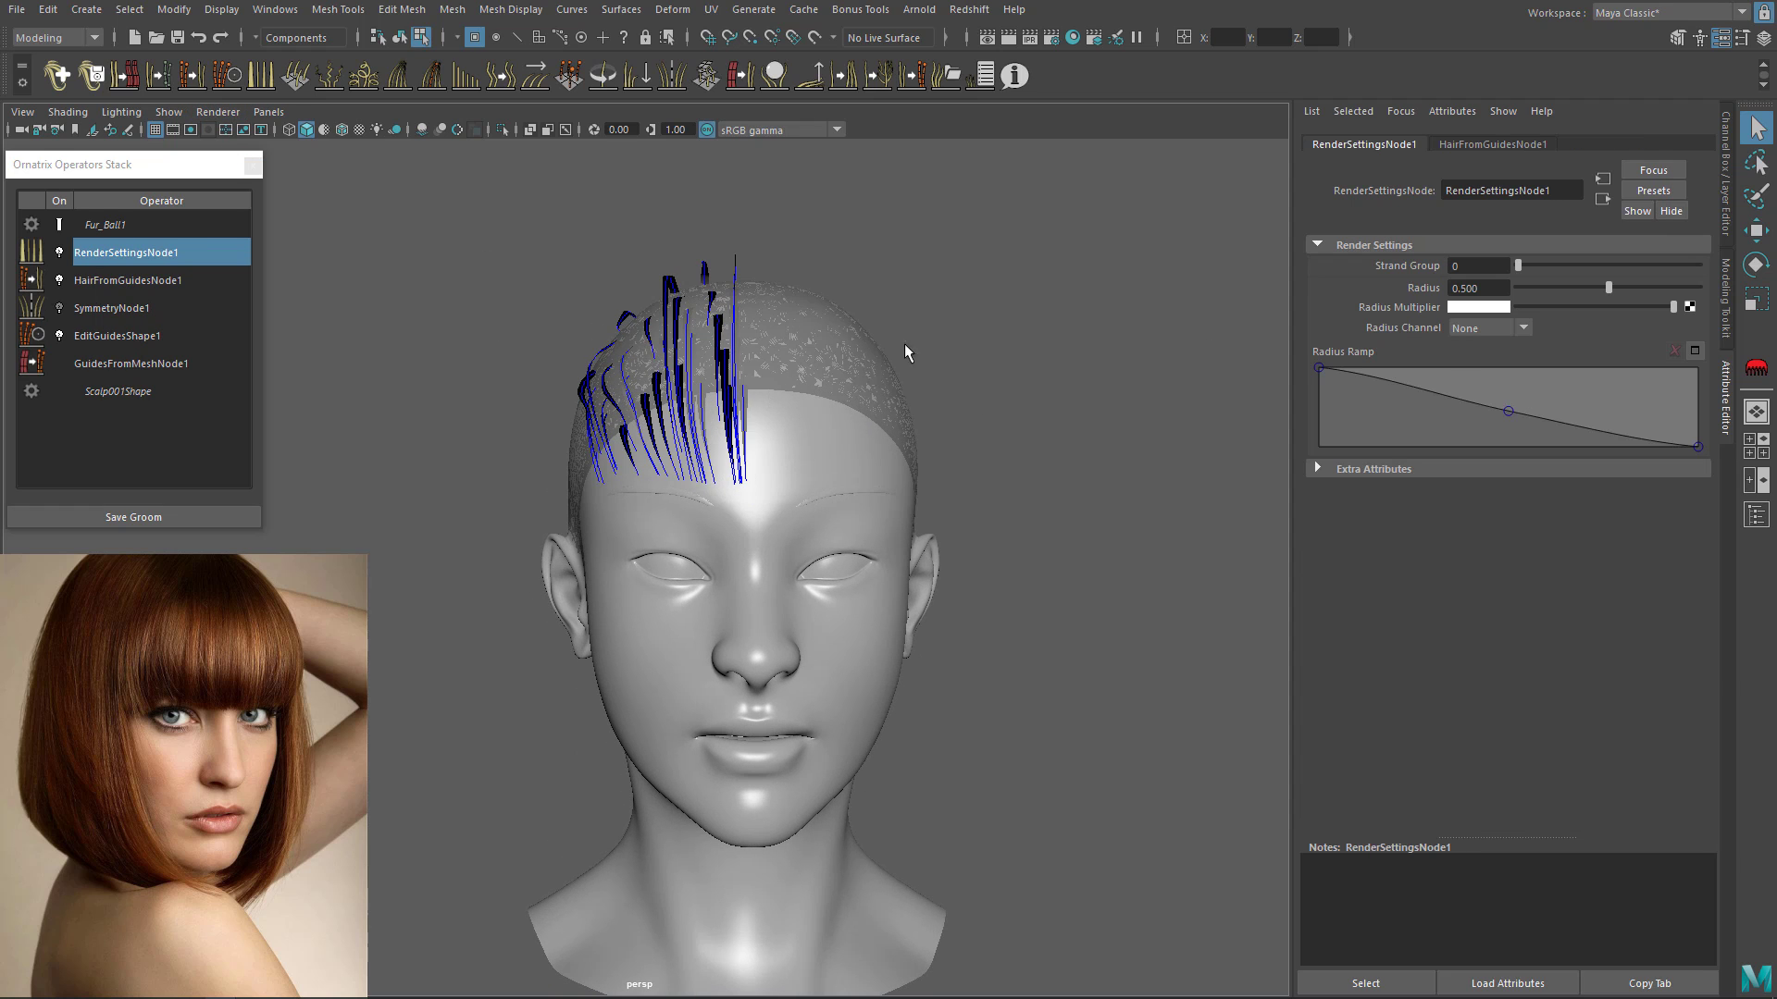
{"action": "left_click_drag", "start_coordinate": [1700, 449], "coordinate": [1704, 386]}
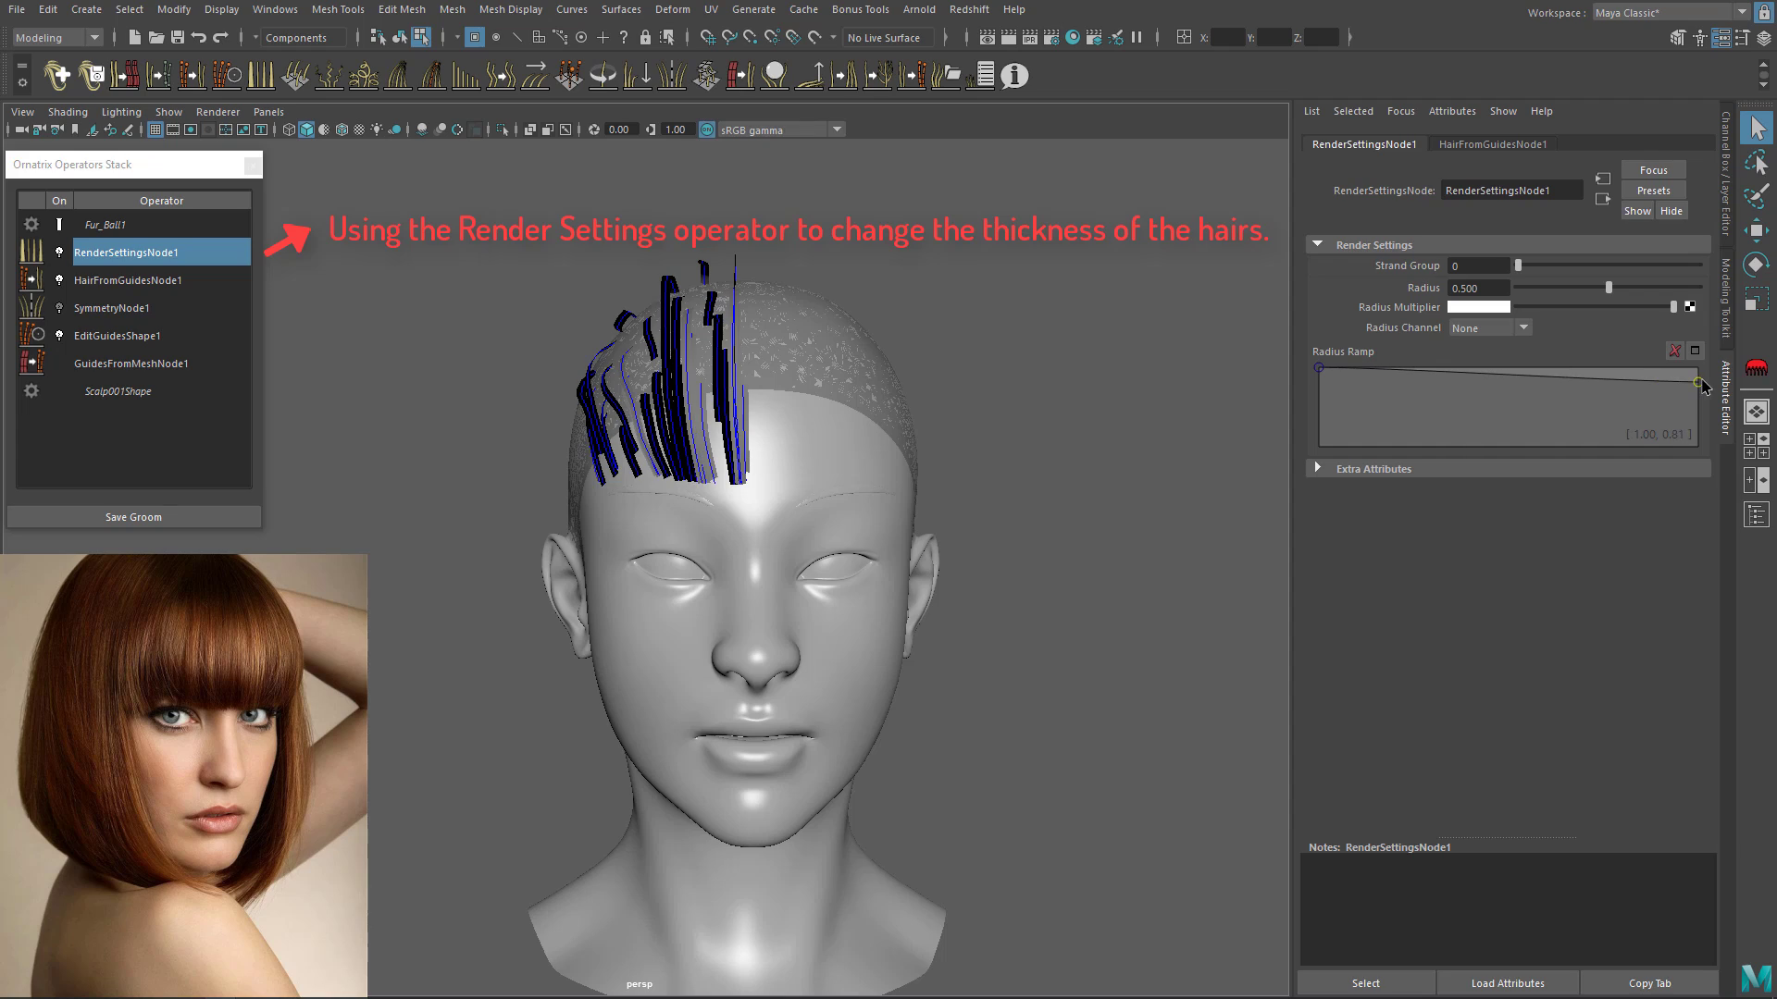
{"action": "left_click_drag", "start_coordinate": [787, 379], "coordinate": [879, 375], "text": "alt"}
Step: Turn off RenderSettingsNode1 and select the short guides near the top of the fringe in EditGuidesShape1
{"action": "left_click", "coordinate": [60, 252]}
{"action": "left_click", "coordinate": [159, 341]}
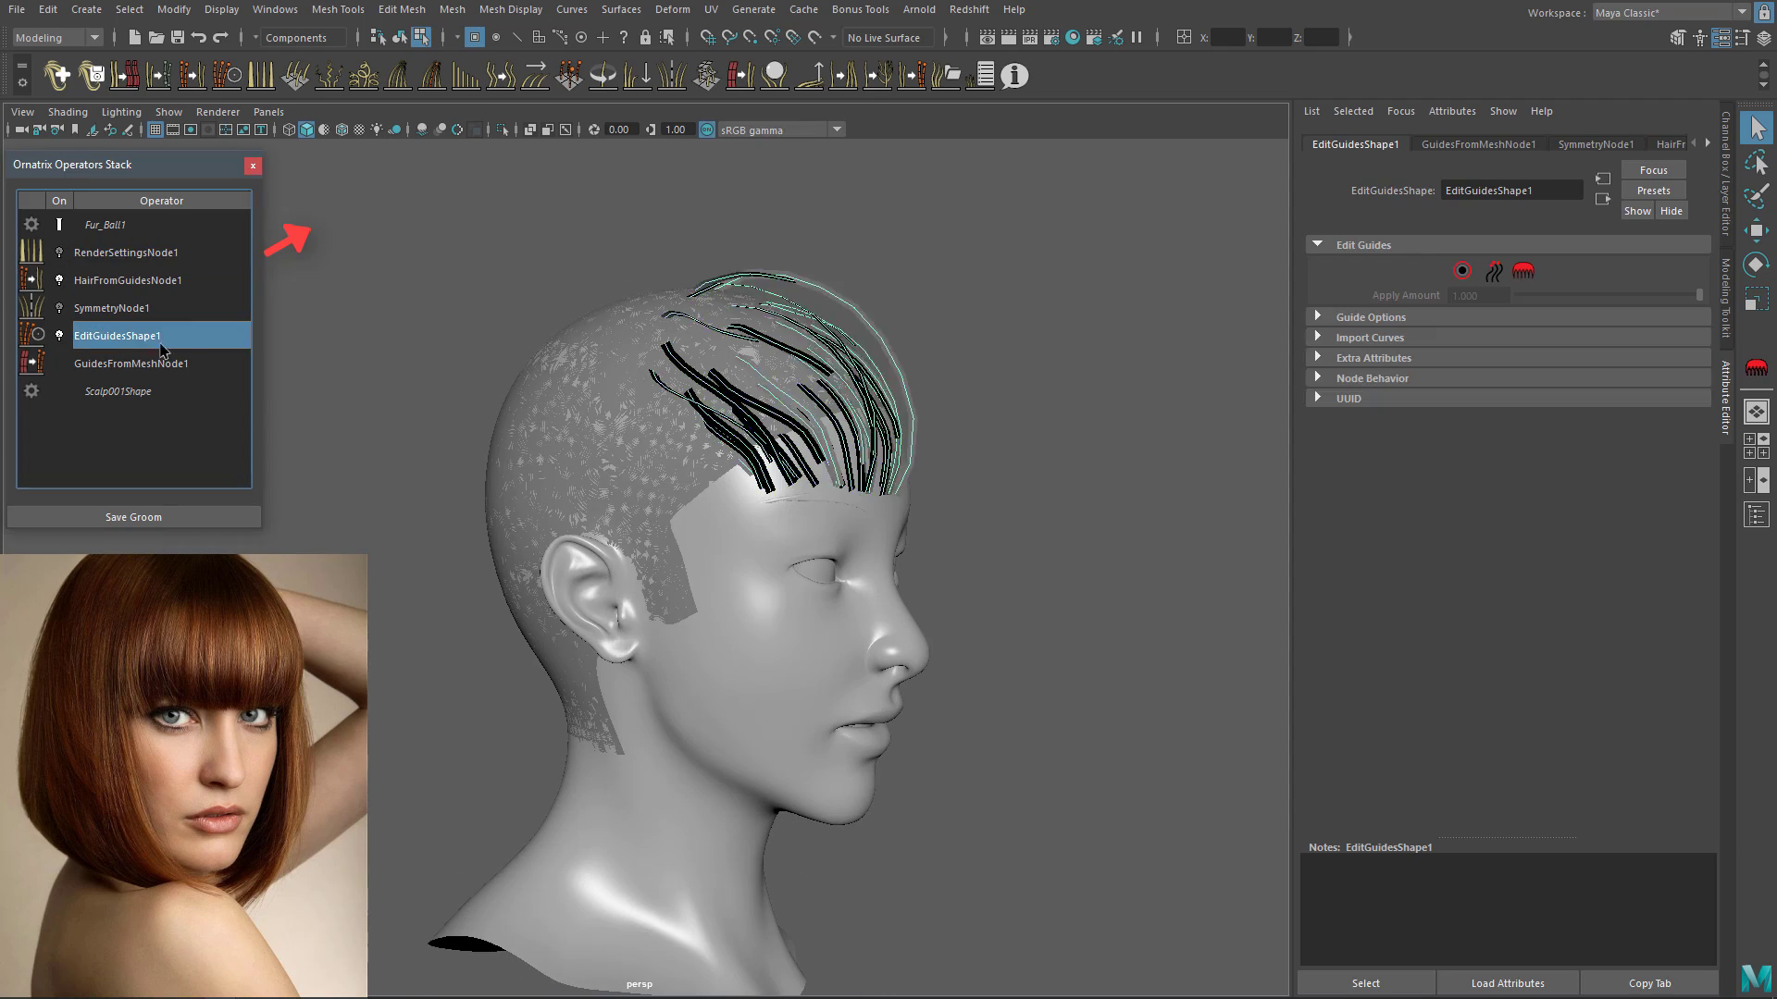
{"action": "left_click", "coordinate": [1462, 270]}
{"action": "scroll", "coordinate": [741, 314], "scroll_direction": "up", "scroll_amount": 2}
{"action": "left_click_drag", "start_coordinate": [787, 306], "coordinate": [654, 436], "text": "alt"}
{"action": "mouse_move", "coordinate": [777, 480]}
{"action": "left_mouse_down", "text": "alt"}
{"action": "mouse_move", "coordinate": [741, 484]}
{"action": "mouse_move", "coordinate": [907, 477]}
{"action": "mouse_move", "coordinate": [923, 453]}
{"action": "left_mouse_up", "text": "alt"}
Step: Lengthen the selected top guides using the Length brush with Affect Selected Only enabled, undoing the last stroke
{"action": "left_click", "coordinate": [1523, 270]}
{"action": "left_click", "coordinate": [1495, 507]}
{"action": "left_click", "coordinate": [1488, 634]}
{"action": "left_click_drag", "start_coordinate": [796, 336], "coordinate": [793, 326], "text": "alt"}
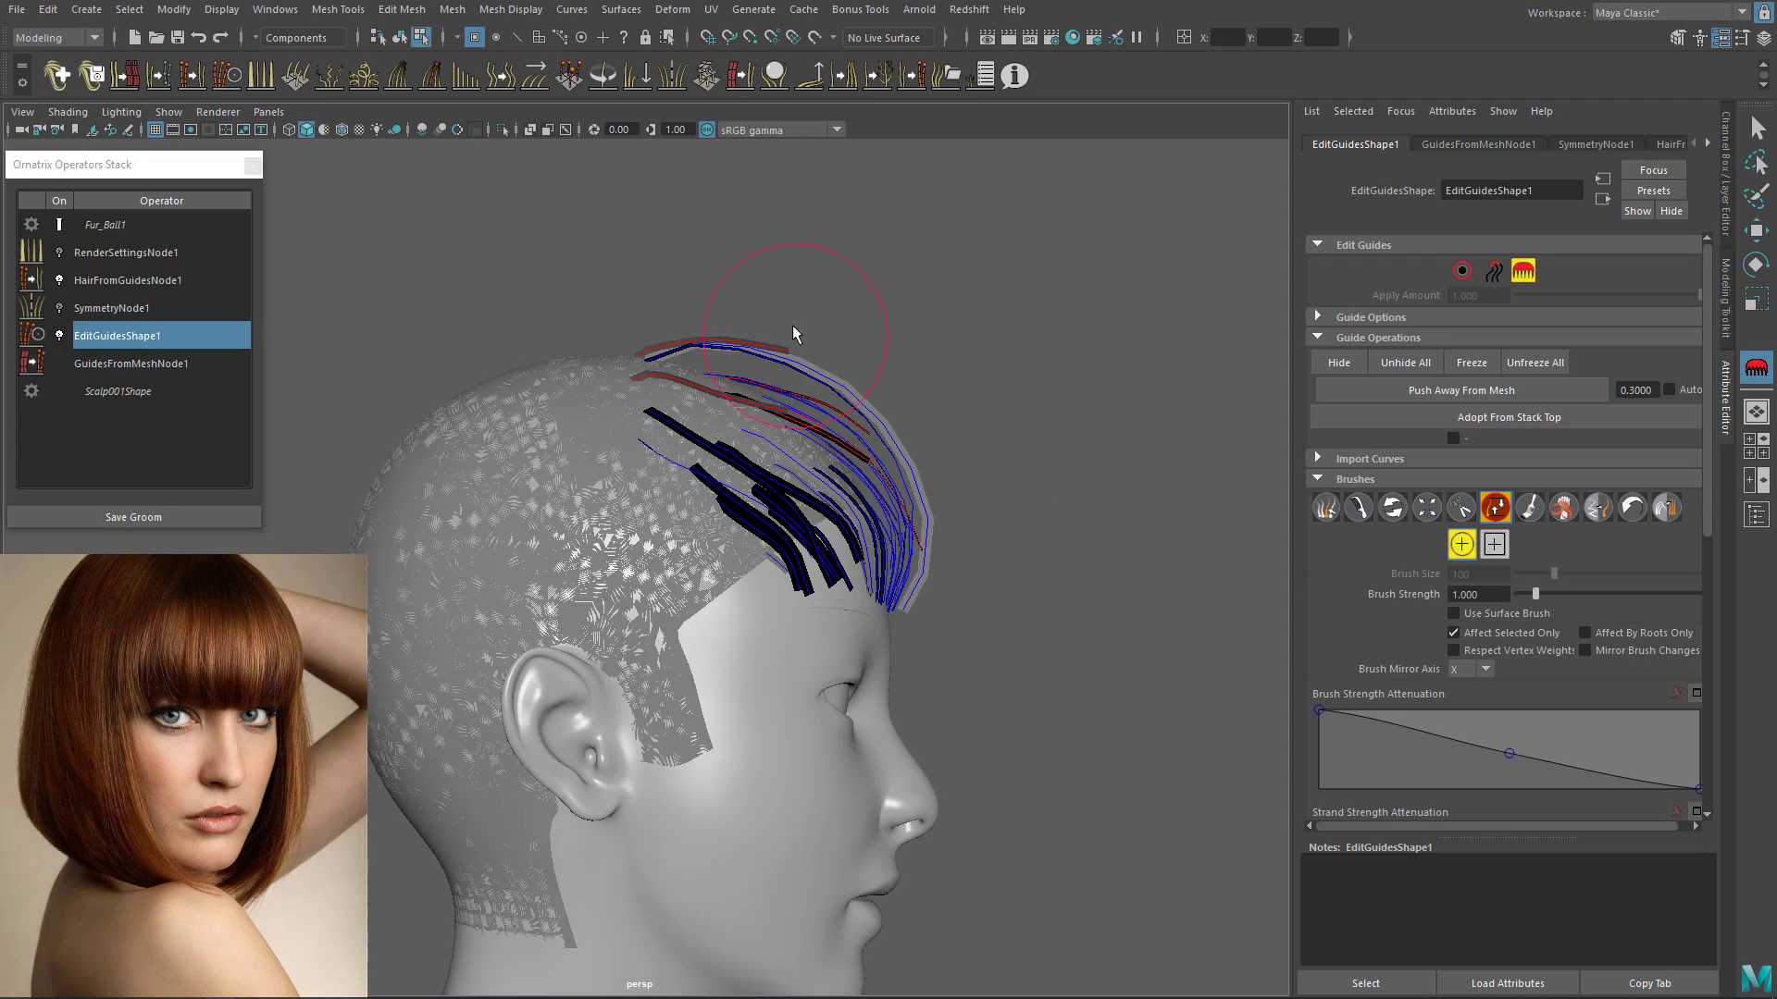
{"action": "left_click_drag", "start_coordinate": [905, 428], "coordinate": [896, 418], "text": "alt"}
{"action": "mouse_move", "coordinate": [935, 393]}
{"action": "left_mouse_down"}
{"action": "mouse_move", "coordinate": [940, 358]}
{"action": "mouse_move", "coordinate": [902, 375]}
{"action": "left_mouse_up"}
{"action": "key", "text": "ctrl+z"}
Step: Comb the lengthened top guides down along the curve of the fringe with the Move brush
{"action": "left_click", "coordinate": [1358, 507]}
{"action": "left_click_drag", "start_coordinate": [874, 362], "coordinate": [853, 336], "text": "alt"}
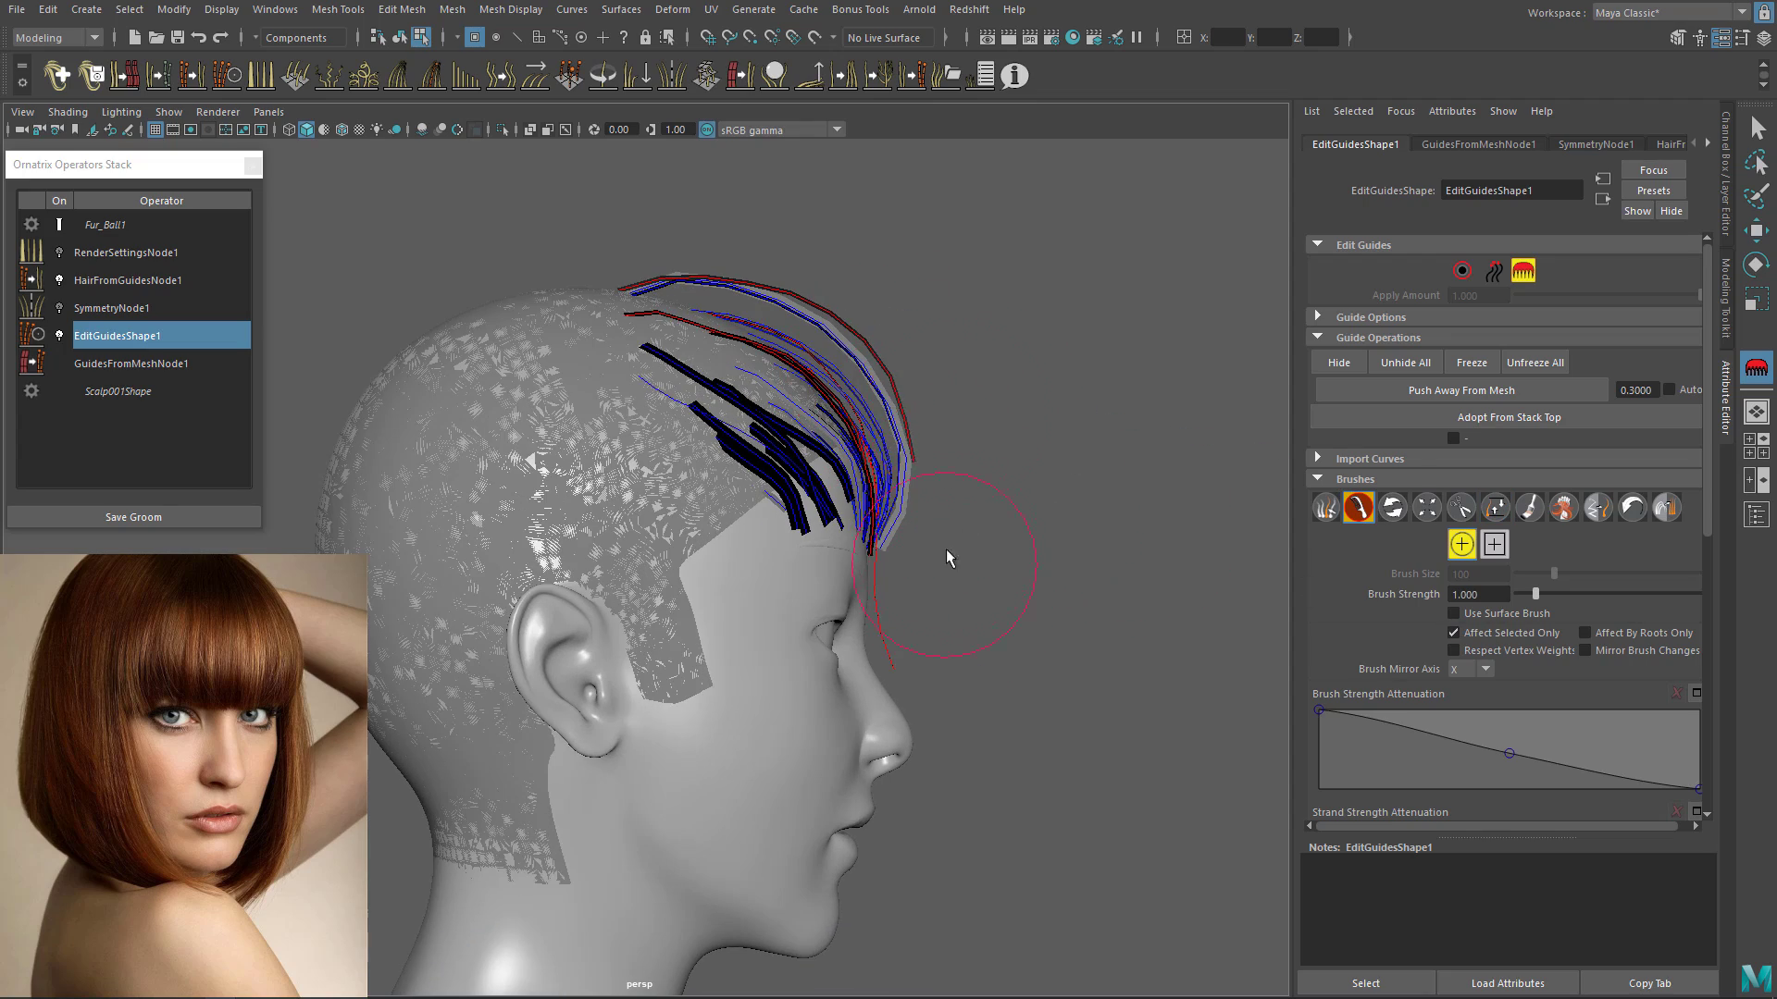
{"action": "left_click_drag", "start_coordinate": [948, 557], "coordinate": [628, 393], "text": "alt"}
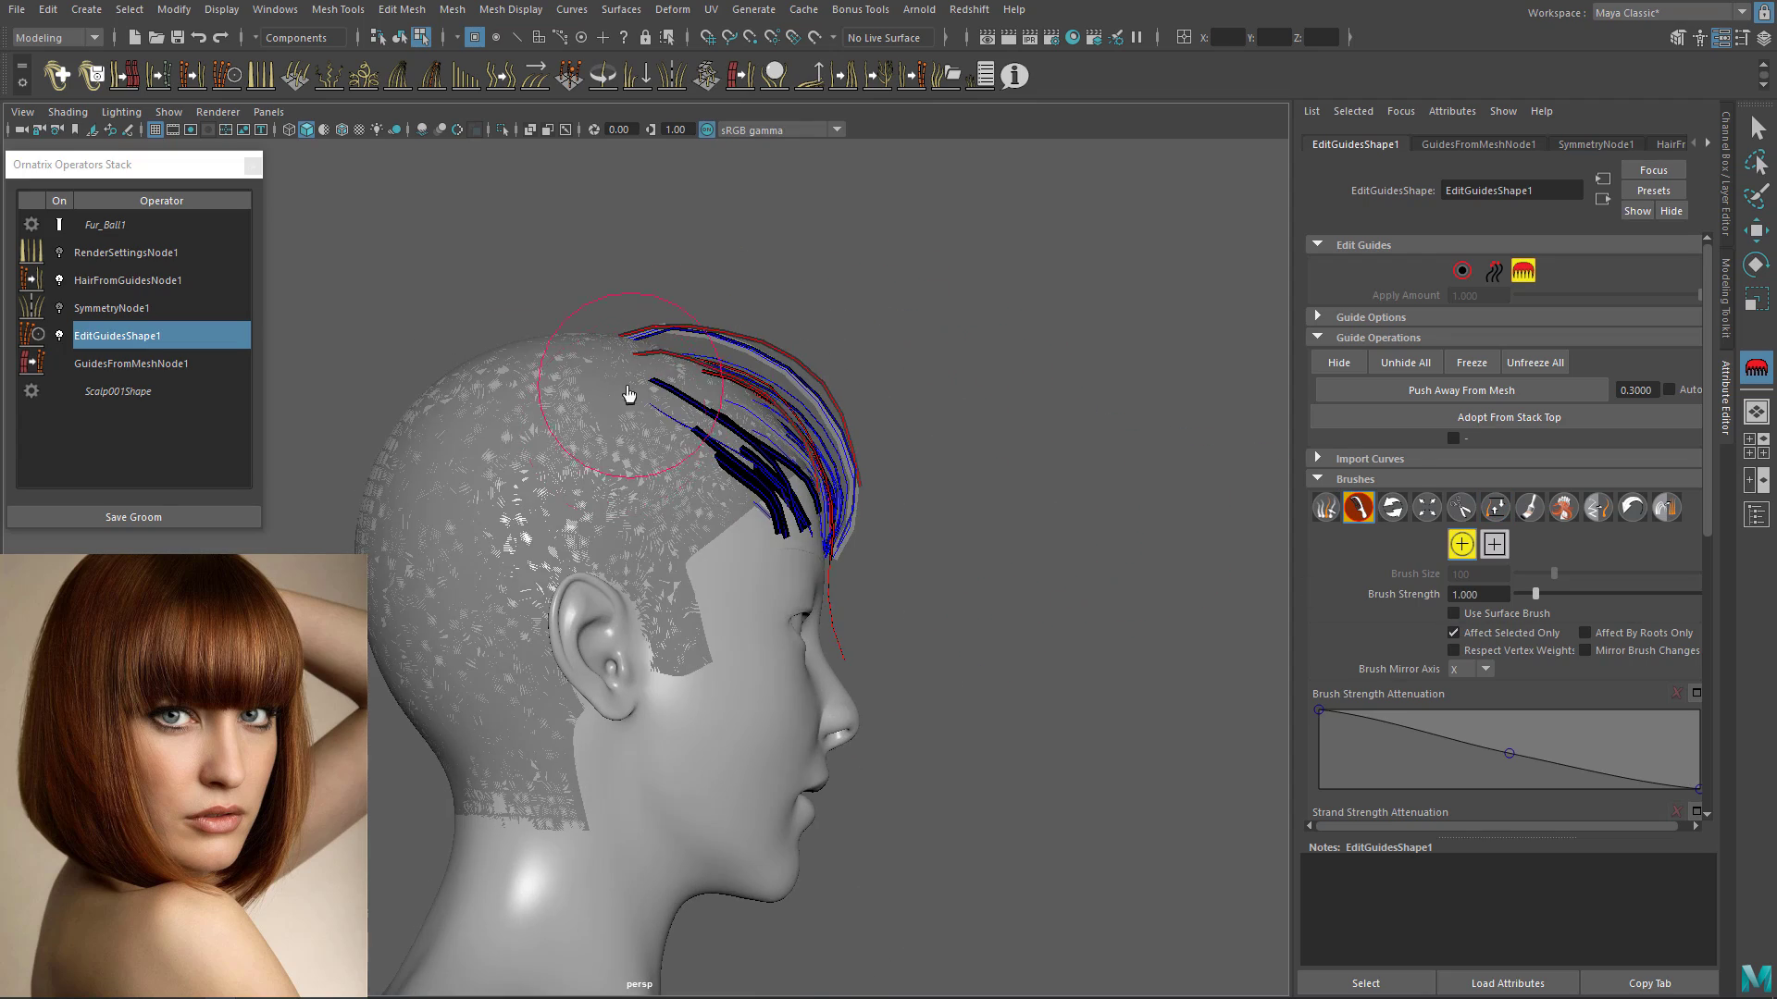
{"action": "mouse_move", "coordinate": [744, 470]}
{"action": "left_mouse_down", "text": "alt"}
{"action": "mouse_move", "coordinate": [639, 512]}
{"action": "mouse_move", "coordinate": [738, 513]}
{"action": "mouse_move", "coordinate": [602, 541]}
{"action": "mouse_move", "coordinate": [773, 508]}
{"action": "mouse_move", "coordinate": [635, 198]}
{"action": "mouse_move", "coordinate": [814, 516]}
{"action": "mouse_move", "coordinate": [1018, 544]}
{"action": "left_mouse_up", "text": "alt"}
Step: Shorten the overlong selected guides to the fringe line and settle them against the forehead
{"action": "left_click", "coordinate": [1495, 507]}
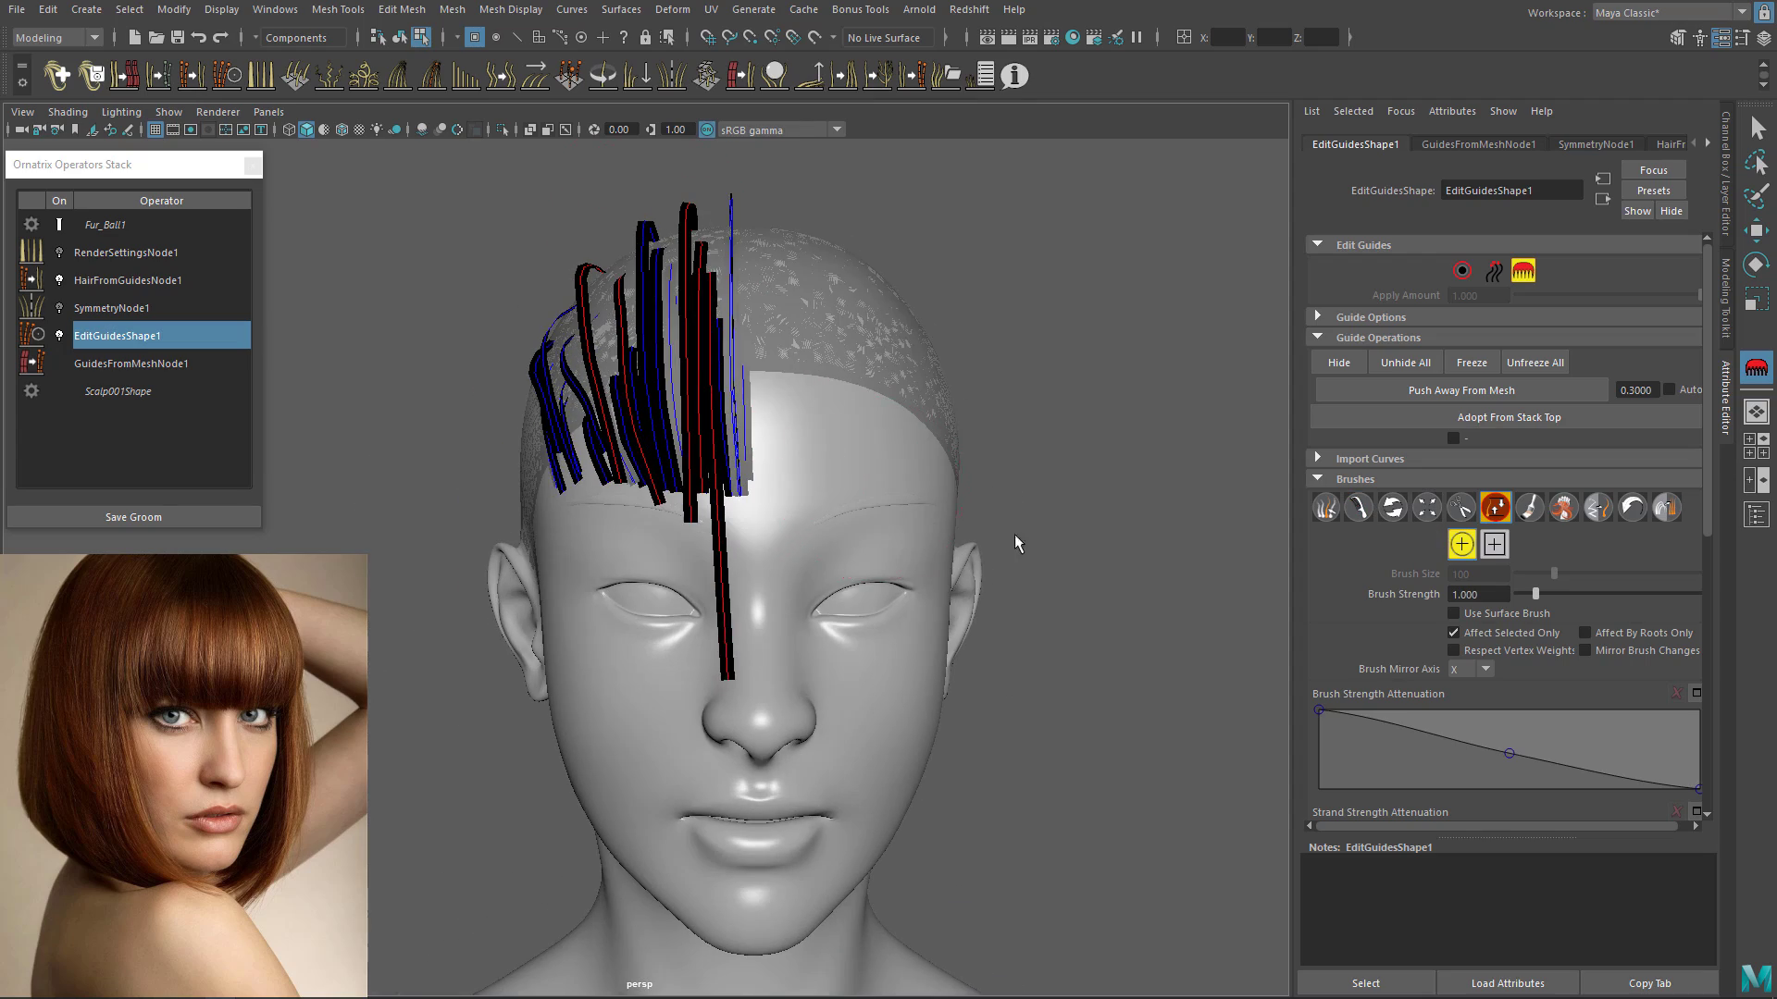
{"action": "key", "text": "2"}
{"action": "left_click_drag", "start_coordinate": [666, 610], "coordinate": [905, 603], "text": "alt"}
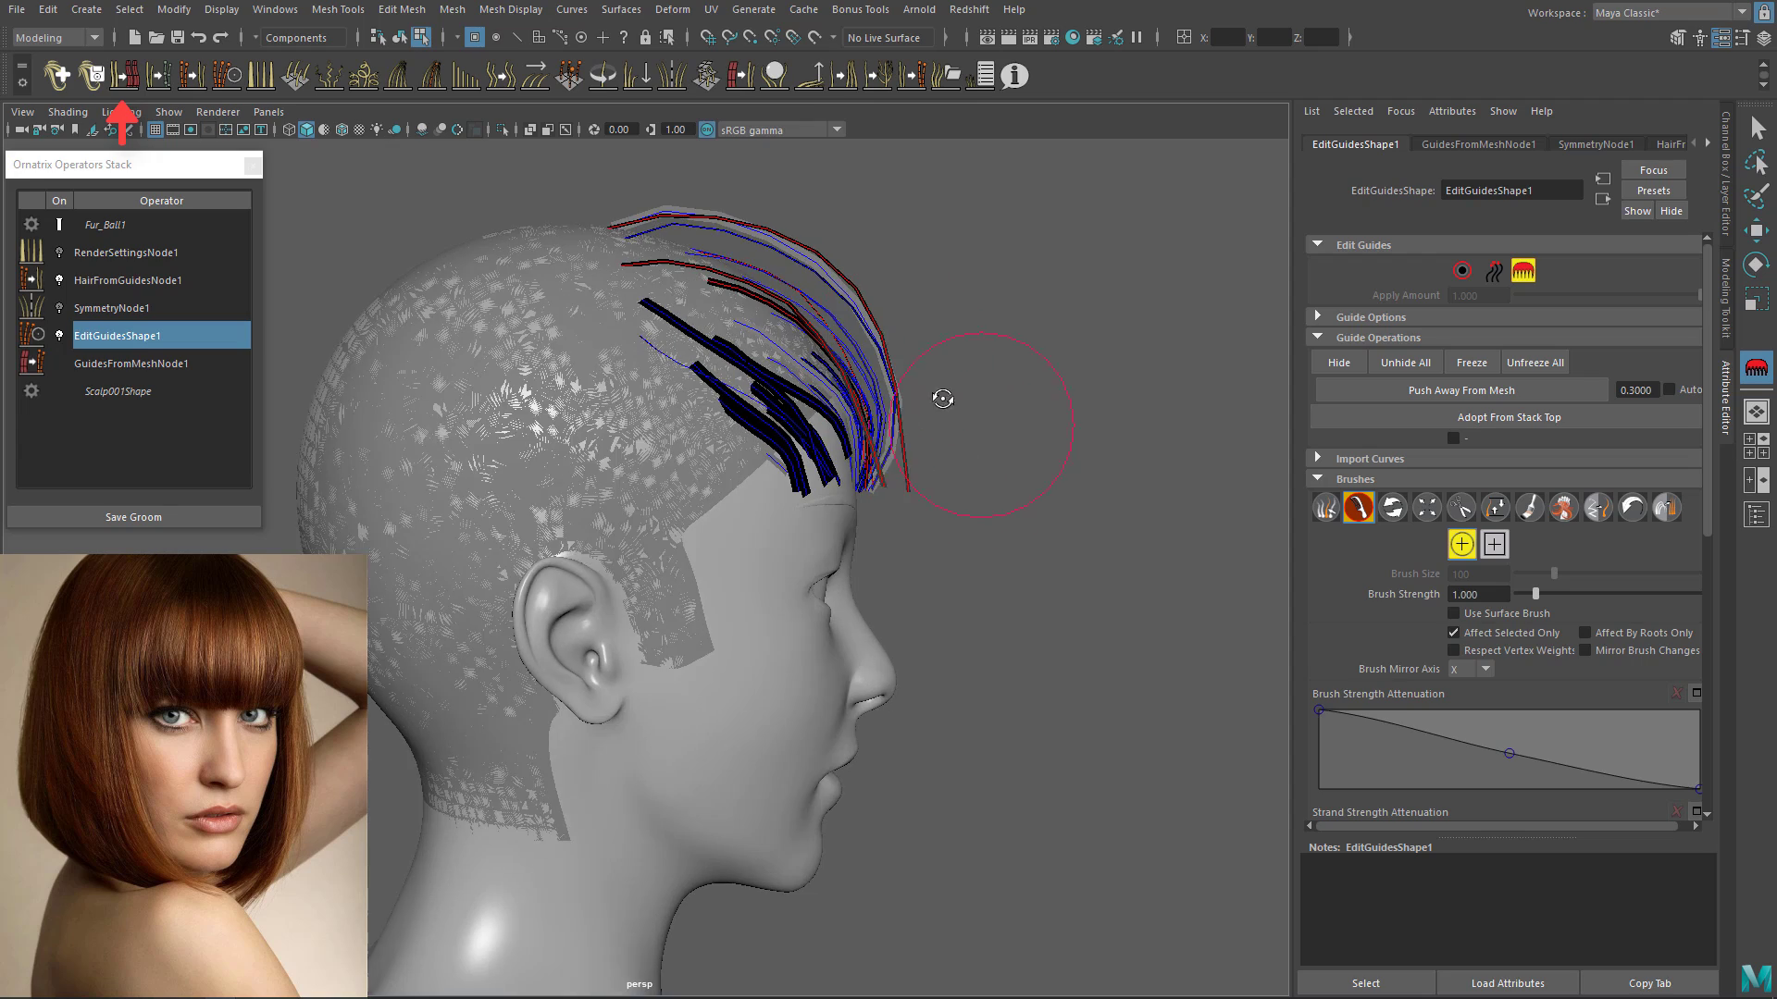
{"action": "left_click_drag", "start_coordinate": [942, 398], "coordinate": [889, 518], "text": "alt"}
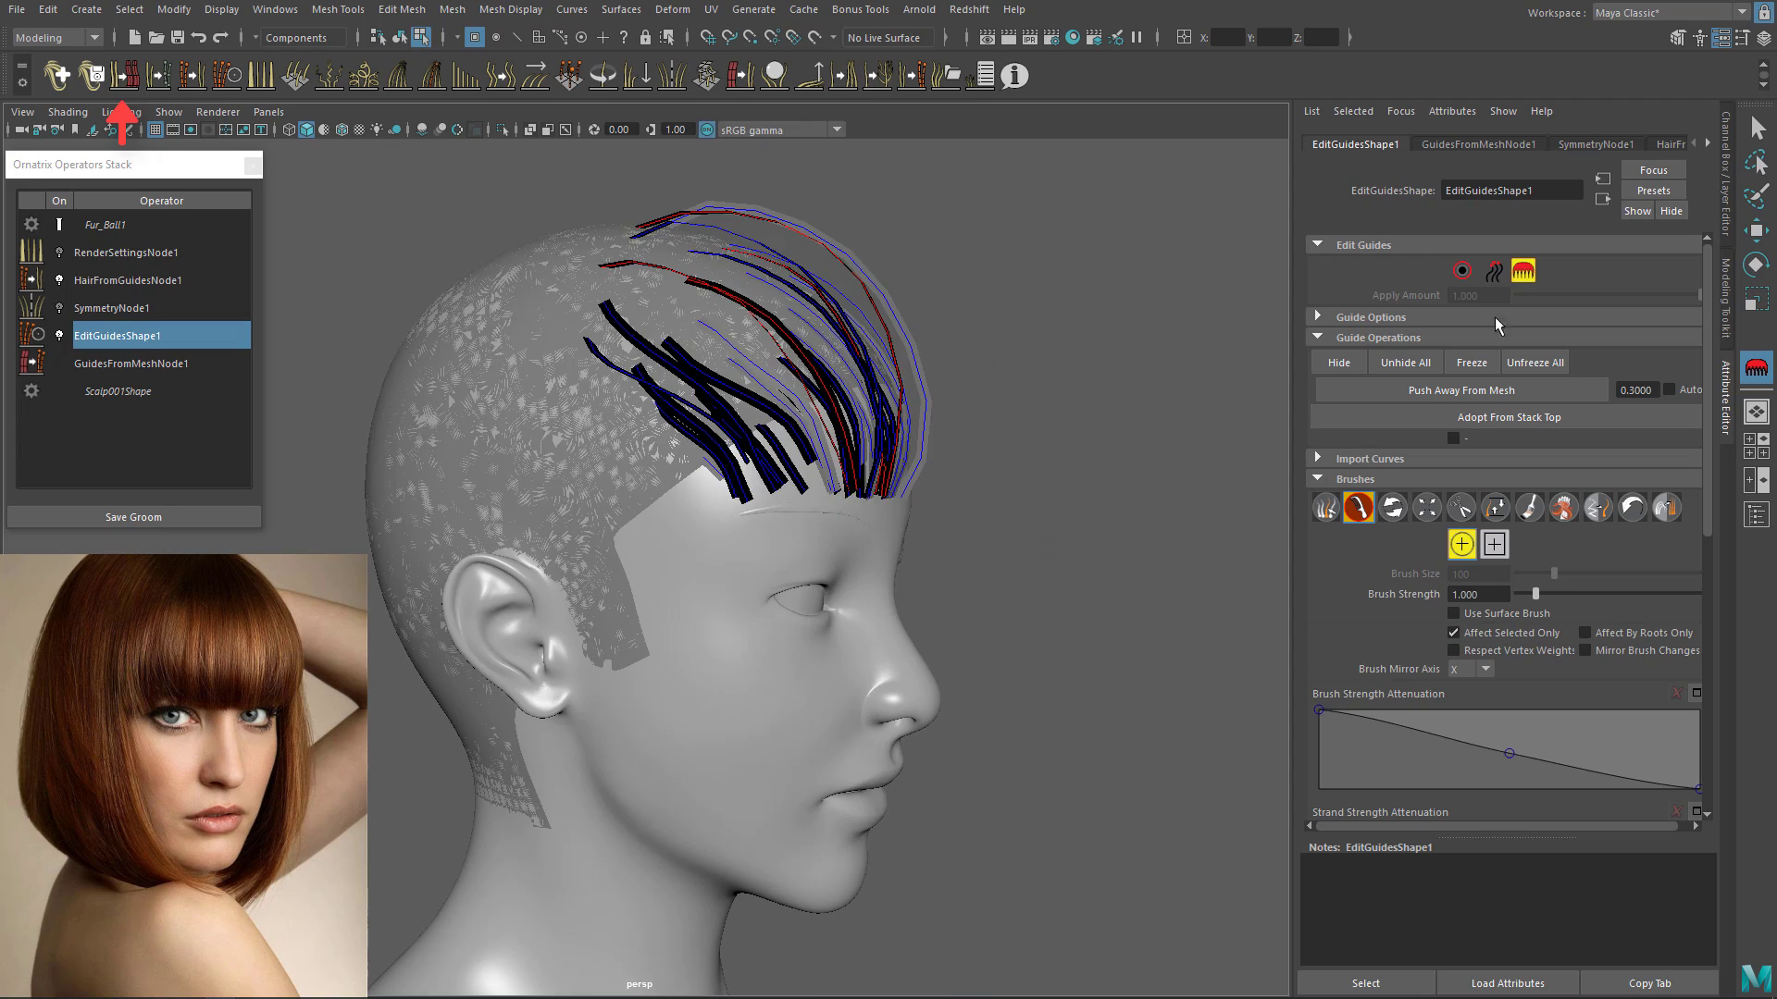
Step: Turn RenderSettingsNode1 back on and widen the hair strands into broad overlapping strips
{"action": "left_click", "coordinate": [1462, 270]}
{"action": "left_click", "coordinate": [125, 280]}
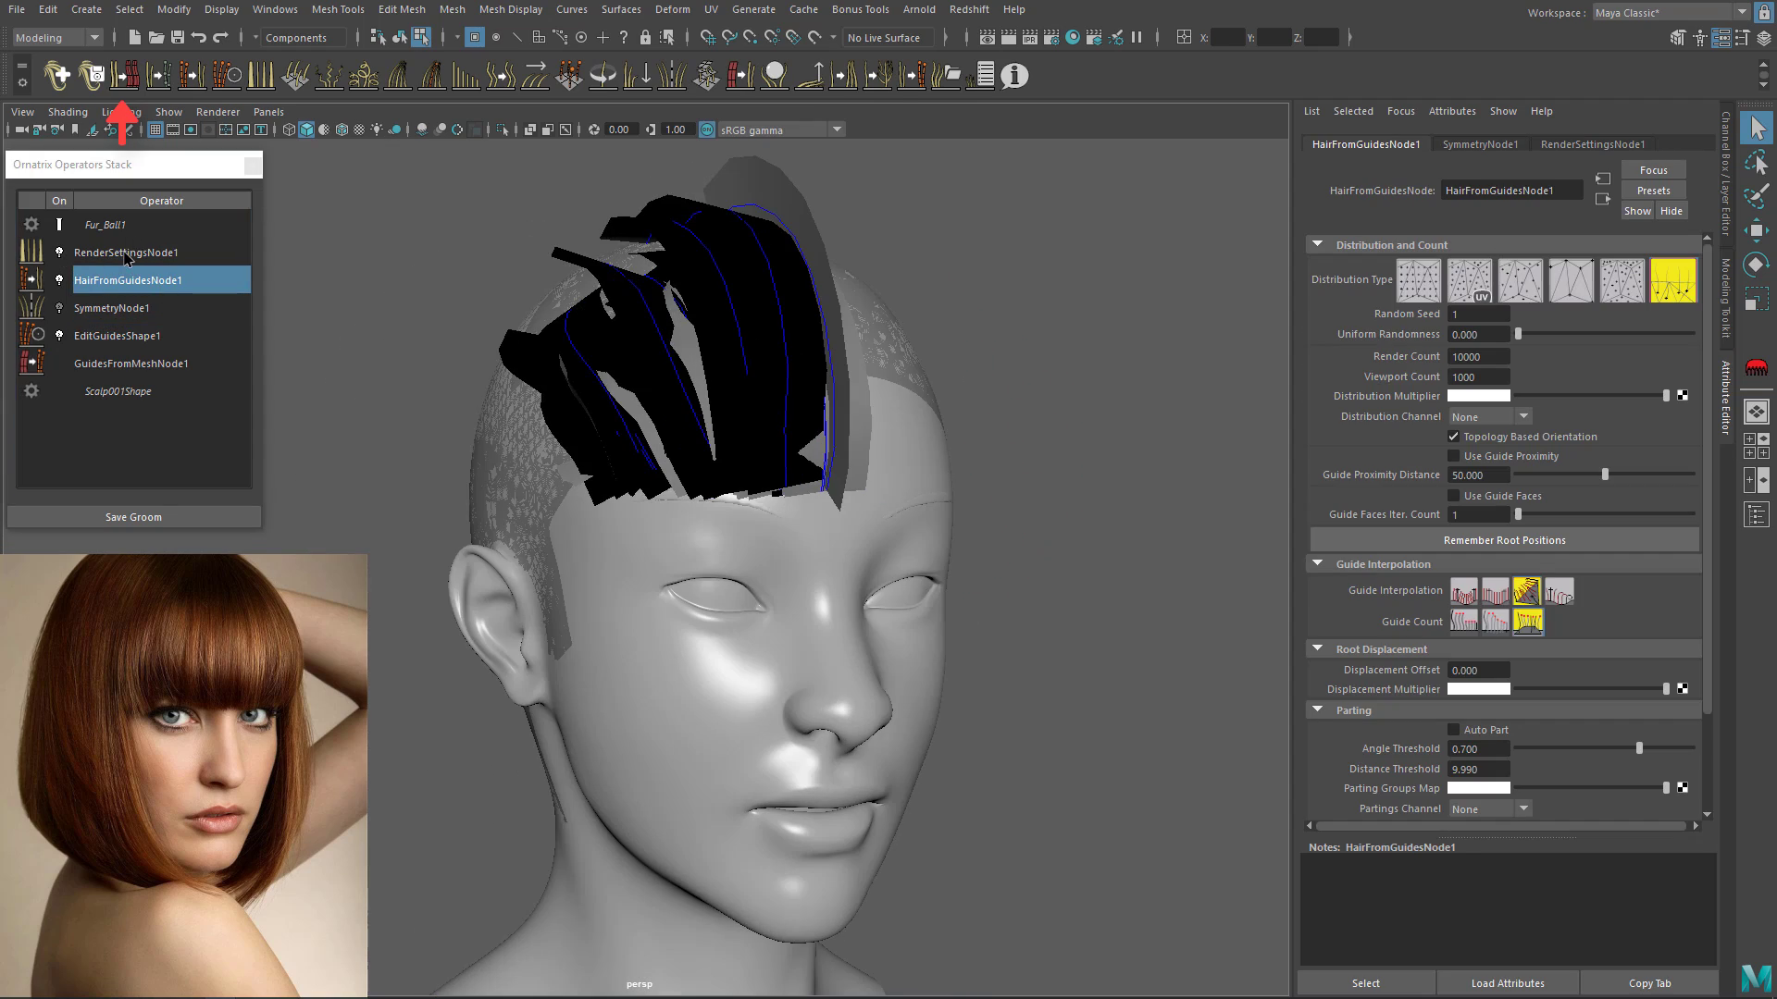
{"action": "left_click", "coordinate": [128, 255]}
Step: Add a Mesh From Strands operator, return to object selection and reselect MeshFromStrandsNode1 in the operator stack
{"action": "left_click", "coordinate": [127, 77]}
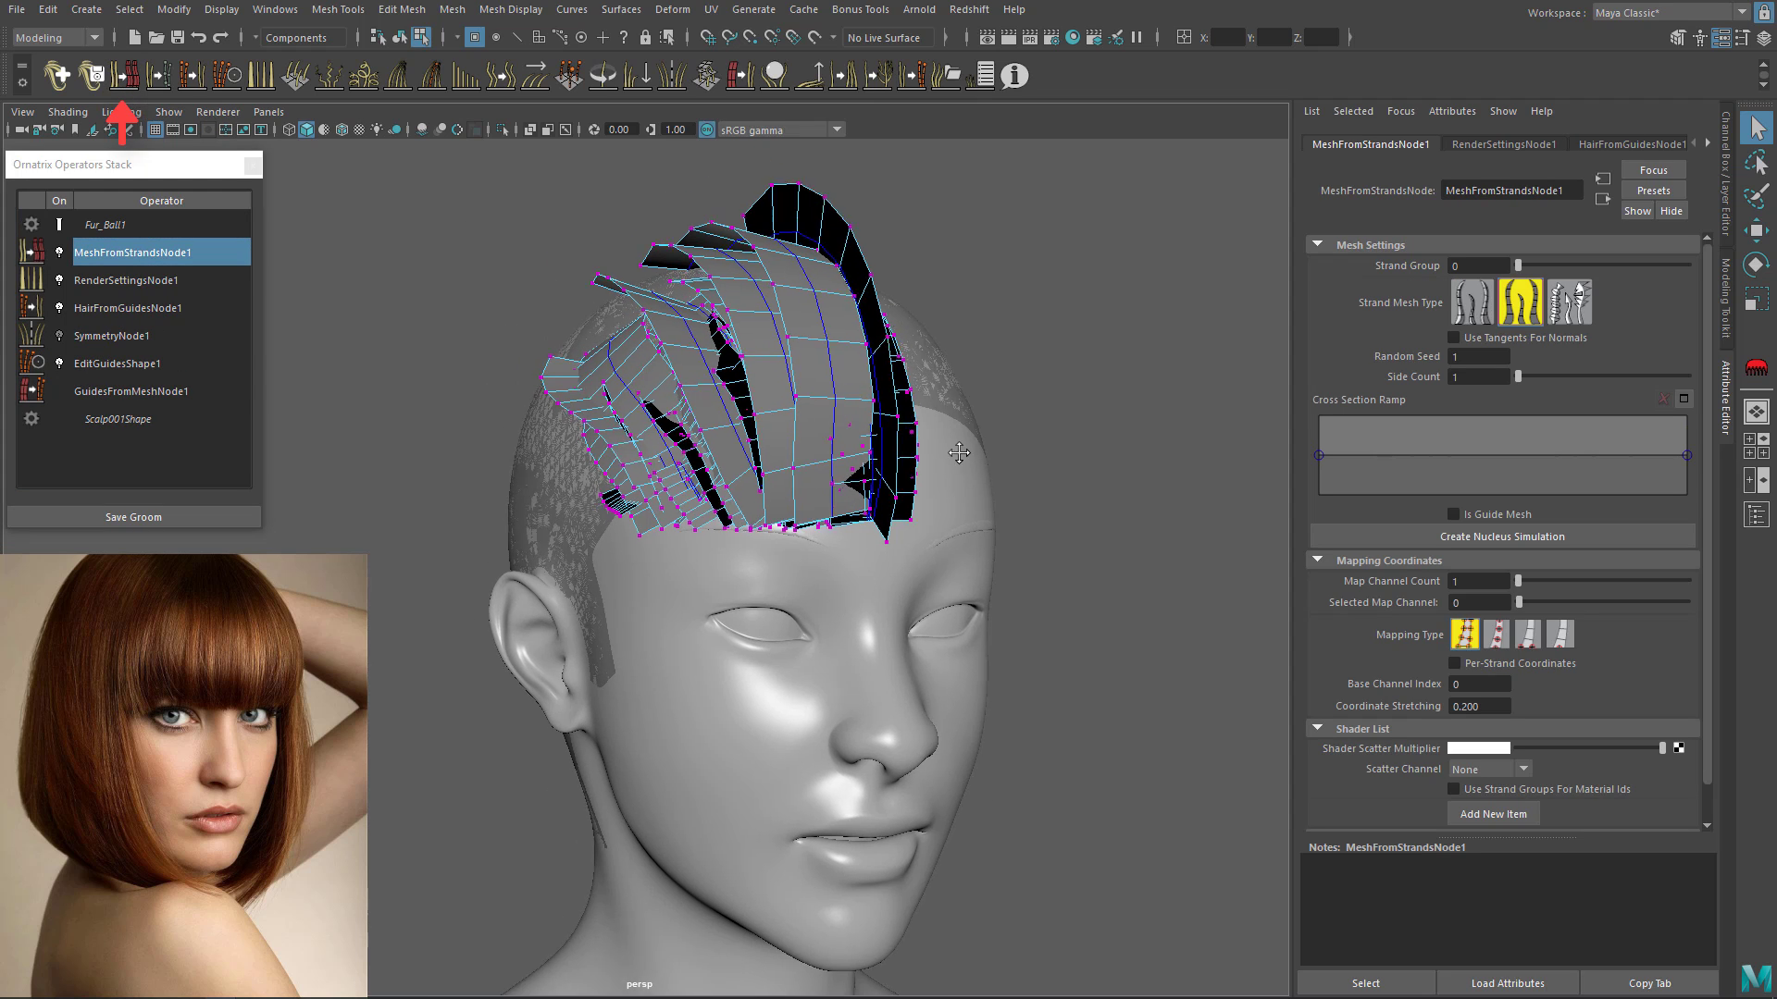
{"action": "right_click", "coordinate": [1024, 229]}
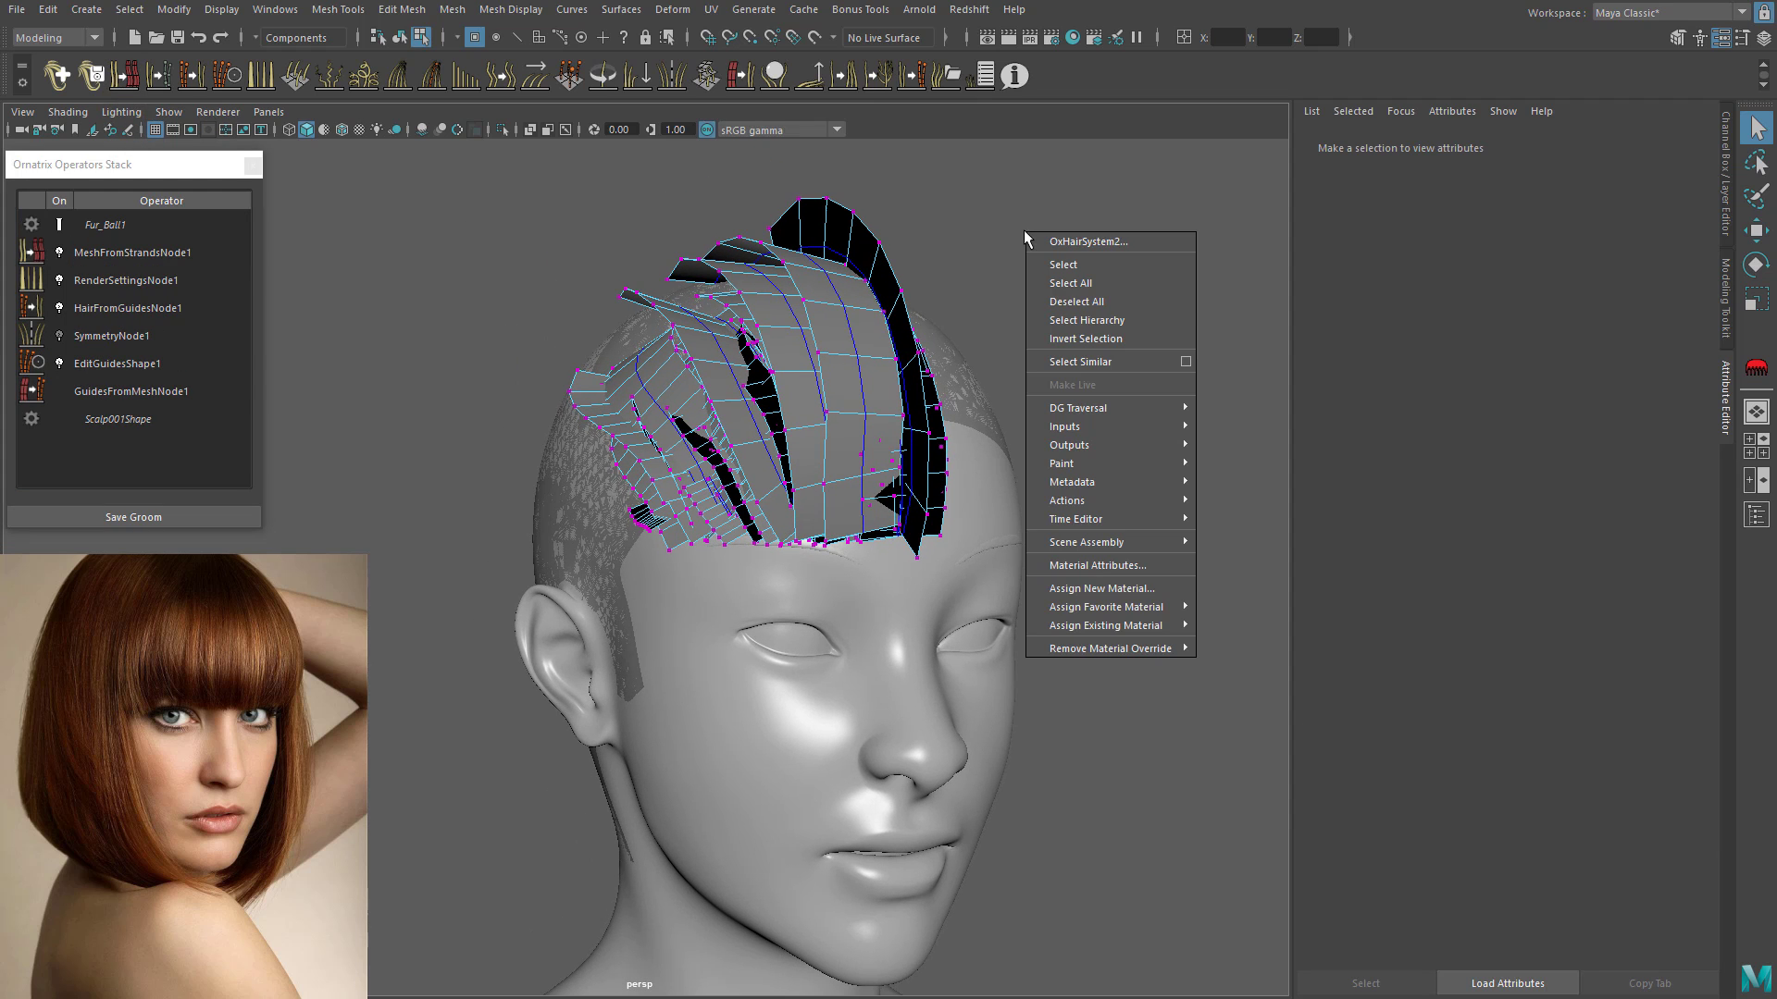
{"action": "left_click", "coordinate": [1094, 303]}
{"action": "left_click", "coordinate": [152, 255]}
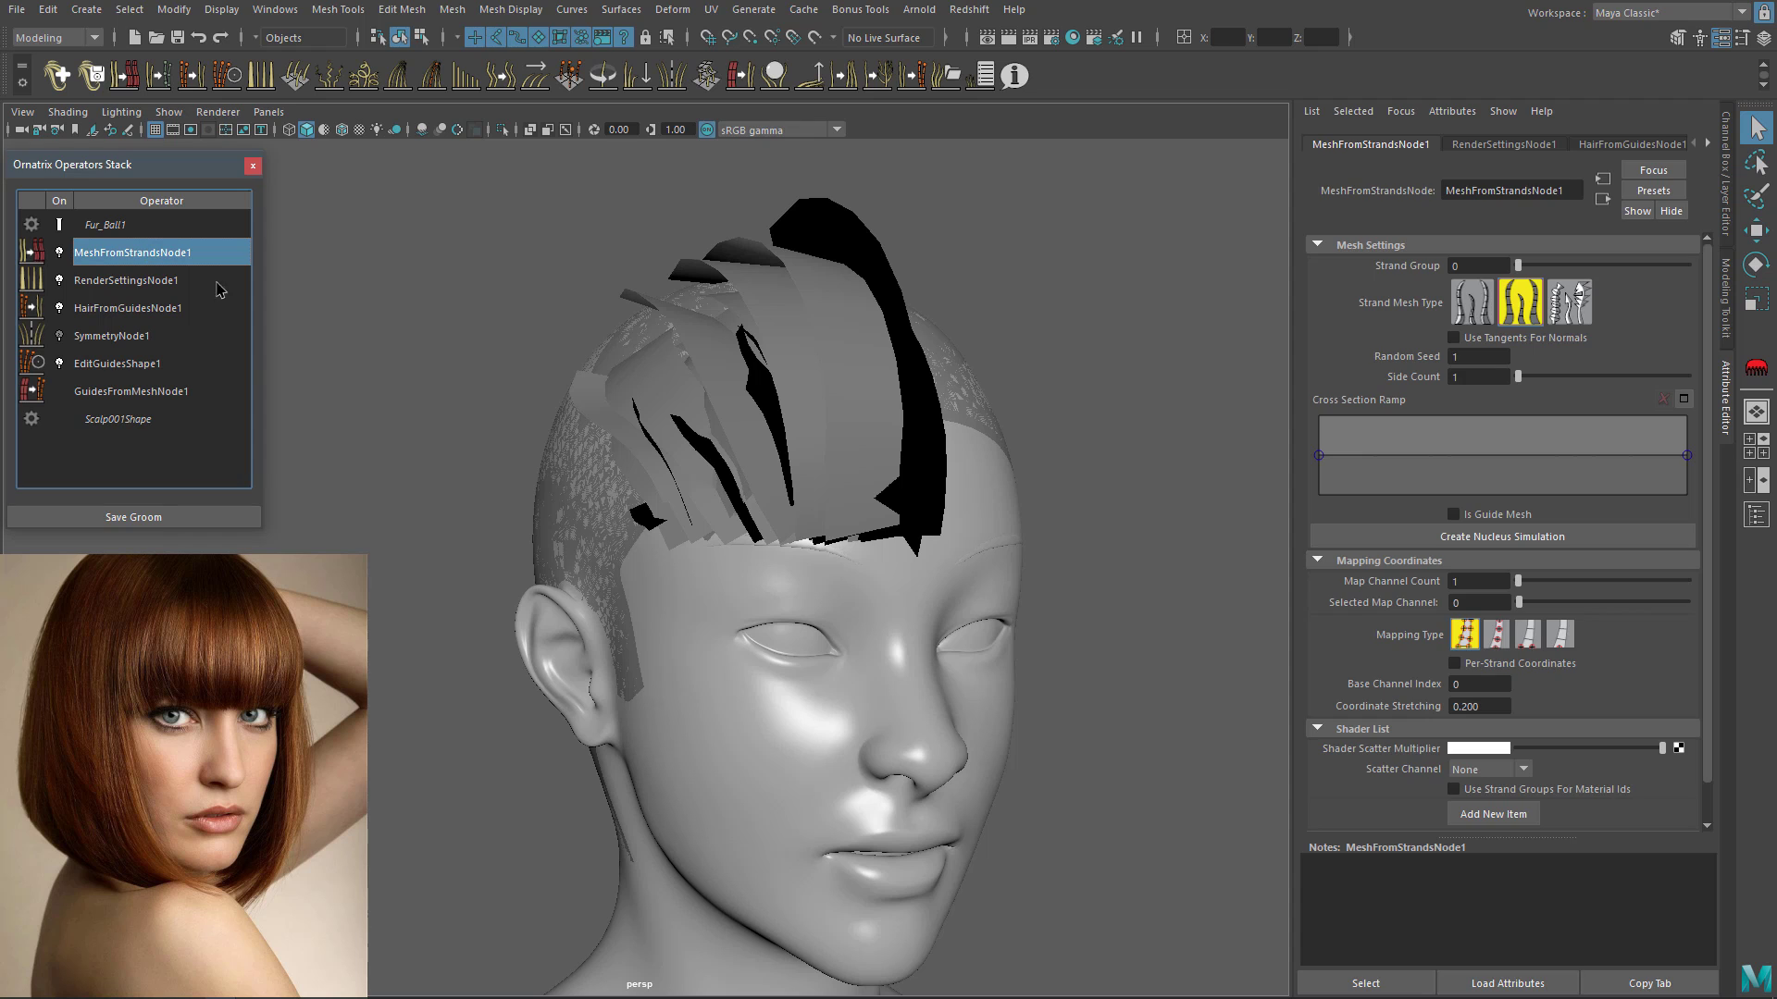
Step: Set the strand mesh's Side Count to 3 and arch its Cross Section Ramp with the ends lowered to about 0.13
{"action": "left_click", "coordinate": [1518, 377]}
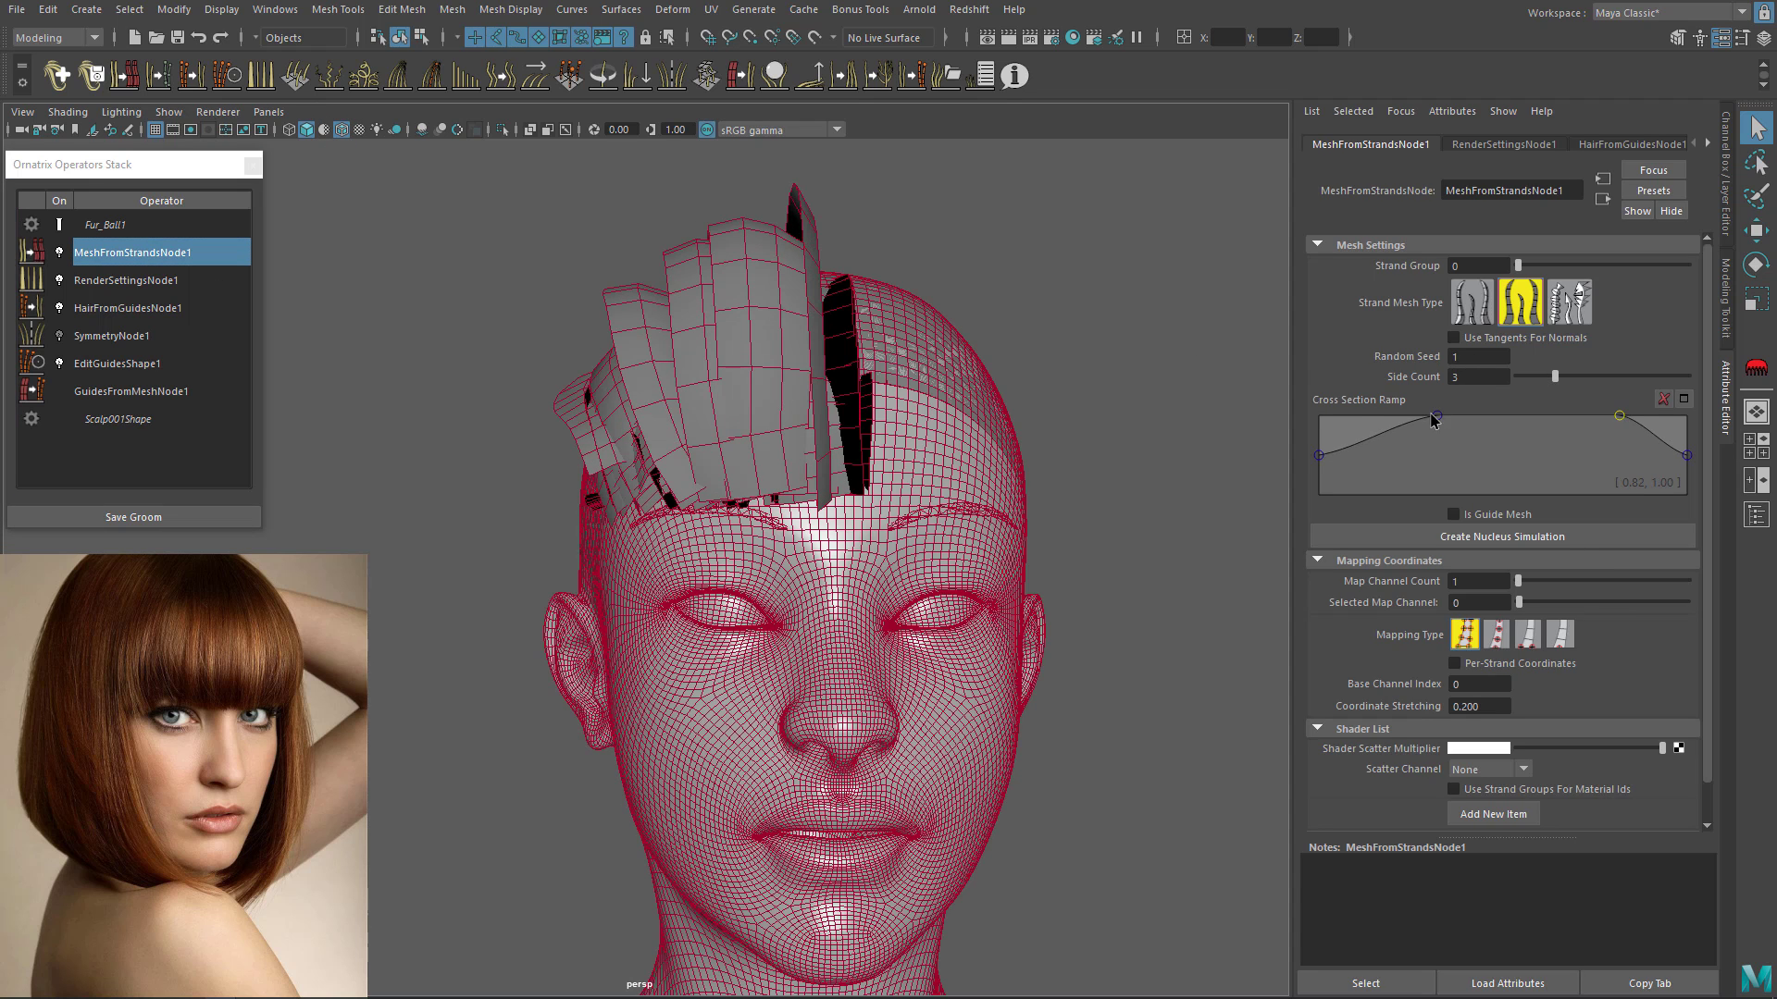
{"action": "left_click", "coordinate": [1319, 455]}
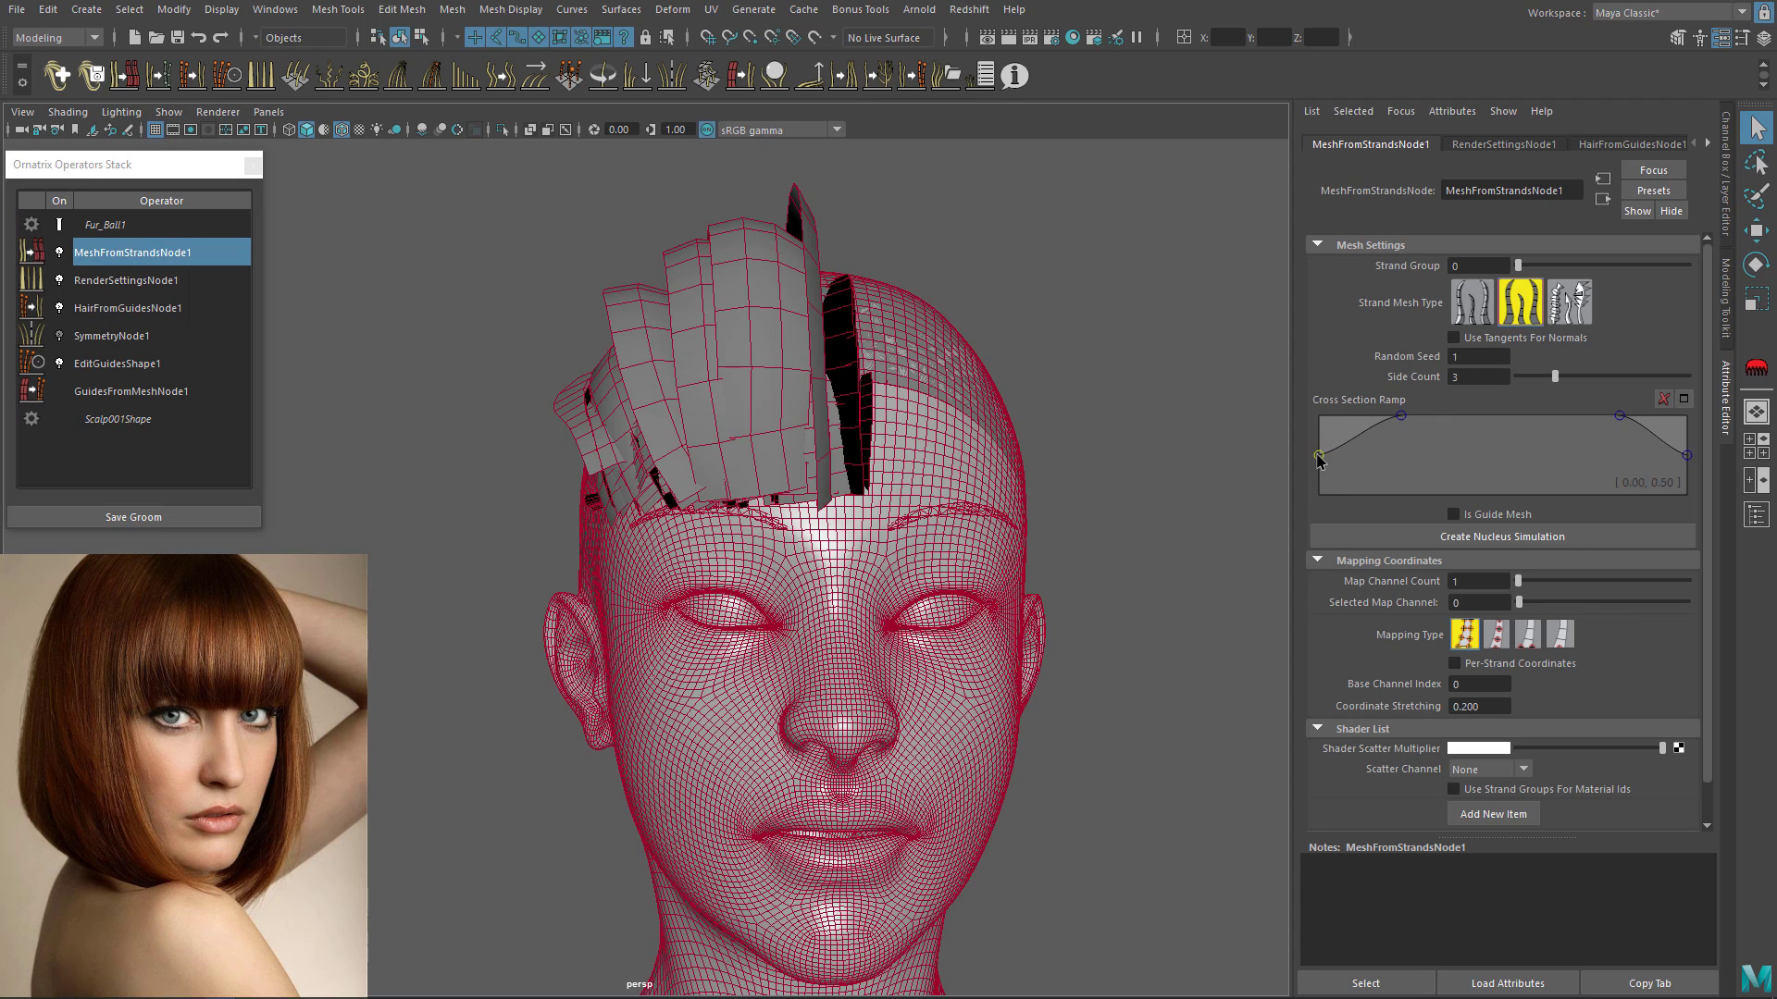
{"action": "left_click_drag", "start_coordinate": [1318, 458], "coordinate": [1319, 482]}
{"action": "left_click_drag", "start_coordinate": [1687, 455], "coordinate": [1686, 484]}
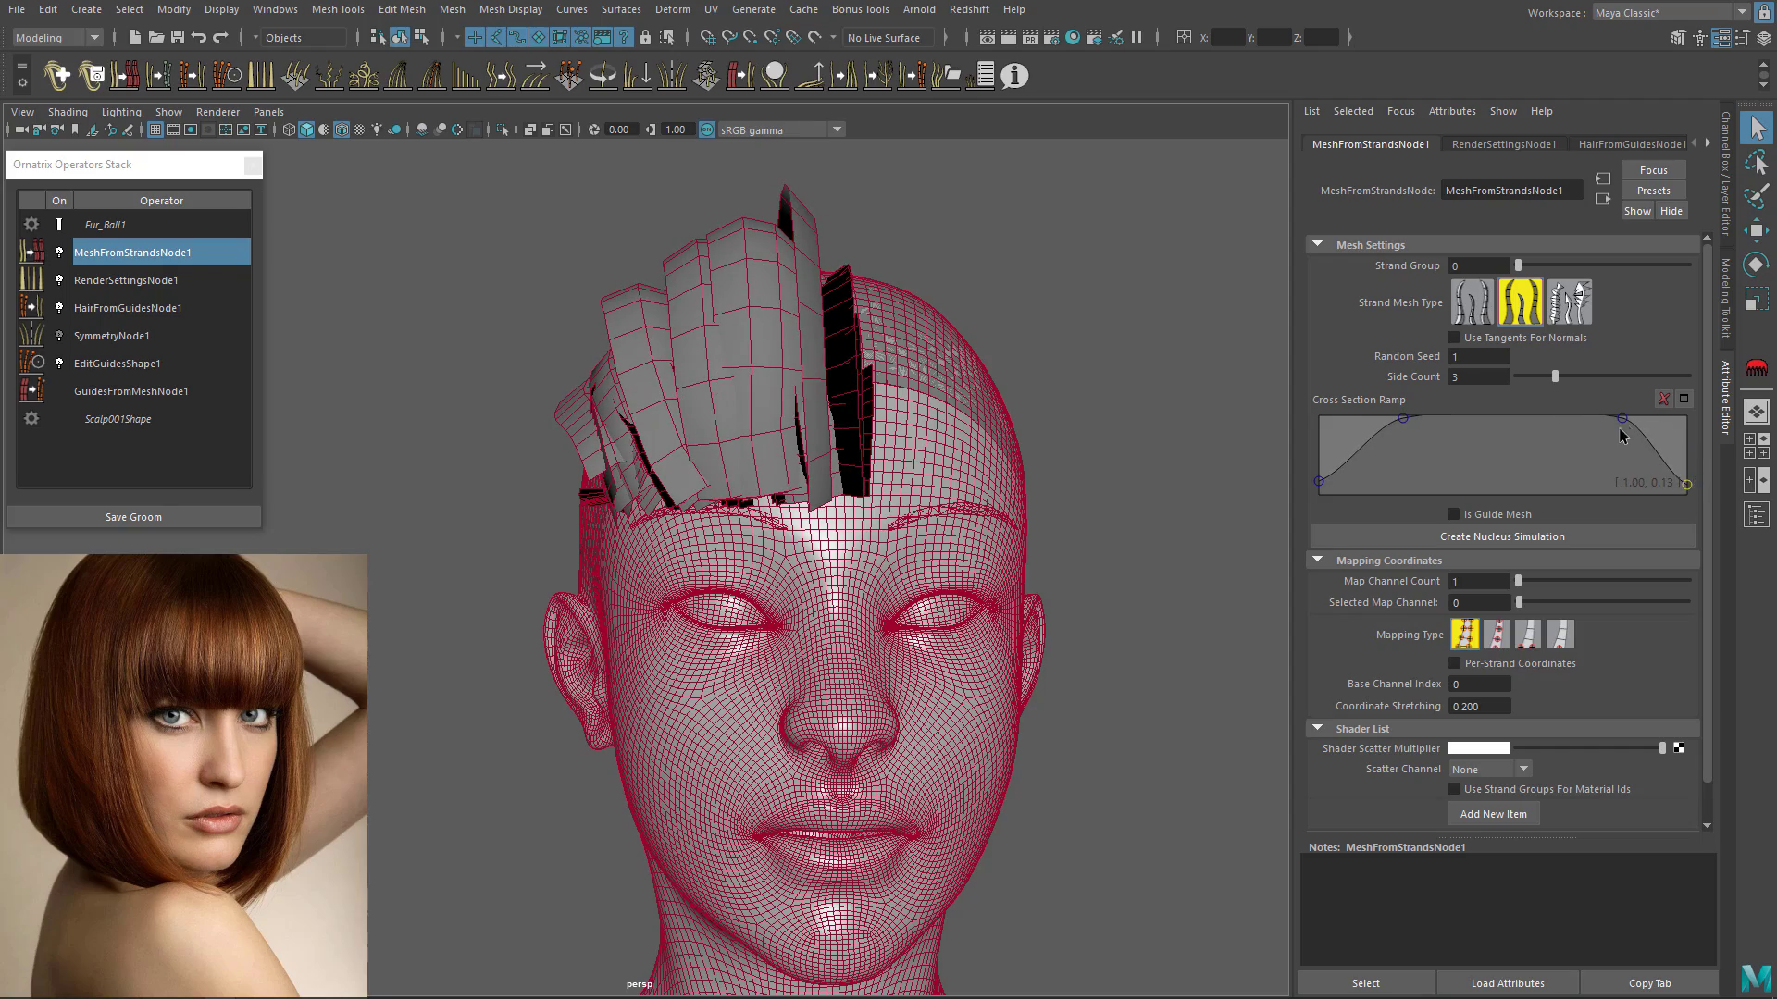
{"action": "mouse_move", "coordinate": [712, 324]}
{"action": "left_mouse_down", "text": "alt"}
{"action": "mouse_move", "coordinate": [837, 365]}
{"action": "mouse_move", "coordinate": [773, 356]}
{"action": "left_mouse_up", "text": "alt"}
{"action": "scroll", "coordinate": [833, 366], "scroll_direction": "down", "scroll_amount": 2}
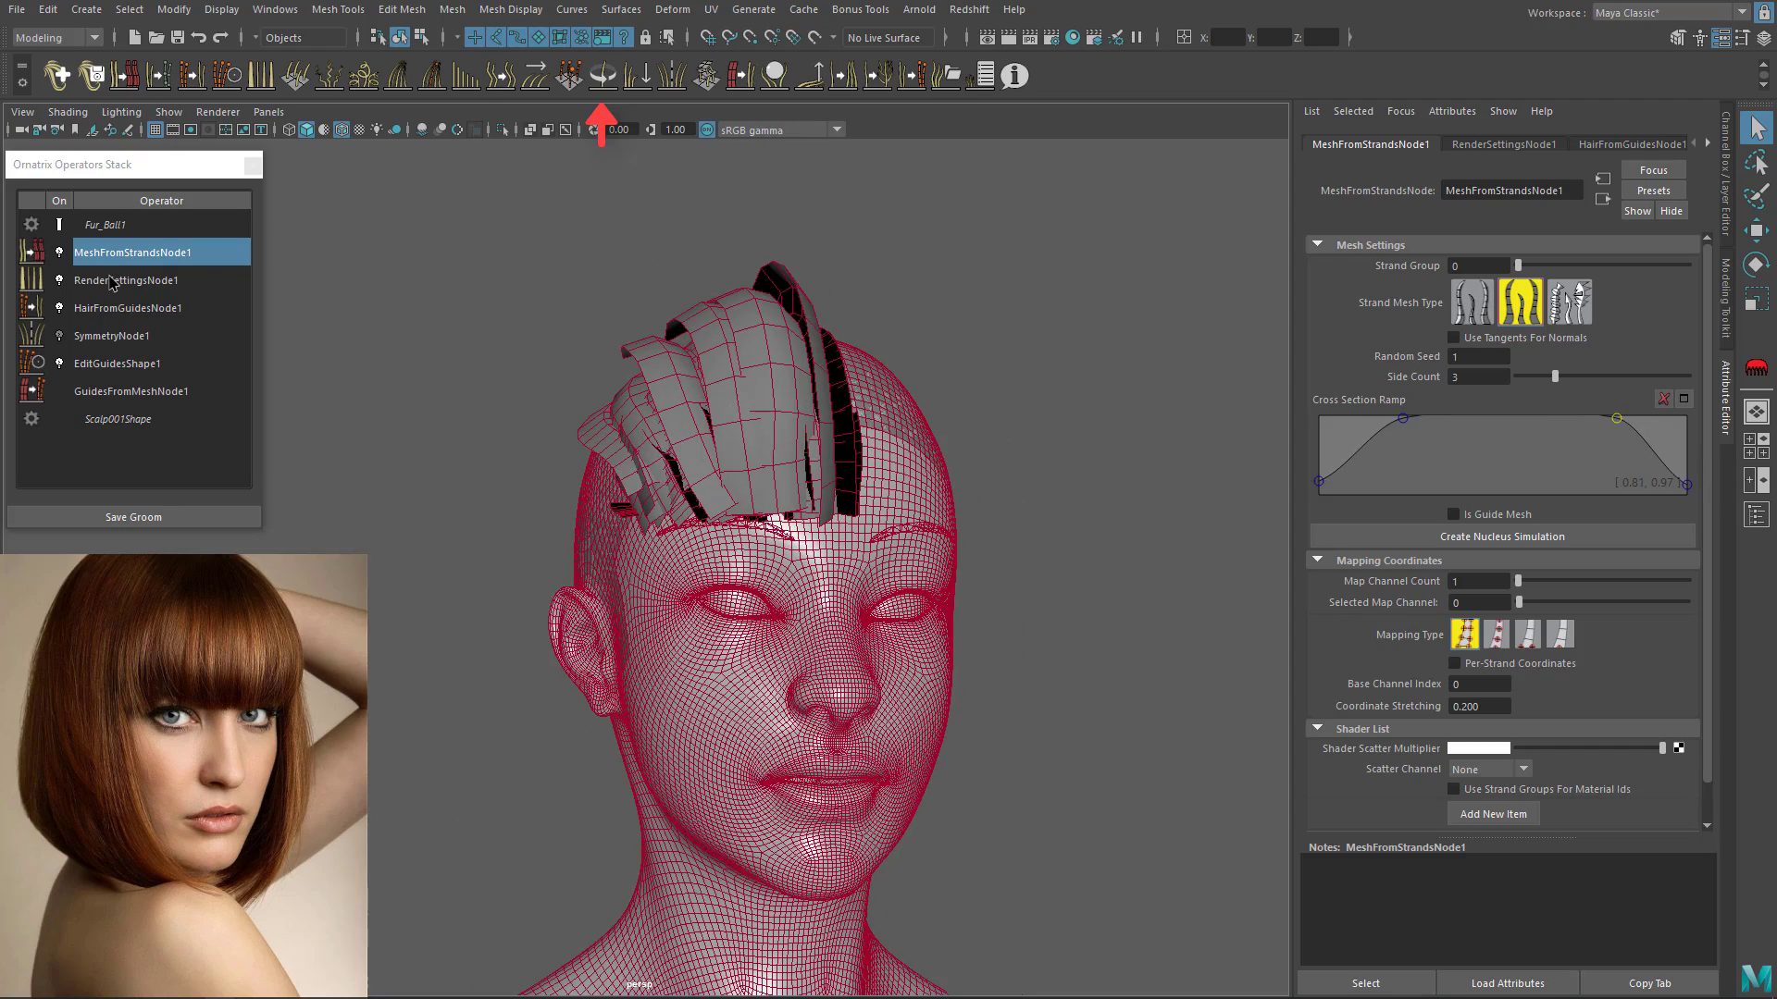
Step: Add a Rotate operator above RenderSettingsNode1, orient it based on strand shape and set its Global Angle to 3.142 so the strips lie flat
{"action": "left_click", "coordinate": [110, 280]}
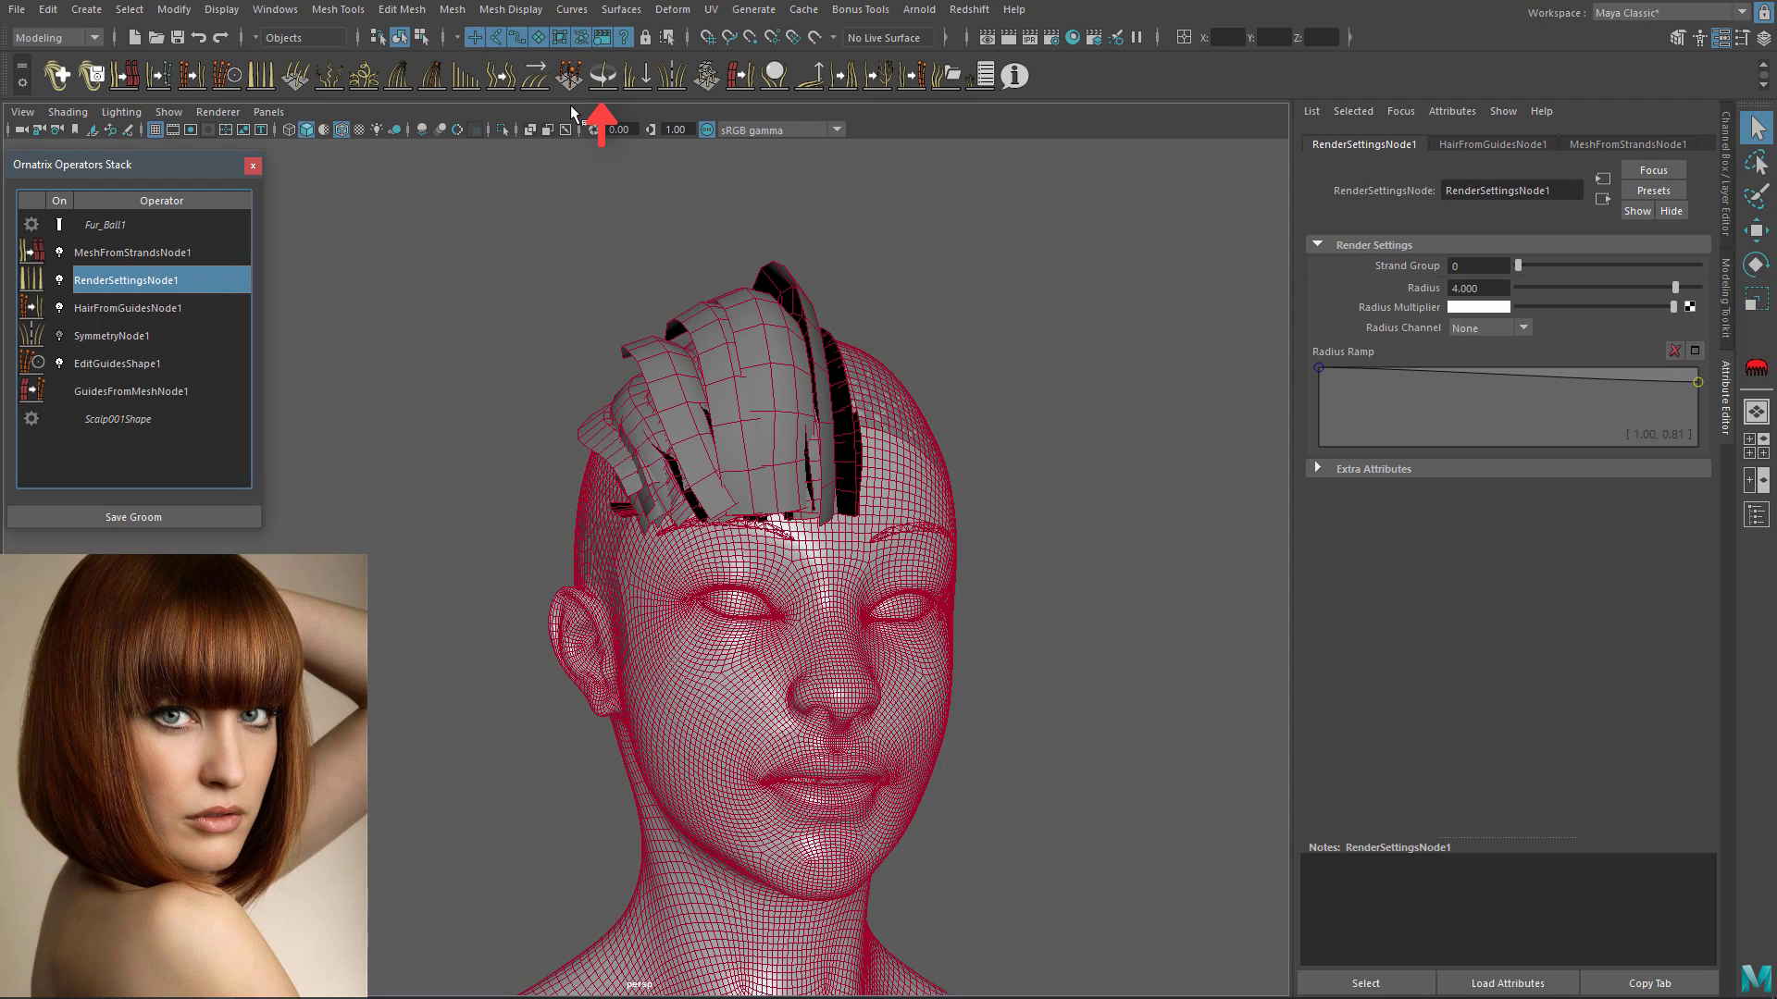
{"action": "left_click", "coordinate": [603, 78]}
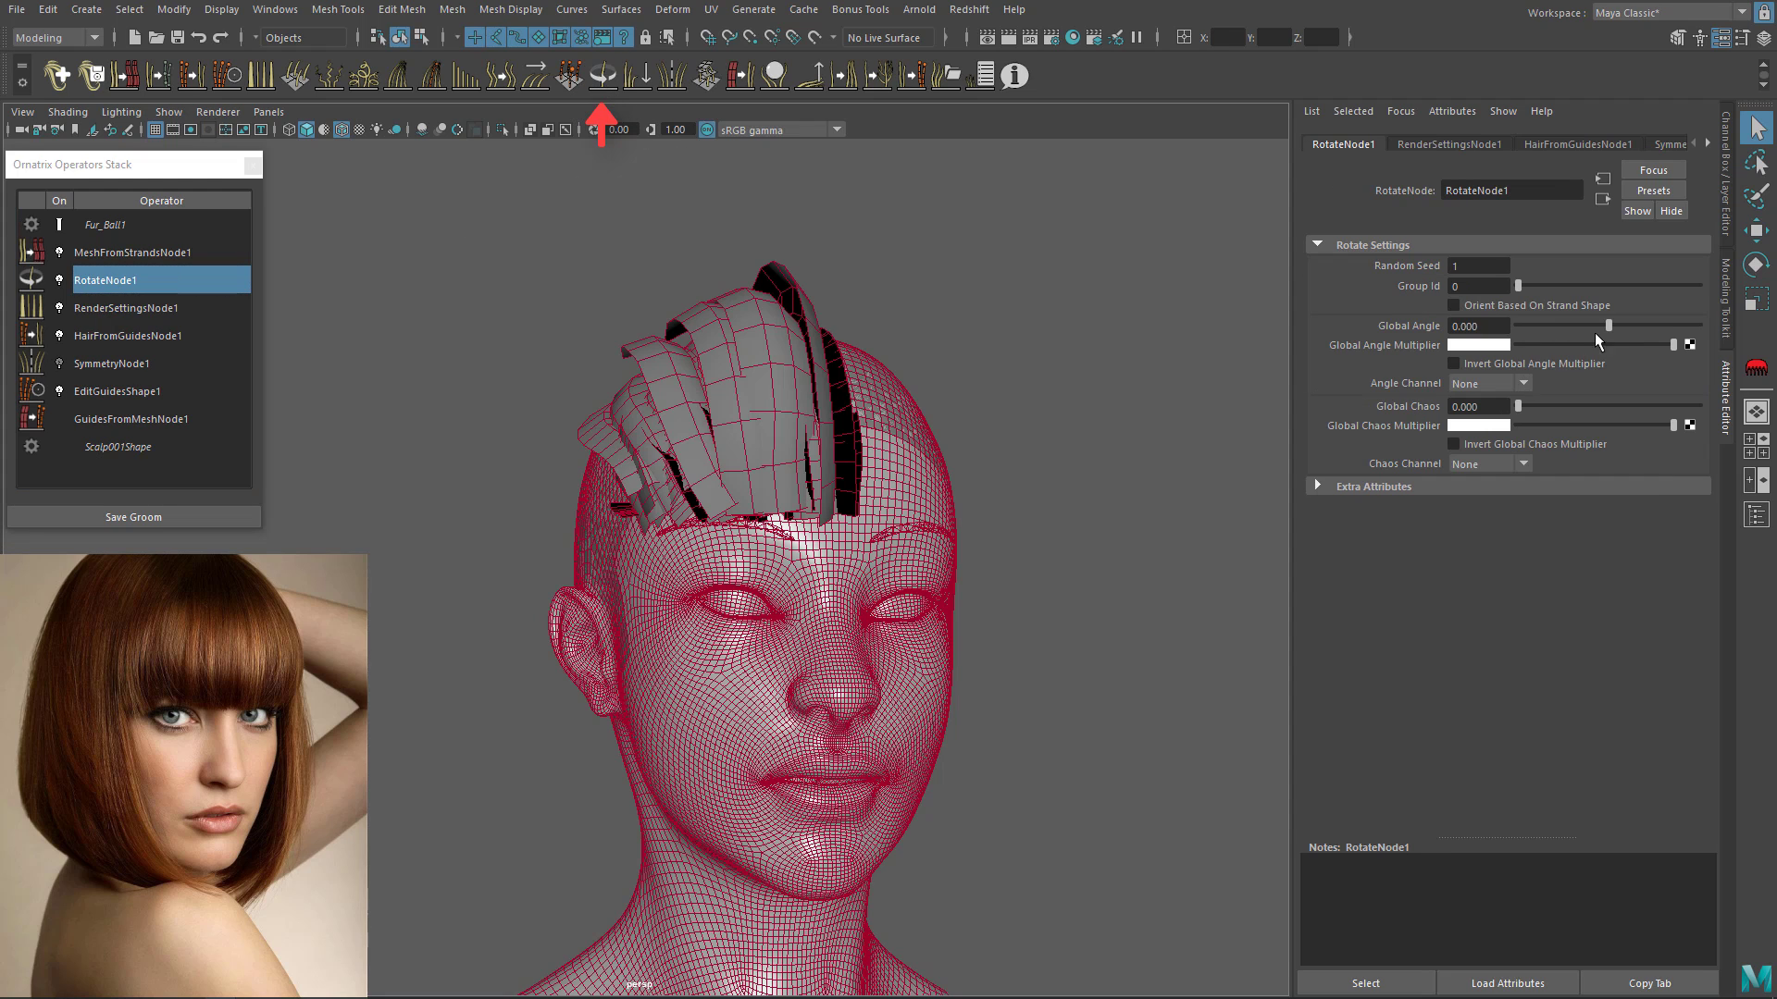
{"action": "left_click", "coordinate": [1544, 307]}
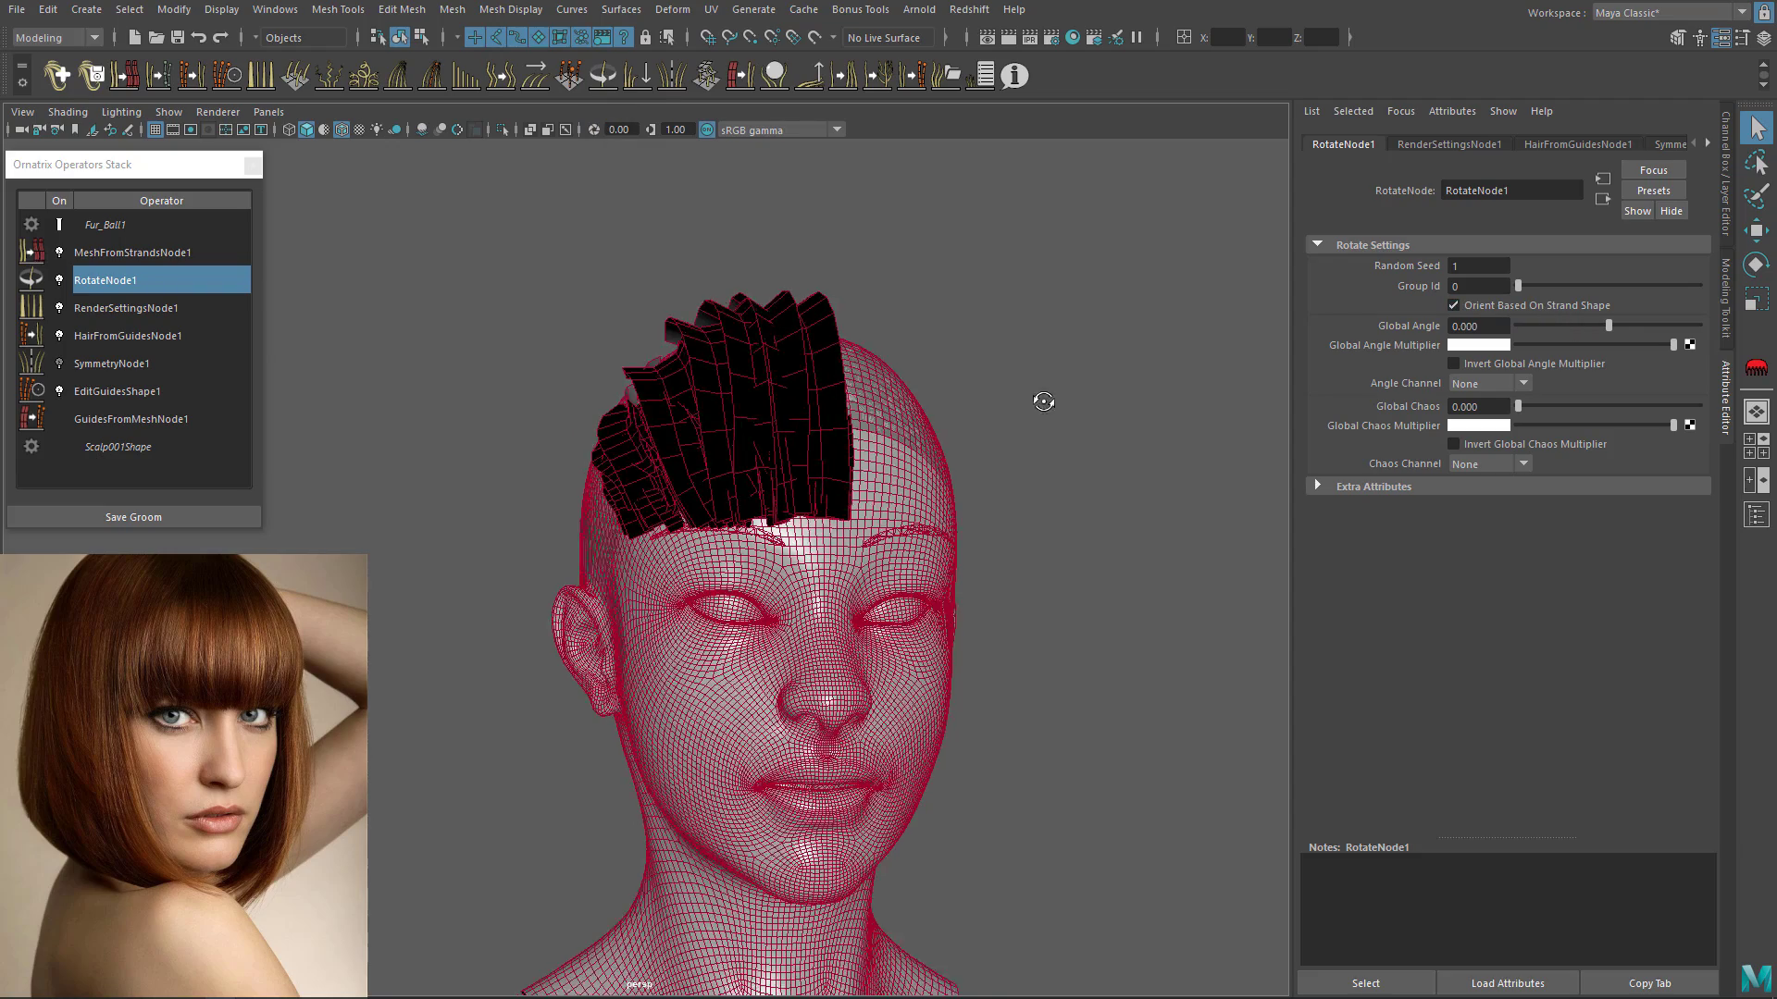
{"action": "left_click_drag", "start_coordinate": [1613, 333], "coordinate": [1701, 335]}
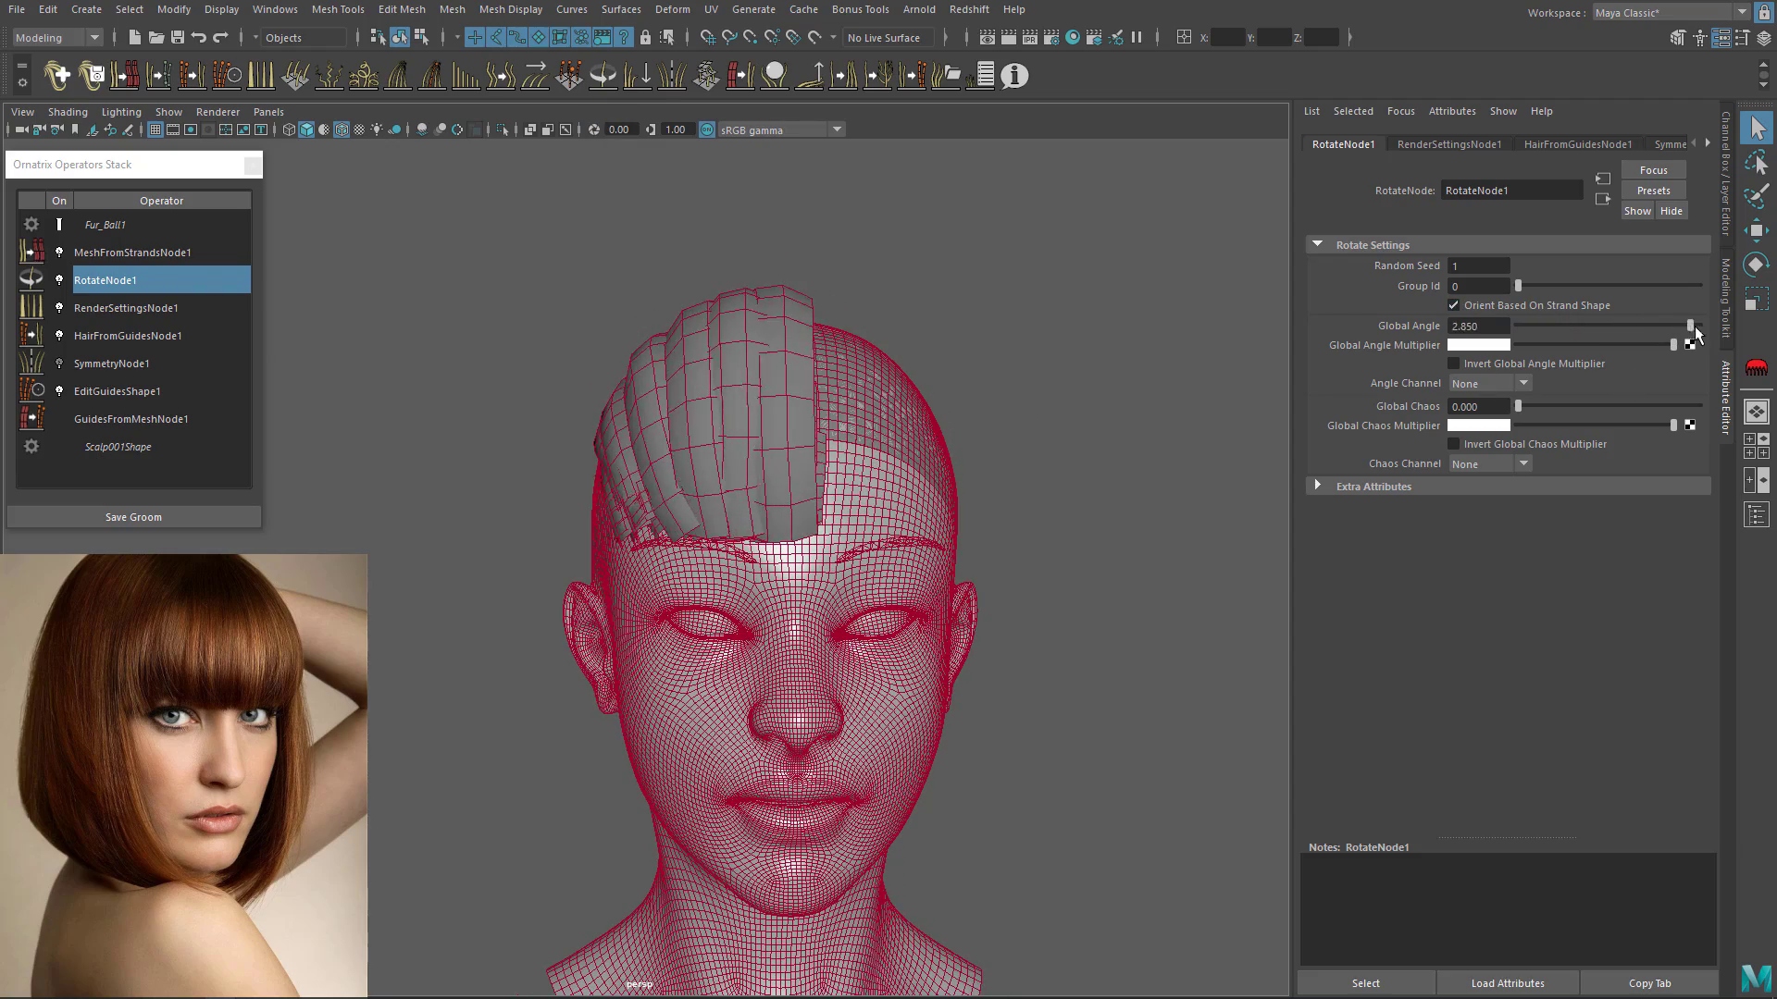
{"action": "left_click_drag", "start_coordinate": [1156, 383], "coordinate": [667, 444], "text": "alt"}
{"action": "scroll", "coordinate": [719, 366], "scroll_direction": "up", "scroll_amount": 5}
{"action": "left_click_drag", "start_coordinate": [719, 366], "coordinate": [759, 588], "text": "alt"}
{"action": "scroll", "coordinate": [761, 513], "scroll_direction": "down", "scroll_amount": 5}
{"action": "left_click_drag", "start_coordinate": [759, 506], "coordinate": [731, 454], "text": "alt"}
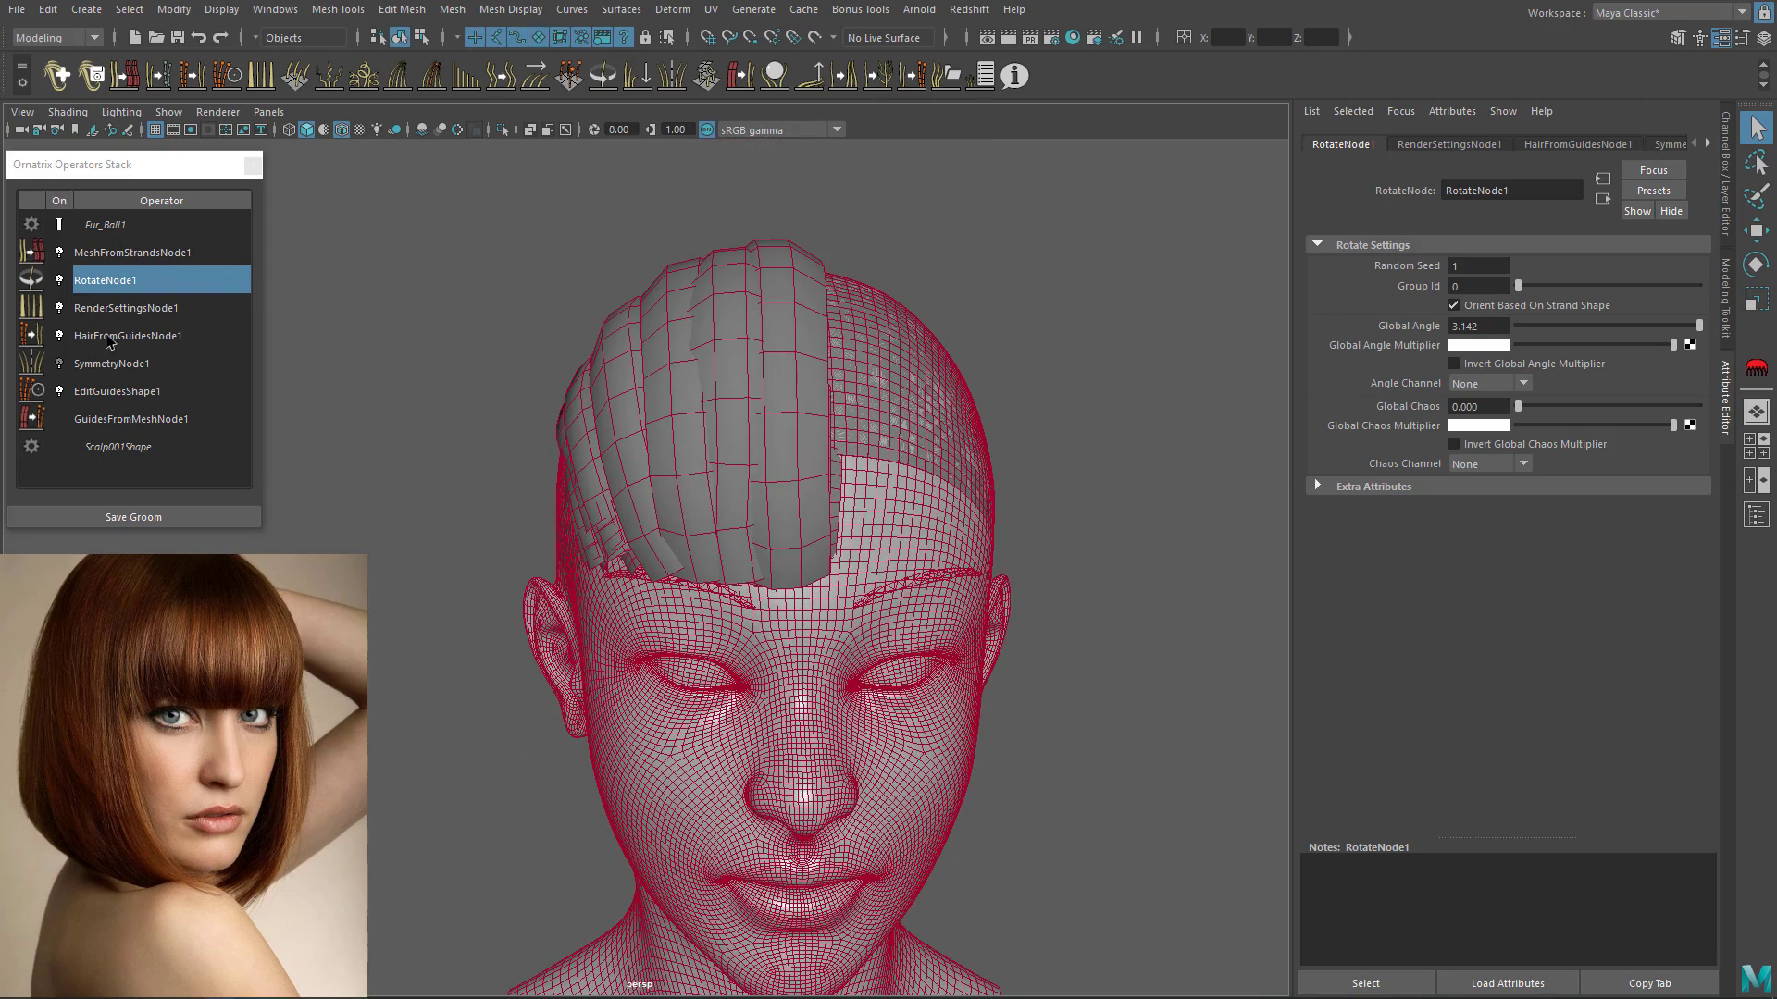
Step: Turn SymmetryNode1 back on and enable Ground Mirrored Strands for the mirrored half of the hair
{"action": "left_click", "coordinate": [108, 364]}
{"action": "left_click", "coordinate": [60, 365]}
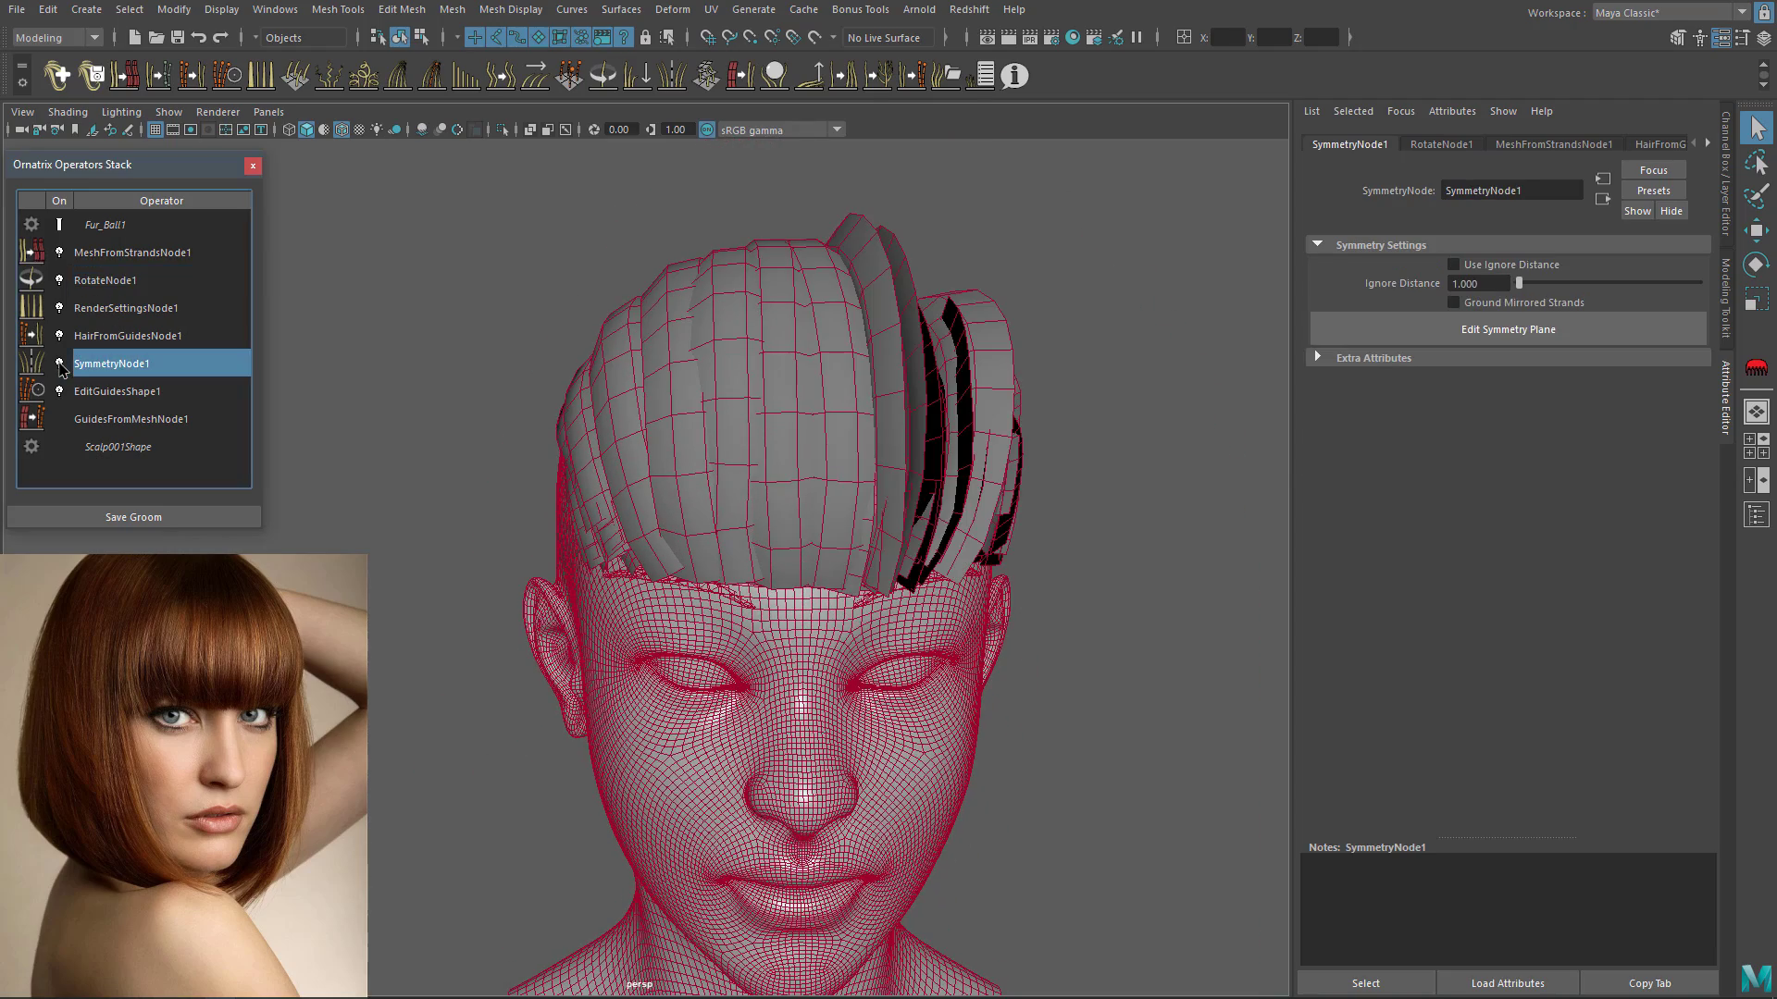
{"action": "left_click_drag", "start_coordinate": [948, 414], "coordinate": [908, 396], "text": "alt"}
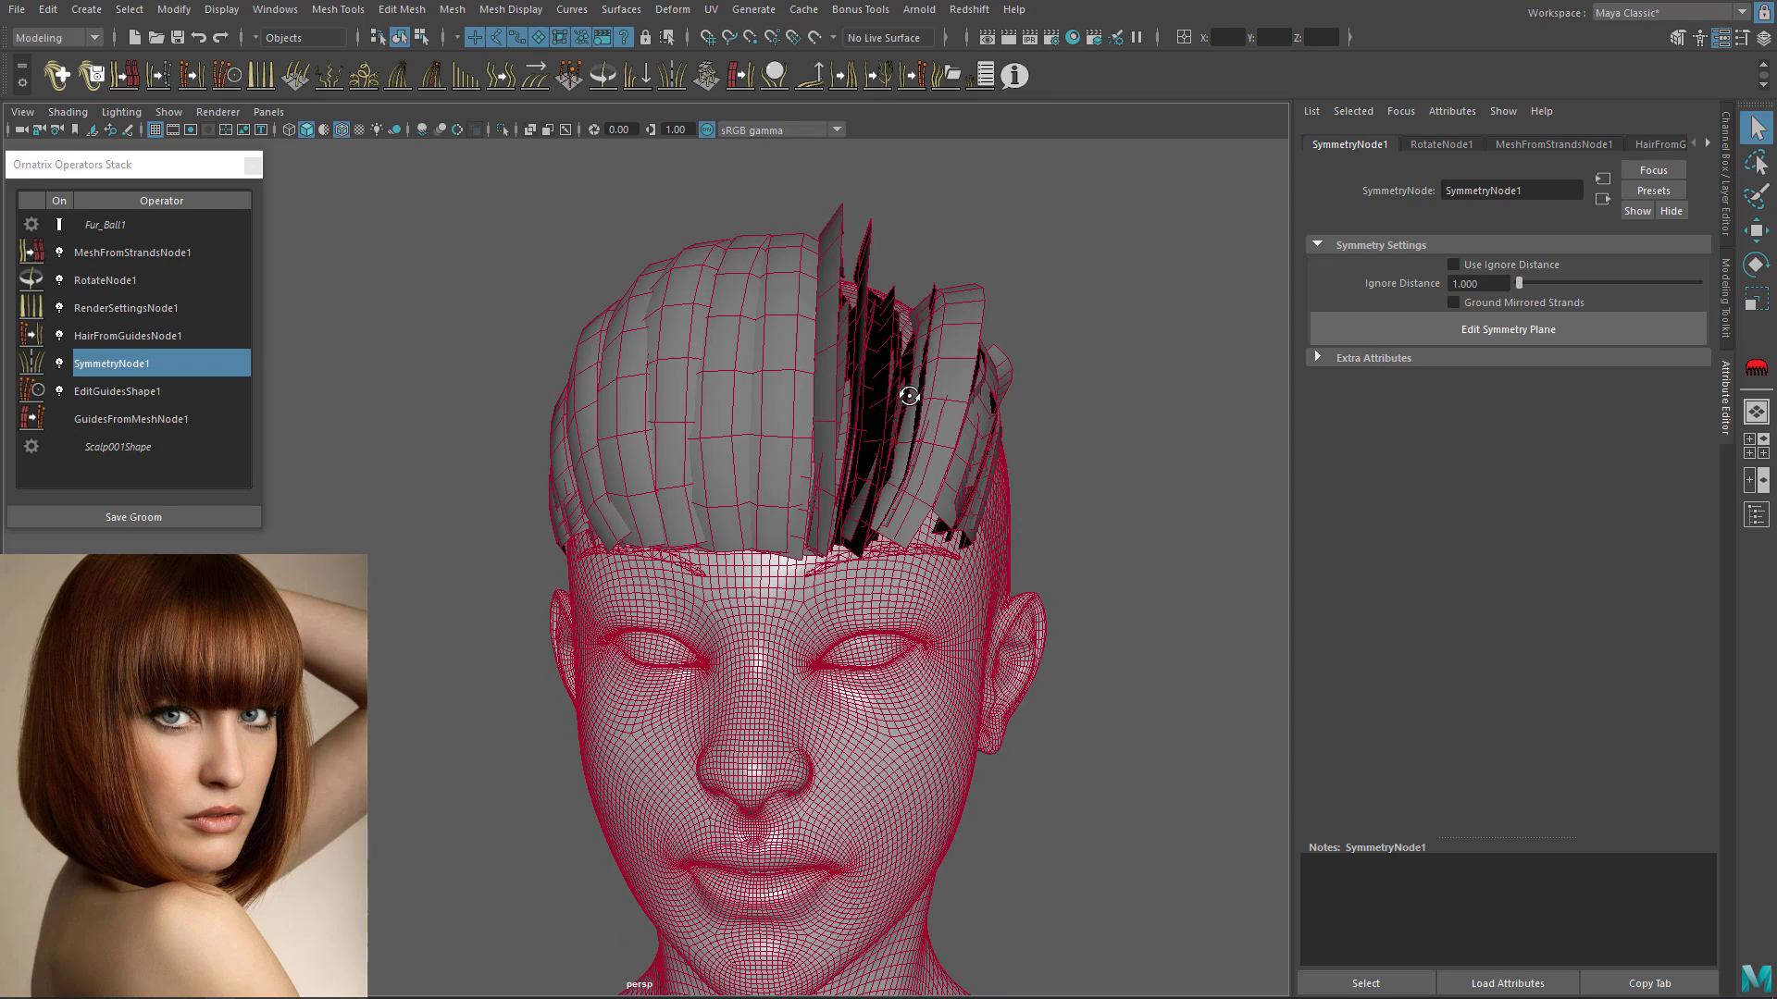
{"action": "left_click", "coordinate": [1523, 305]}
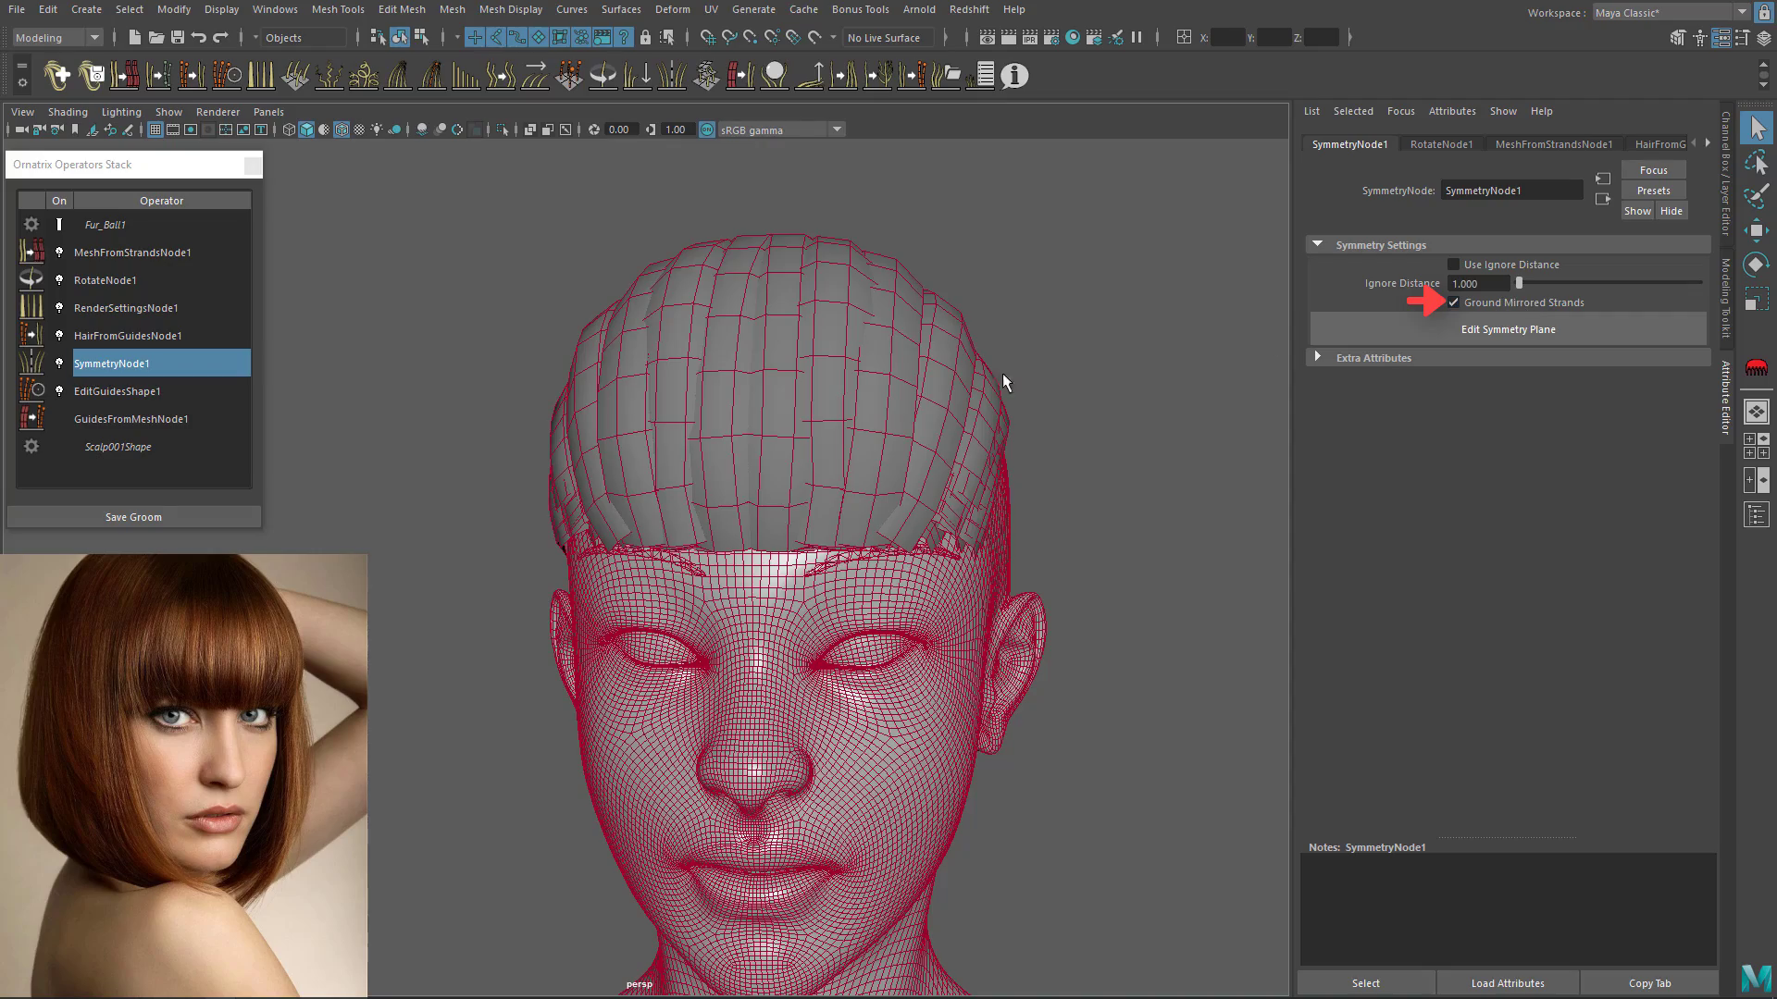
{"action": "left_click_drag", "start_coordinate": [788, 398], "coordinate": [883, 330], "text": "alt"}
{"action": "middle_click_drag", "start_coordinate": [883, 329], "coordinate": [861, 481], "text": "alt"}
{"action": "left_click_drag", "start_coordinate": [824, 398], "coordinate": [619, 405], "text": "alt"}
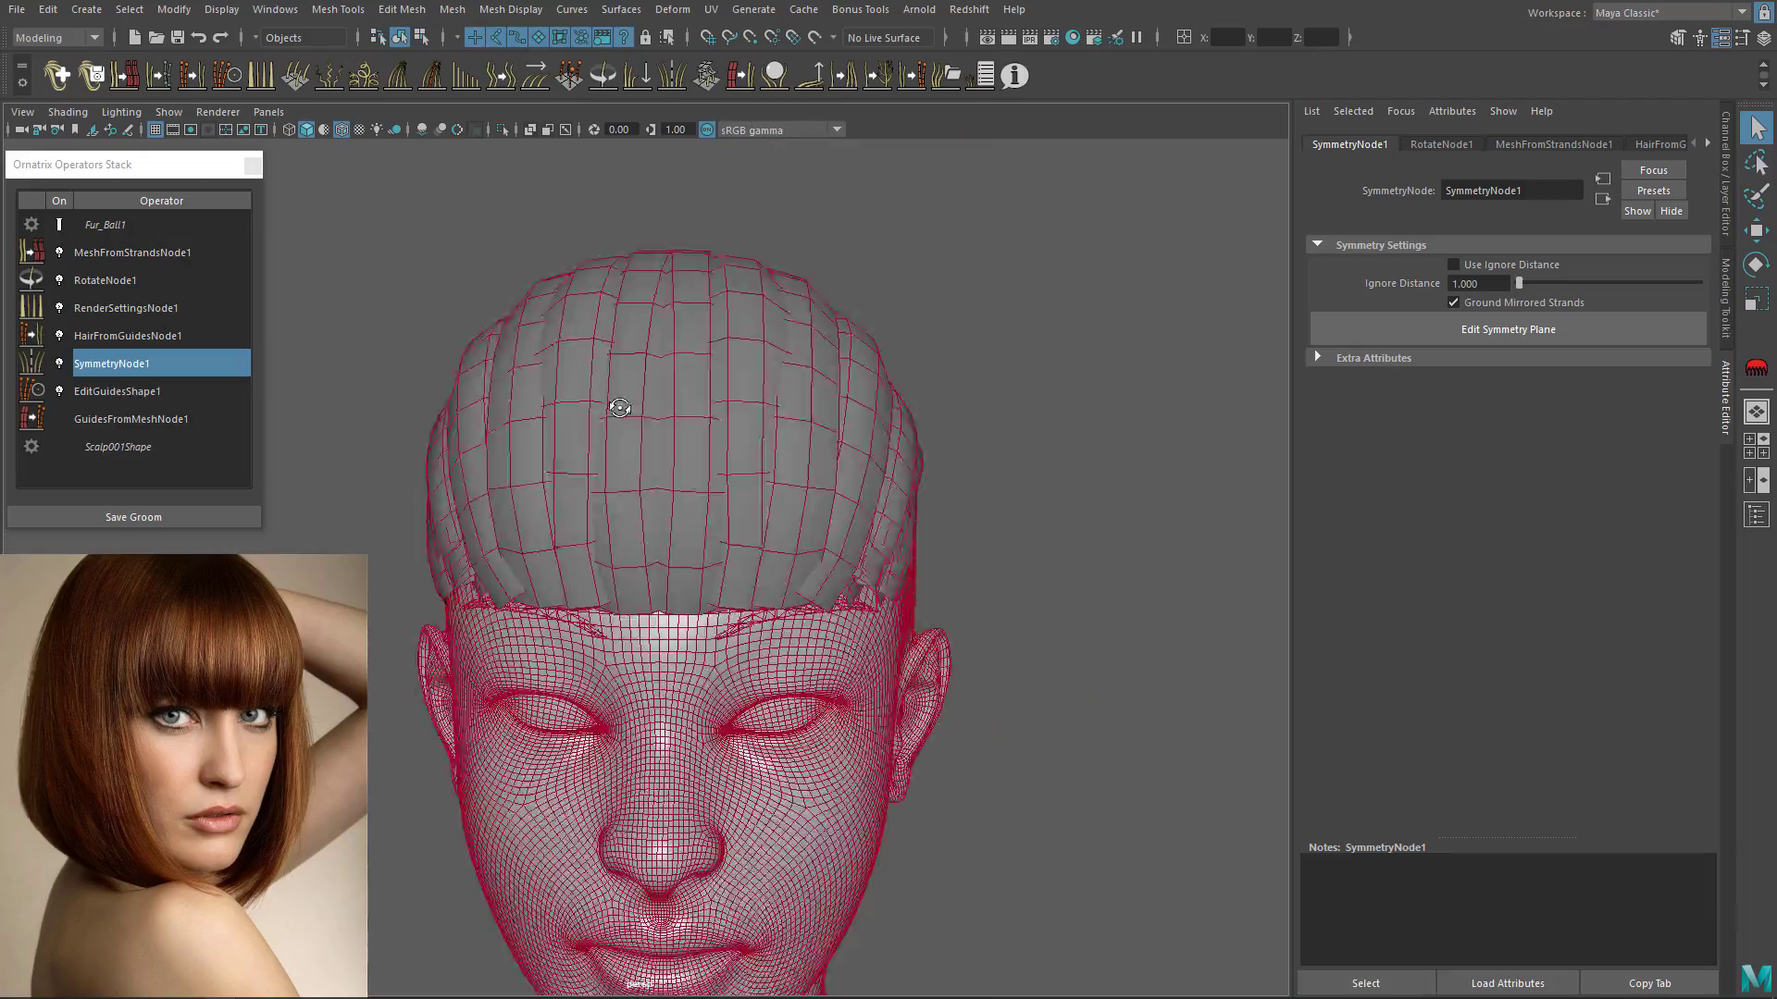
{"action": "right_click_drag", "start_coordinate": [619, 404], "coordinate": [432, 325], "text": "alt"}
{"action": "left_click_drag", "start_coordinate": [426, 519], "coordinate": [714, 429], "text": "alt"}
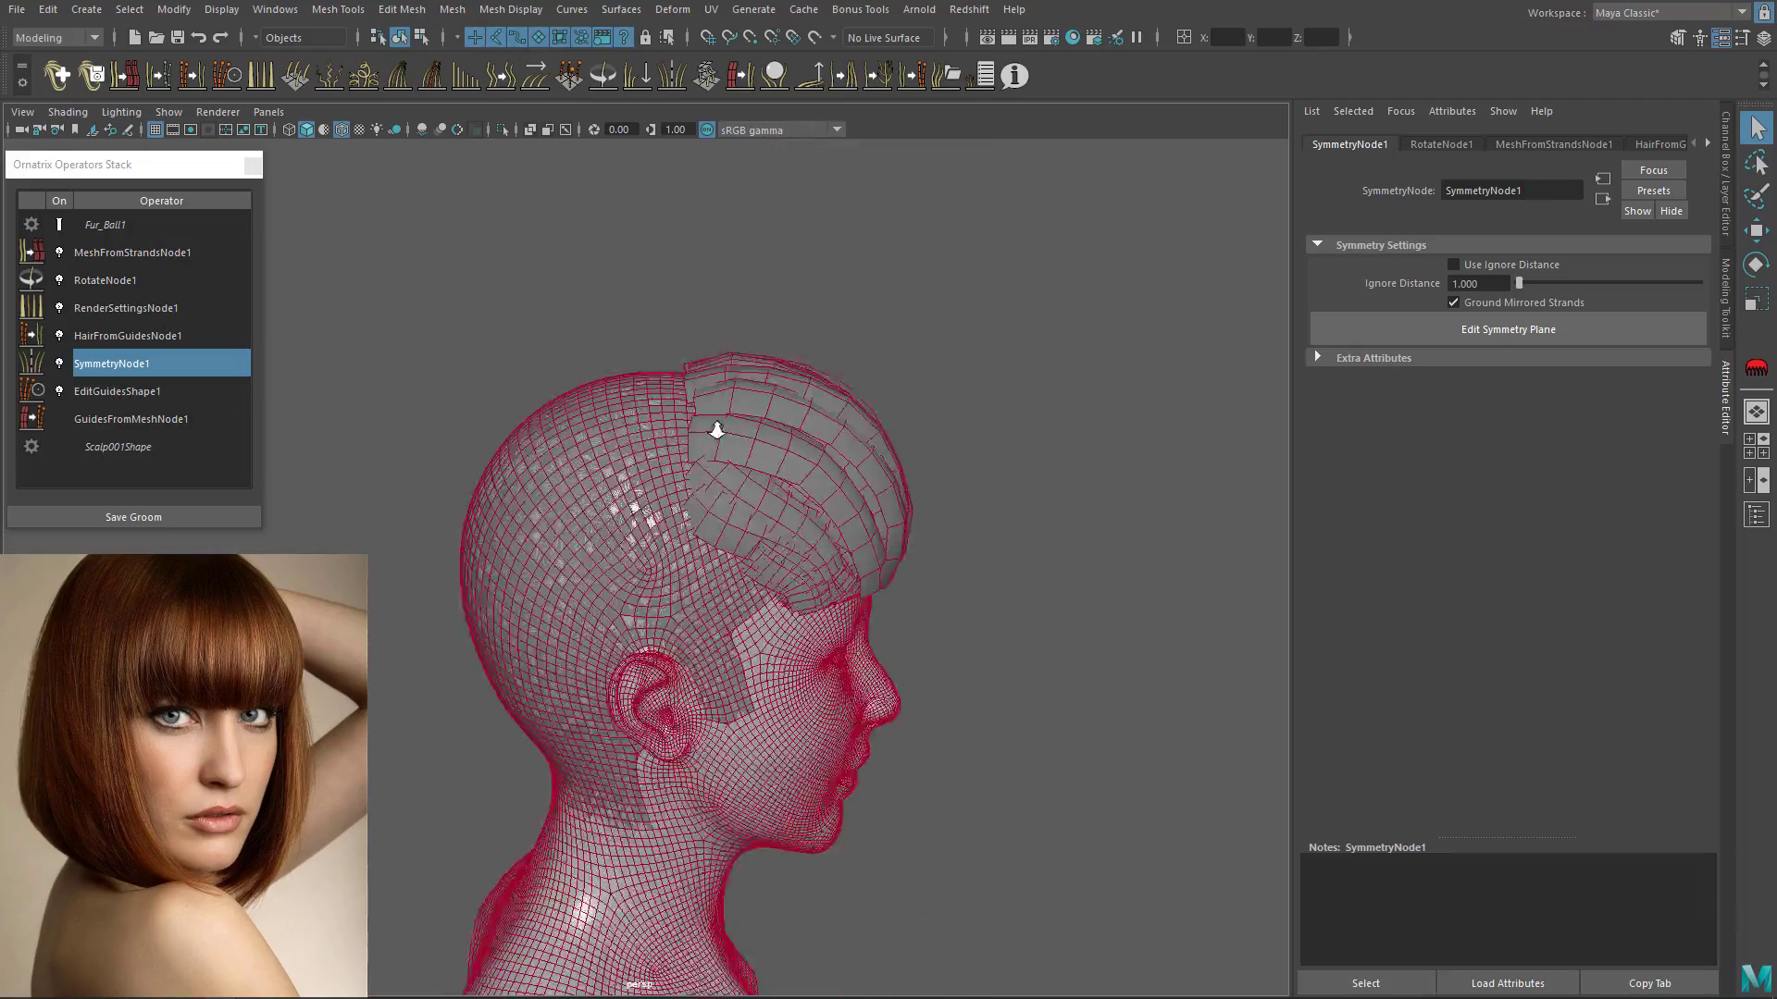
Step: Reopen EditGuidesShape1 for guide editing and brush the side fringe guides down over the temple
{"action": "left_click", "coordinate": [118, 391]}
{"action": "right_click_drag", "start_coordinate": [892, 408], "coordinate": [980, 464], "text": "alt"}
{"action": "middle_click_drag", "start_coordinate": [980, 463], "coordinate": [905, 489], "text": "alt"}
{"action": "left_click", "coordinate": [1461, 271]}
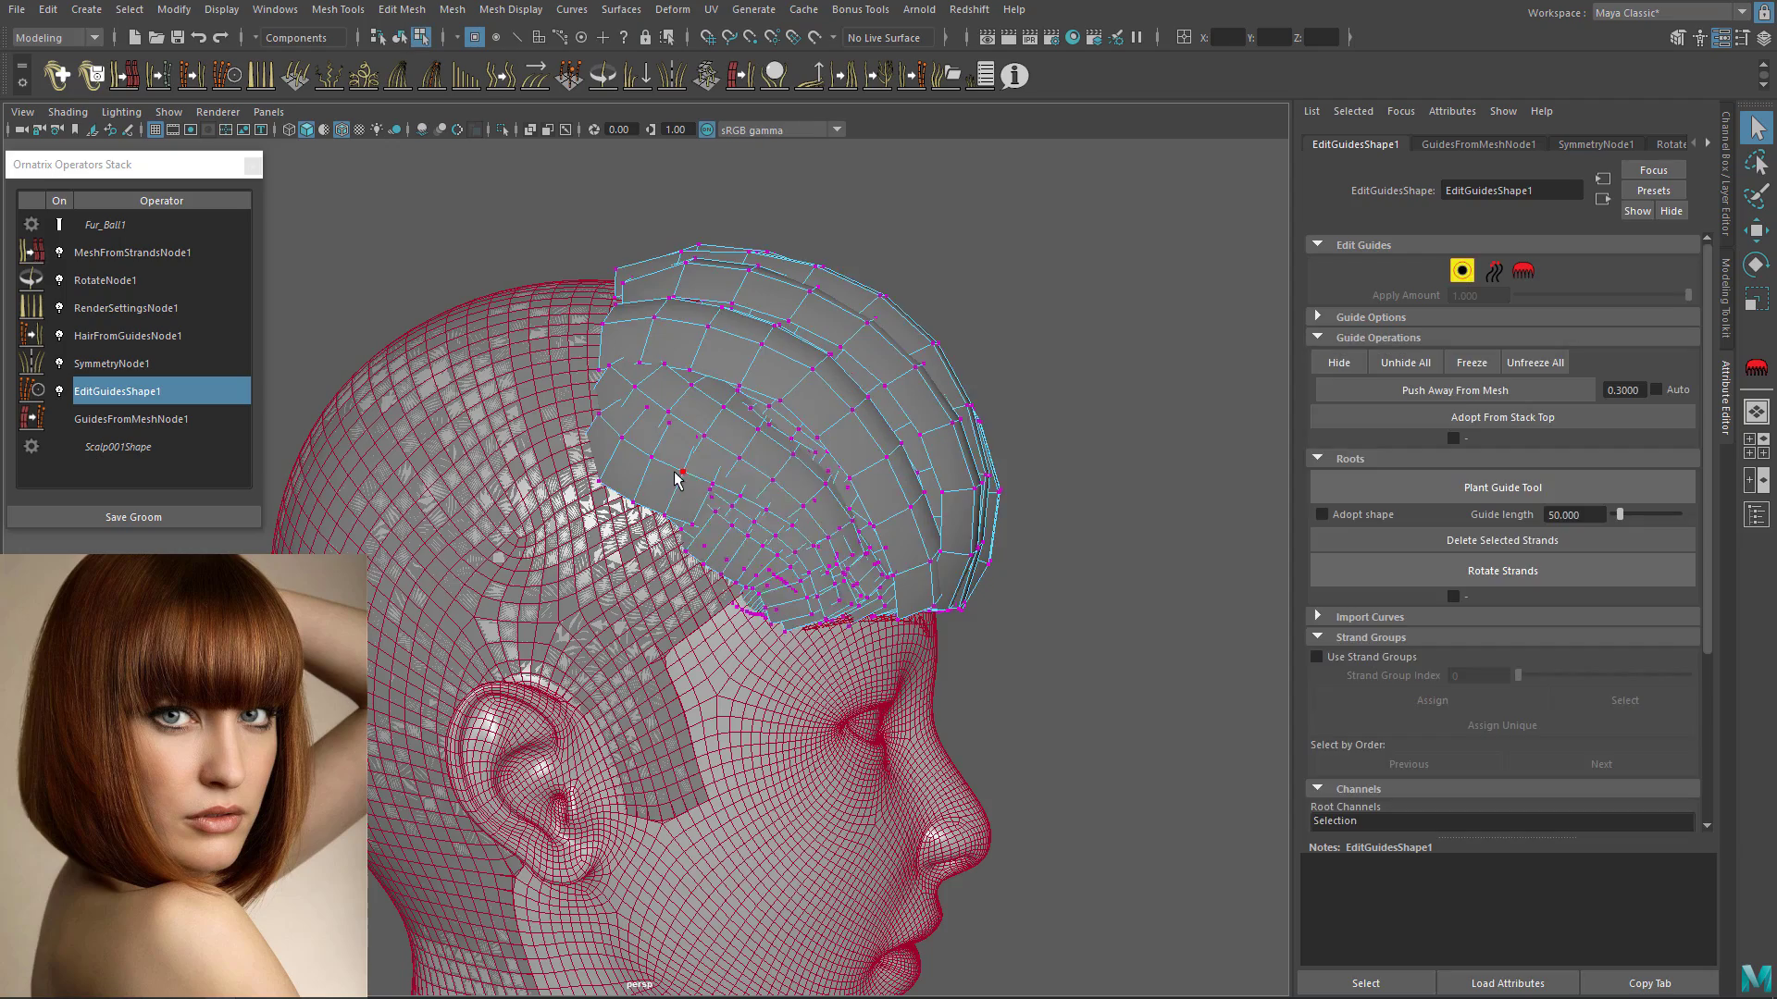
{"action": "left_click", "coordinate": [1522, 271]}
{"action": "mouse_move", "coordinate": [916, 445]}
{"action": "left_mouse_down", "text": "alt"}
{"action": "mouse_move", "coordinate": [919, 597]}
{"action": "mouse_move", "coordinate": [1011, 488]}
{"action": "mouse_move", "coordinate": [448, 464]}
{"action": "mouse_move", "coordinate": [491, 423]}
{"action": "mouse_move", "coordinate": [567, 397]}
{"action": "mouse_move", "coordinate": [420, 397]}
{"action": "mouse_move", "coordinate": [794, 487]}
{"action": "mouse_move", "coordinate": [821, 545]}
{"action": "mouse_move", "coordinate": [769, 404]}
{"action": "mouse_move", "coordinate": [805, 397]}
{"action": "mouse_move", "coordinate": [833, 523]}
{"action": "mouse_move", "coordinate": [813, 495]}
{"action": "mouse_move", "coordinate": [527, 463]}
{"action": "mouse_move", "coordinate": [833, 516]}
{"action": "mouse_move", "coordinate": [905, 450]}
{"action": "mouse_move", "coordinate": [841, 468]}
{"action": "mouse_move", "coordinate": [789, 519]}
{"action": "mouse_move", "coordinate": [648, 504]}
{"action": "mouse_move", "coordinate": [555, 567]}
{"action": "mouse_move", "coordinate": [463, 556]}
{"action": "left_mouse_up", "text": "alt"}
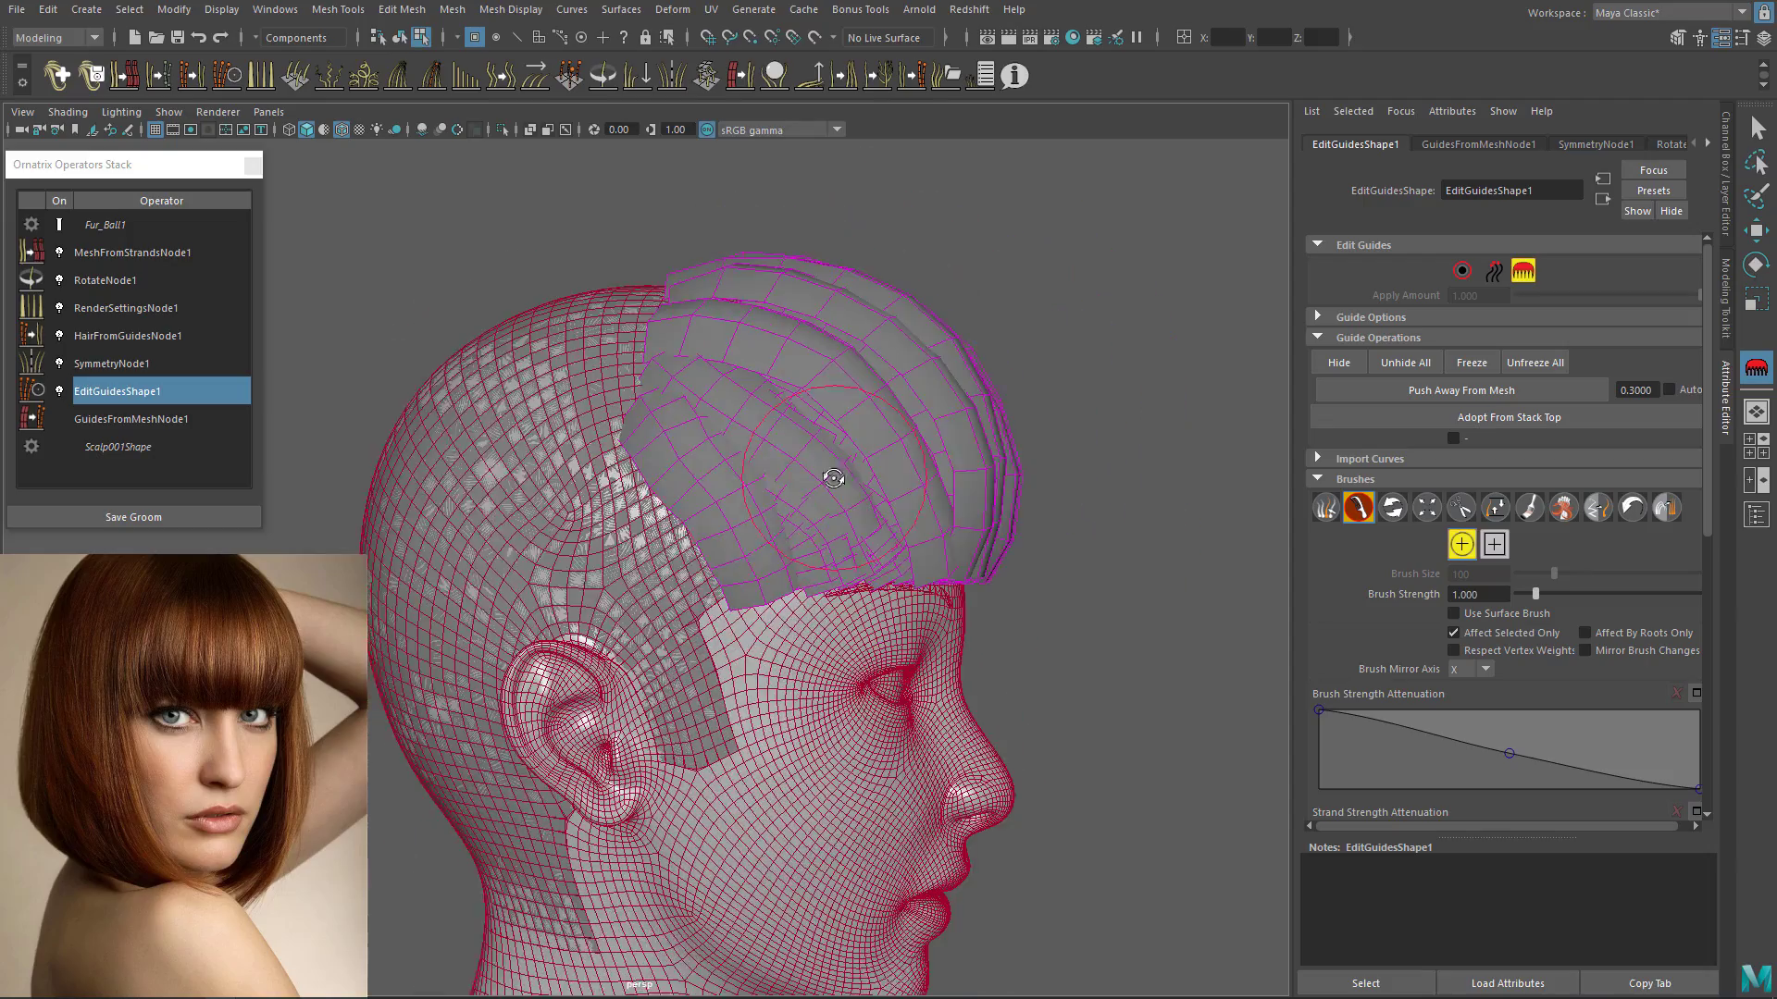
Step: Try planting guides behind the fringe at a guide length of 50, first without and then with Adopt shape
{"action": "key", "text": "q"}
{"action": "left_click", "coordinate": [1490, 488]}
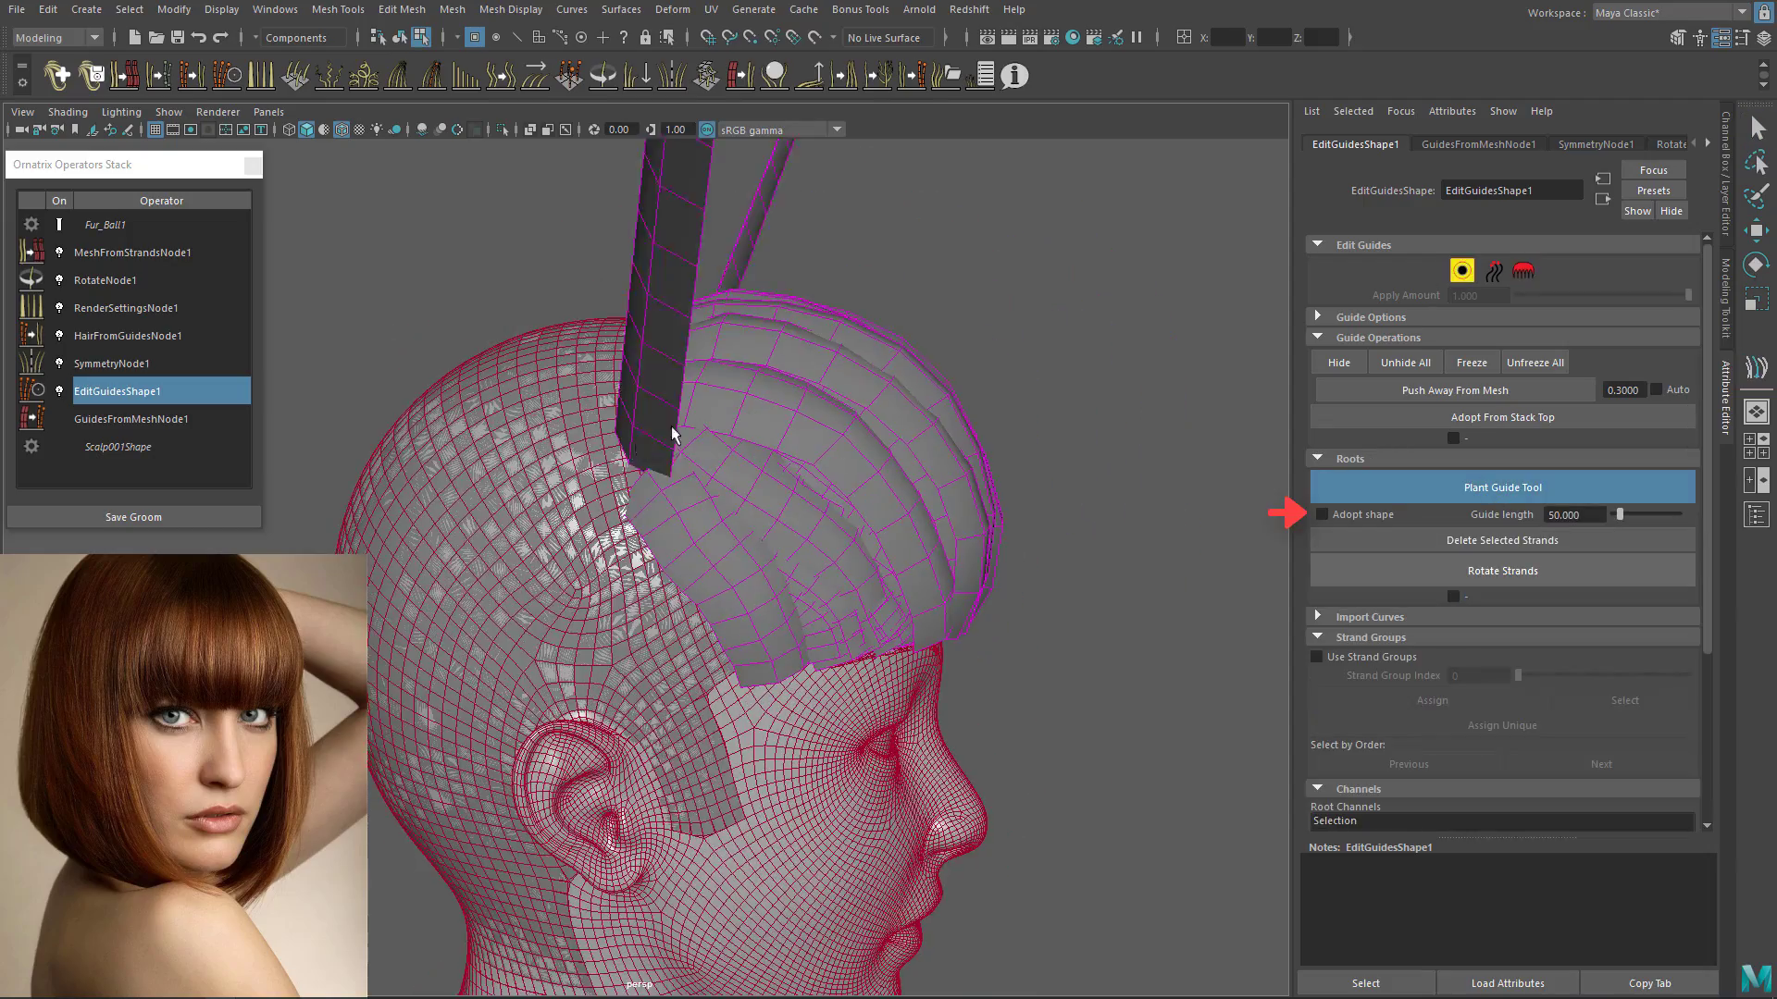
{"action": "left_click_drag", "start_coordinate": [672, 434], "coordinate": [651, 423], "text": "alt"}
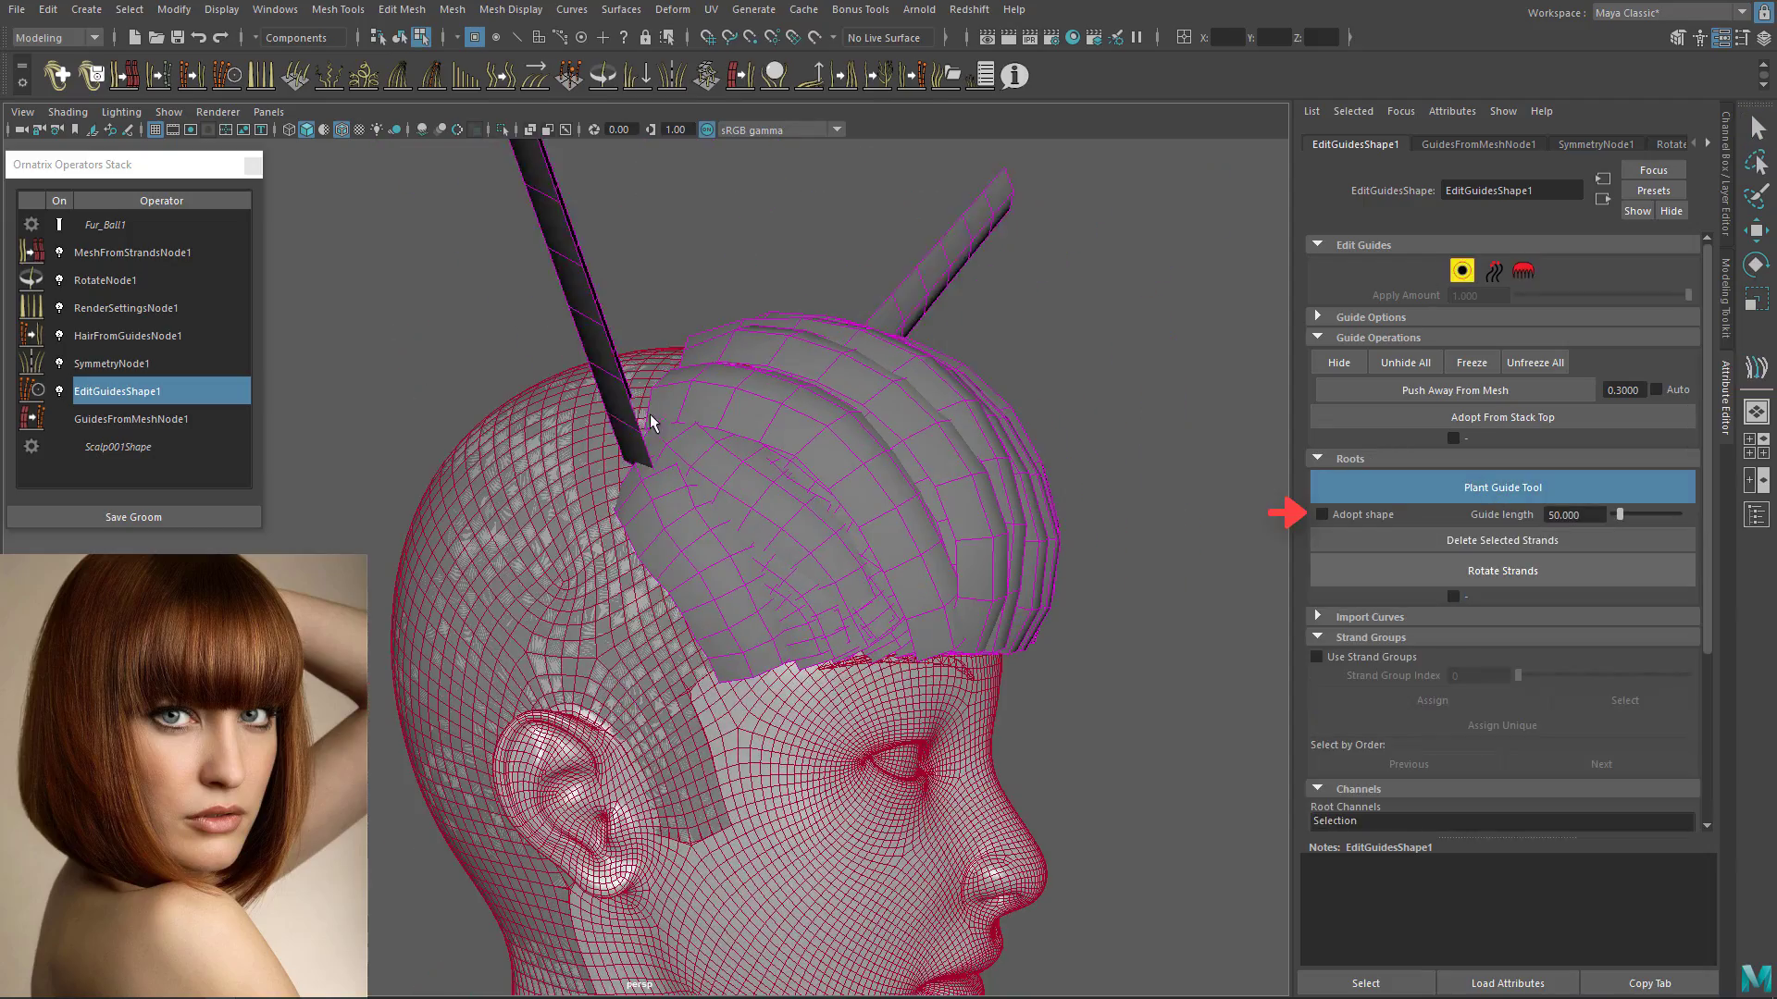
{"action": "left_click", "coordinate": [1358, 512]}
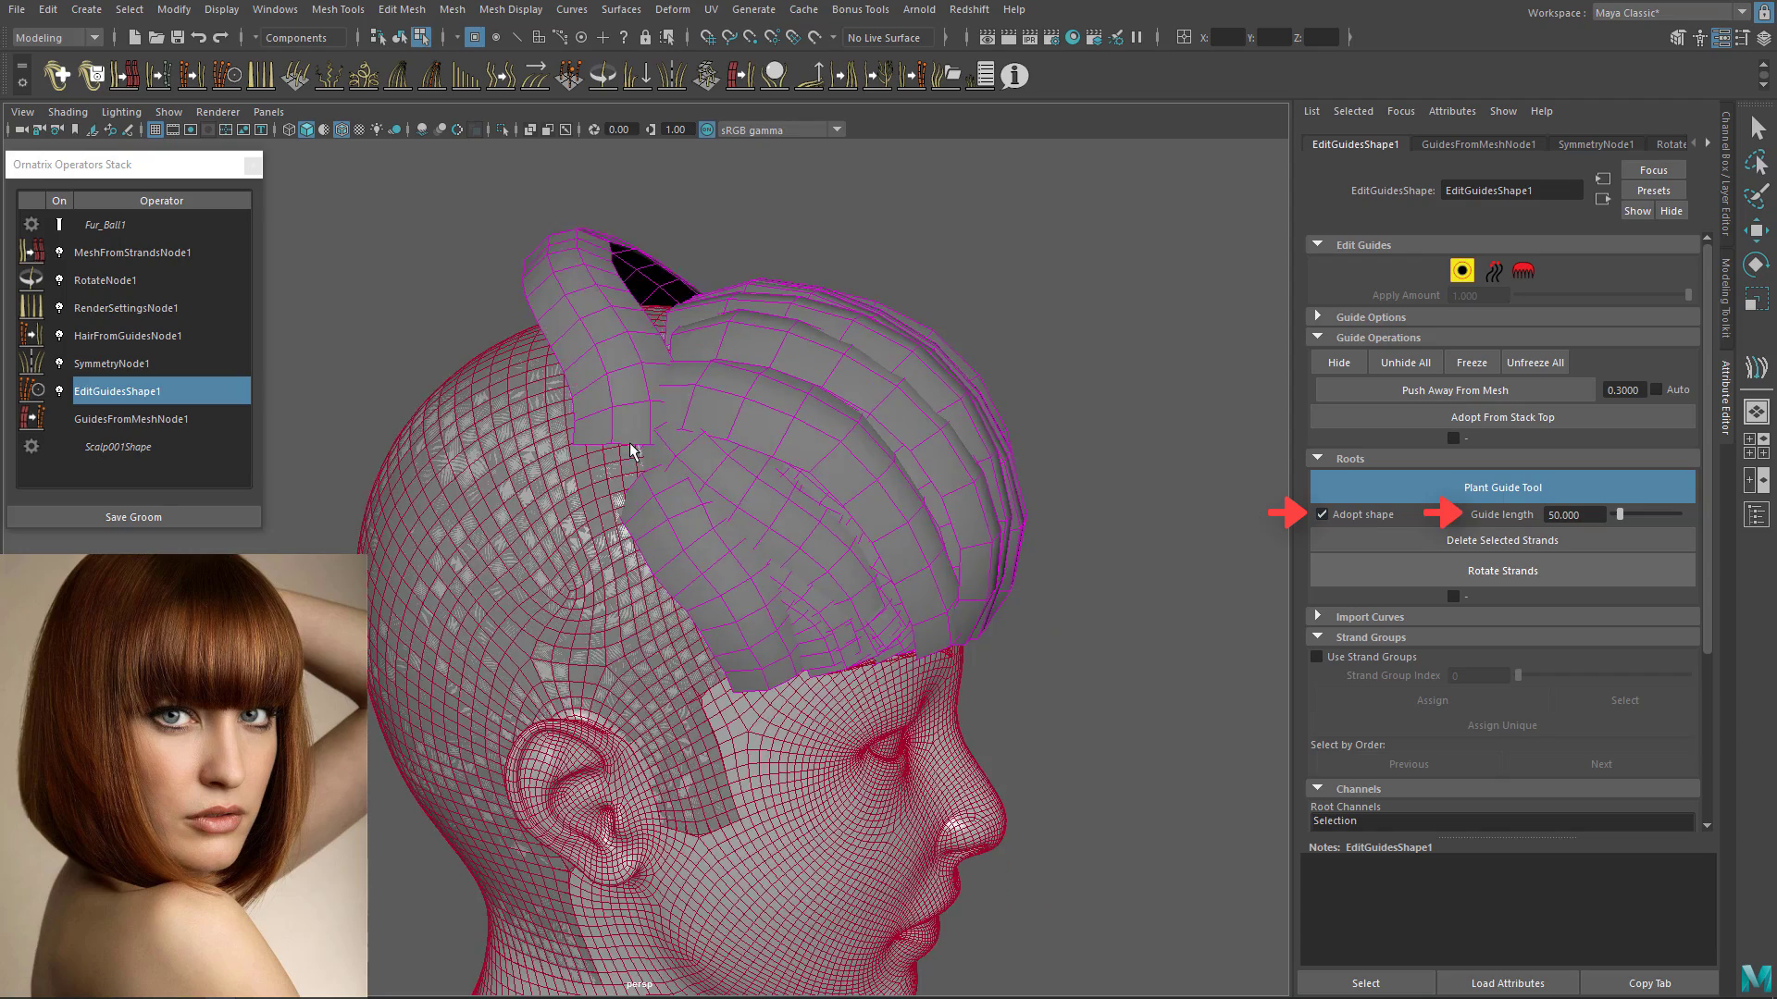
{"action": "left_click_drag", "start_coordinate": [609, 451], "coordinate": [727, 448], "text": "alt"}
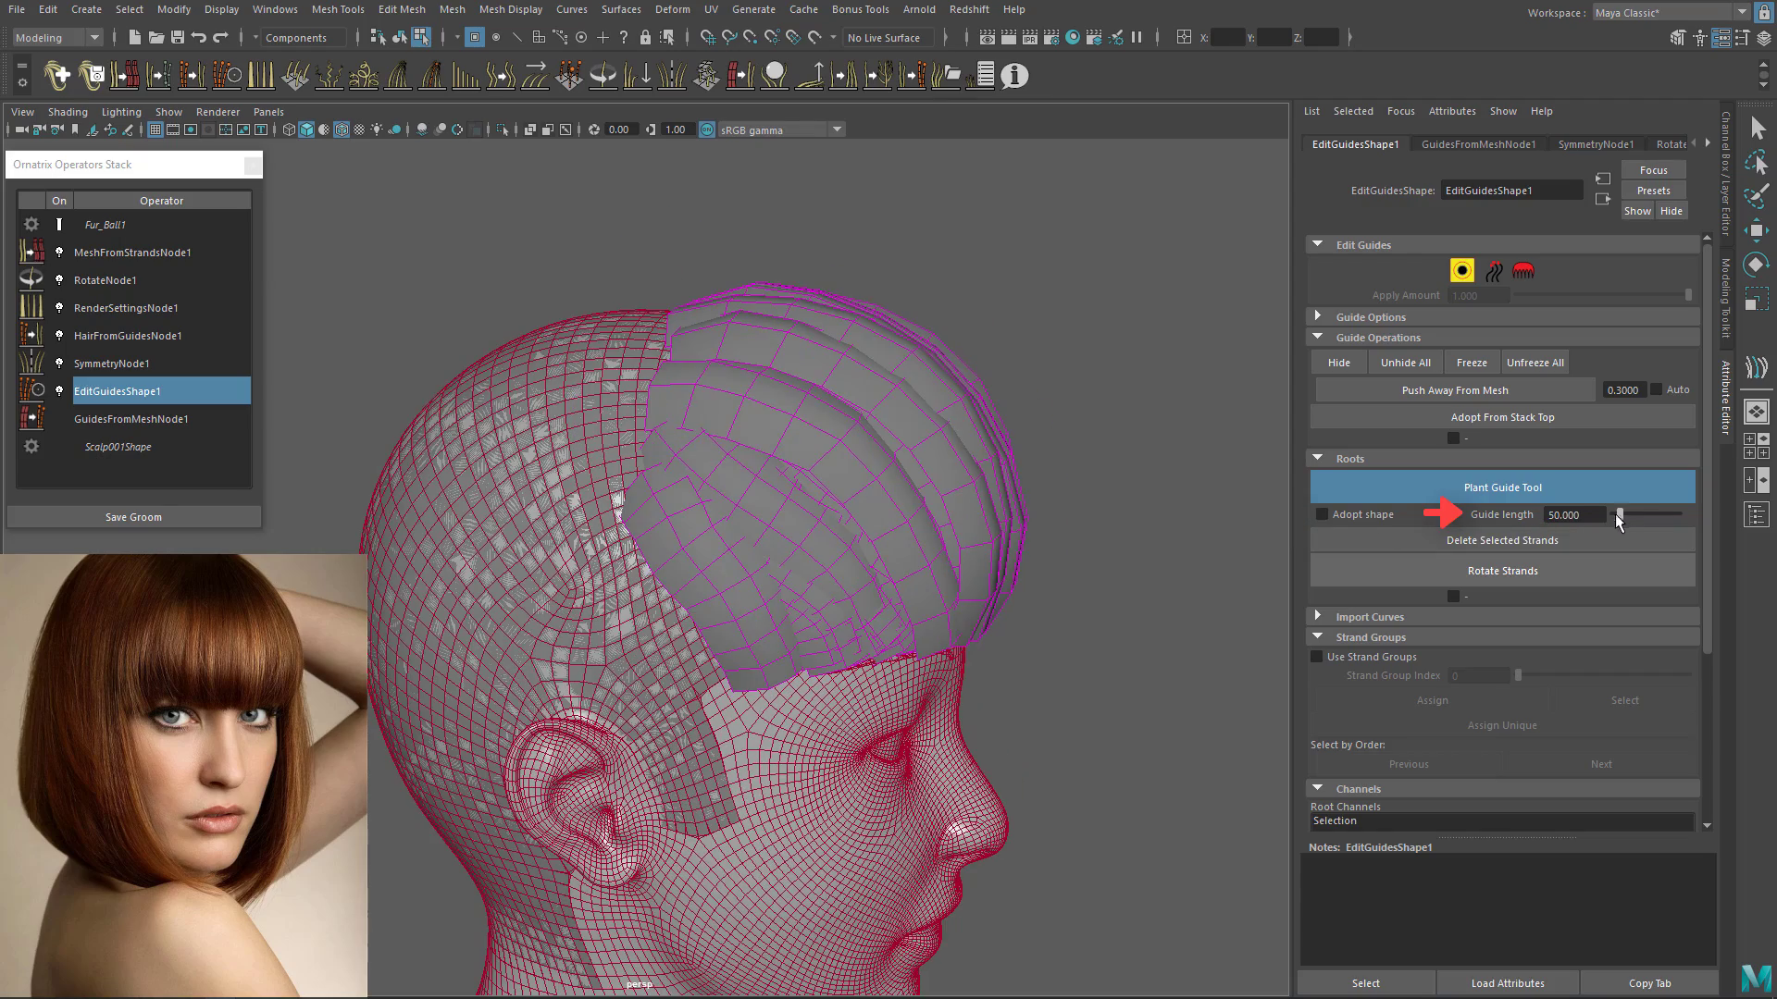
Step: Set the planting guide length to 25, try a guide with Adopt shape, then undo it and disable that option
{"action": "left_click", "coordinate": [526, 494]}
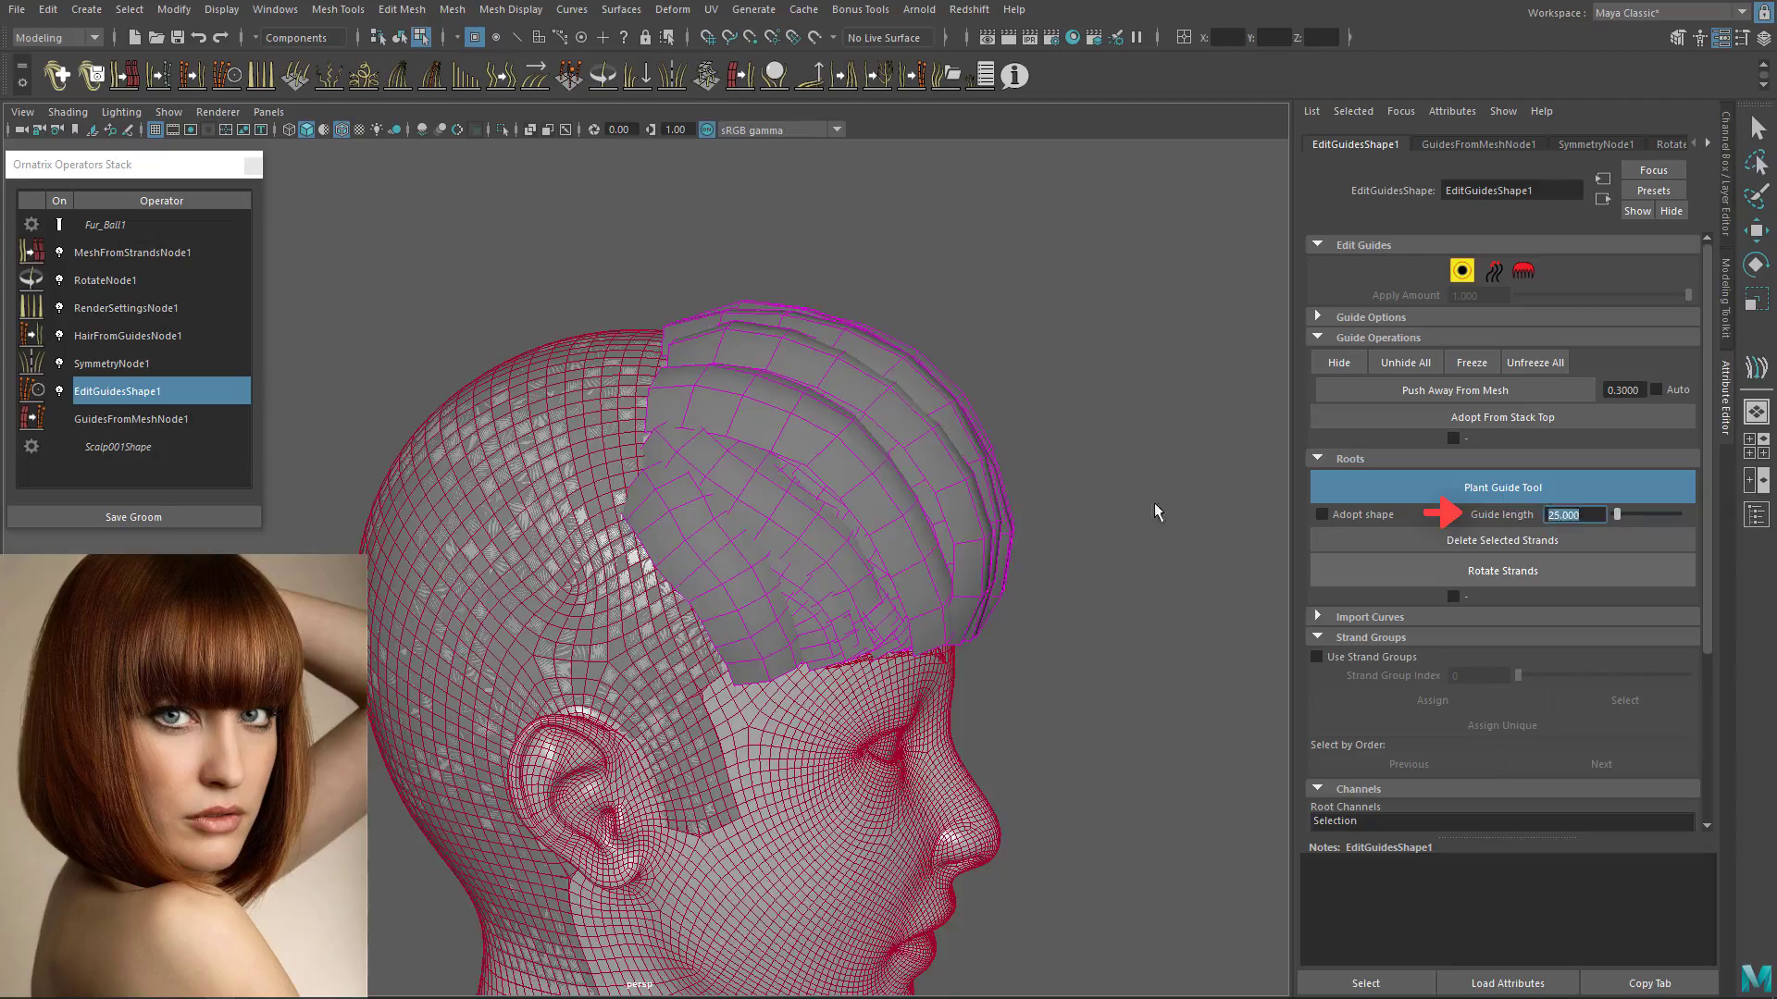
{"action": "left_click", "coordinate": [627, 438]}
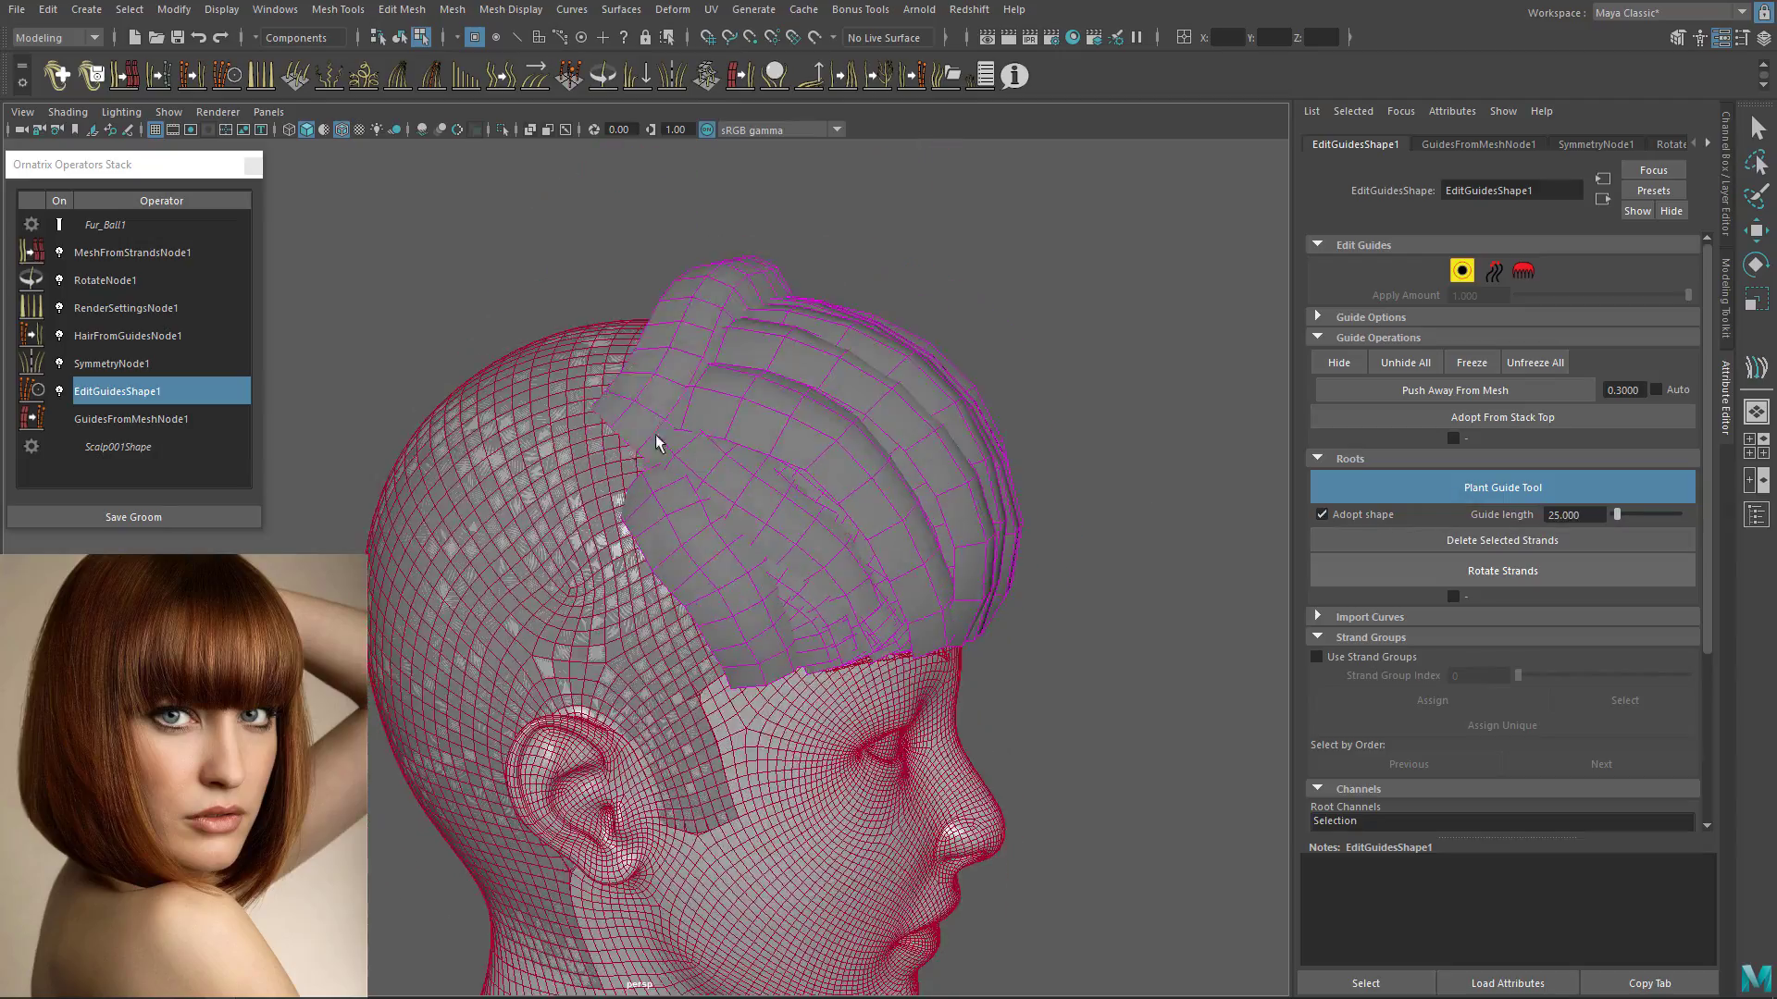
{"action": "left_click_drag", "start_coordinate": [655, 443], "coordinate": [663, 406], "text": "alt"}
{"action": "key", "text": "ctrl+z"}
{"action": "left_click", "coordinate": [1322, 514]}
Step: Plant a guide behind the upper side fringe and comb it forward over the existing strips
{"action": "mouse_move", "coordinate": [787, 277]}
{"action": "left_mouse_down", "text": "alt"}
{"action": "mouse_move", "coordinate": [666, 265]}
{"action": "mouse_move", "coordinate": [630, 287]}
{"action": "mouse_move", "coordinate": [706, 324]}
{"action": "left_mouse_up", "text": "alt"}
{"action": "left_click", "coordinate": [1523, 272]}
{"action": "left_click_drag", "start_coordinate": [676, 222], "coordinate": [823, 371]}
{"action": "mouse_move", "coordinate": [837, 415]}
{"action": "left_mouse_down", "text": "alt"}
{"action": "mouse_move", "coordinate": [883, 423]}
{"action": "mouse_move", "coordinate": [805, 484]}
{"action": "mouse_move", "coordinate": [670, 500]}
{"action": "mouse_move", "coordinate": [757, 372]}
{"action": "left_mouse_up", "text": "alt"}
{"action": "left_click_drag", "start_coordinate": [922, 661], "coordinate": [743, 455], "text": "alt"}
{"action": "left_click", "coordinate": [1462, 271]}
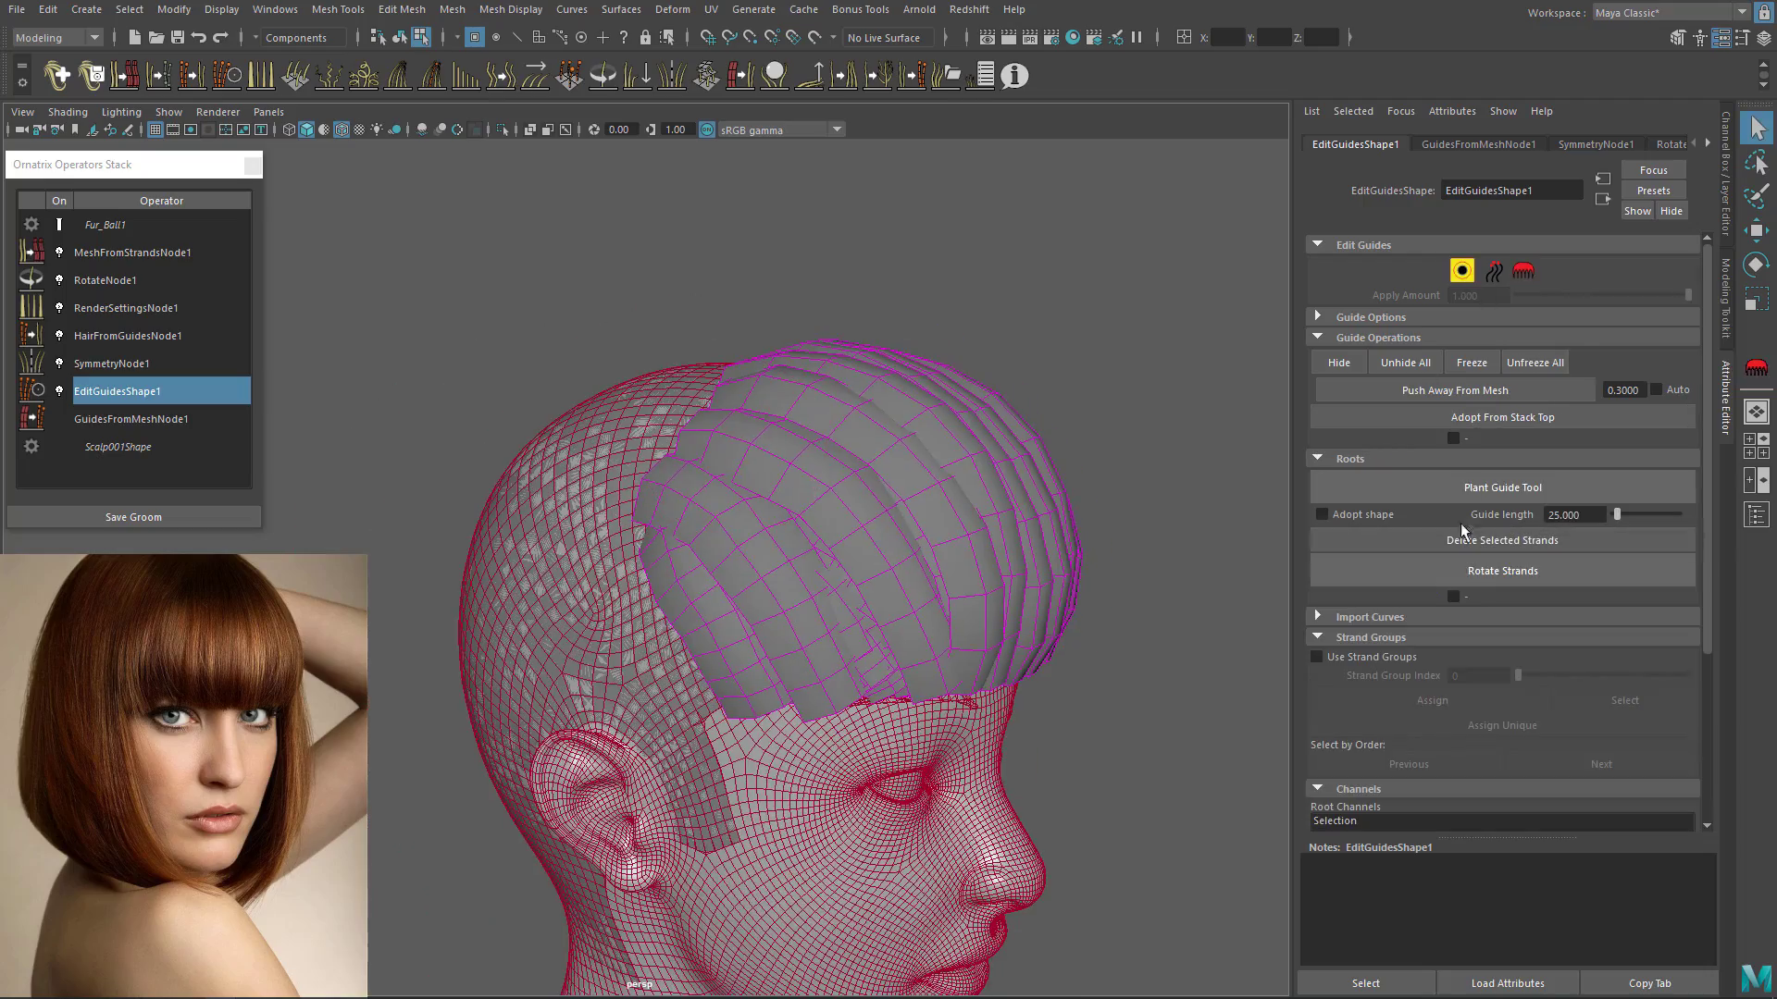
Step: Plant more guides of length 25 along the top of the head behind the fringe
{"action": "left_click", "coordinate": [1464, 491]}
{"action": "left_click_drag", "start_coordinate": [669, 370], "coordinate": [776, 360], "text": "alt"}
{"action": "left_click", "coordinate": [697, 432]}
{"action": "left_click", "coordinate": [1480, 481]}
{"action": "left_click_drag", "start_coordinate": [731, 296], "coordinate": [674, 287], "text": "alt"}
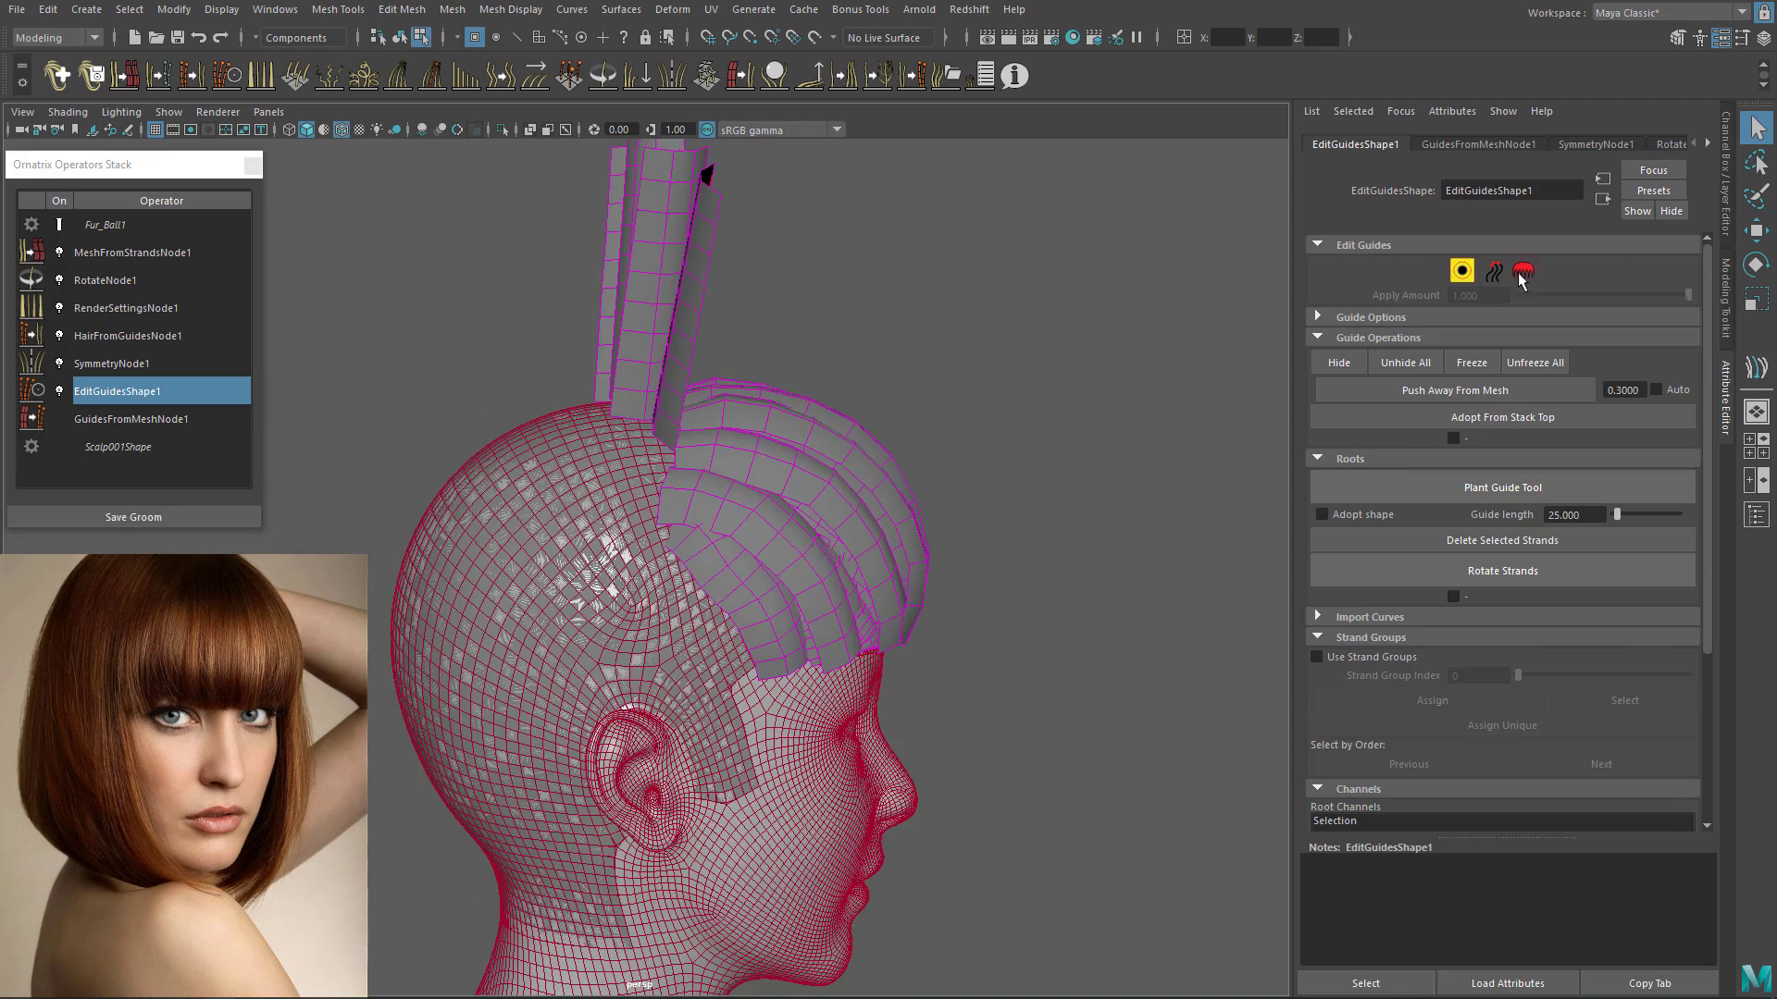
Step: Comb the upright crown guides forward and down over the fringe, shaping them from the front, top and side
{"action": "left_click", "coordinate": [1523, 273]}
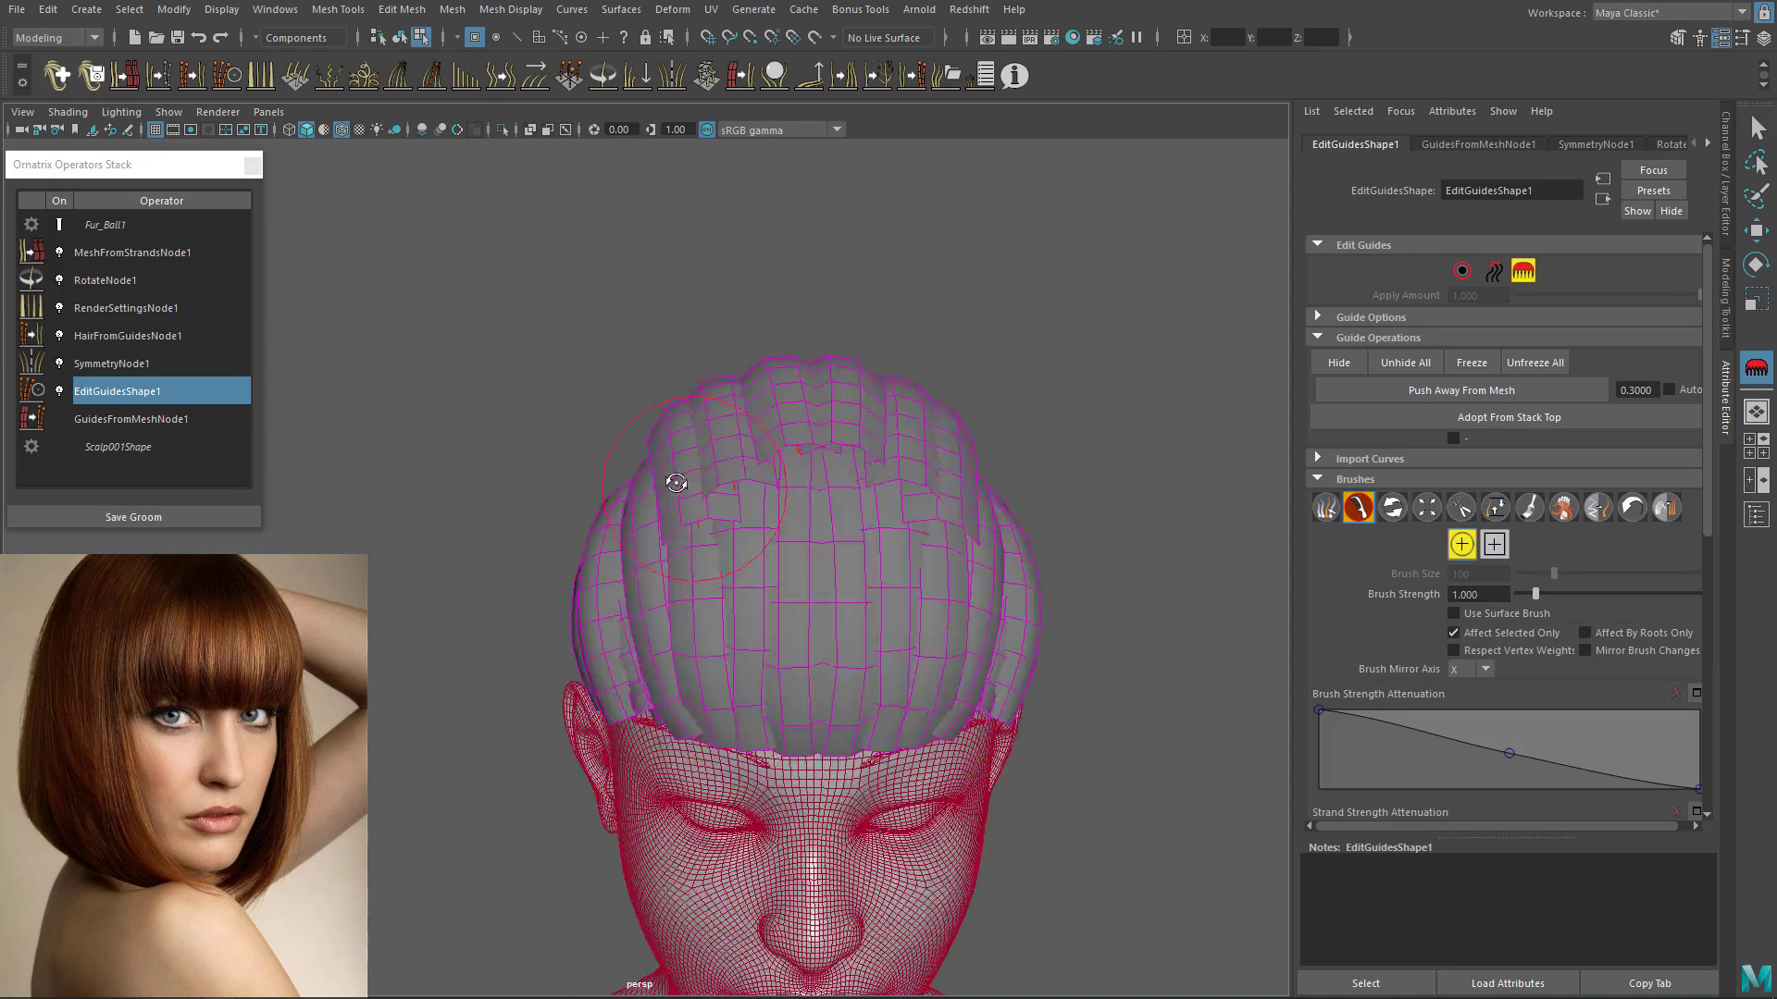
{"action": "left_click_drag", "start_coordinate": [775, 448], "coordinate": [842, 413], "text": "alt"}
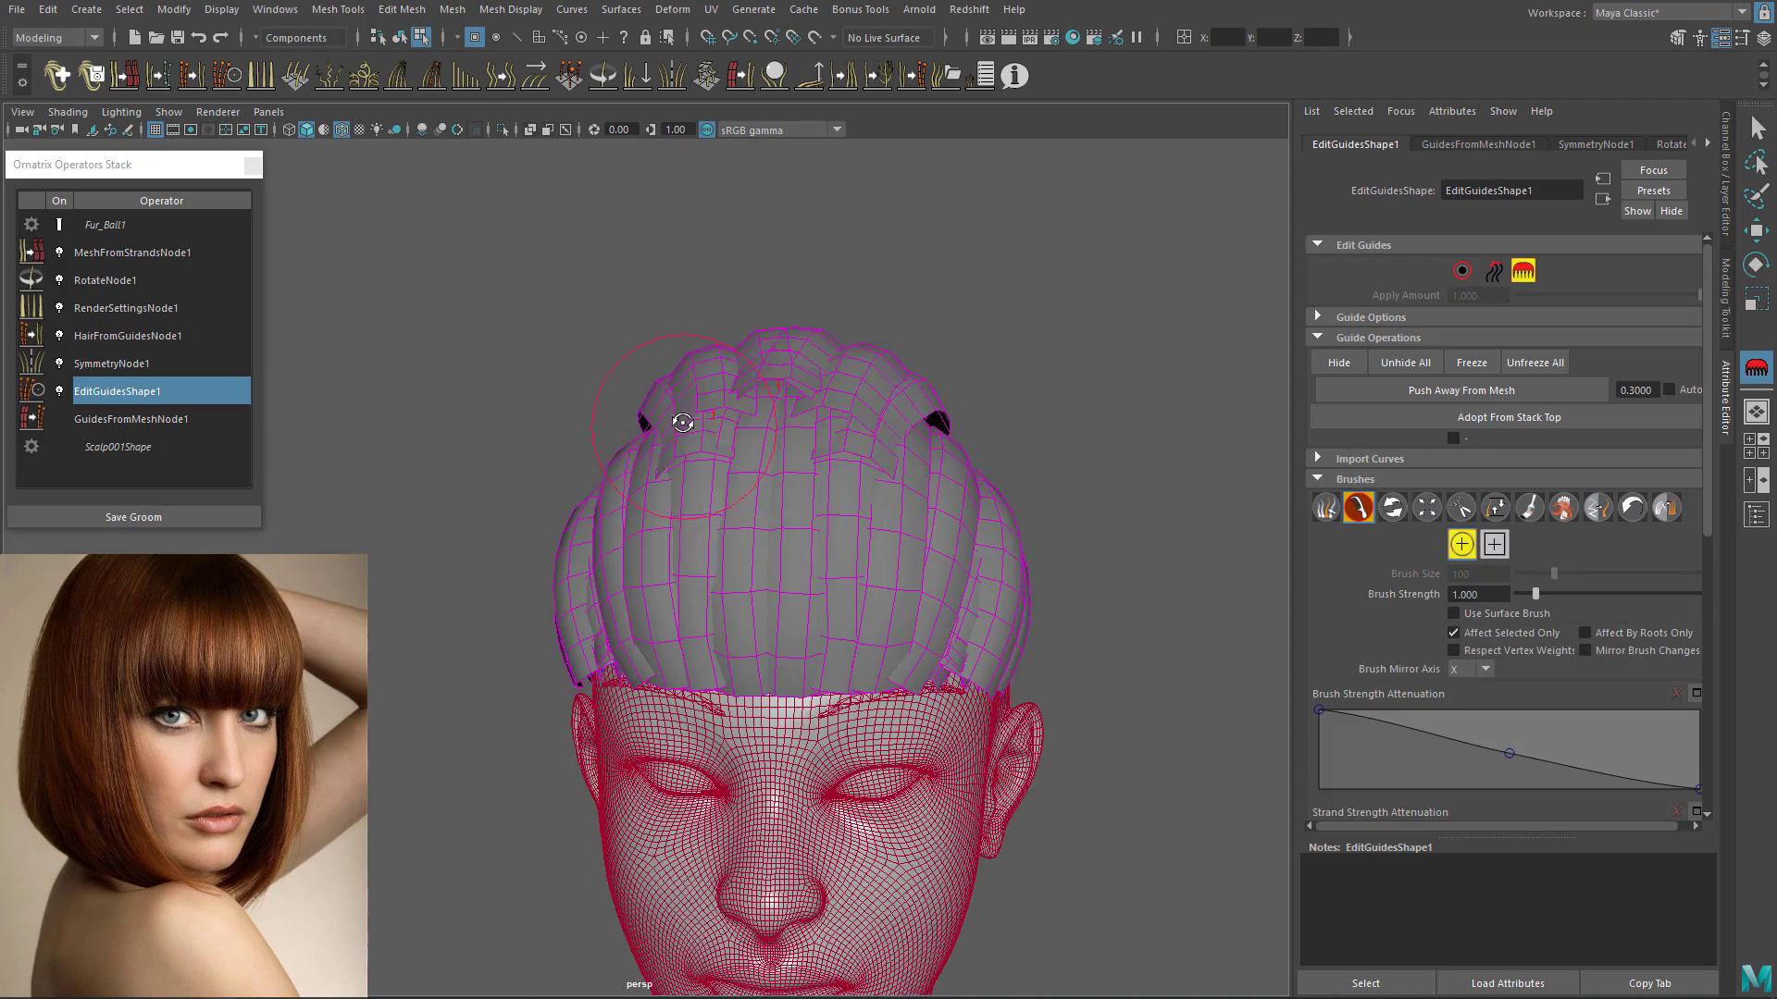
{"action": "left_click_drag", "start_coordinate": [736, 349], "coordinate": [516, 471], "text": "alt"}
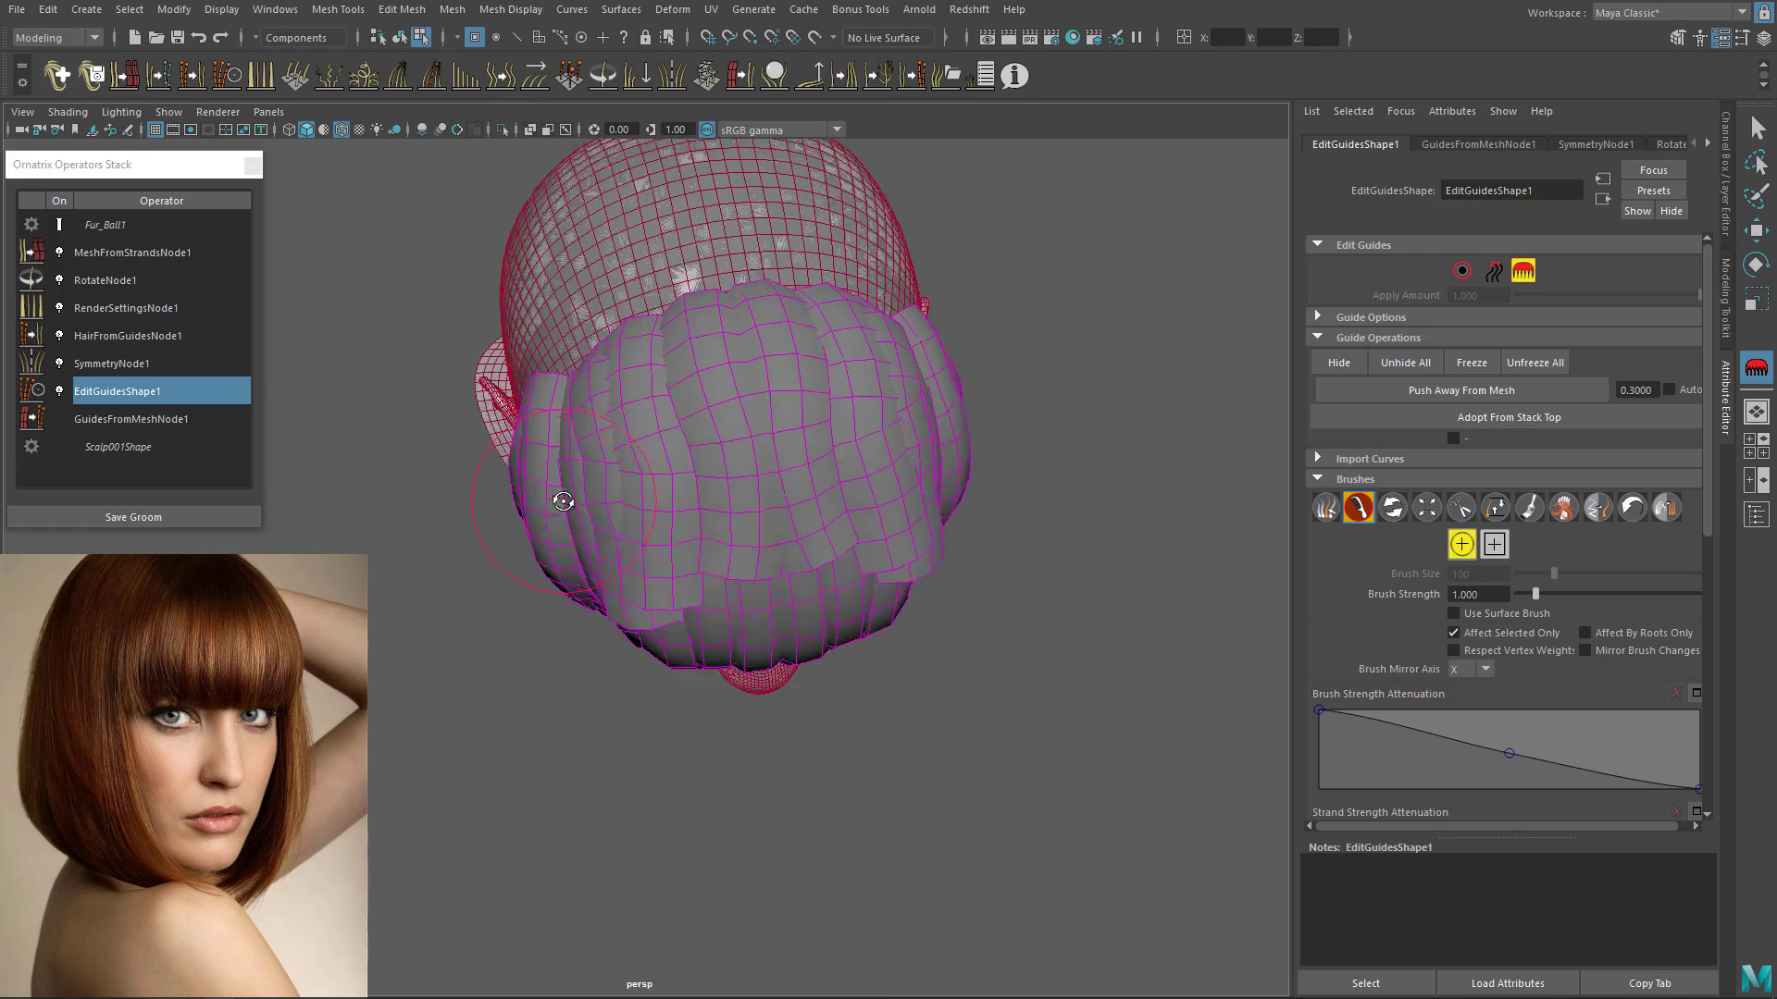
{"action": "left_click_drag", "start_coordinate": [635, 456], "coordinate": [689, 327], "text": "alt"}
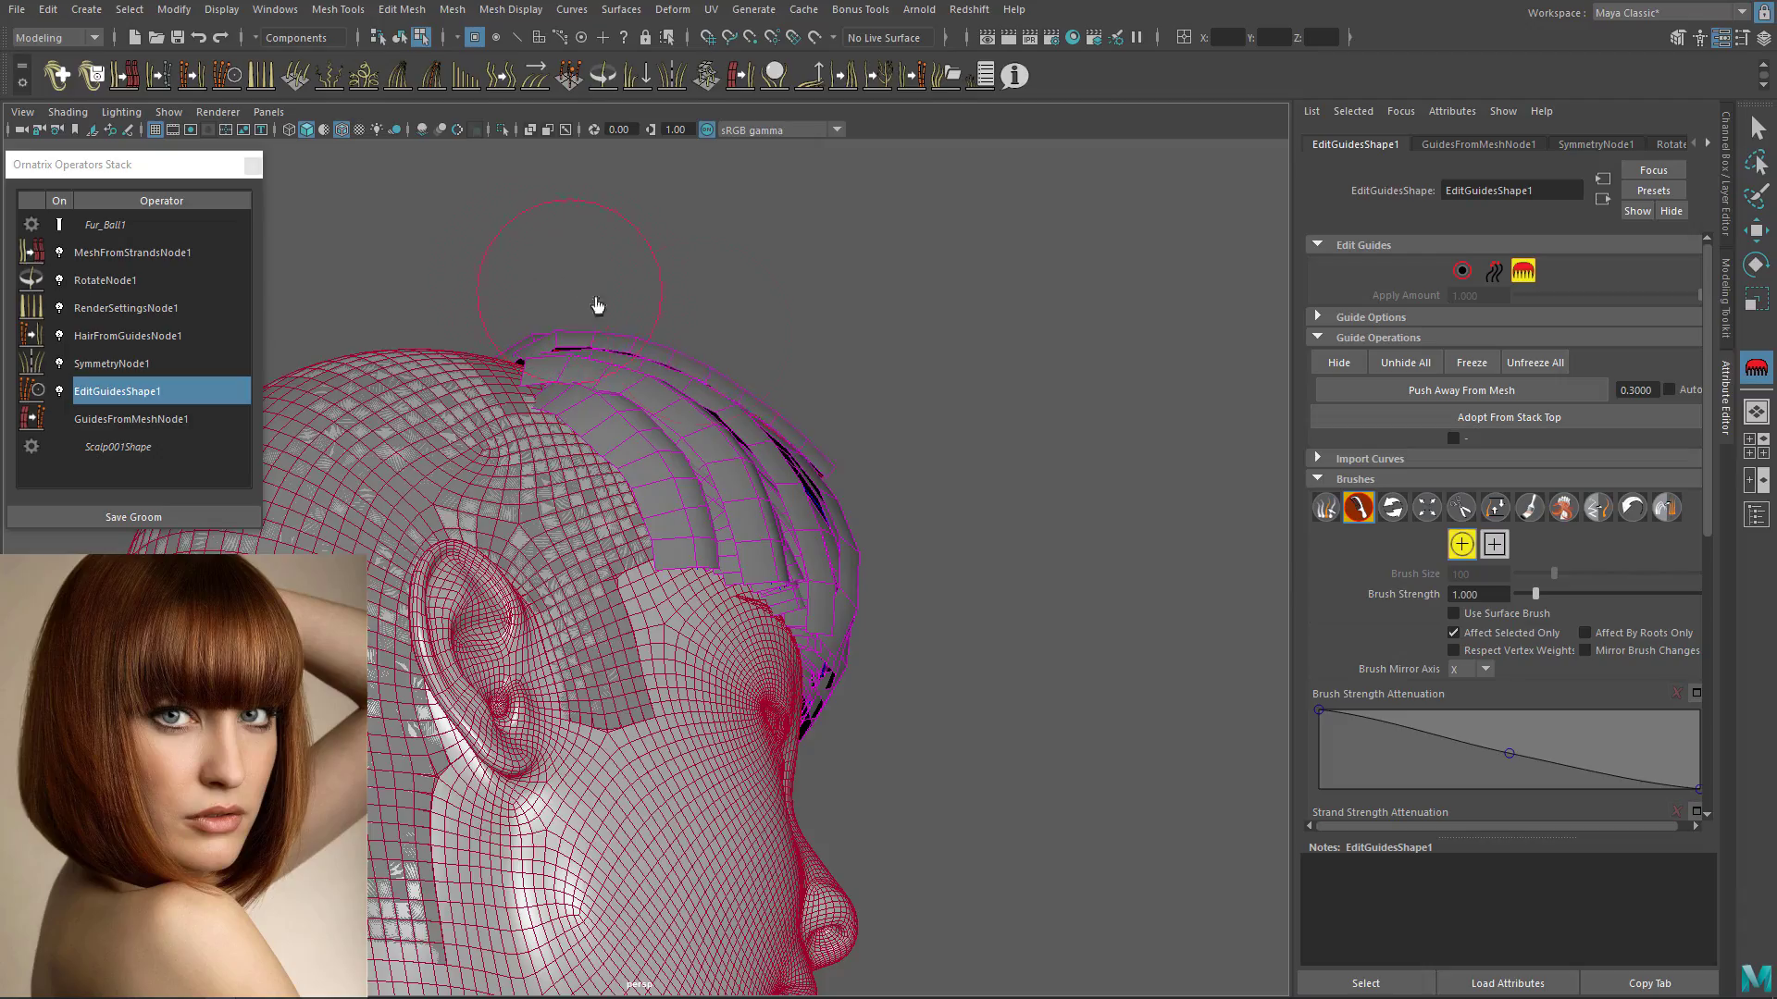
{"action": "left_click_drag", "start_coordinate": [795, 453], "coordinate": [759, 278], "text": "alt"}
Step: Select the raised guides at the top centre and comb them down closer to the head
{"action": "left_click", "coordinate": [1461, 271]}
{"action": "left_click_drag", "start_coordinate": [716, 227], "coordinate": [874, 277]}
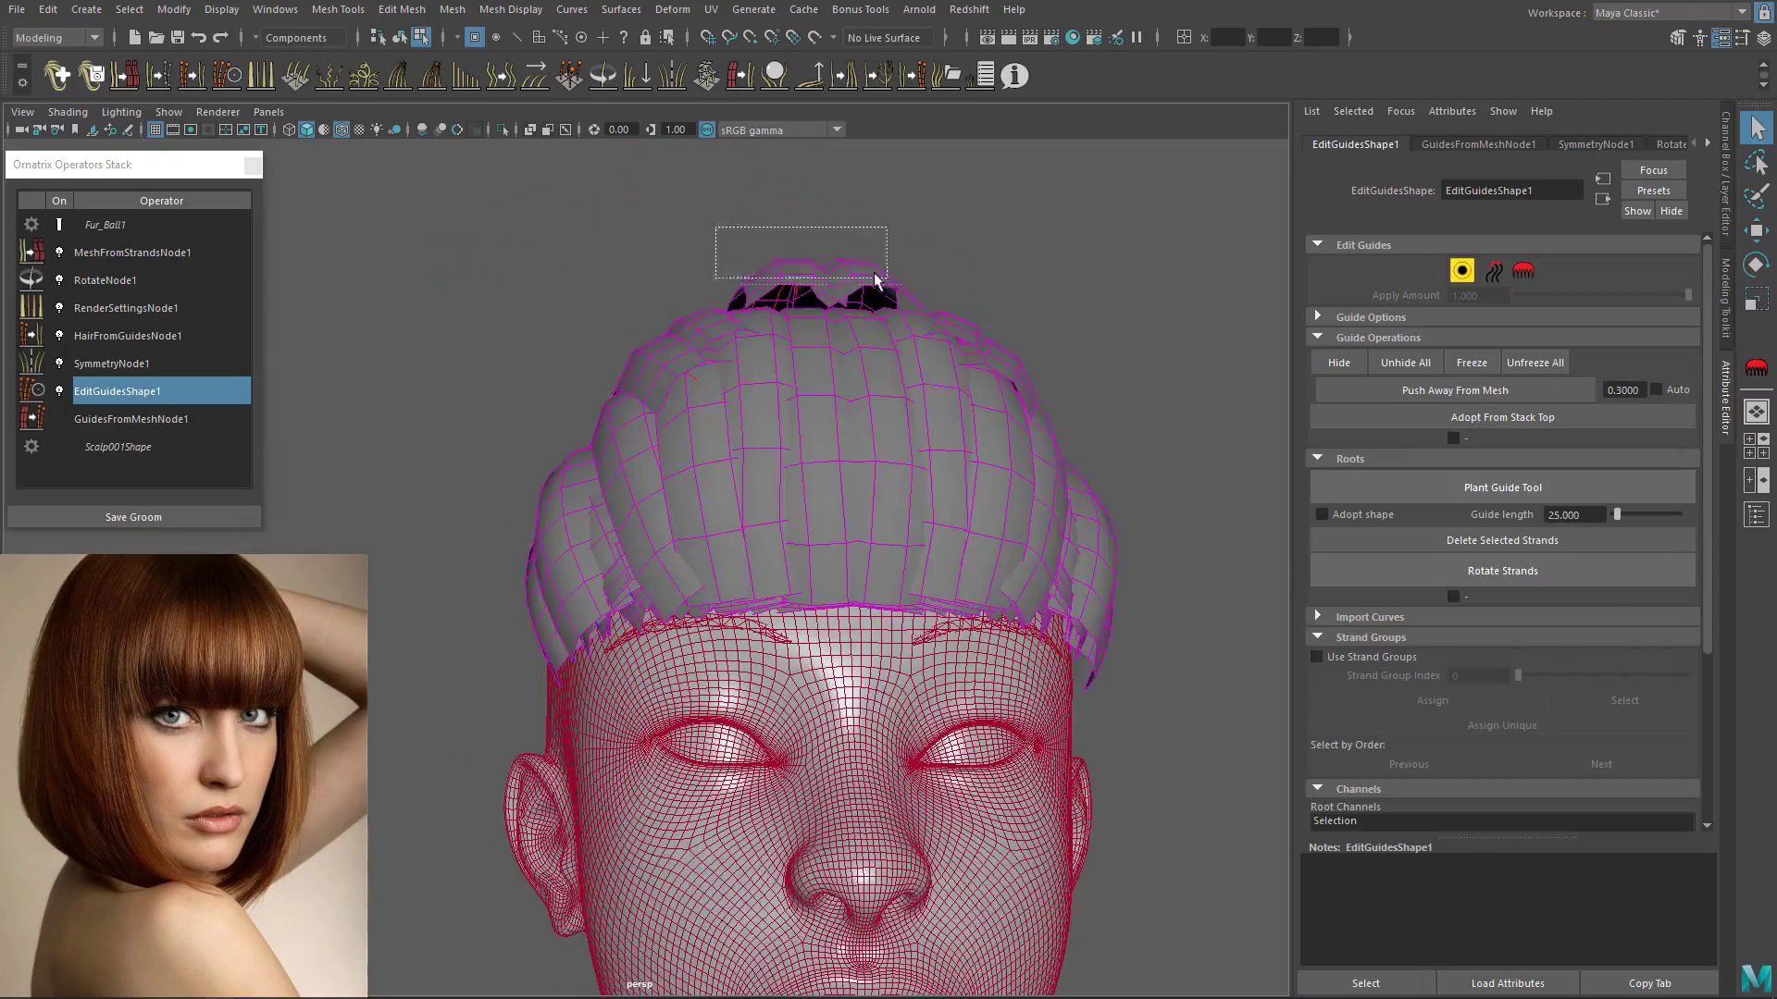
{"action": "left_click", "coordinate": [1523, 271]}
{"action": "mouse_move", "coordinate": [907, 352]}
{"action": "left_mouse_down", "text": "alt"}
{"action": "mouse_move", "coordinate": [614, 247]}
{"action": "mouse_move", "coordinate": [793, 341]}
{"action": "mouse_move", "coordinate": [647, 381]}
{"action": "mouse_move", "coordinate": [746, 365]}
{"action": "mouse_move", "coordinate": [742, 391]}
{"action": "left_mouse_up", "text": "alt"}
{"action": "left_click", "coordinate": [1461, 271]}
{"action": "left_click_drag", "start_coordinate": [868, 402], "coordinate": [1008, 394], "text": "alt"}
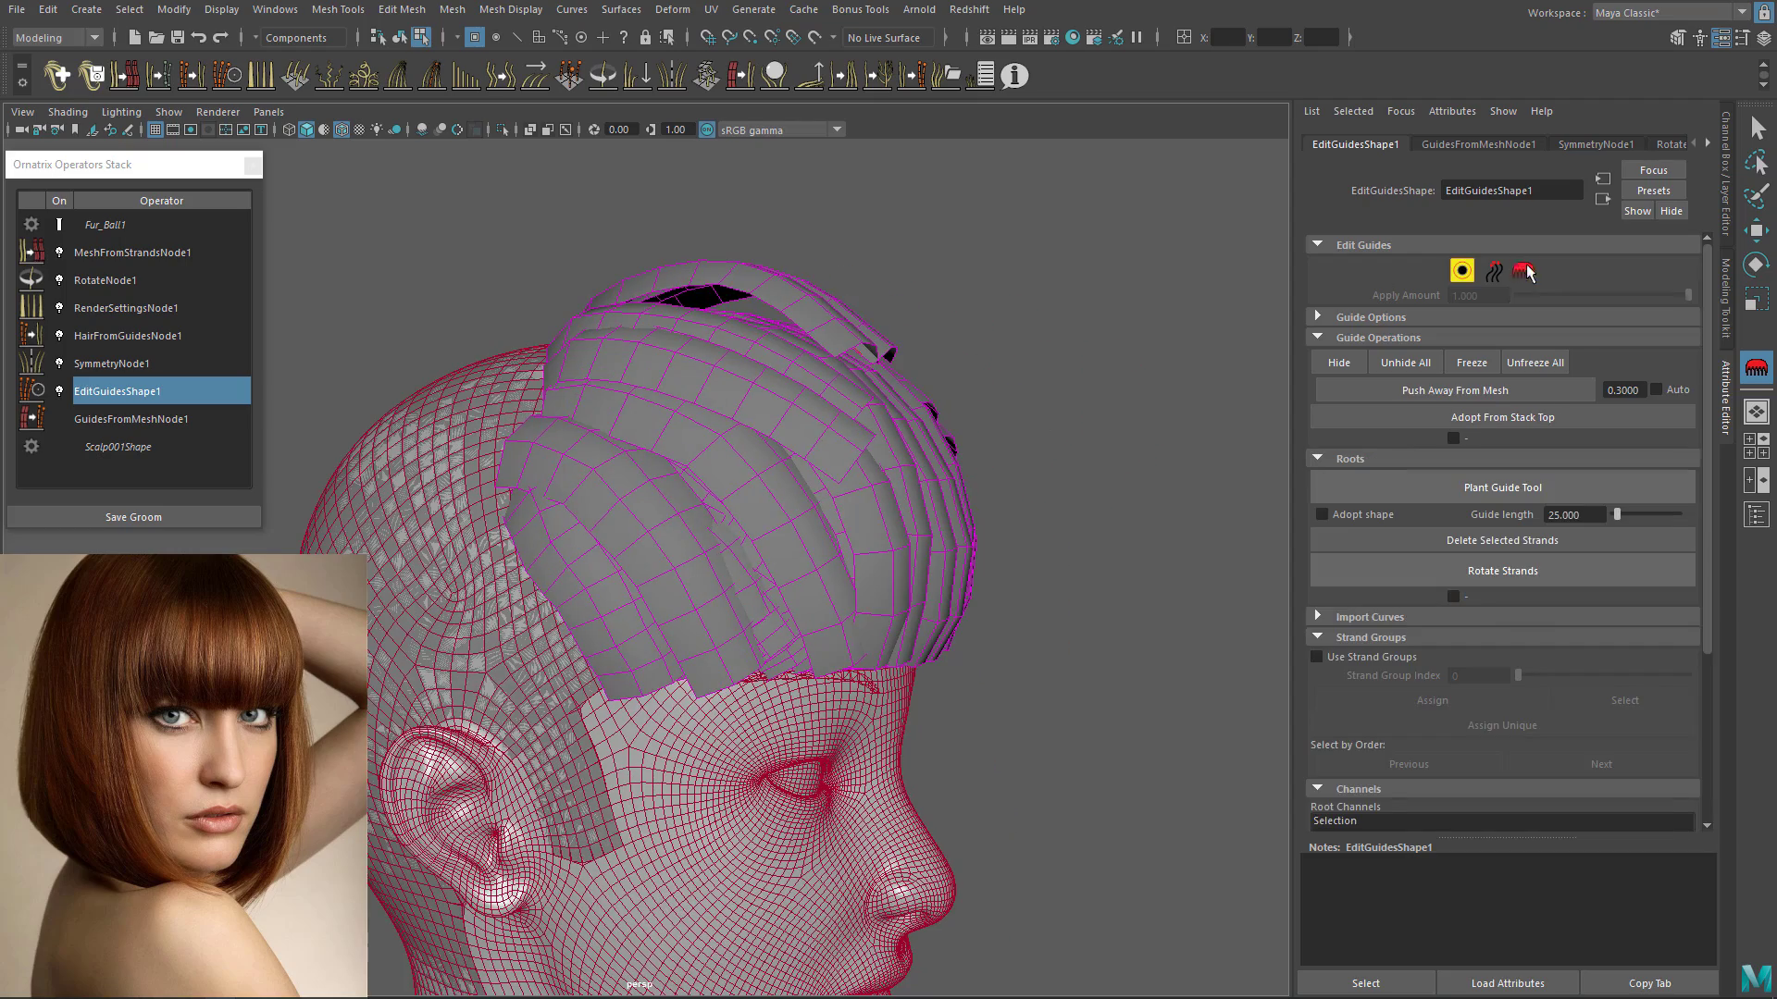
Step: Lengthen the selected crown guides toward the fringe line and comb them down along the forehead
{"action": "left_click", "coordinate": [1524, 271]}
{"action": "left_click", "coordinate": [1495, 507]}
{"action": "left_click_drag", "start_coordinate": [909, 449], "coordinate": [978, 463]}
{"action": "mouse_move", "coordinate": [978, 463]}
{"action": "left_mouse_down", "text": "alt"}
{"action": "mouse_move", "coordinate": [1079, 392]}
{"action": "mouse_move", "coordinate": [1041, 400]}
{"action": "left_mouse_up", "text": "alt"}
{"action": "left_click", "coordinate": [1358, 507]}
{"action": "mouse_move", "coordinate": [907, 339]}
{"action": "left_mouse_down", "text": "alt"}
{"action": "mouse_move", "coordinate": [912, 317]}
{"action": "mouse_move", "coordinate": [762, 272]}
{"action": "mouse_move", "coordinate": [805, 462]}
{"action": "left_mouse_up", "text": "alt"}
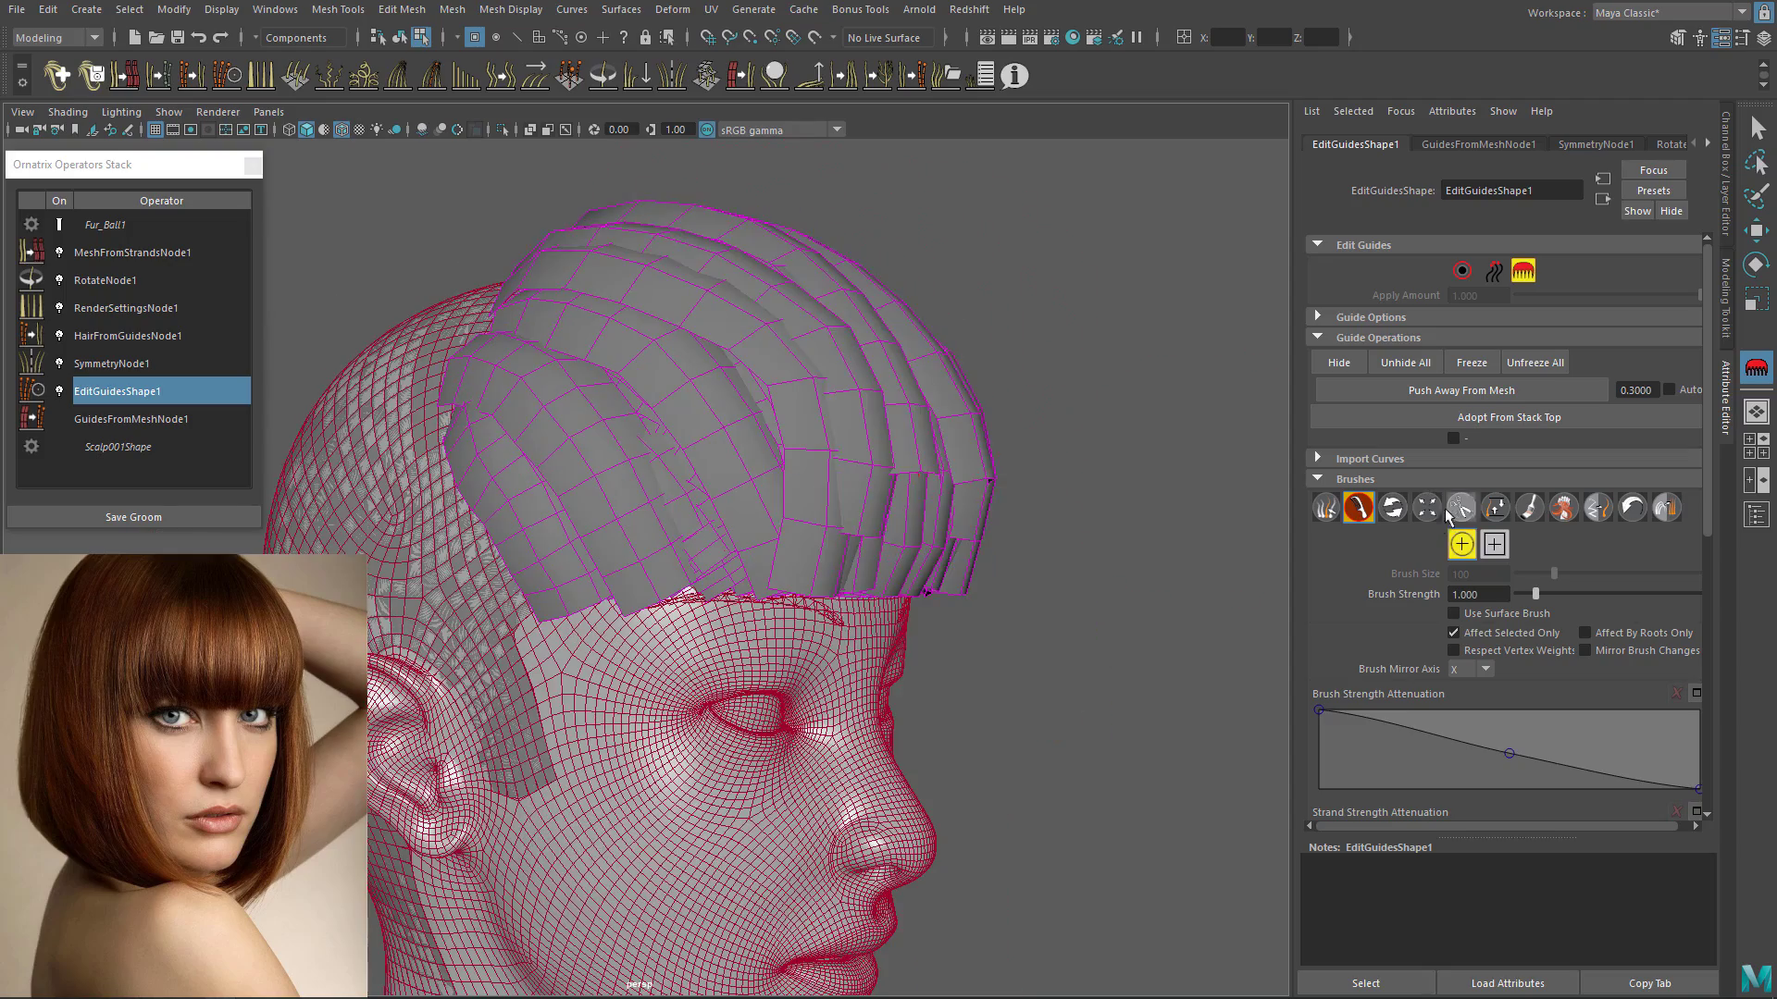
Step: Extend the front centre guides past the fringe line and comb their ends toward the face
{"action": "left_click_drag", "start_coordinate": [967, 499], "coordinate": [981, 511]}
{"action": "left_click", "coordinate": [1359, 507]}
{"action": "left_click_drag", "start_coordinate": [890, 509], "coordinate": [1036, 567], "text": "alt"}
{"action": "left_click_drag", "start_coordinate": [1041, 581], "coordinate": [1007, 613]}
{"action": "mouse_move", "coordinate": [1022, 594]}
{"action": "left_mouse_down", "text": "alt"}
{"action": "mouse_move", "coordinate": [562, 519]}
{"action": "mouse_move", "coordinate": [625, 611]}
{"action": "left_mouse_up", "text": "alt"}
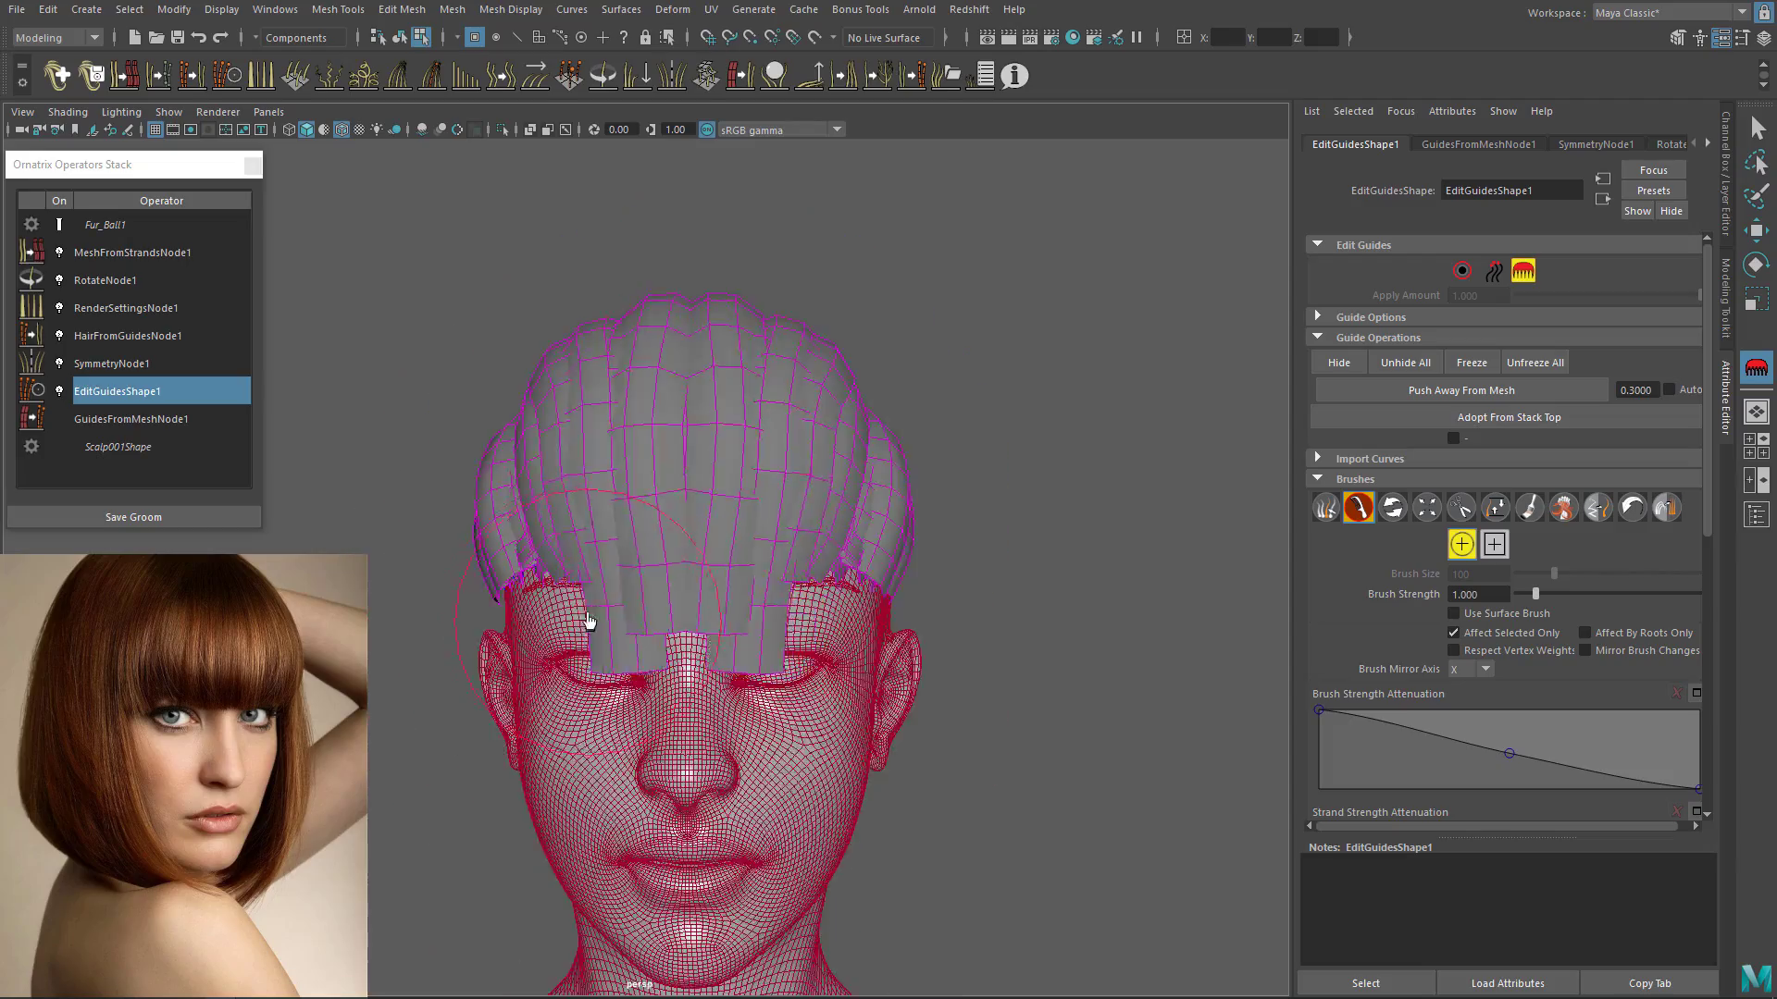
Step: Comb the front guide ends back against the forehead, disable Affect Selected Only and trim all ends level with the fringe line
{"action": "left_click_drag", "start_coordinate": [619, 388], "coordinate": [971, 383], "text": "alt"}
{"action": "left_click_drag", "start_coordinate": [938, 599], "coordinate": [912, 597]}
{"action": "mouse_move", "coordinate": [912, 597]}
{"action": "left_mouse_down", "text": "alt"}
{"action": "mouse_move", "coordinate": [786, 592]}
{"action": "mouse_move", "coordinate": [912, 594]}
{"action": "left_mouse_up", "text": "alt"}
{"action": "left_click_drag", "start_coordinate": [907, 594], "coordinate": [855, 592]}
{"action": "mouse_move", "coordinate": [855, 592]}
{"action": "left_mouse_down", "text": "alt"}
{"action": "mouse_move", "coordinate": [518, 574]}
{"action": "mouse_move", "coordinate": [864, 595]}
{"action": "mouse_move", "coordinate": [445, 629]}
{"action": "mouse_move", "coordinate": [870, 592]}
{"action": "left_mouse_up", "text": "alt"}
{"action": "left_click", "coordinate": [1453, 633]}
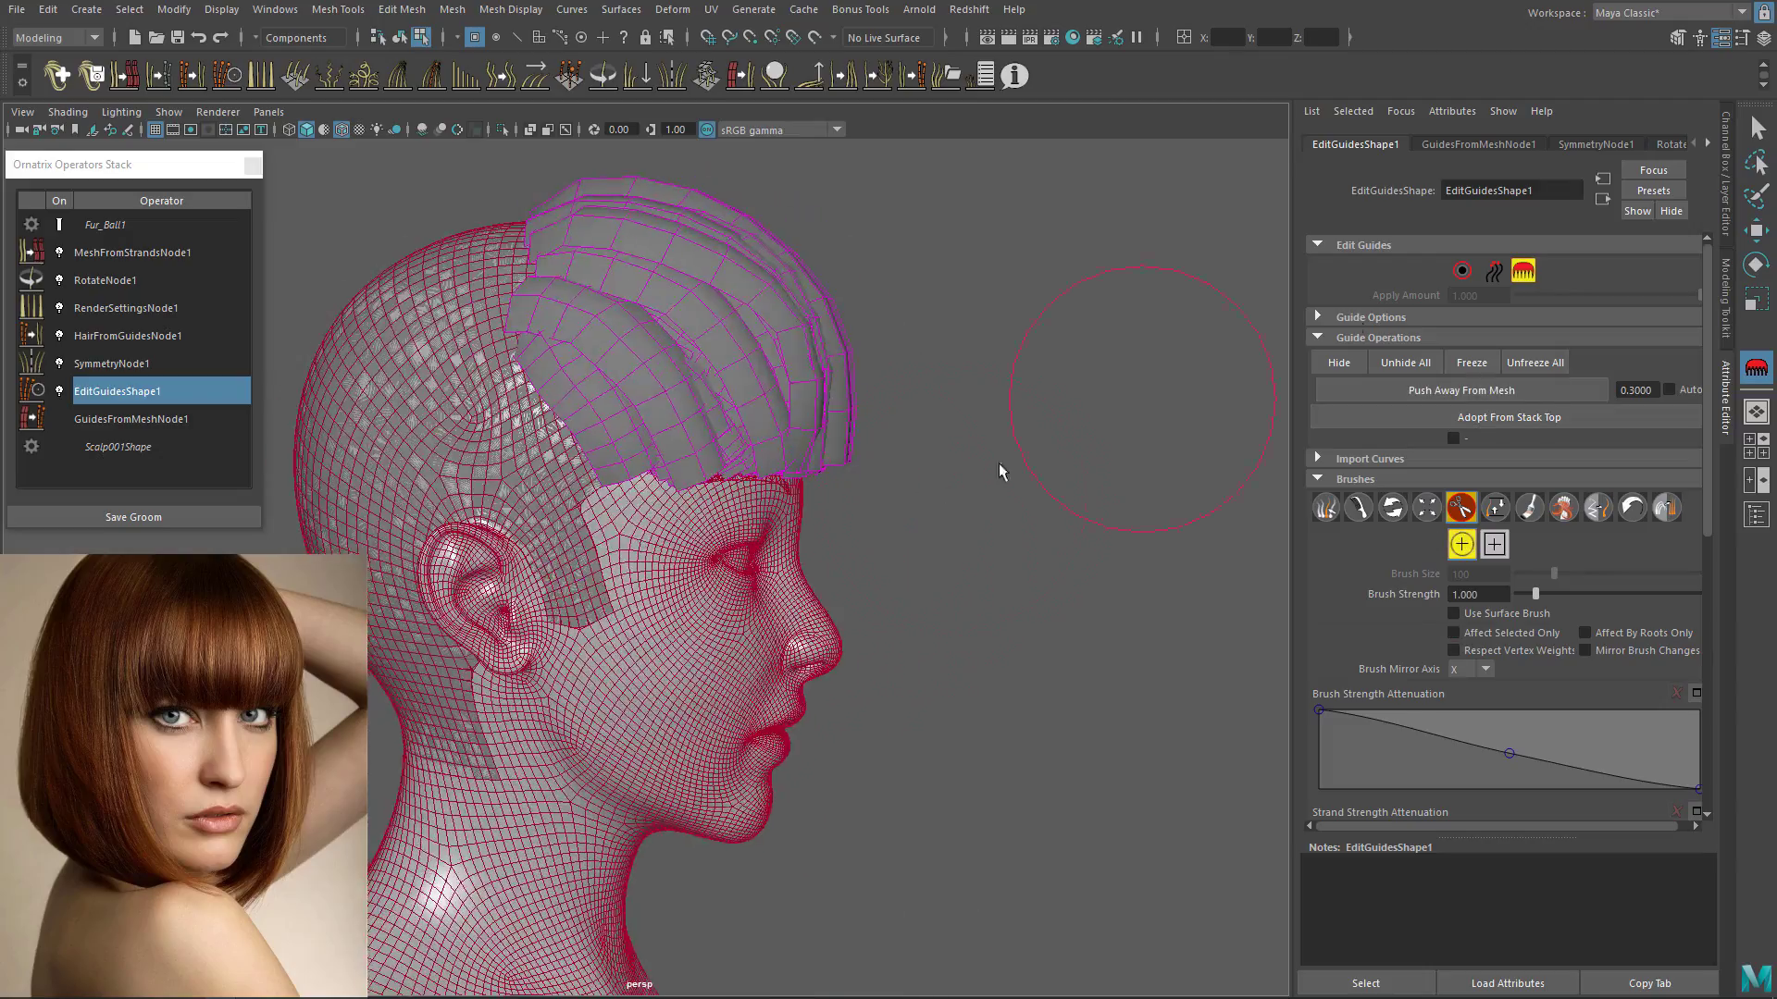
Step: Leave brush editing, turn off the wireframe overlay, clear the selection and inspect the shaded fringe from the front and side
{"action": "left_click", "coordinate": [1462, 270]}
{"action": "mouse_move", "coordinate": [1064, 361]}
{"action": "left_mouse_down", "text": "alt"}
{"action": "mouse_move", "coordinate": [925, 365]}
{"action": "mouse_move", "coordinate": [774, 417]}
{"action": "mouse_move", "coordinate": [761, 353]}
{"action": "left_mouse_up", "text": "alt"}
{"action": "left_click", "coordinate": [341, 129]}
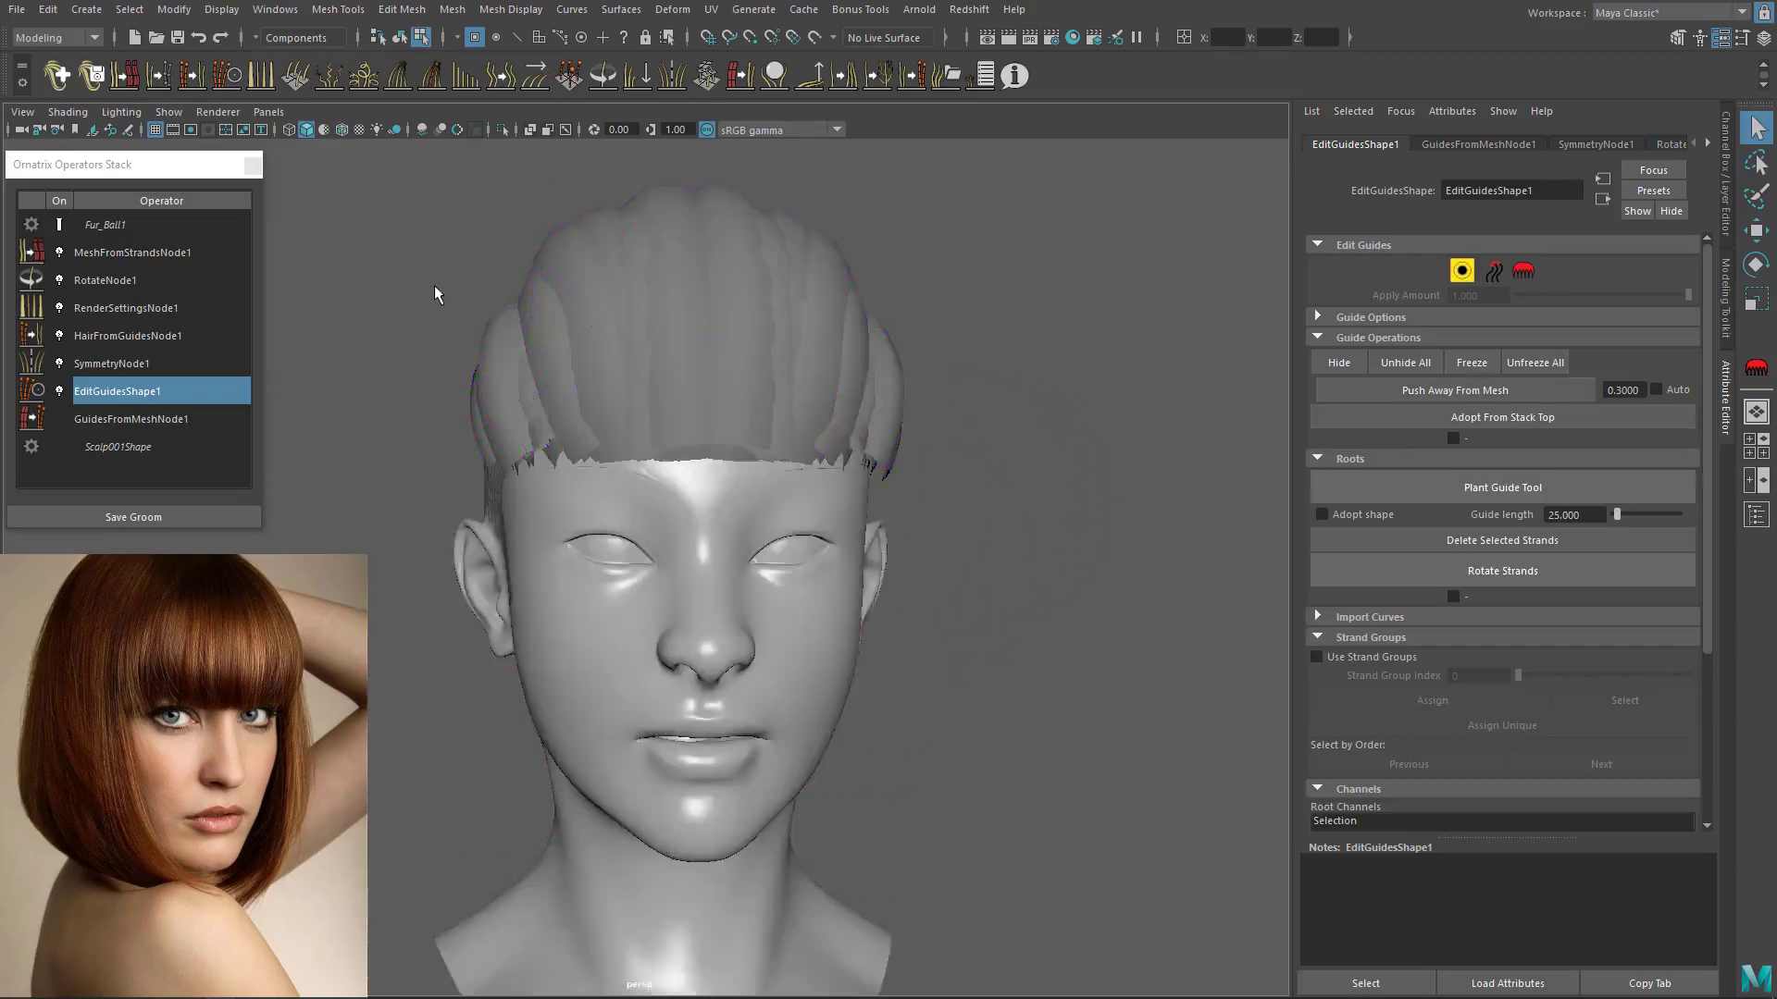
{"action": "mouse_move", "coordinate": [436, 291]}
{"action": "left_mouse_down", "text": "alt"}
{"action": "mouse_move", "coordinate": [731, 322]}
{"action": "mouse_move", "coordinate": [500, 342]}
{"action": "left_mouse_up", "text": "alt"}
{"action": "left_click", "coordinate": [951, 419]}
{"action": "left_click_drag", "start_coordinate": [935, 413], "coordinate": [824, 397], "text": "alt"}
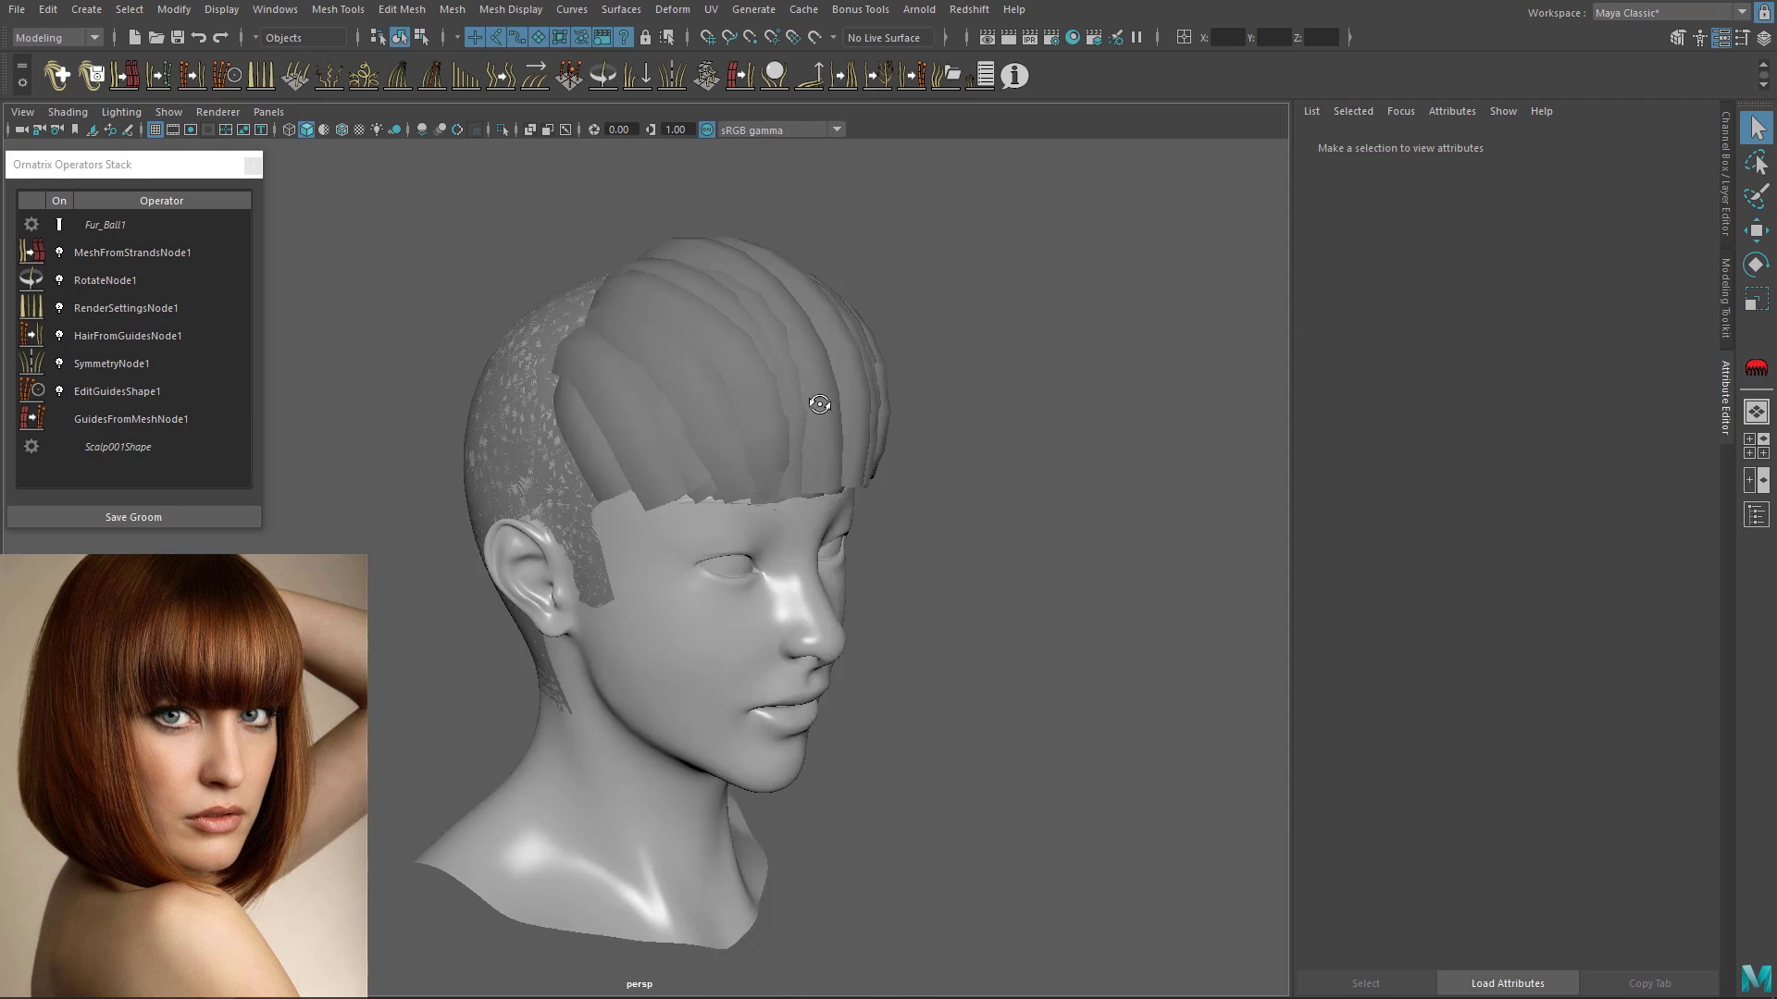
{"action": "left_click_drag", "start_coordinate": [824, 398], "coordinate": [785, 385], "text": "alt"}
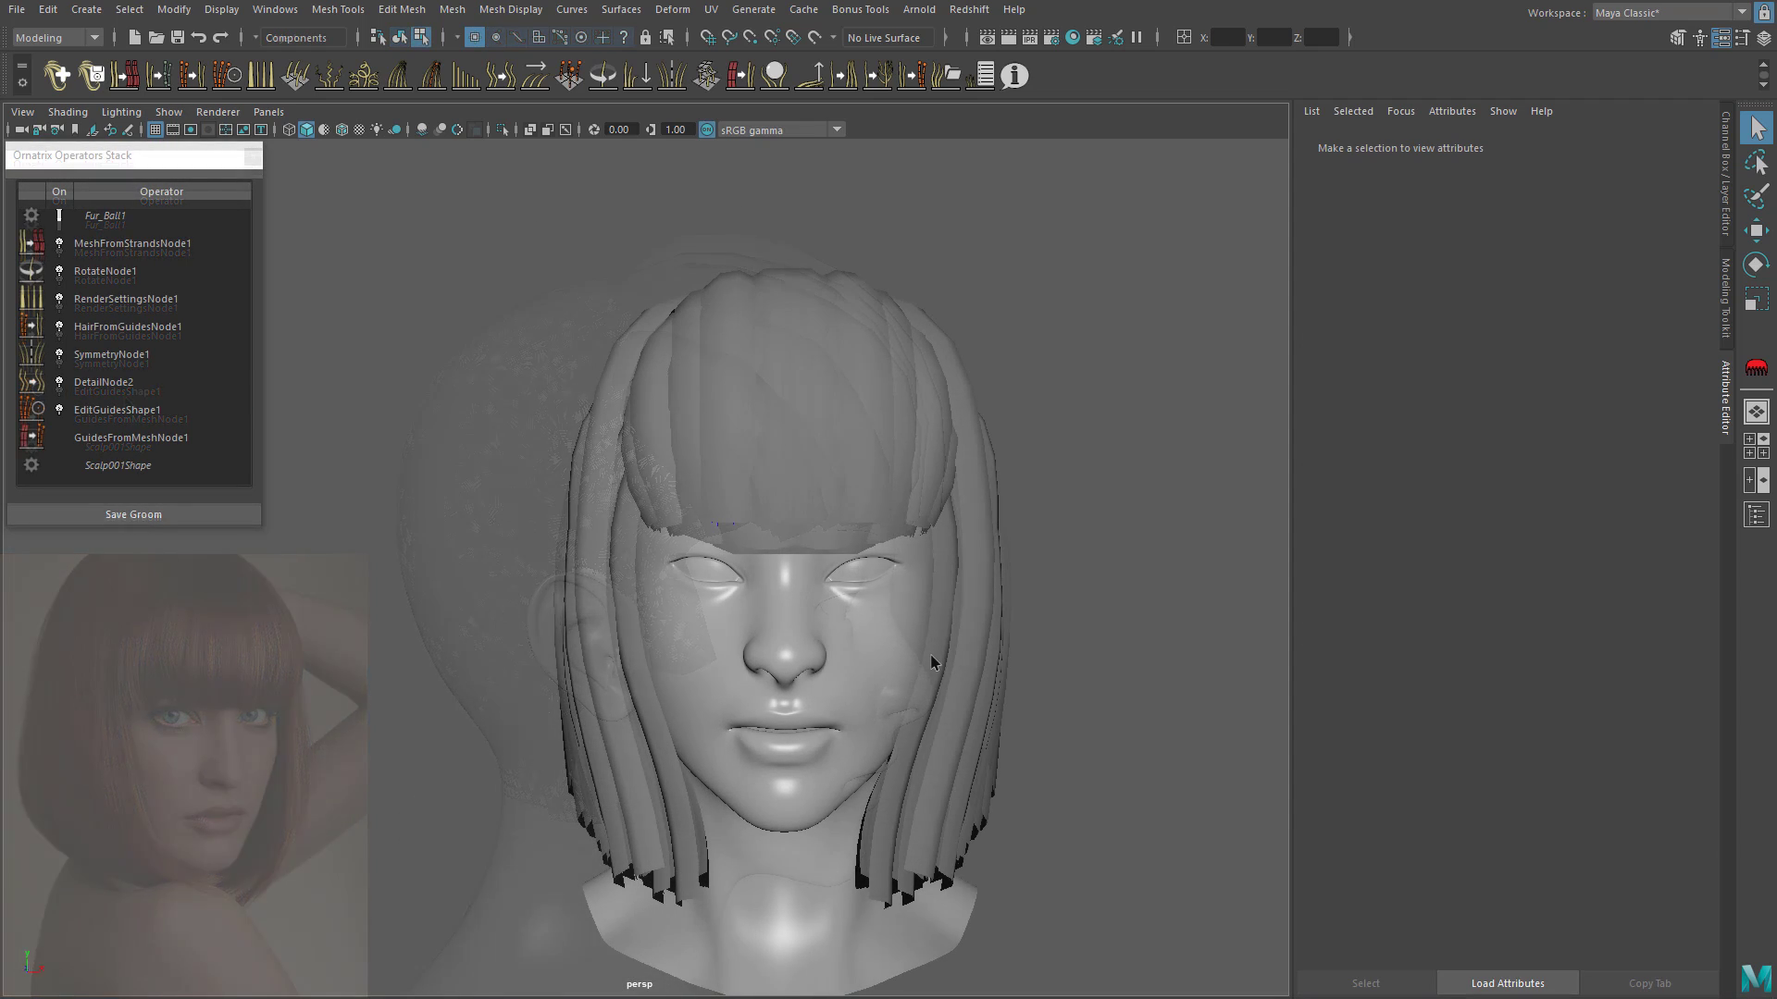
Step: Enter guide editing on the side hair, select guides near the rear and comb them with the Move brush, affecting only the selection
{"action": "left_click_drag", "start_coordinate": [699, 474], "coordinate": [929, 498], "text": "alt"}
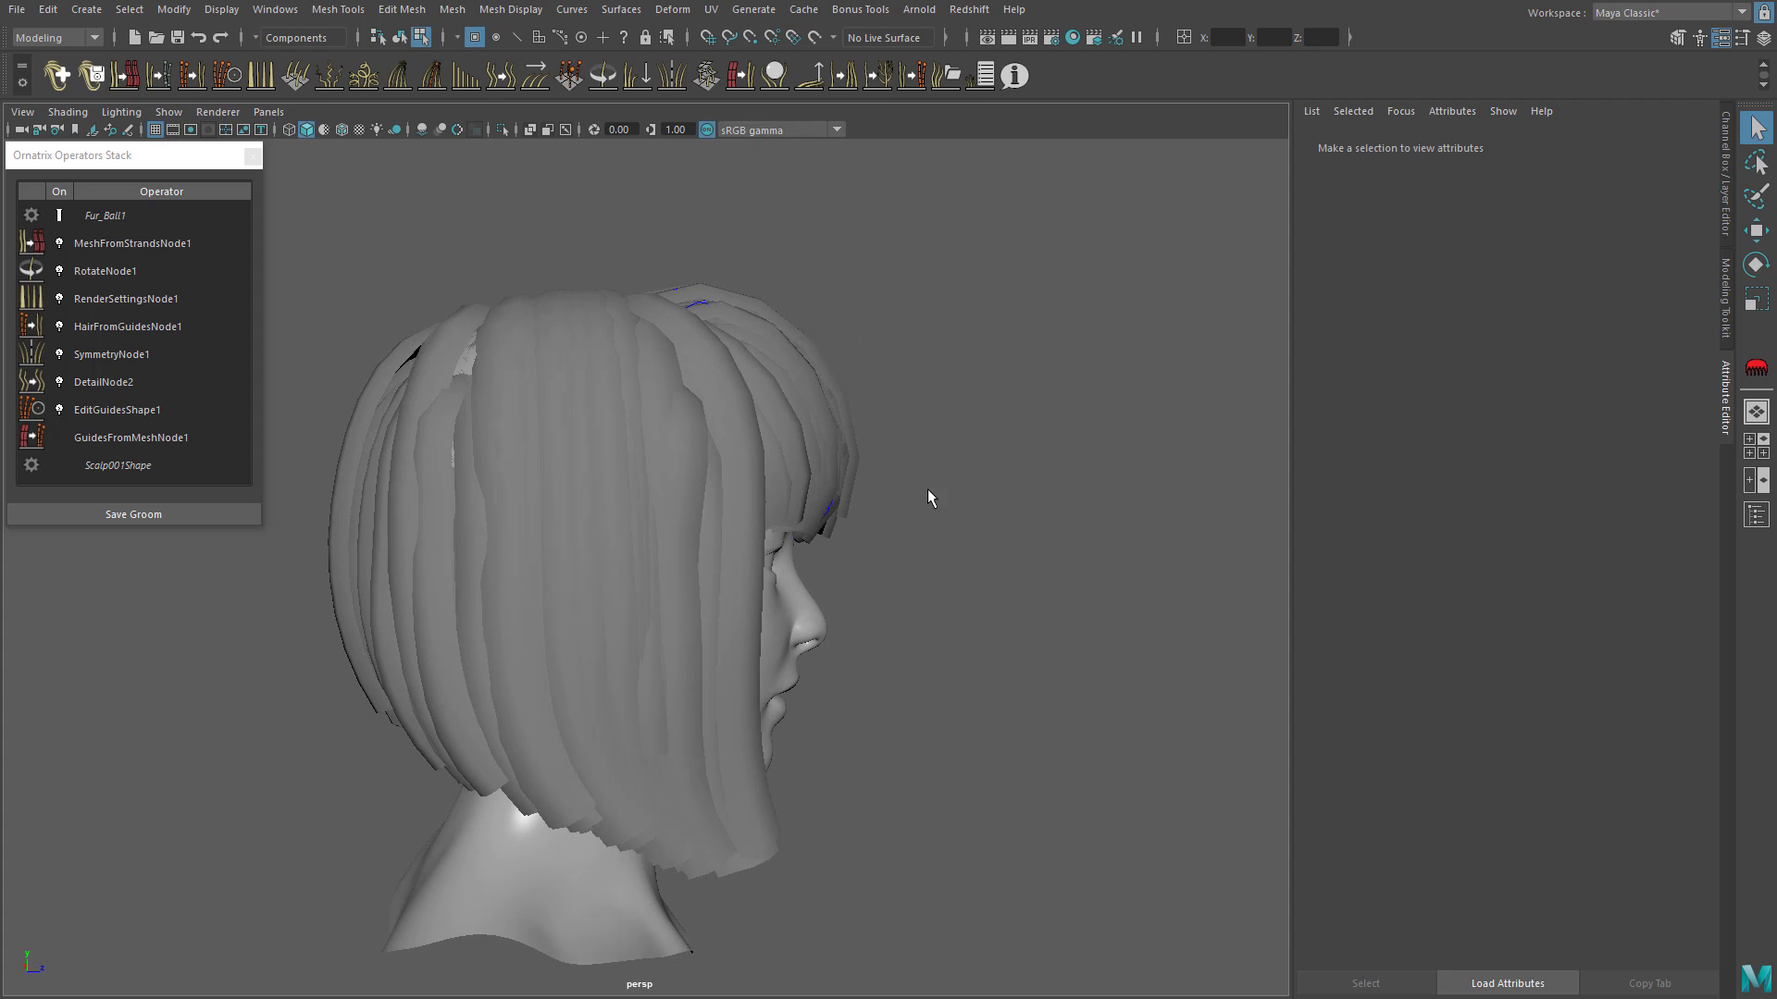
{"action": "left_click_drag", "start_coordinate": [768, 408], "coordinate": [609, 562], "text": "alt"}
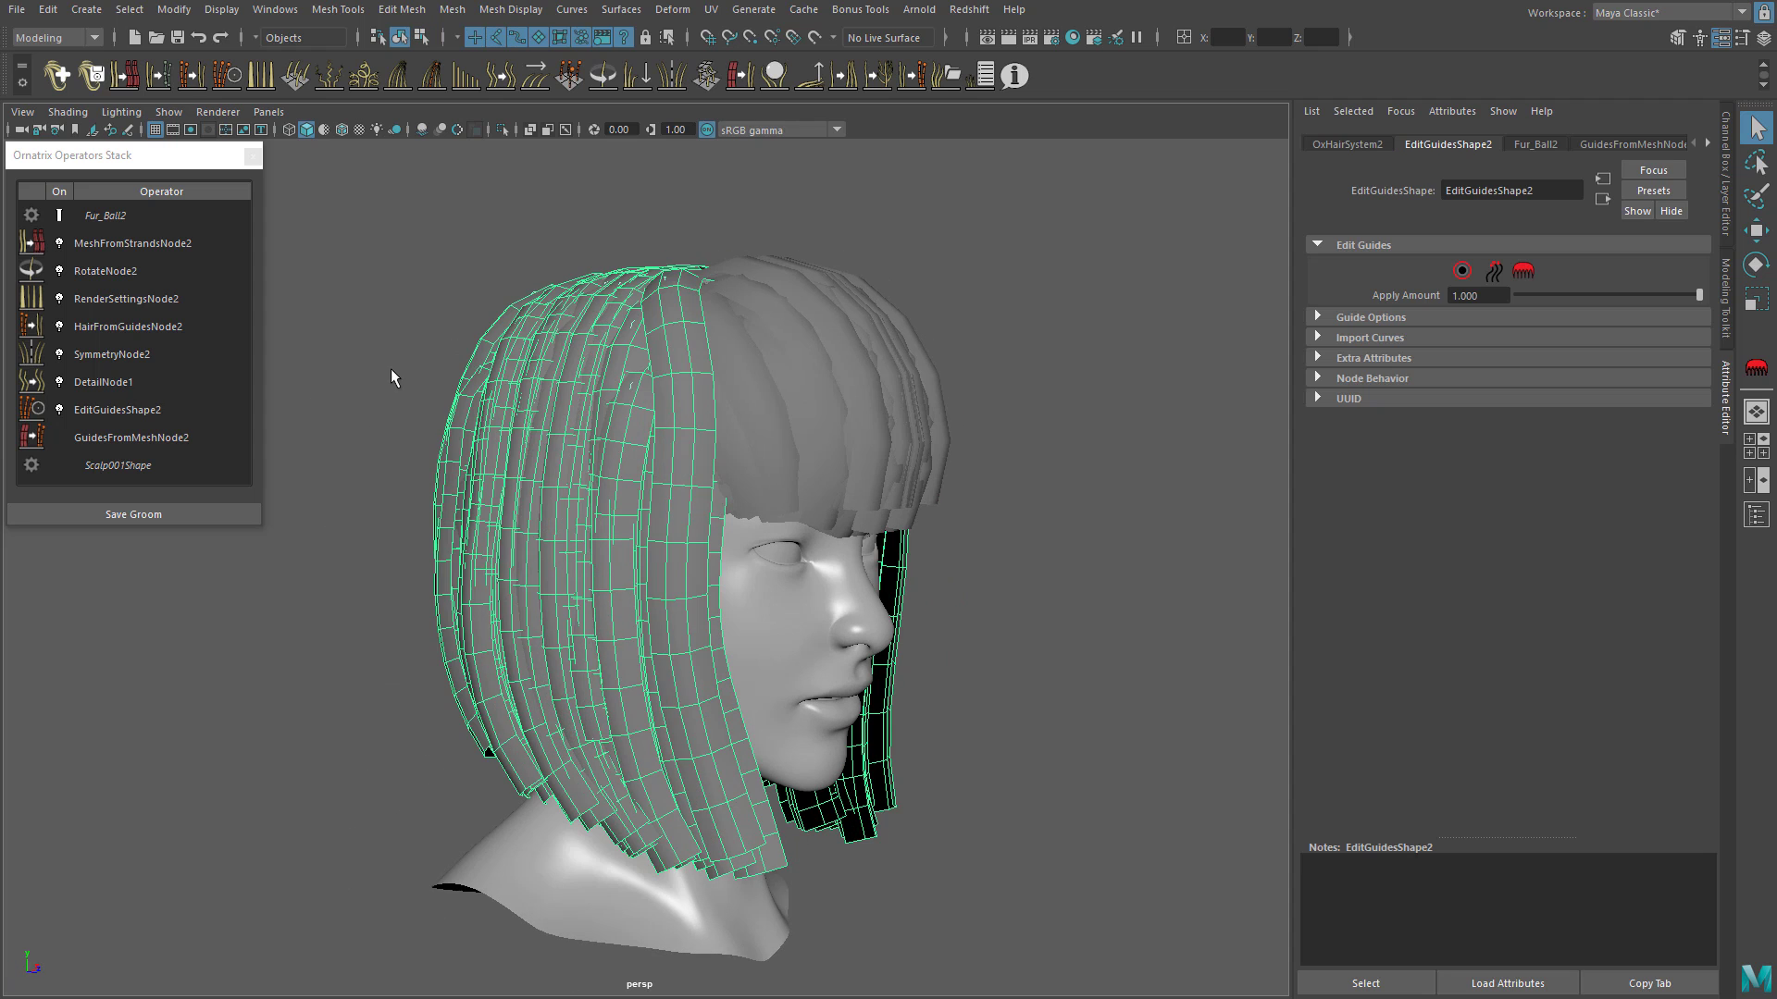
{"action": "left_click", "coordinate": [1462, 270]}
{"action": "mouse_move", "coordinate": [592, 389]}
{"action": "left_mouse_down", "text": "alt"}
{"action": "mouse_move", "coordinate": [654, 385]}
{"action": "mouse_move", "coordinate": [668, 354]}
{"action": "mouse_move", "coordinate": [829, 393]}
{"action": "mouse_move", "coordinate": [835, 378]}
{"action": "left_mouse_up", "text": "alt"}
{"action": "left_click", "coordinate": [1524, 271]}
{"action": "left_click", "coordinate": [1368, 516]}
{"action": "mouse_move", "coordinate": [1064, 407]}
{"action": "left_mouse_down", "text": "alt"}
{"action": "mouse_move", "coordinate": [658, 413]}
{"action": "mouse_move", "coordinate": [597, 459]}
{"action": "mouse_move", "coordinate": [682, 385]}
{"action": "mouse_move", "coordinate": [760, 464]}
{"action": "mouse_move", "coordinate": [753, 396]}
{"action": "mouse_move", "coordinate": [519, 401]}
{"action": "mouse_move", "coordinate": [741, 356]}
{"action": "mouse_move", "coordinate": [745, 337]}
{"action": "mouse_move", "coordinate": [674, 413]}
{"action": "mouse_move", "coordinate": [652, 344]}
{"action": "mouse_move", "coordinate": [780, 317]}
{"action": "mouse_move", "coordinate": [519, 364]}
{"action": "mouse_move", "coordinate": [844, 357]}
{"action": "left_mouse_up", "text": "alt"}
{"action": "key", "text": "q"}
{"action": "left_click", "coordinate": [1523, 270]}
{"action": "left_click_drag", "start_coordinate": [555, 375], "coordinate": [580, 350], "text": "alt"}
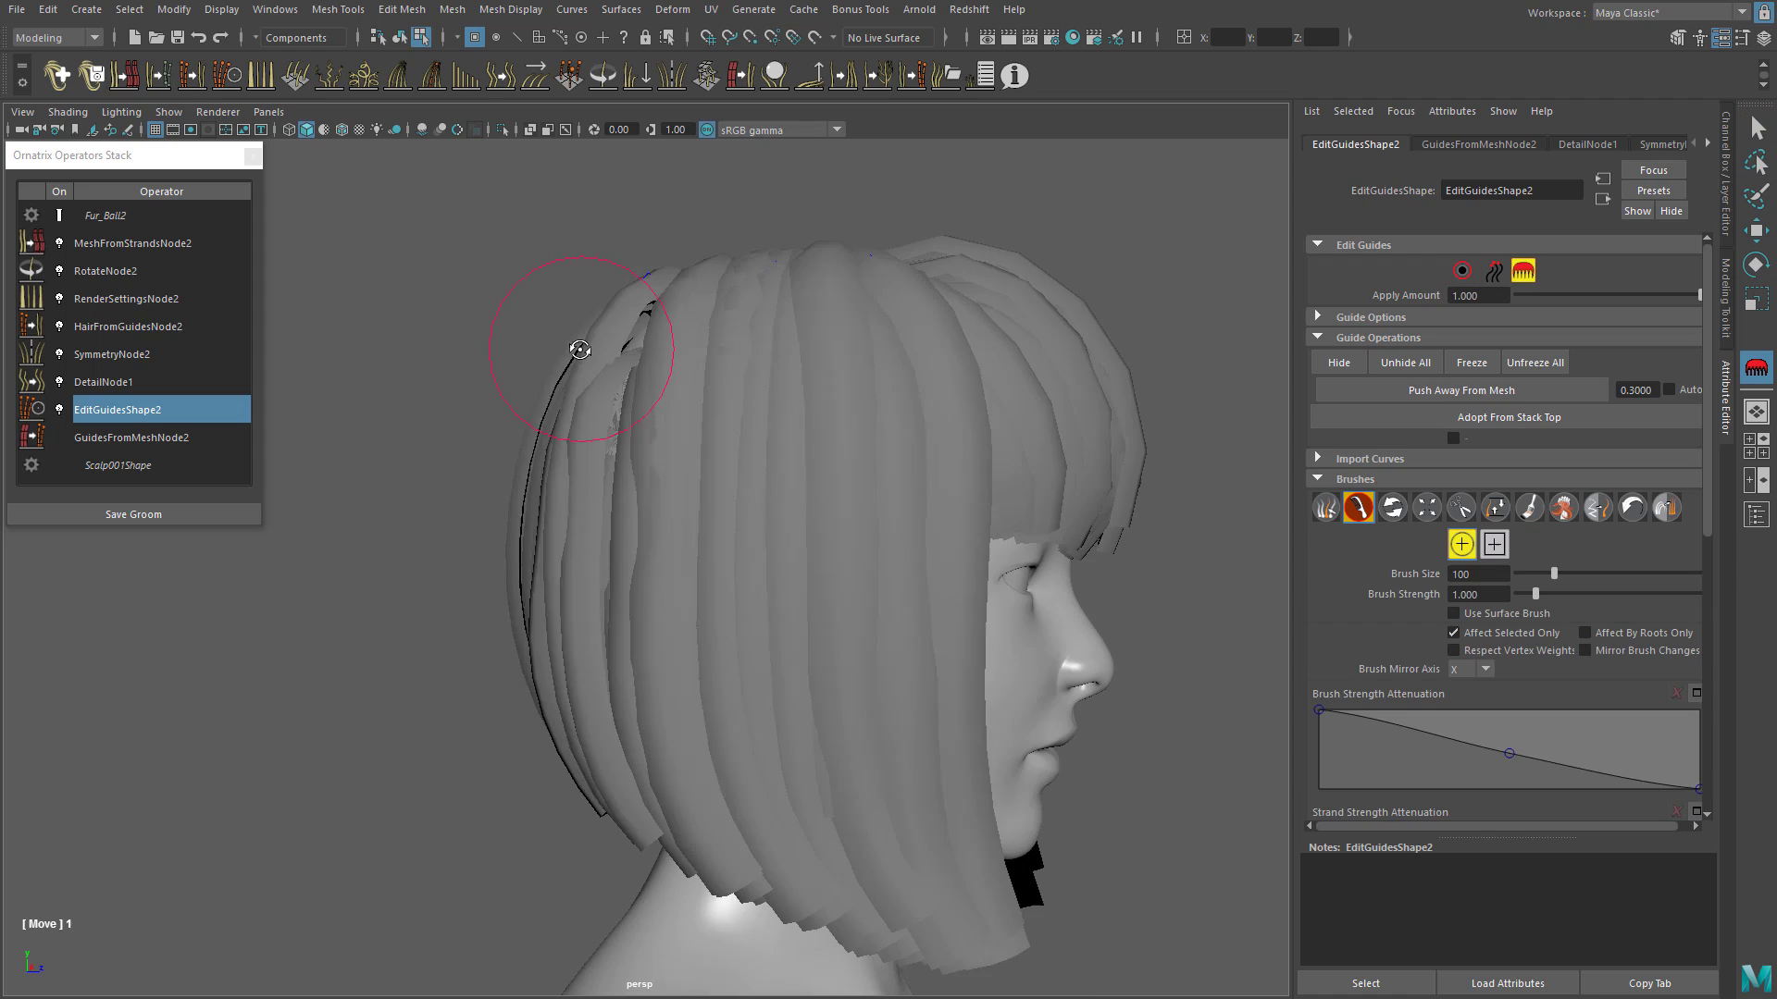
Step: Select further guides on the upper back of the head and comb them across the scalp gaps with the Move brush
{"action": "left_click_drag", "start_coordinate": [550, 569], "coordinate": [767, 446], "text": "alt"}
{"action": "left_click", "coordinate": [1463, 271]}
{"action": "left_click", "coordinate": [1523, 271]}
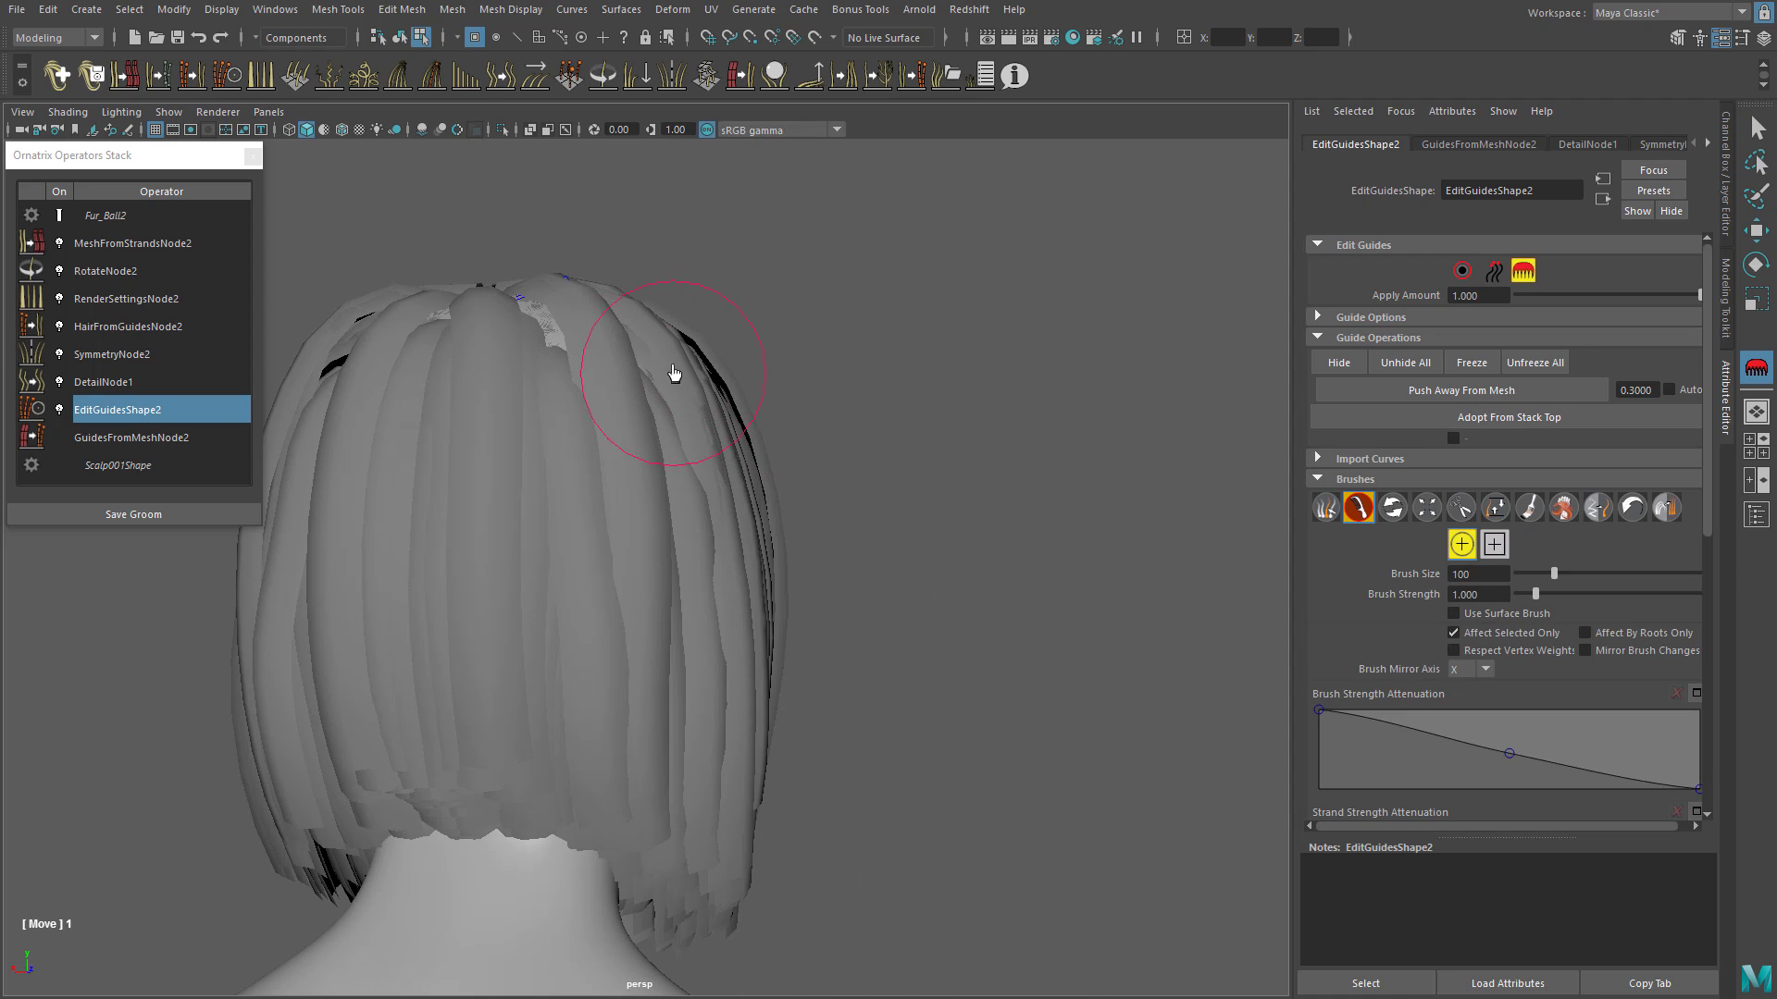
{"action": "mouse_move", "coordinate": [675, 376]}
{"action": "left_mouse_down", "text": "alt"}
{"action": "mouse_move", "coordinate": [718, 421]}
{"action": "mouse_move", "coordinate": [832, 416]}
{"action": "left_mouse_up", "text": "alt"}
{"action": "left_click", "coordinate": [1464, 271]}
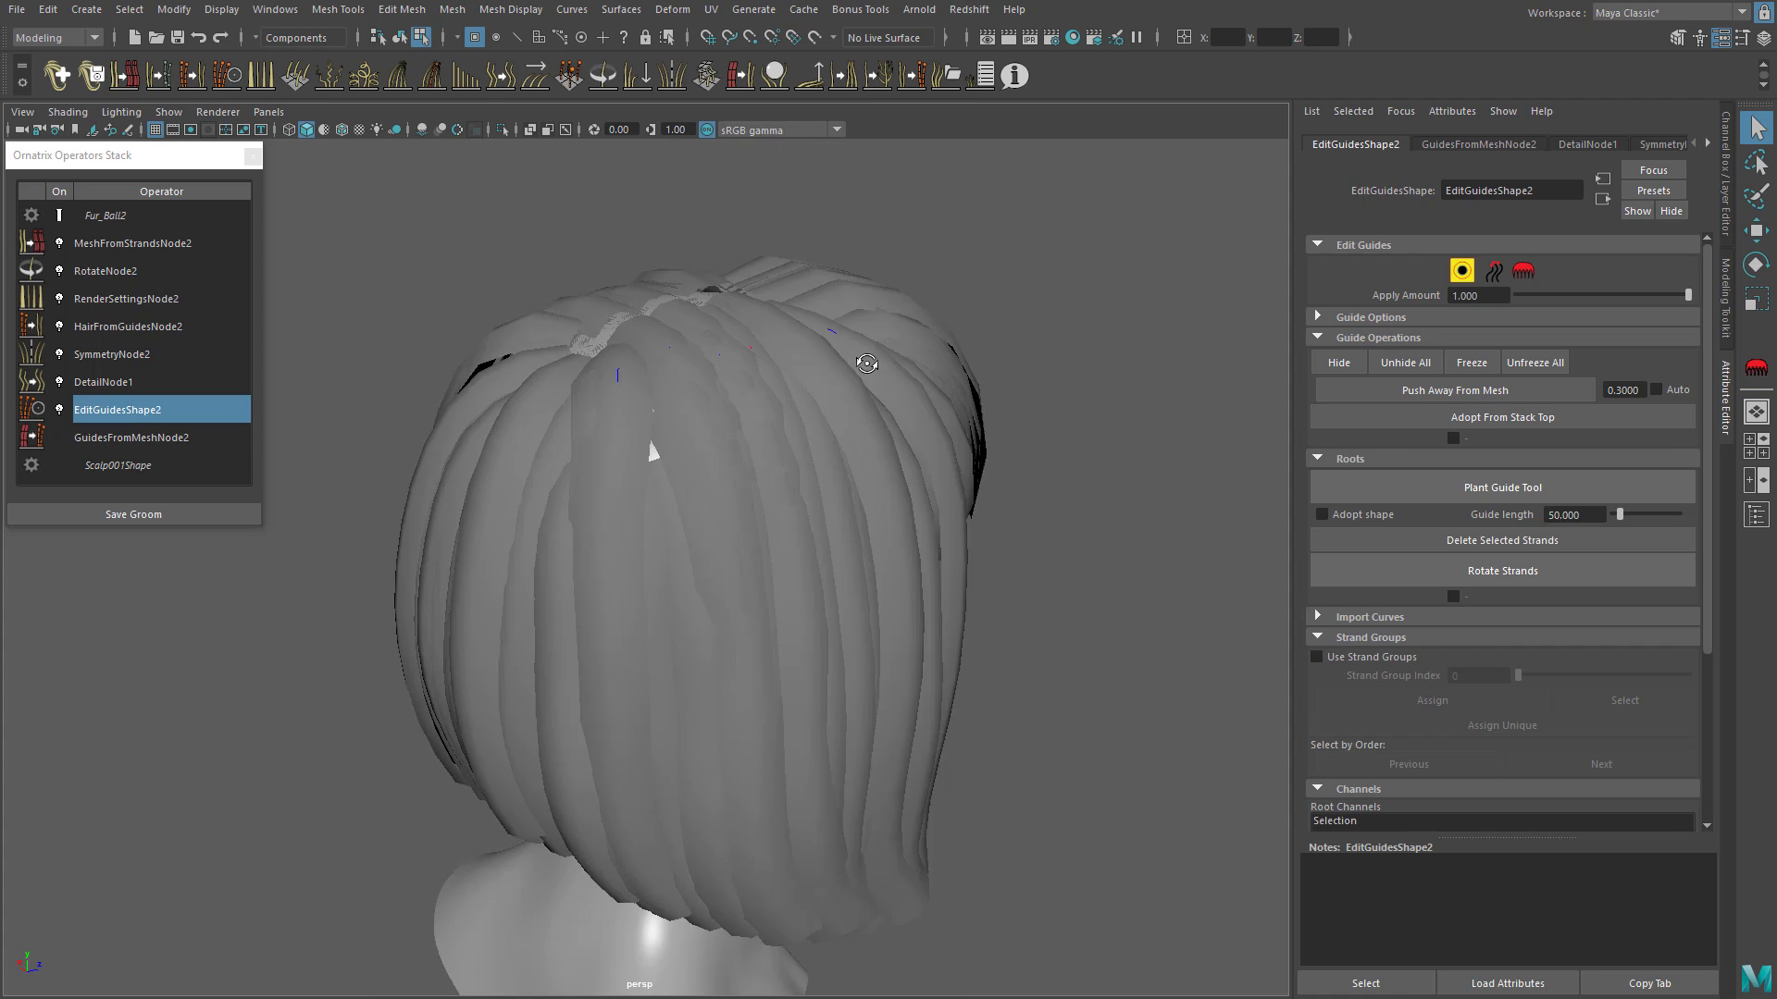
{"action": "left_click", "coordinate": [865, 361]}
{"action": "left_click", "coordinate": [1523, 271]}
{"action": "mouse_move", "coordinate": [679, 381]}
{"action": "left_mouse_down", "text": "alt"}
{"action": "mouse_move", "coordinate": [682, 290]}
{"action": "mouse_move", "coordinate": [696, 375]}
{"action": "mouse_move", "coordinate": [723, 369]}
{"action": "left_mouse_up", "text": "alt"}
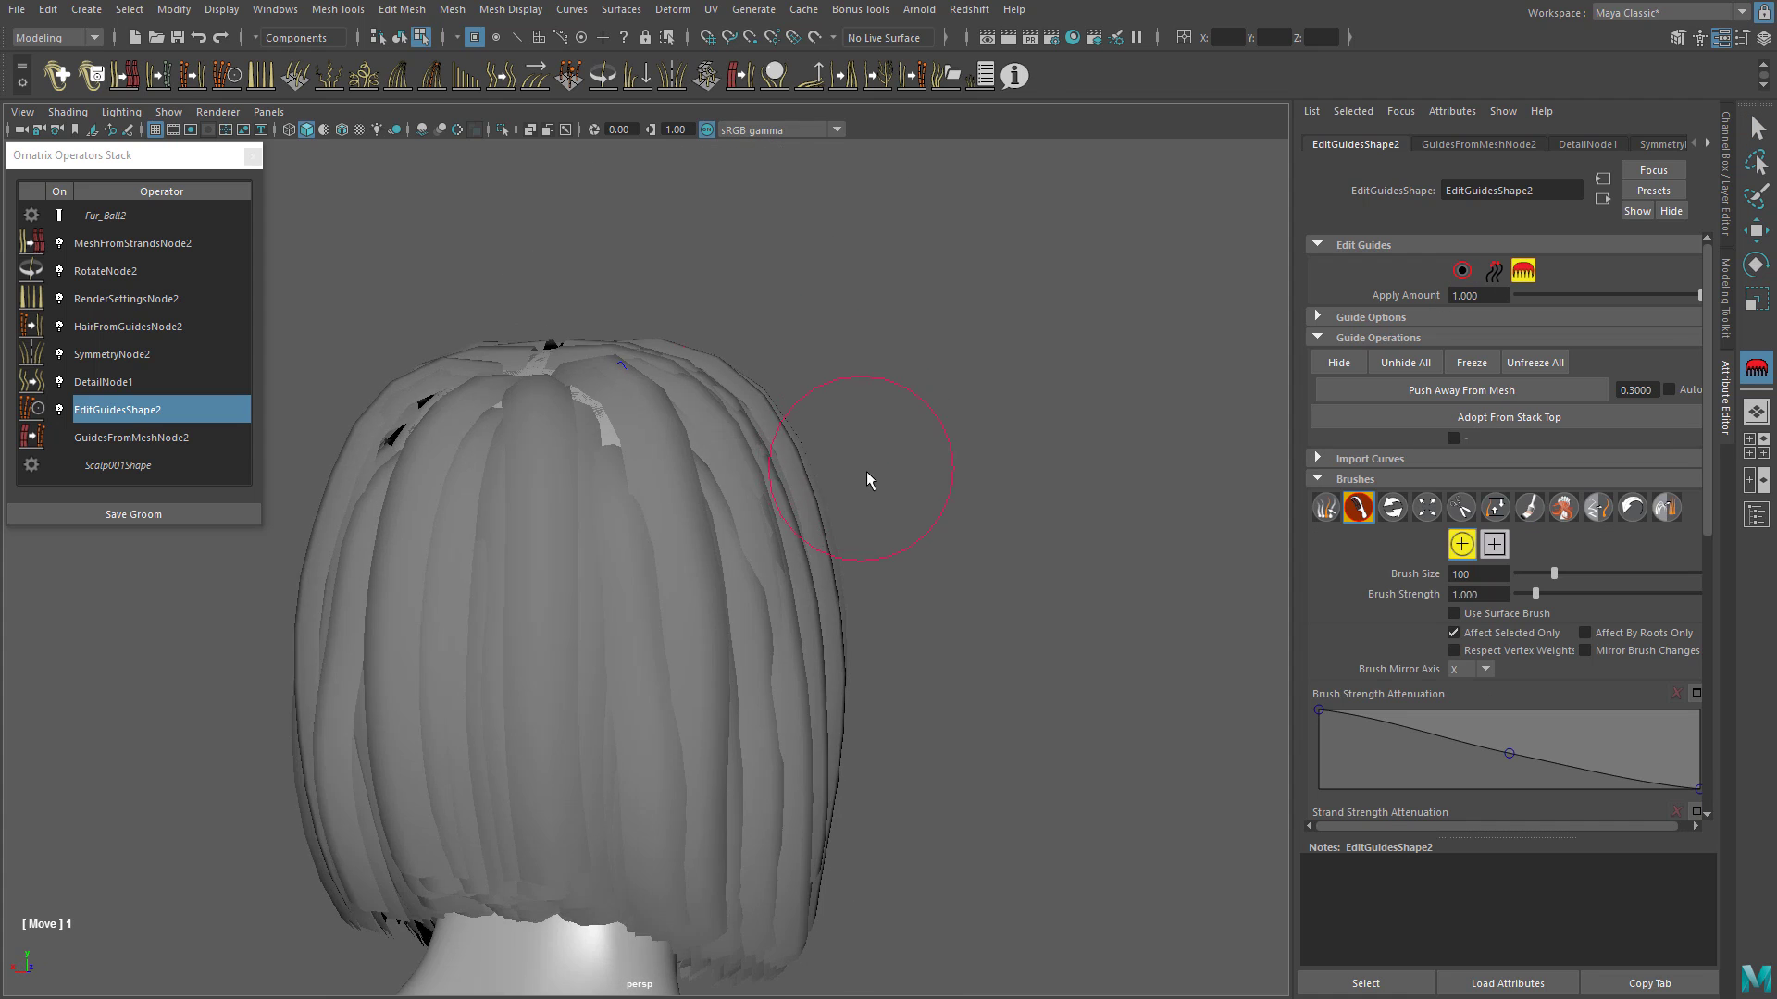
Step: Select the guide roots around the back of the crown and reshape their strands against the neighbouring ones
{"action": "mouse_move", "coordinate": [867, 473]}
{"action": "left_mouse_down", "text": "alt"}
{"action": "mouse_move", "coordinate": [781, 487]}
{"action": "mouse_move", "coordinate": [622, 376]}
{"action": "mouse_move", "coordinate": [757, 428]}
{"action": "mouse_move", "coordinate": [536, 436]}
{"action": "mouse_move", "coordinate": [496, 516]}
{"action": "left_mouse_up", "text": "alt"}
{"action": "key", "text": "q"}
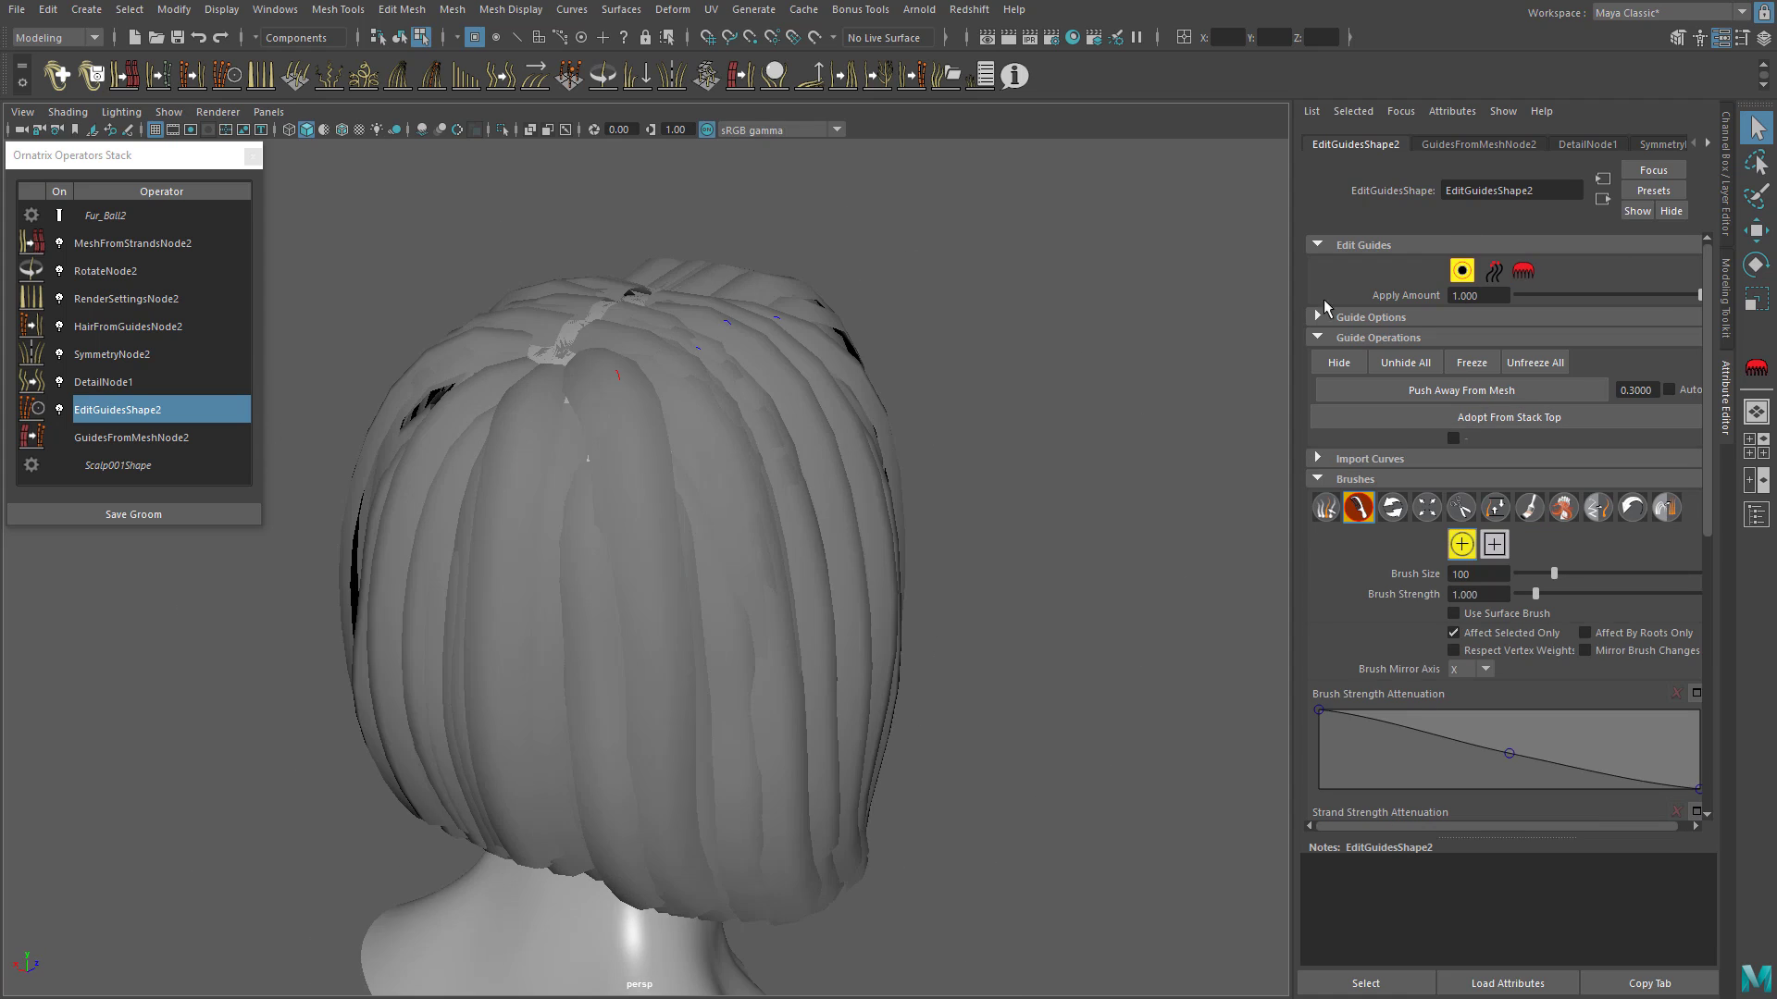
{"action": "mouse_move", "coordinate": [592, 444]}
{"action": "left_mouse_down", "text": "alt"}
{"action": "mouse_move", "coordinate": [706, 448]}
{"action": "mouse_move", "coordinate": [420, 457]}
{"action": "mouse_move", "coordinate": [670, 464]}
{"action": "mouse_move", "coordinate": [624, 401]}
{"action": "mouse_move", "coordinate": [633, 461]}
{"action": "left_mouse_up", "text": "alt"}
{"action": "left_click", "coordinate": [1524, 271]}
{"action": "left_click_drag", "start_coordinate": [1018, 314], "coordinate": [644, 325], "text": "alt"}
{"action": "mouse_move", "coordinate": [518, 368]}
{"action": "left_mouse_down", "text": "alt"}
{"action": "mouse_move", "coordinate": [575, 376]}
{"action": "mouse_move", "coordinate": [717, 339]}
{"action": "mouse_move", "coordinate": [586, 357]}
{"action": "mouse_move", "coordinate": [562, 430]}
{"action": "mouse_move", "coordinate": [714, 349]}
{"action": "mouse_move", "coordinate": [668, 438]}
{"action": "mouse_move", "coordinate": [565, 388]}
{"action": "left_mouse_up", "text": "alt"}
Step: Plant a new guide on the upper side of the crown with the Plant Guide Tool
{"action": "left_click", "coordinate": [1462, 271]}
{"action": "left_click", "coordinate": [1501, 488]}
{"action": "left_click_drag", "start_coordinate": [593, 287], "coordinate": [518, 296], "text": "alt"}
{"action": "left_click", "coordinate": [648, 343]}
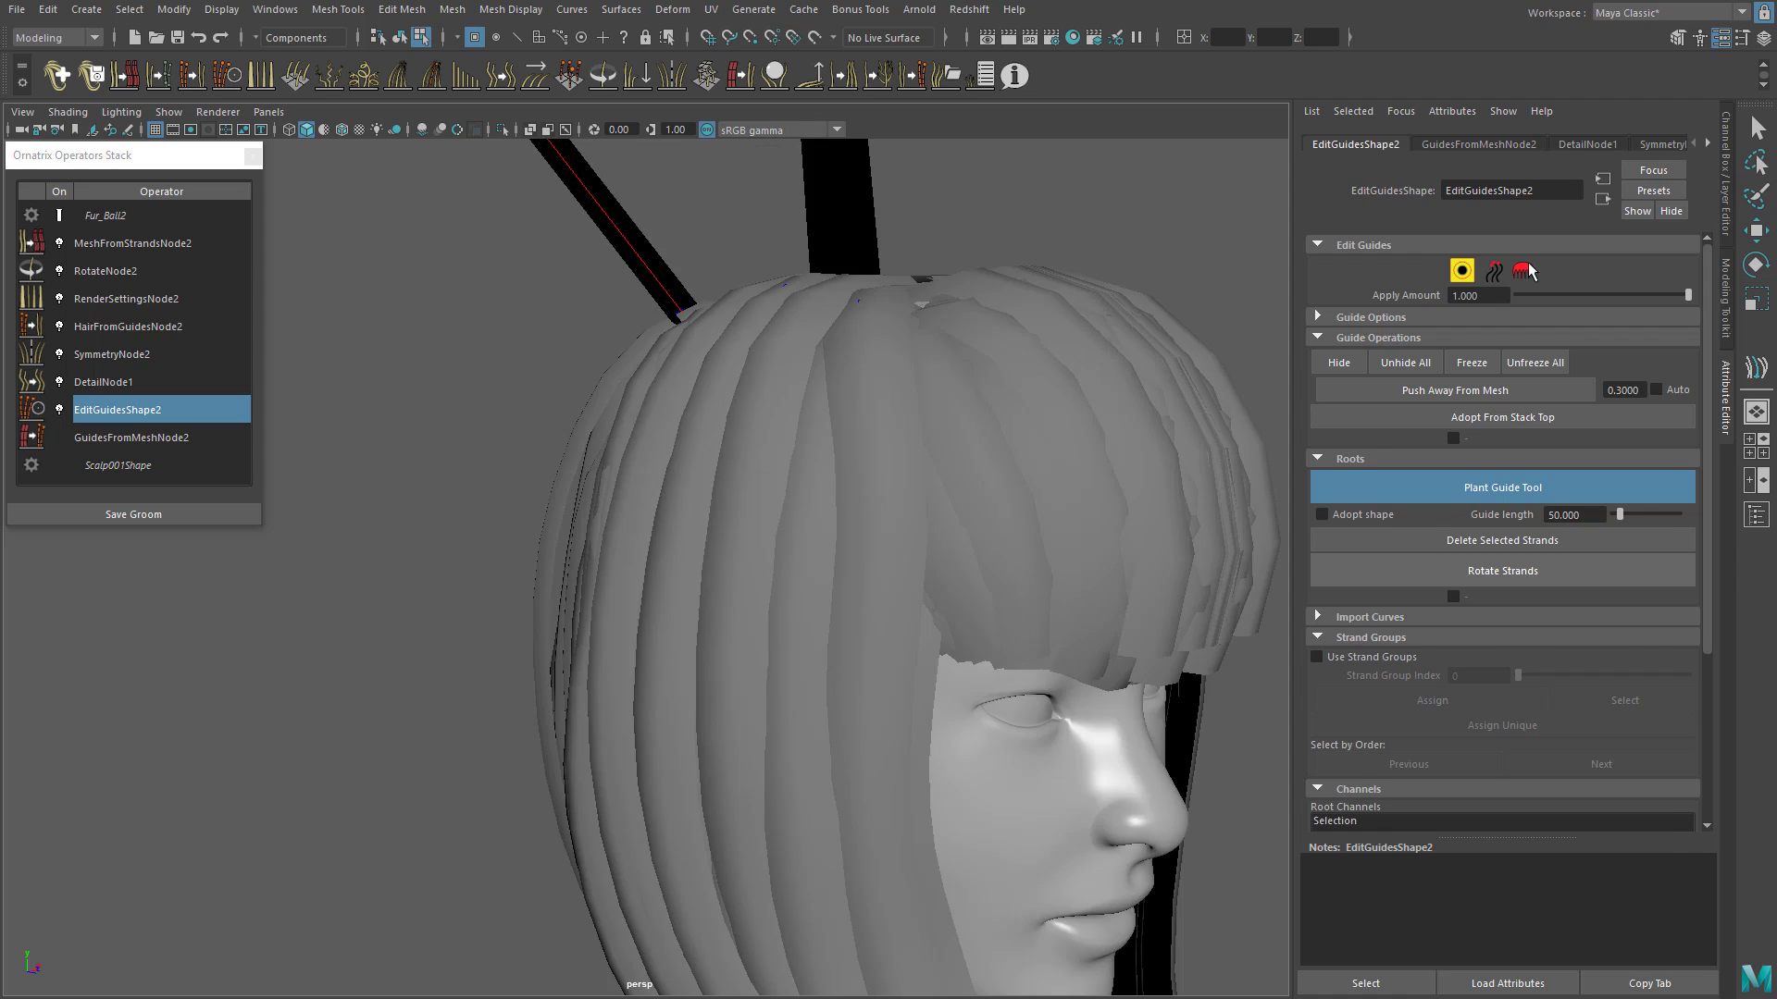
Step: Comb the newly planted crown guide outward and down with the Move brush and turn off the side hair's symmetry
{"action": "left_click", "coordinate": [1525, 271]}
{"action": "scroll", "coordinate": [617, 455], "scroll_direction": "down", "scroll_amount": 5}
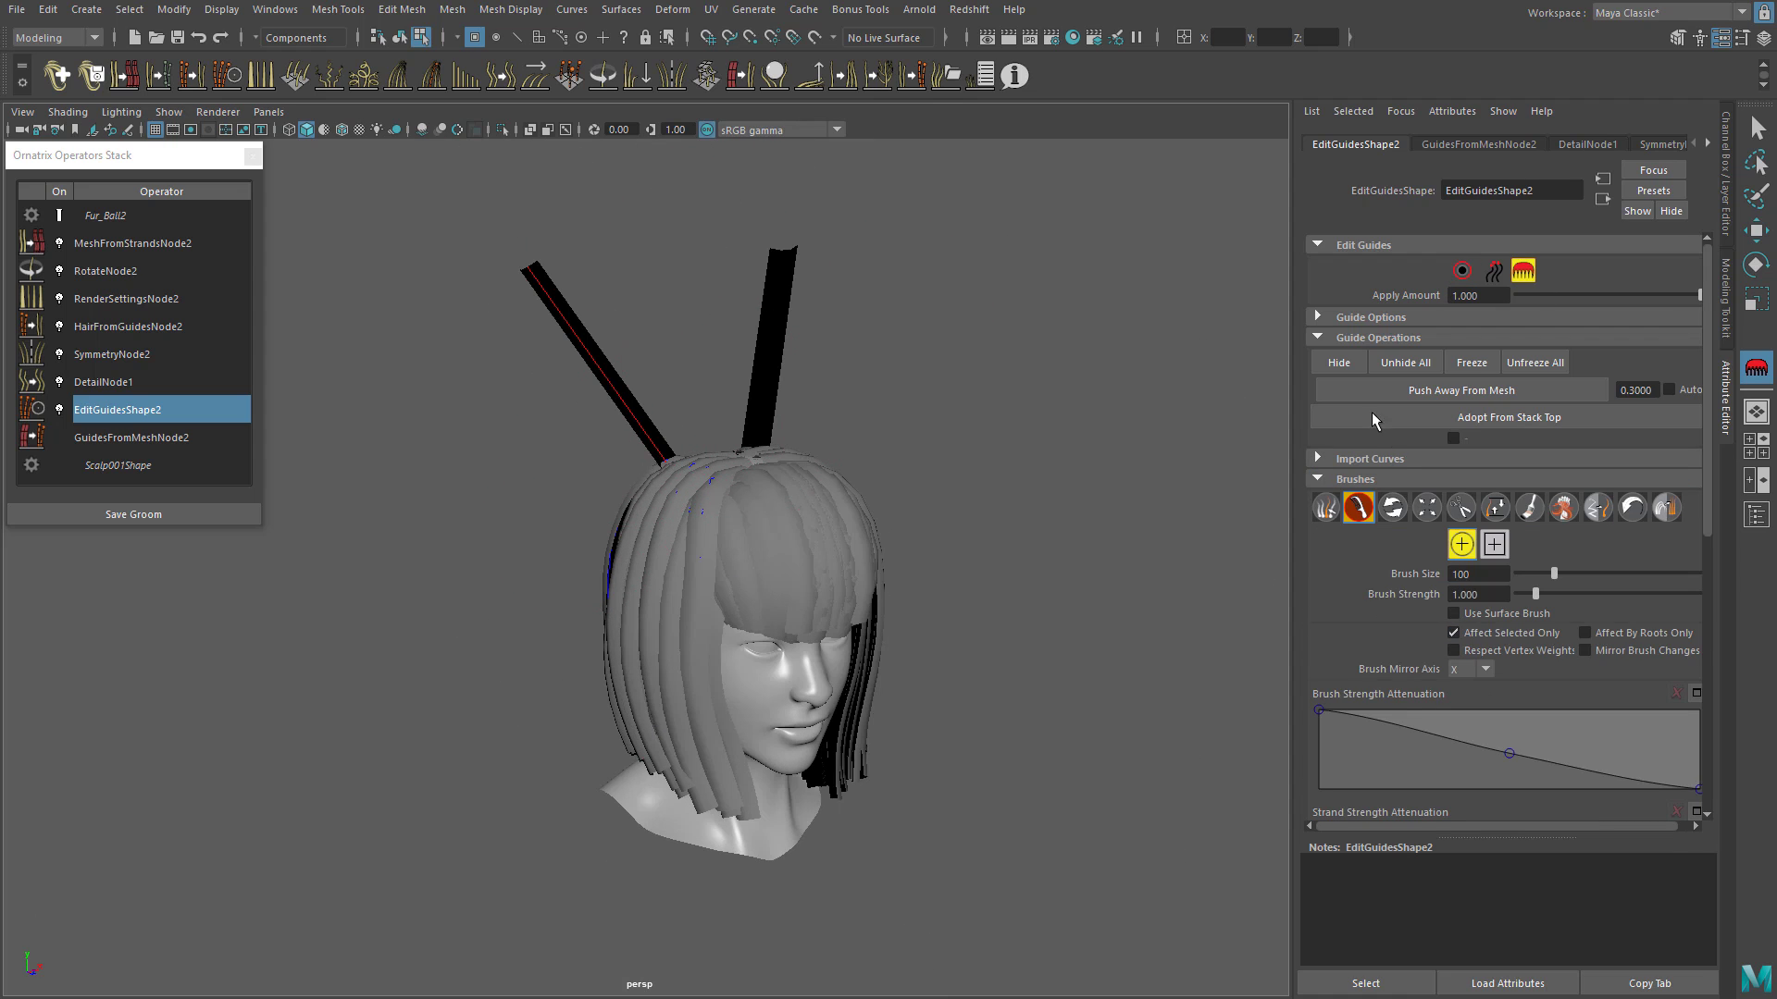
{"action": "key", "text": "q"}
{"action": "left_click_drag", "start_coordinate": [516, 377], "coordinate": [515, 378]}
{"action": "left_click", "coordinate": [1524, 271]}
{"action": "left_click", "coordinate": [1453, 630]}
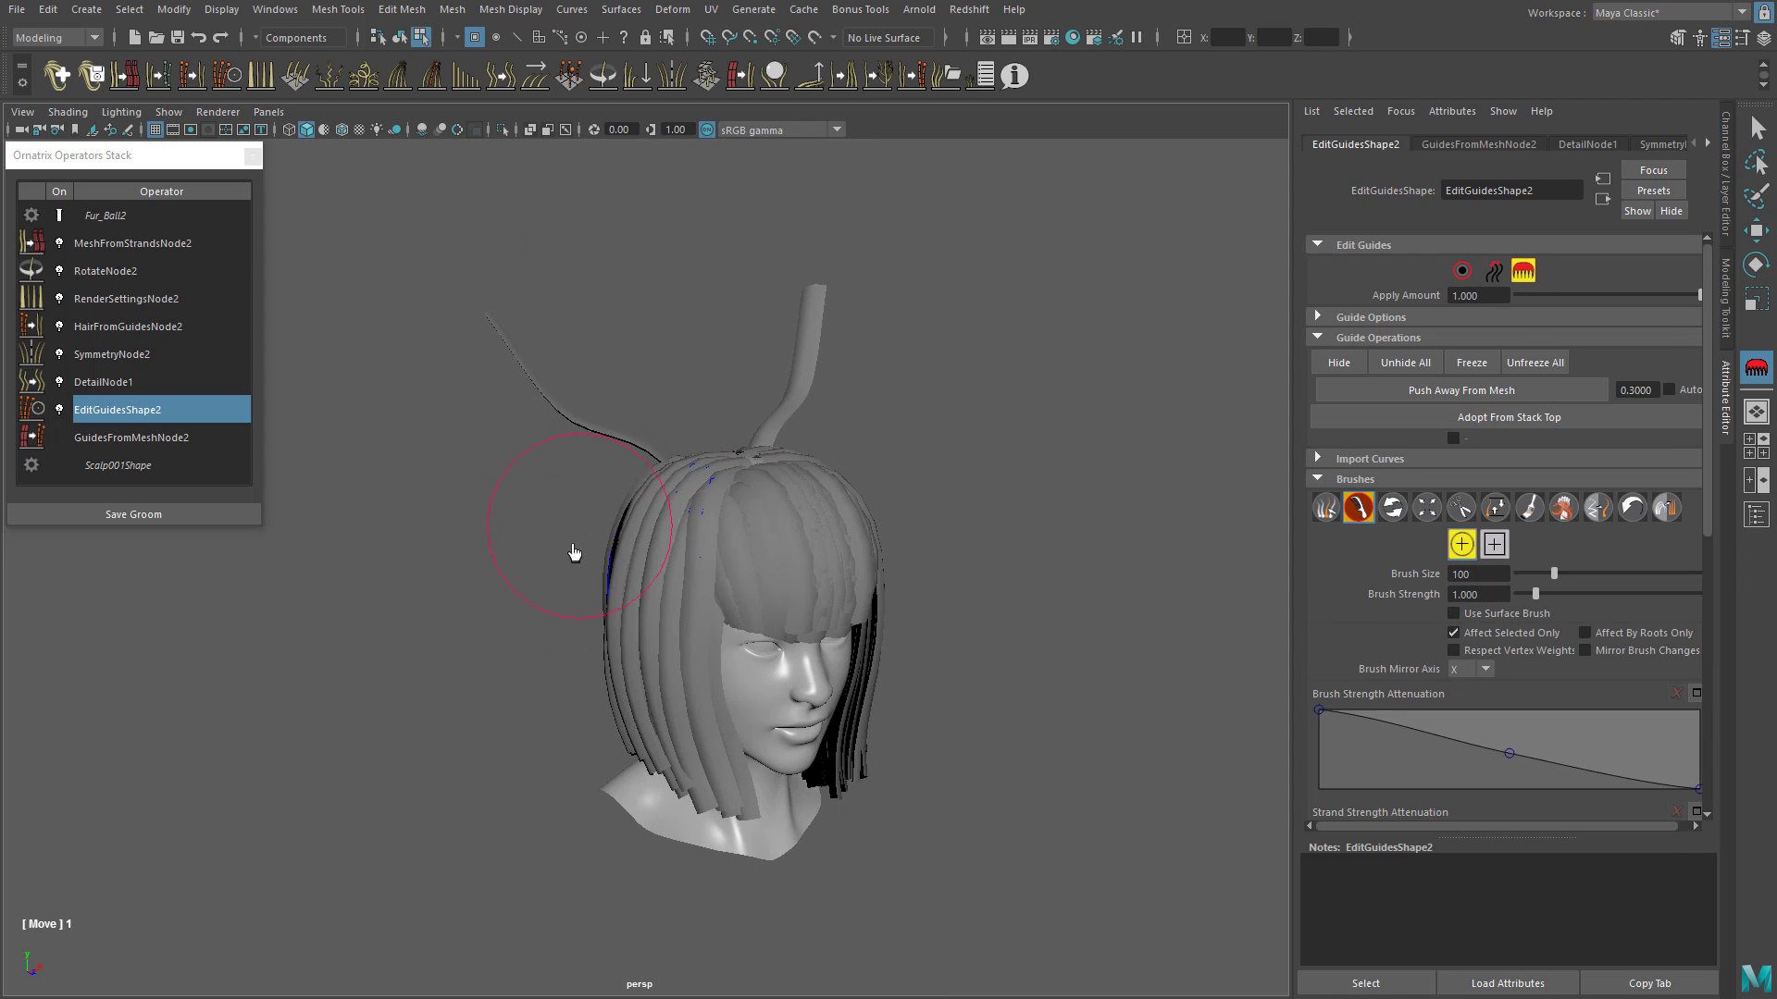
{"action": "left_click_drag", "start_coordinate": [574, 553], "coordinate": [81, 378], "text": "alt"}
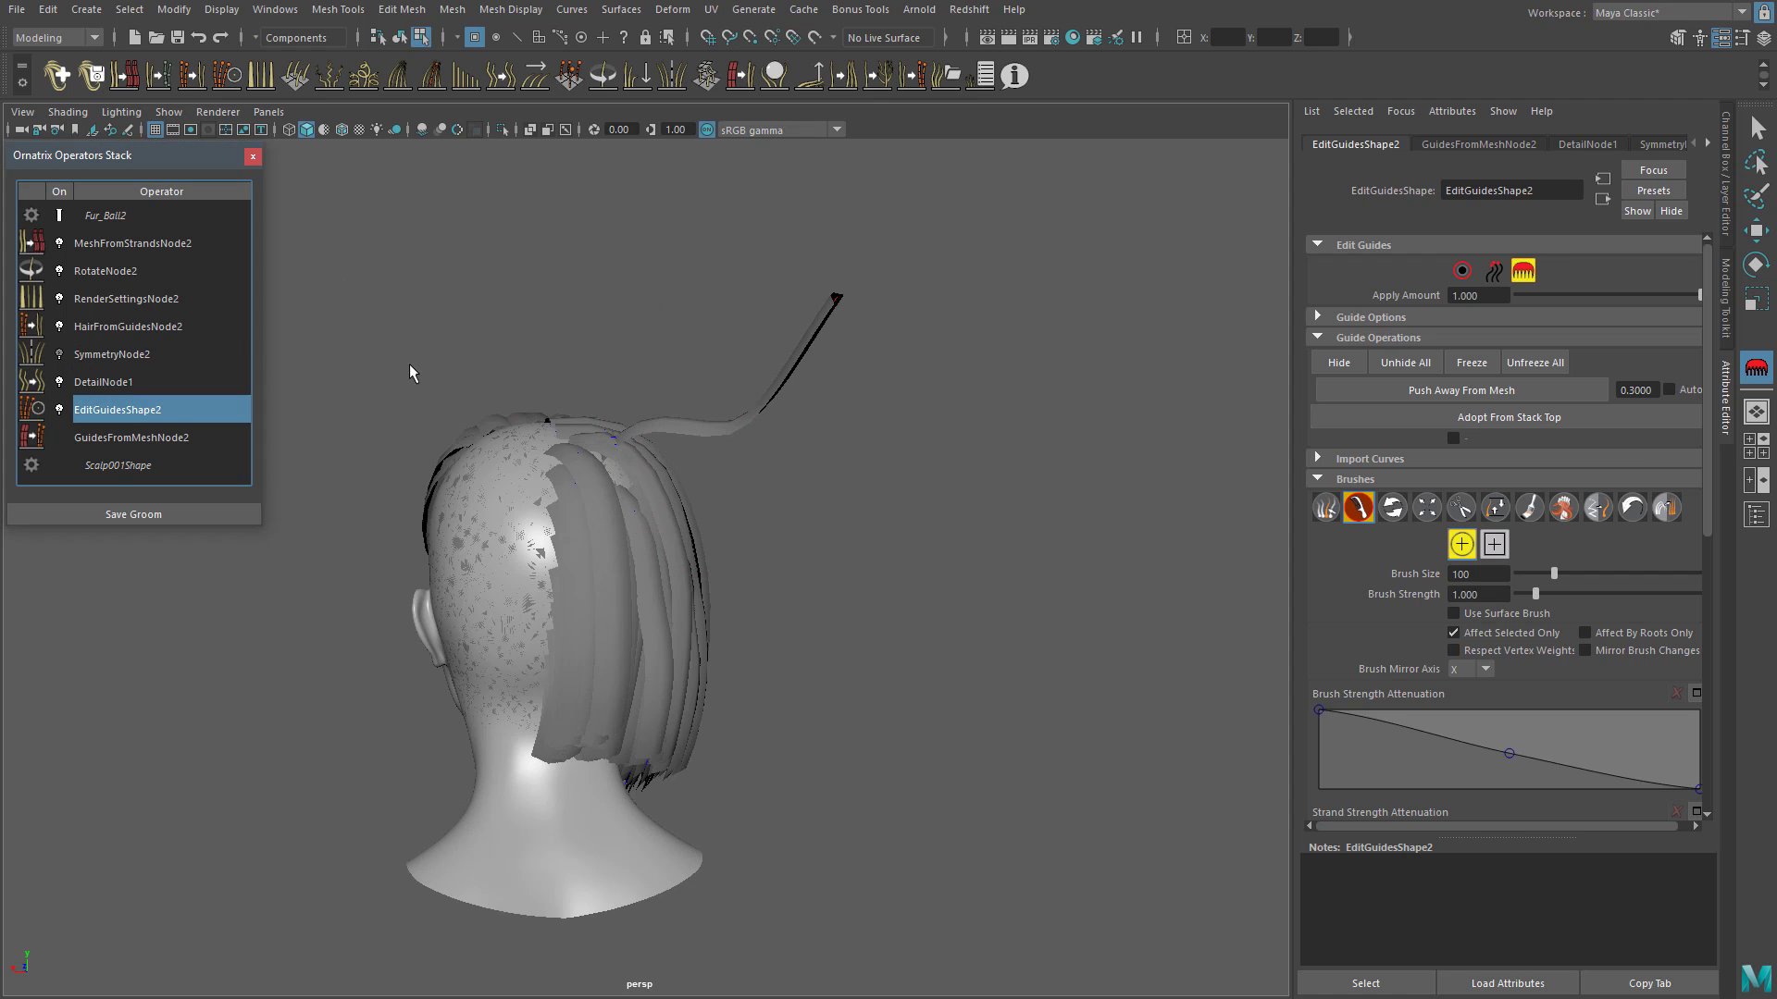
Step: Check the new guide with symmetry and Ground Mirrored Strands, comb its end closer to the head and switch symmetry off again
{"action": "left_click", "coordinate": [58, 357]}
{"action": "left_click", "coordinate": [90, 357]}
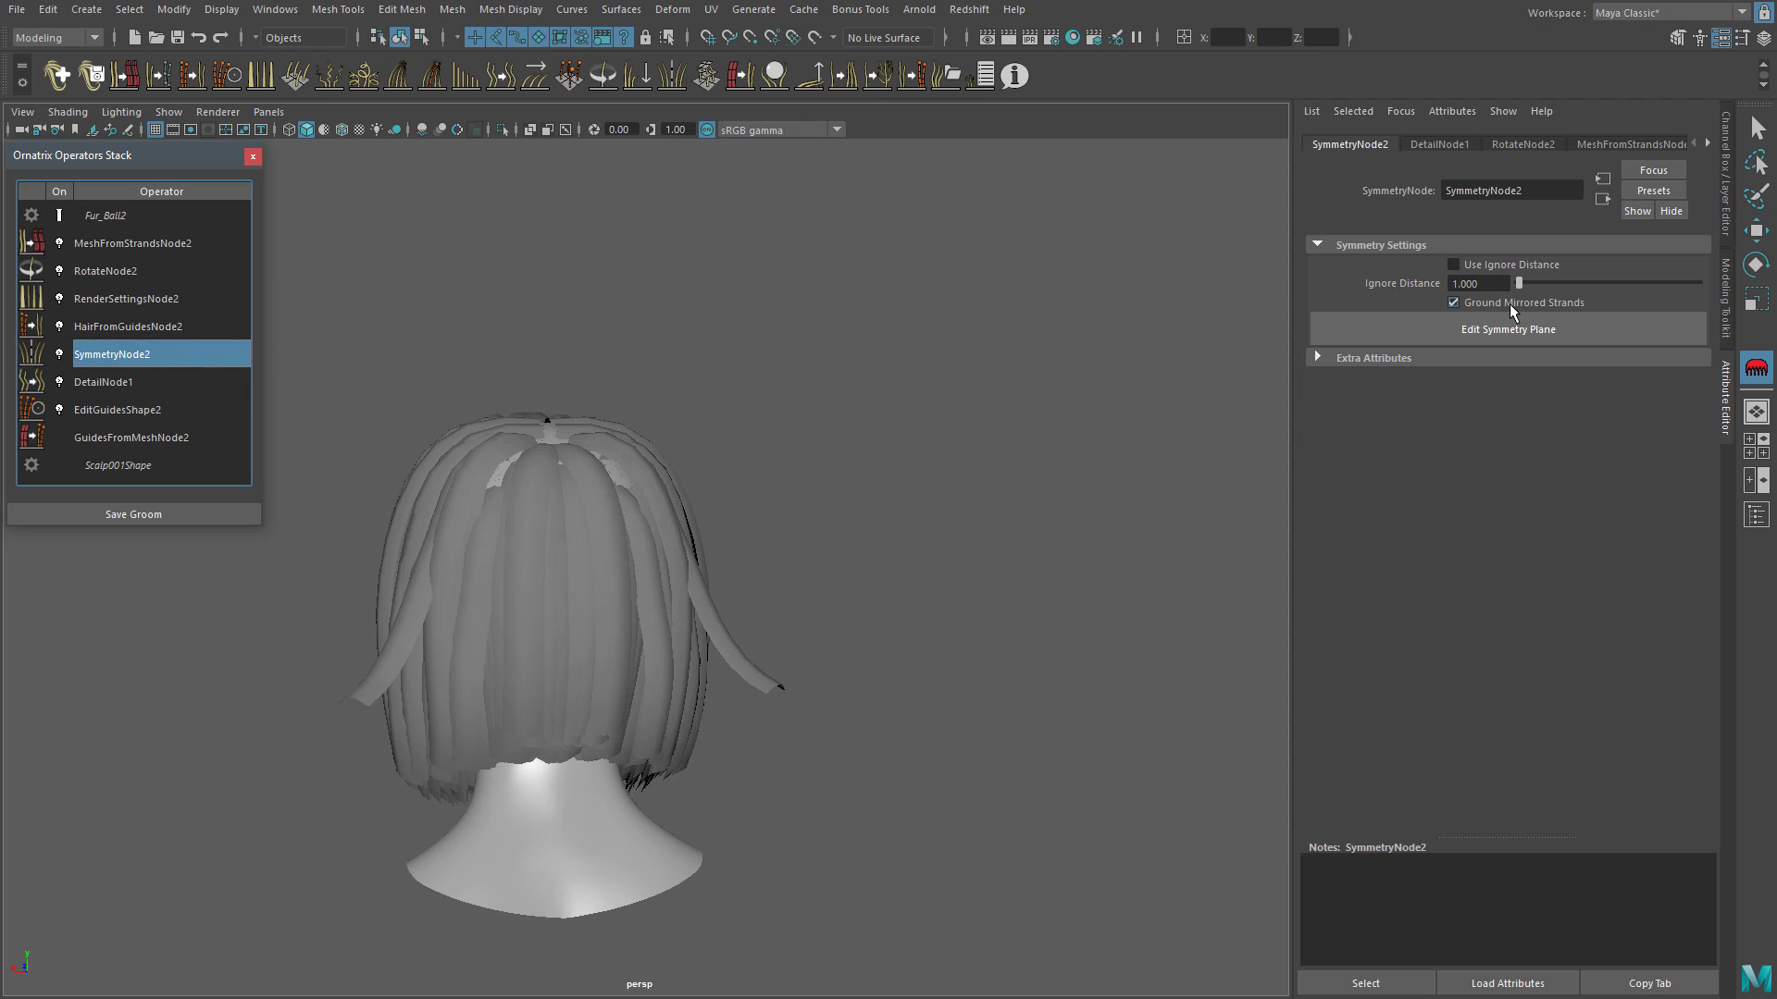
{"action": "left_click", "coordinate": [1509, 305]}
{"action": "left_click", "coordinate": [113, 410]}
{"action": "left_click", "coordinate": [1523, 270]}
{"action": "left_click_drag", "start_coordinate": [777, 680], "coordinate": [740, 699]}
{"action": "left_click", "coordinate": [90, 356]}
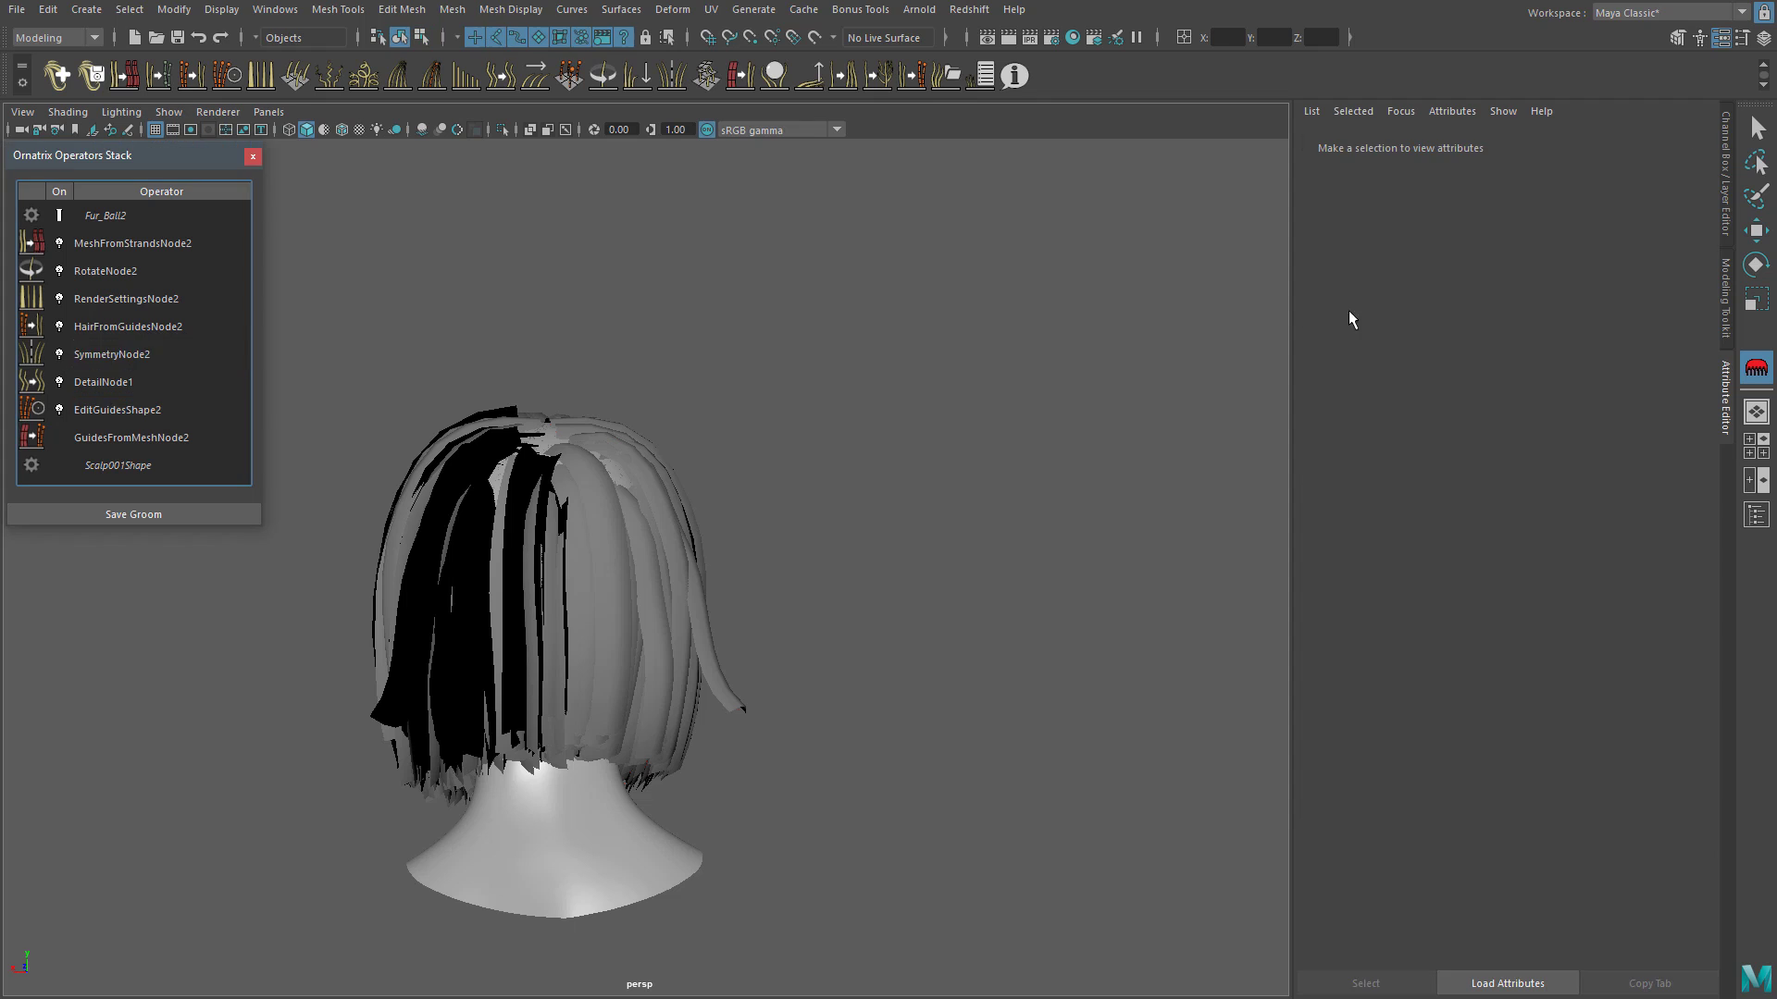
{"action": "left_click", "coordinate": [60, 355]}
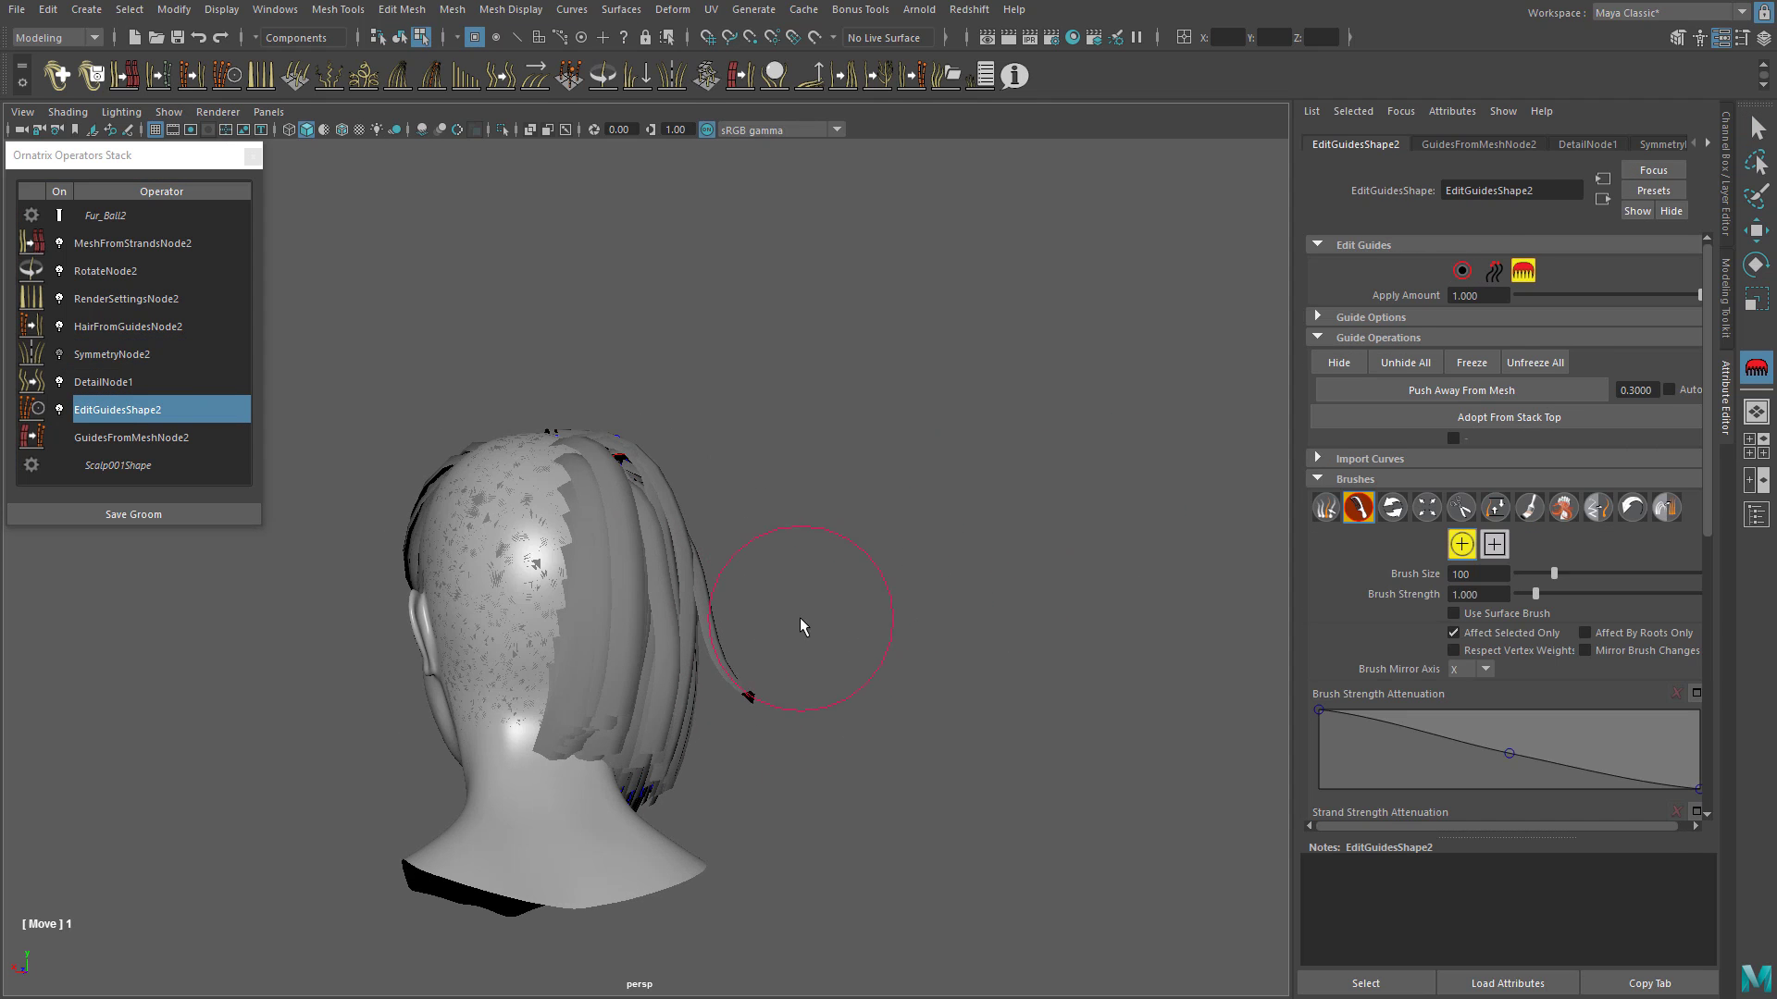
Step: Plant another guide near the parting at the back of the head and comb it down over the scalp gap
{"action": "mouse_move", "coordinate": [800, 618]}
{"action": "left_mouse_down", "text": "alt"}
{"action": "mouse_move", "coordinate": [602, 740]}
{"action": "mouse_move", "coordinate": [648, 530]}
{"action": "mouse_move", "coordinate": [585, 490]}
{"action": "mouse_move", "coordinate": [546, 754]}
{"action": "mouse_move", "coordinate": [807, 525]}
{"action": "left_mouse_up", "text": "alt"}
{"action": "middle_click_drag", "start_coordinate": [808, 524], "coordinate": [912, 463], "text": "alt"}
{"action": "left_click", "coordinate": [1461, 271]}
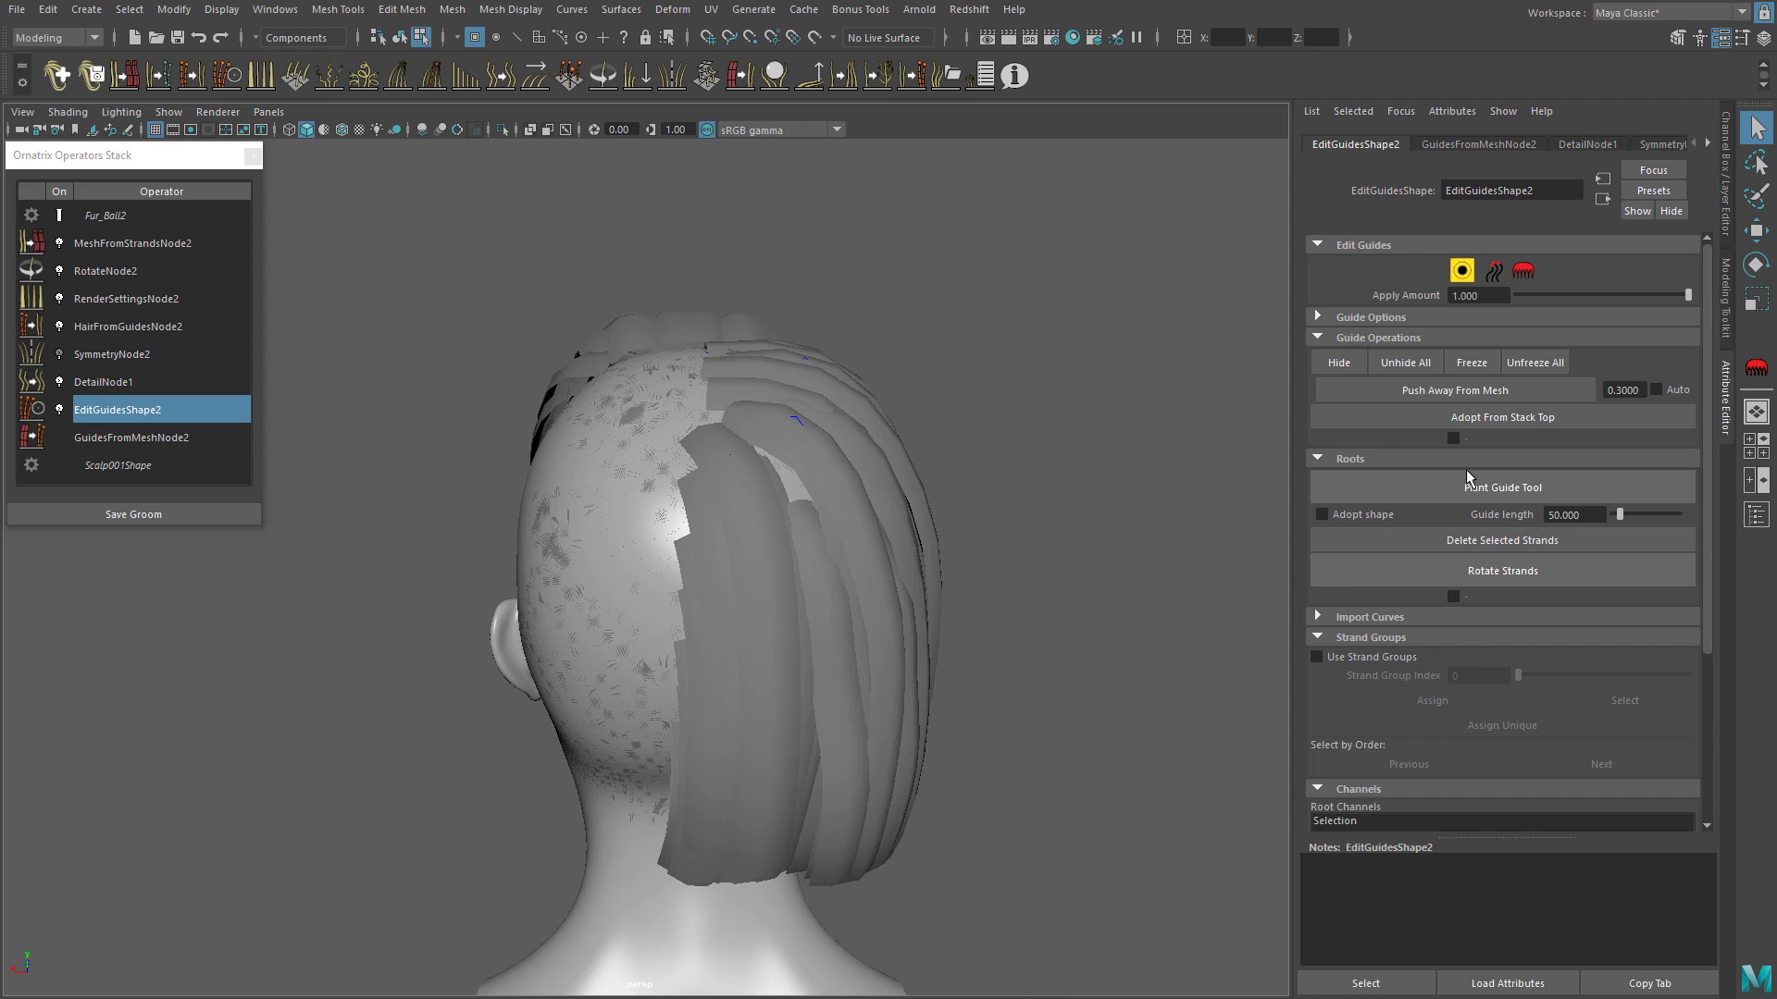
{"action": "left_click", "coordinate": [1469, 483]}
{"action": "left_click", "coordinate": [758, 440]}
{"action": "left_click_drag", "start_coordinate": [758, 441], "coordinate": [732, 444], "text": "alt"}
{"action": "left_click", "coordinate": [1470, 485]}
{"action": "mouse_move", "coordinate": [796, 389]}
{"action": "left_mouse_down", "text": "alt"}
{"action": "mouse_move", "coordinate": [854, 267]}
{"action": "mouse_move", "coordinate": [737, 225]}
{"action": "mouse_move", "coordinate": [947, 448]}
{"action": "mouse_move", "coordinate": [718, 537]}
{"action": "mouse_move", "coordinate": [708, 463]}
{"action": "mouse_move", "coordinate": [916, 508]}
{"action": "mouse_move", "coordinate": [884, 708]}
{"action": "mouse_move", "coordinate": [793, 587]}
{"action": "mouse_move", "coordinate": [919, 508]}
{"action": "mouse_move", "coordinate": [738, 578]}
{"action": "mouse_move", "coordinate": [869, 440]}
{"action": "mouse_move", "coordinate": [798, 457]}
{"action": "mouse_move", "coordinate": [642, 408]}
{"action": "mouse_move", "coordinate": [468, 496]}
{"action": "mouse_move", "coordinate": [361, 442]}
{"action": "mouse_move", "coordinate": [595, 337]}
{"action": "mouse_move", "coordinate": [806, 425]}
{"action": "mouse_move", "coordinate": [885, 407]}
{"action": "mouse_move", "coordinate": [714, 441]}
{"action": "mouse_move", "coordinate": [843, 422]}
{"action": "mouse_move", "coordinate": [922, 546]}
{"action": "mouse_move", "coordinate": [837, 407]}
{"action": "left_mouse_up", "text": "alt"}
{"action": "left_click", "coordinate": [1523, 271]}
{"action": "left_click", "coordinate": [1464, 269]}
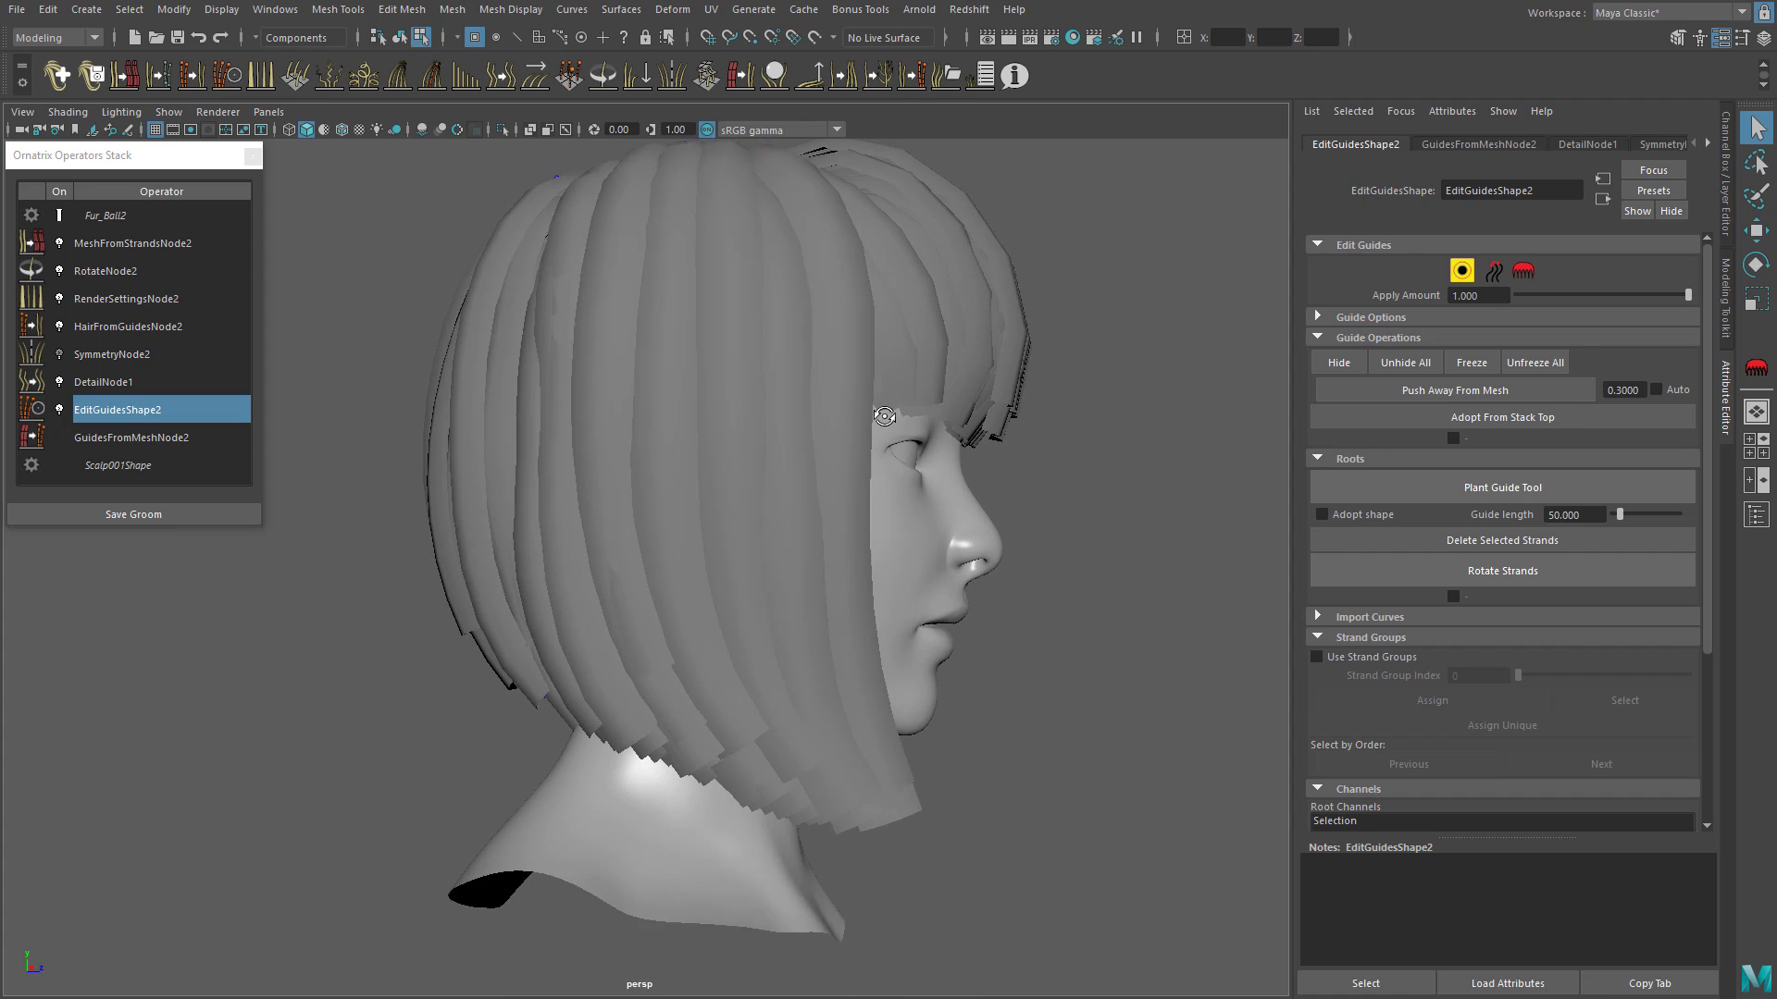
Step: Rotate the selected side strand about its root with Rotate Strands so that it lies flatter against its neighbours
{"action": "middle_click_drag", "start_coordinate": [837, 407], "coordinate": [839, 462], "text": "alt"}
{"action": "left_click", "coordinate": [1503, 570]}
{"action": "left_click_drag", "start_coordinate": [880, 392], "coordinate": [807, 445], "text": "alt"}
{"action": "left_click_drag", "start_coordinate": [767, 288], "coordinate": [812, 274]}
{"action": "left_click_drag", "start_coordinate": [838, 398], "coordinate": [814, 351], "text": "alt"}
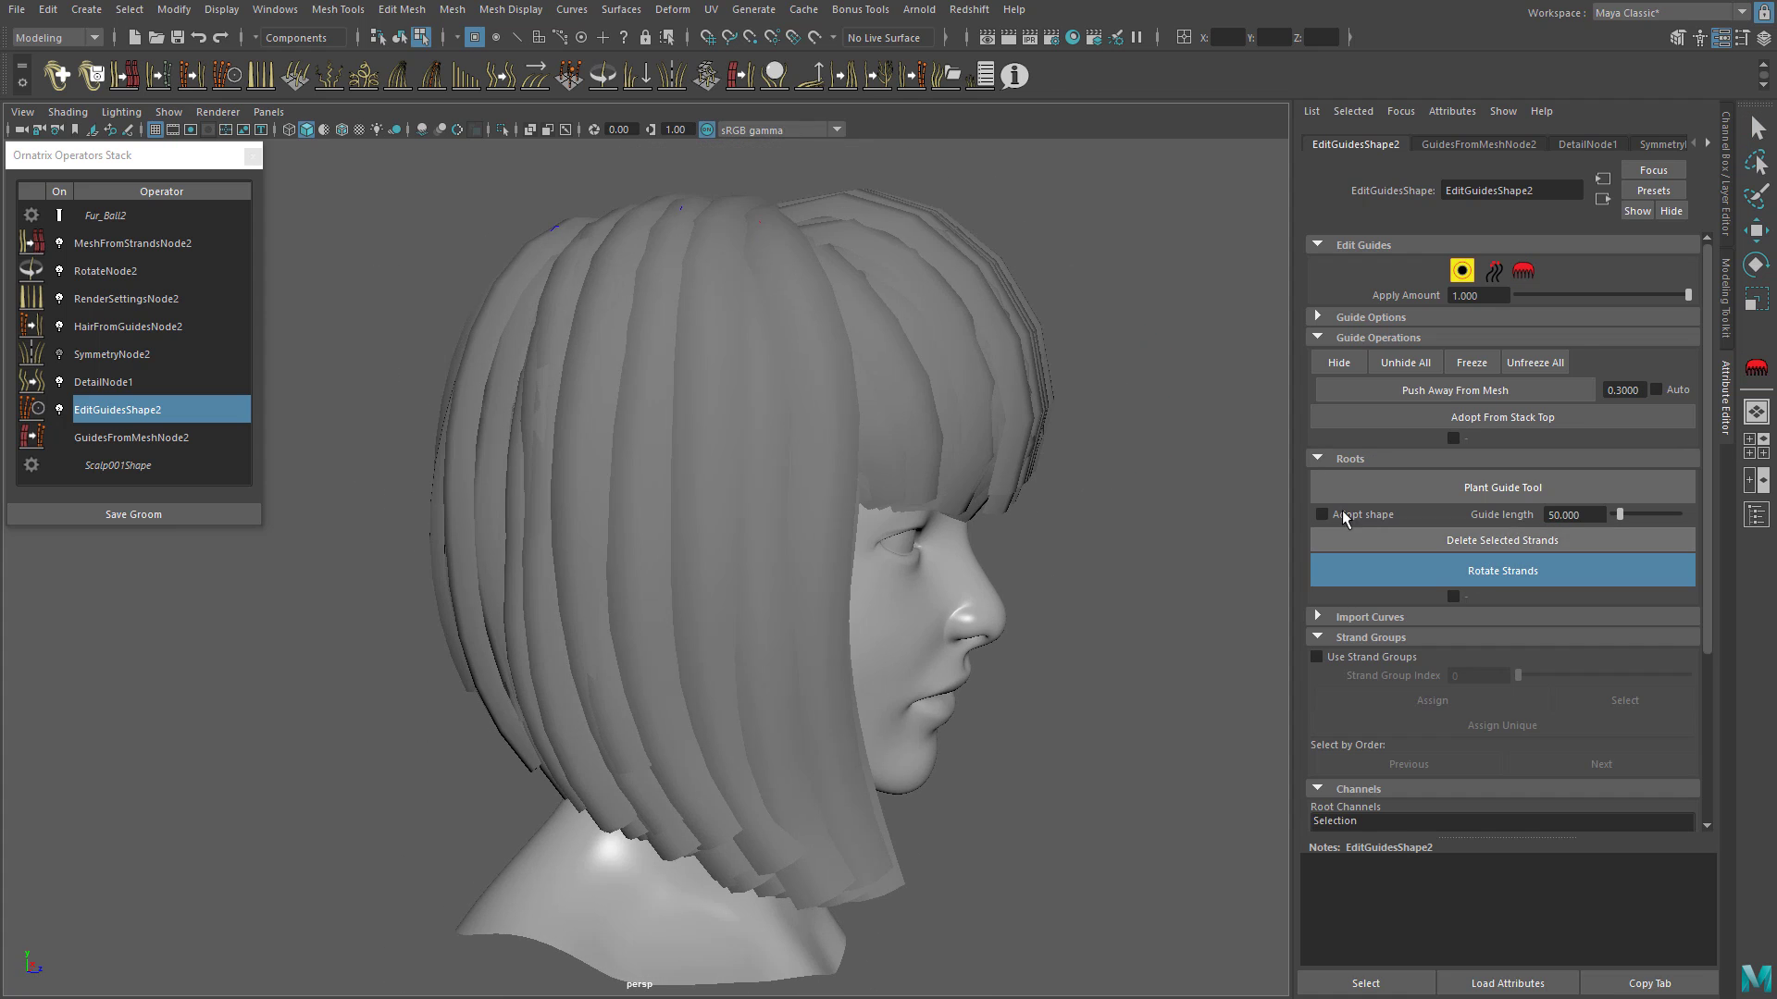
{"action": "left_click", "coordinate": [1758, 128]}
Step: Inspect the mirrored hair with symmetry enabled, switch symmetry off and return to editing the side guides from the back
{"action": "left_click_drag", "start_coordinate": [889, 416], "coordinate": [684, 435], "text": "alt"}
{"action": "scroll", "coordinate": [709, 448], "scroll_direction": "down", "scroll_amount": 3}
{"action": "left_click", "coordinate": [973, 537]}
{"action": "left_click", "coordinate": [58, 354]}
{"action": "mouse_move", "coordinate": [537, 472]}
{"action": "left_mouse_down", "text": "alt"}
{"action": "mouse_move", "coordinate": [811, 514]}
{"action": "mouse_move", "coordinate": [685, 504]}
{"action": "left_mouse_up", "text": "alt"}
{"action": "left_click", "coordinate": [59, 355]}
{"action": "left_click", "coordinate": [118, 410]}
{"action": "mouse_move", "coordinate": [731, 305]}
{"action": "left_mouse_down", "text": "alt"}
{"action": "mouse_move", "coordinate": [708, 309]}
{"action": "mouse_move", "coordinate": [888, 407]}
{"action": "mouse_move", "coordinate": [755, 495]}
{"action": "left_mouse_up", "text": "alt"}
Step: Select the guides along the crown parting and comb them outward and down over the side hair with the Move brush
{"action": "left_click", "coordinate": [1461, 271]}
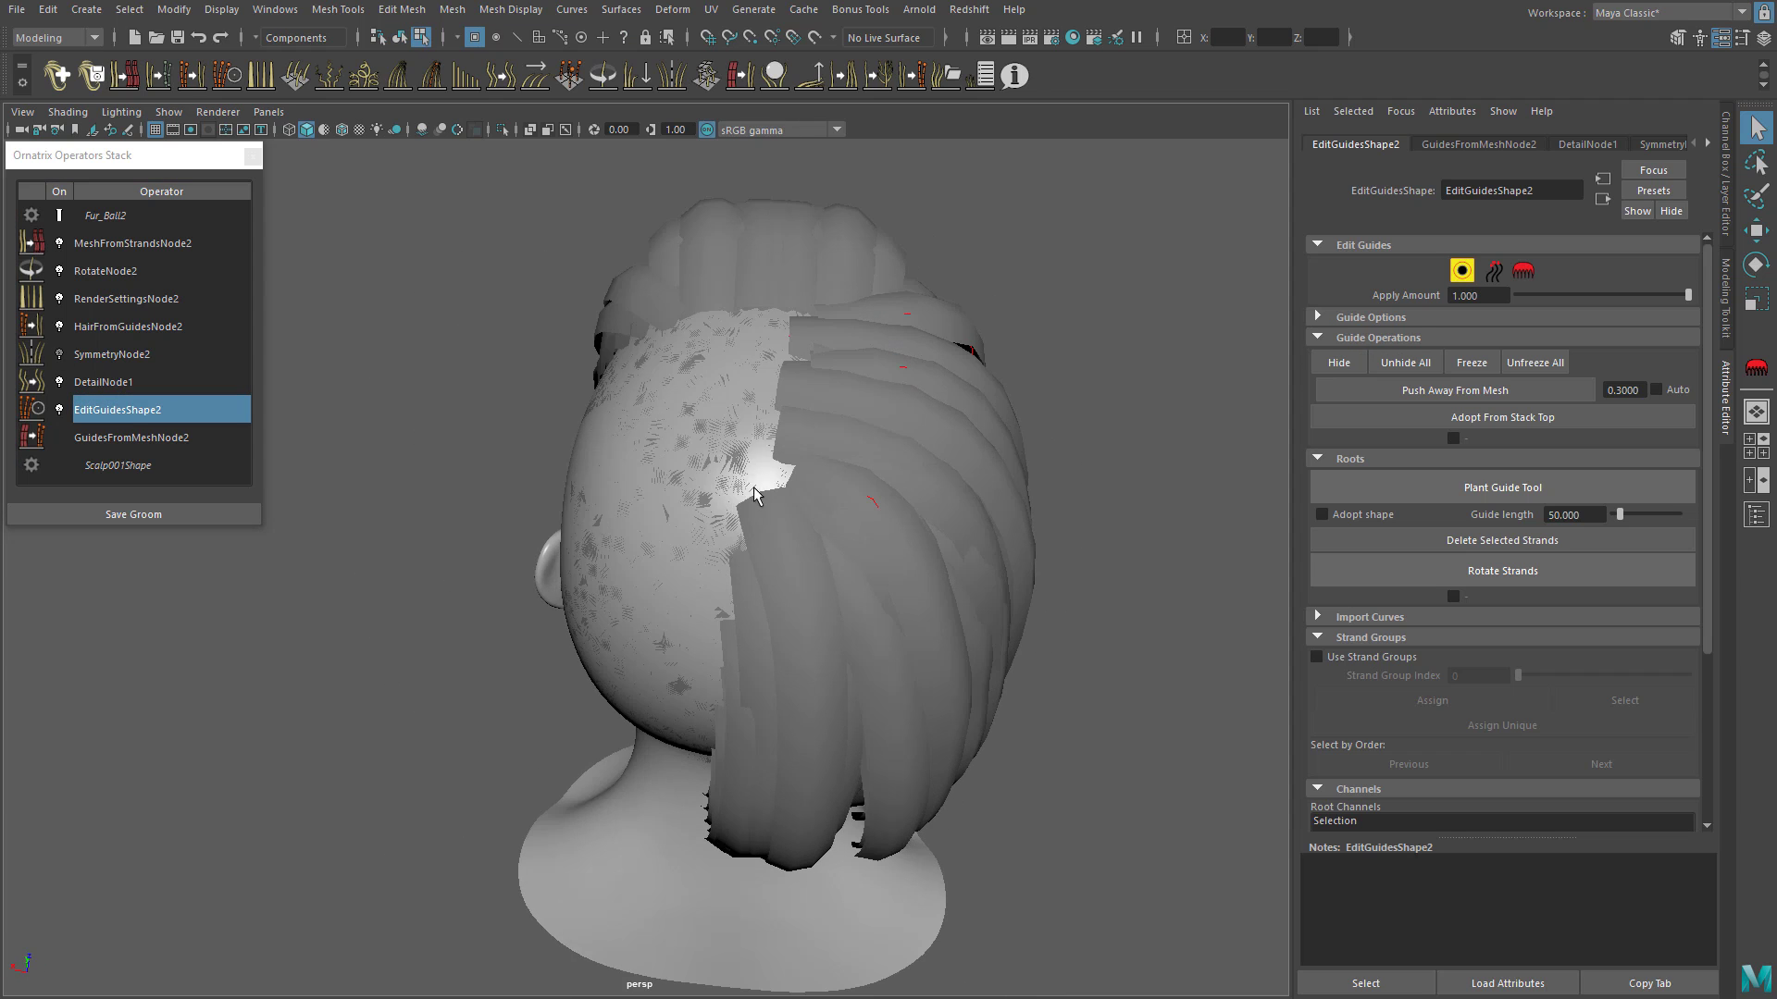
{"action": "right_click_drag", "start_coordinate": [436, 357], "coordinate": [524, 325]}
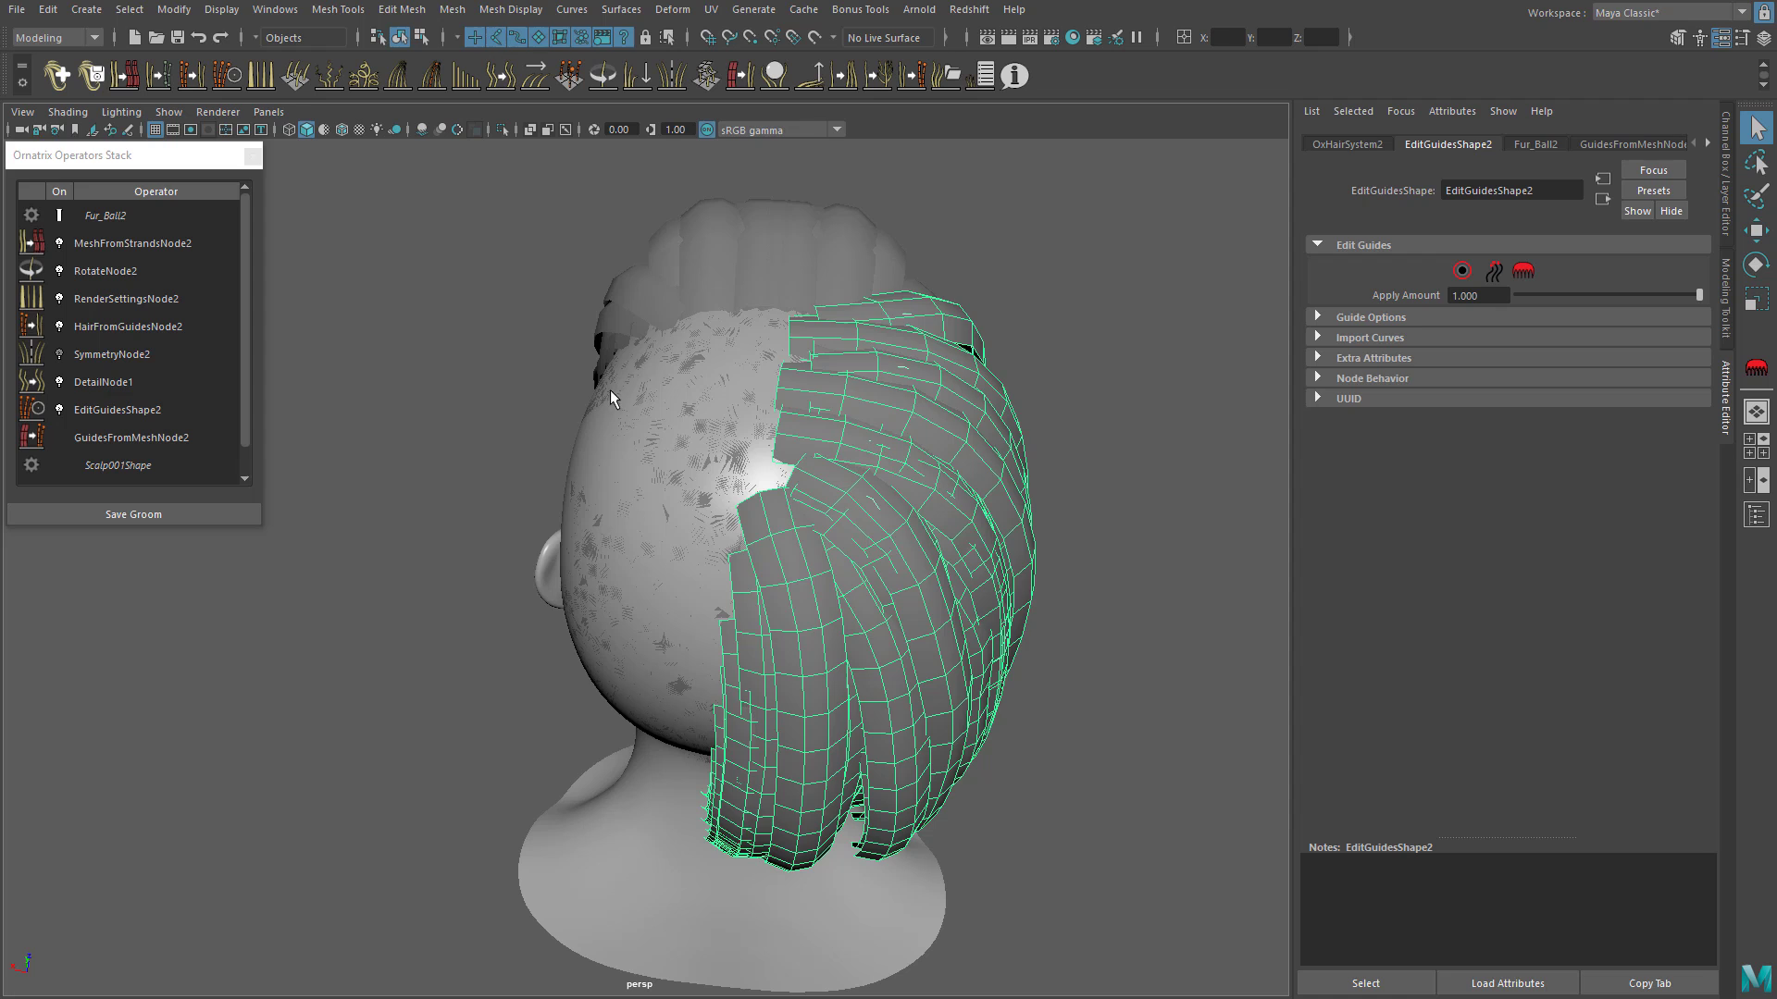
{"action": "left_click", "coordinate": [1459, 272]}
{"action": "left_click_drag", "start_coordinate": [755, 507], "coordinate": [680, 296], "text": "alt"}
{"action": "left_click", "coordinate": [720, 468]}
{"action": "key", "text": "q"}
{"action": "middle_click_drag", "start_coordinate": [680, 297], "coordinate": [719, 430], "text": "alt"}
{"action": "left_click_drag", "start_coordinate": [569, 296], "coordinate": [801, 357]}
{"action": "left_click", "coordinate": [1524, 270]}
{"action": "left_click_drag", "start_coordinate": [691, 463], "coordinate": [814, 444]}
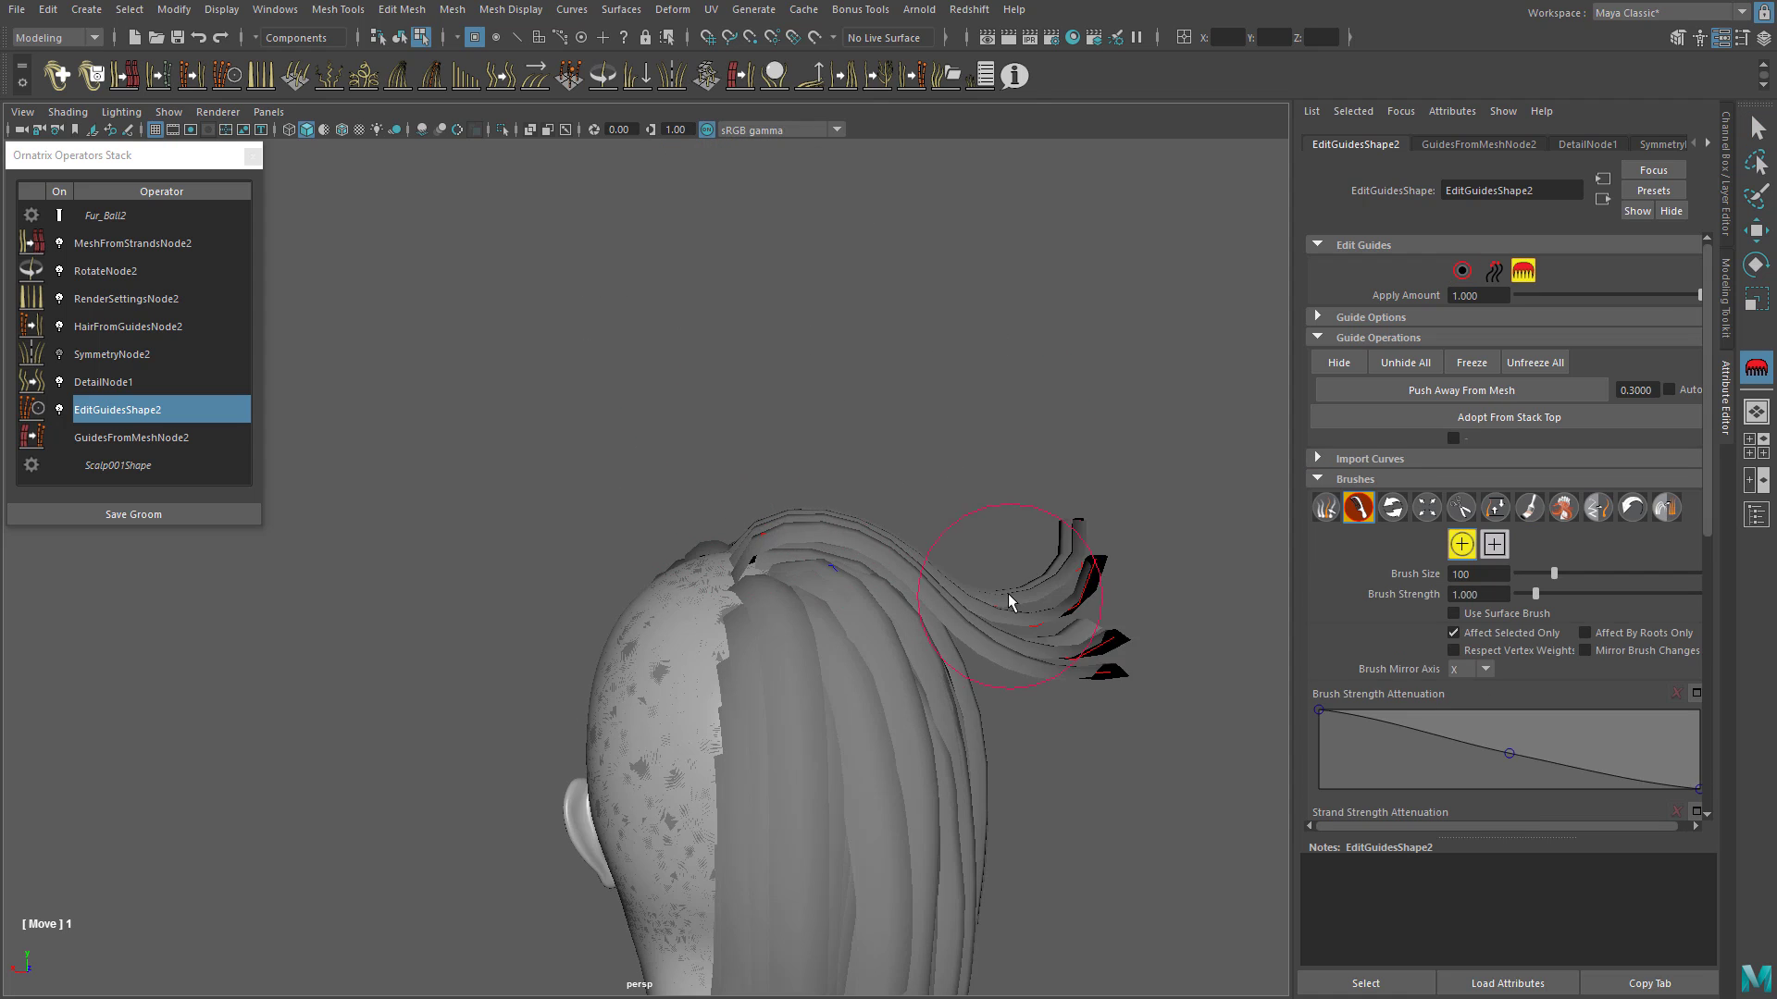
{"action": "left_click_drag", "start_coordinate": [1008, 592], "coordinate": [842, 376], "text": "alt"}
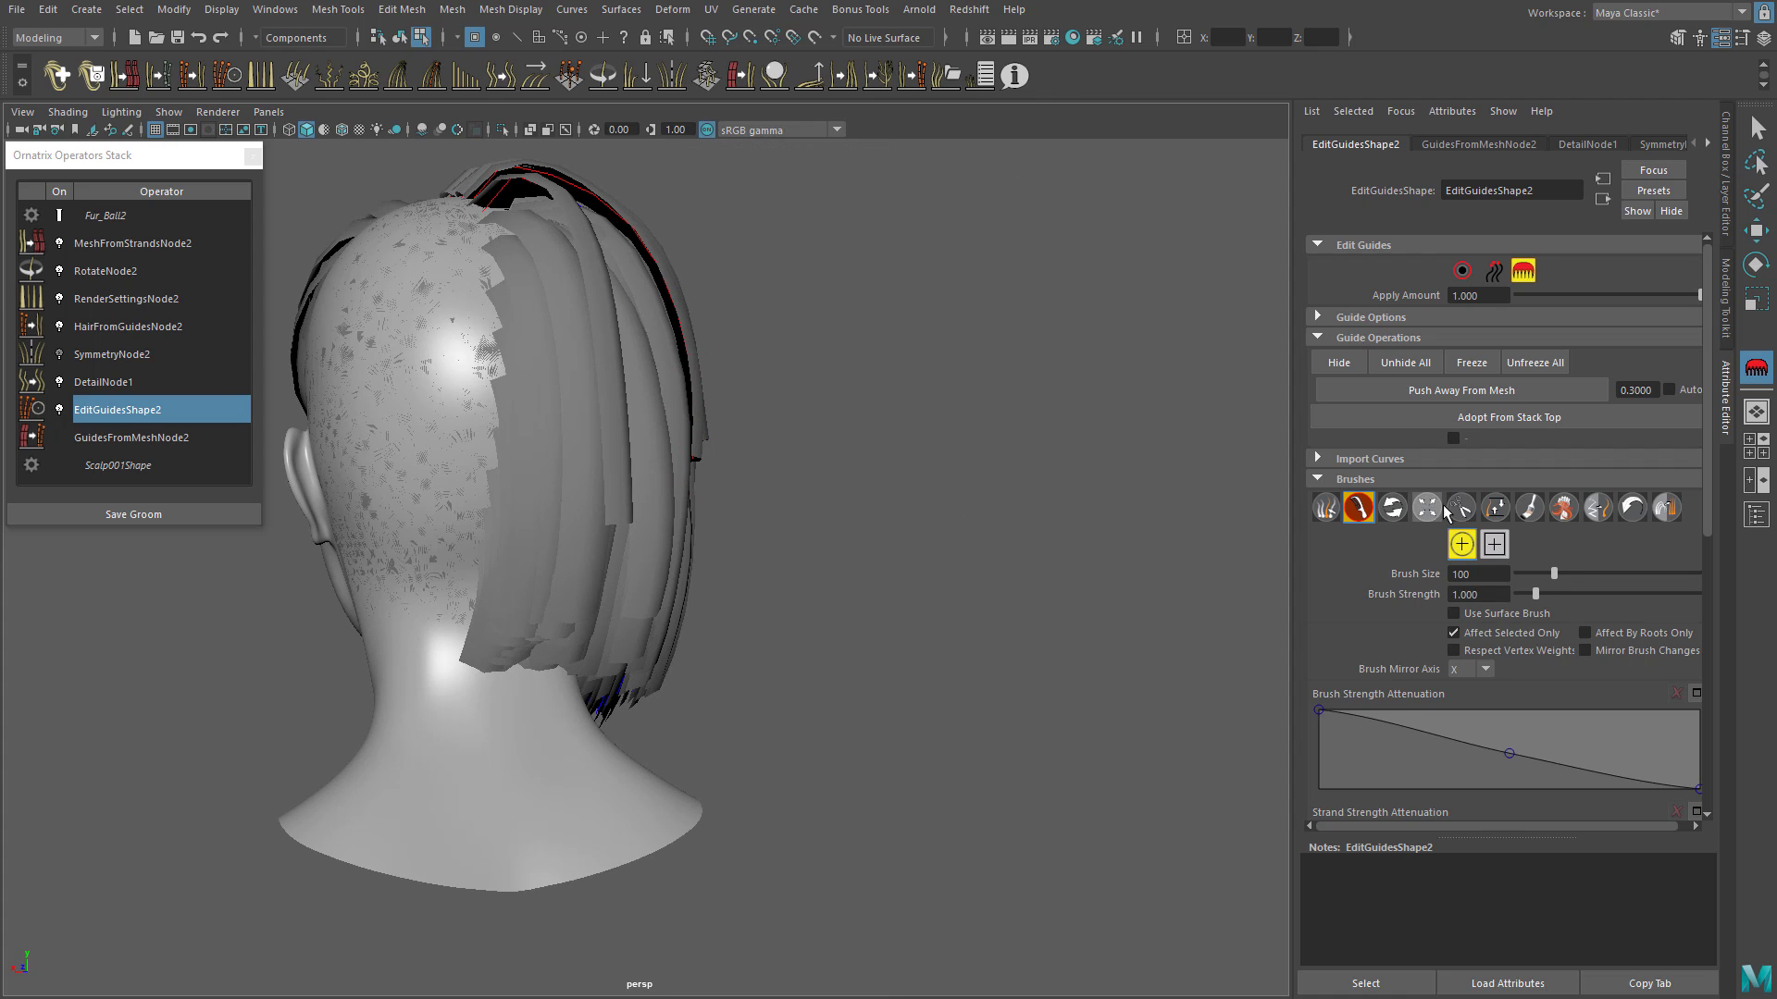
Step: Lengthen the selected crown guides with the Grow/Shrink brush and comb their ends down along the side with the Move brush
{"action": "left_click_drag", "start_coordinate": [1094, 496], "coordinate": [739, 496], "text": "alt"}
{"action": "left_click_drag", "start_coordinate": [895, 525], "coordinate": [917, 348], "text": "alt"}
{"action": "left_click_drag", "start_coordinate": [551, 633], "coordinate": [460, 558], "text": "alt"}
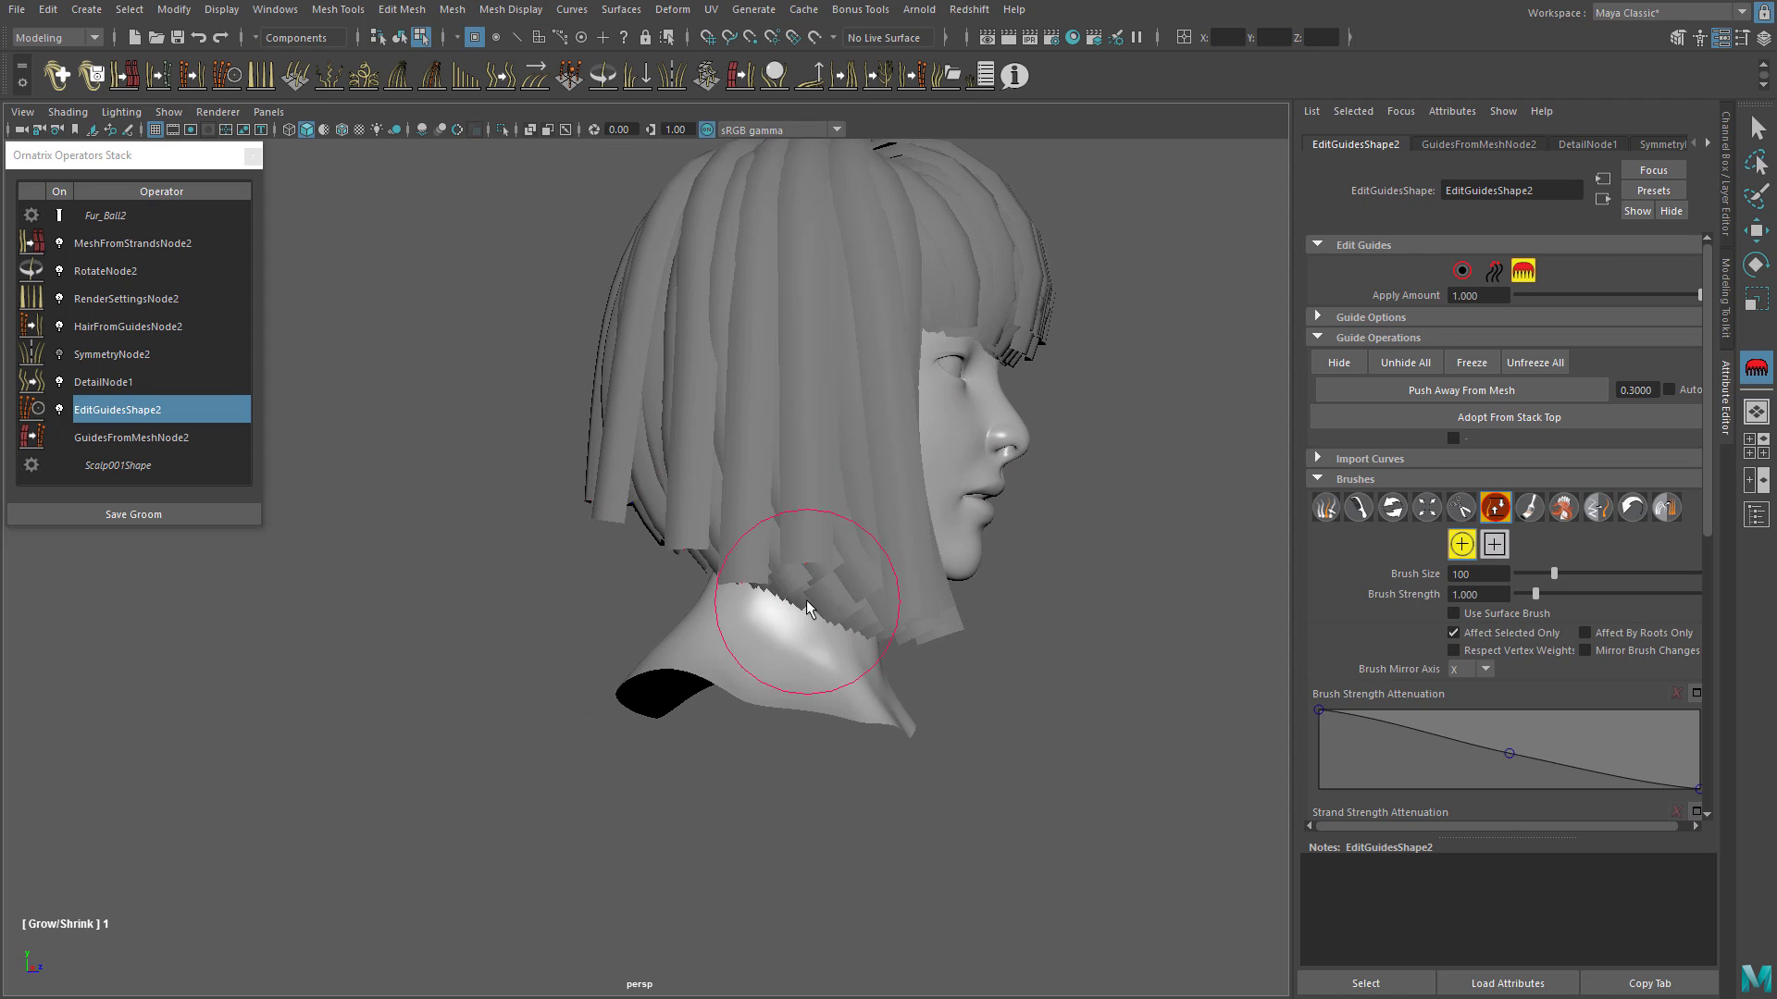
{"action": "left_click", "coordinate": [1461, 507]}
{"action": "left_click_drag", "start_coordinate": [815, 684], "coordinate": [773, 704], "text": "alt"}
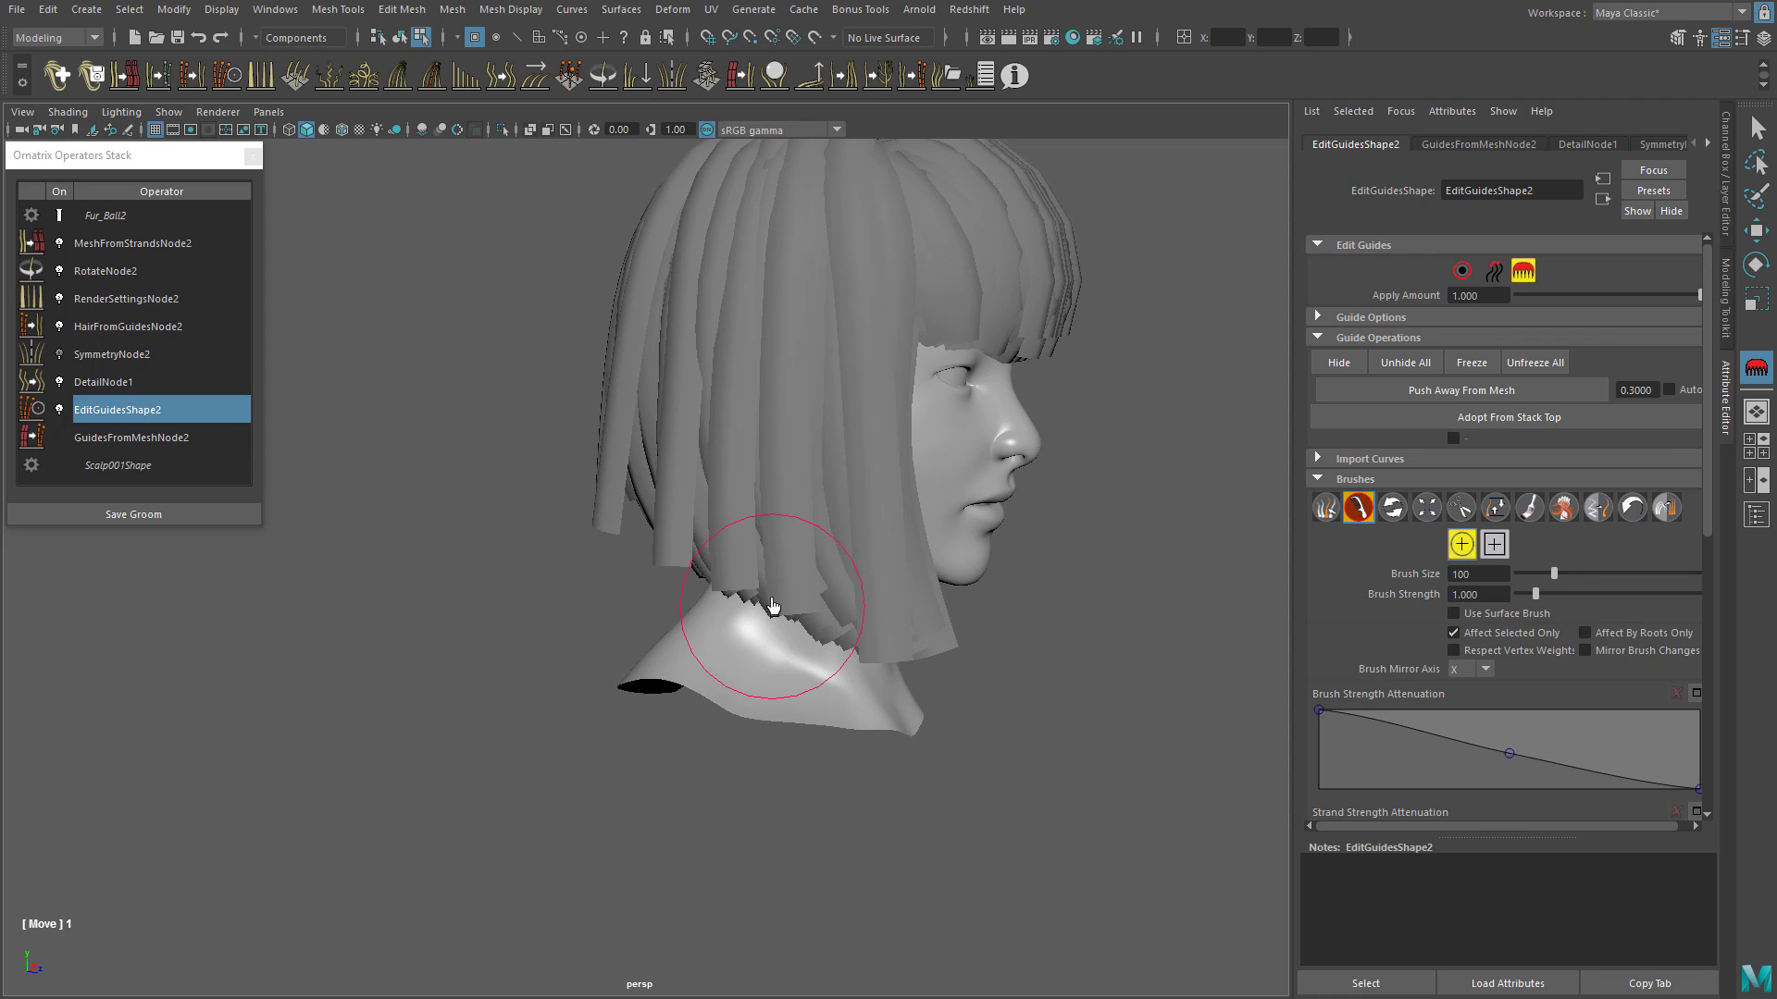
{"action": "mouse_move", "coordinate": [773, 605]}
{"action": "left_mouse_down", "text": "alt"}
{"action": "mouse_move", "coordinate": [704, 552]}
{"action": "mouse_move", "coordinate": [778, 627]}
{"action": "left_mouse_up", "text": "alt"}
{"action": "left_click_drag", "start_coordinate": [768, 546], "coordinate": [516, 372], "text": "alt"}
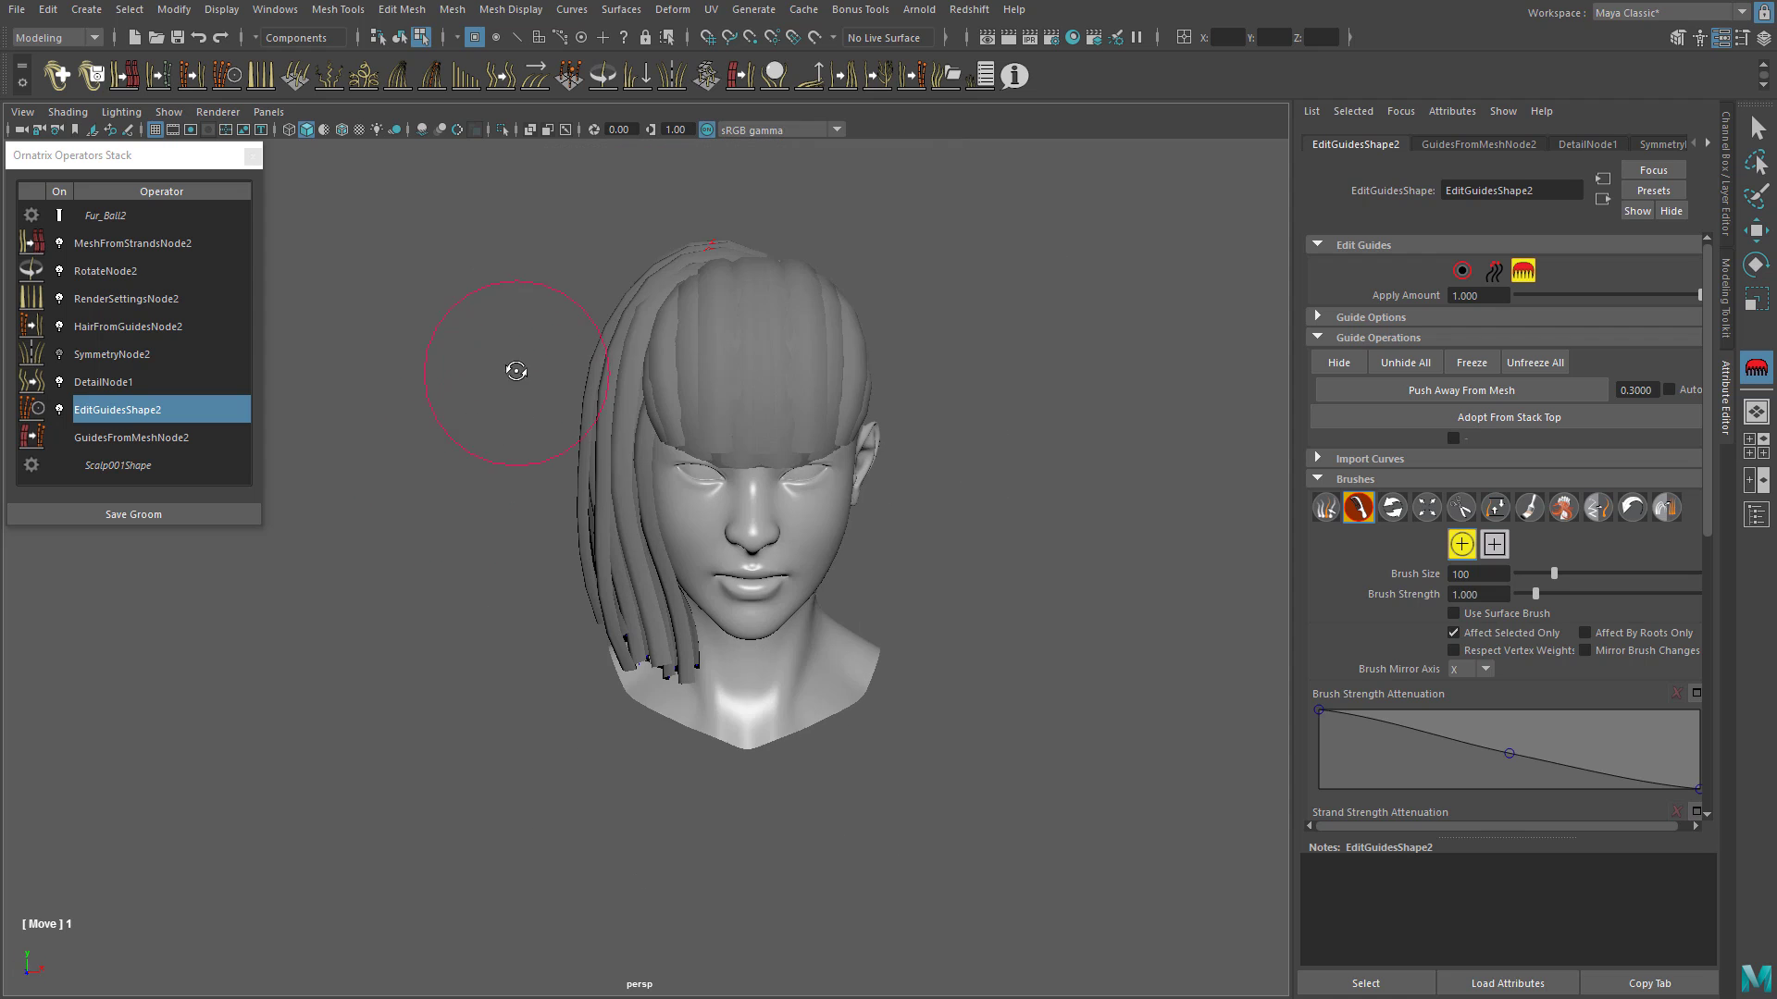
Step: Turn the side hair's symmetry back on, inspect the mirrored bob from the front and leave brush editing
{"action": "left_click_drag", "start_coordinate": [380, 303], "coordinate": [765, 366], "text": "alt"}
{"action": "right_click_drag", "start_coordinate": [765, 365], "coordinate": [813, 431], "text": "alt"}
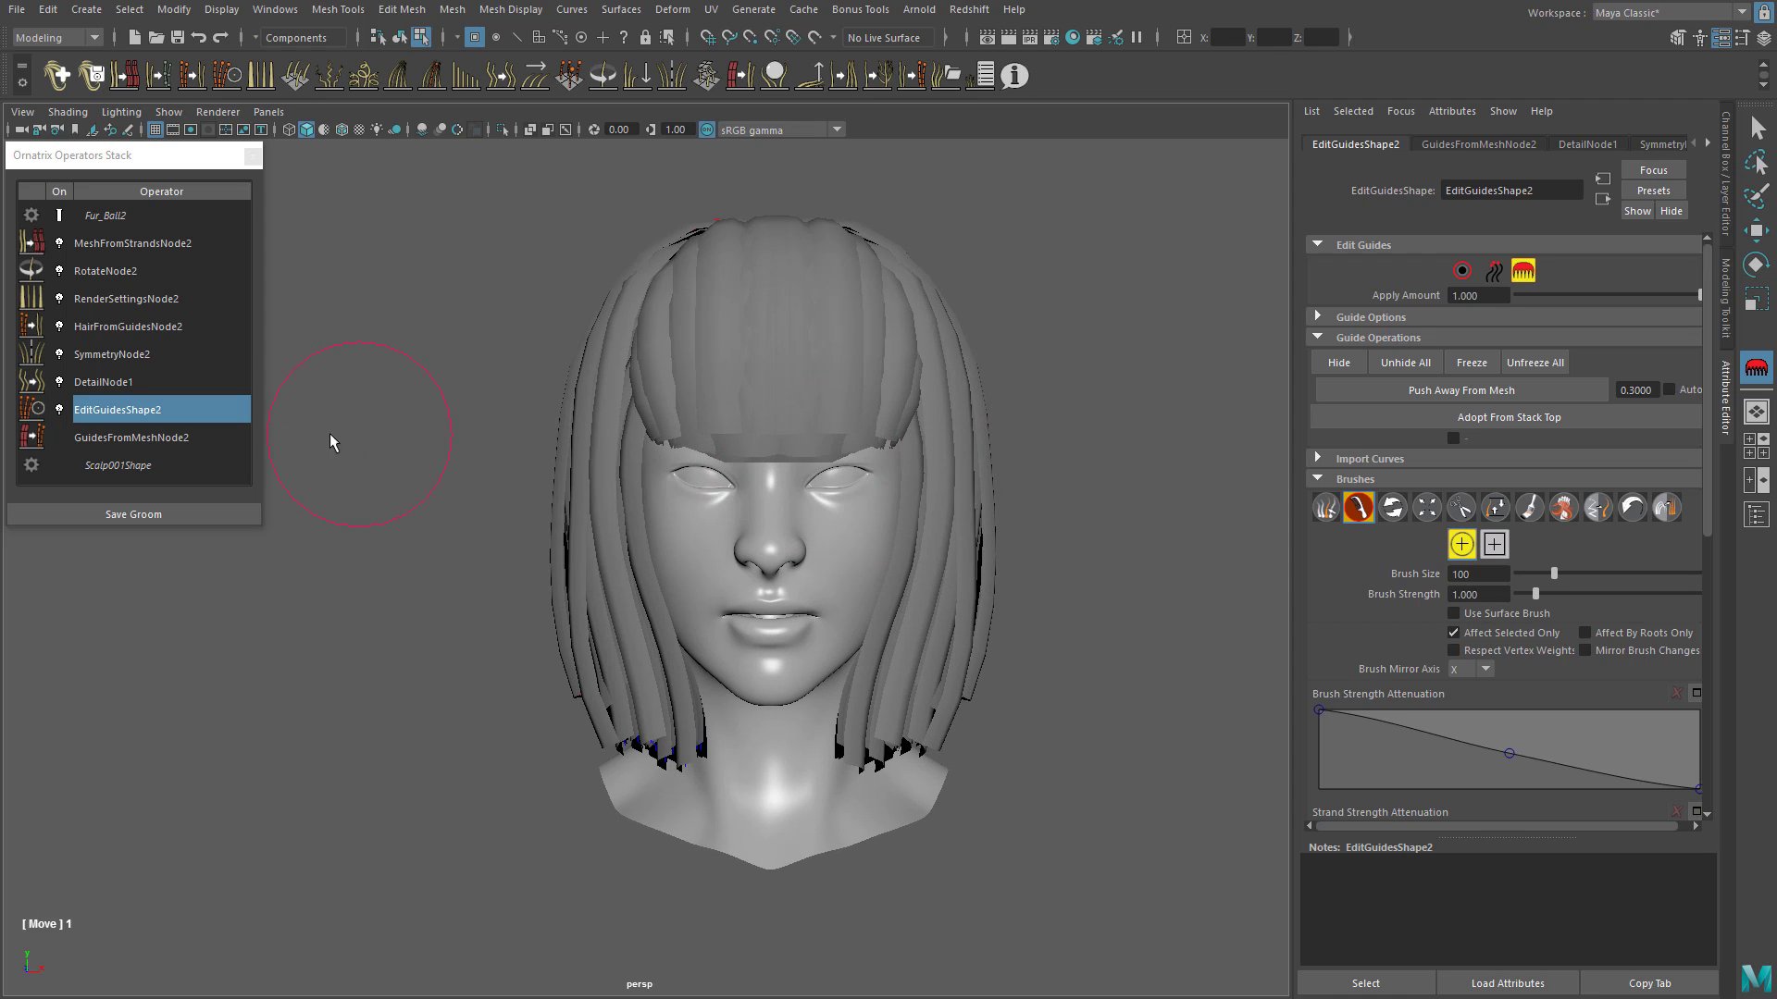
{"action": "key", "text": "q"}
Step: Show the wireframe overlay and set the View Point Count of the side hair's Detail operator to 11
{"action": "left_click", "coordinate": [104, 382]}
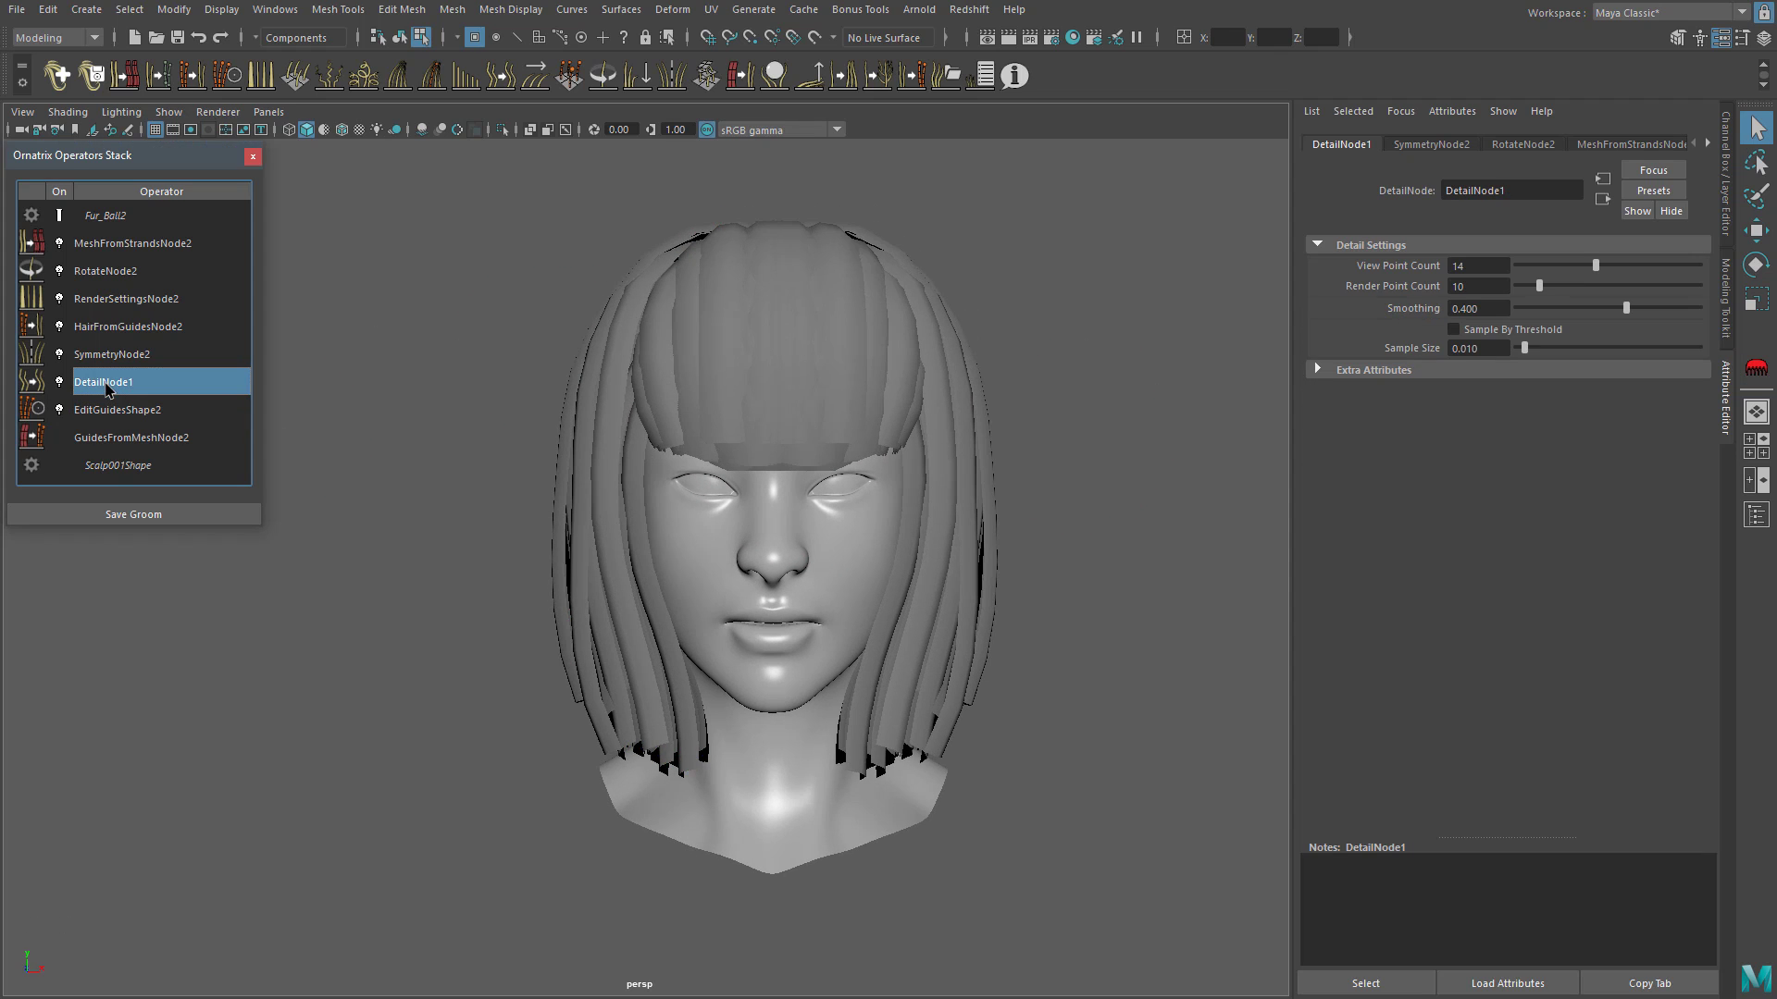
{"action": "left_click_drag", "start_coordinate": [417, 384], "coordinate": [564, 413], "text": "alt"}
{"action": "right_click_drag", "start_coordinate": [564, 412], "coordinate": [592, 418], "text": "alt"}
{"action": "left_click", "coordinate": [342, 130]}
{"action": "left_click_drag", "start_coordinate": [611, 361], "coordinate": [686, 380], "text": "alt"}
{"action": "right_click_drag", "start_coordinate": [686, 380], "coordinate": [787, 403], "text": "alt"}
{"action": "middle_click_drag", "start_coordinate": [787, 403], "coordinate": [740, 437], "text": "alt"}
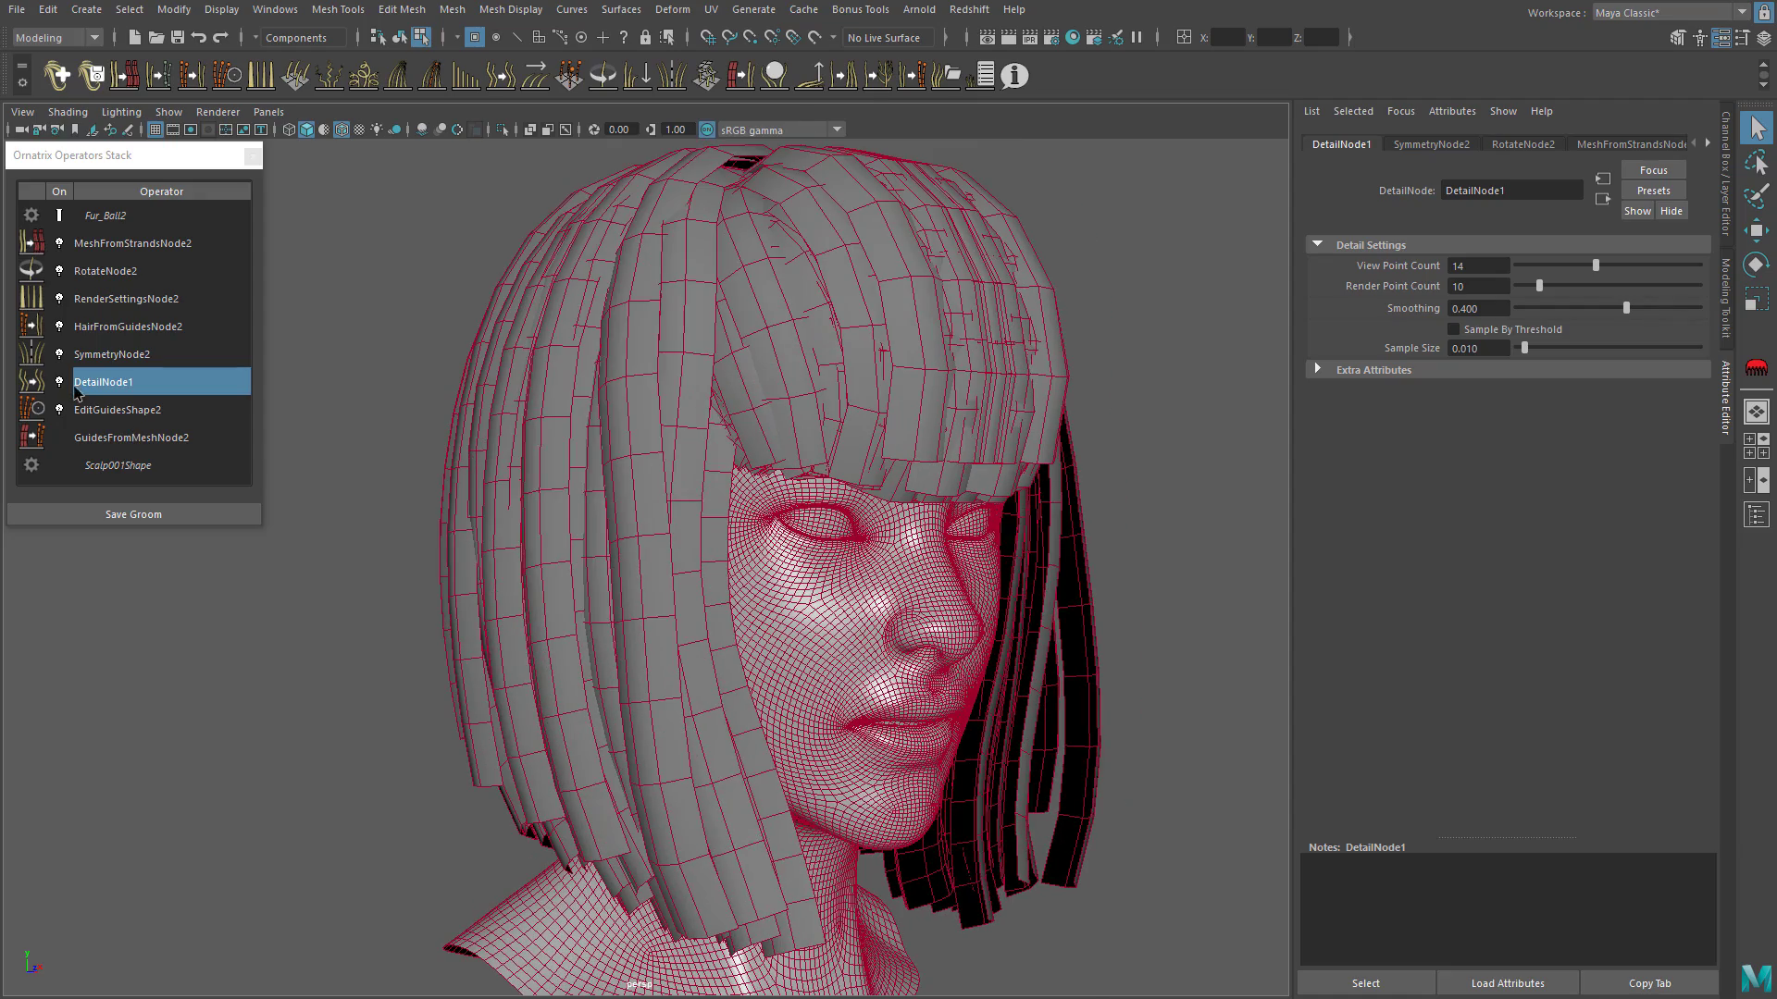
{"action": "left_click_drag", "start_coordinate": [584, 405], "coordinate": [637, 418], "text": "alt"}
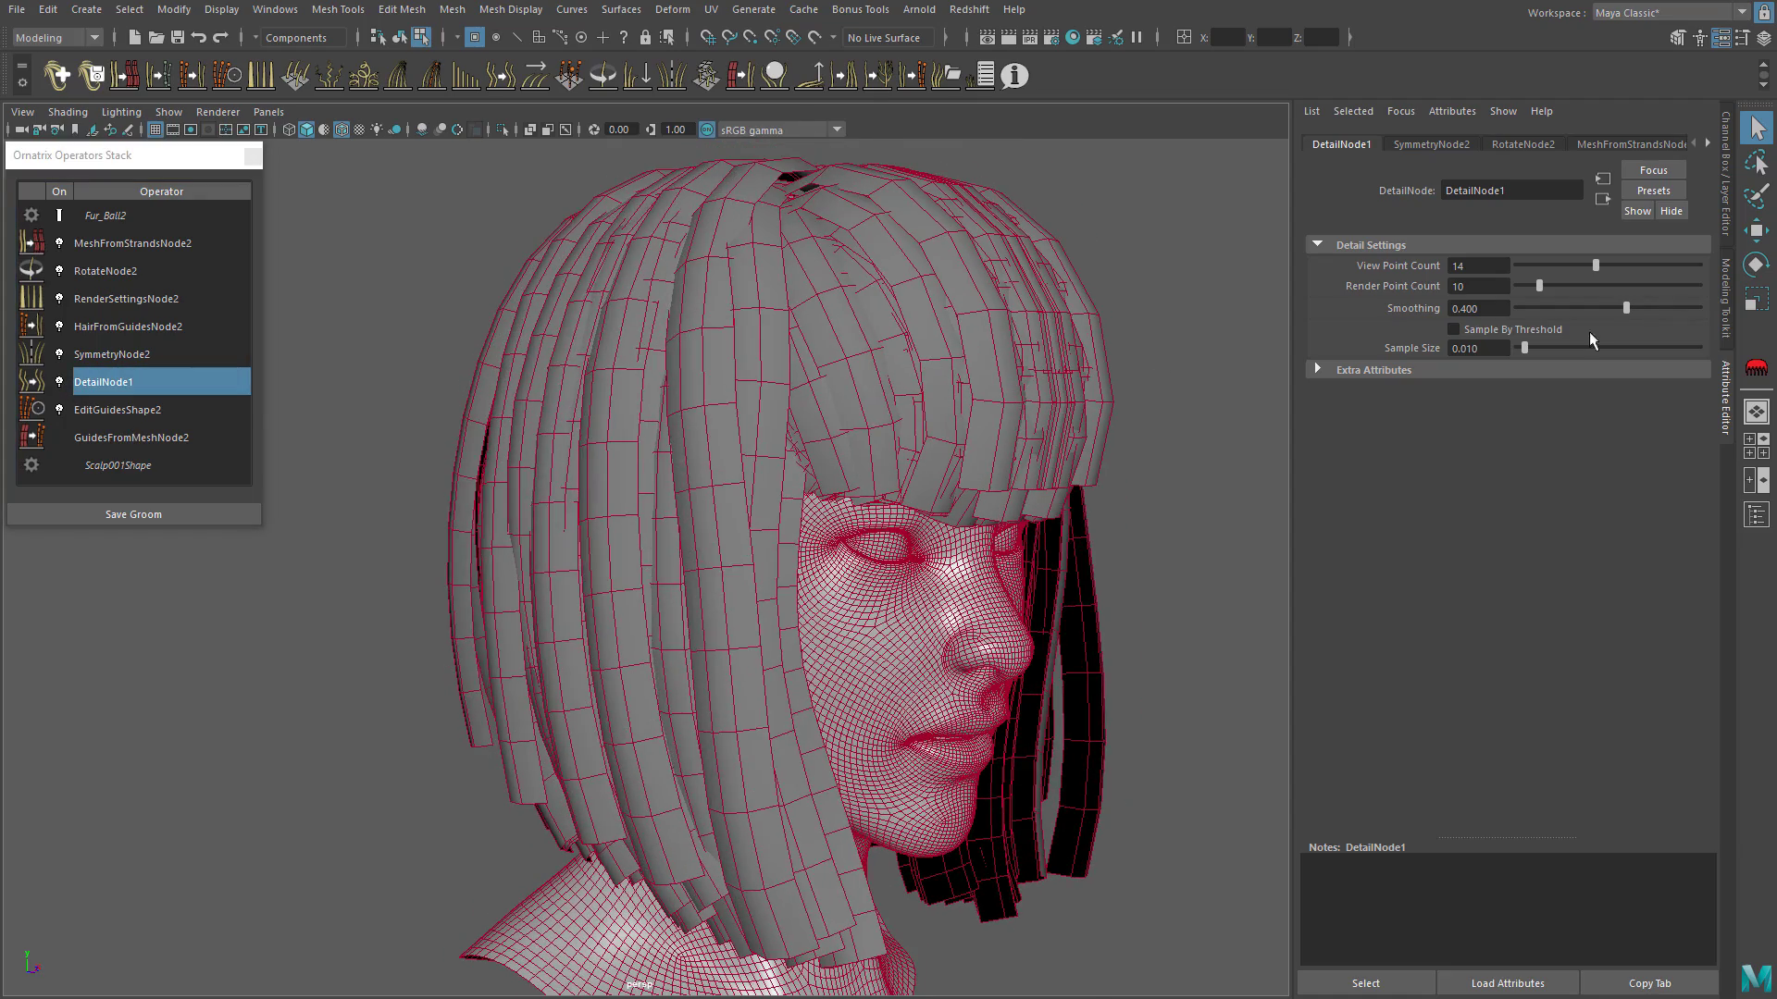
{"action": "mouse_move", "coordinate": [1580, 260]}
{"action": "left_mouse_down"}
{"action": "mouse_move", "coordinate": [1512, 261]}
{"action": "mouse_move", "coordinate": [1575, 260]}
{"action": "left_mouse_up"}
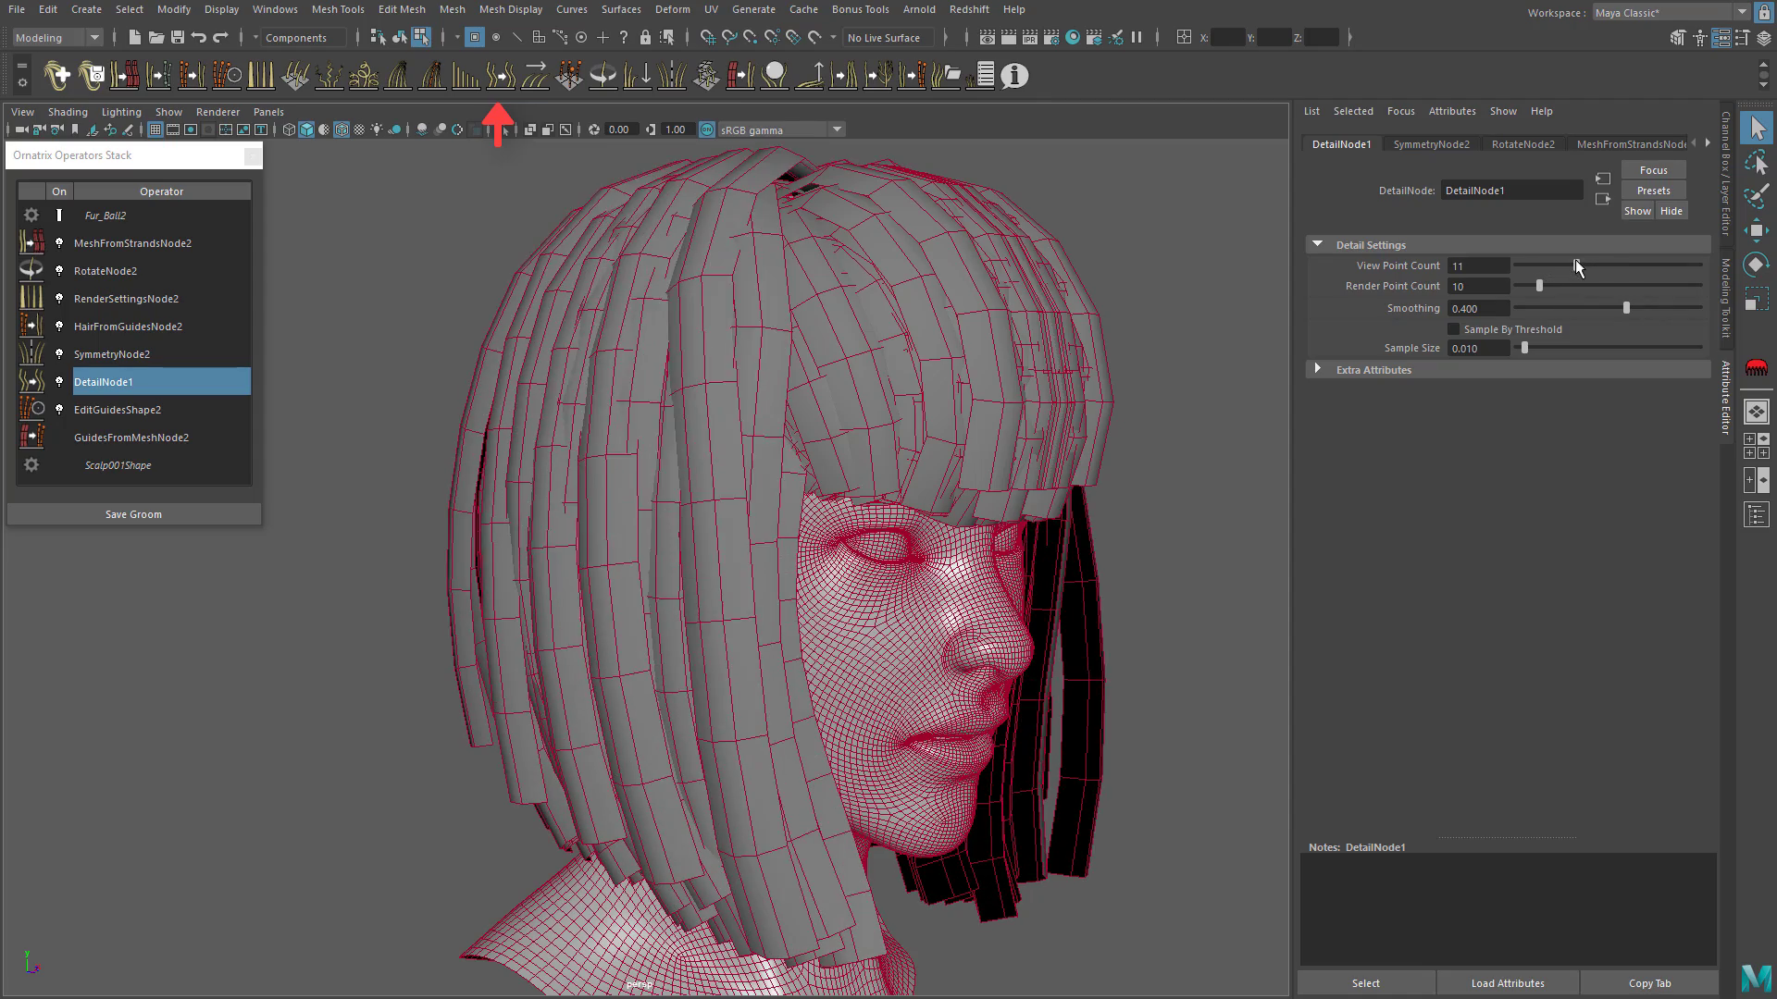
Step: Select the fringe hair and set the View Point Count of its Detail operator to 7
{"action": "scroll", "coordinate": [926, 426], "scroll_direction": "down", "scroll_amount": 2}
{"action": "left_click_drag", "start_coordinate": [928, 425], "coordinate": [963, 393], "text": "alt"}
{"action": "left_click", "coordinate": [1138, 276]}
{"action": "key", "text": "F8"}
{"action": "left_click", "coordinate": [1107, 323]}
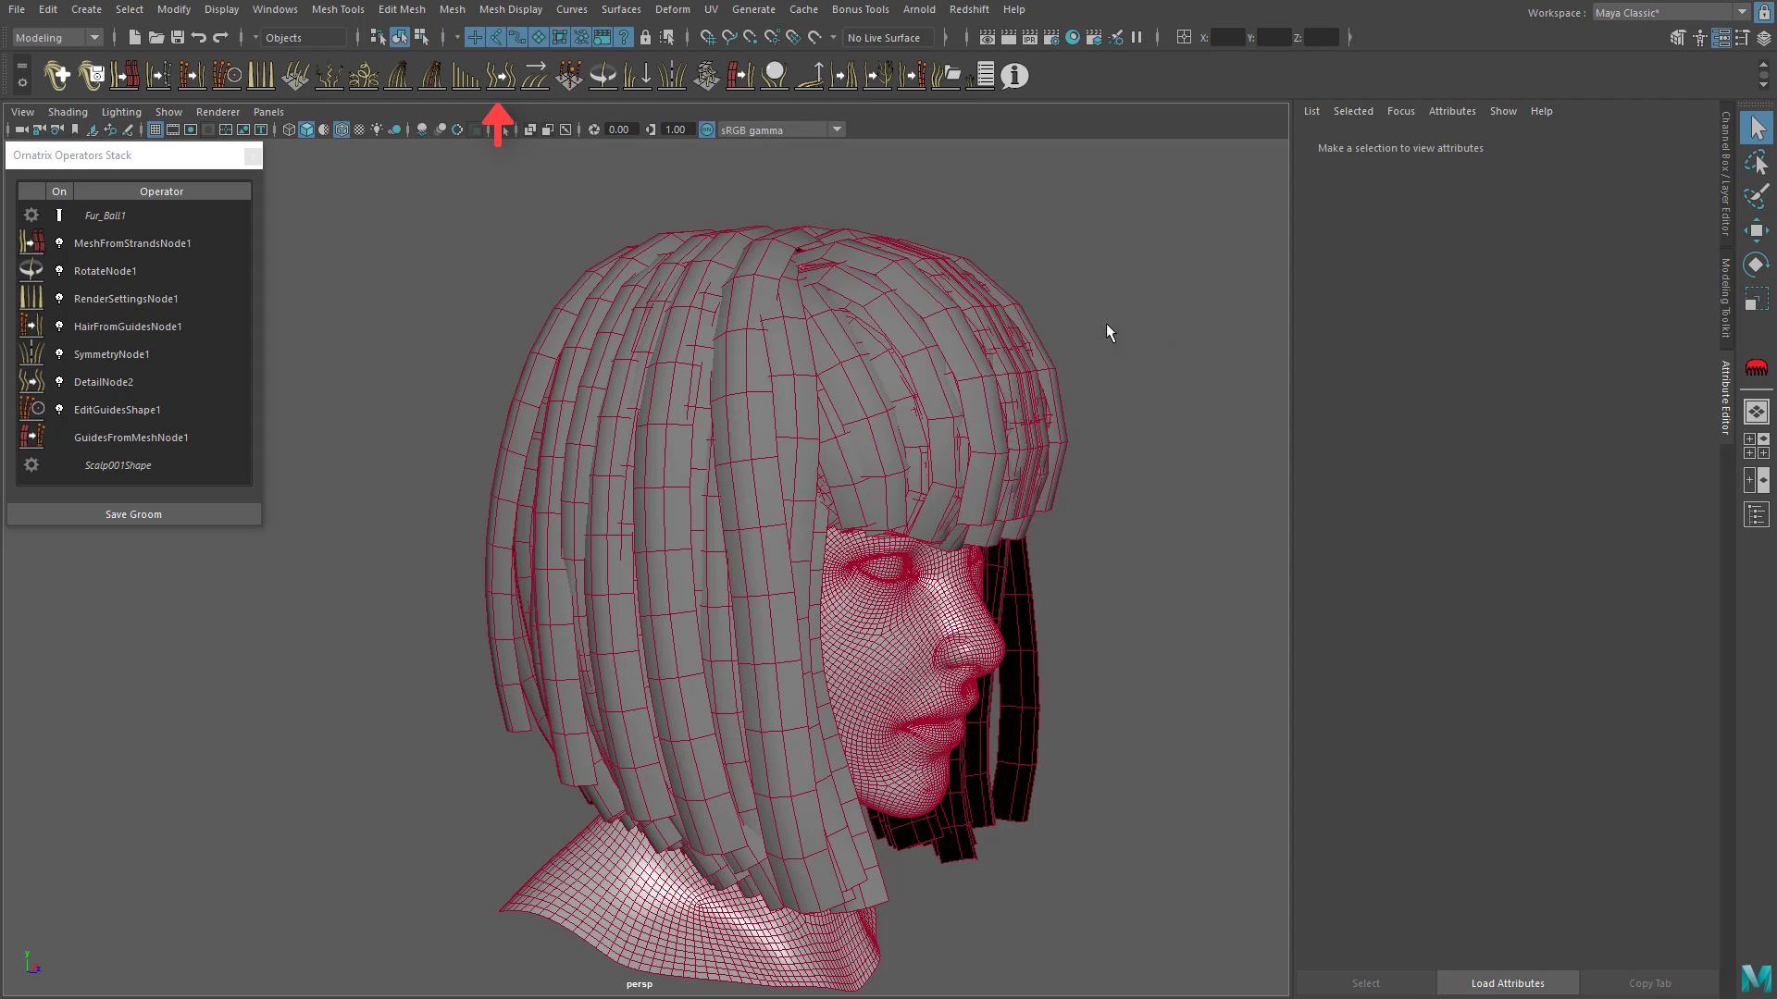
{"action": "left_click", "coordinate": [968, 320]}
{"action": "left_click", "coordinate": [1075, 290]}
{"action": "left_click", "coordinate": [812, 345]}
{"action": "left_click", "coordinate": [861, 342]}
{"action": "left_click", "coordinate": [129, 379]}
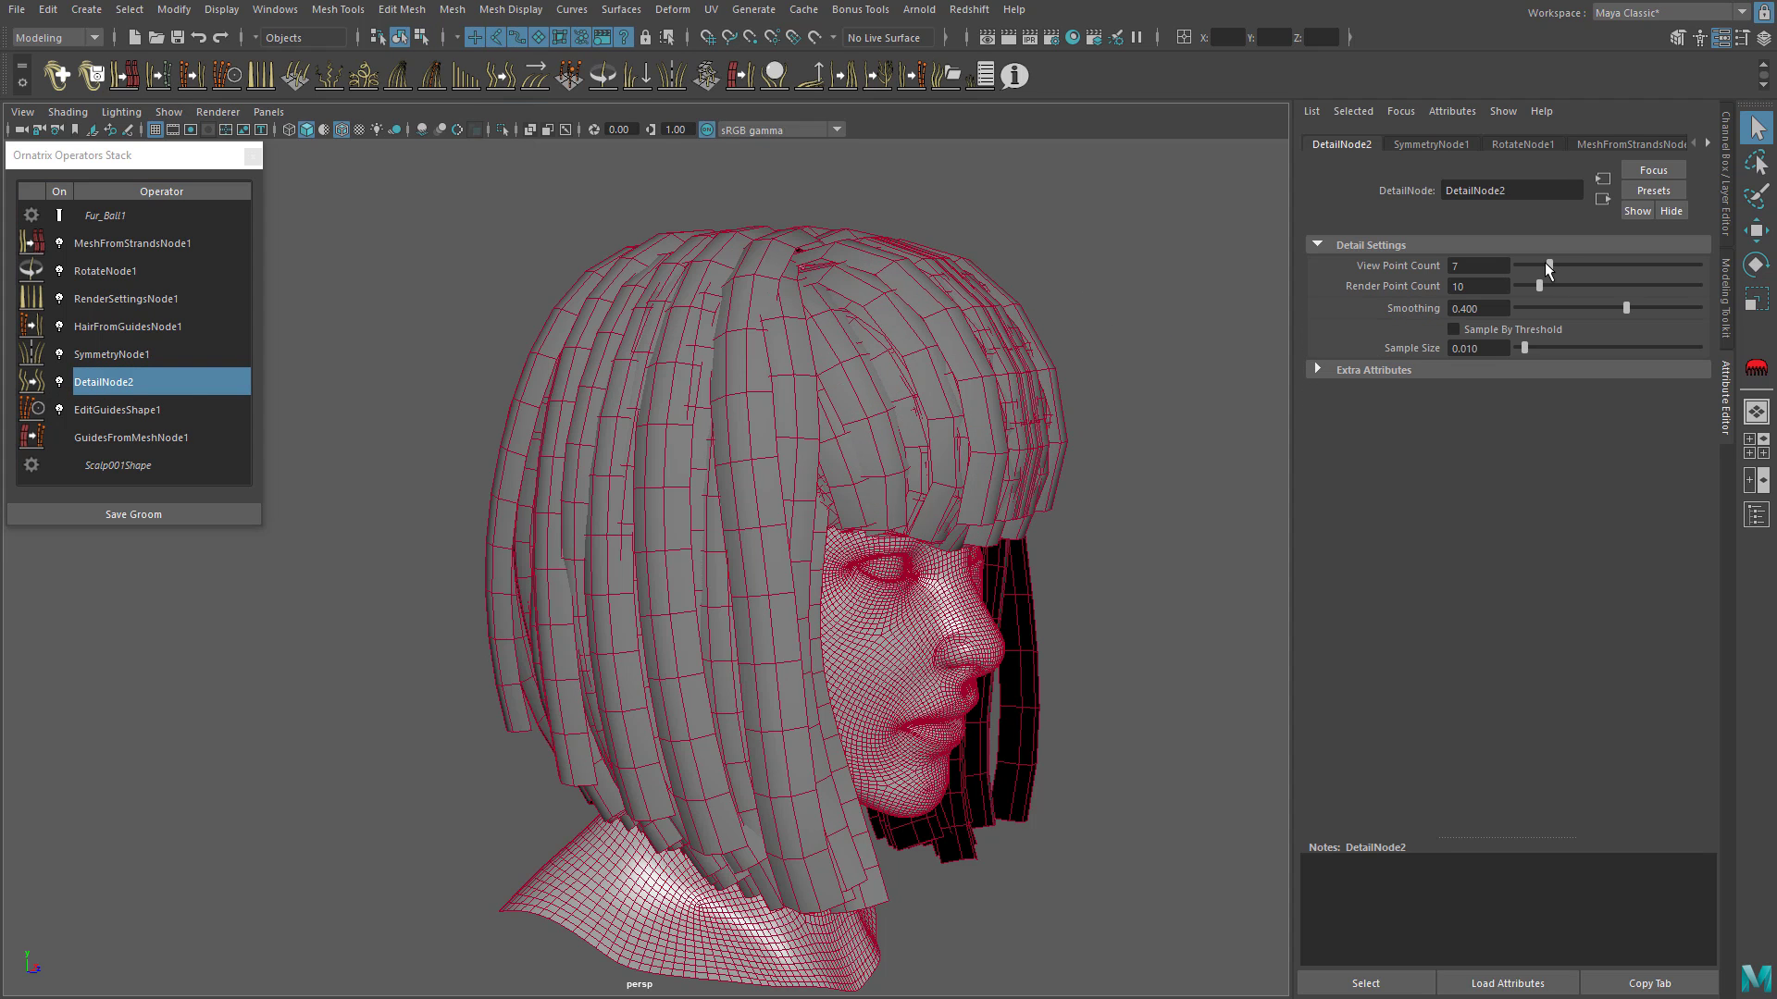
{"action": "mouse_move", "coordinate": [1546, 264]}
{"action": "left_mouse_down"}
{"action": "mouse_move", "coordinate": [1525, 266]}
{"action": "mouse_move", "coordinate": [1544, 265]}
{"action": "left_mouse_up"}
Step: Turn off the wireframe overlay and enable Per-Strand Coordinates on the fringe hair's mesh-from-strands operator
{"action": "left_click_drag", "start_coordinate": [1032, 331], "coordinate": [1106, 289], "text": "alt"}
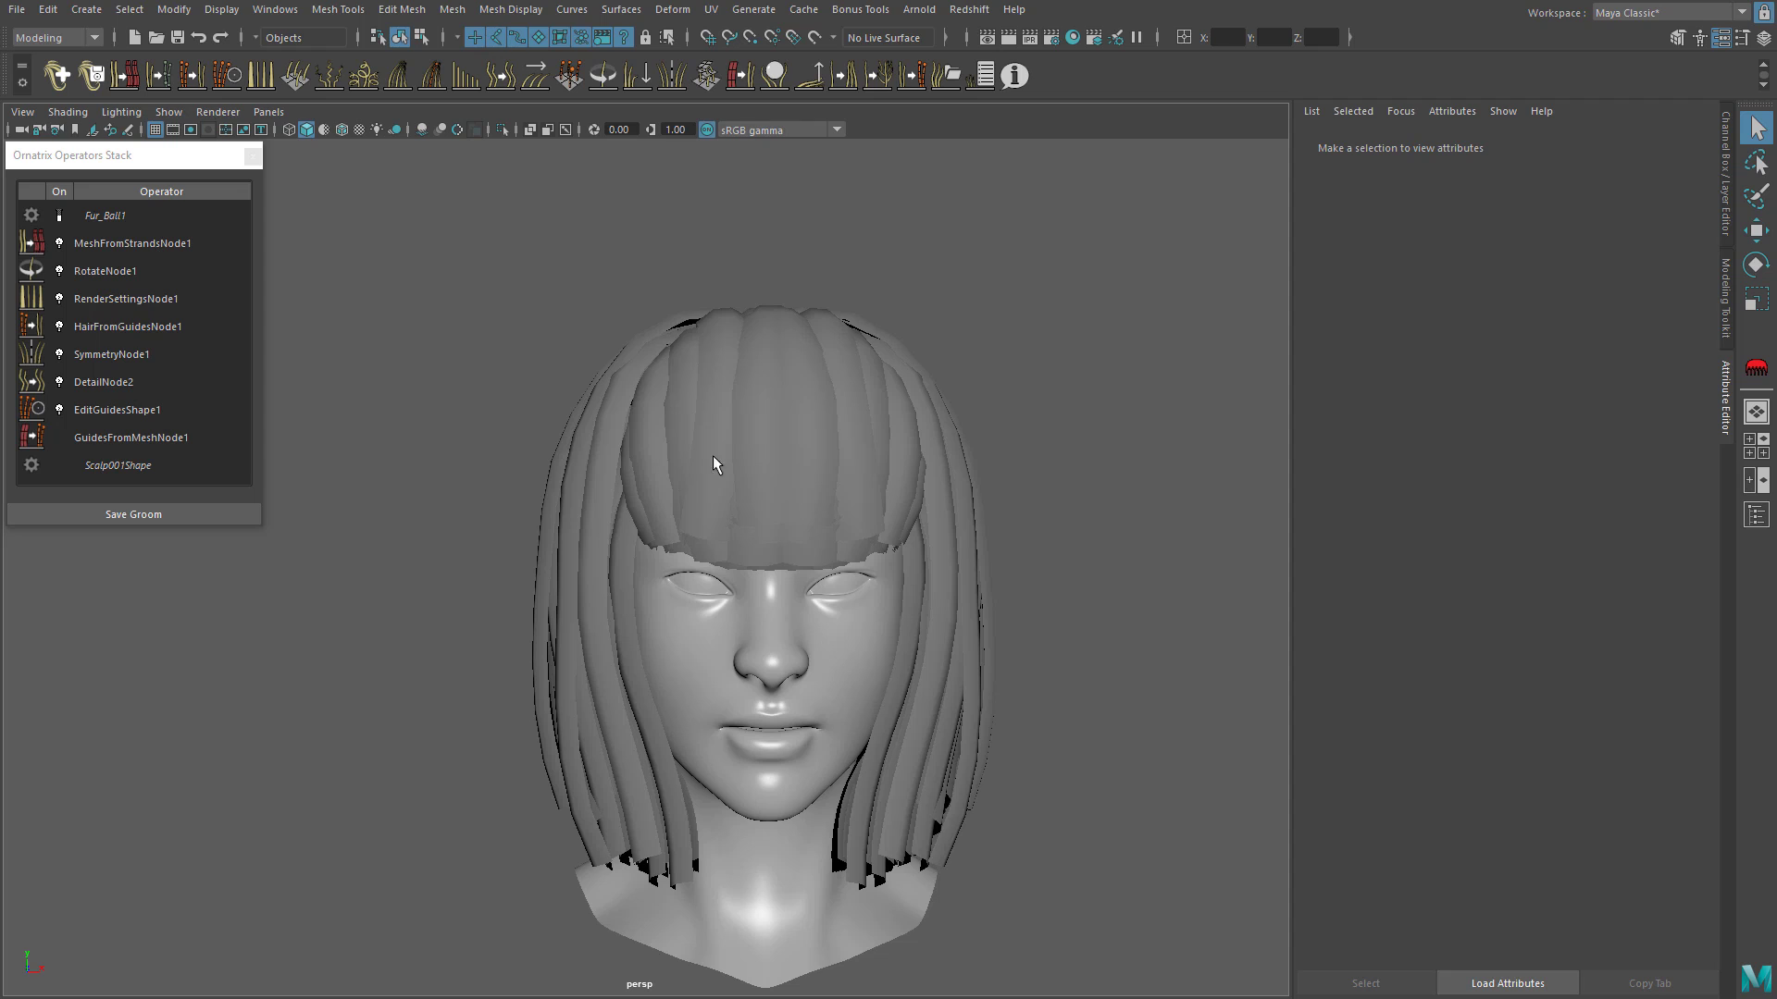
{"action": "middle_click_drag", "start_coordinate": [713, 463], "coordinate": [666, 407], "text": "alt"}
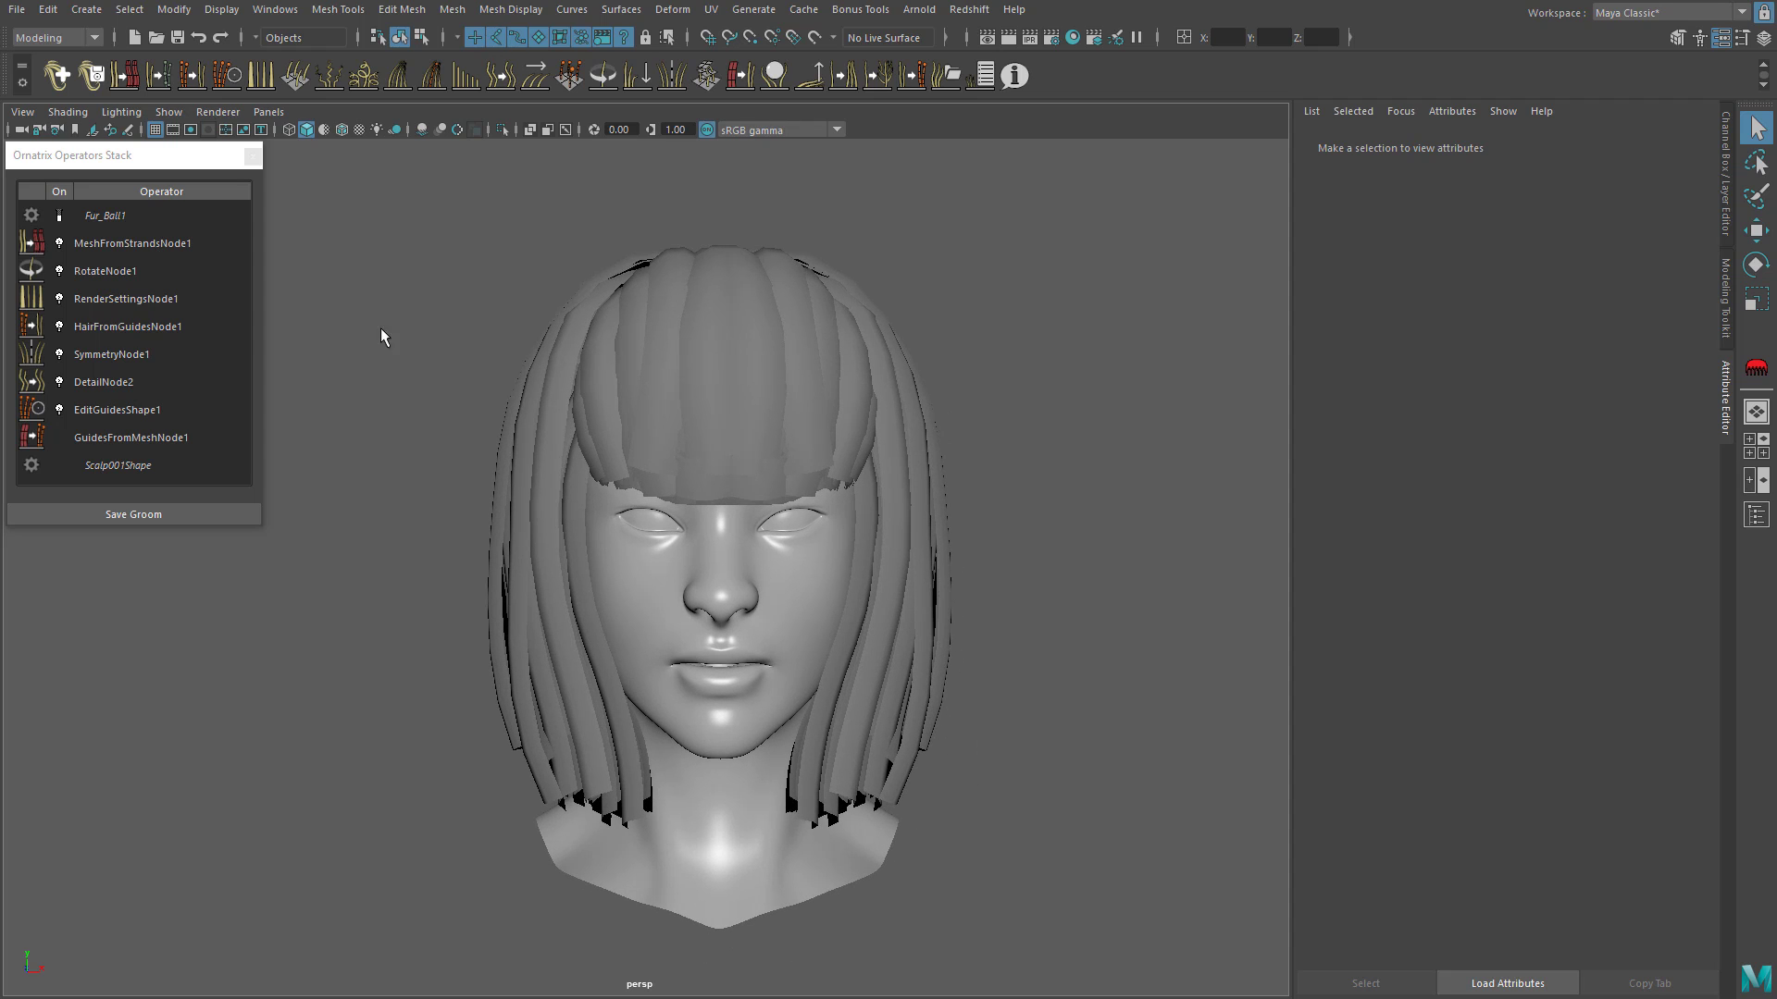
{"action": "left_click", "coordinate": [138, 244]}
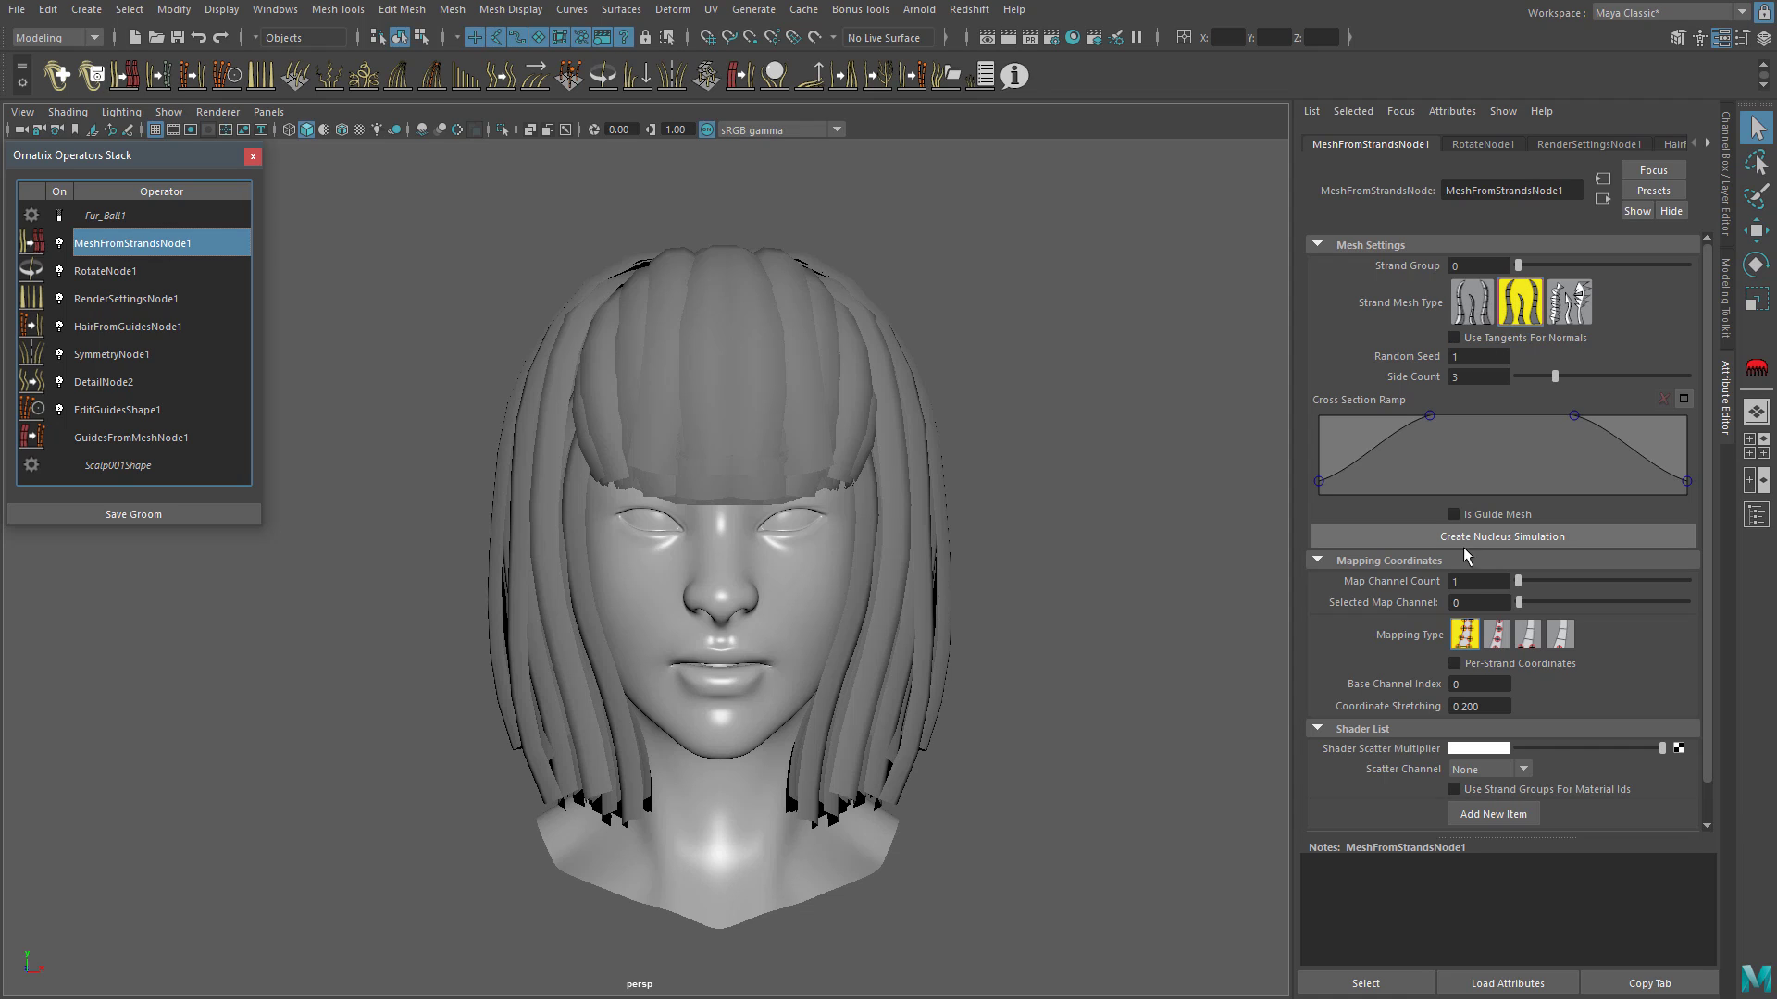
{"action": "left_click", "coordinate": [1508, 663]}
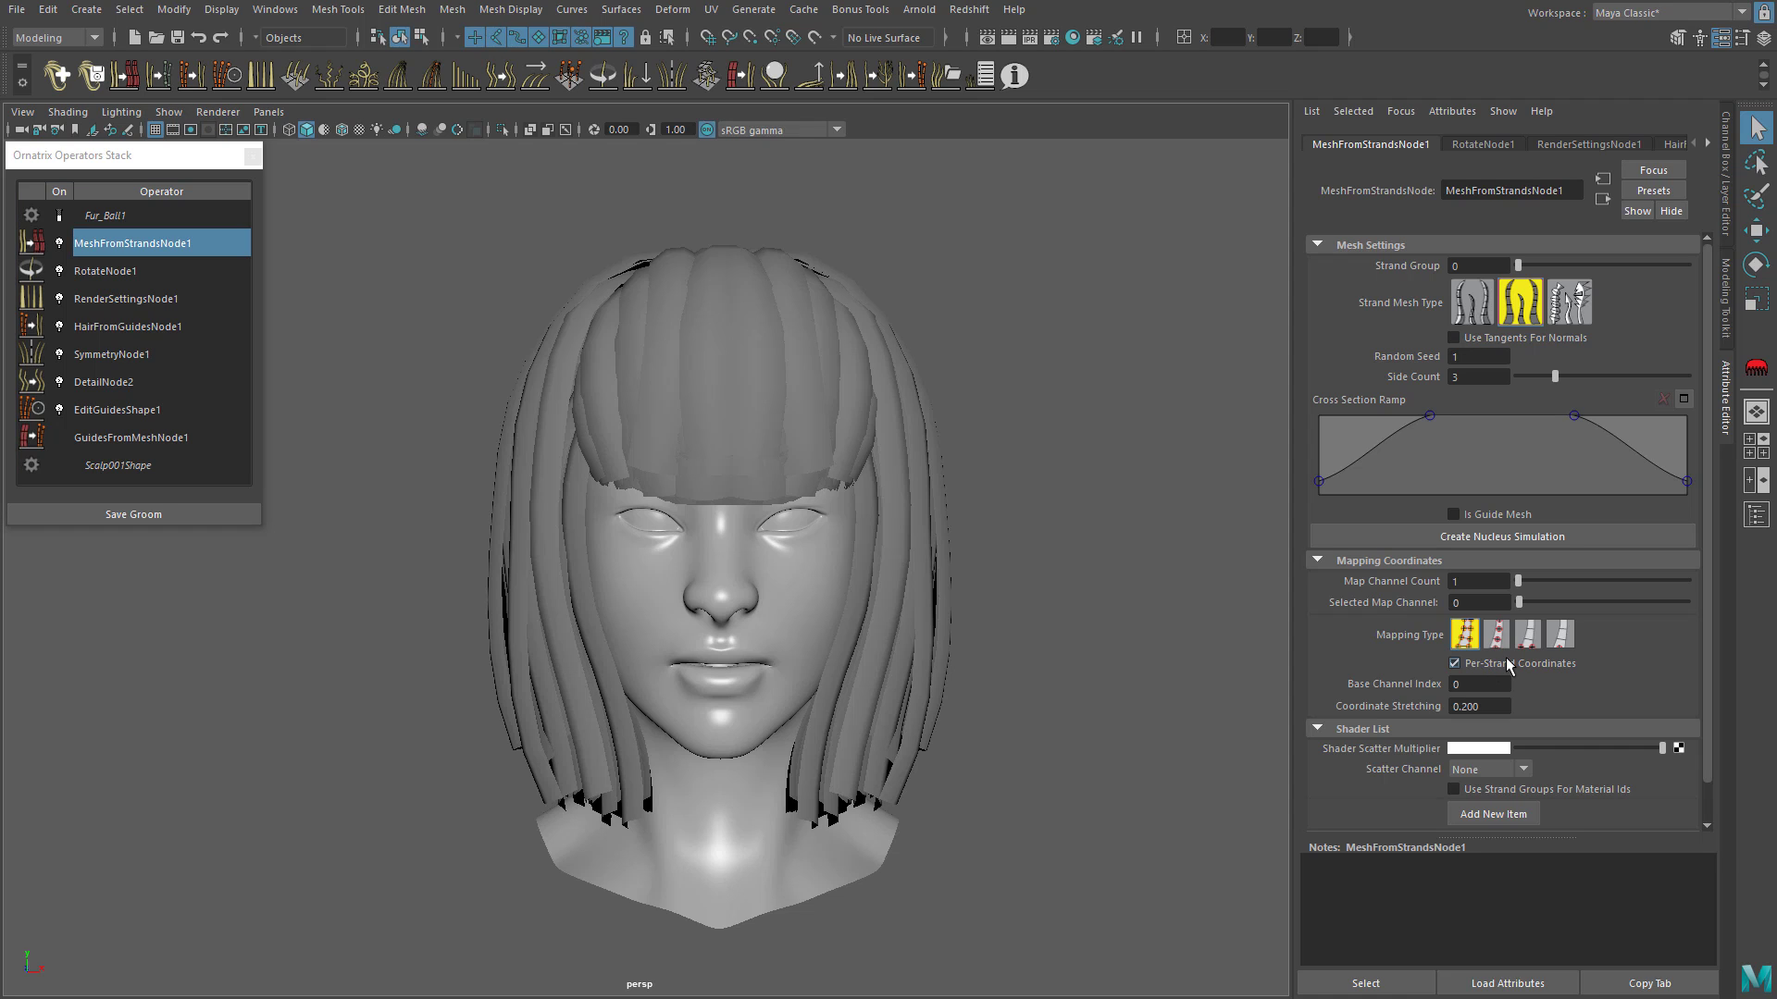
Step: Select the fringe hair and open the UV Editor for it, placing the editor clear of the hair
{"action": "left_click", "coordinate": [738, 299]}
{"action": "left_click", "coordinate": [711, 9]}
{"action": "left_click", "coordinate": [741, 30]}
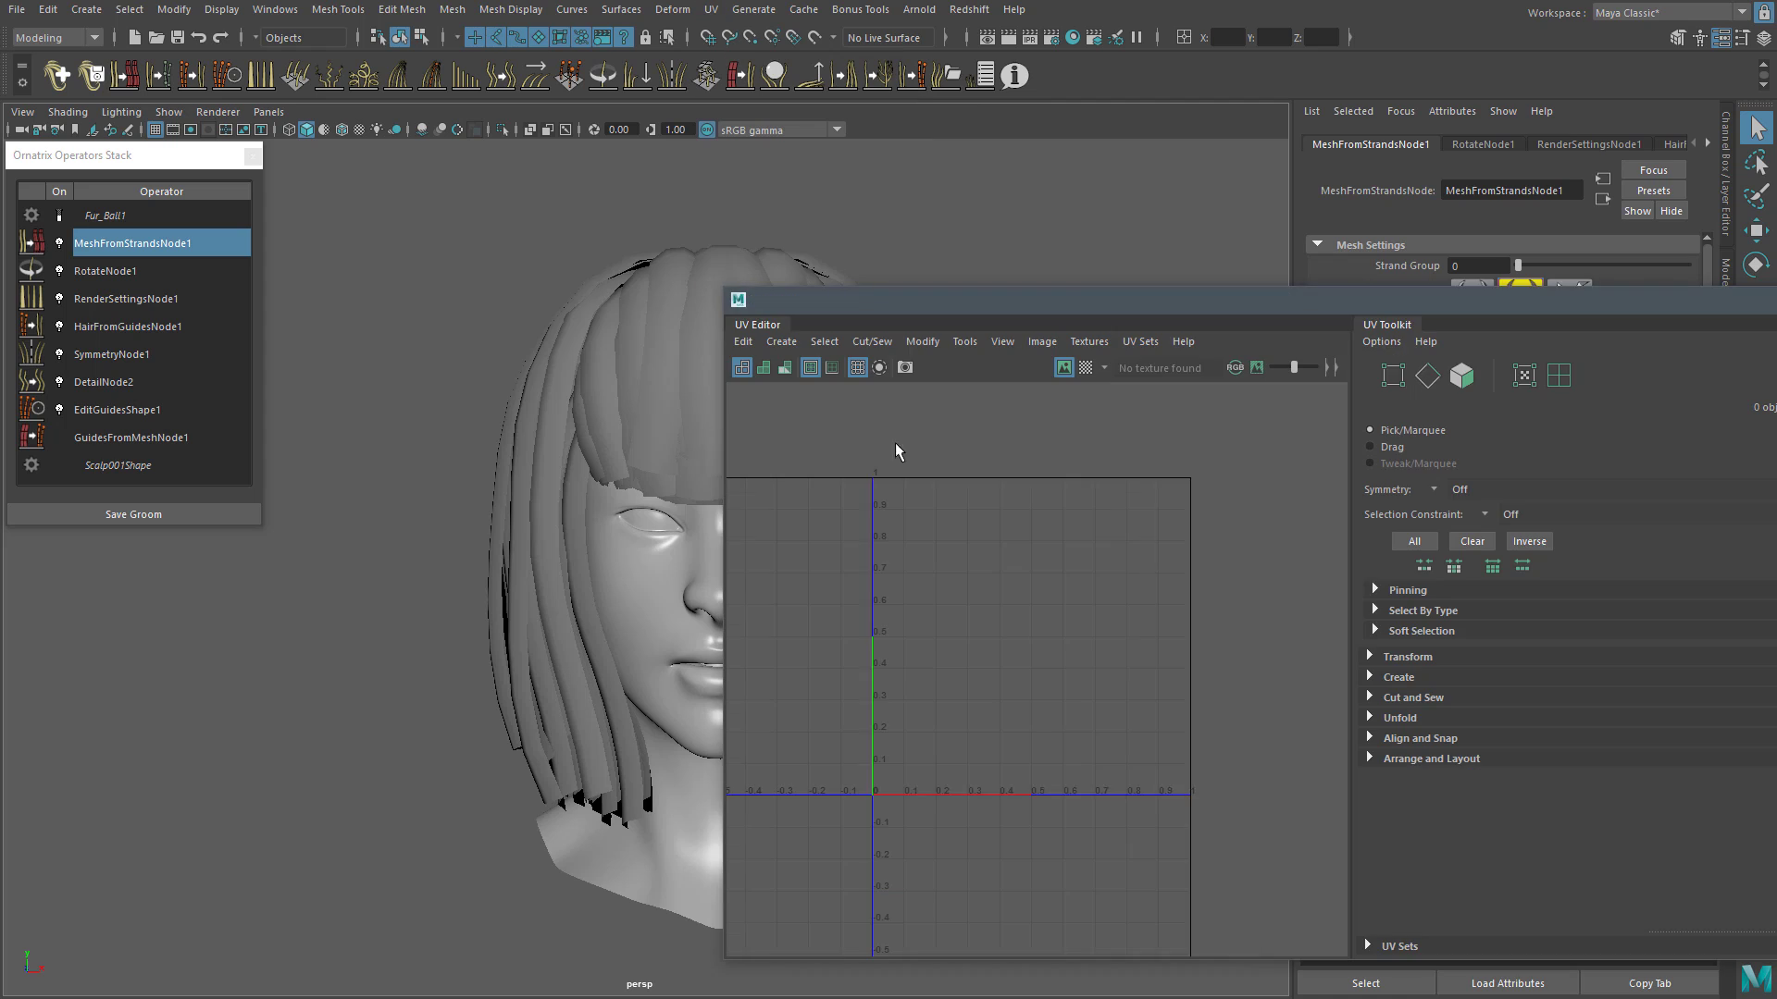
{"action": "left_click_drag", "start_coordinate": [997, 313], "coordinate": [636, 464]}
Step: Try moving one fringe strip's UV shell sideways out of the overlapping stack, and undo the move
{"action": "right_click_drag", "start_coordinate": [713, 662], "coordinate": [642, 642]}
{"action": "left_click", "coordinate": [748, 357]}
{"action": "key", "text": "w"}
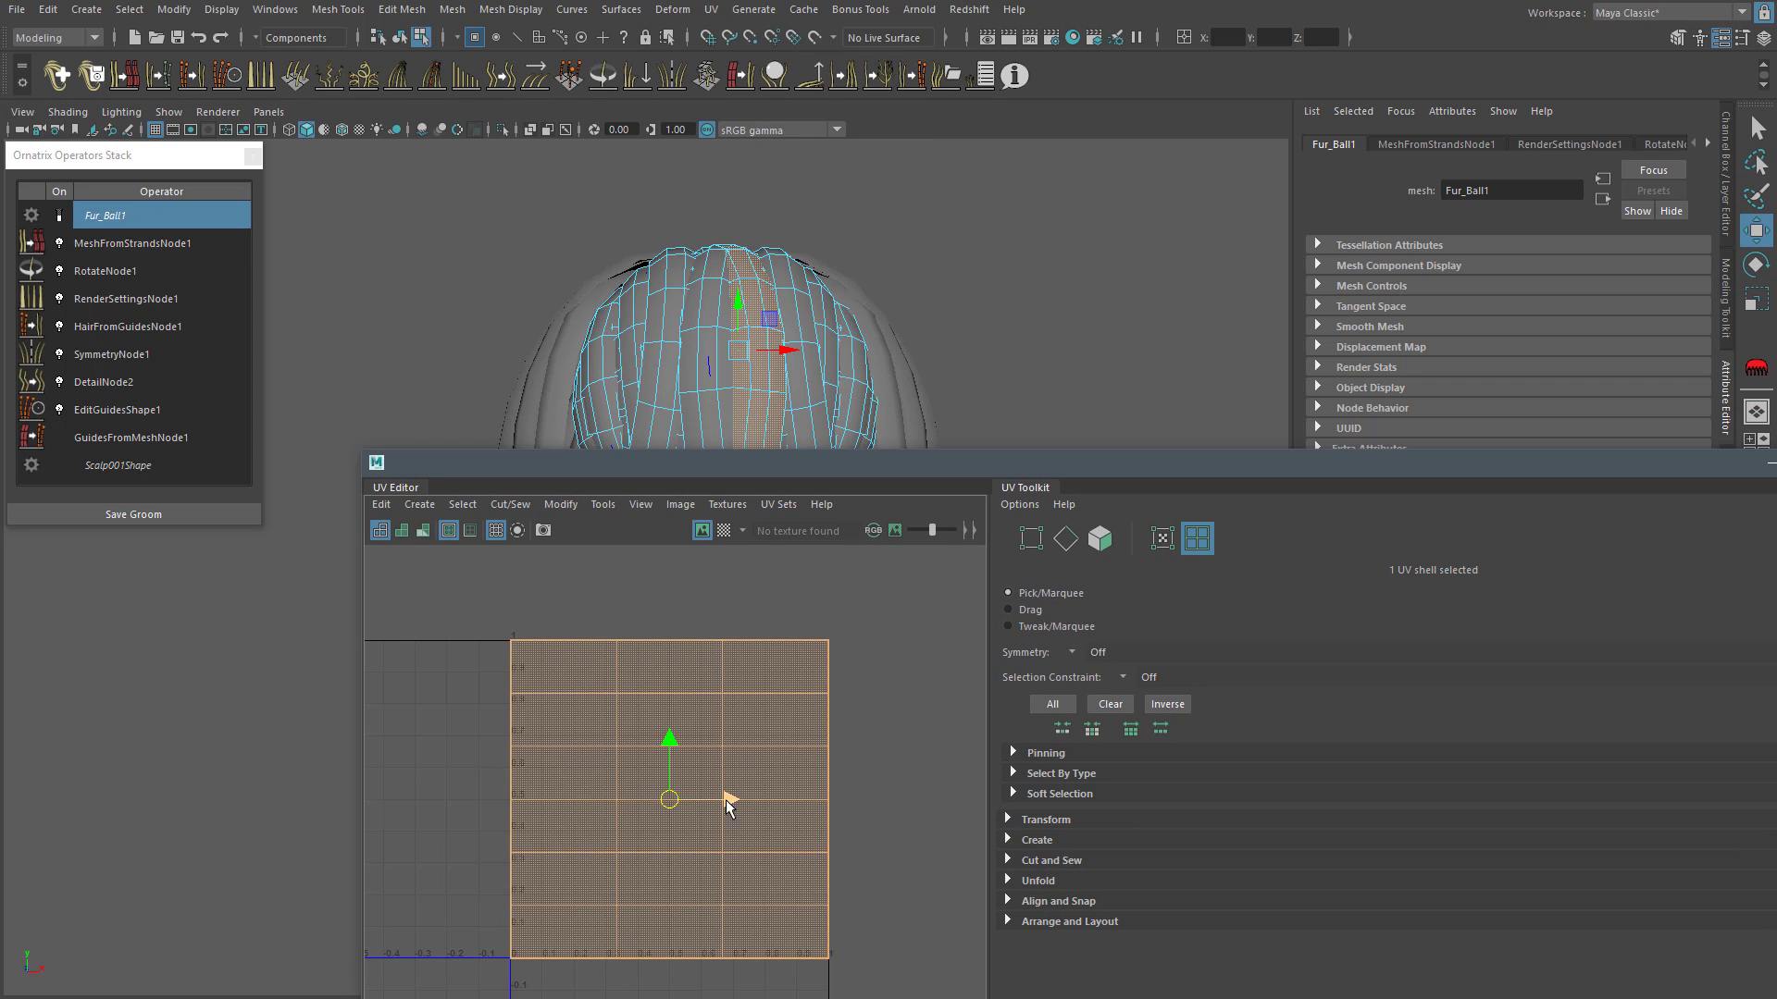
{"action": "left_click_drag", "start_coordinate": [733, 796], "coordinate": [1013, 807]}
{"action": "left_click", "coordinate": [768, 765]}
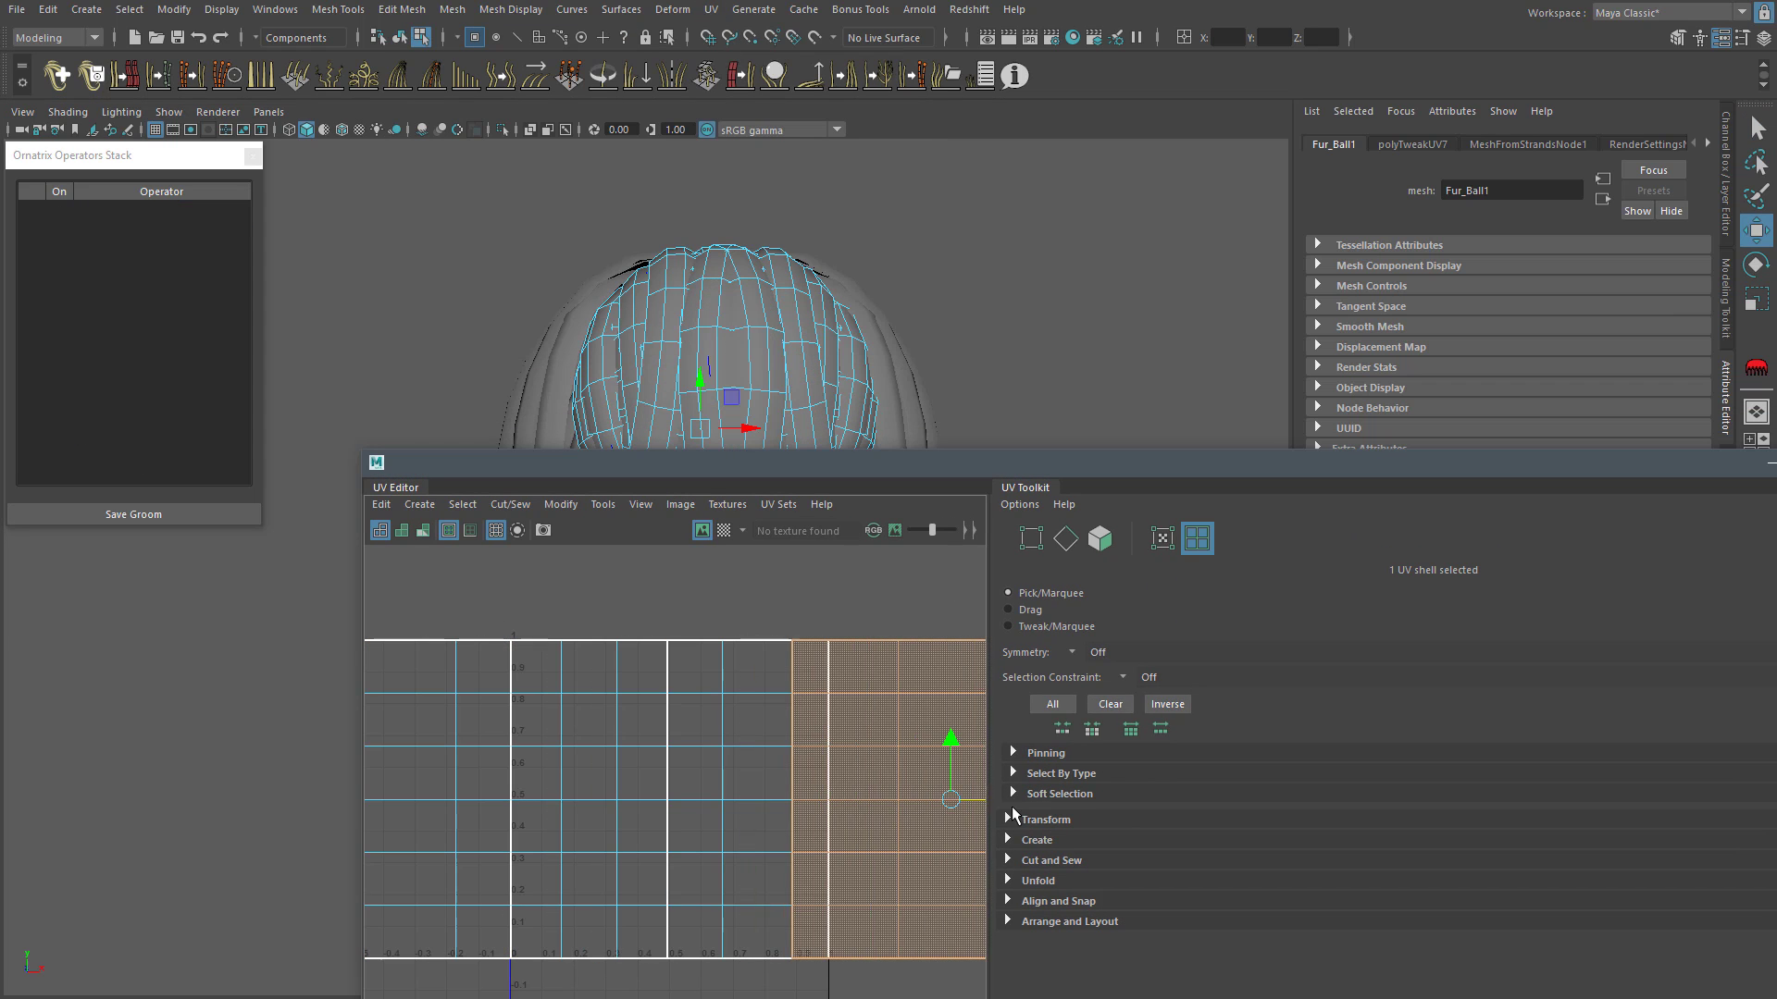
{"action": "key", "text": "ctrl+z"}
{"action": "key", "text": "ctrl+z"}
{"action": "key", "text": "ctrl+z"}
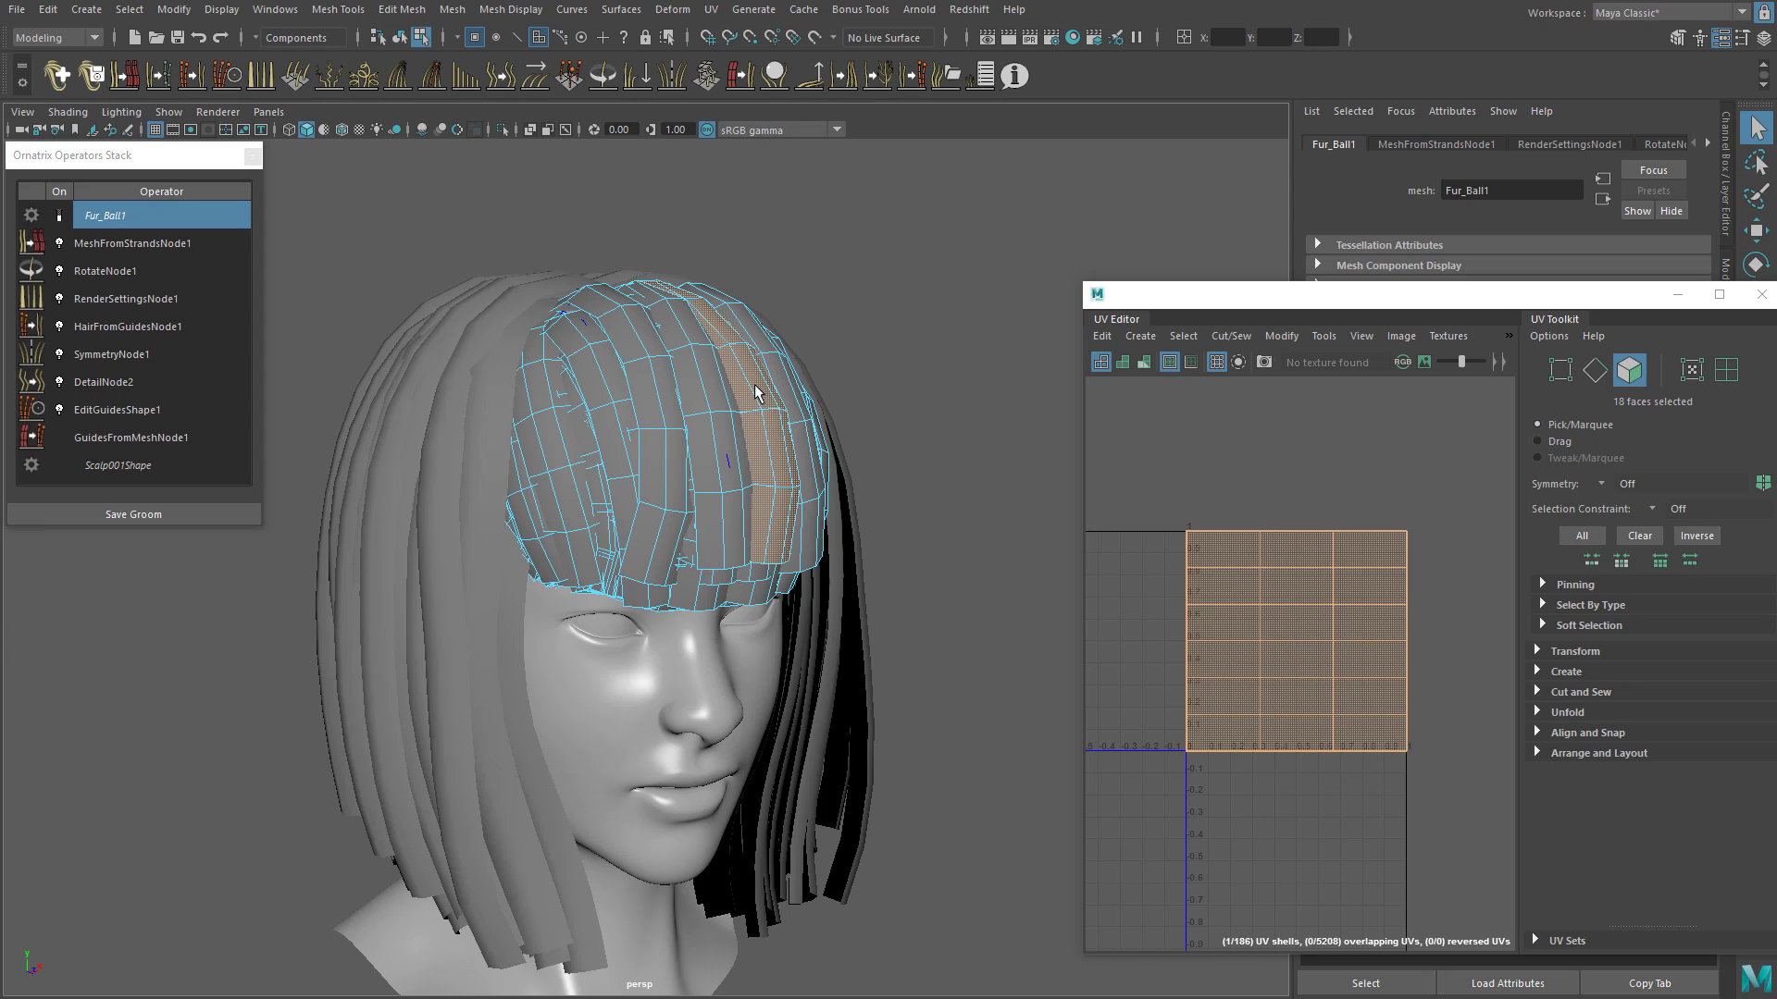
Step: Duplicate the faces of the selected front fringe strip and return to object selection
{"action": "mouse_move", "coordinate": [747, 413]}
{"action": "left_mouse_down", "text": "alt"}
{"action": "mouse_move", "coordinate": [708, 432]}
{"action": "mouse_move", "coordinate": [738, 421]}
{"action": "left_mouse_up", "text": "alt"}
{"action": "right_click", "coordinate": [738, 421], "text": "shift"}
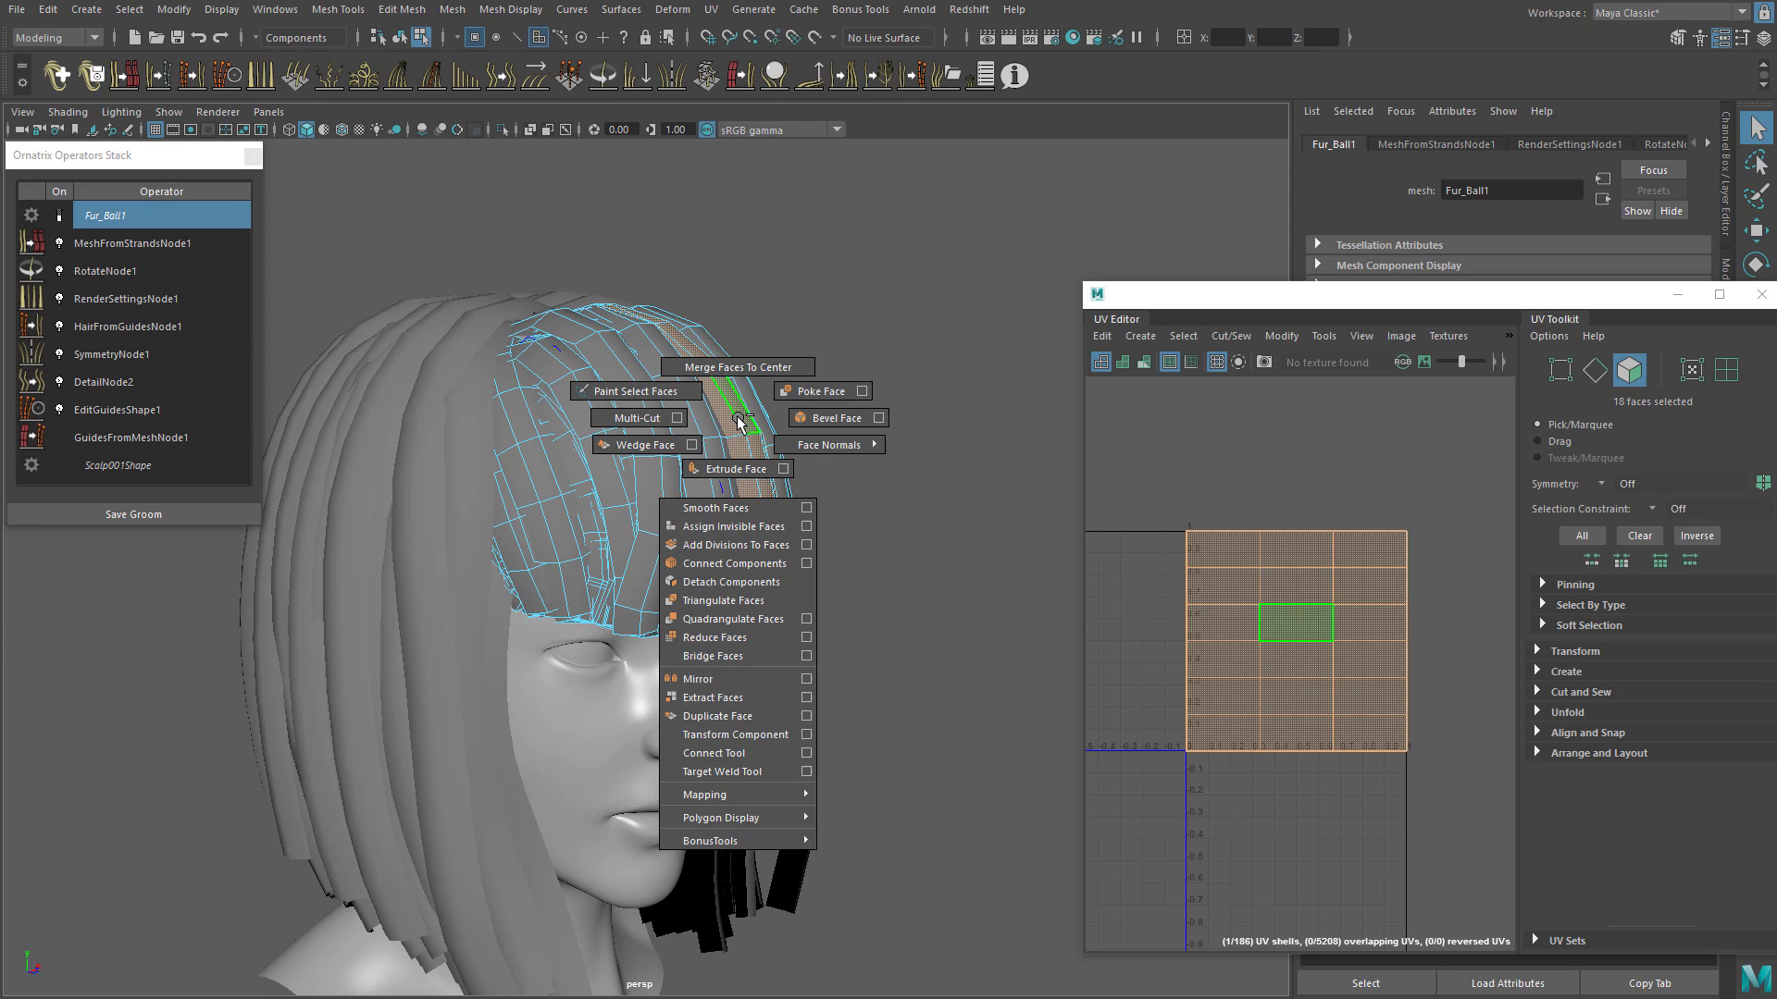
{"action": "left_click", "coordinate": [727, 716]}
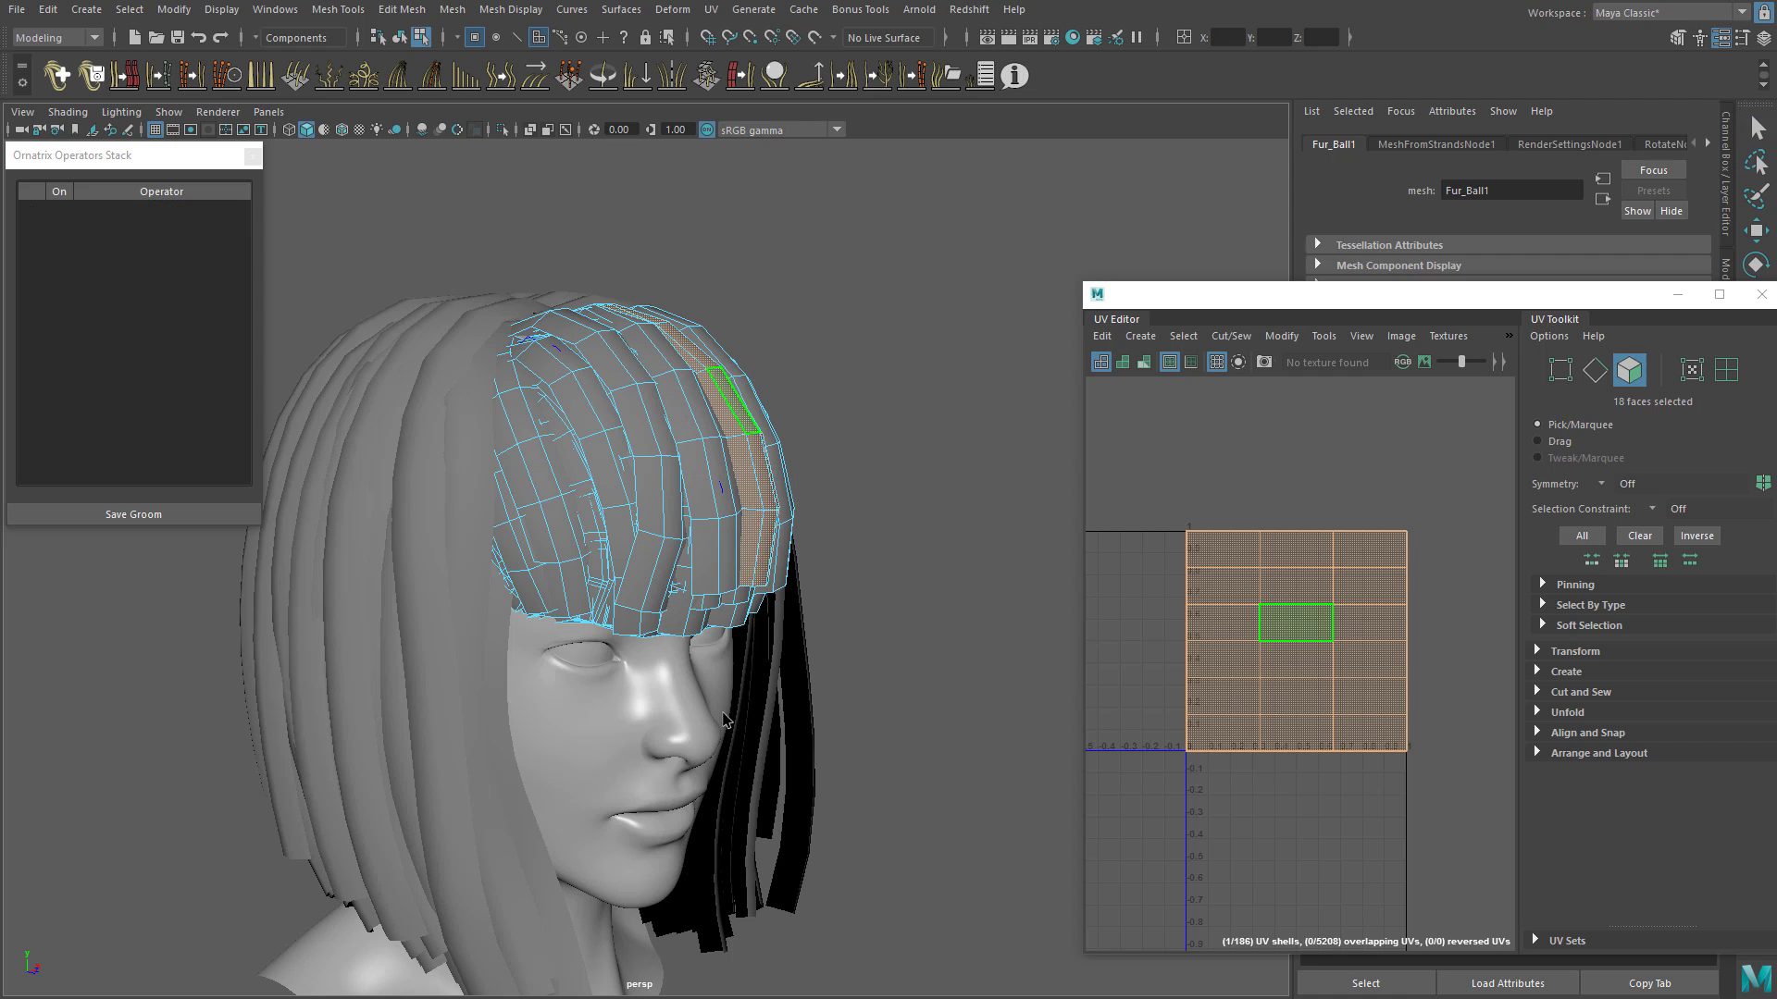
{"action": "right_click", "coordinate": [736, 422]}
{"action": "right_click_drag", "start_coordinate": [735, 418], "coordinate": [814, 393]}
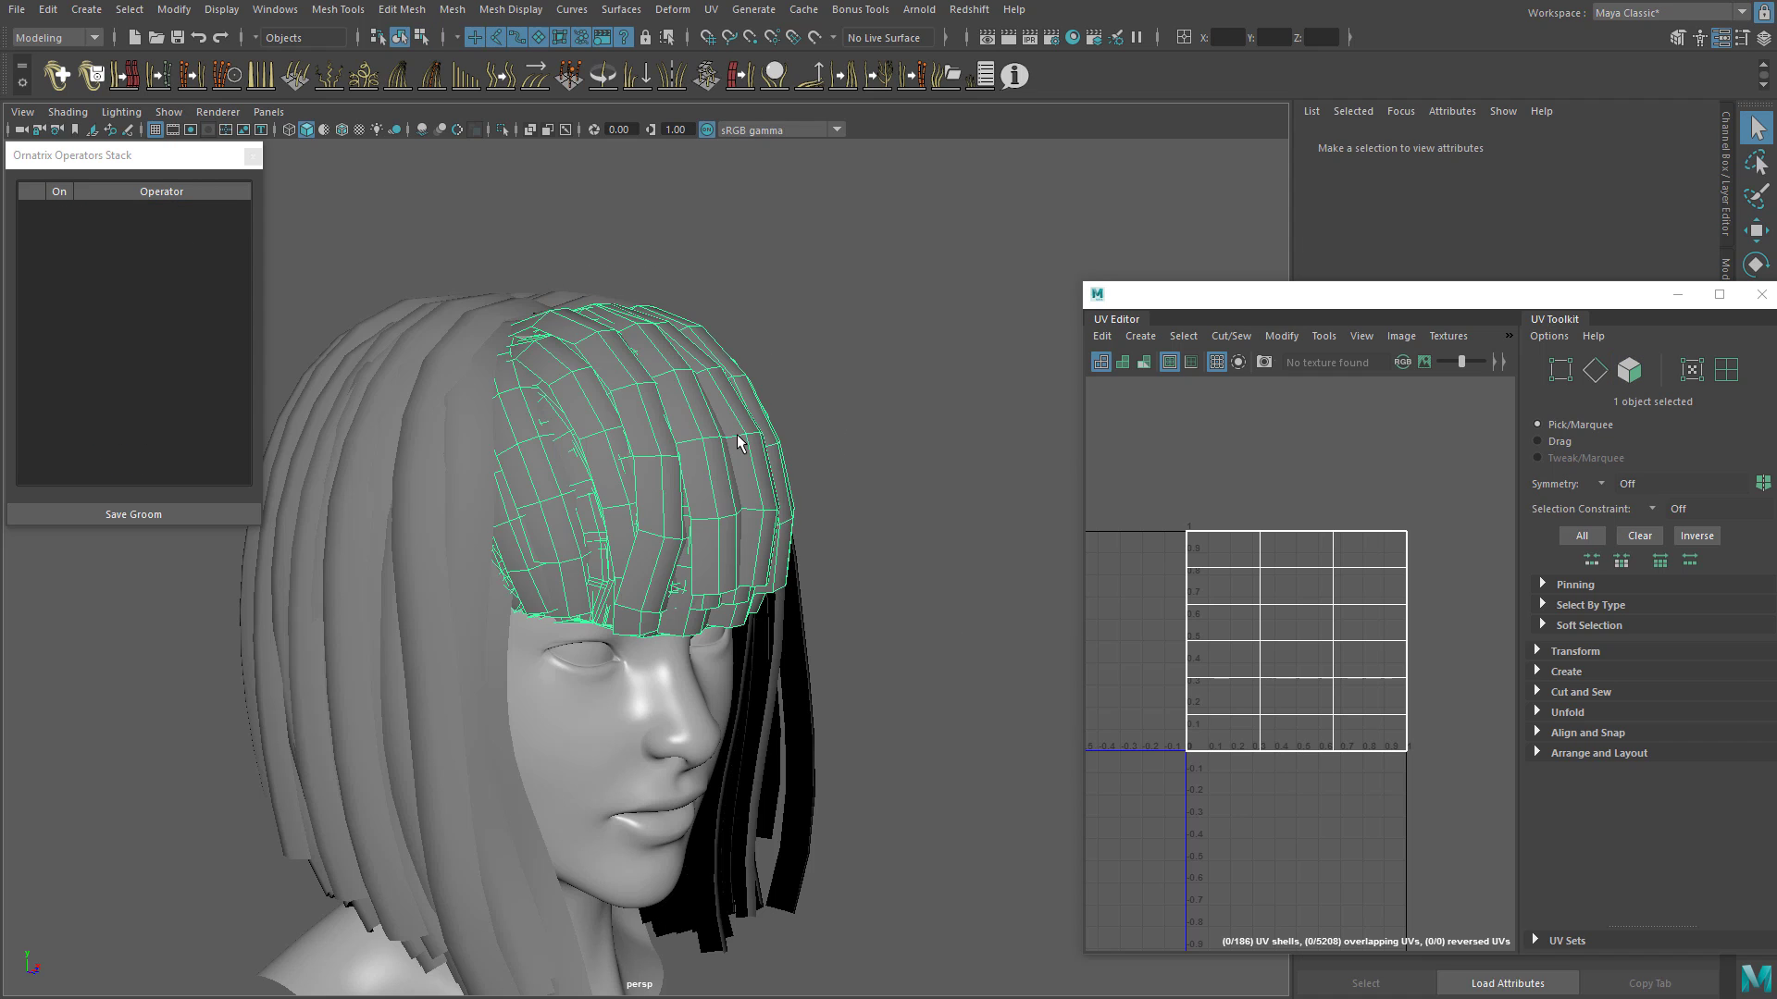
Step: Select the duplicated fringe strip and move it up and away from the head
{"action": "left_click", "coordinate": [738, 433]}
{"action": "left_click_drag", "start_coordinate": [553, 693], "coordinate": [768, 747]}
{"action": "left_click_drag", "start_coordinate": [732, 714], "coordinate": [733, 521]}
{"action": "key", "text": "q"}
{"action": "middle_click_drag", "start_coordinate": [894, 476], "coordinate": [818, 513], "text": "alt"}
{"action": "scroll", "coordinate": [818, 513], "scroll_direction": "down", "scroll_amount": 1}
Step: Unfold the duplicated fringe strip's UVs and straighten them with the 30.00 angle setting in U and V
{"action": "left_click_drag", "start_coordinate": [1375, 300], "coordinate": [1210, 222]}
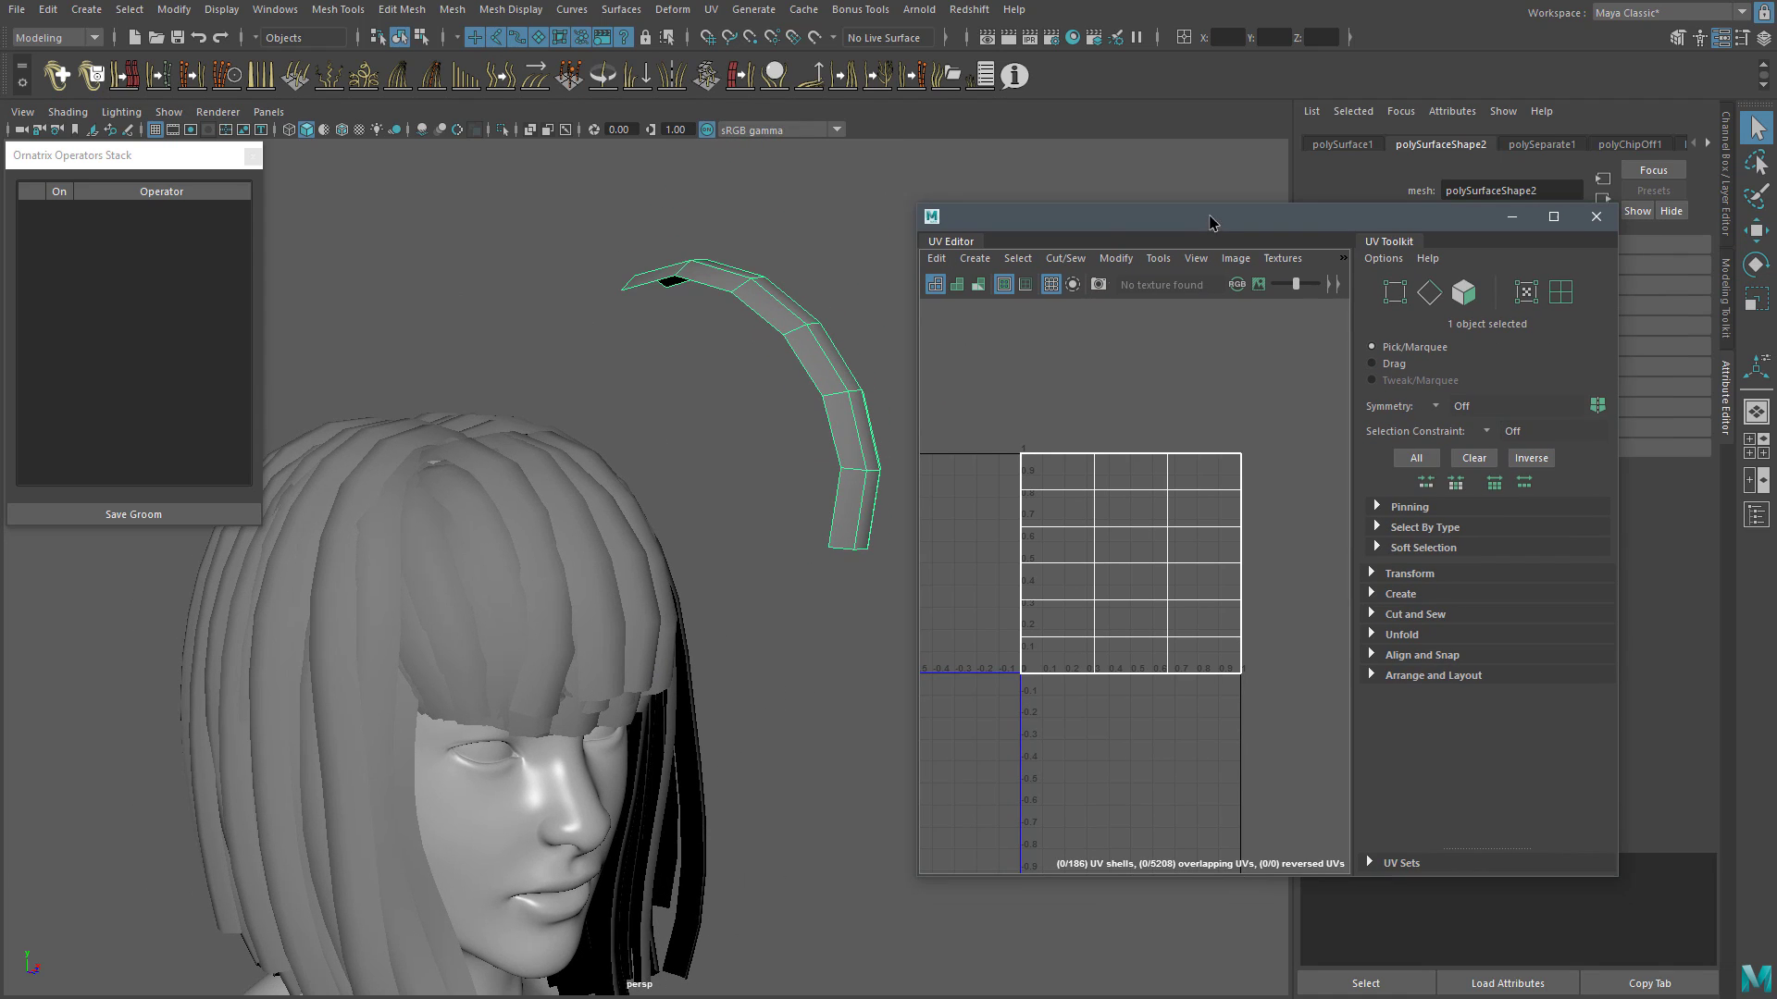
{"action": "left_click", "coordinate": [1401, 635]}
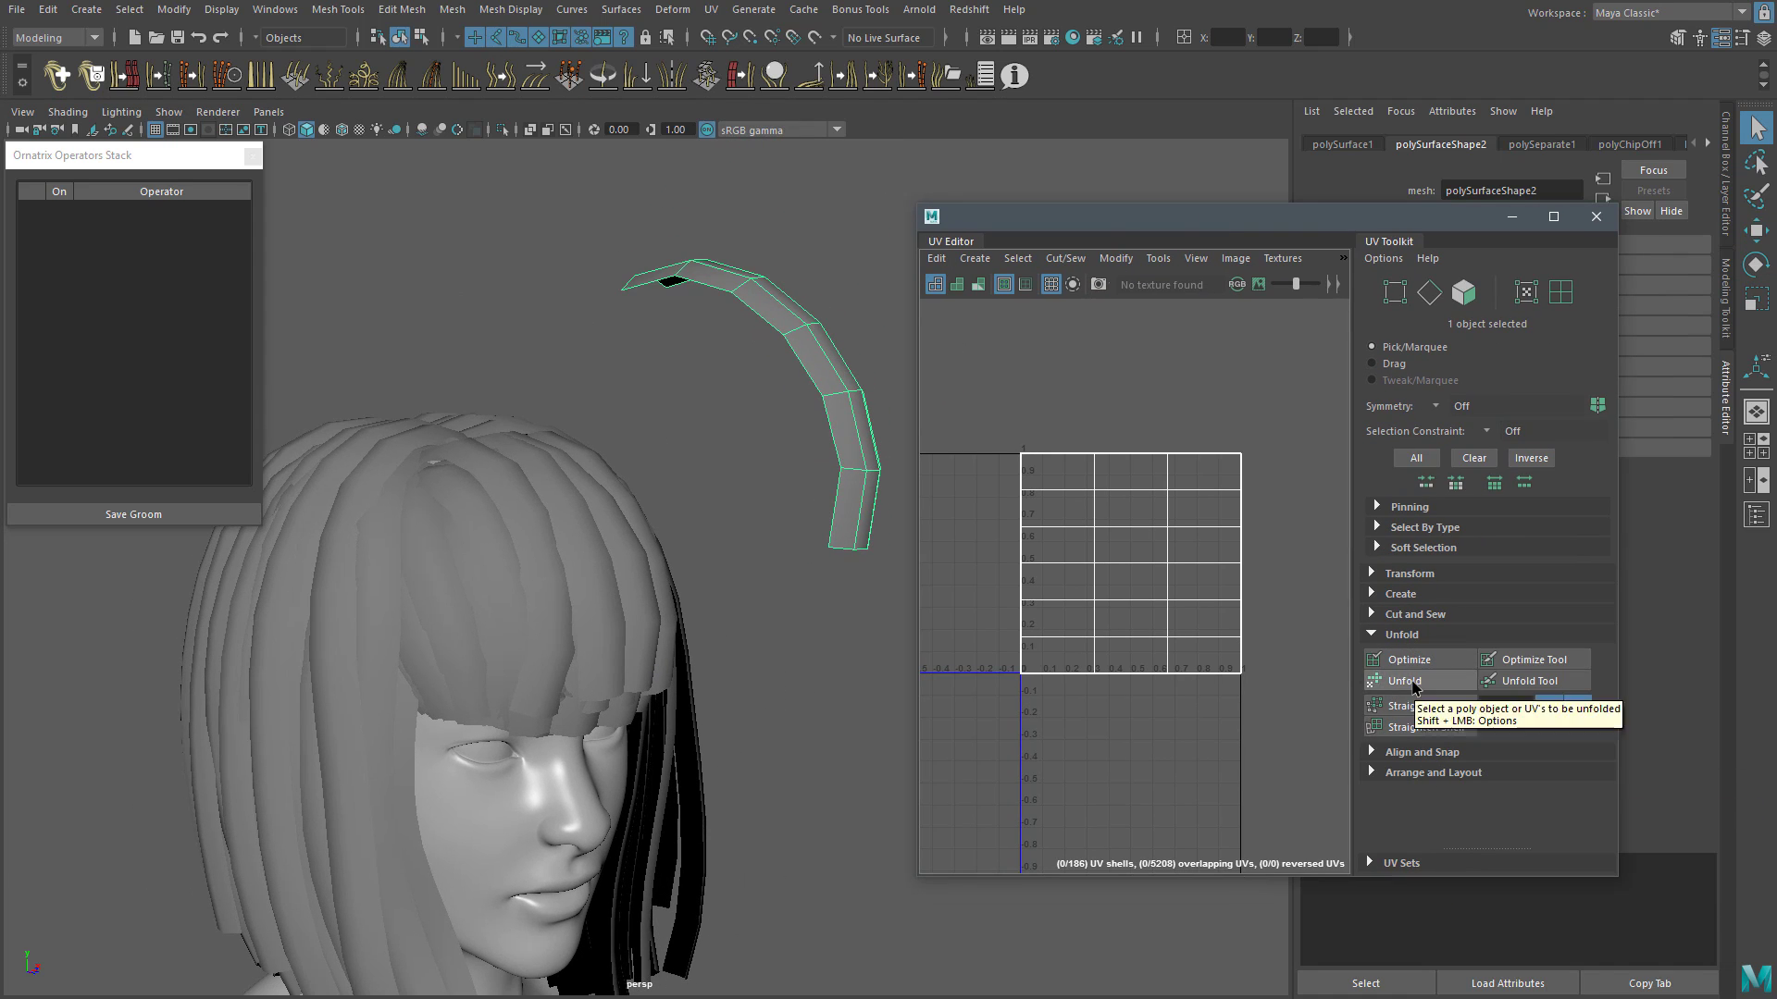
{"action": "left_click", "coordinate": [1413, 682]}
{"action": "right_click_drag", "start_coordinate": [1191, 587], "coordinate": [1050, 481], "text": "alt"}
{"action": "middle_click_drag", "start_coordinate": [1118, 490], "coordinate": [1082, 510], "text": "alt"}
{"action": "right_click_drag", "start_coordinate": [1084, 509], "coordinate": [1221, 660], "text": "alt"}
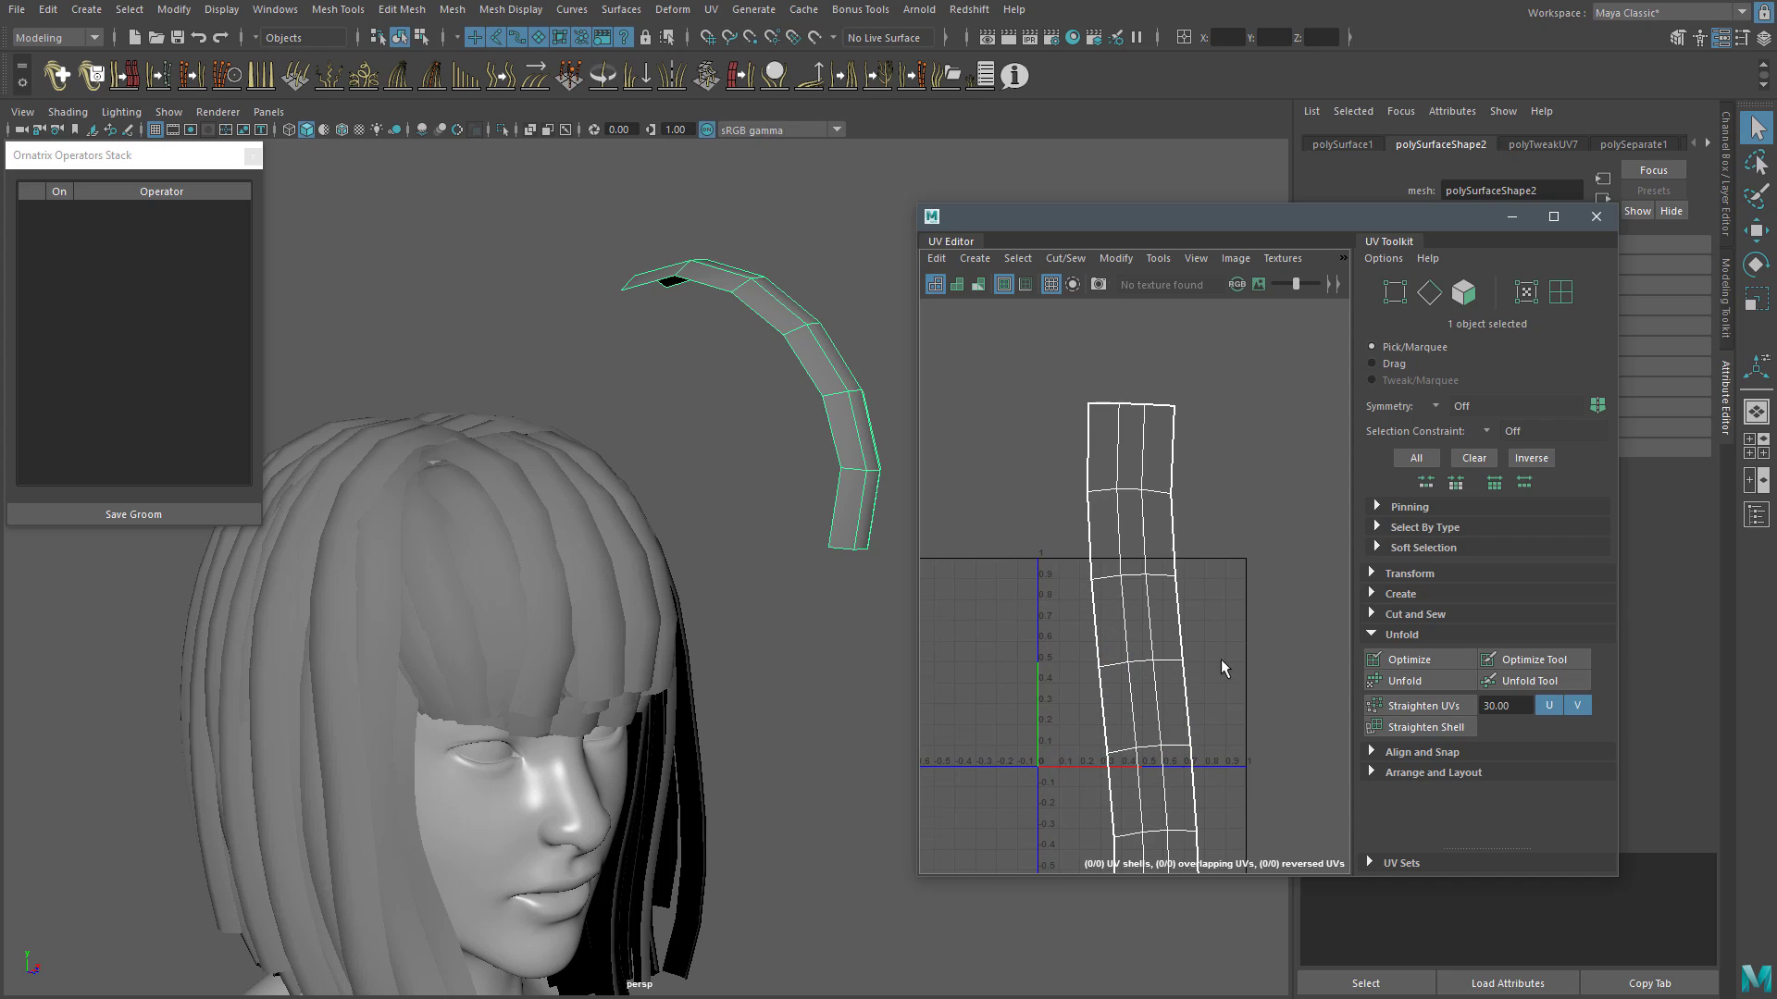
{"action": "left_click", "coordinate": [1418, 708]}
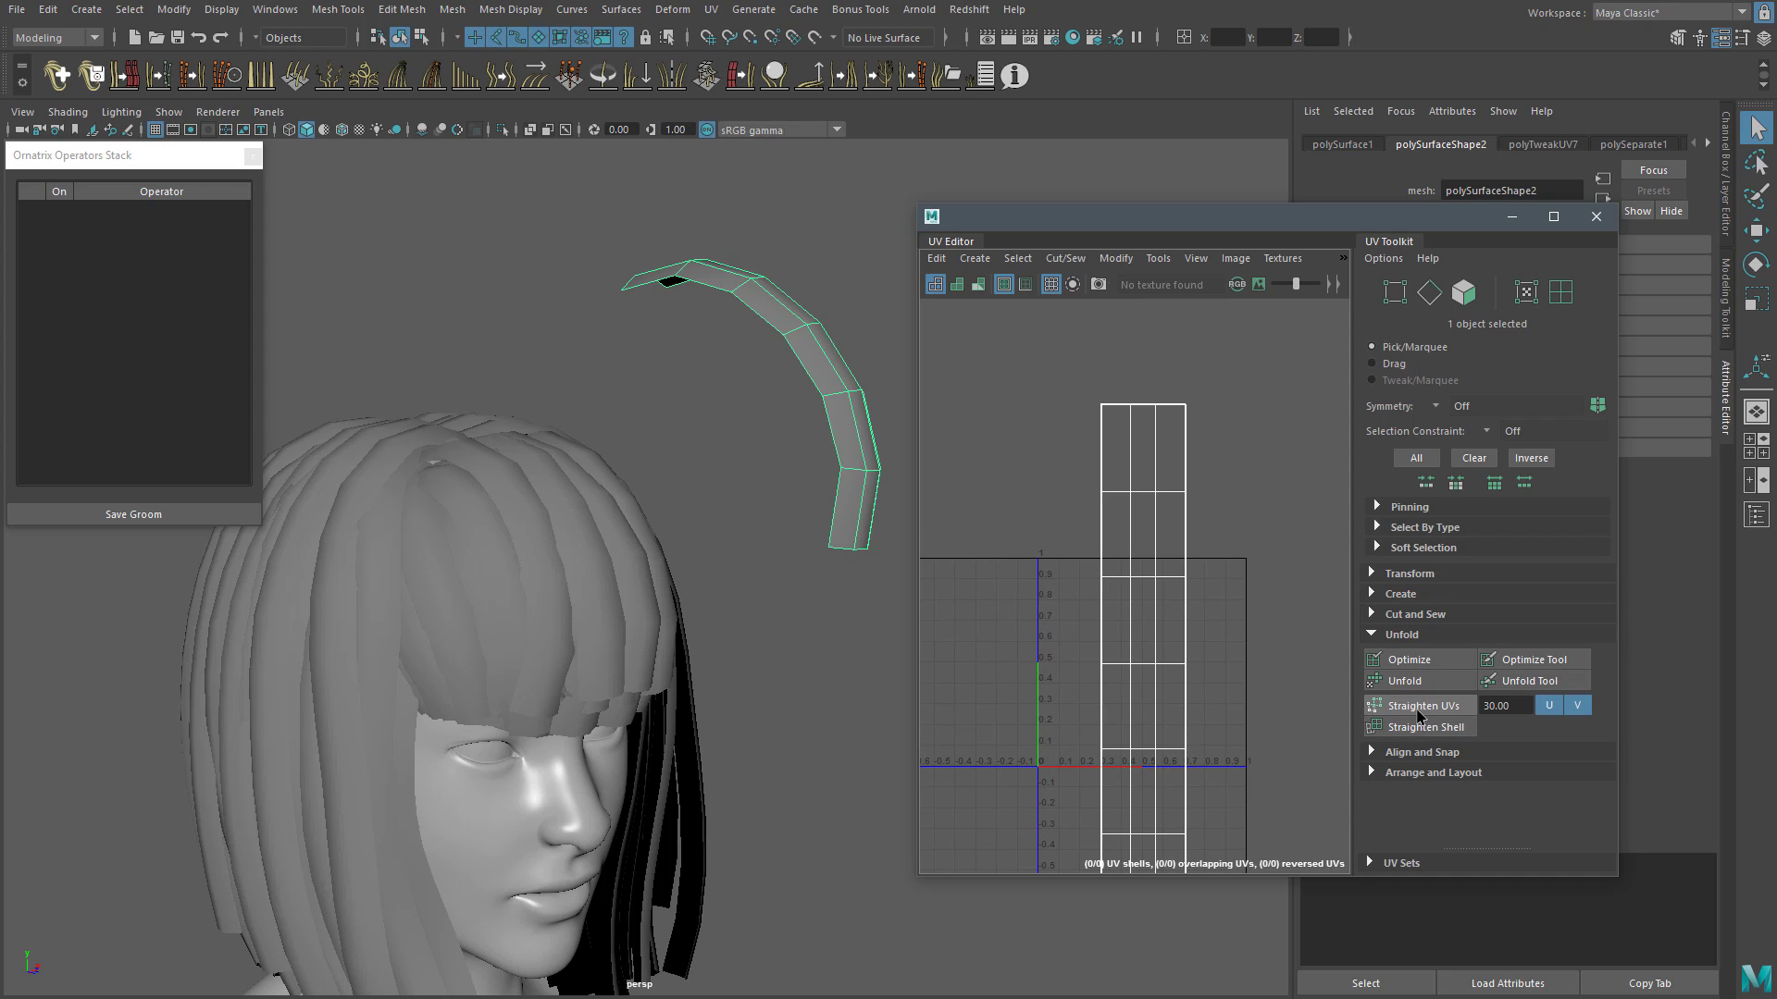
Step: Scale the straightened strip's UV shell down uniformly and place it upright inside the 0 to 1 UV tile
{"action": "middle_click_drag", "start_coordinate": [1222, 664], "coordinate": [1189, 640], "text": "alt"}
{"action": "right_click_drag", "start_coordinate": [1203, 659], "coordinate": [1063, 583], "text": "alt"}
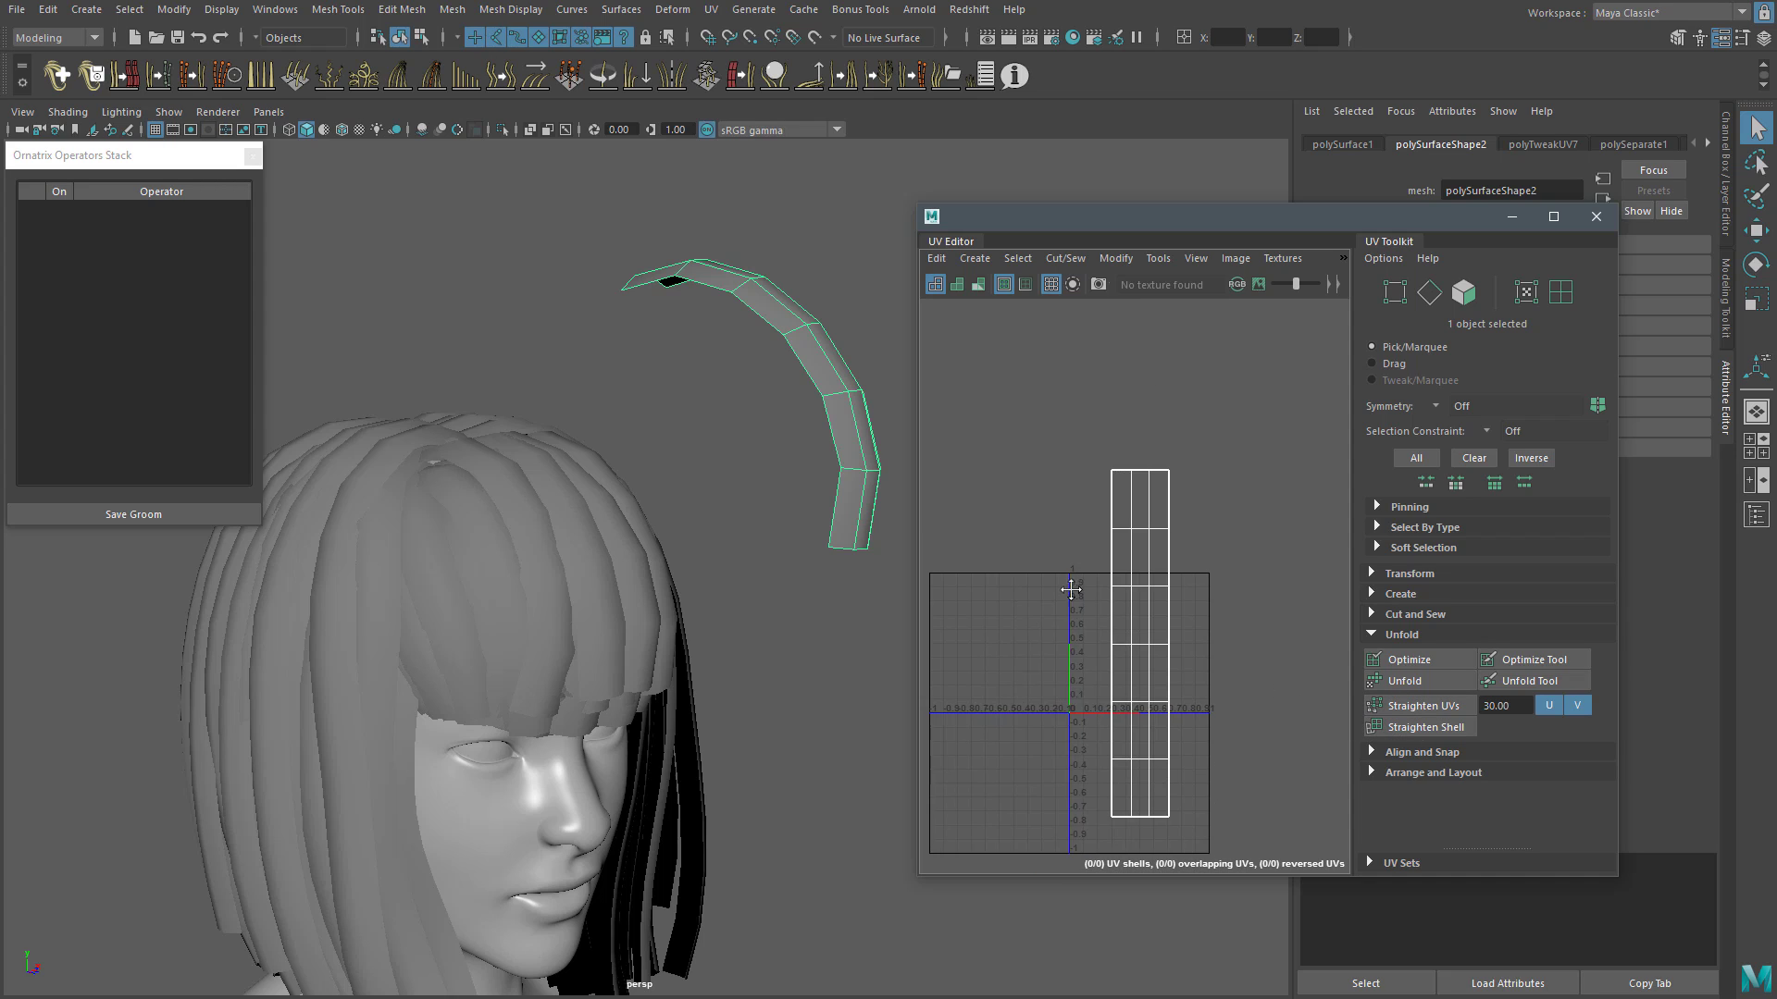
{"action": "middle_click_drag", "start_coordinate": [1063, 583], "coordinate": [1000, 531], "text": "alt"}
{"action": "right_click_drag", "start_coordinate": [1001, 531], "coordinate": [1137, 592], "text": "alt"}
{"action": "key", "text": "r"}
{"action": "key", "text": "q"}
{"action": "left_click", "coordinate": [1118, 592]}
{"action": "key", "text": "r"}
{"action": "left_click_drag", "start_coordinate": [1099, 607], "coordinate": [1076, 579]}
{"action": "right_click_drag", "start_coordinate": [1075, 579], "coordinate": [1116, 607], "text": "alt"}
{"action": "left_click_drag", "start_coordinate": [1113, 607], "coordinate": [1104, 607]}
{"action": "key", "text": "w"}
{"action": "middle_click_drag", "start_coordinate": [1106, 607], "coordinate": [1148, 589], "text": "alt"}
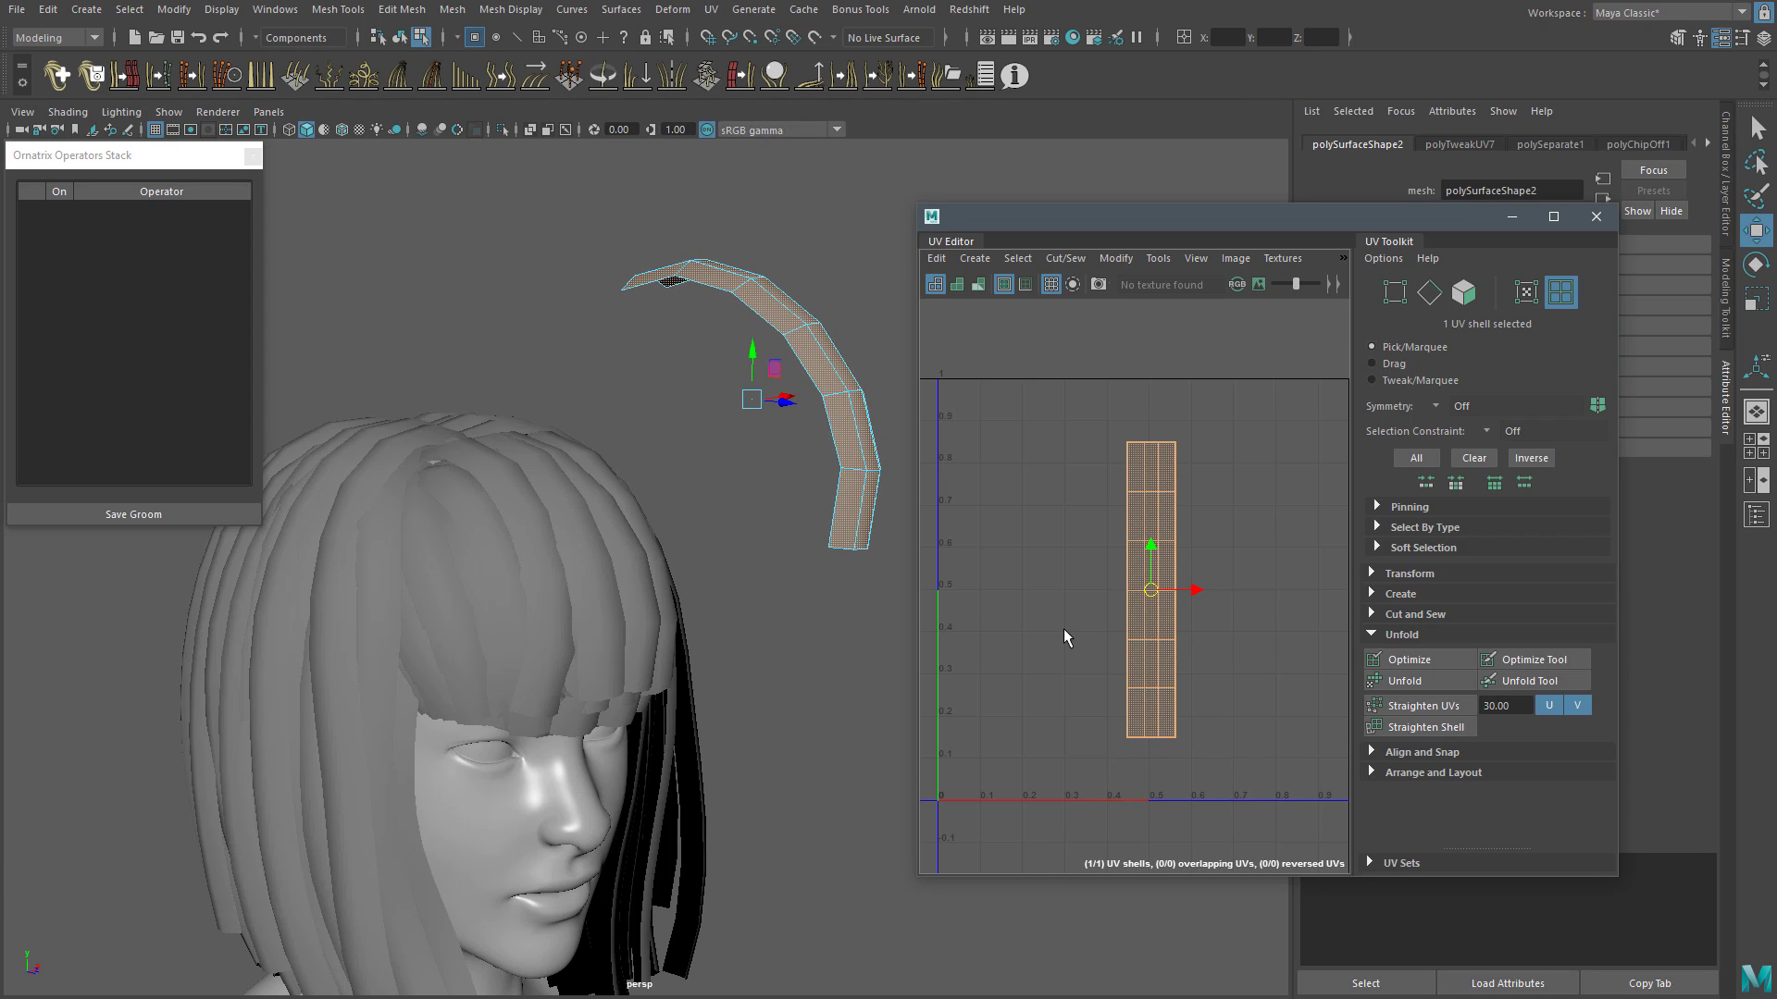
{"action": "middle_click_drag", "start_coordinate": [1063, 637], "coordinate": [901, 638]}
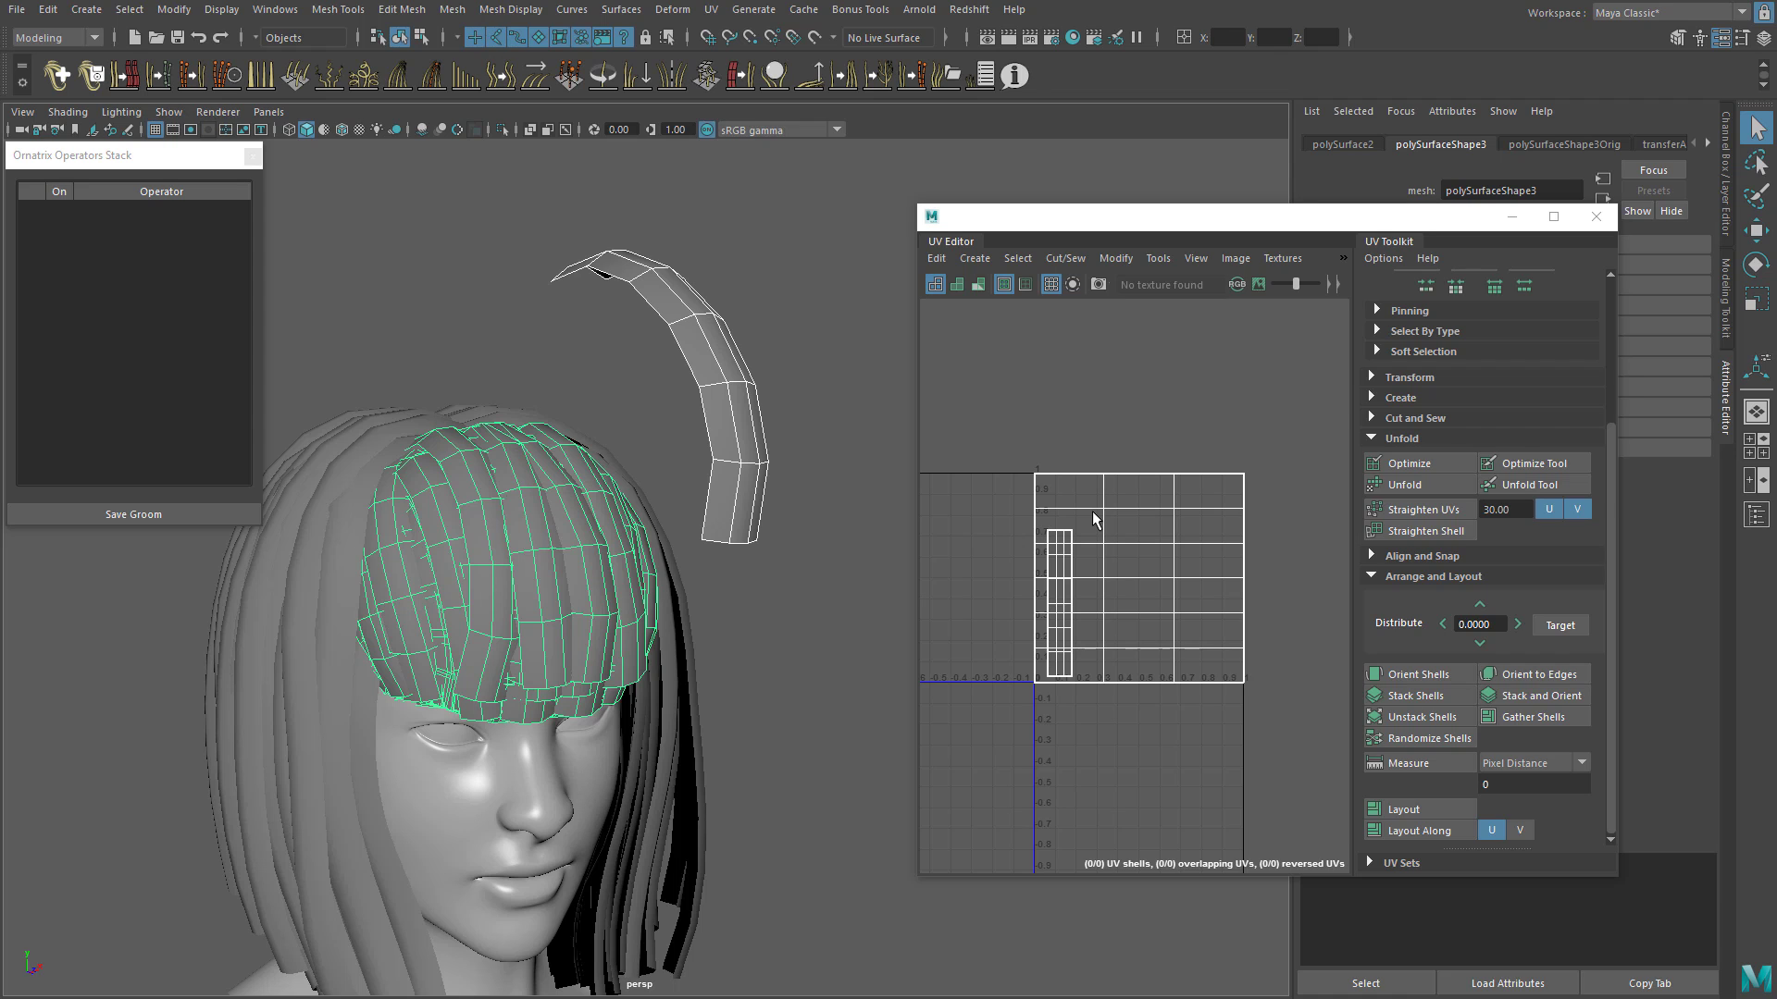
Step: Select all the fringe hair's UV shells and scale and move them onto the narrow reference strip's shell
{"action": "right_click_drag", "start_coordinate": [1145, 494], "coordinate": [1073, 475]}
{"action": "scroll", "coordinate": [1184, 548], "scroll_direction": "up", "scroll_amount": 2}
{"action": "key", "text": "r"}
{"action": "mouse_move", "coordinate": [1207, 549]}
{"action": "left_mouse_down"}
{"action": "mouse_move", "coordinate": [1168, 544]}
{"action": "mouse_move", "coordinate": [1171, 523]}
{"action": "mouse_move", "coordinate": [1074, 590]}
{"action": "mouse_move", "coordinate": [1070, 552]}
{"action": "mouse_move", "coordinate": [1111, 582]}
{"action": "left_mouse_up"}
{"action": "key", "text": "f"}
{"action": "key", "text": "r"}
{"action": "key", "text": "w"}
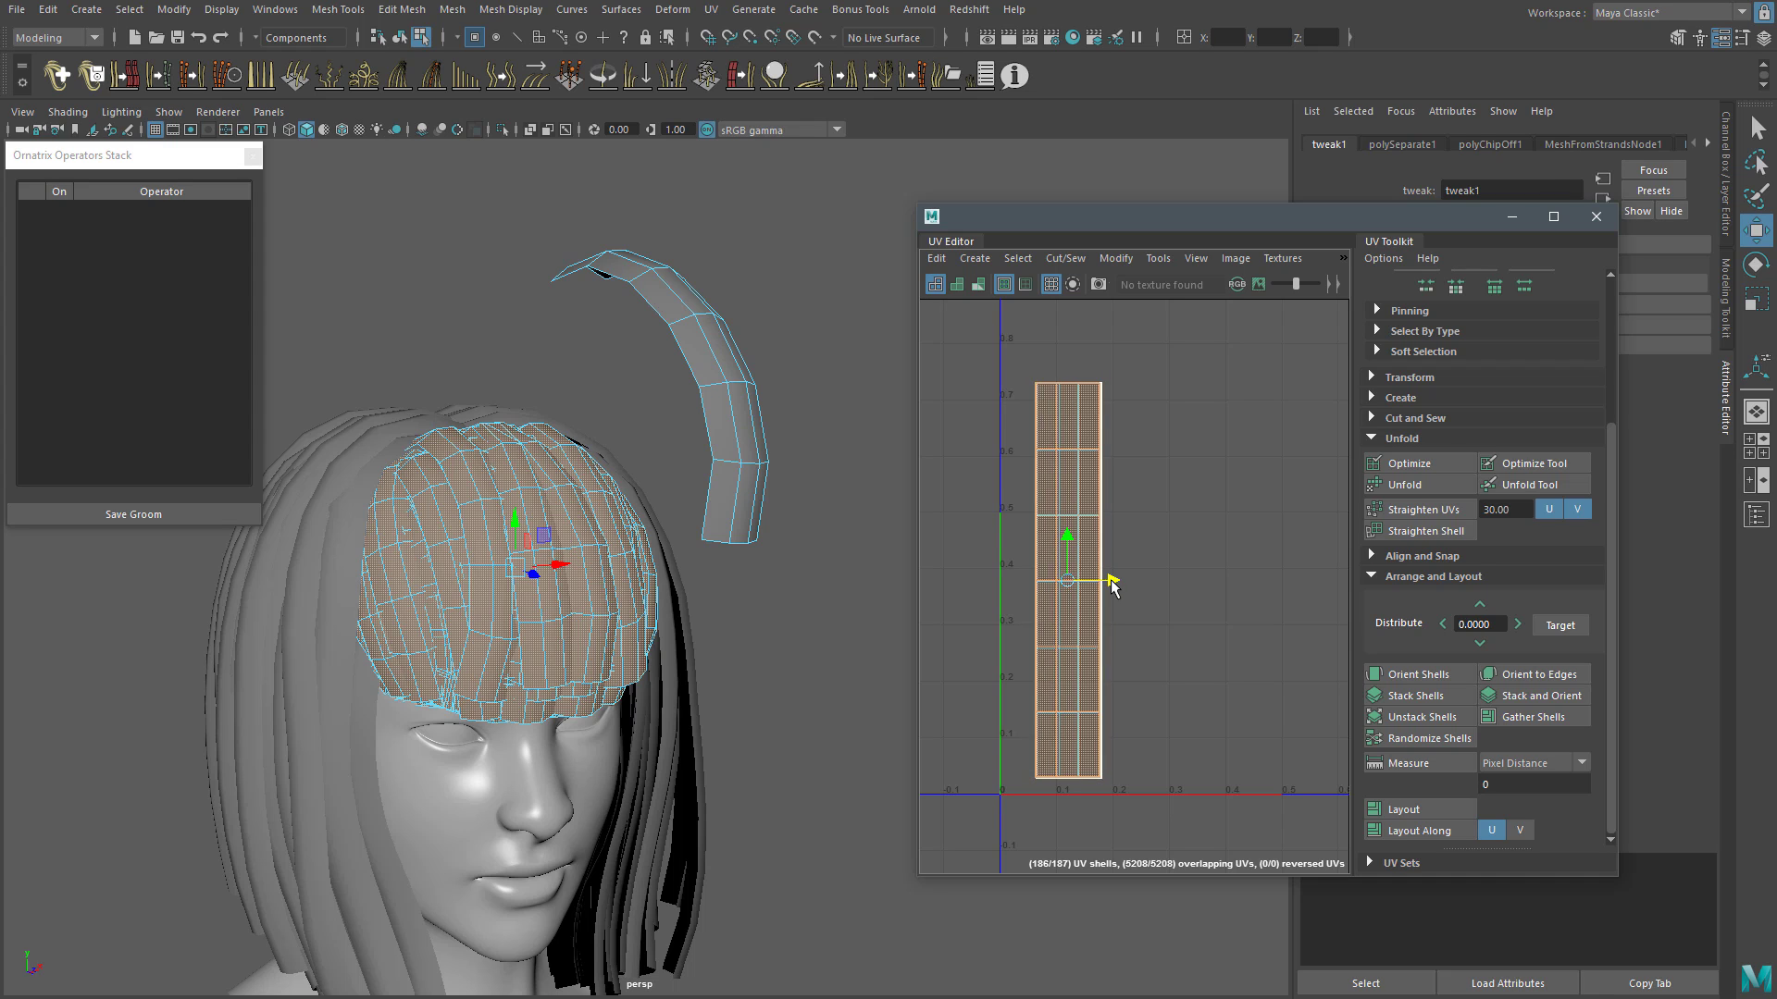
{"action": "right_click", "coordinate": [708, 310]}
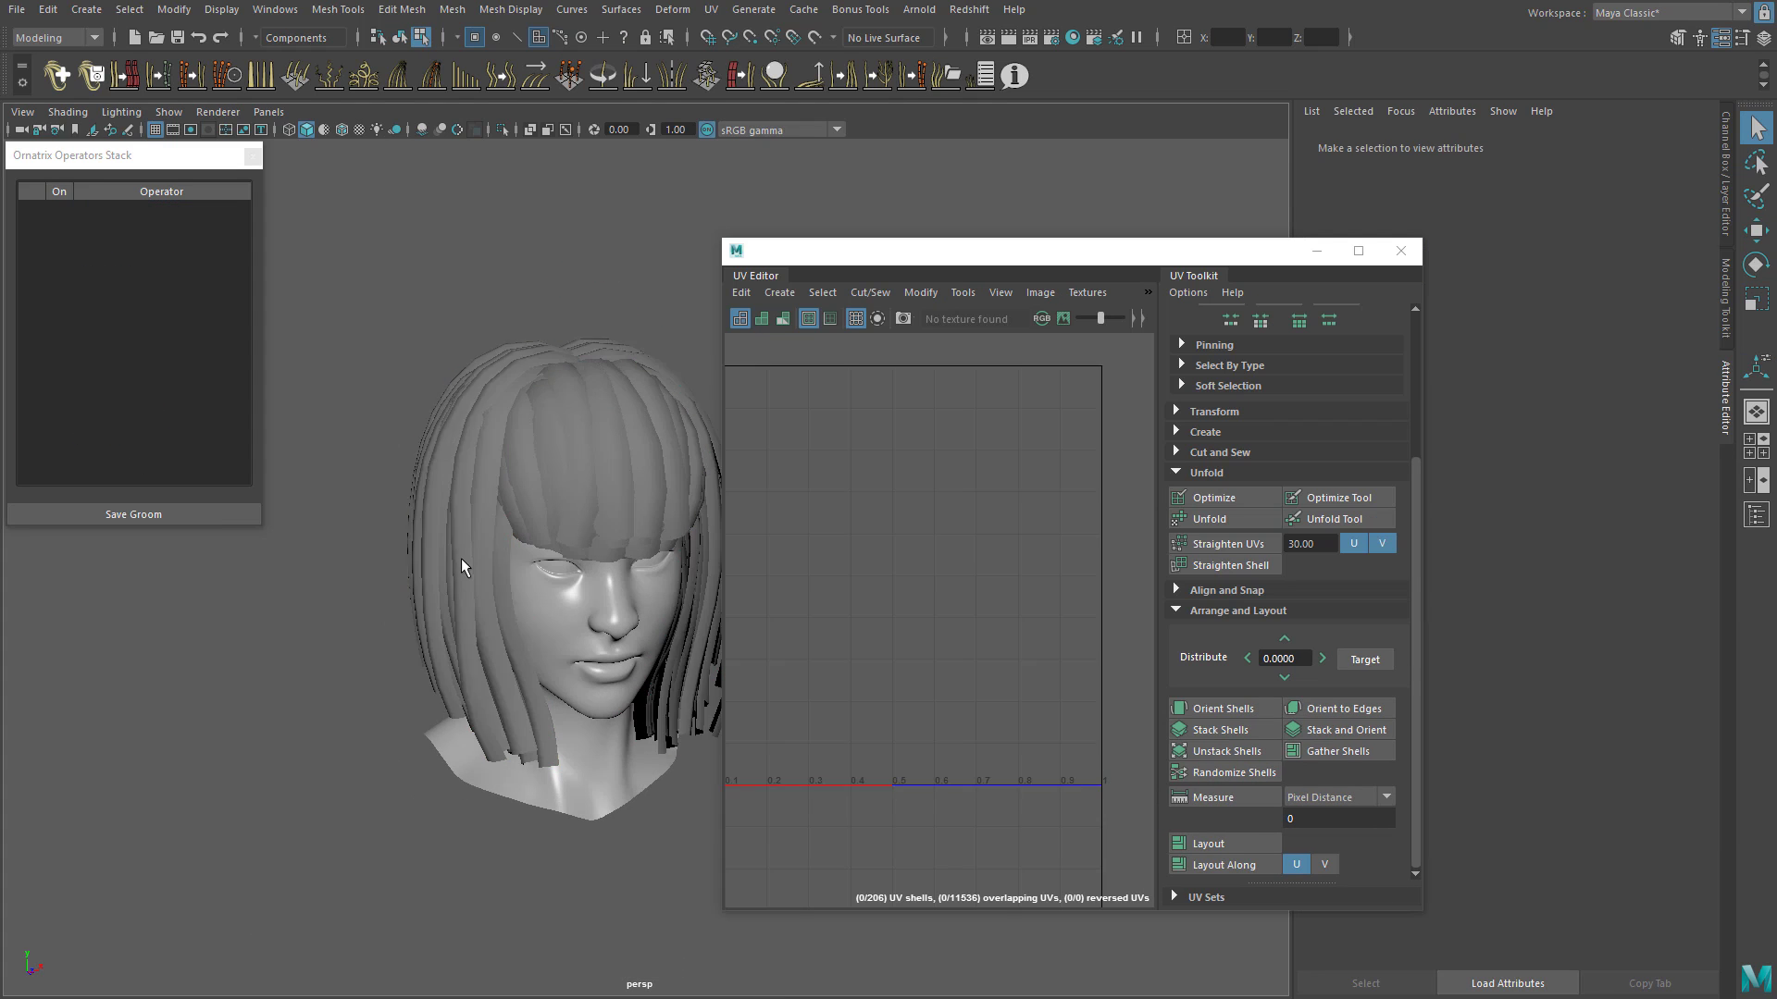
Step: Select the duplicated strip of the side hair and move it beside the head
{"action": "left_click", "coordinate": [461, 560]}
{"action": "right_click_drag", "start_coordinate": [382, 446], "coordinate": [460, 425]}
{"action": "left_click", "coordinate": [484, 603]}
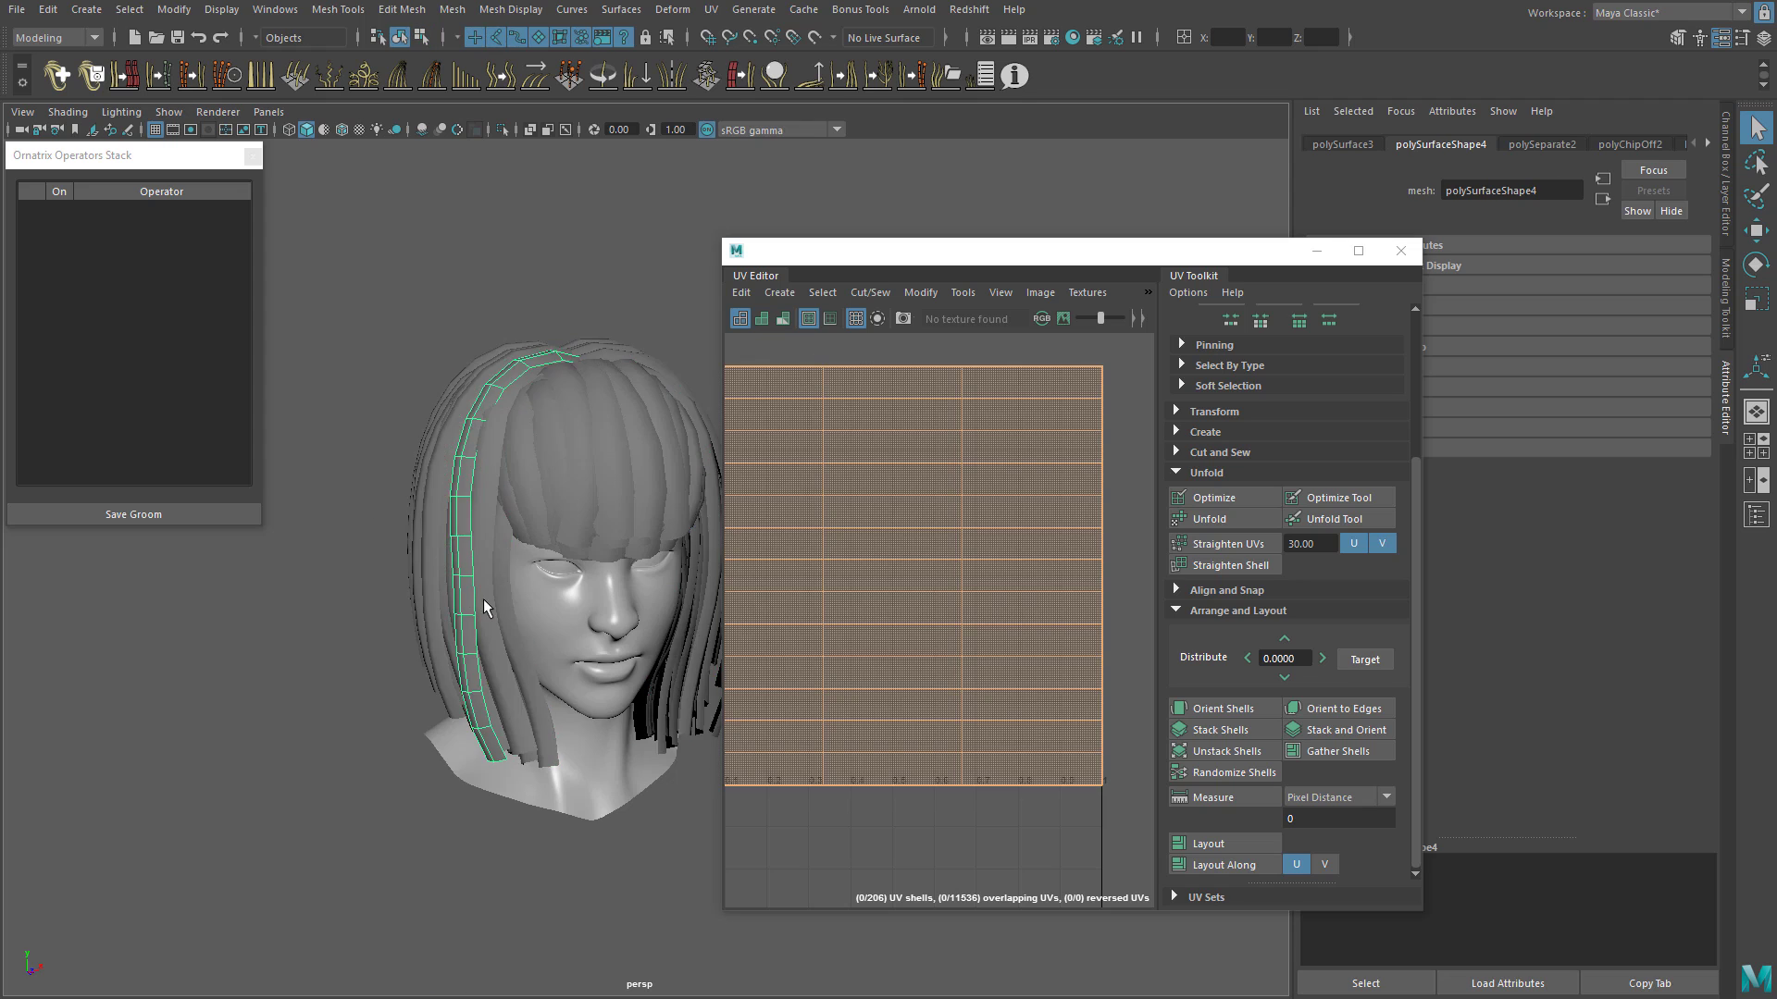
{"action": "key", "text": "w"}
{"action": "left_click_drag", "start_coordinate": [484, 607], "coordinate": [421, 661], "text": "alt"}
{"action": "left_click_drag", "start_coordinate": [624, 553], "coordinate": [412, 499]}
{"action": "key", "text": "q"}
{"action": "middle_click_drag", "start_coordinate": [411, 507], "coordinate": [437, 564], "text": "alt"}
Step: Unfold the duplicated side strip's UVs and straighten its shell
{"action": "left_click", "coordinate": [1226, 520]}
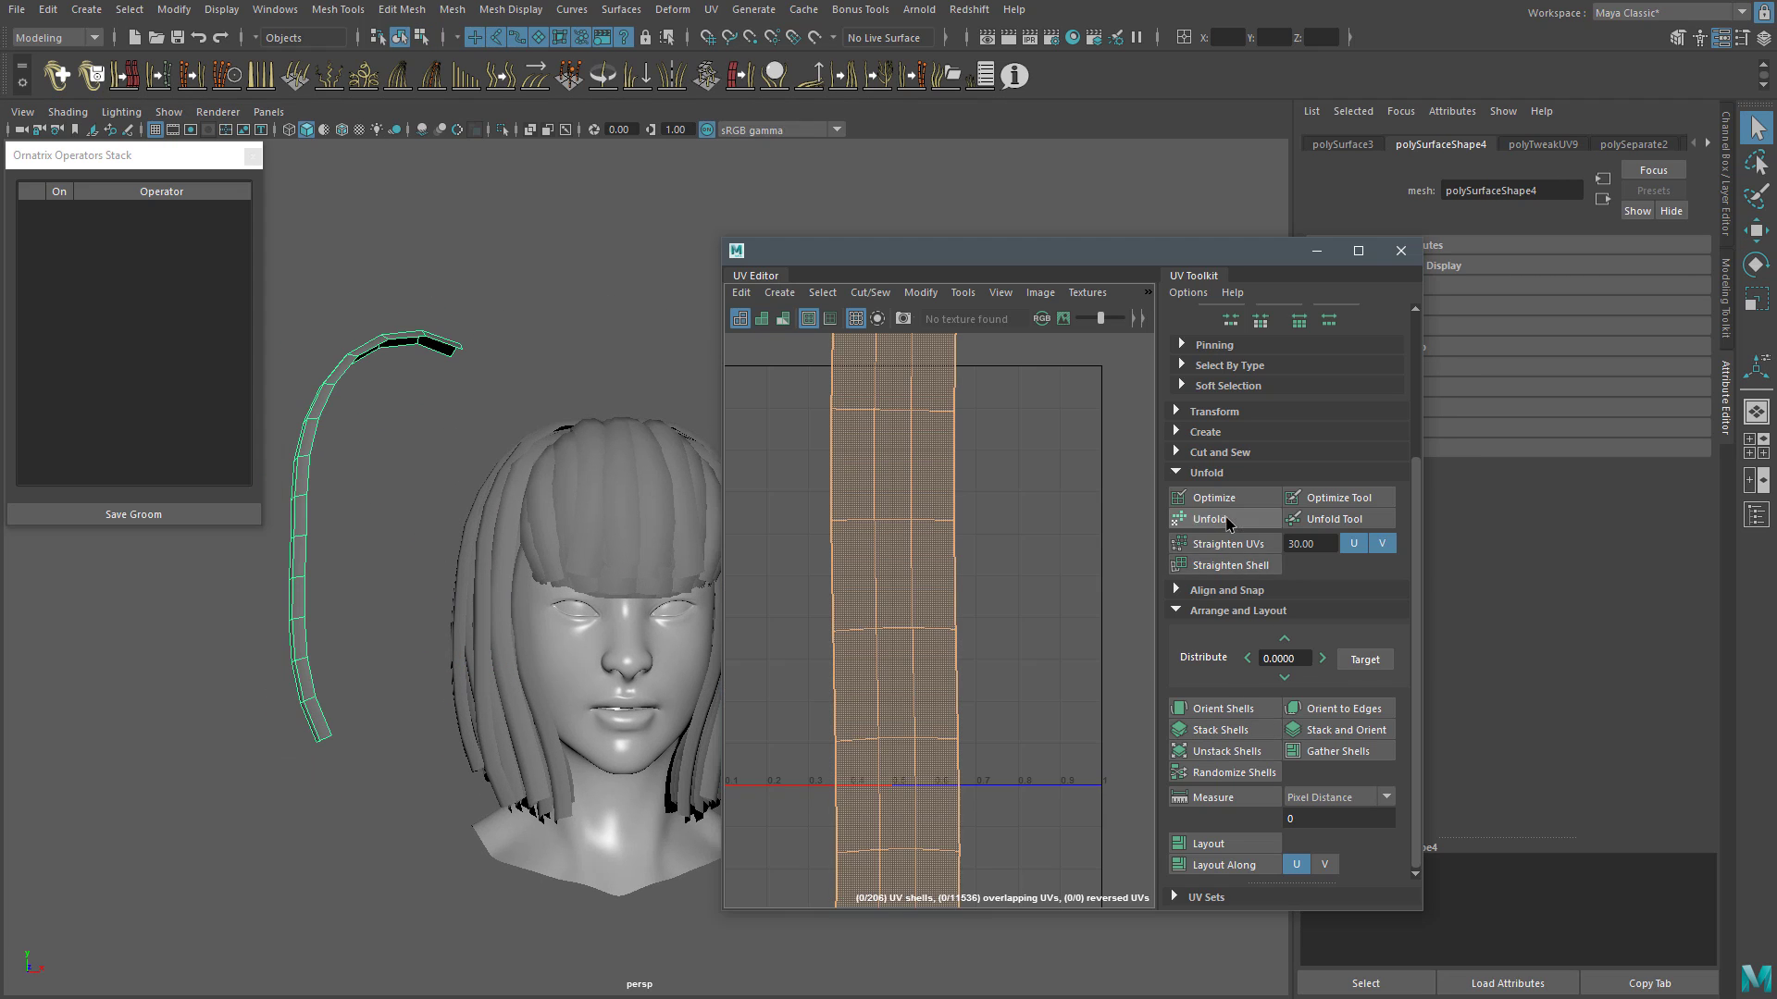
{"action": "left_click", "coordinate": [1222, 567]}
{"action": "scroll", "coordinate": [938, 596], "scroll_direction": "down", "scroll_amount": 6}
Step: Scale the side strip's UV shell to fit the UV tile's height and place it near the tile's right edge
{"action": "key", "text": "r"}
{"action": "right_click_drag", "start_coordinate": [931, 524], "coordinate": [900, 497]}
{"action": "left_click", "coordinate": [923, 595]}
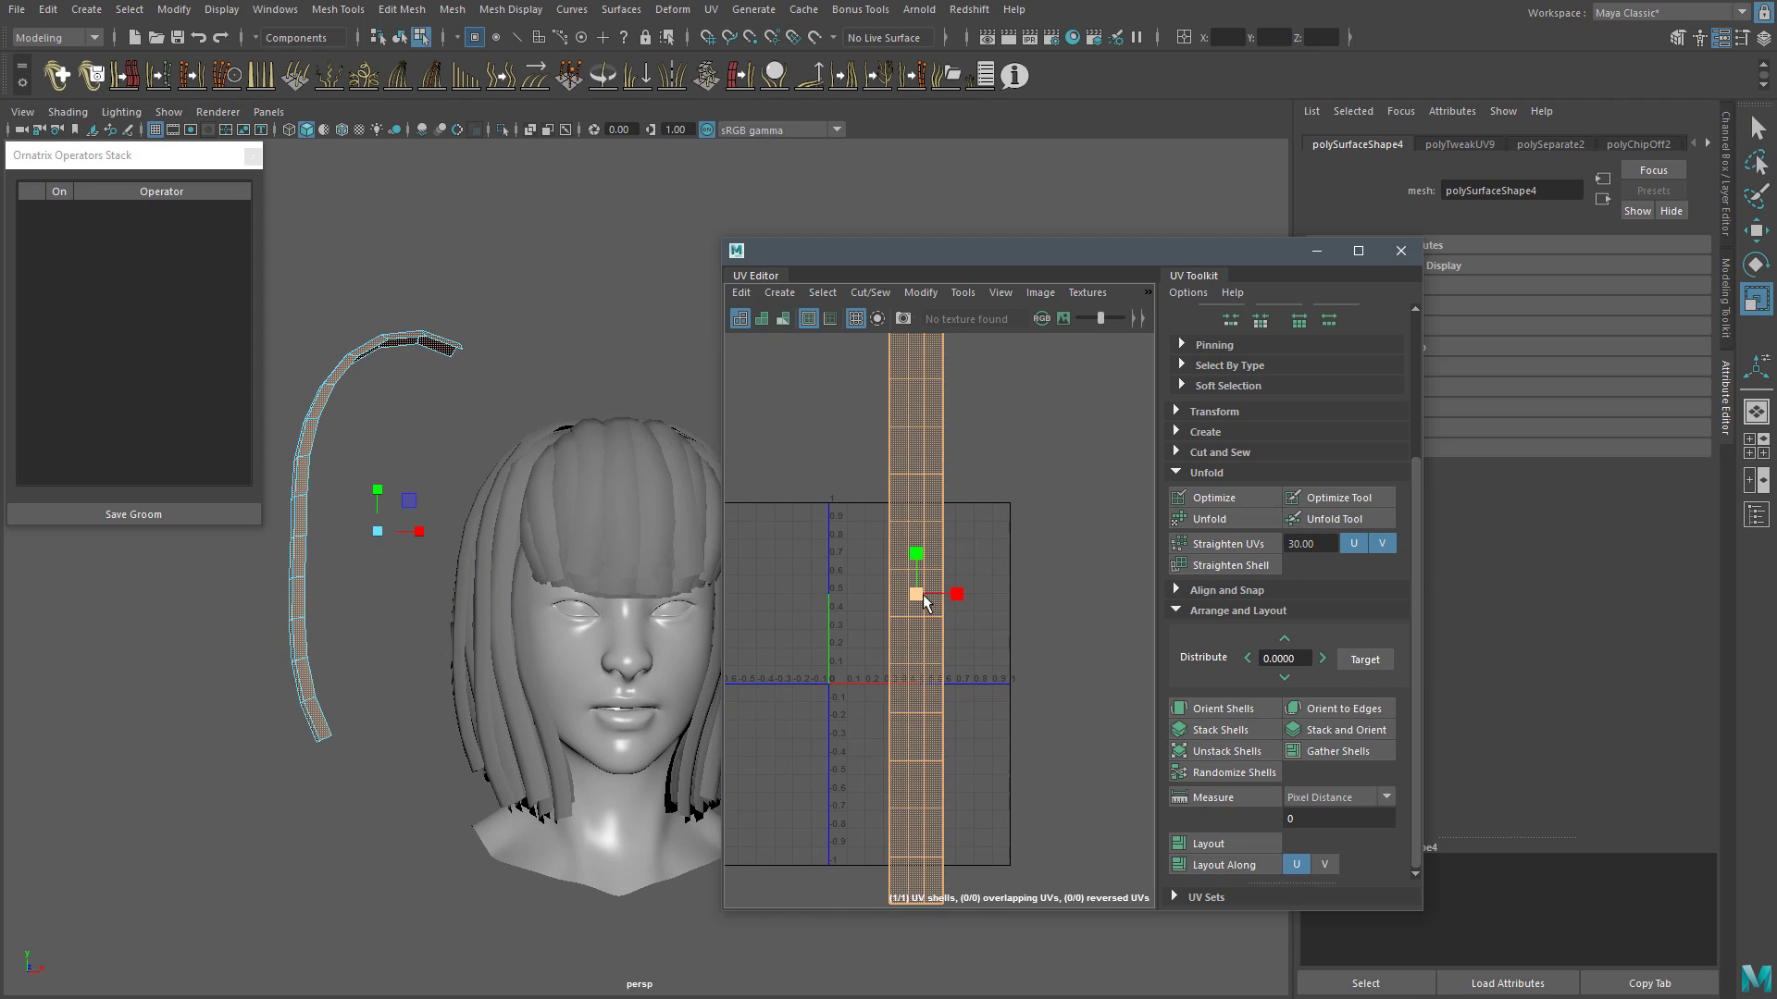
{"action": "left_click_drag", "start_coordinate": [916, 594], "coordinate": [1111, 593]}
{"action": "scroll", "coordinate": [943, 596], "scroll_direction": "up", "scroll_amount": 5}
{"action": "key", "text": "w"}
{"action": "key", "text": "q"}
Step: Select the side hair together with its reference strip and pick all of the side hair's UV shells
{"action": "left_click_drag", "start_coordinate": [356, 421], "coordinate": [404, 428], "text": "alt"}
{"action": "left_click", "coordinate": [404, 429]}
{"action": "right_click_drag", "start_coordinate": [404, 429], "coordinate": [439, 398]}
{"action": "left_click", "coordinate": [481, 528]}
{"action": "right_click_drag", "start_coordinate": [924, 508], "coordinate": [876, 489]}
{"action": "scroll", "coordinate": [962, 564], "scroll_direction": "down", "scroll_amount": 4}
{"action": "right_click_drag", "start_coordinate": [546, 381], "coordinate": [582, 352]}
{"action": "left_click", "coordinate": [366, 398]}
{"action": "left_click", "coordinate": [456, 508], "text": "shift"}
{"action": "right_click_drag", "start_coordinate": [874, 504], "coordinate": [831, 470]}
{"action": "left_click_drag", "start_coordinate": [762, 408], "coordinate": [851, 505]}
Step: Narrow the side hair's UV shells horizontally and move them over the reference strip's shell
{"action": "key", "text": "r"}
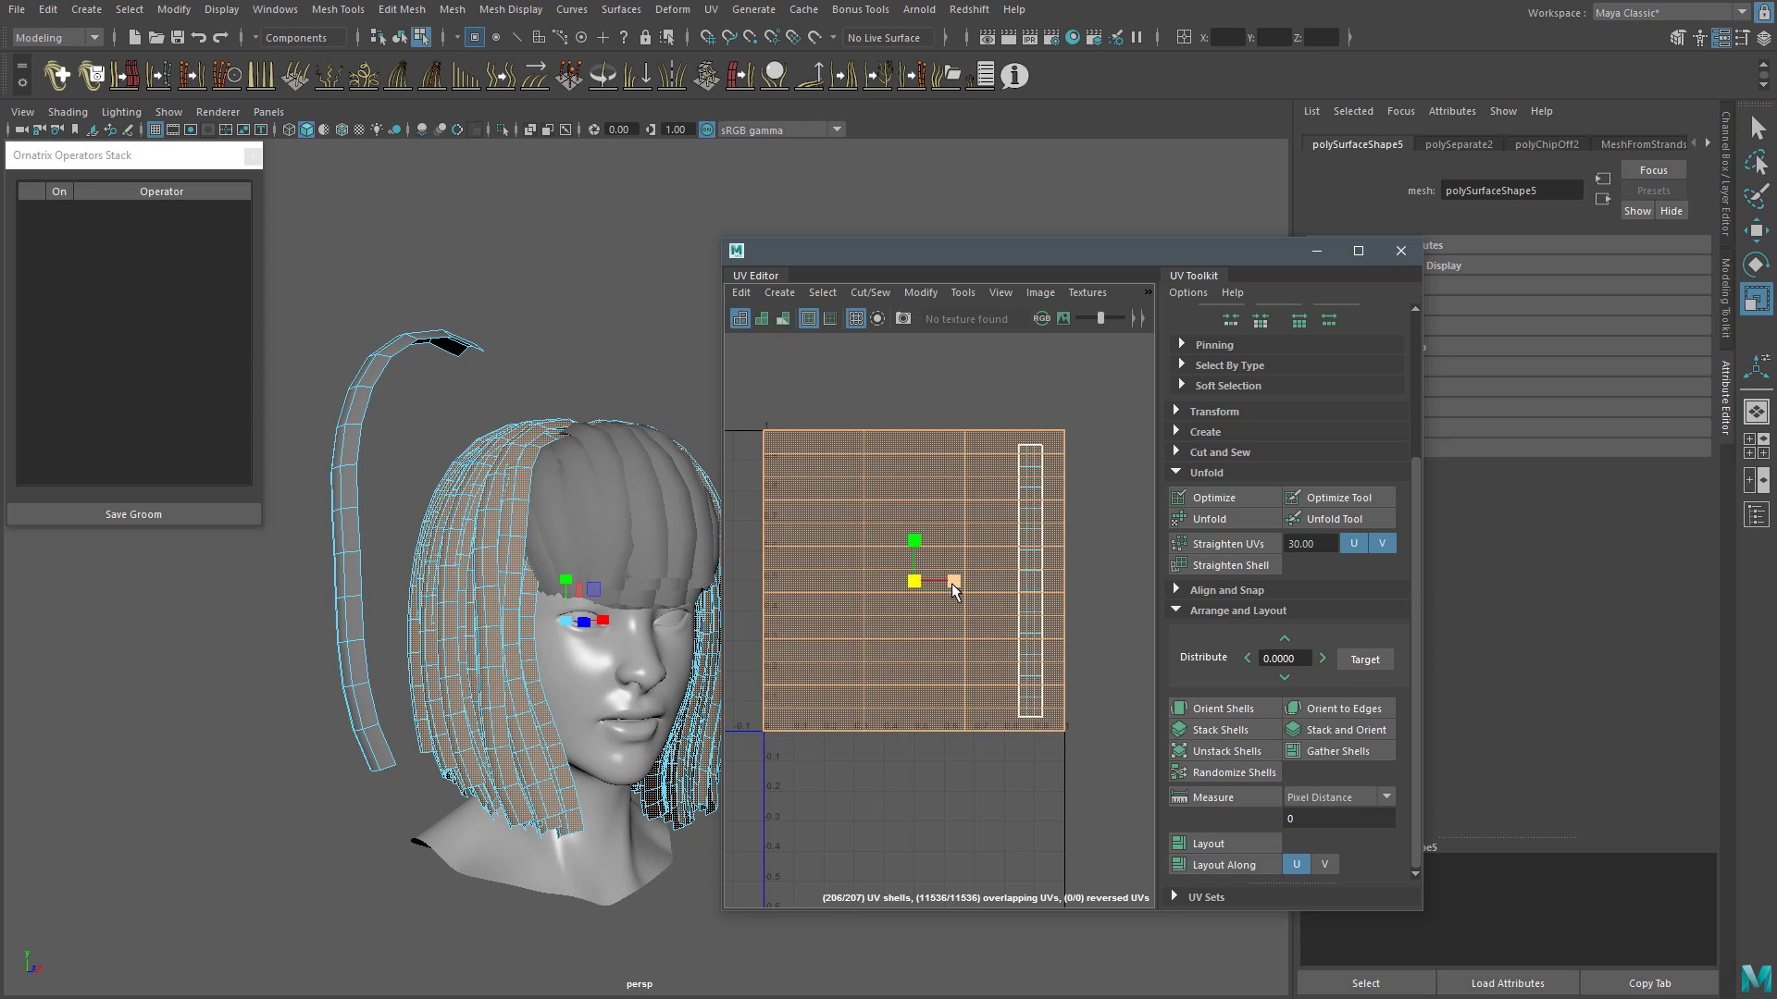
{"action": "left_click_drag", "start_coordinate": [953, 587], "coordinate": [1113, 583]}
{"action": "scroll", "coordinate": [916, 551], "scroll_direction": "up", "scroll_amount": 2}
{"action": "key", "text": "w"}
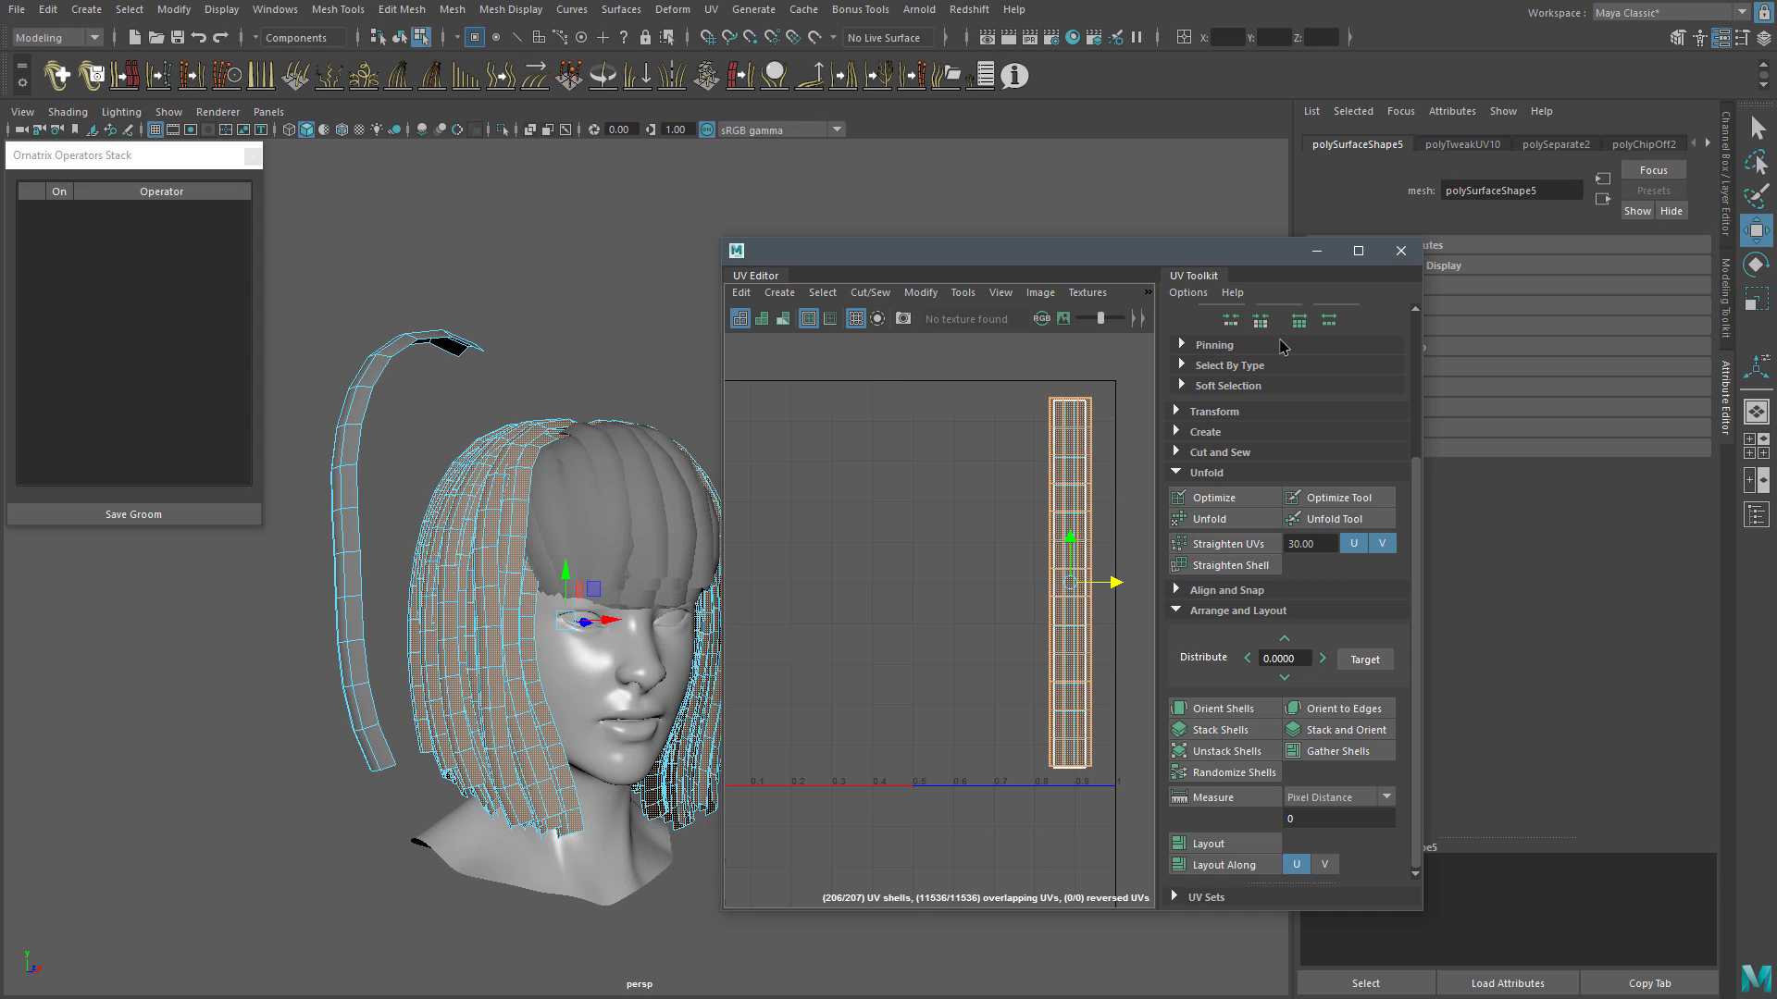
Step: Maximize the UV Editor, refine the side hair shells' size and alignment, shift them slightly left, and restore the window
{"action": "left_click", "coordinate": [1358, 250]}
{"action": "scroll", "coordinate": [1246, 415], "scroll_direction": "up", "scroll_amount": 2}
{"action": "key", "text": "r"}
{"action": "key", "text": "w"}
{"action": "left_click_drag", "start_coordinate": [1297, 420], "coordinate": [1289, 418]}
{"action": "key", "text": "r"}
{"action": "key", "text": "w"}
{"action": "scroll", "coordinate": [1265, 444], "scroll_direction": "down", "scroll_amount": 8}
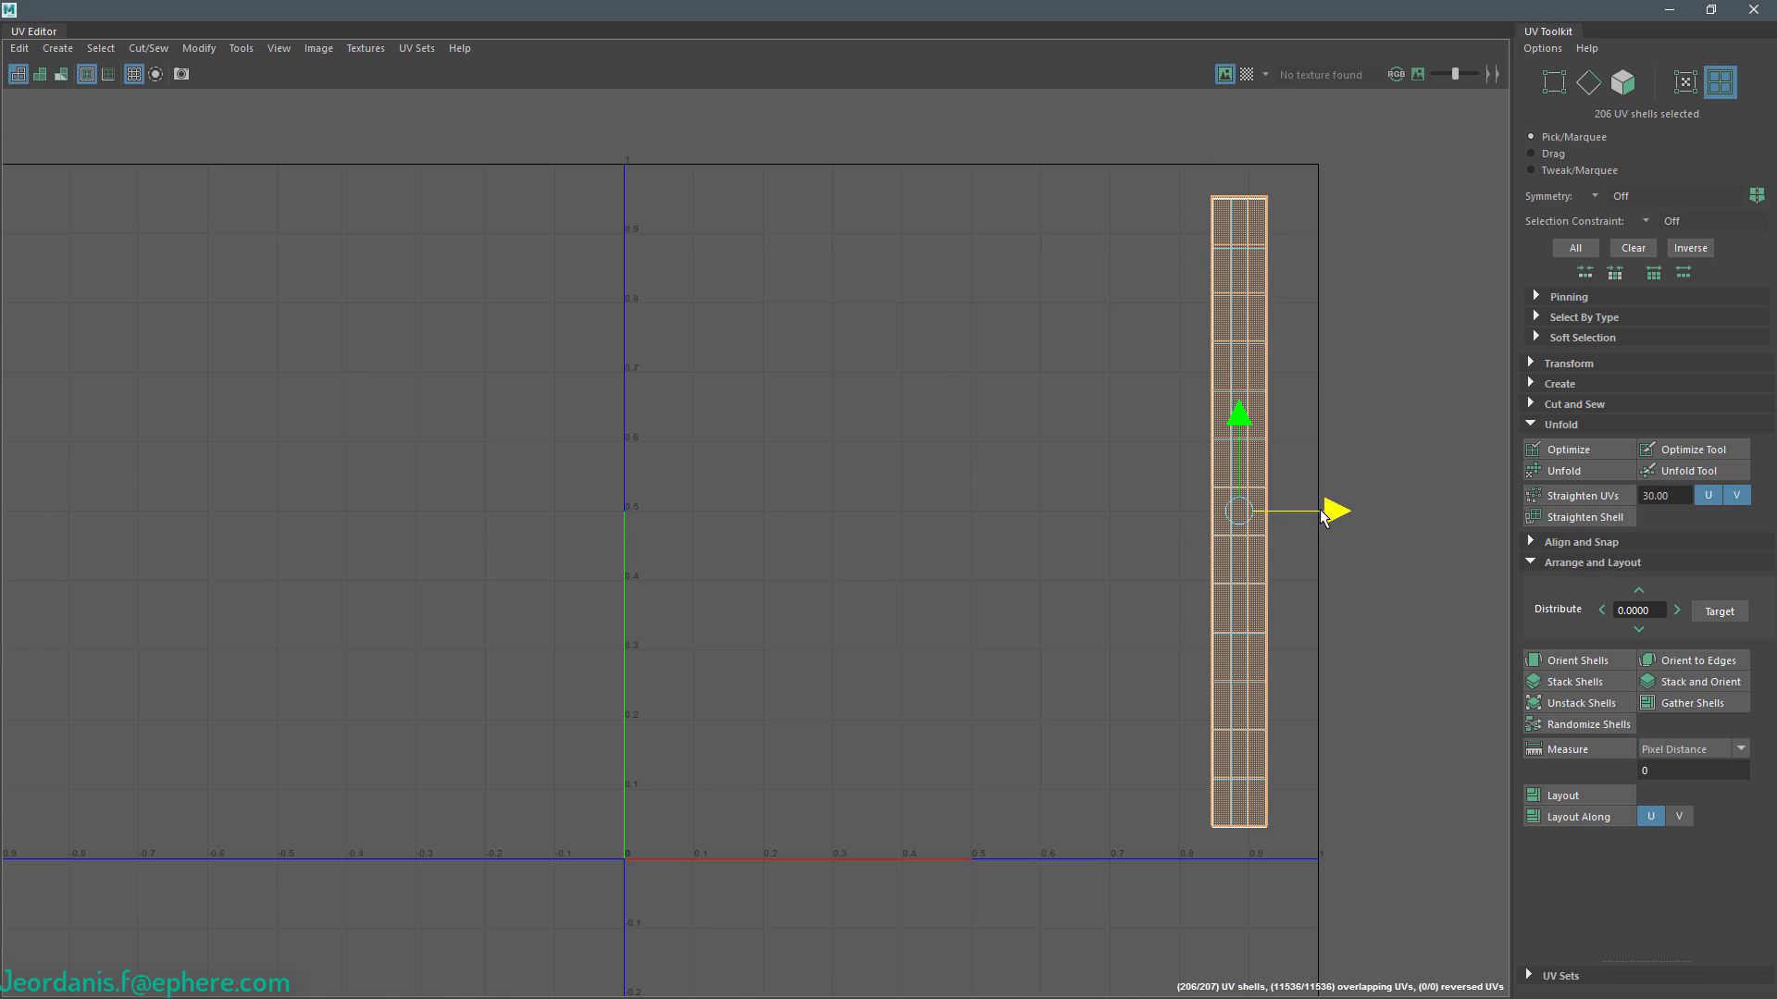
{"action": "left_click_drag", "start_coordinate": [1332, 511], "coordinate": [1248, 511]}
{"action": "left_click", "coordinate": [1711, 10]}
Step: Return to object selection and delete the side hair's reference strip
{"action": "left_click", "coordinate": [960, 492]}
{"action": "middle_click_drag", "start_coordinate": [960, 493], "coordinate": [957, 469], "text": "alt"}
{"action": "right_click_drag", "start_coordinate": [510, 279], "coordinate": [588, 256]}
{"action": "left_click", "coordinate": [369, 364]}
{"action": "key", "text": "Delete"}
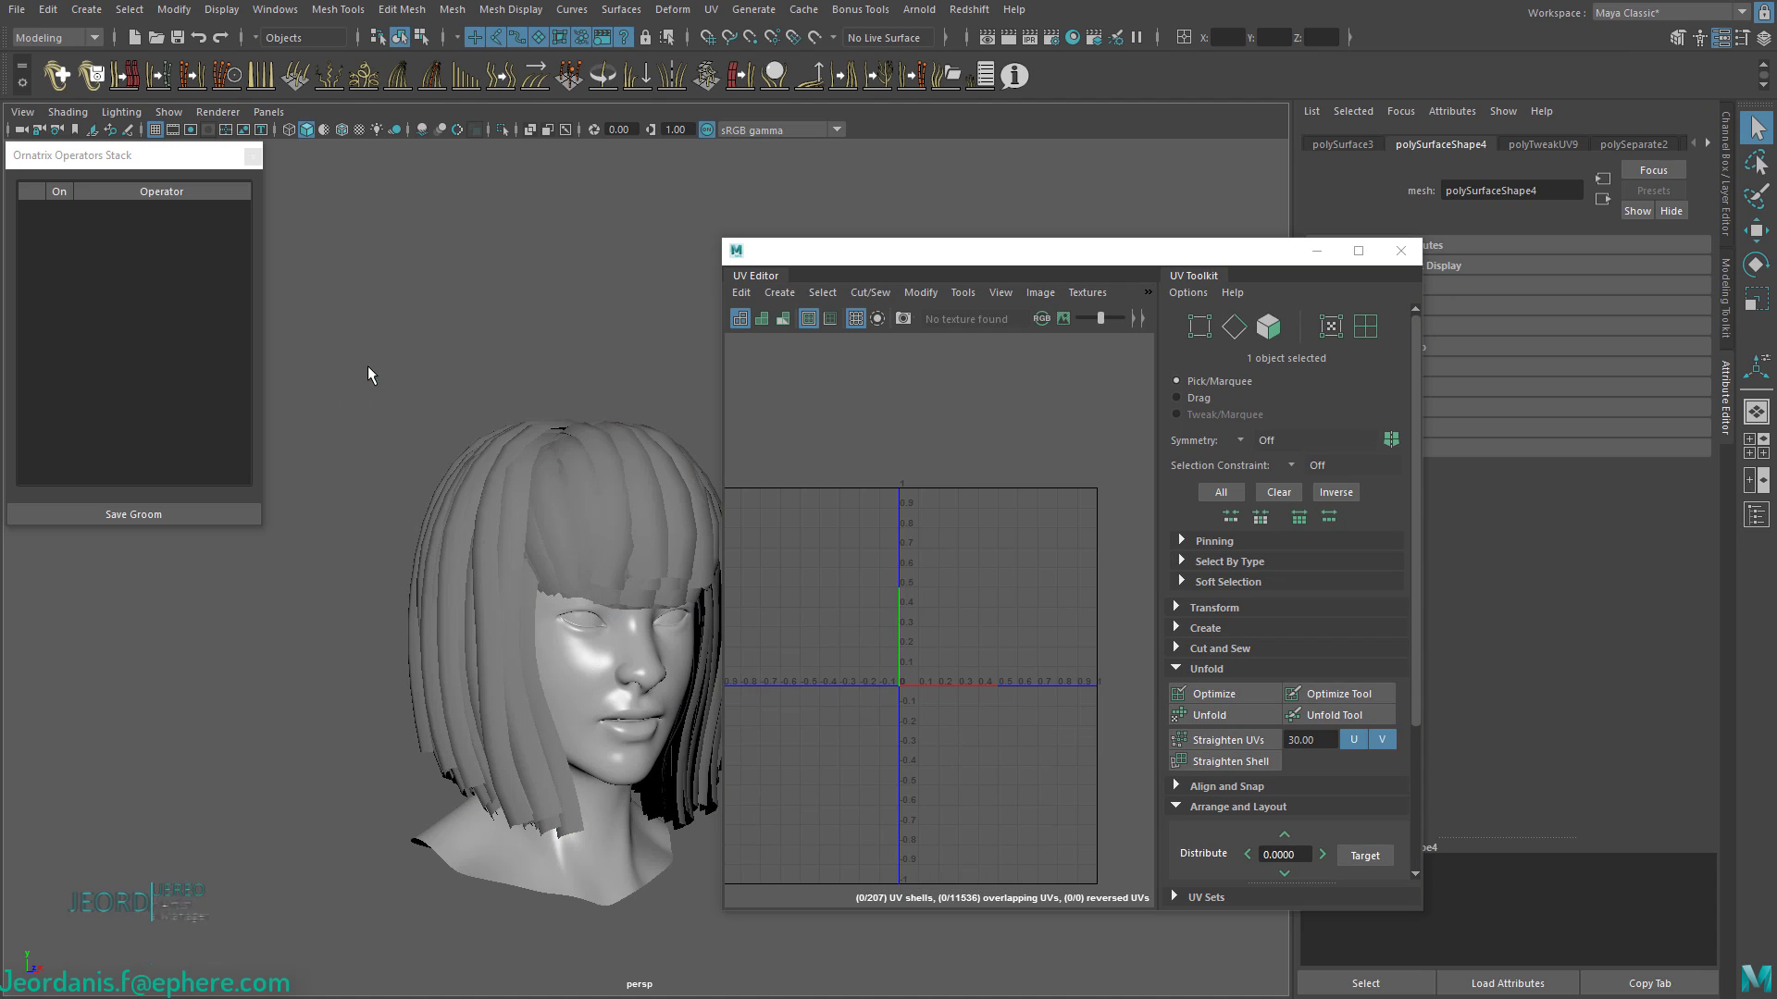
Step: Check the fringe and side hair's UVs together, close the UV Editor, and inspect the bob from front and side
{"action": "middle_click_drag", "start_coordinate": [368, 365], "coordinate": [381, 289], "text": "alt"}
{"action": "left_click", "coordinate": [513, 435]}
{"action": "left_click", "coordinate": [639, 436], "text": "shift"}
{"action": "left_click", "coordinate": [487, 305]}
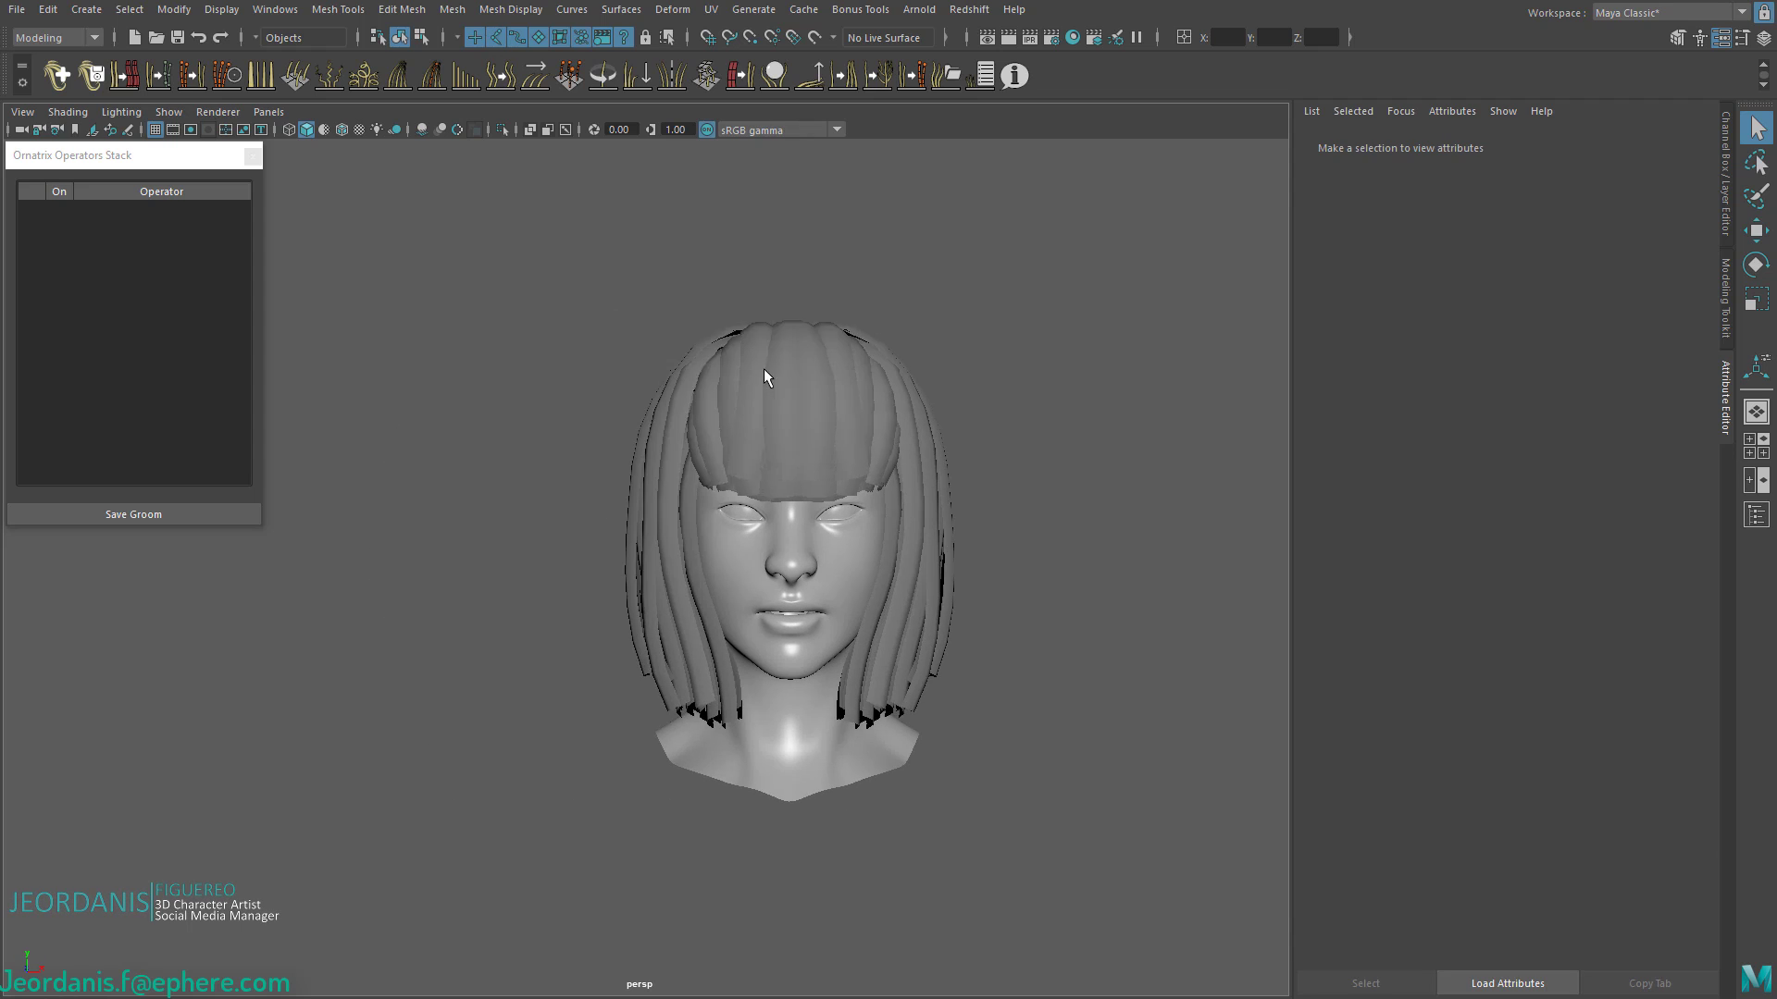
{"action": "left_click", "coordinate": [795, 393]}
{"action": "left_click", "coordinate": [957, 442]}
{"action": "left_click_drag", "start_coordinate": [957, 445], "coordinate": [952, 488], "text": "alt"}
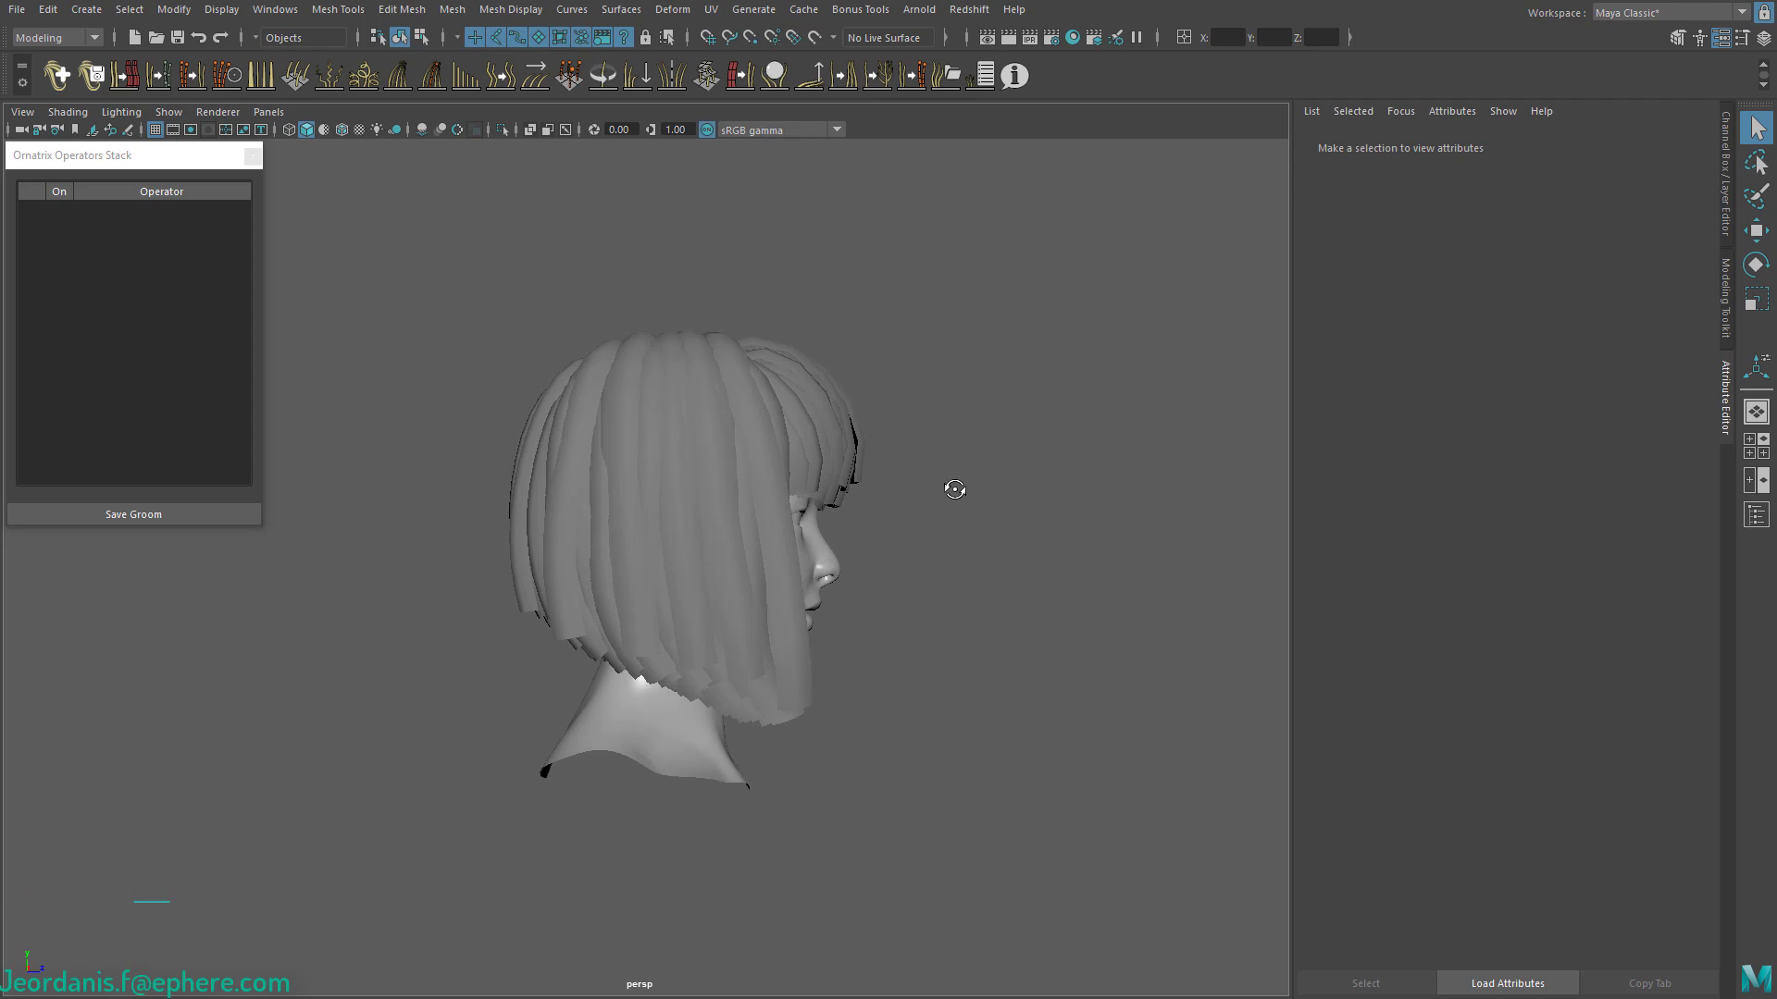